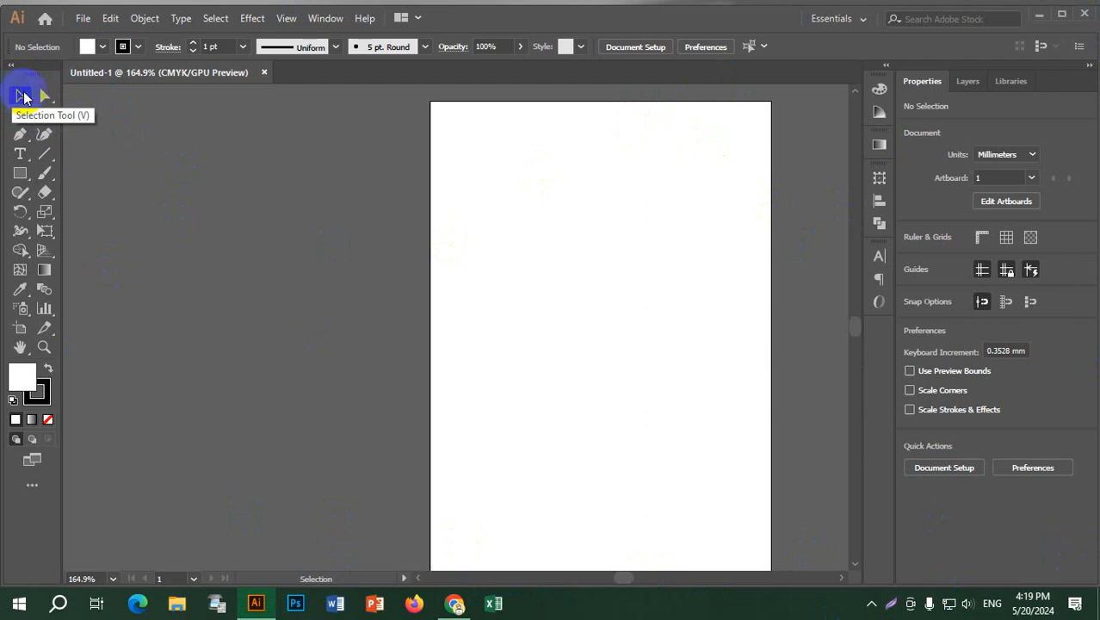
Step: Shrink the program window from its upper-left corner so part of the desktop shows beside it
{"action": "left_click", "coordinate": [1062, 14]}
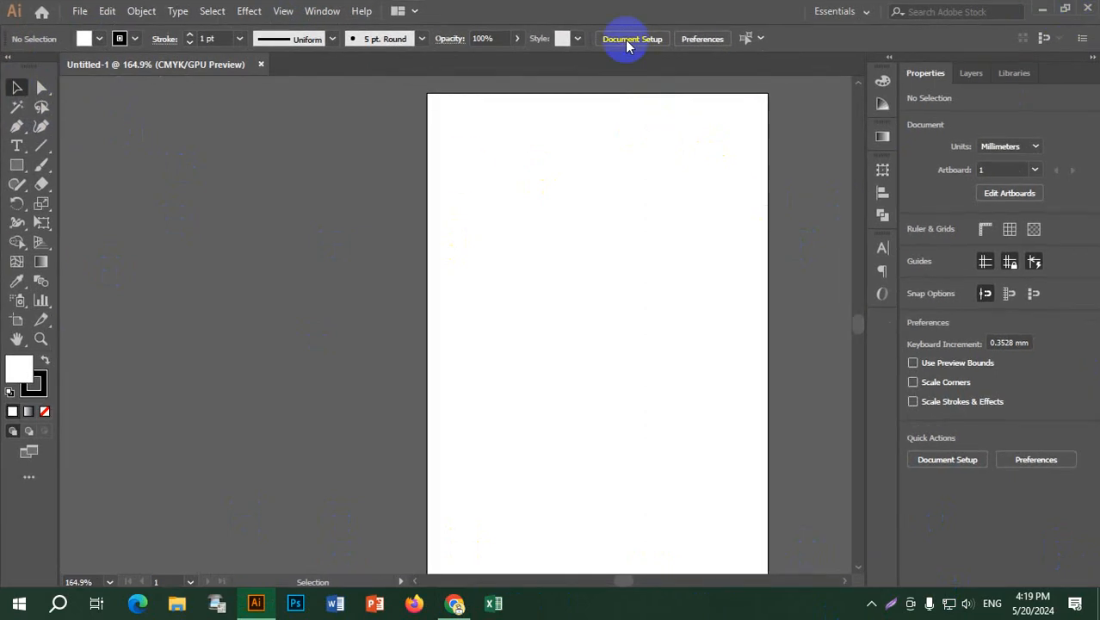
{"action": "left_click", "coordinate": [1068, 10]}
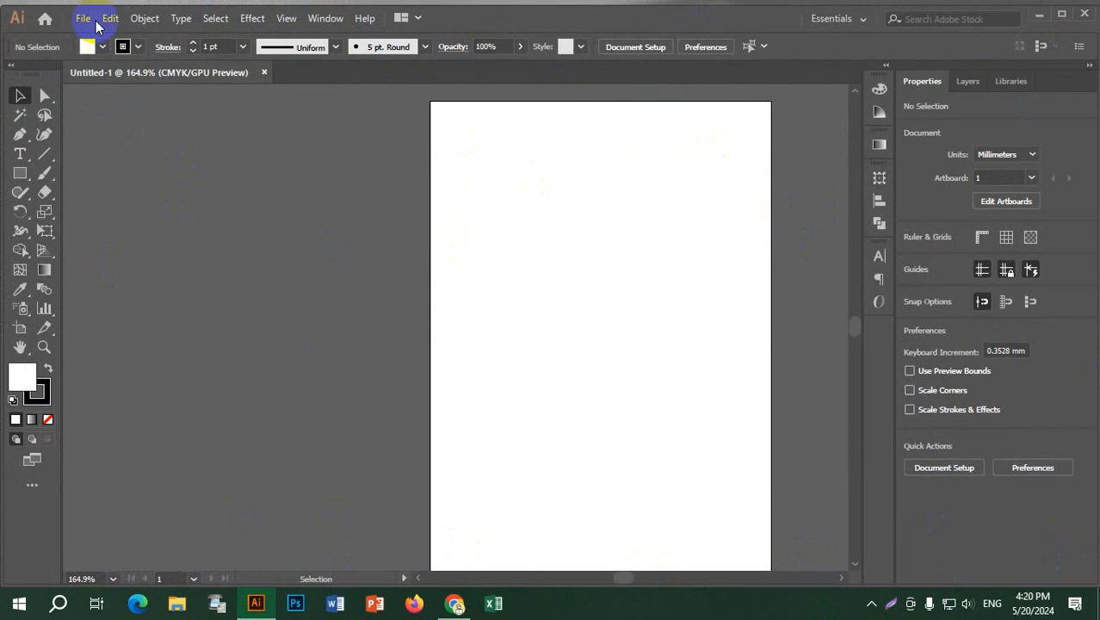
{"action": "left_click_drag", "start_coordinate": [5, 7], "coordinate": [29, 21]}
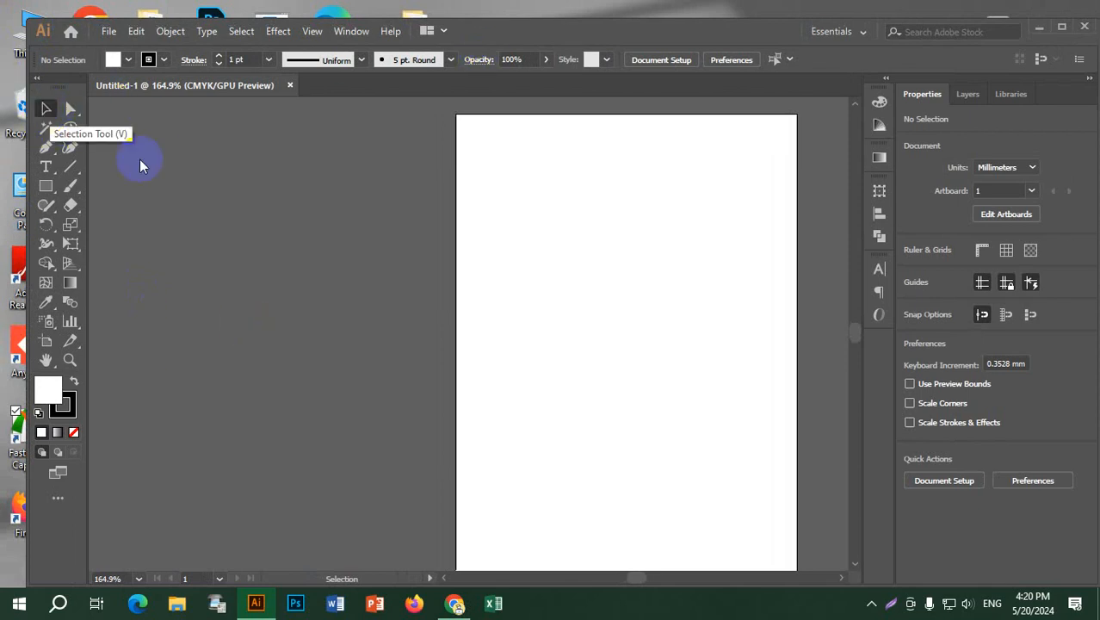
Step: Draw a rectangle about 111 × 71 mm in the upper part of the artboard and fill it with dark blue
{"action": "key", "text": "space"}
{"action": "left_click_drag", "start_coordinate": [607, 265], "coordinate": [528, 249]}
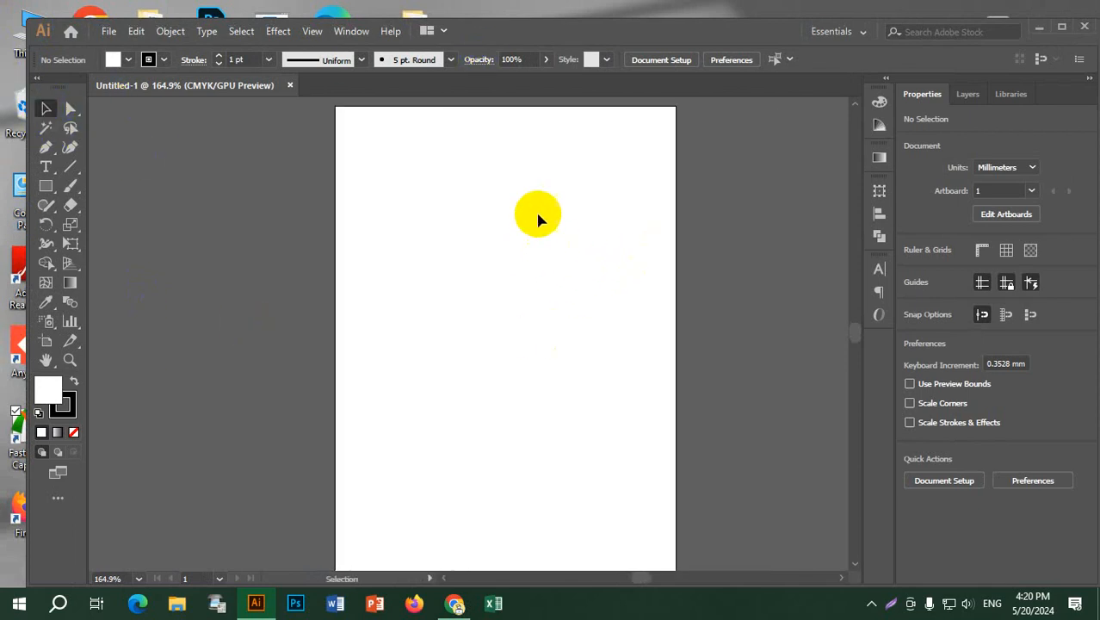
{"action": "left_click_drag", "start_coordinate": [45, 192], "coordinate": [120, 185]}
{"action": "left_click_drag", "start_coordinate": [423, 197], "coordinate": [604, 312]}
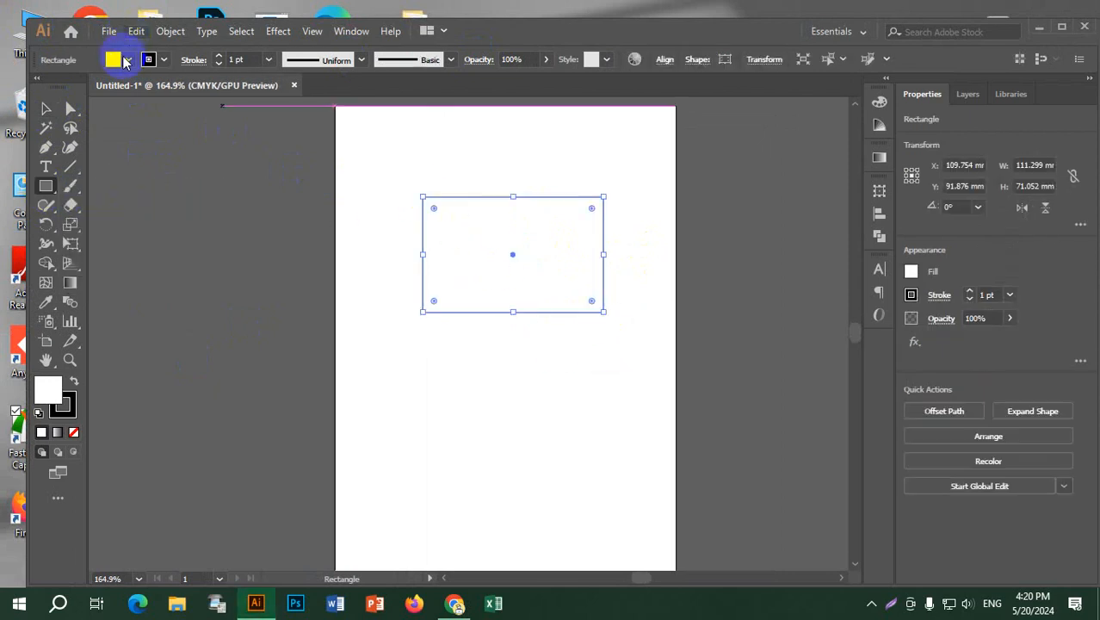
{"action": "left_click", "coordinate": [113, 60]}
{"action": "left_click", "coordinate": [103, 88]}
{"action": "left_click", "coordinate": [113, 59]}
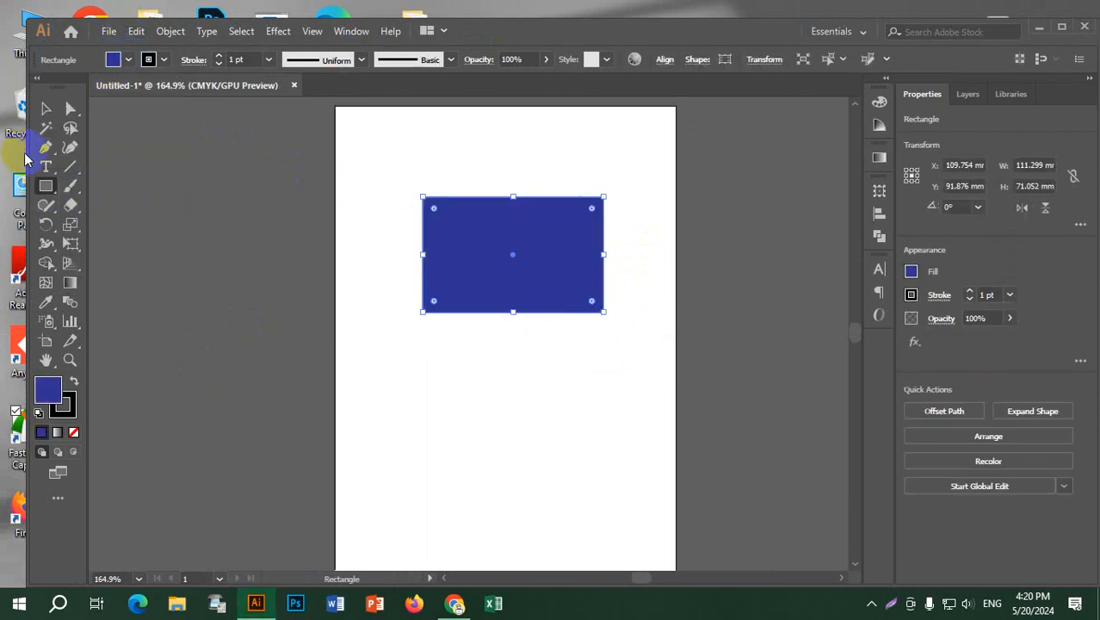
Step: Shift the blue rectangle slightly up and left, and pull its upper-right anchor point outward to about X 199 mm, Y 14 mm
{"action": "left_click", "coordinate": [46, 108]}
{"action": "left_click_drag", "start_coordinate": [473, 350], "coordinate": [564, 224]}
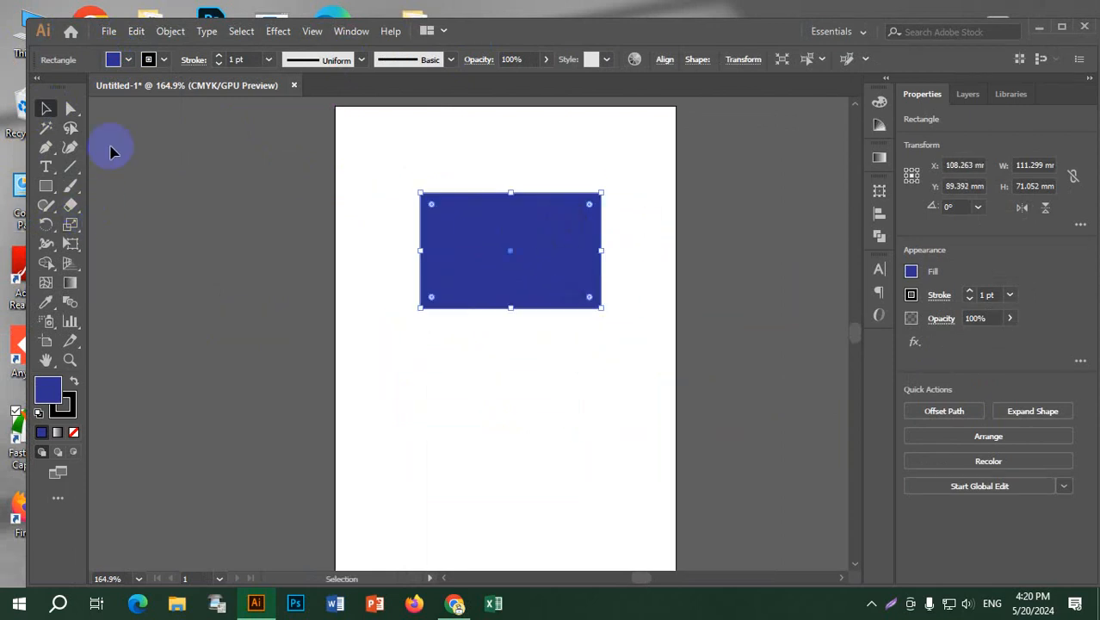
{"action": "left_click", "coordinate": [70, 110]}
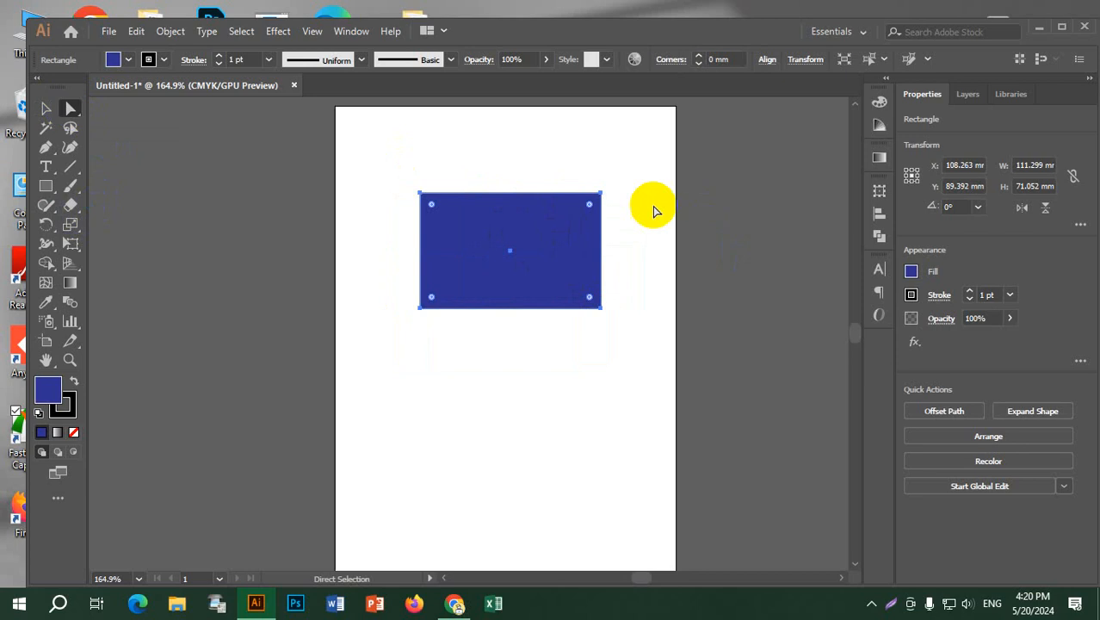
{"action": "left_click_drag", "start_coordinate": [601, 197], "coordinate": [656, 127]}
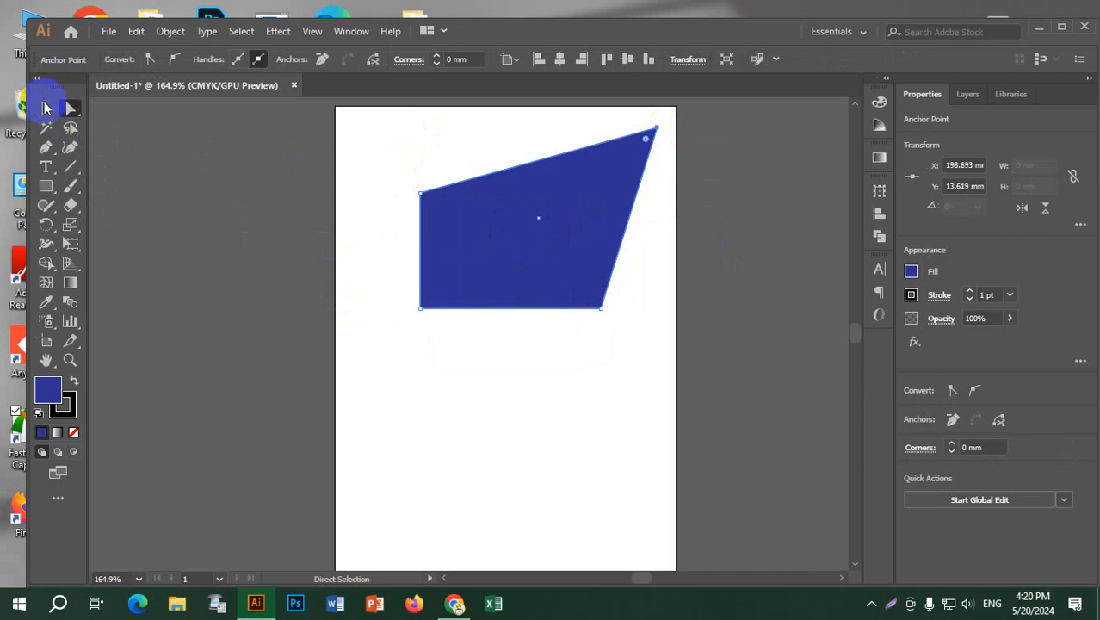
Step: Place three small, scaled-down copies of the blue shape across the lower part of the artboard
{"action": "left_click", "coordinate": [46, 108]}
{"action": "left_click", "coordinate": [331, 169]}
{"action": "left_click", "coordinate": [575, 247]}
{"action": "left_click_drag", "start_coordinate": [575, 247], "coordinate": [525, 456]}
{"action": "left_click_drag", "start_coordinate": [606, 336], "coordinate": [642, 502]}
Step: Fill the middle and lower-left small shapes with orange and deselect them
{"action": "left_click_drag", "start_coordinate": [362, 387], "coordinate": [492, 505]}
{"action": "left_click", "coordinate": [116, 66]}
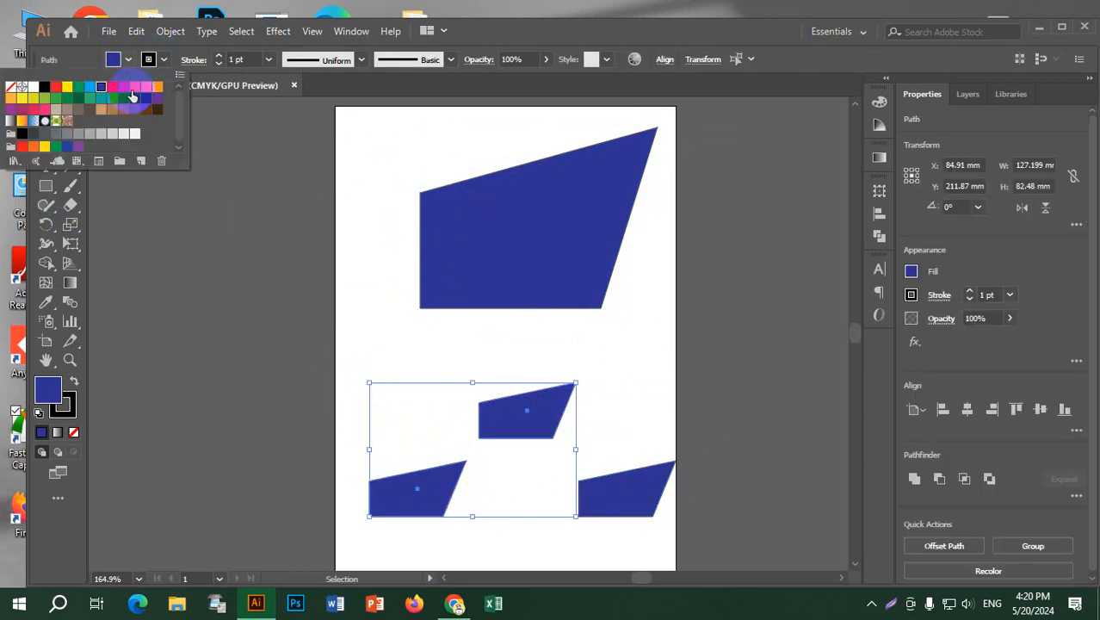
{"action": "left_click", "coordinate": [146, 87]}
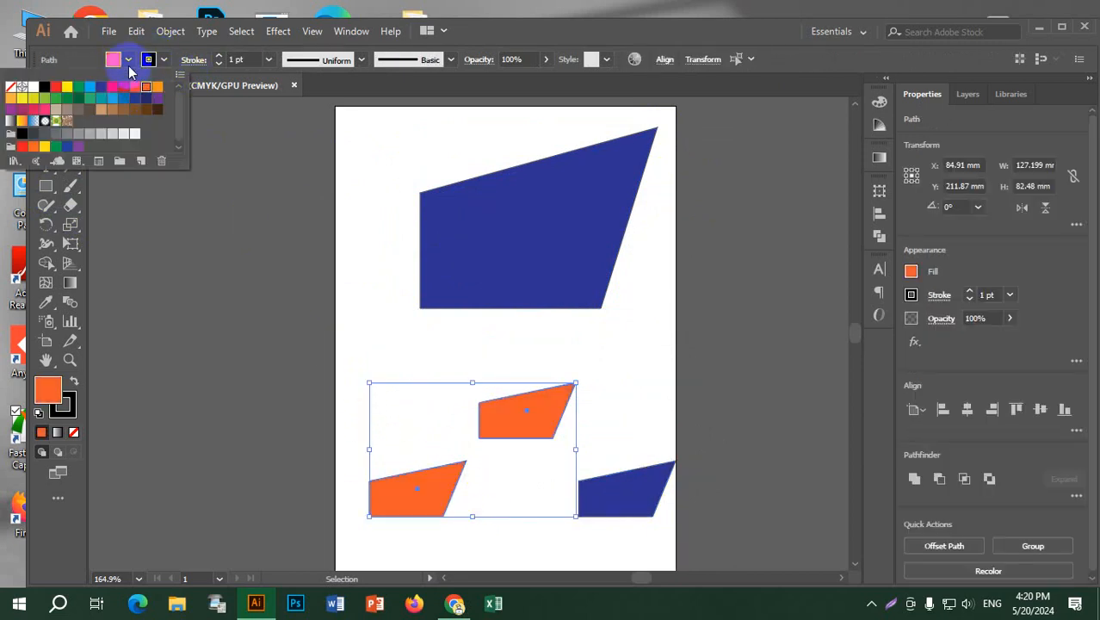
{"action": "left_click", "coordinate": [352, 225]}
Step: Select all blue shapes with the Magic Wand, and lasso only the upper-right anchor point of the middle orange shape
{"action": "left_click", "coordinate": [45, 128]}
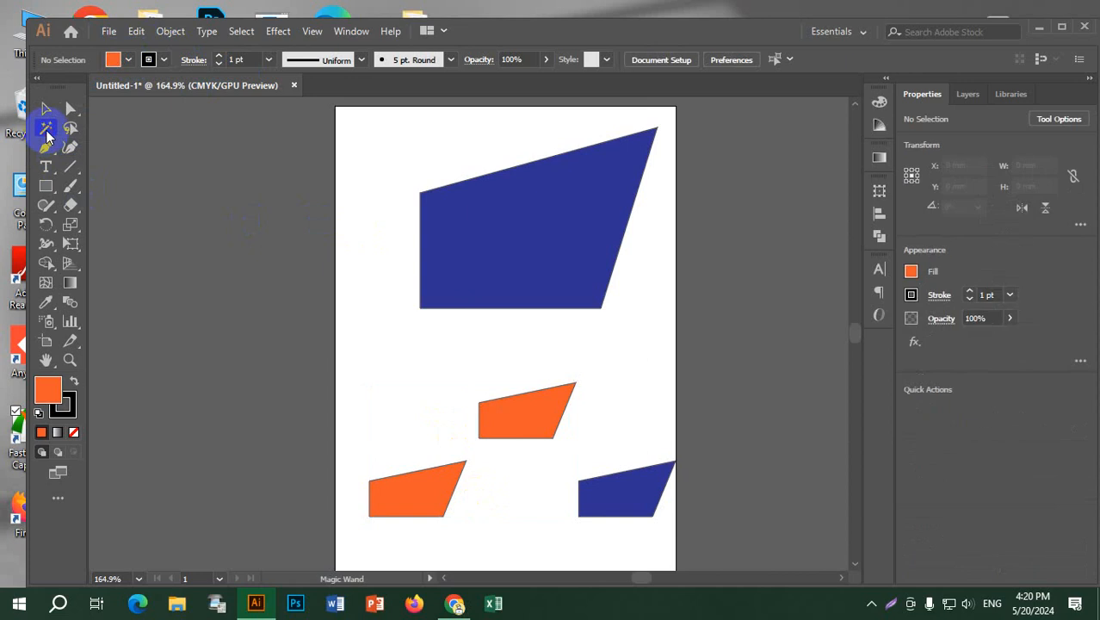
{"action": "left_click", "coordinate": [506, 236]}
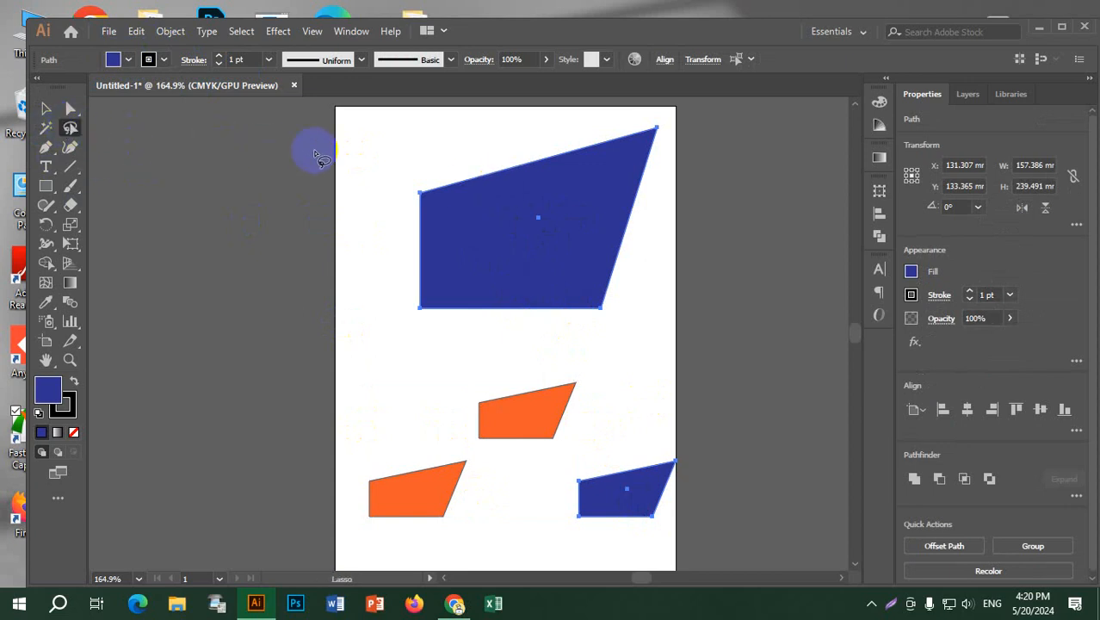
{"action": "left_click", "coordinate": [358, 179]}
{"action": "mouse_move", "coordinate": [423, 359]}
{"action": "left_mouse_down"}
{"action": "mouse_move", "coordinate": [558, 386]}
{"action": "mouse_move", "coordinate": [652, 389]}
{"action": "mouse_move", "coordinate": [643, 376]}
{"action": "mouse_move", "coordinate": [567, 381]}
{"action": "mouse_move", "coordinate": [578, 386]}
{"action": "left_mouse_up"}
{"action": "left_click", "coordinate": [570, 374]}
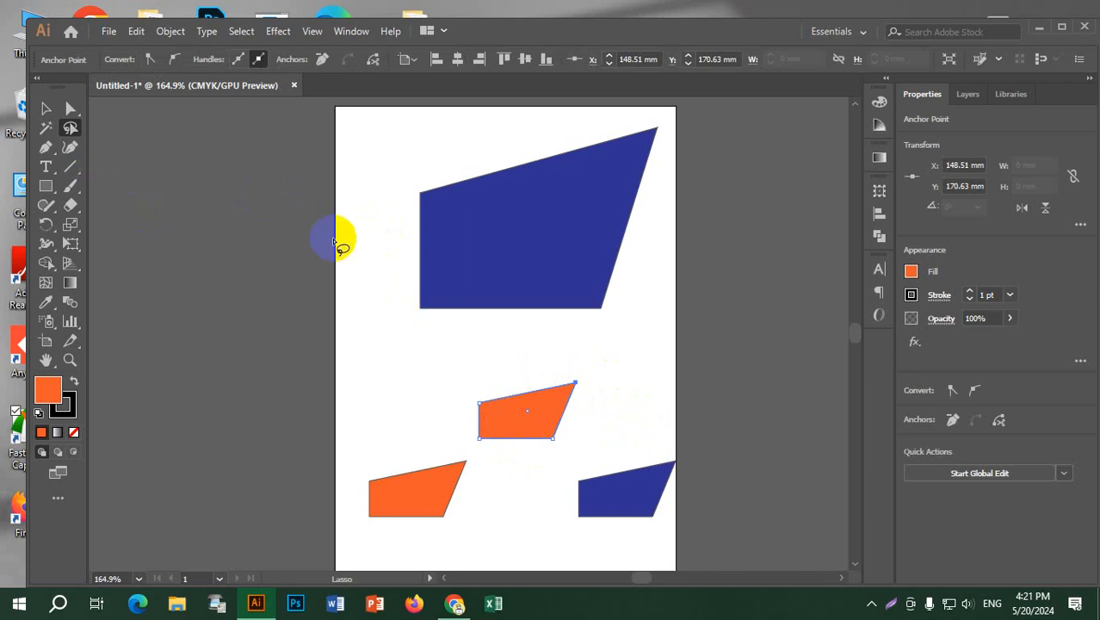
Step: Draw a closed, straight-sided six-point shape with the Pen tool, overlapping the lower-left part of the large blue shape
{"action": "left_click", "coordinate": [45, 148]}
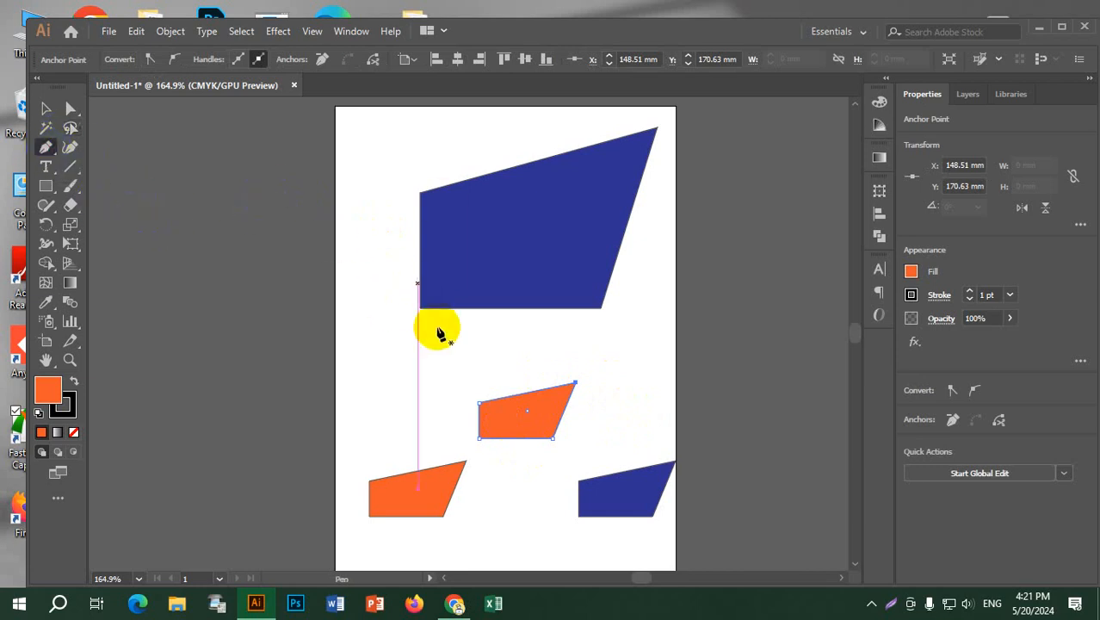
{"action": "left_click", "coordinate": [393, 306]}
{"action": "left_click", "coordinate": [365, 208]}
{"action": "left_click", "coordinate": [394, 148]}
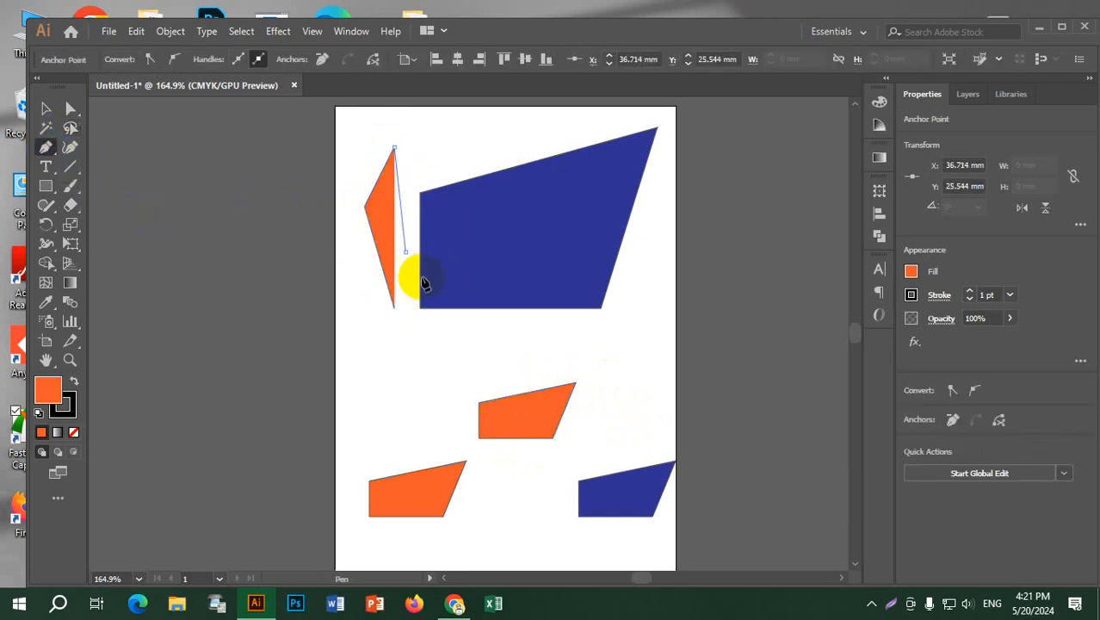
{"action": "left_click", "coordinate": [405, 252]}
{"action": "left_click", "coordinate": [613, 341]}
{"action": "left_click", "coordinate": [405, 362]}
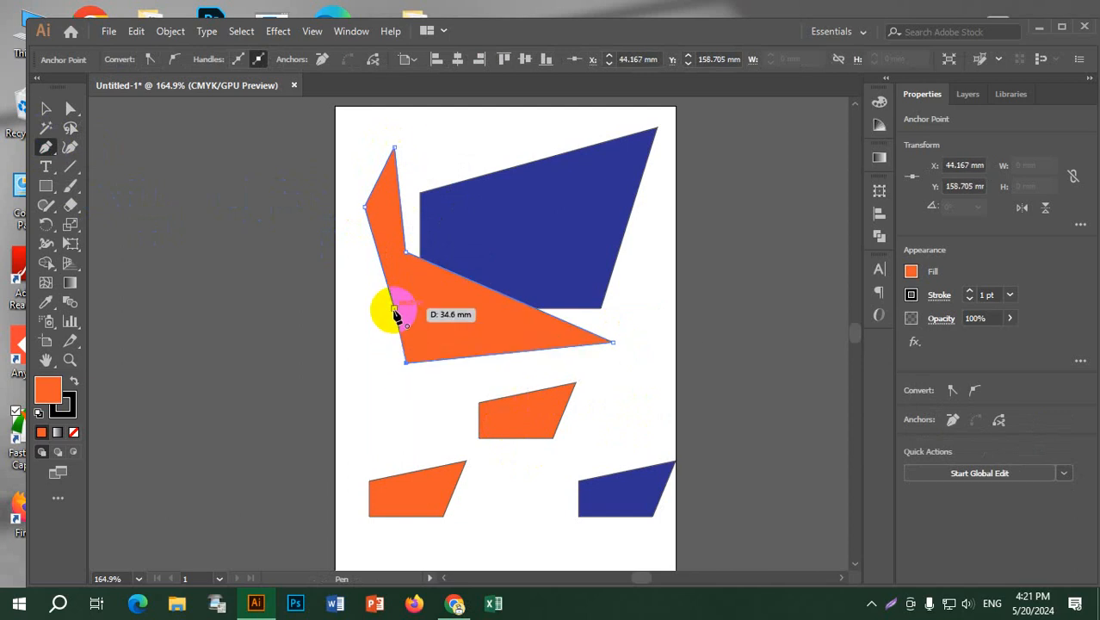
{"action": "left_click", "coordinate": [393, 308]}
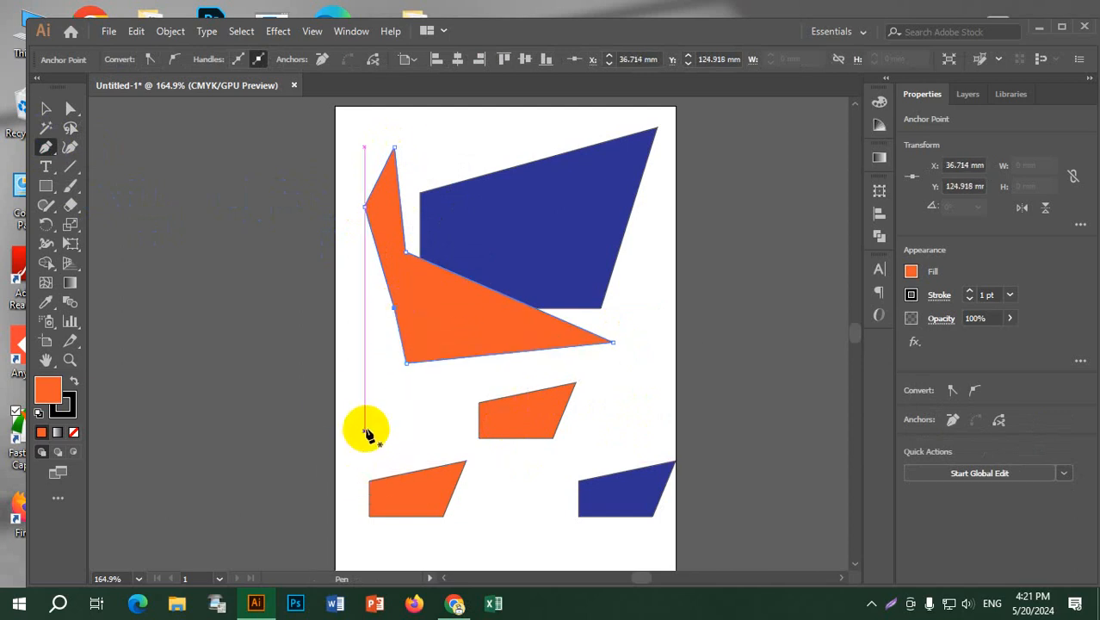
Step: Draw a closed curved shape about 173 × 88 mm with the Pen tool across the small shapes, with a wavy upper edge
{"action": "left_click", "coordinate": [364, 428]}
{"action": "left_click_drag", "start_coordinate": [420, 428], "coordinate": [461, 478]}
{"action": "mouse_move", "coordinate": [466, 423]}
{"action": "left_mouse_down"}
{"action": "mouse_move", "coordinate": [546, 426]}
{"action": "mouse_move", "coordinate": [550, 470]}
{"action": "left_mouse_up"}
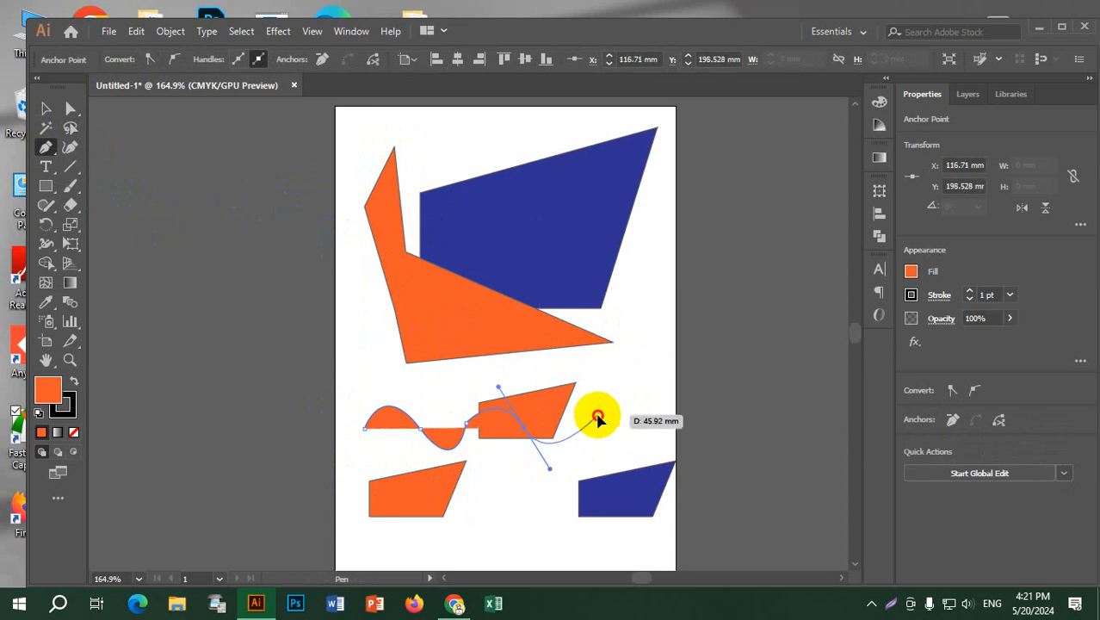
{"action": "left_click", "coordinate": [597, 415]}
{"action": "left_click_drag", "start_coordinate": [644, 400], "coordinate": [658, 463]}
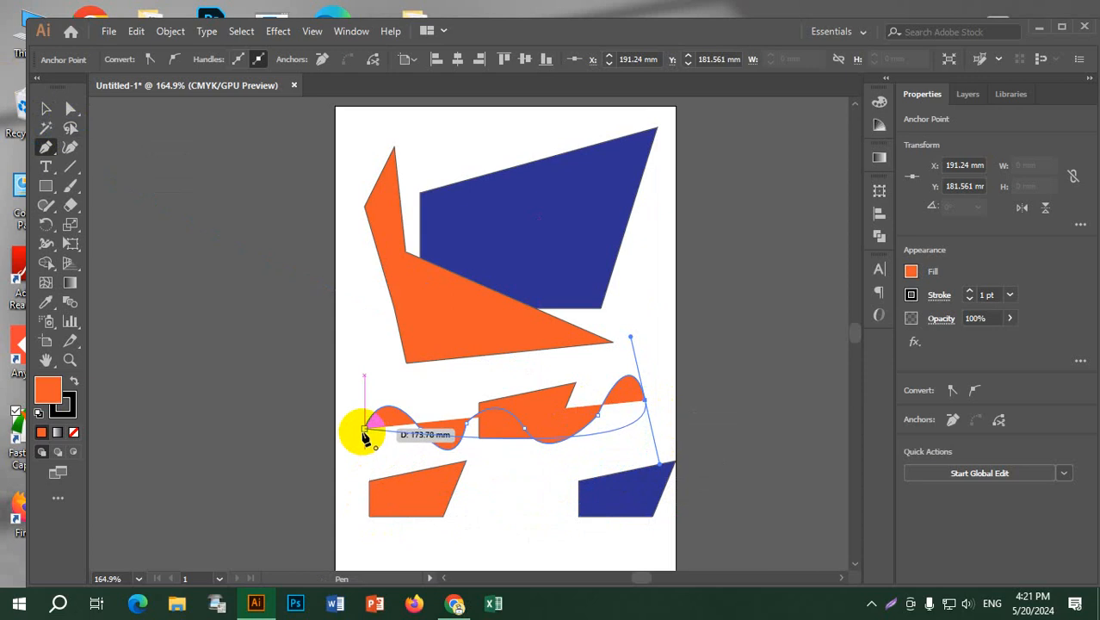
{"action": "left_click_drag", "start_coordinate": [365, 430], "coordinate": [381, 377]}
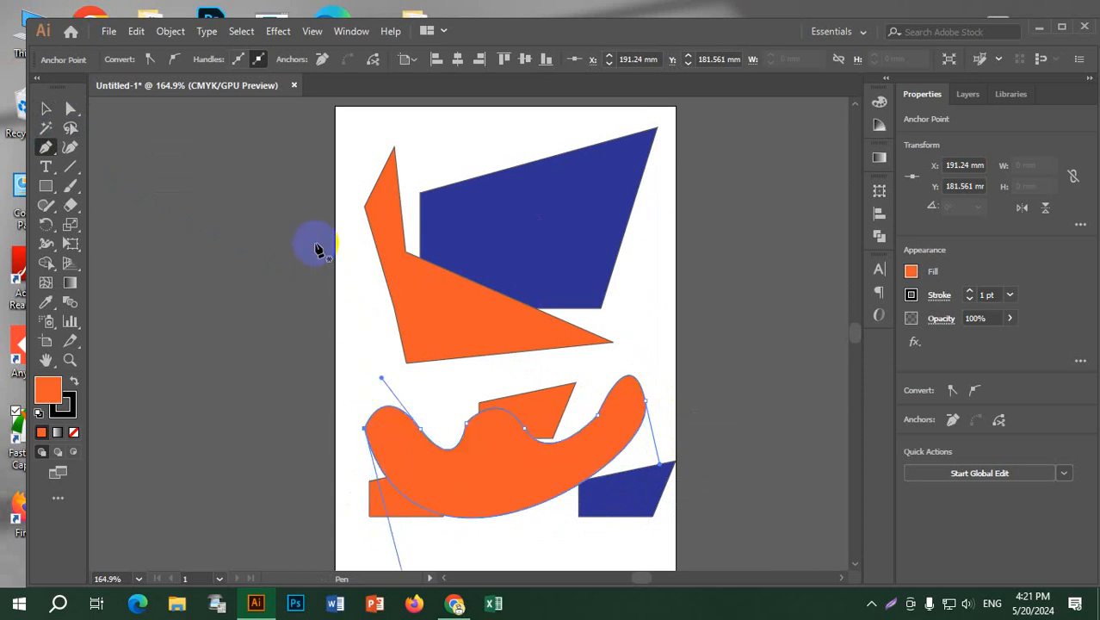
Step: Delete all the shapes on the artboard and undo the deletion
{"action": "left_click", "coordinate": [46, 108]}
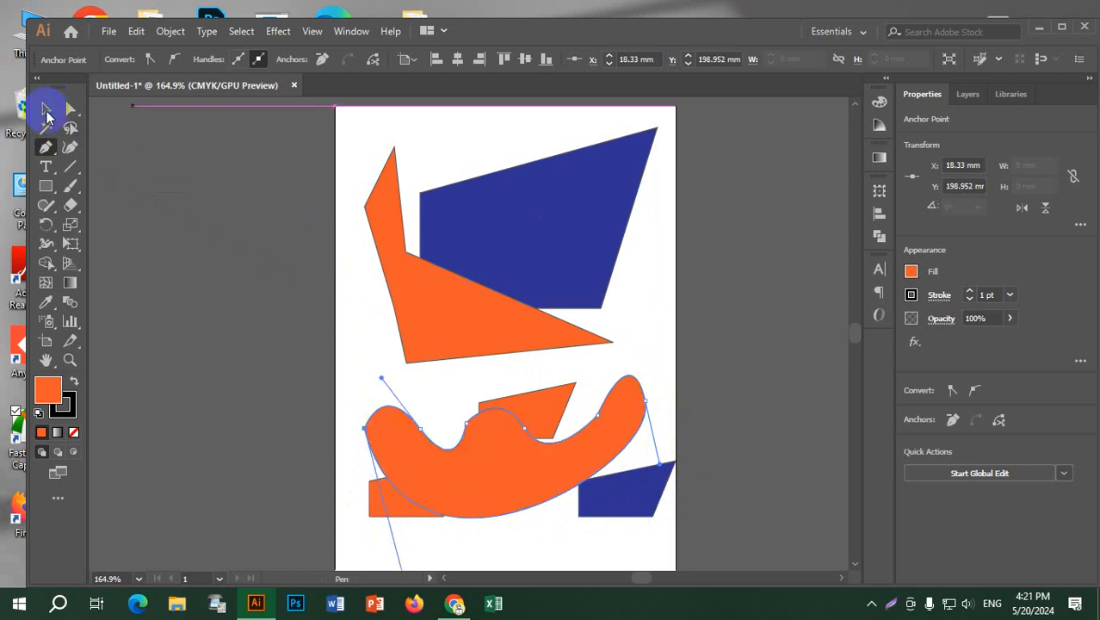
{"action": "left_click", "coordinate": [363, 344]}
{"action": "left_click_drag", "start_coordinate": [356, 178], "coordinate": [632, 531]}
{"action": "key", "text": "Delete"}
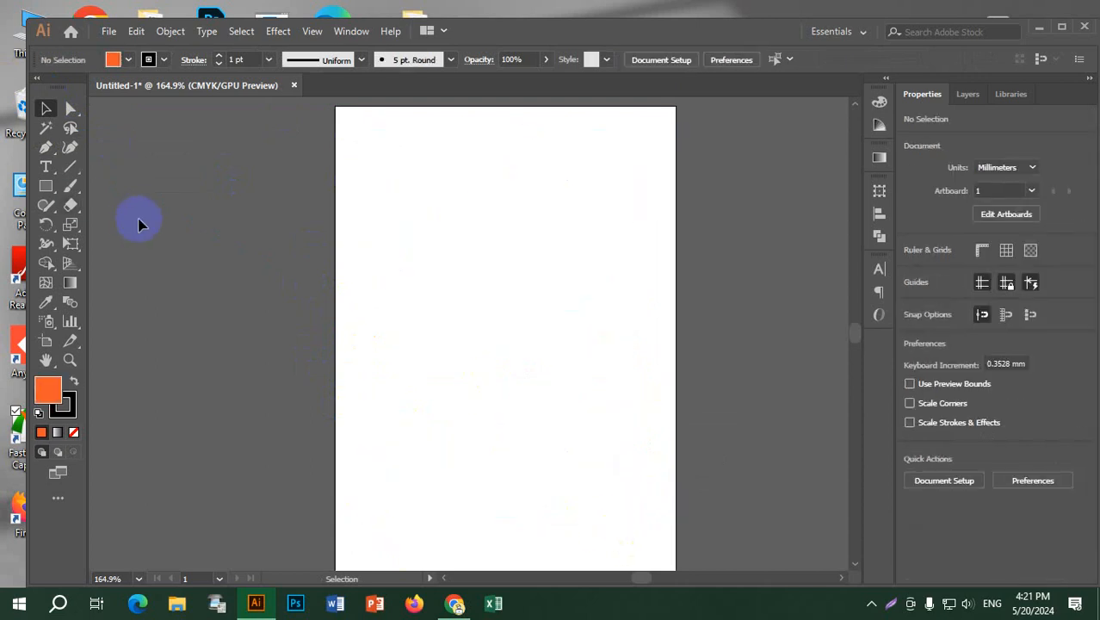
{"action": "left_click", "coordinate": [48, 149]}
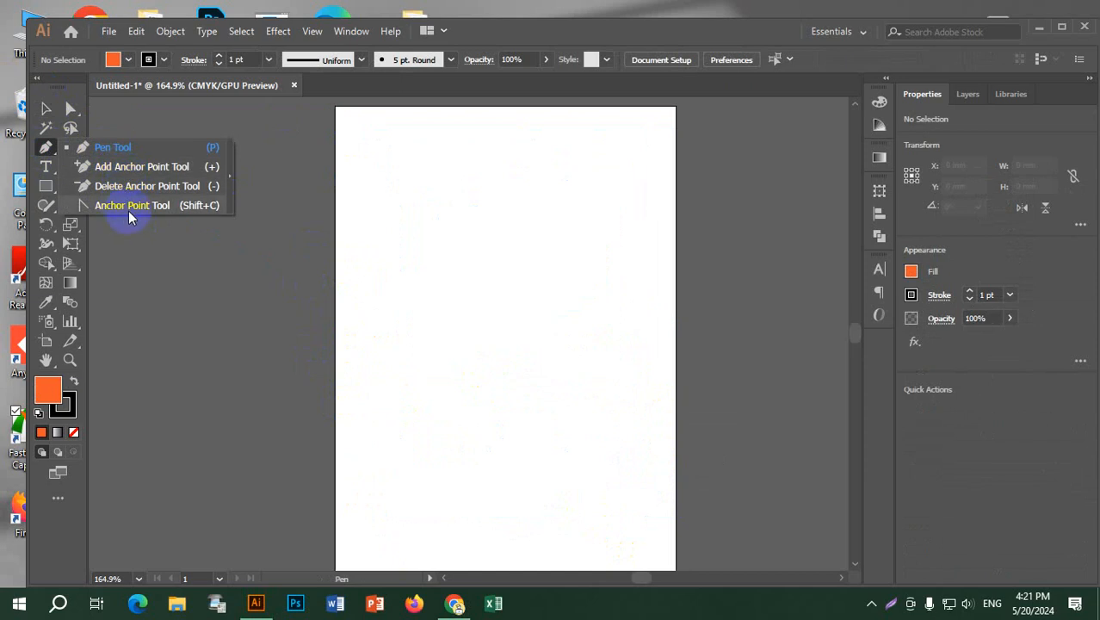
{"action": "left_click", "coordinate": [46, 151]}
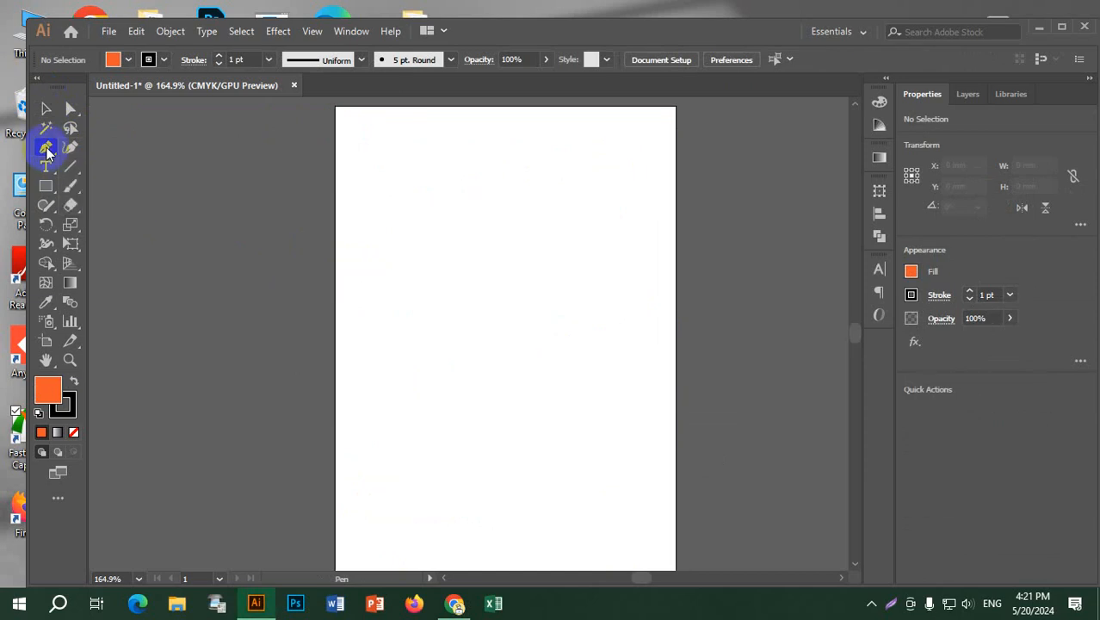
{"action": "key", "text": "ctrl+z"}
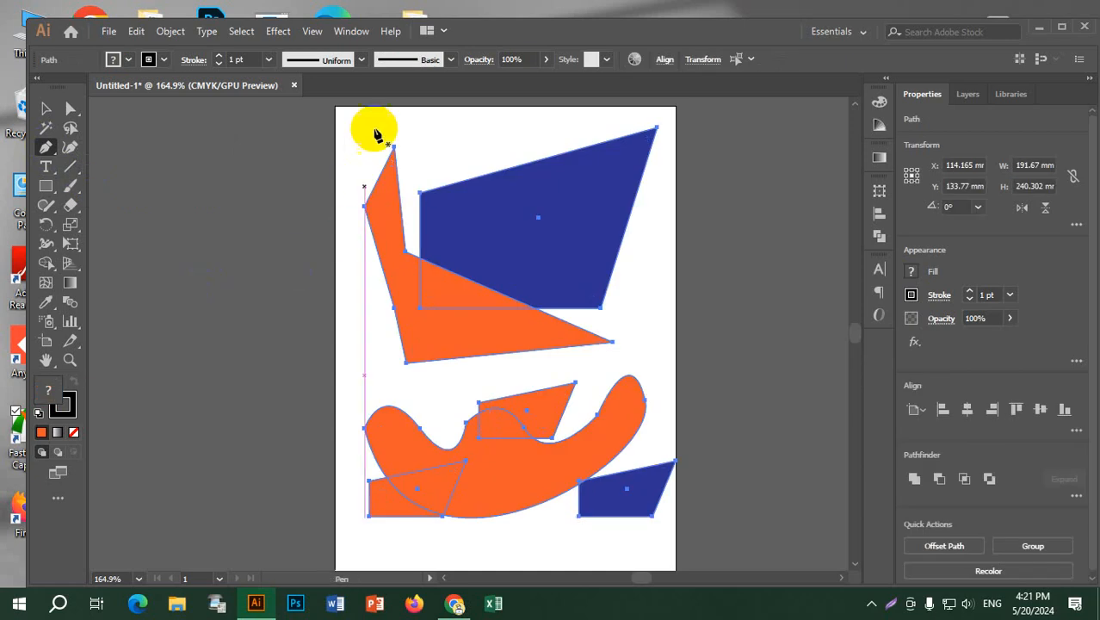
Step: Move the wavy orange shape off the artboard onto the empty canvas to its right, at about X 421 mm, Y 94 mm
{"action": "left_click", "coordinate": [46, 110]}
{"action": "left_click", "coordinate": [285, 185]}
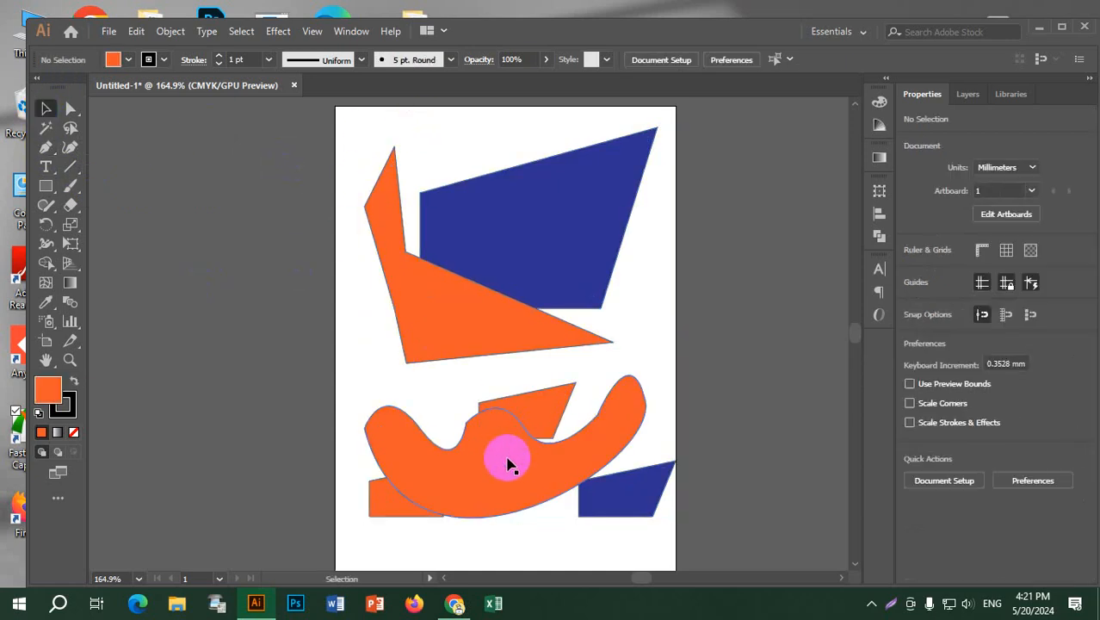
{"action": "left_click_drag", "start_coordinate": [504, 461], "coordinate": [722, 344]}
{"action": "key", "text": "space"}
{"action": "left_click_drag", "start_coordinate": [757, 290], "coordinate": [498, 316]}
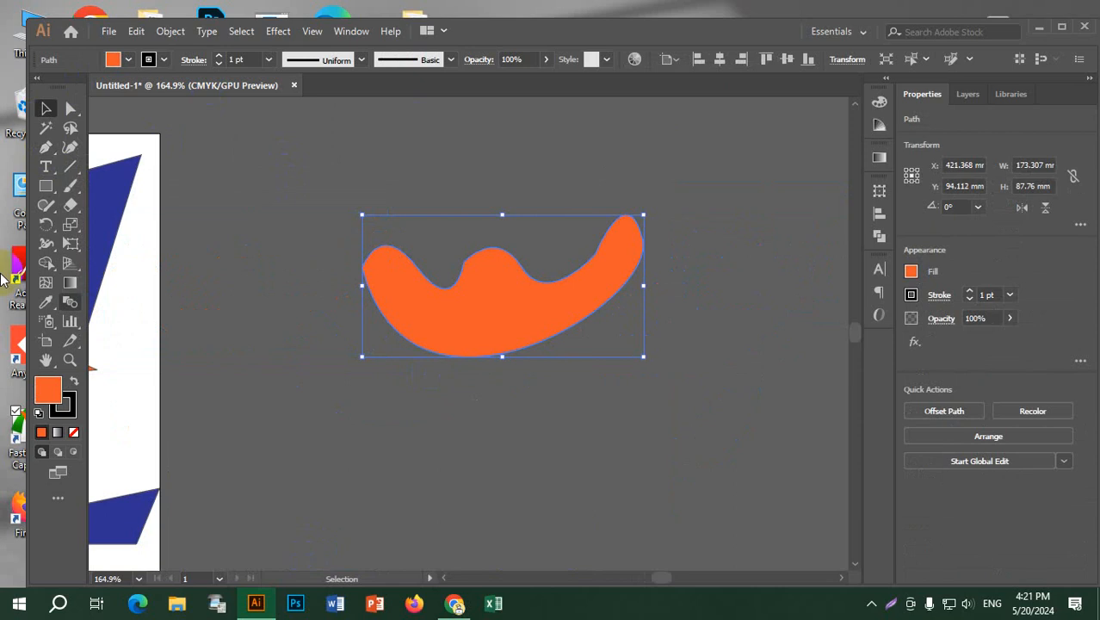
Step: Add an anchor point near the middle of the wavy shape's lower edge
{"action": "left_click", "coordinate": [46, 147]}
{"action": "left_click", "coordinate": [120, 167]}
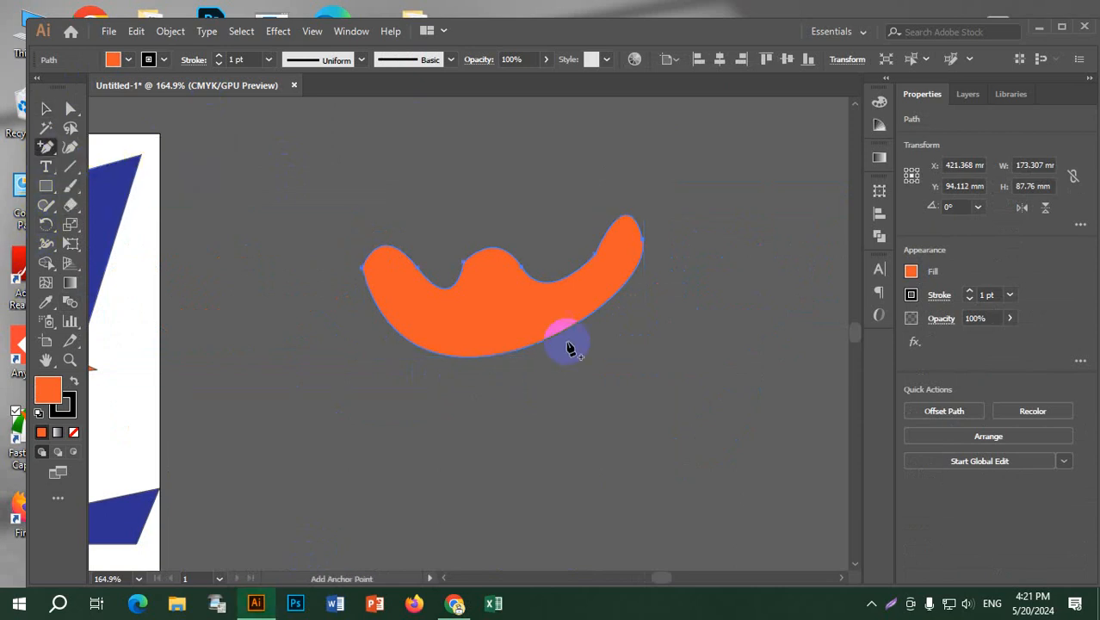
{"action": "left_click", "coordinate": [487, 359]}
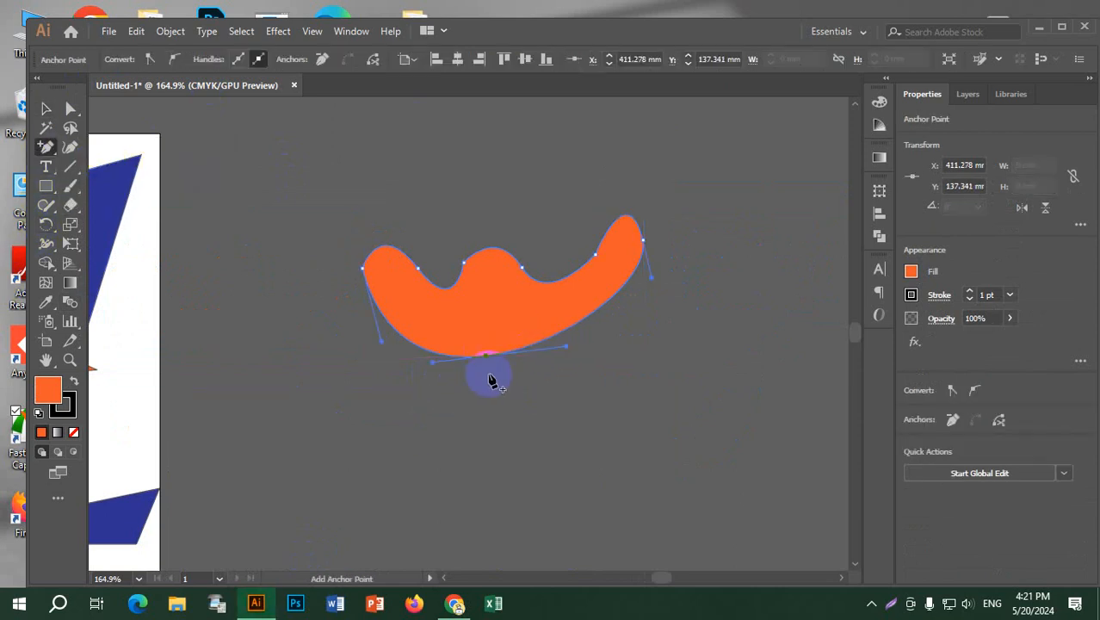
{"action": "left_click", "coordinate": [381, 266]}
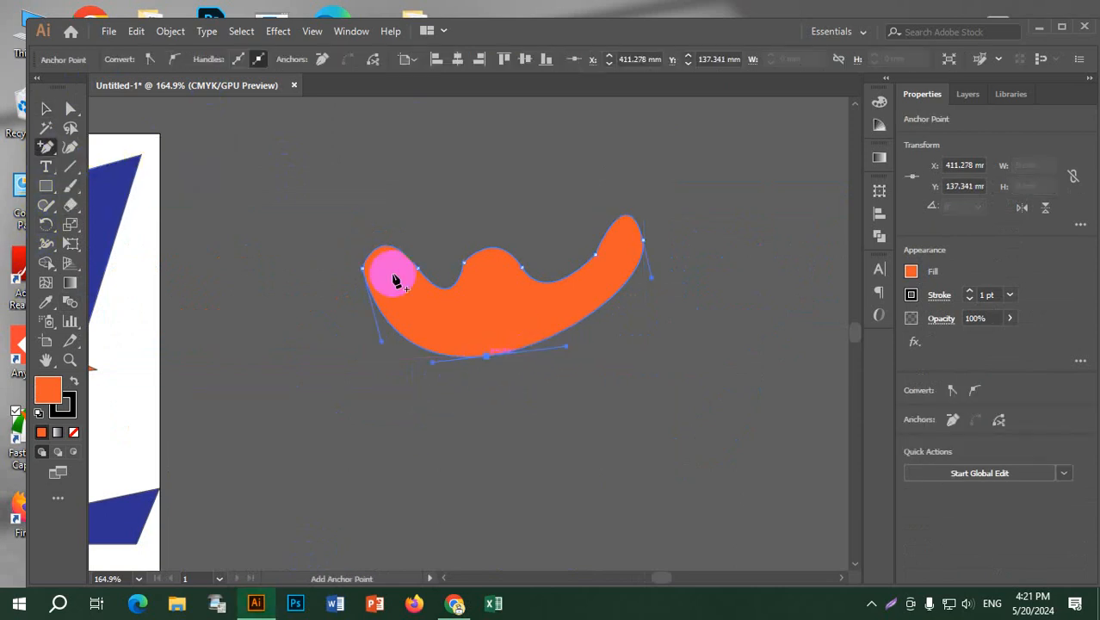
Step: Delete the two anchor points right of the middle hump on the wavy shape's upper edge with the Delete Anchor Point Tool
{"action": "left_click", "coordinate": [50, 151]}
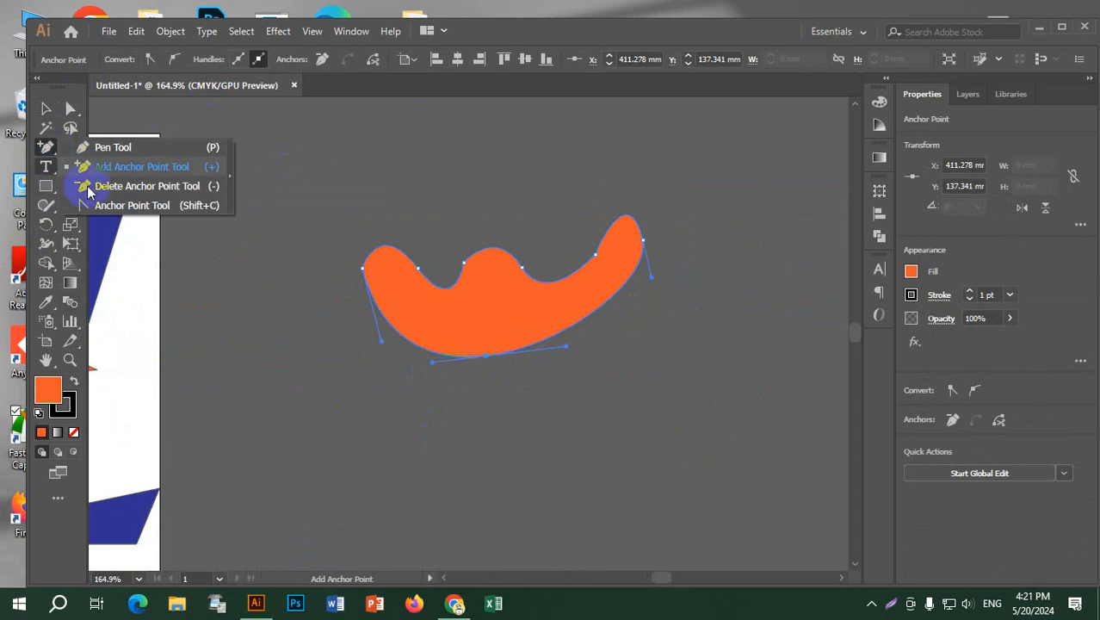
{"action": "left_click", "coordinate": [179, 196]}
{"action": "left_click", "coordinate": [519, 274]}
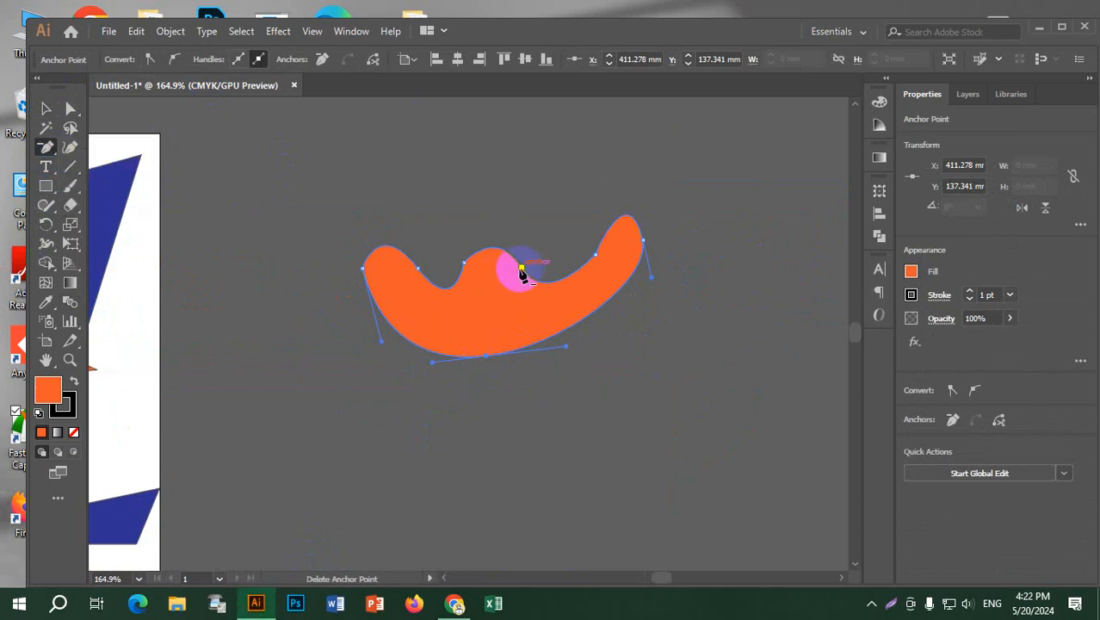
{"action": "left_click", "coordinate": [597, 255]}
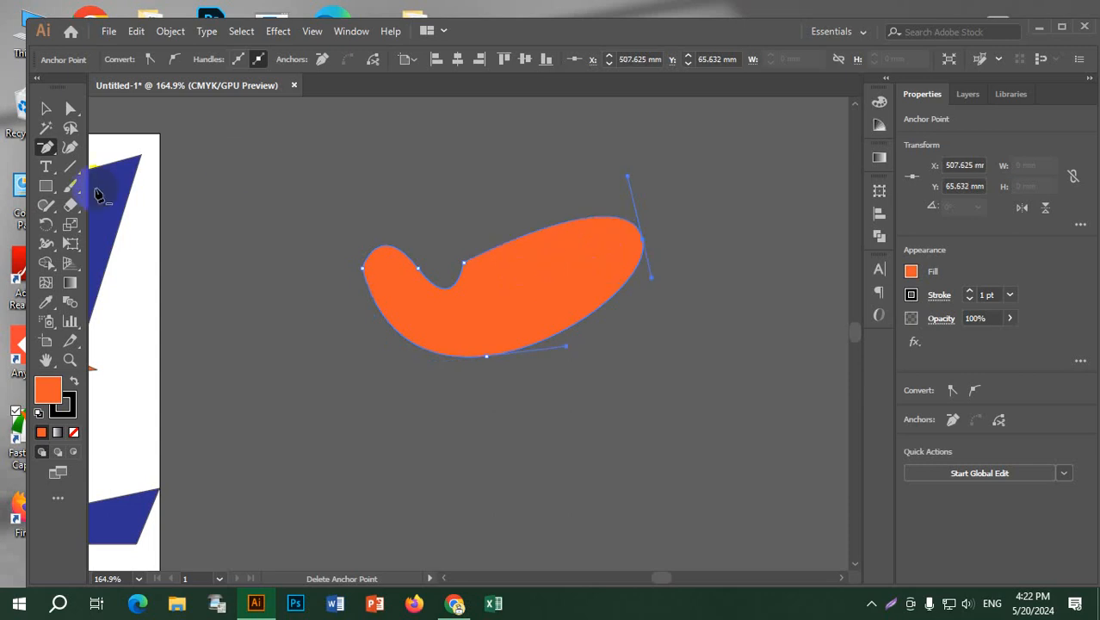
Step: Reshape the curves beside the orange shape's lower anchor point into a sharp notch by pulling out its direction handles with the Anchor Point Tool
{"action": "left_click", "coordinate": [45, 148]}
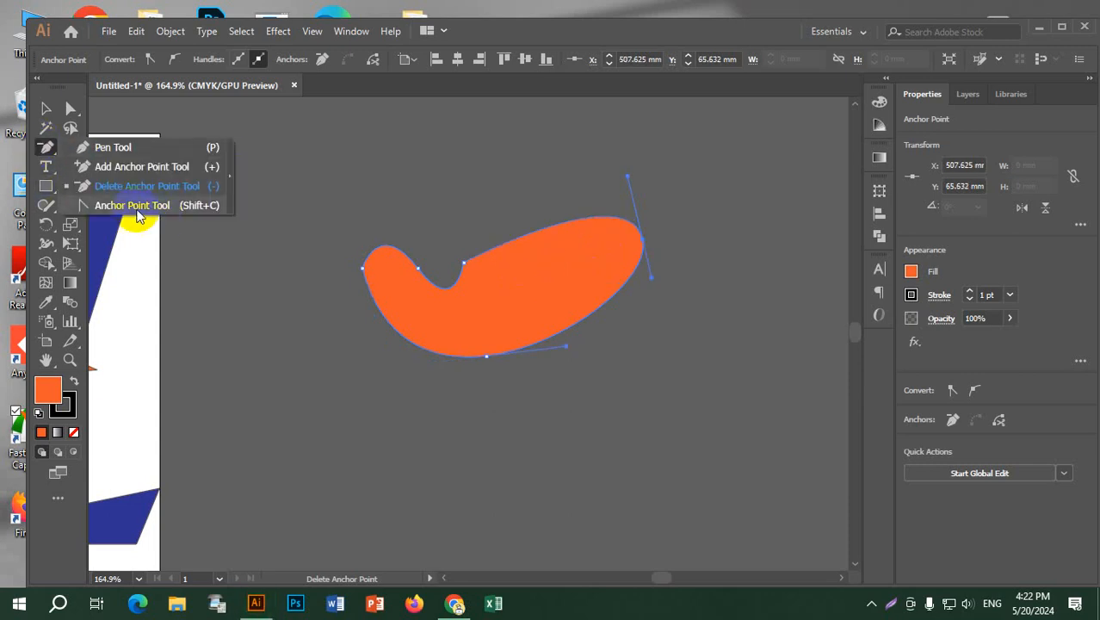
{"action": "left_click", "coordinate": [134, 207]}
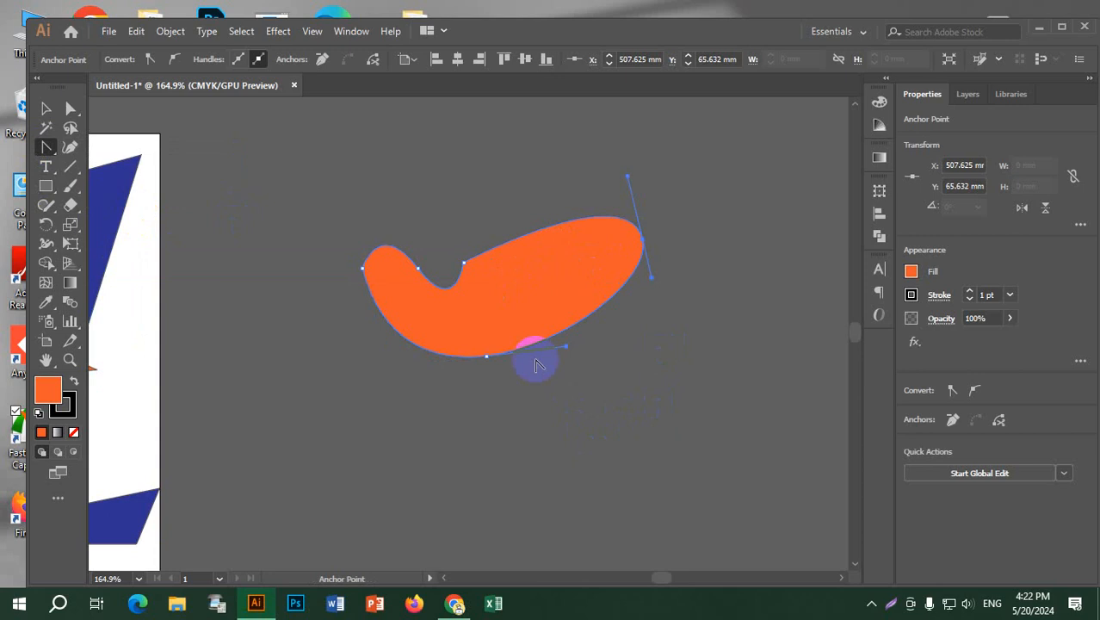
{"action": "left_click_drag", "start_coordinate": [486, 358], "coordinate": [422, 374]}
{"action": "left_click_drag", "start_coordinate": [551, 345], "coordinate": [439, 283]}
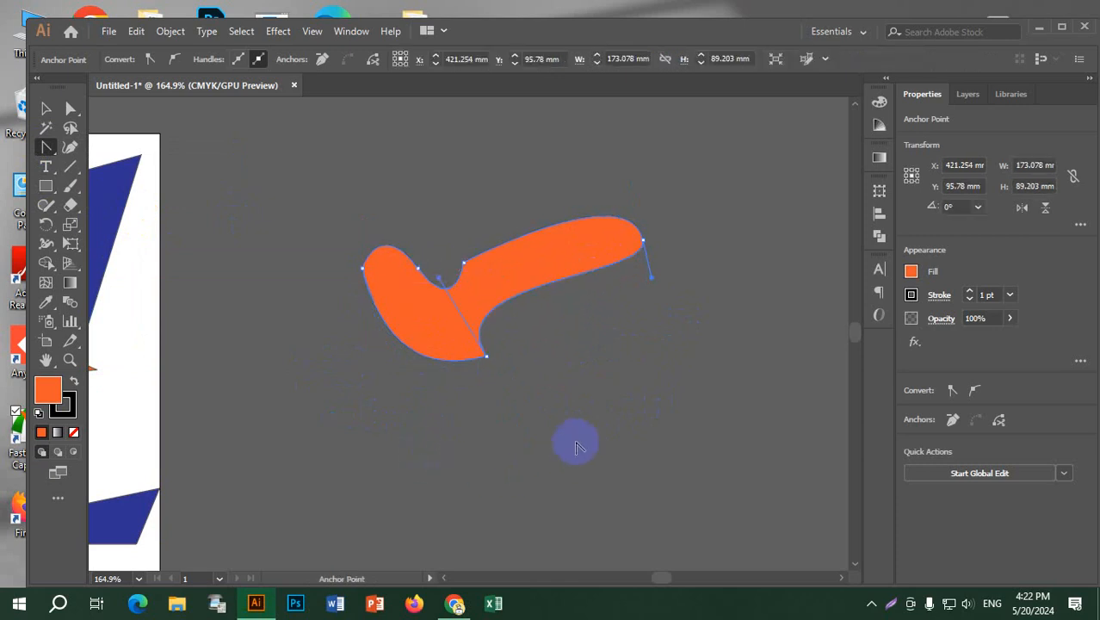
Step: Draw a closed curved shape about 353 by 235 mm over the orange shape with the Curvature Tool and delete it
{"action": "left_click", "coordinate": [69, 151]}
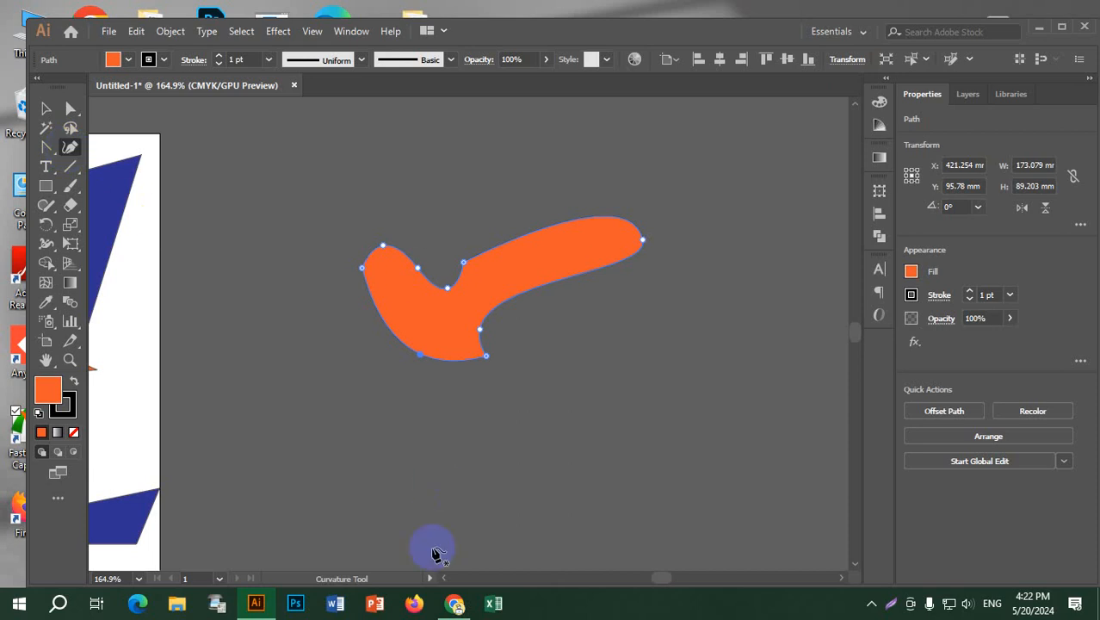
{"action": "left_click", "coordinate": [267, 416]}
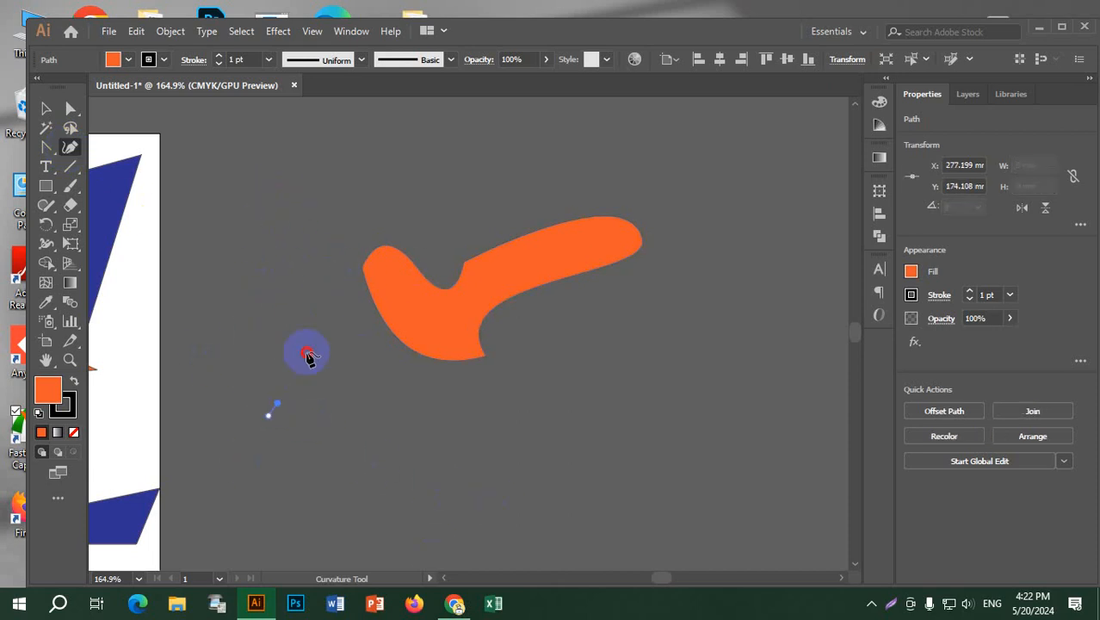
{"action": "left_click", "coordinate": [280, 234]}
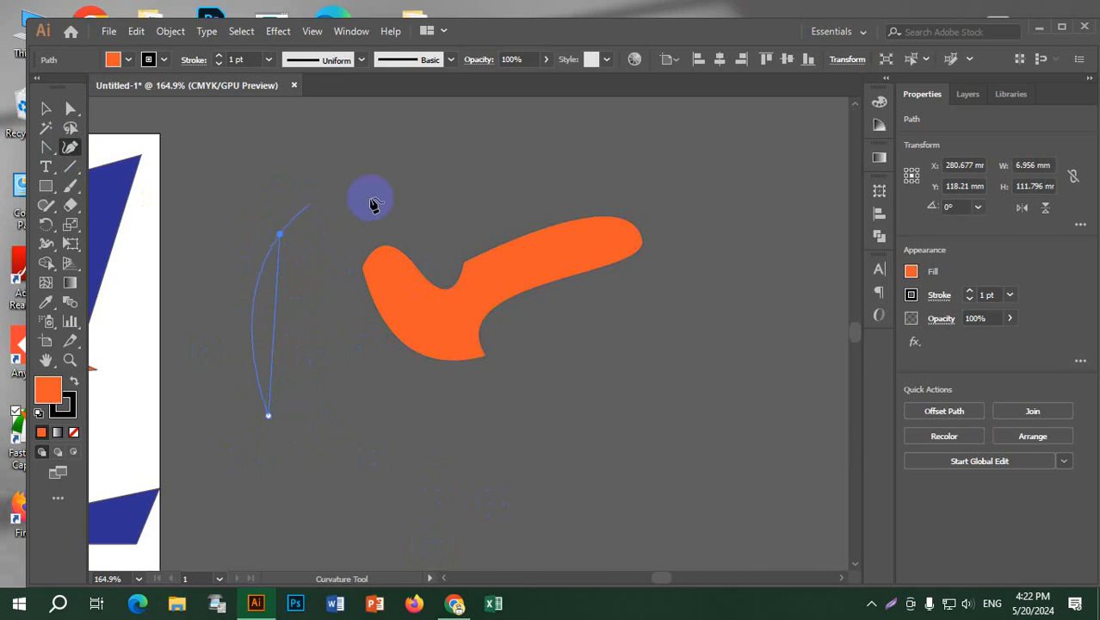
{"action": "left_click", "coordinate": [430, 223]}
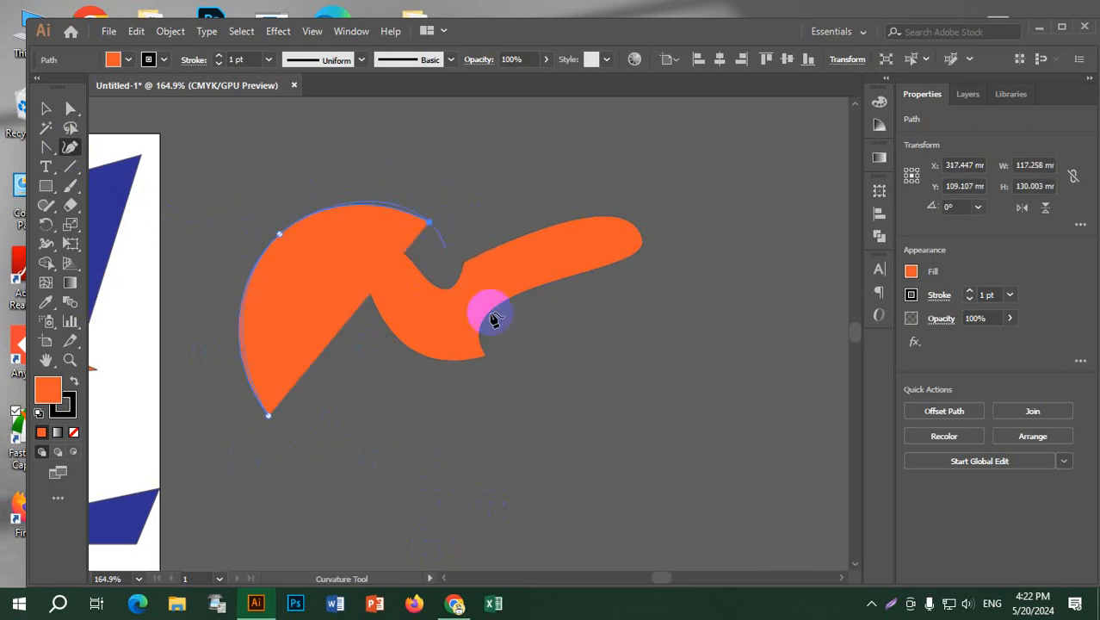
{"action": "left_click", "coordinate": [522, 403]}
{"action": "left_click", "coordinate": [716, 303]}
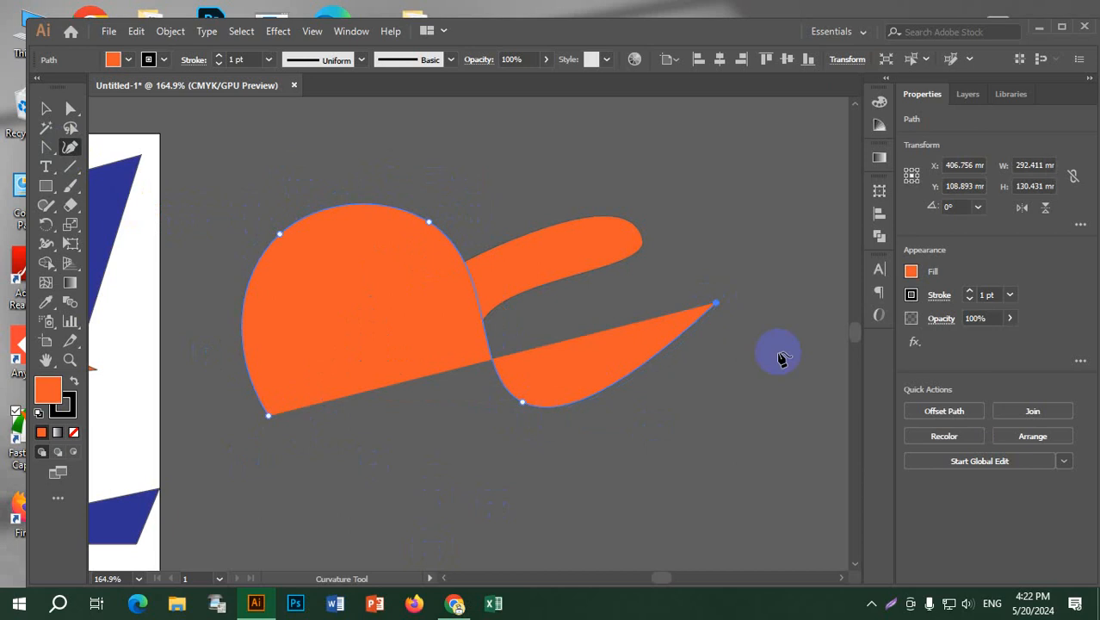
{"action": "left_click", "coordinate": [677, 177]}
{"action": "left_click", "coordinate": [800, 240]}
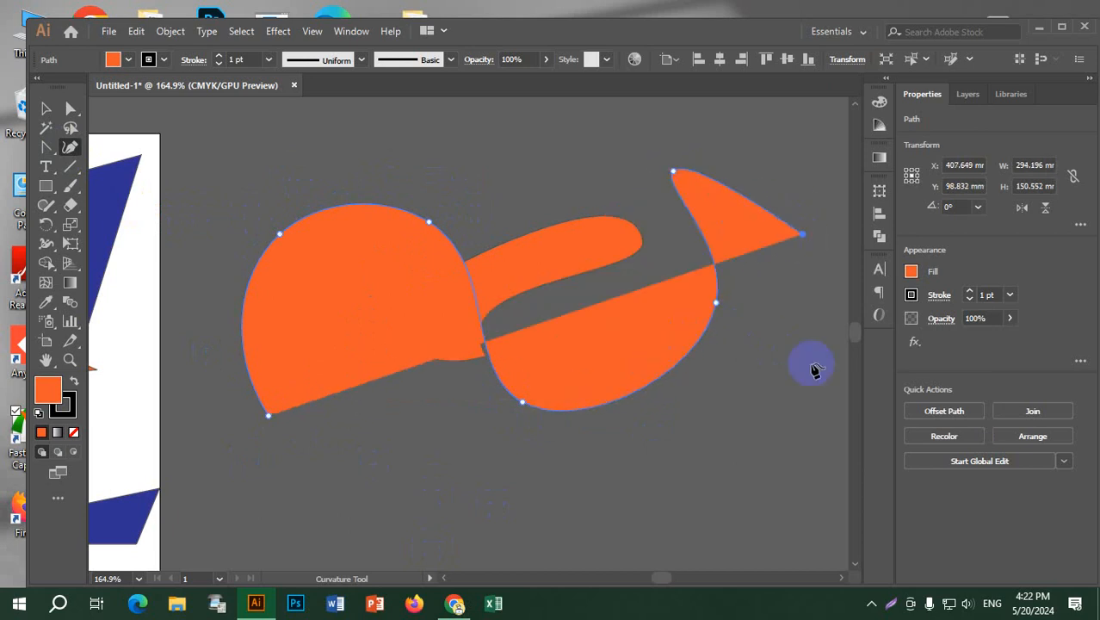
{"action": "left_click", "coordinate": [777, 429]}
{"action": "left_click", "coordinate": [499, 548]}
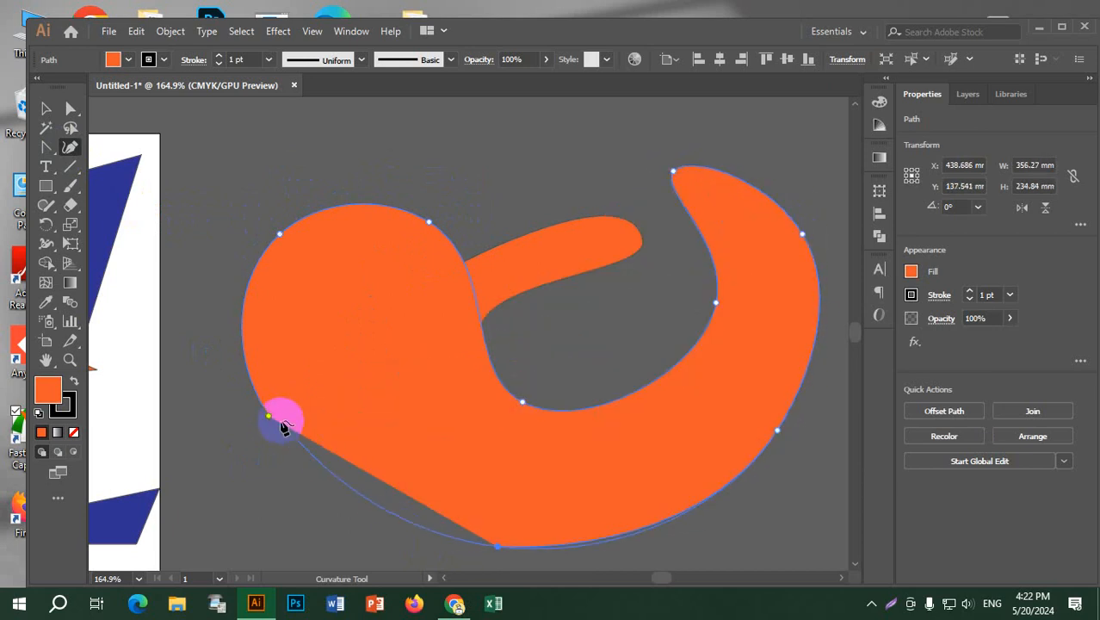
{"action": "left_click", "coordinate": [269, 417]}
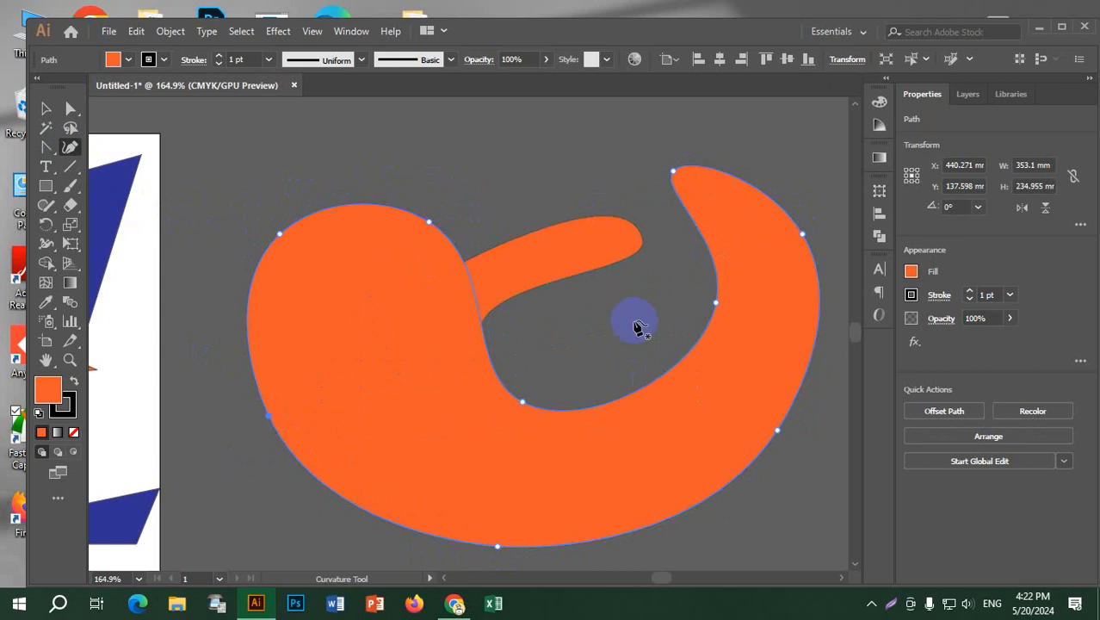
{"action": "left_click", "coordinate": [152, 144]}
{"action": "key", "text": "Delete"}
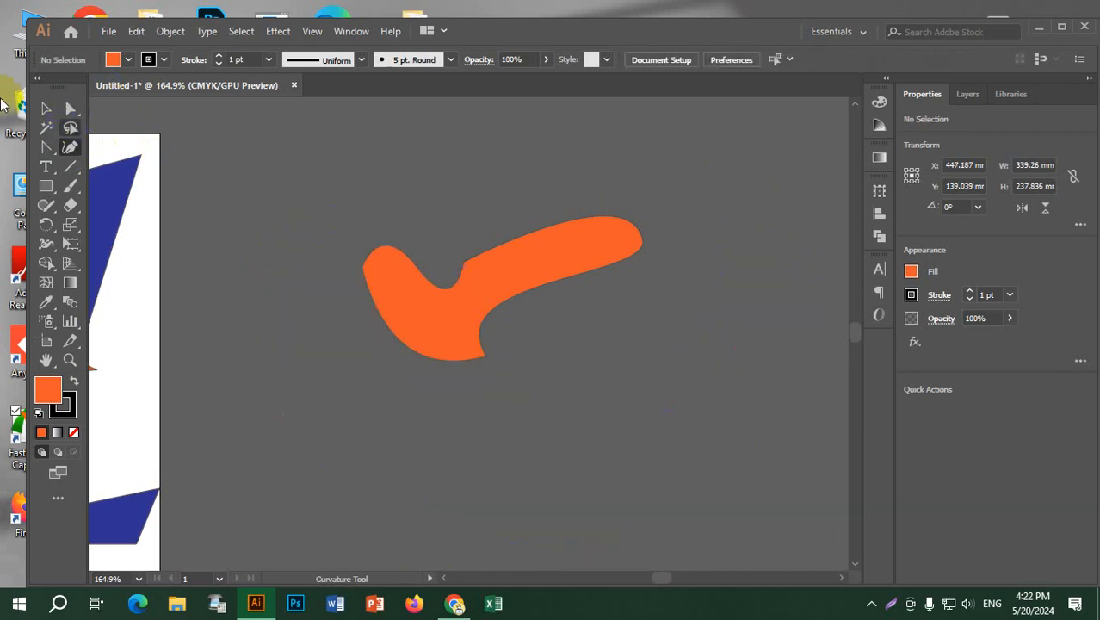
Step: Place a "Lorem ipsum" point text above the orange shape and enlarge it to about 86 pt
{"action": "left_click", "coordinate": [46, 169]}
{"action": "left_click", "coordinate": [416, 153]}
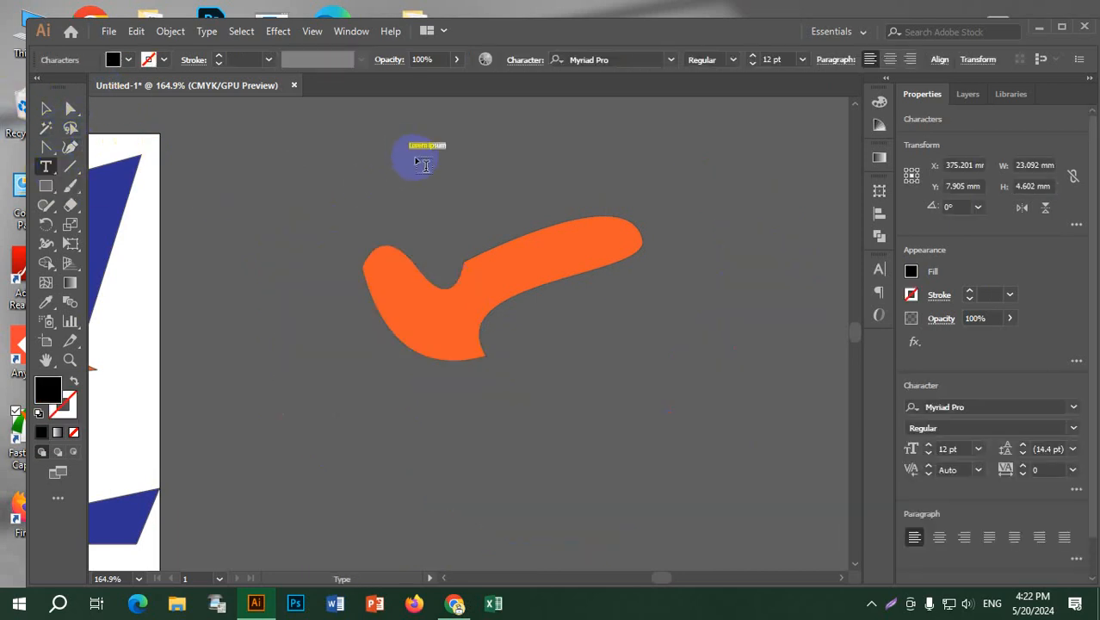
{"action": "left_click", "coordinate": [47, 108]}
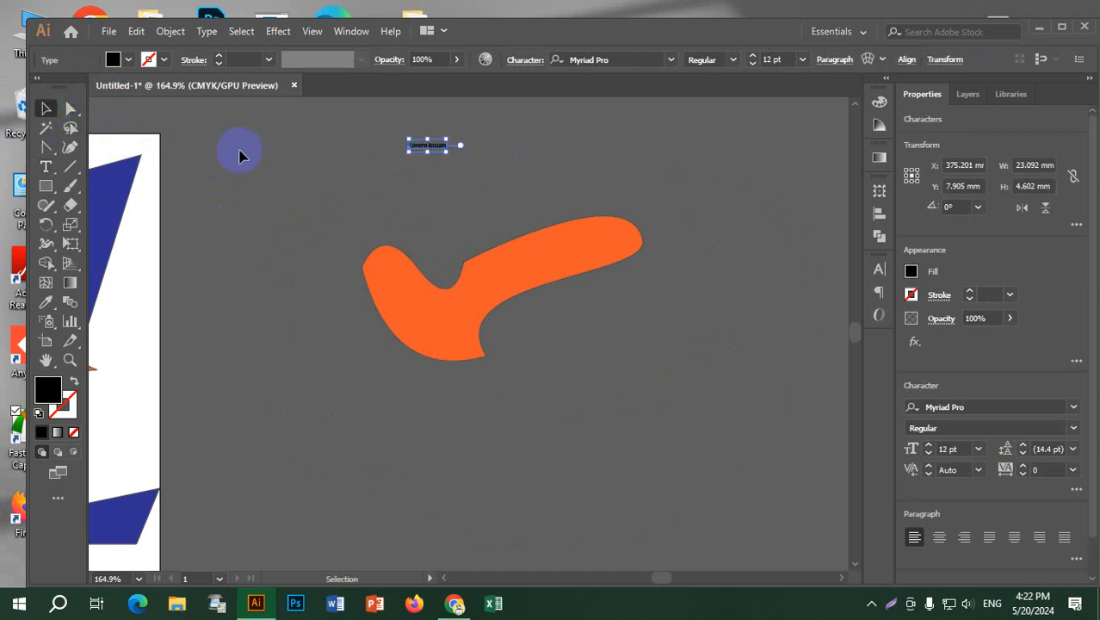
{"action": "left_click_drag", "start_coordinate": [446, 155], "coordinate": [632, 211]}
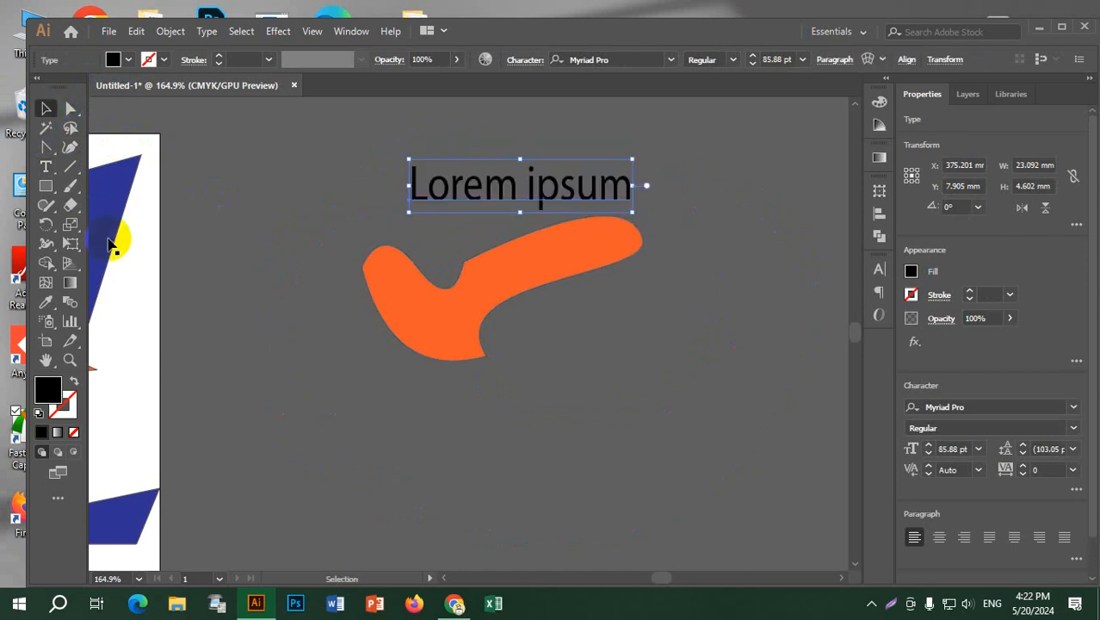
Step: Create a placeholder paragraph text box about 230.5 by 77.5 mm below the orange shape with the Type Tool
{"action": "left_click", "coordinate": [47, 167]}
{"action": "left_click_drag", "start_coordinate": [310, 377], "coordinate": [684, 507]}
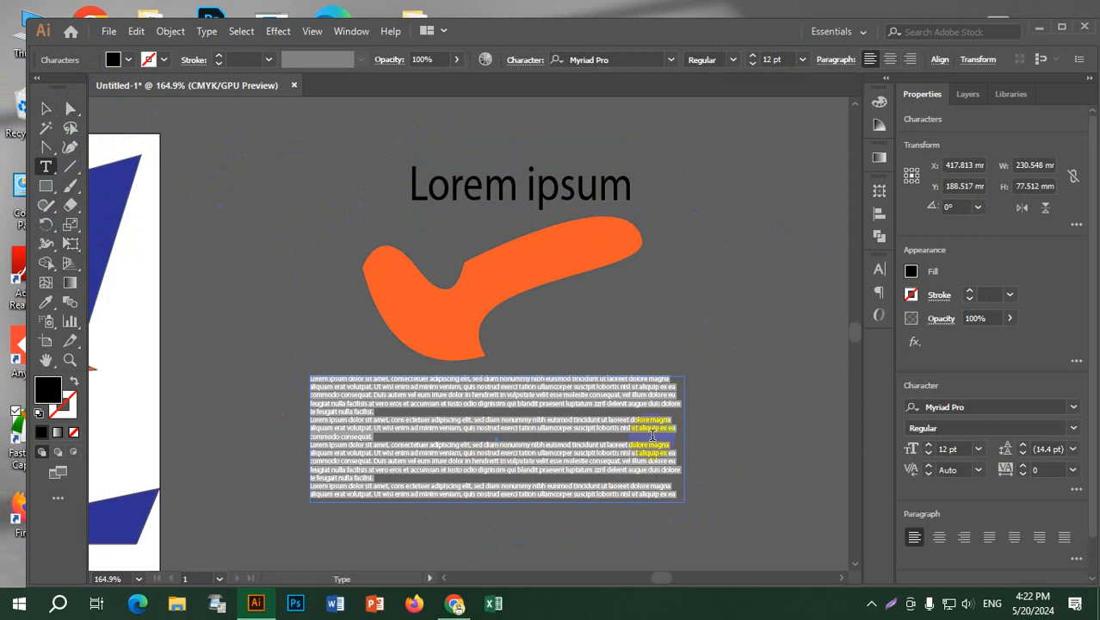
Step: Fill the inside of the orange shape with placeholder text using the Area Type Tool and undo it
{"action": "left_click", "coordinate": [42, 170]}
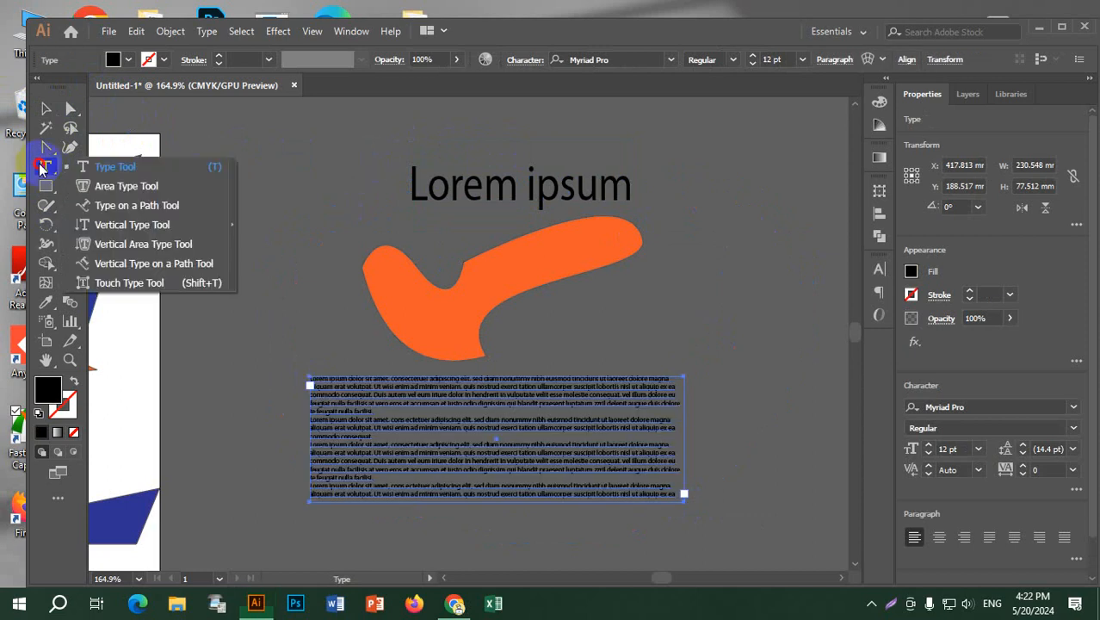
{"action": "left_click", "coordinate": [136, 189]}
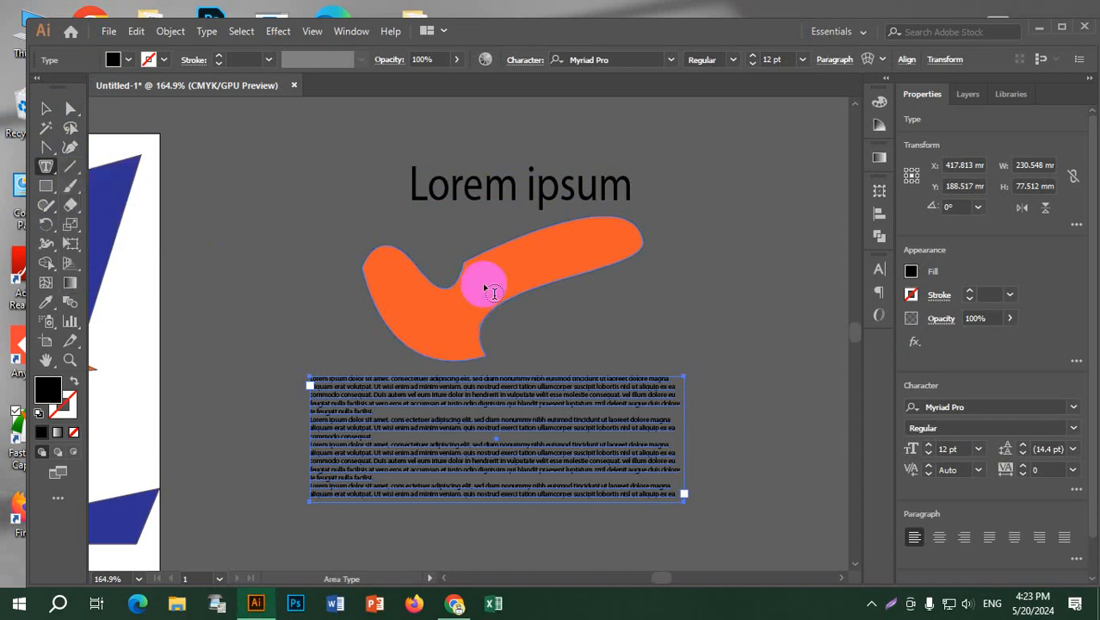
{"action": "left_click", "coordinate": [379, 260]}
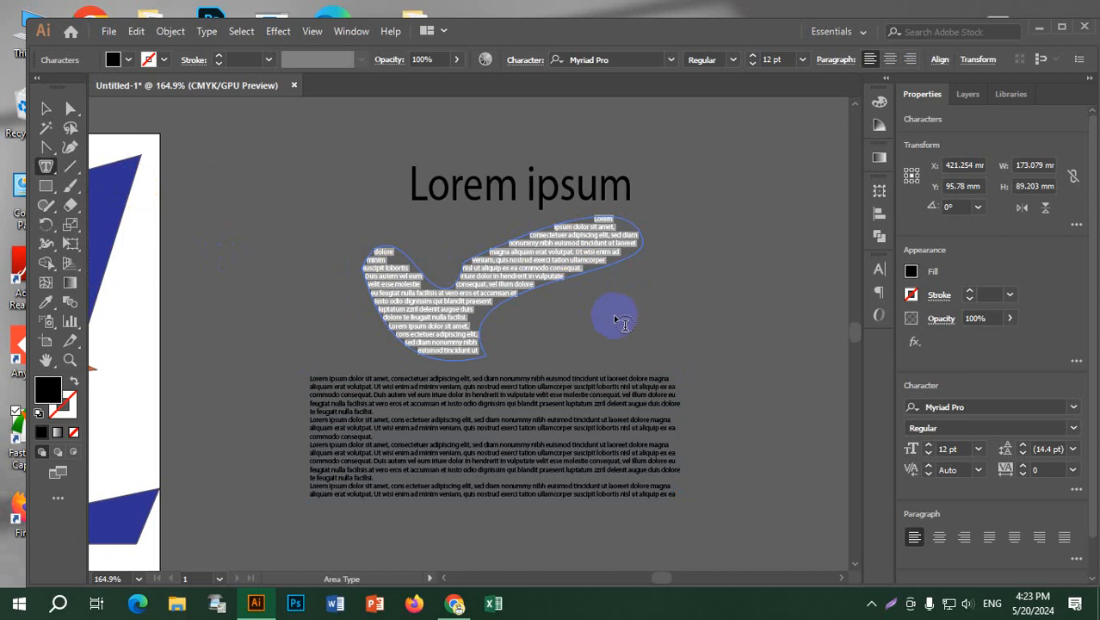
{"action": "left_click", "coordinate": [48, 166]}
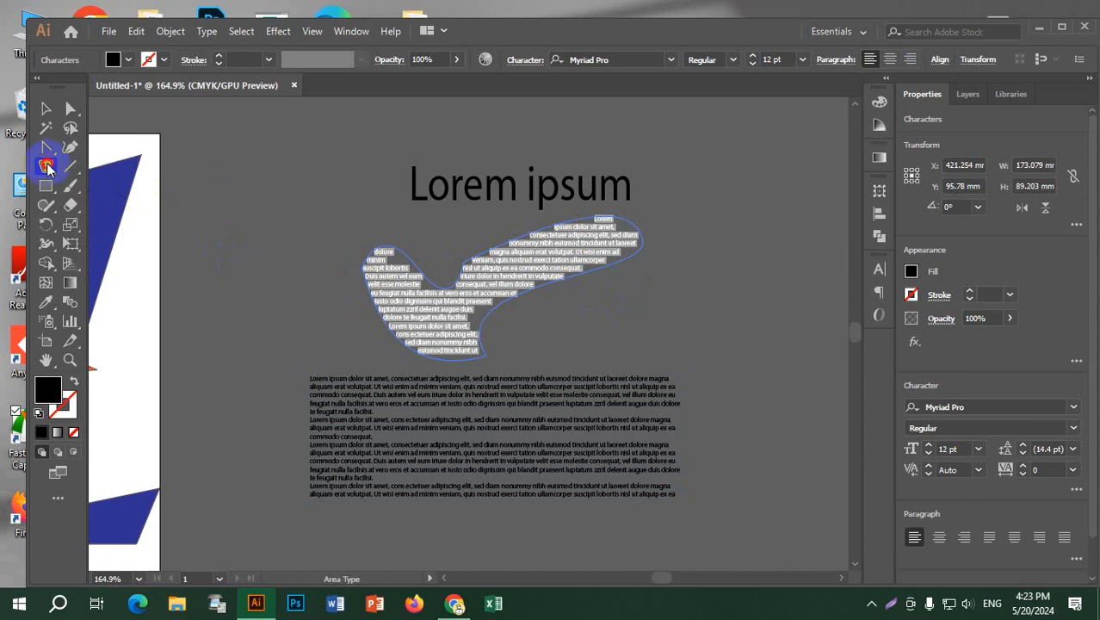
{"action": "left_click_drag", "start_coordinate": [48, 166], "coordinate": [156, 208]}
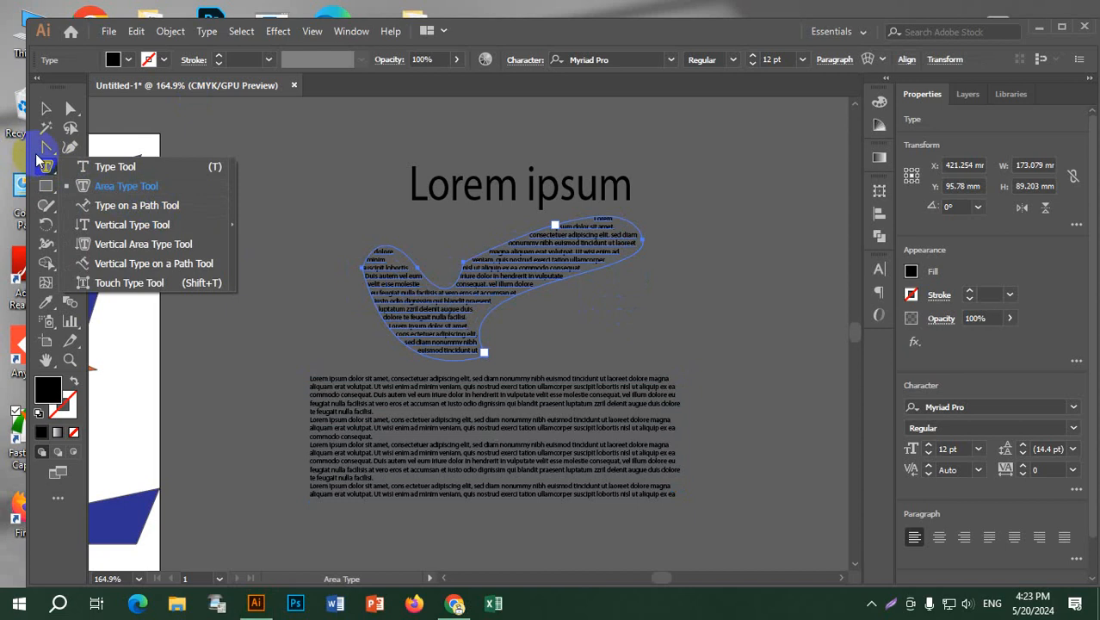
{"action": "left_click", "coordinate": [45, 108]}
{"action": "key", "text": "ctrl+z"}
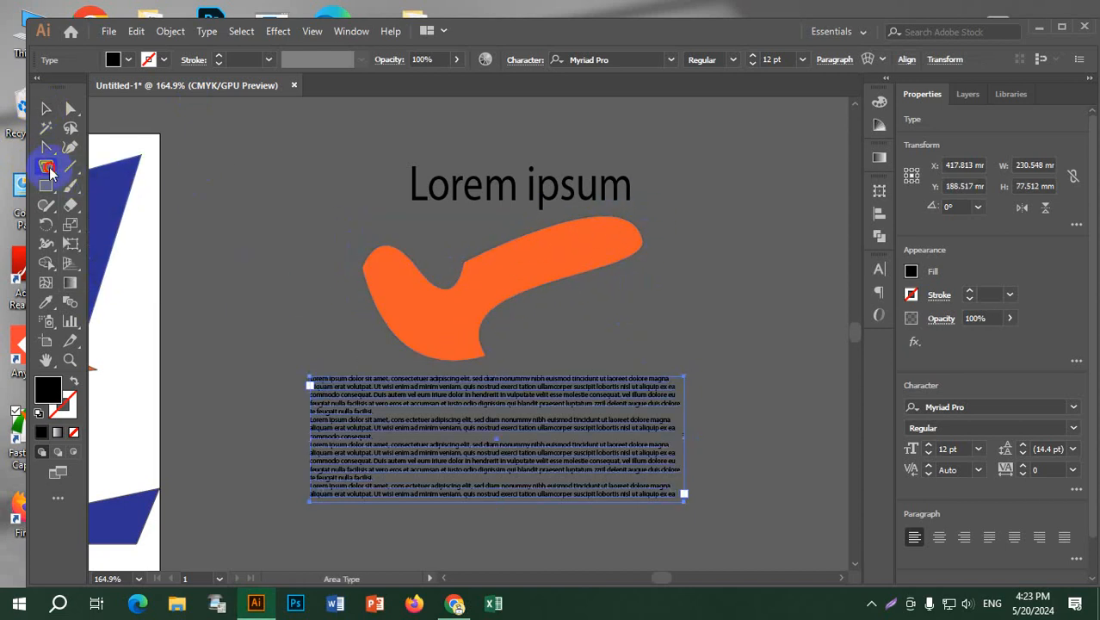
Step: Run placeholder text along the orange shape's outline with the Type on a Path Tool
{"action": "left_click_drag", "start_coordinate": [49, 168], "coordinate": [120, 199]}
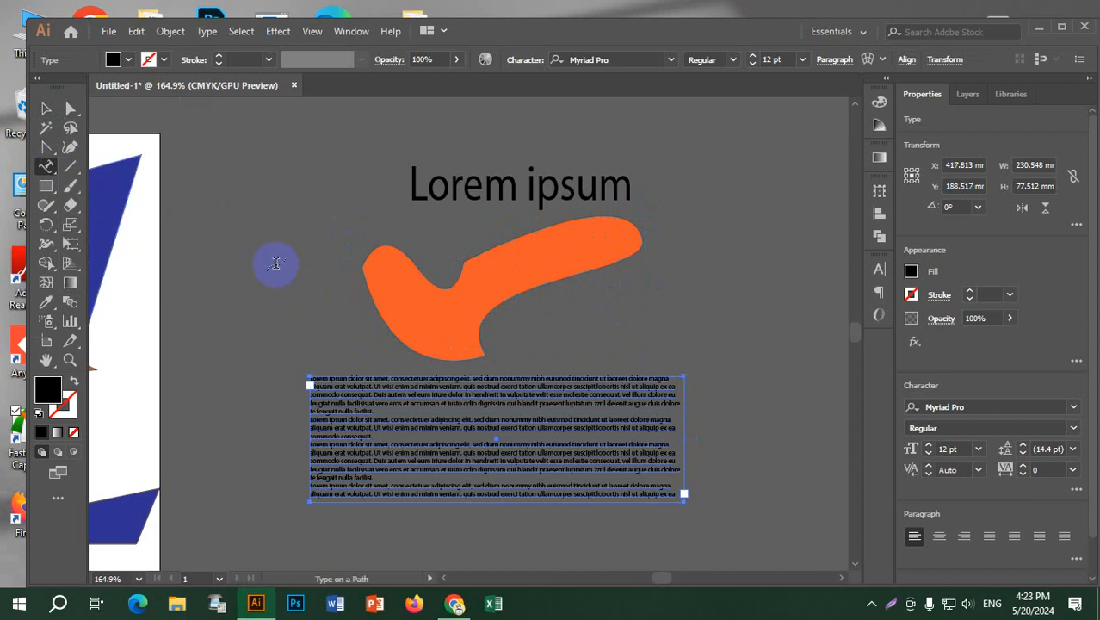
{"action": "left_click", "coordinate": [412, 261]}
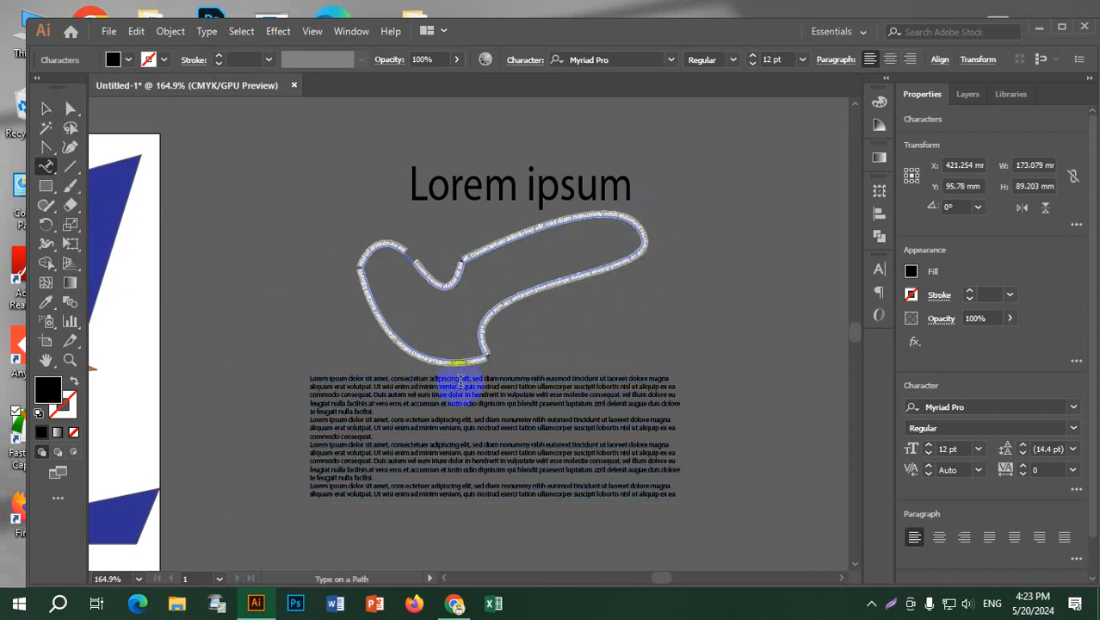
Step: Place a vertical "Lorem ipsum" text to the right of the path text with the Vertical Type Tool
{"action": "left_click_drag", "start_coordinate": [52, 169], "coordinate": [110, 266]}
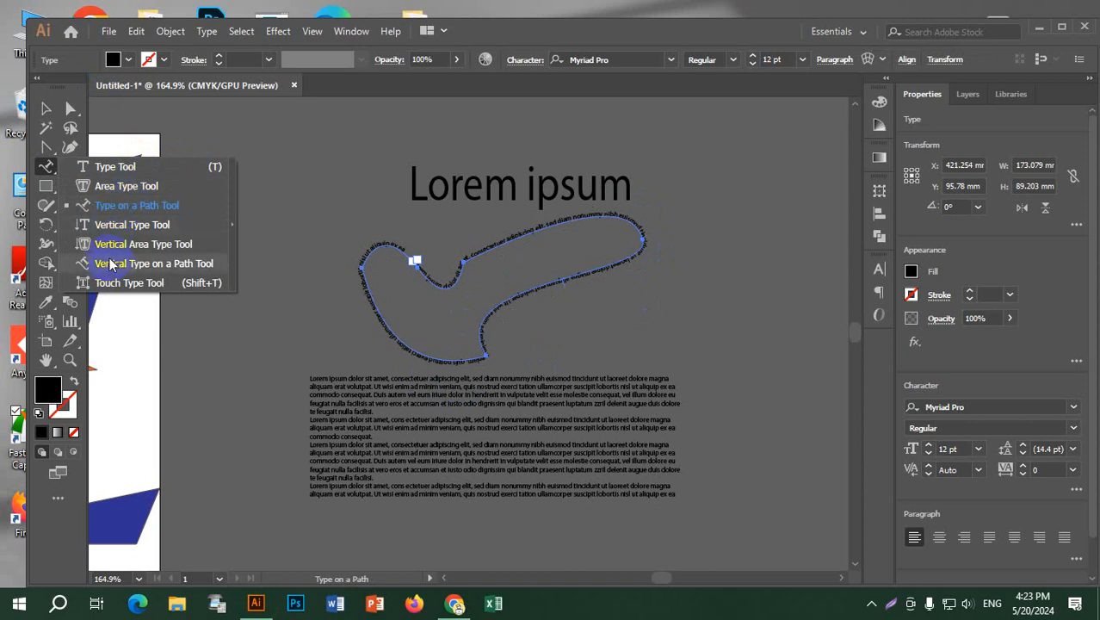
{"action": "left_click_drag", "start_coordinate": [110, 266], "coordinate": [321, 225]}
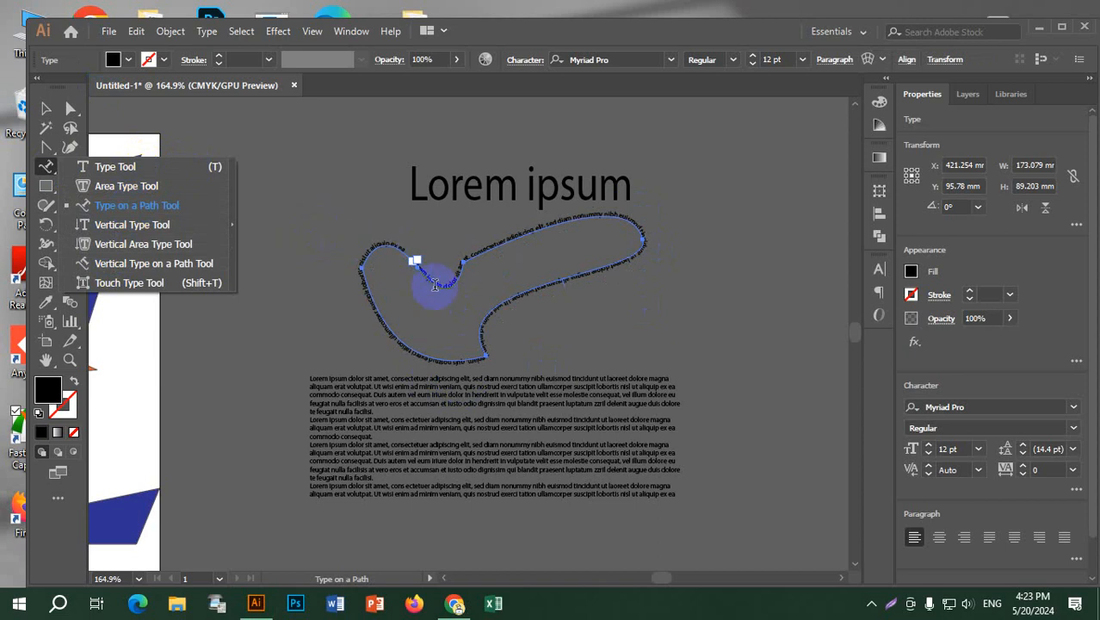
{"action": "left_click_drag", "start_coordinate": [697, 293], "coordinate": [675, 286]}
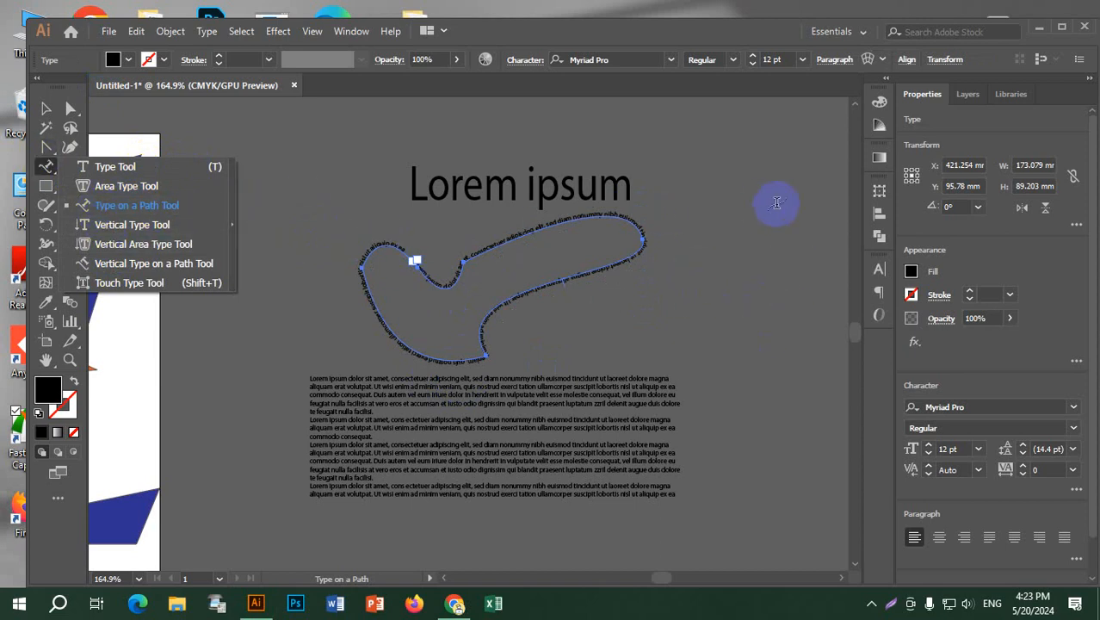
{"action": "left_click_drag", "start_coordinate": [515, 216], "coordinate": [120, 225]}
{"action": "left_click", "coordinate": [759, 178]}
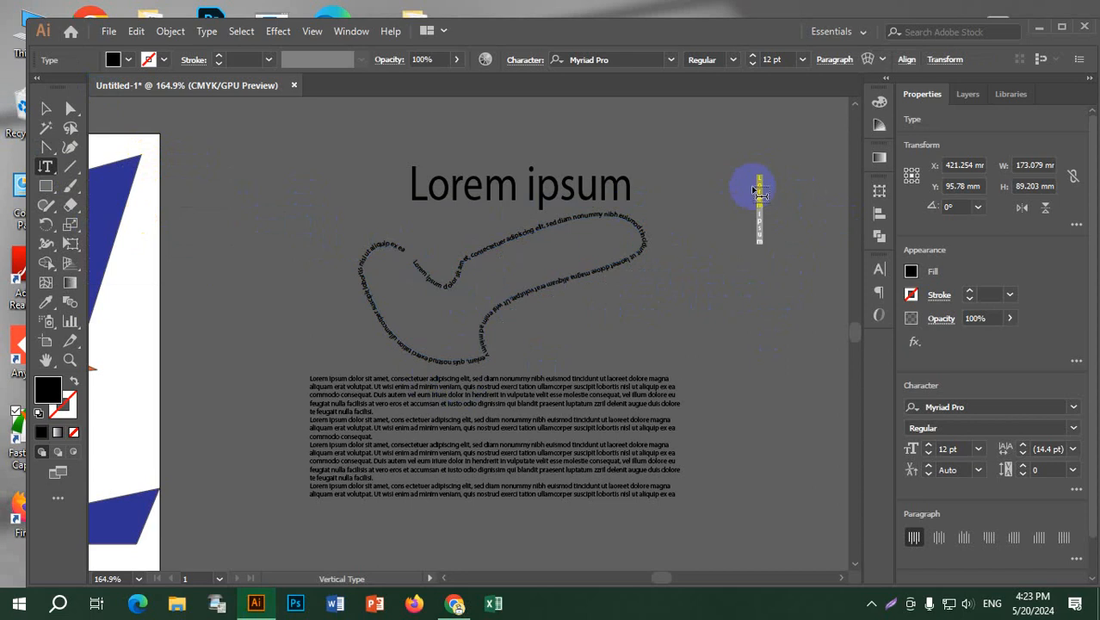
Step: Undo the vertical text and the path text, and fill the orange shape with placeholder text using the Vertical Area Type Tool
{"action": "left_click_drag", "start_coordinate": [45, 166], "coordinate": [131, 247]}
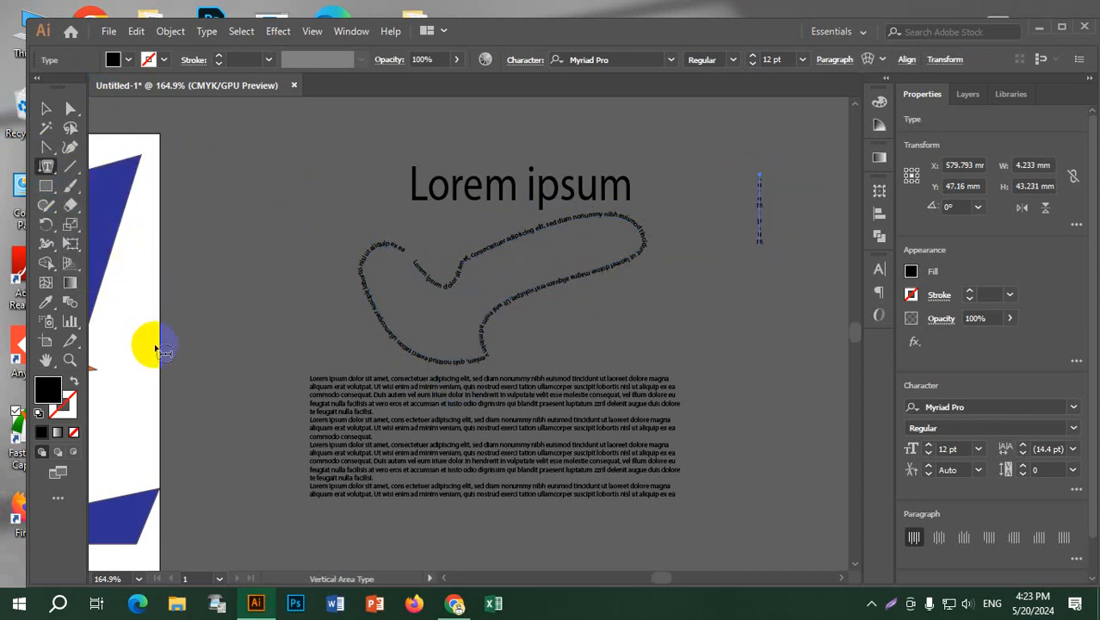
{"action": "key", "text": "ctrl+z"}
{"action": "key", "text": "ctrl+z"}
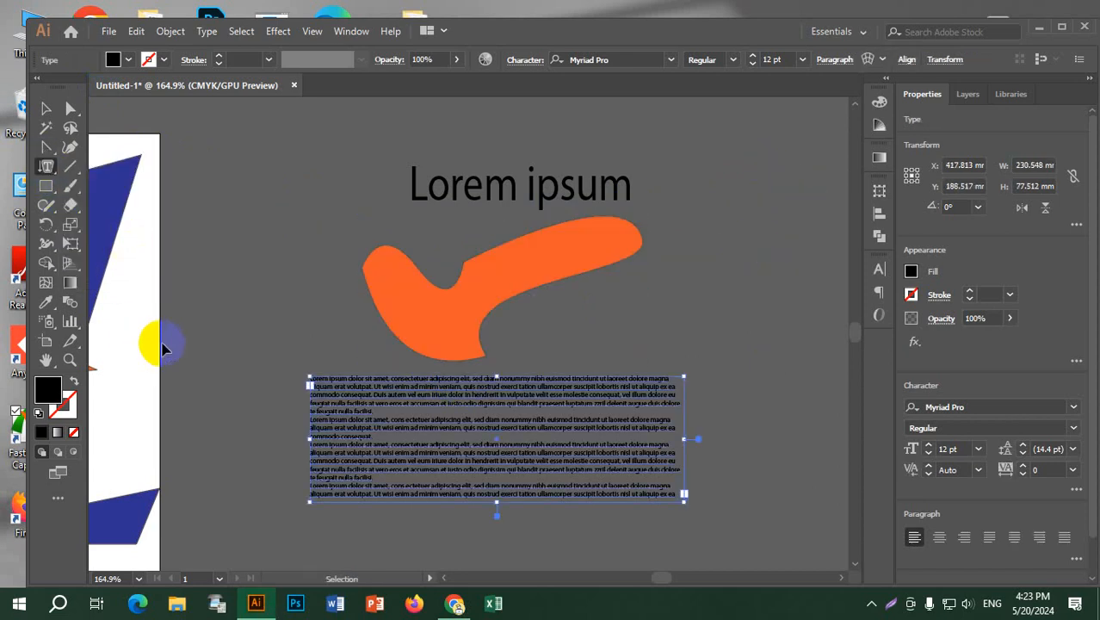
{"action": "left_click", "coordinate": [377, 254]}
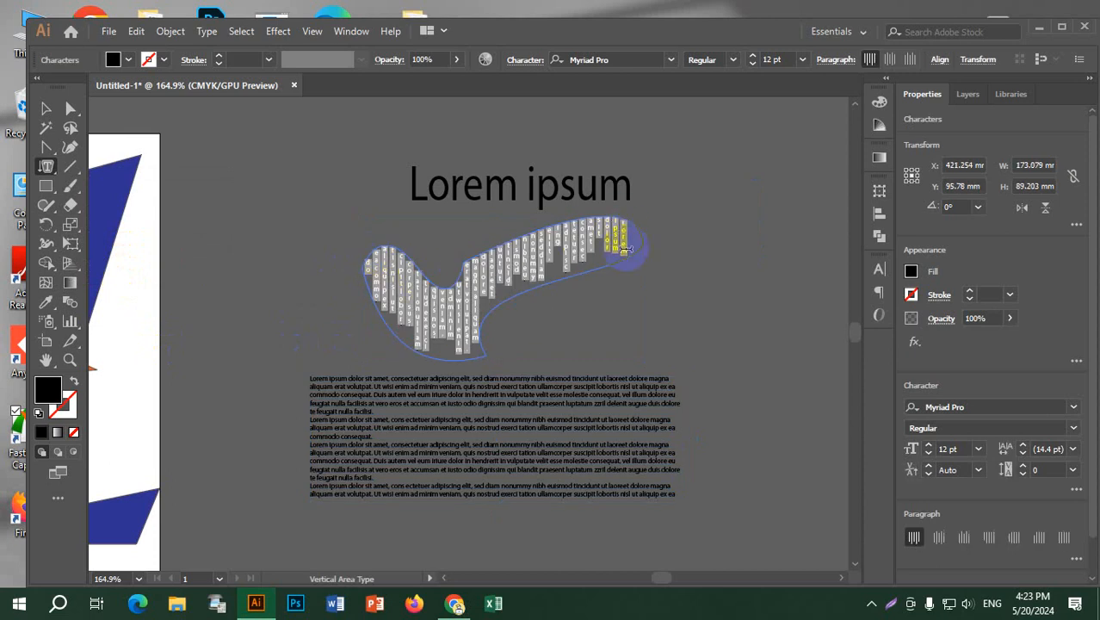
{"action": "left_click_drag", "start_coordinate": [46, 165], "coordinate": [46, 166]}
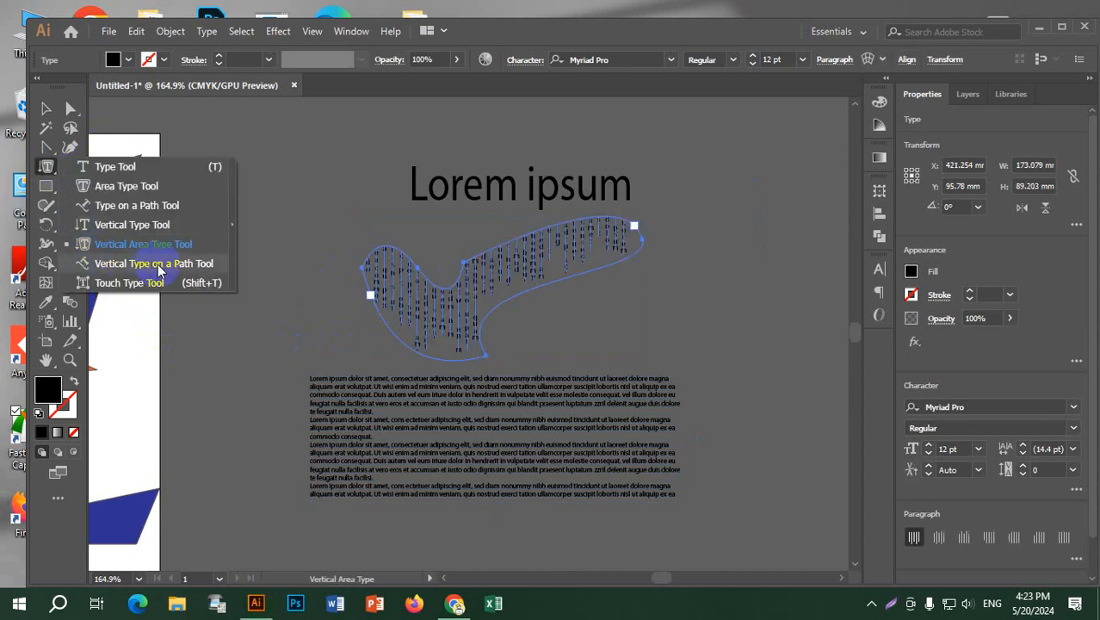
Step: Delete the vertical area text and undo back to the solid orange shape
{"action": "left_click", "coordinate": [49, 110]}
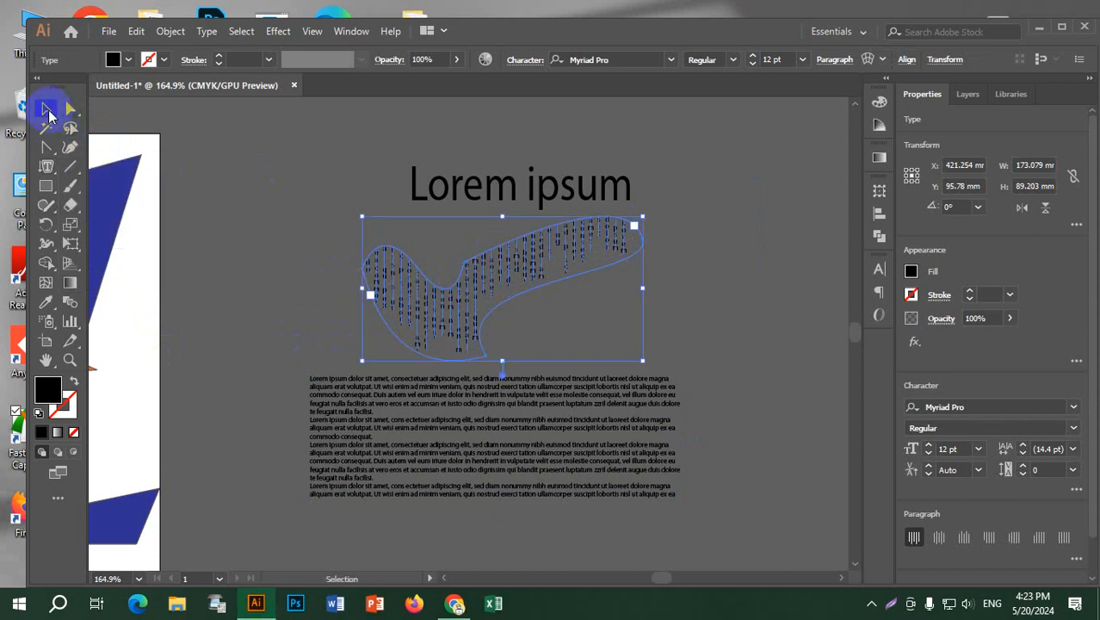
{"action": "key", "text": "Delete"}
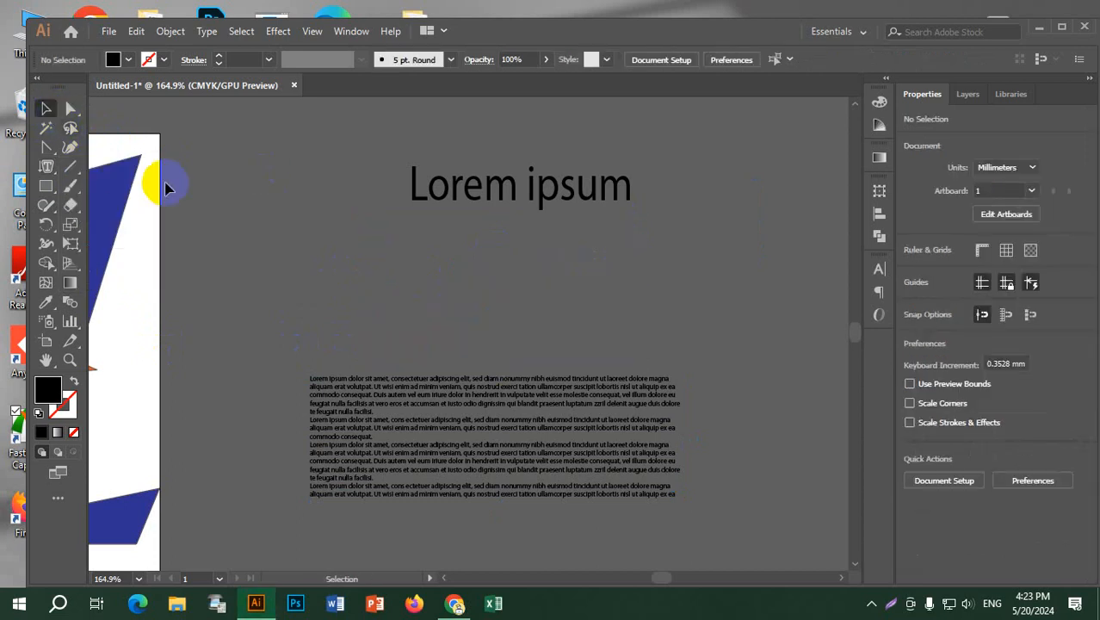
{"action": "key", "text": "ctrl+z"}
{"action": "key", "text": "ctrl+z"}
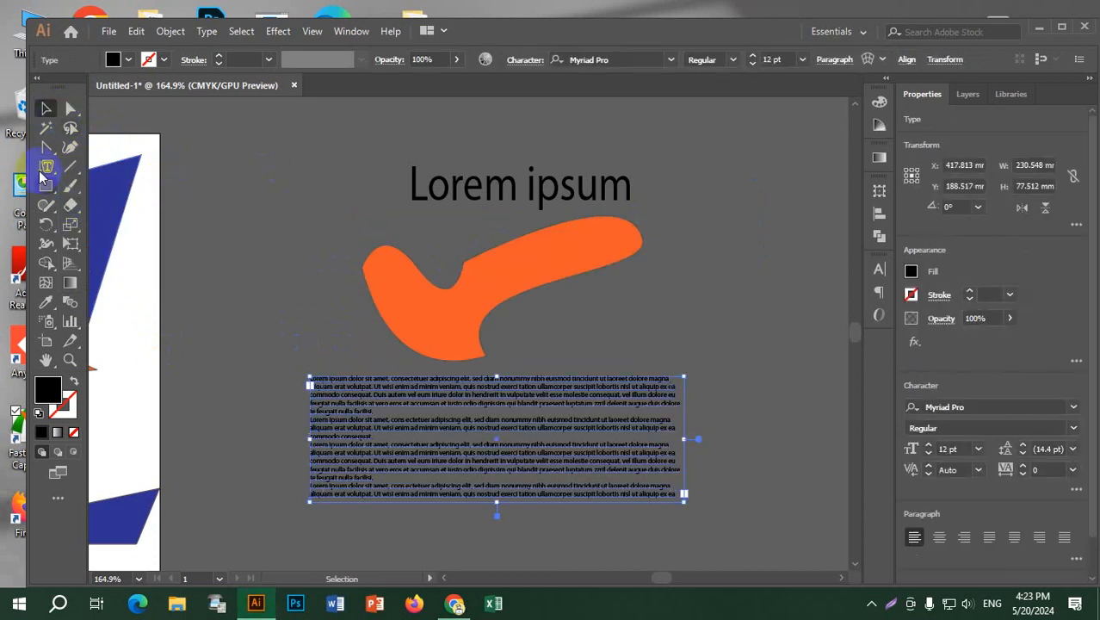
Step: Run placeholder text along the orange shape's outline with the Vertical Type on a Path Tool, and undo it
{"action": "left_click_drag", "start_coordinate": [47, 165], "coordinate": [175, 264]}
{"action": "left_click", "coordinate": [370, 251]}
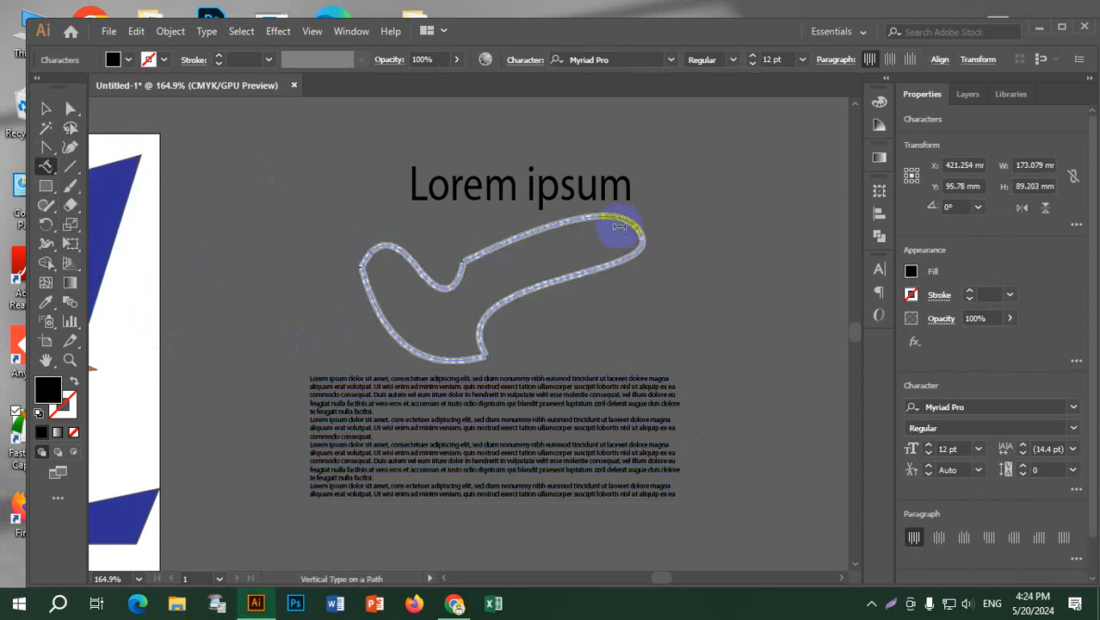
{"action": "scroll", "coordinate": [541, 286], "scroll_direction": "up", "scroll_amount": 6}
{"action": "scroll", "coordinate": [583, 283], "scroll_direction": "down", "scroll_amount": 4}
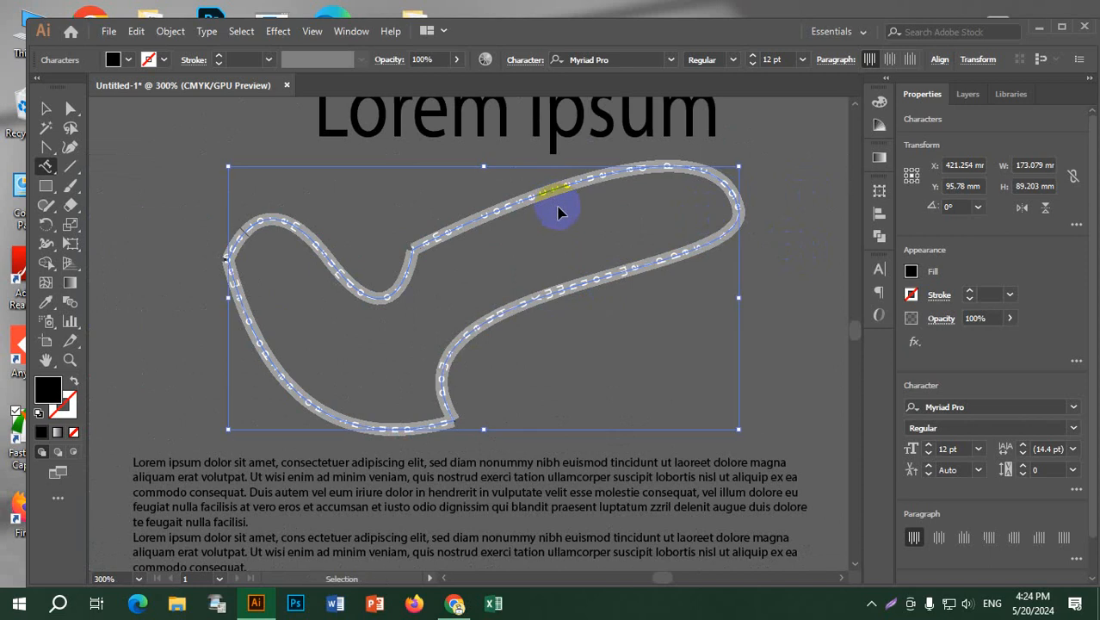
{"action": "key", "text": "ctrl+z"}
{"action": "left_click", "coordinate": [39, 171]}
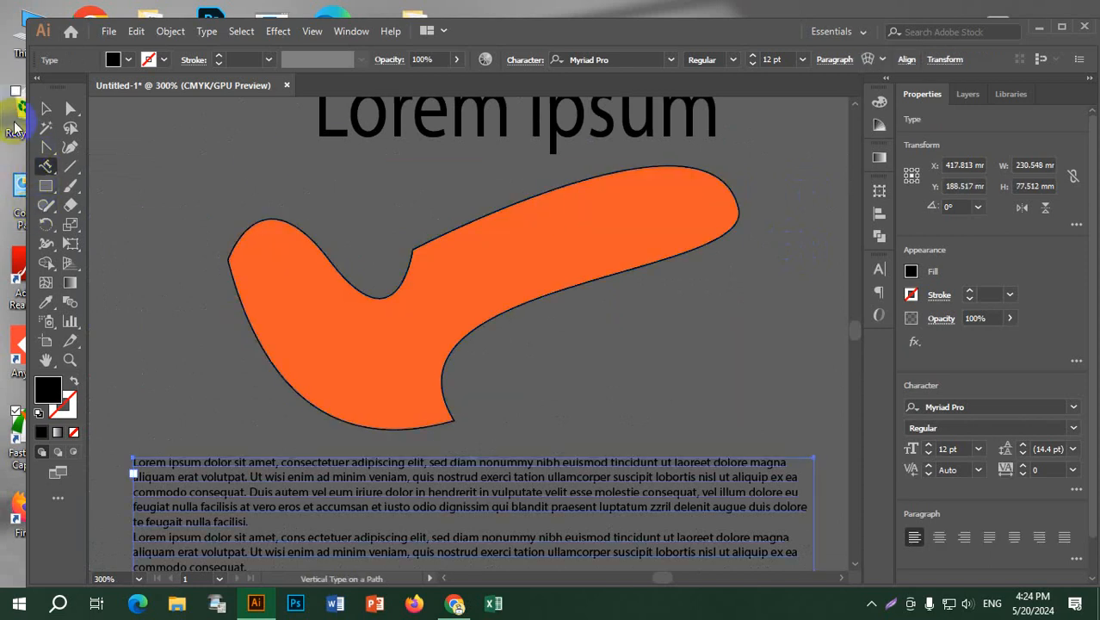
Step: Shrink the "o", tilt the "r" and tighten the following letters of the large "Lorem ipsum" text with the Touch Type Tool
{"action": "left_click", "coordinate": [39, 105]}
{"action": "left_click", "coordinate": [213, 132]}
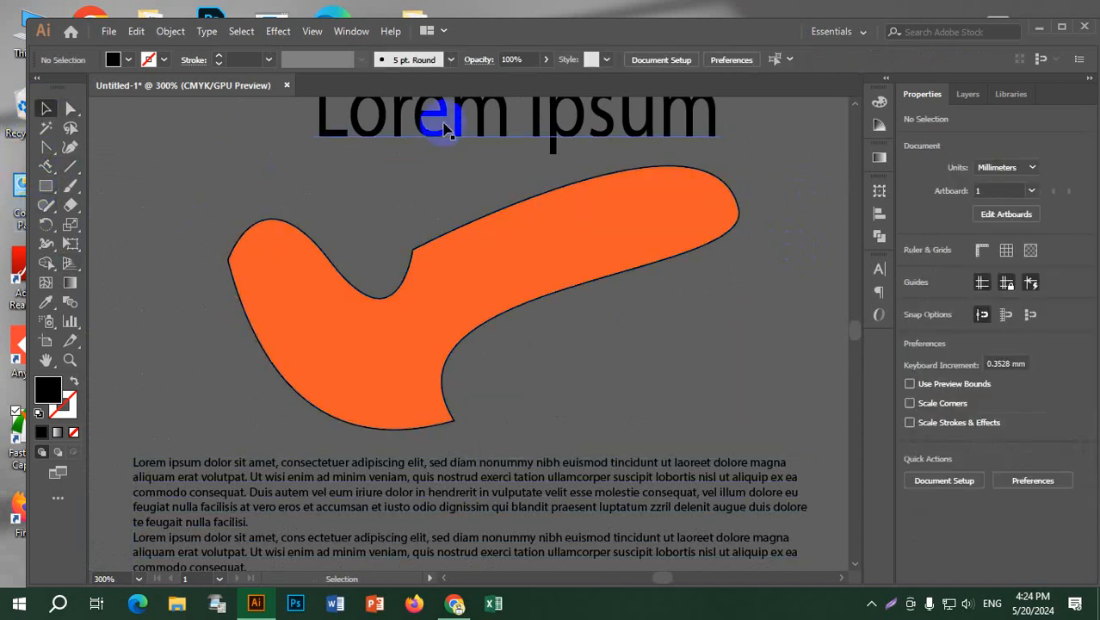
{"action": "left_click_drag", "start_coordinate": [516, 139], "coordinate": [453, 215]}
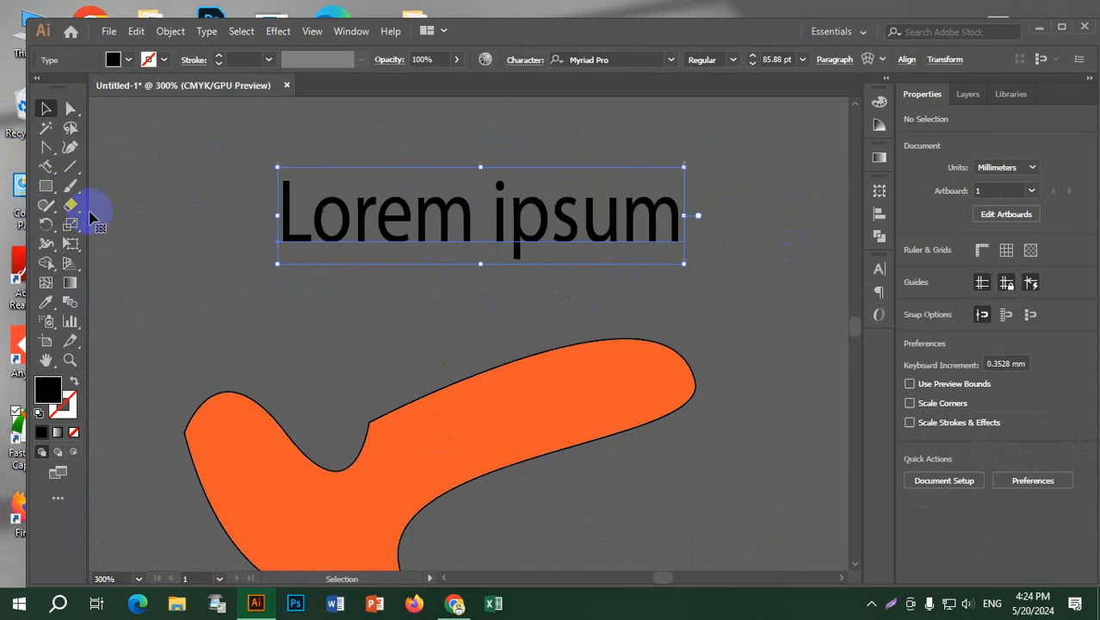
{"action": "left_click_drag", "start_coordinate": [47, 167], "coordinate": [129, 284]}
{"action": "left_click", "coordinate": [331, 215]}
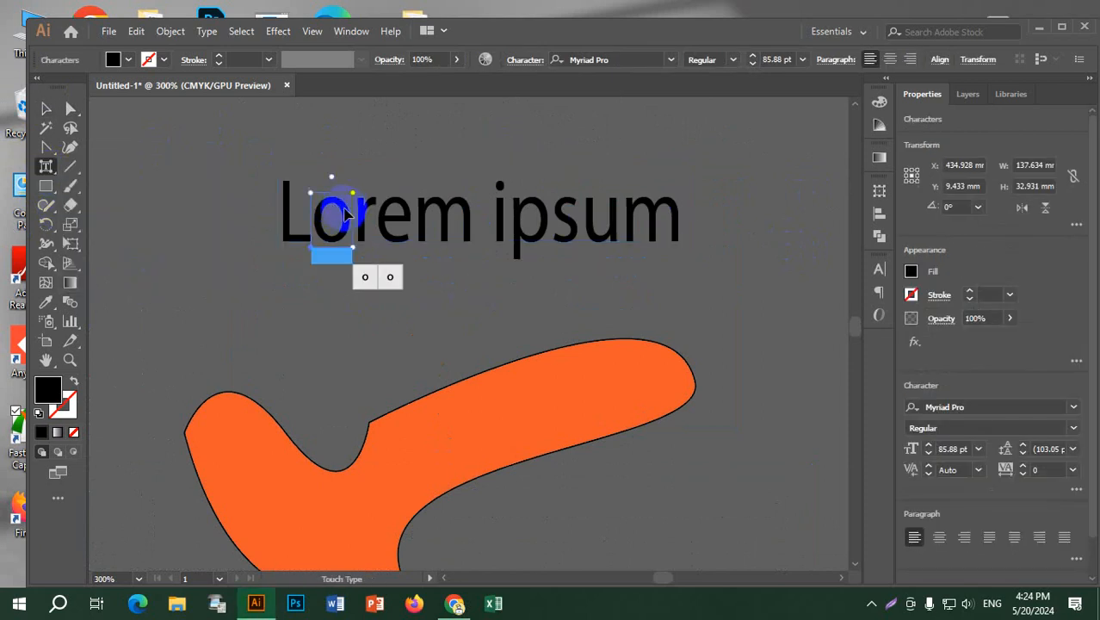
{"action": "left_click_drag", "start_coordinate": [352, 192], "coordinate": [391, 220]}
{"action": "left_click", "coordinate": [342, 217]}
{"action": "left_click", "coordinate": [383, 220]}
{"action": "left_click", "coordinate": [390, 212]}
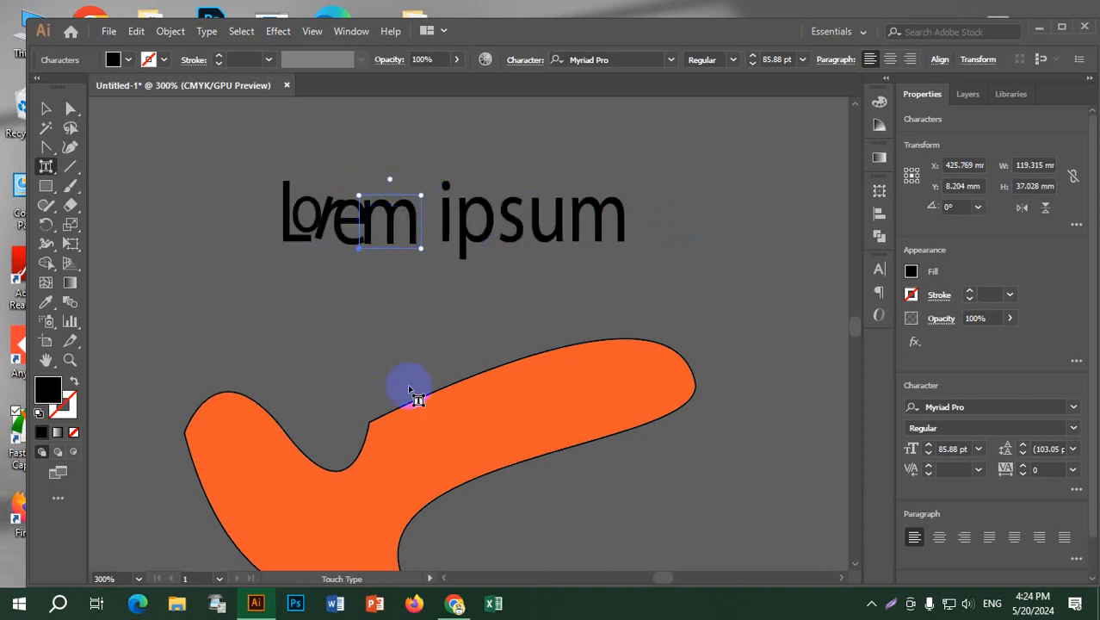
Step: Draw an arc about 43 mm wide and 55 mm high beside the "Lorem ipsum" text, with a 10 pt black stroke
{"action": "left_click", "coordinate": [74, 170]}
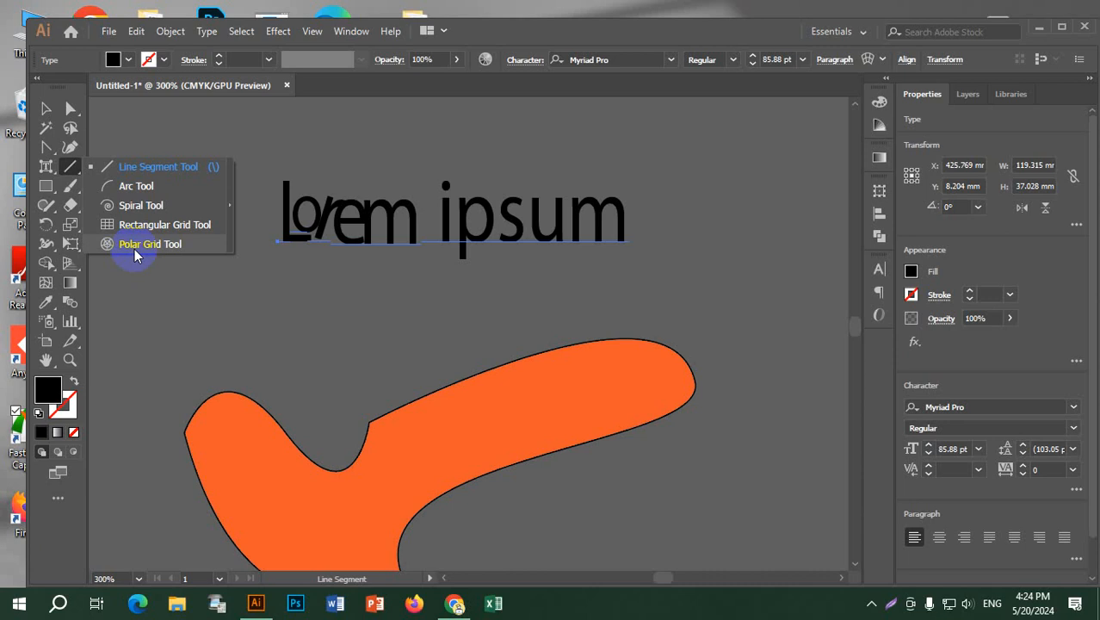
{"action": "left_click", "coordinate": [138, 186]}
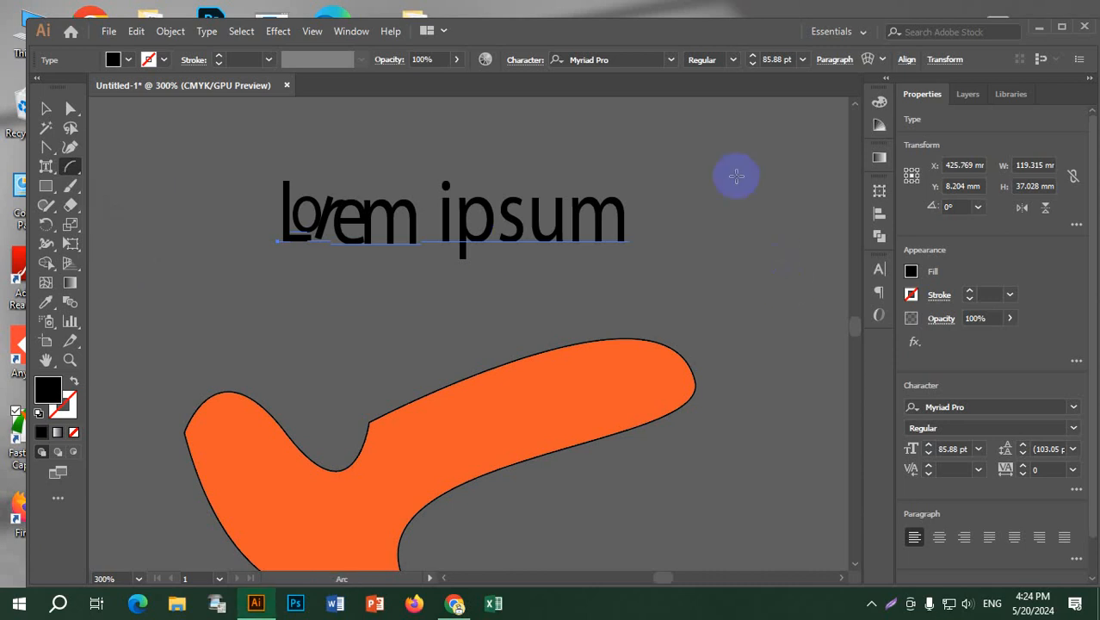
{"action": "left_click_drag", "start_coordinate": [736, 176], "coordinate": [769, 327]}
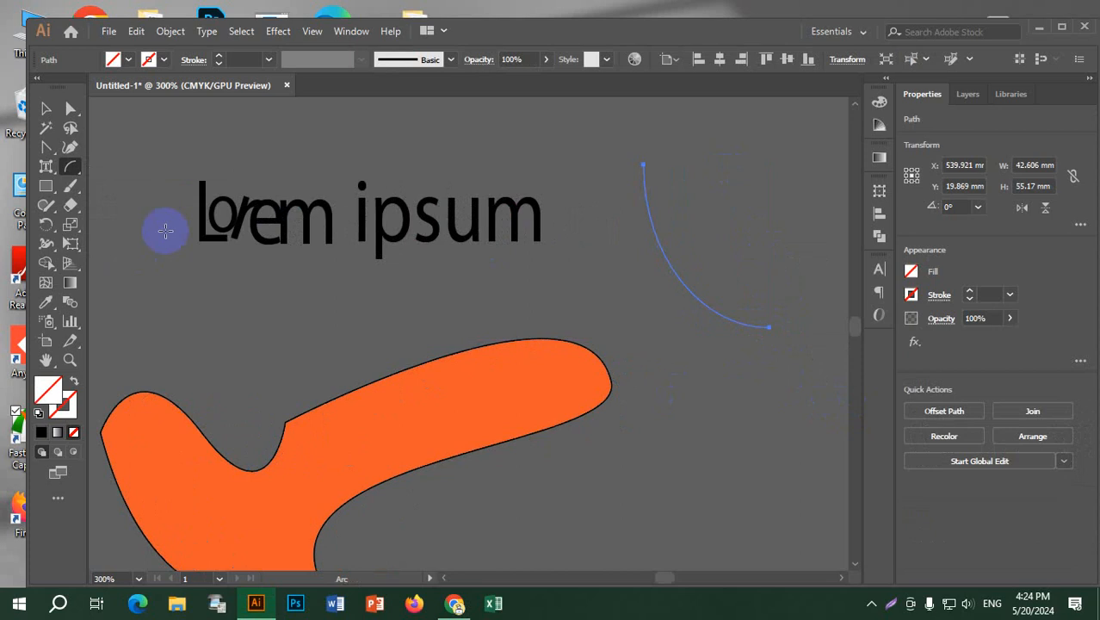
{"action": "left_click", "coordinate": [220, 59]}
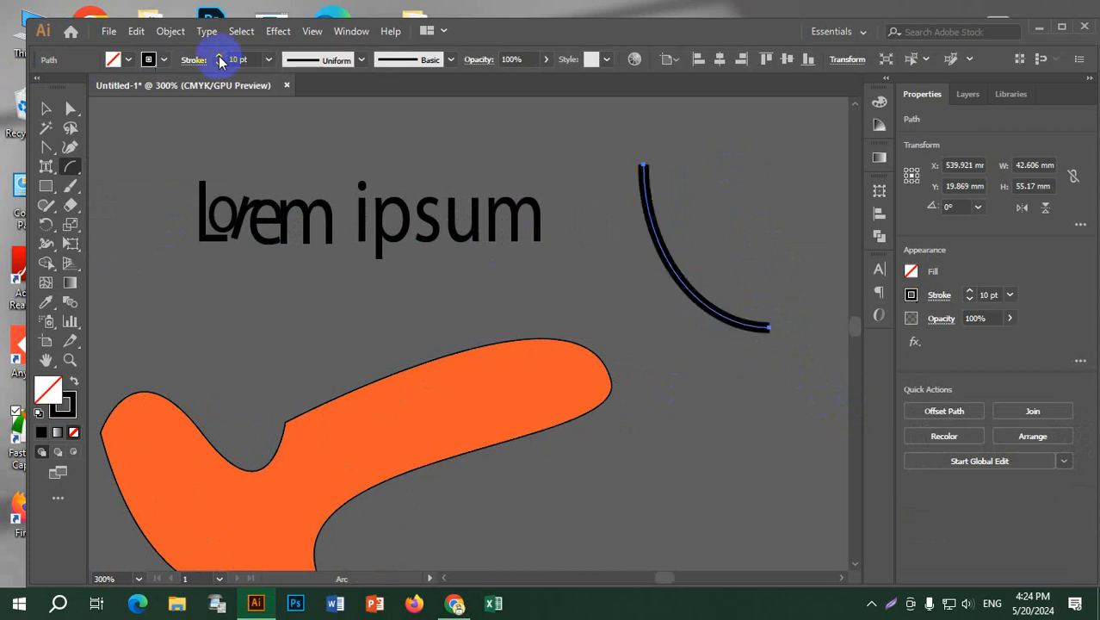
Step: Move the arc slightly up and to the left, closer to the "Lorem ipsum" text
{"action": "left_click", "coordinate": [46, 108]}
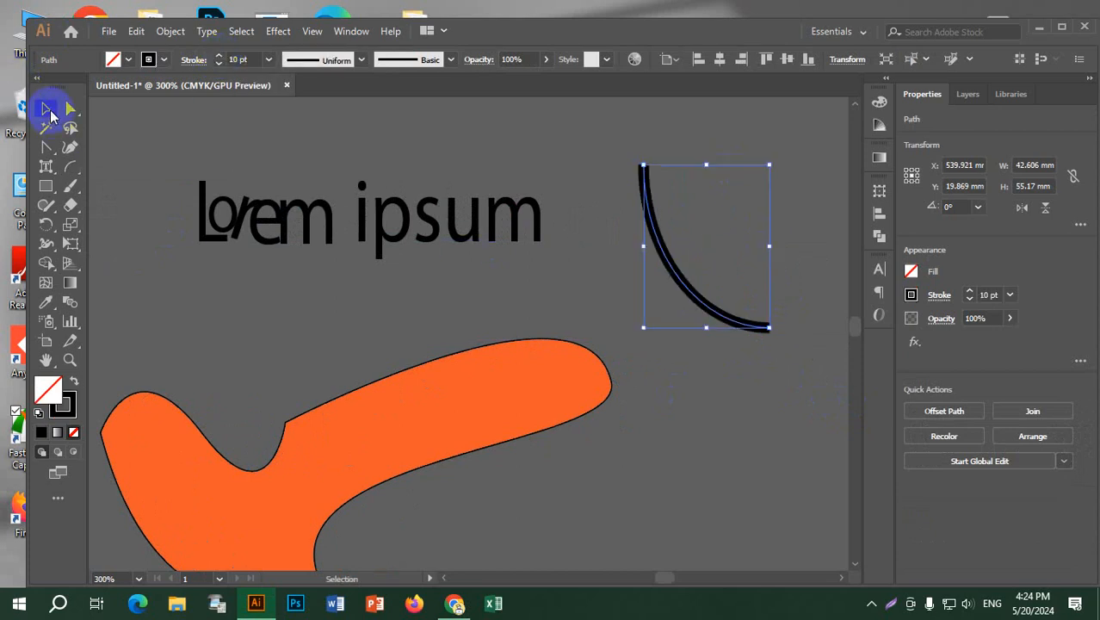
{"action": "left_click", "coordinate": [813, 261]}
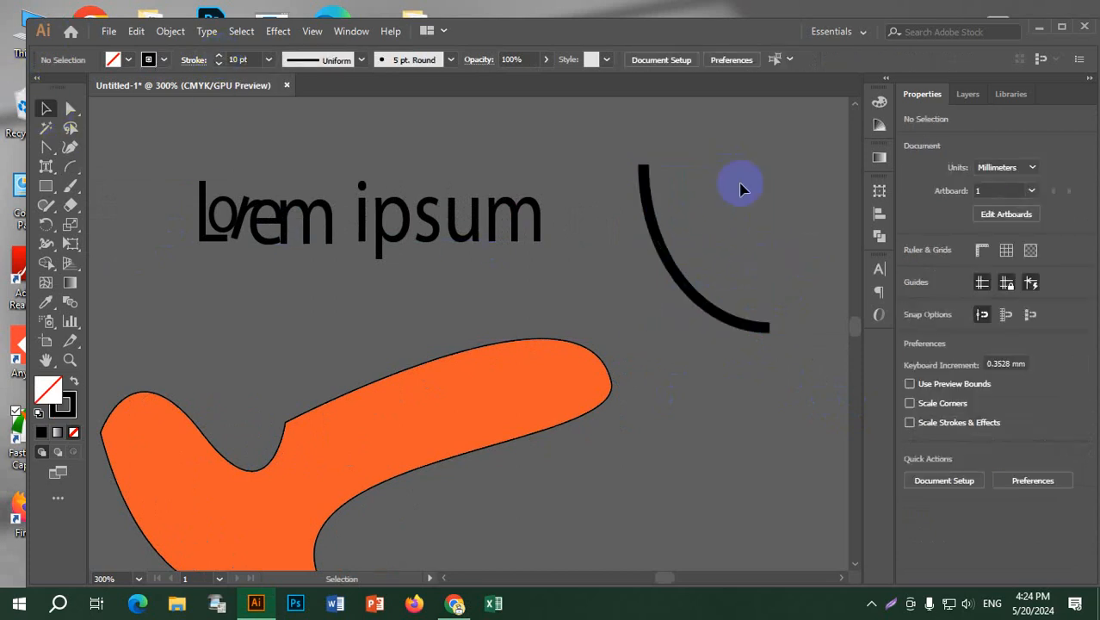
{"action": "left_click_drag", "start_coordinate": [680, 278], "coordinate": [642, 249]}
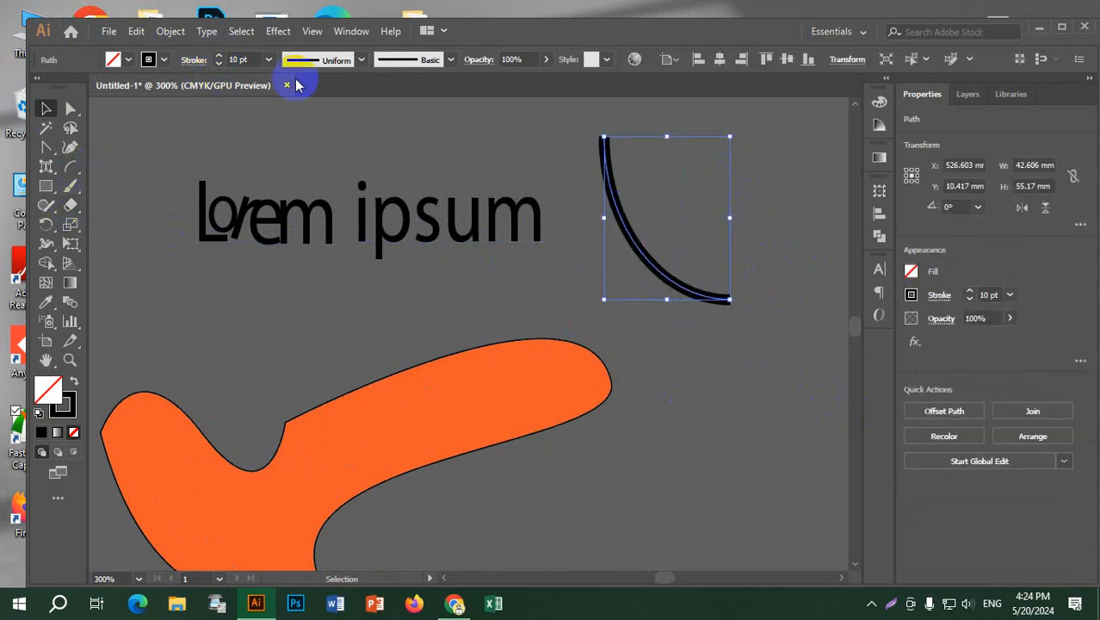
Step: Turn the Dashed Line option of the arc's stroke on and back off
{"action": "left_click", "coordinate": [191, 58]}
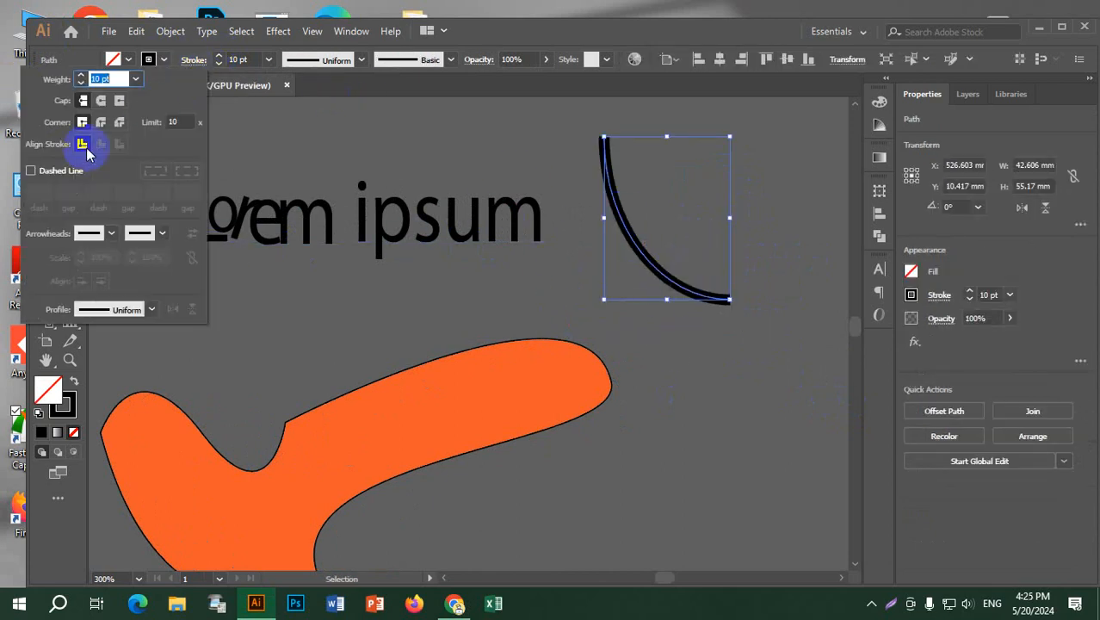
{"action": "left_click", "coordinate": [32, 176]}
{"action": "left_click", "coordinate": [32, 177]}
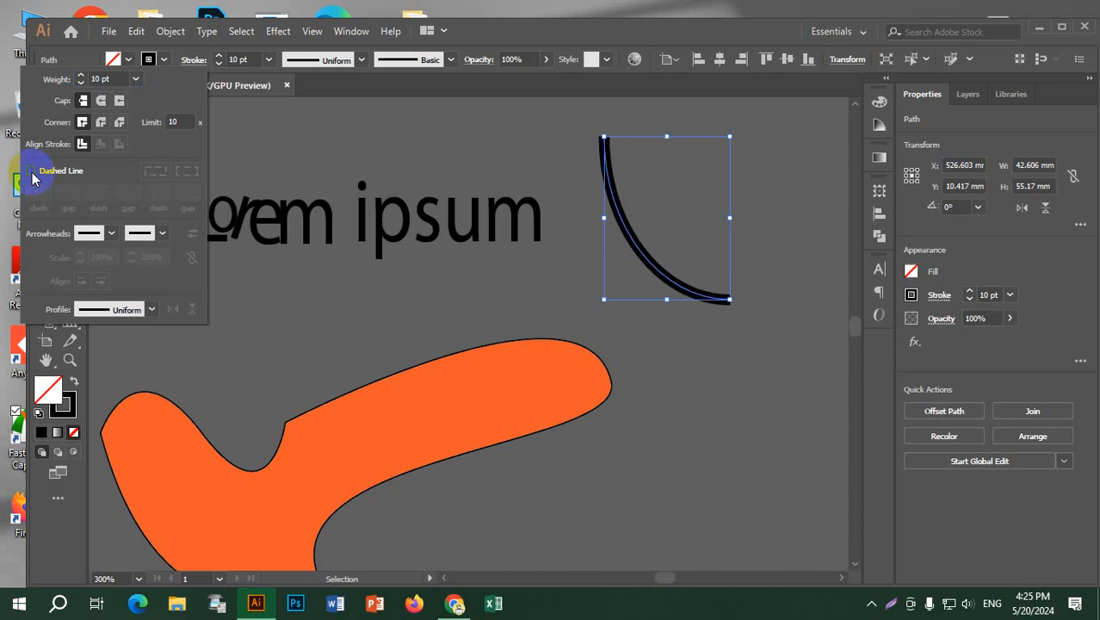
{"action": "left_click", "coordinate": [789, 235]}
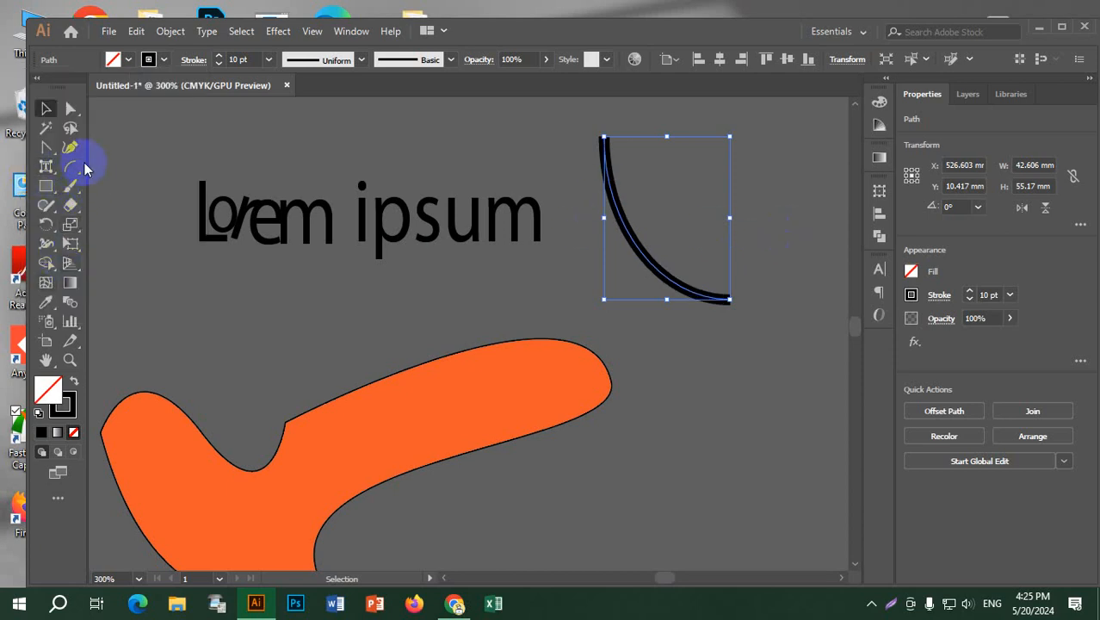
Step: Draw a spiral about 34 mm wide below the arc and a 6-by-6 rectangular grid about 49 × 44 mm below the text
{"action": "left_click_drag", "start_coordinate": [74, 174], "coordinate": [150, 210]}
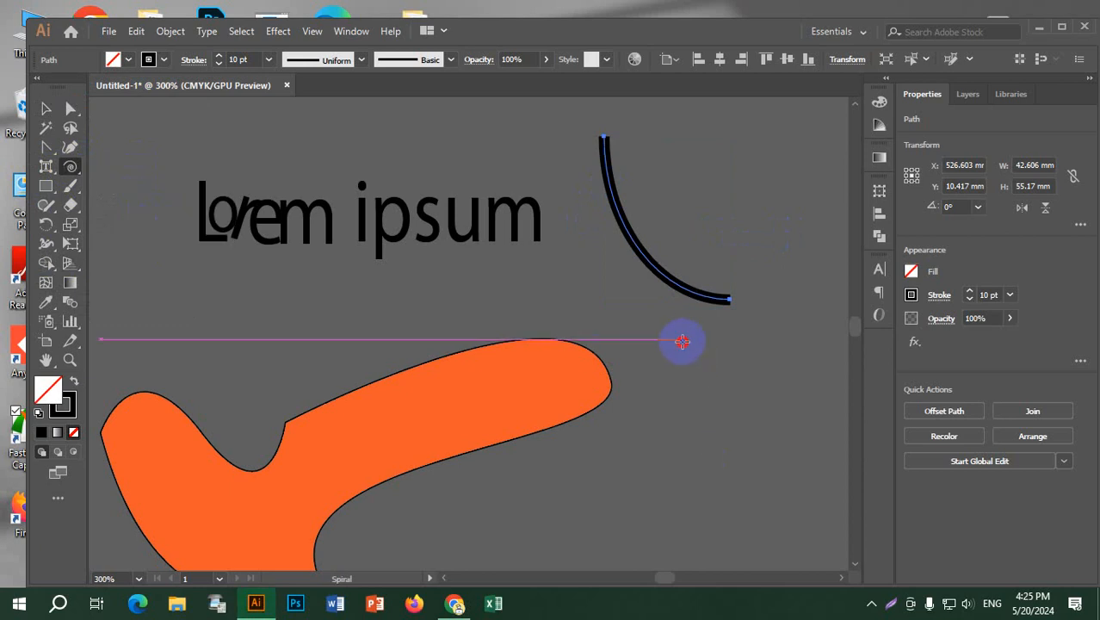
{"action": "left_click_drag", "start_coordinate": [680, 349], "coordinate": [728, 297]}
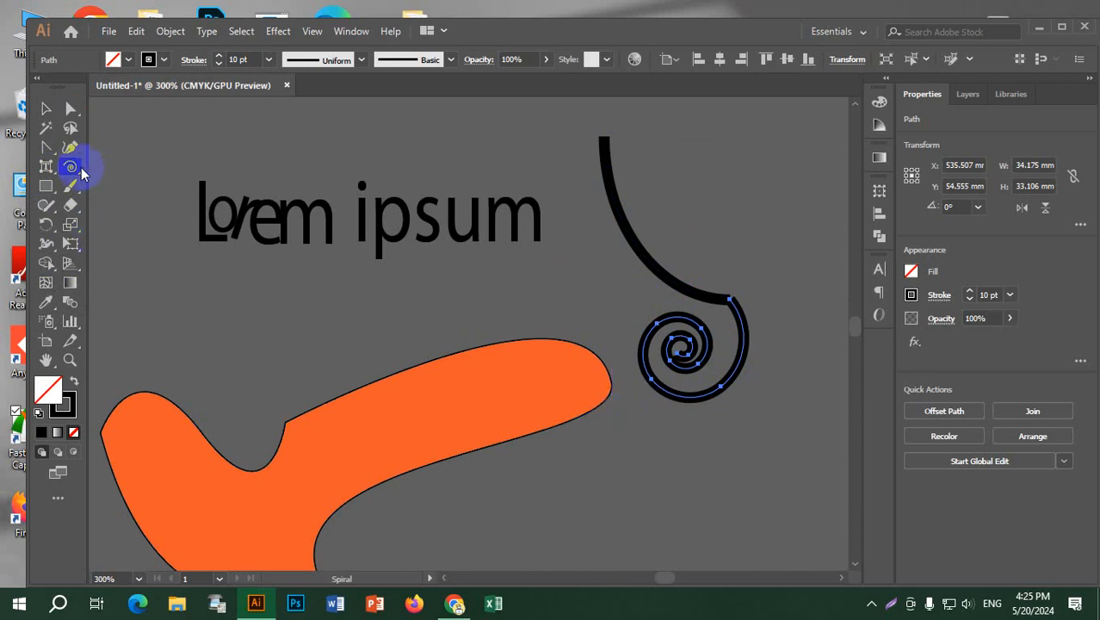
{"action": "mouse_move", "coordinate": [83, 173]}
{"action": "left_mouse_down"}
{"action": "mouse_move", "coordinate": [152, 256]}
{"action": "mouse_move", "coordinate": [141, 225]}
{"action": "mouse_move", "coordinate": [163, 230]}
{"action": "mouse_move", "coordinate": [258, 344]}
{"action": "mouse_move", "coordinate": [337, 376]}
{"action": "mouse_move", "coordinate": [319, 385]}
{"action": "mouse_move", "coordinate": [324, 398]}
{"action": "left_mouse_up"}
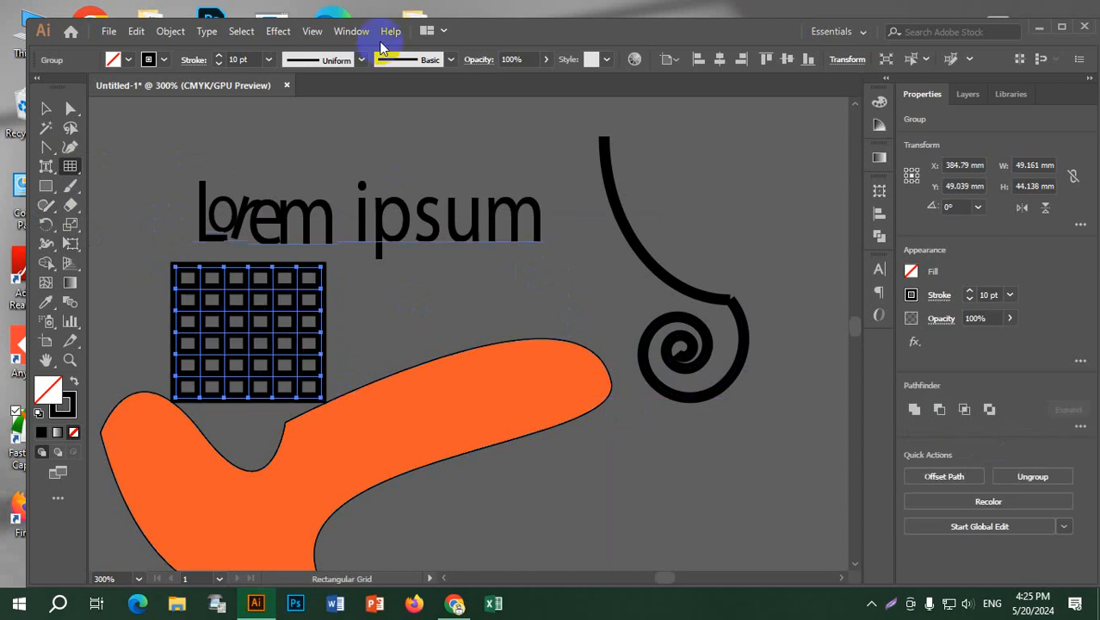
Step: Reduce the rectangular grid's stroke weight to 5 pt
{"action": "left_click", "coordinate": [219, 64]}
{"action": "left_click", "coordinate": [218, 64]}
{"action": "left_click", "coordinate": [218, 64]}
{"action": "left_click", "coordinate": [218, 64]}
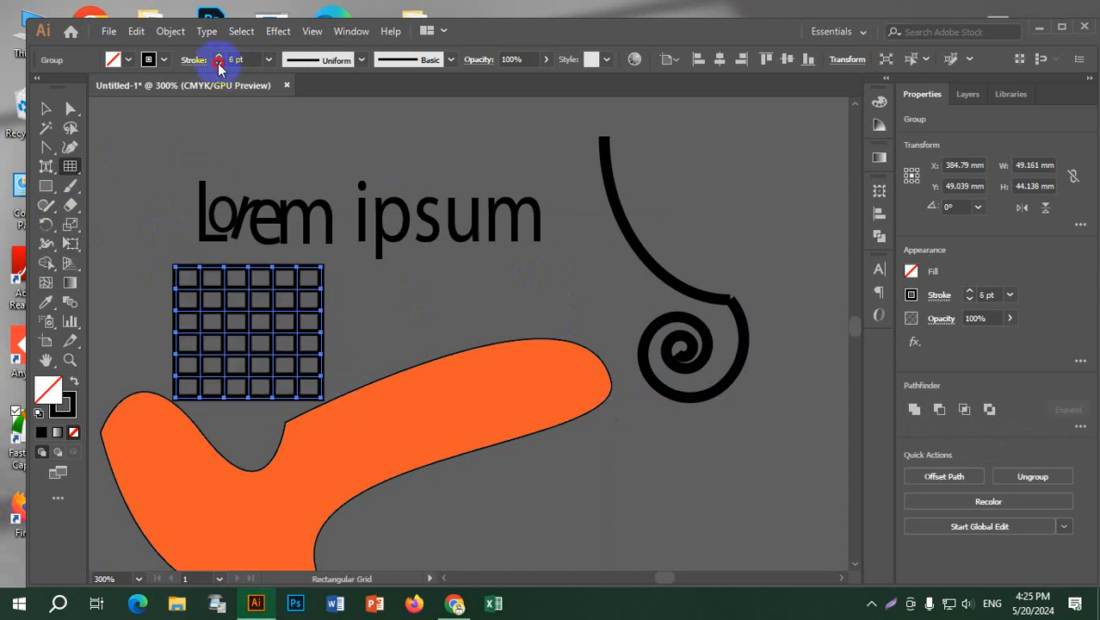
{"action": "left_click", "coordinate": [218, 64]}
Step: Ungroup the rectangular grid and move all its lines over the right end of the orange shape
{"action": "right_click", "coordinate": [244, 295]}
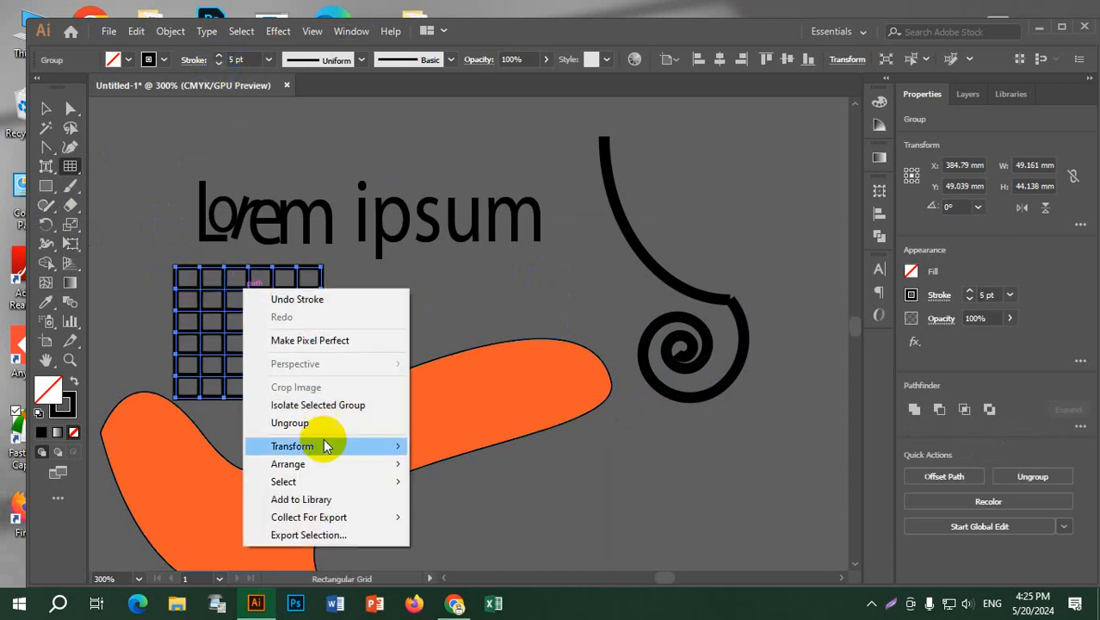
{"action": "left_click", "coordinate": [331, 423]}
{"action": "left_click", "coordinate": [46, 108]}
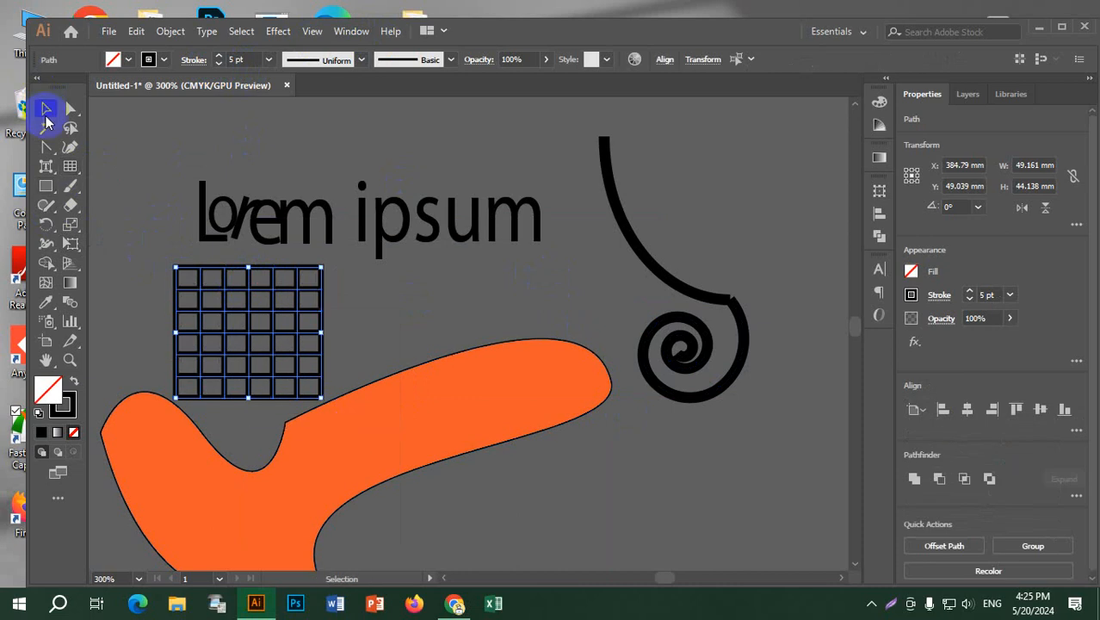
{"action": "left_click_drag", "start_coordinate": [299, 299], "coordinate": [531, 344]}
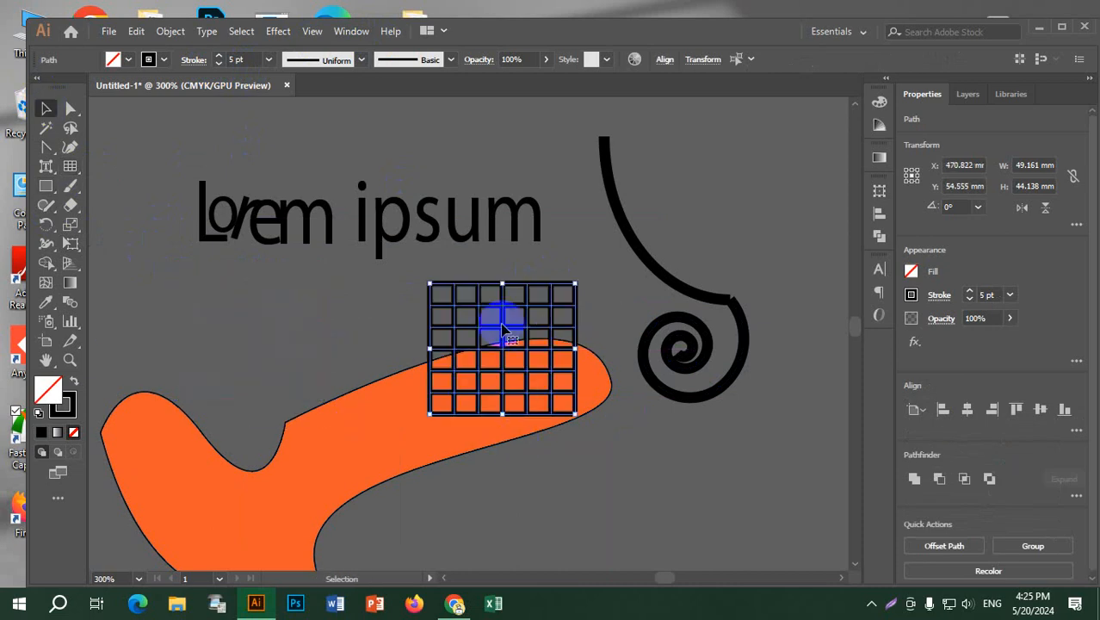
Step: Deselect the grid and pull one horizontal and one vertical line out to its left
{"action": "right_click", "coordinate": [504, 320]}
{"action": "left_click", "coordinate": [720, 161]}
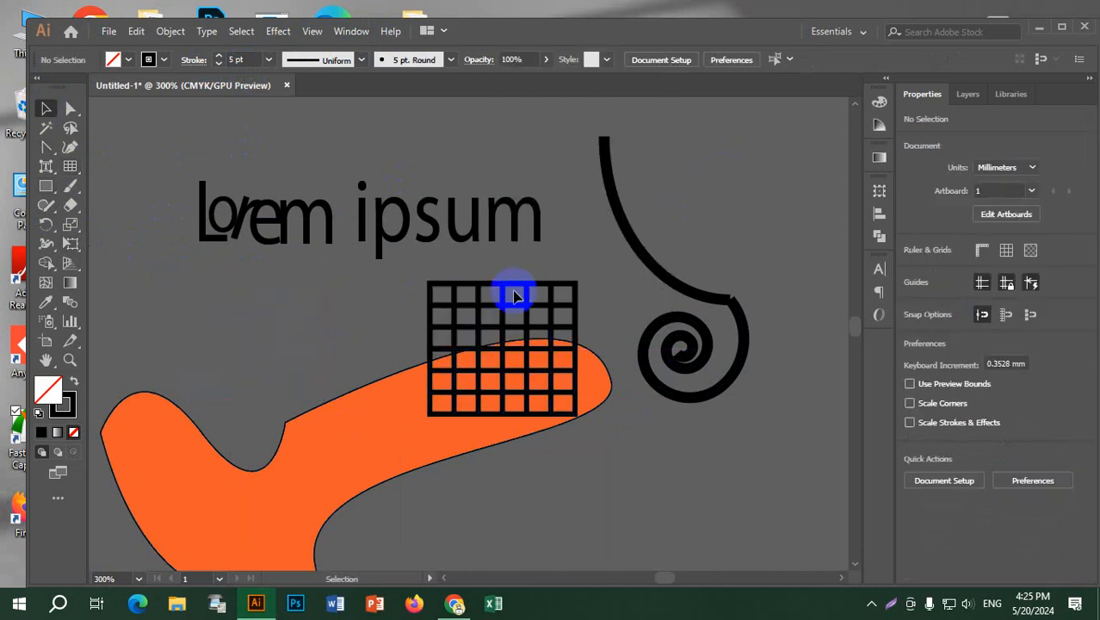
{"action": "left_click_drag", "start_coordinate": [503, 308], "coordinate": [392, 278]}
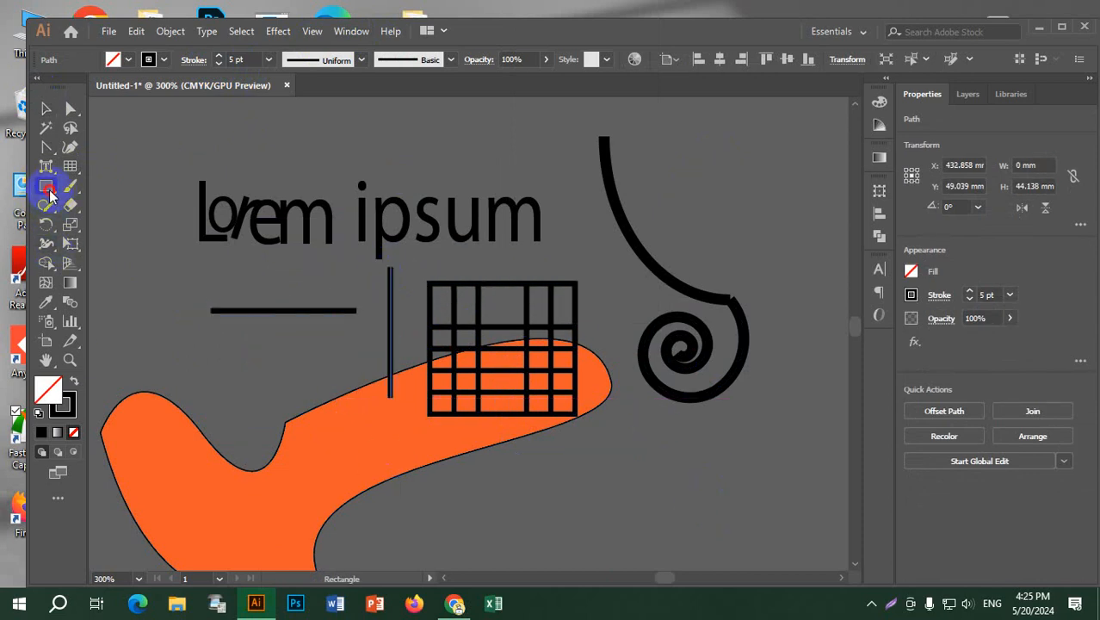
Step: Draw a square about 22 mm wide with the Rectangle Tool, left of the separated horizontal line
{"action": "left_click", "coordinate": [49, 194]}
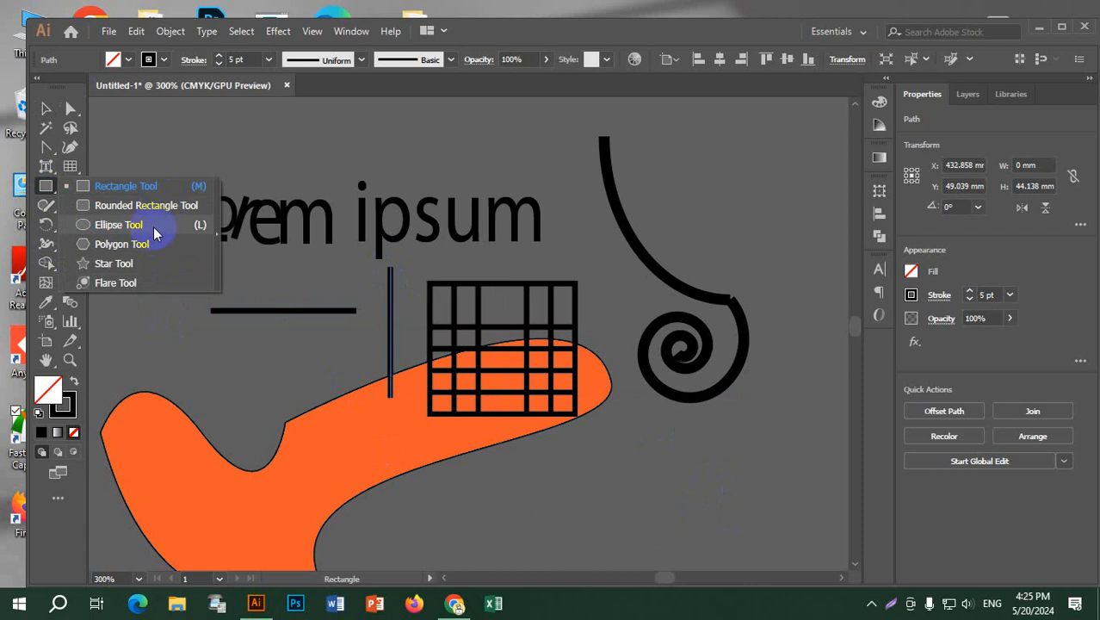
{"action": "left_click", "coordinate": [125, 186]}
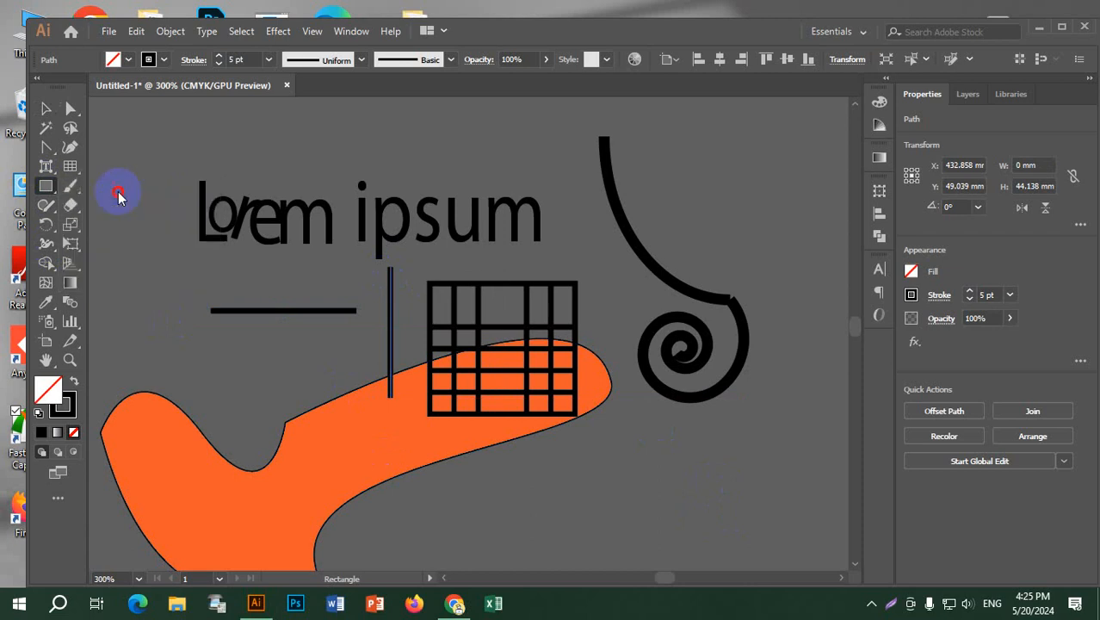
{"action": "left_click_drag", "start_coordinate": [132, 256], "coordinate": [198, 321]}
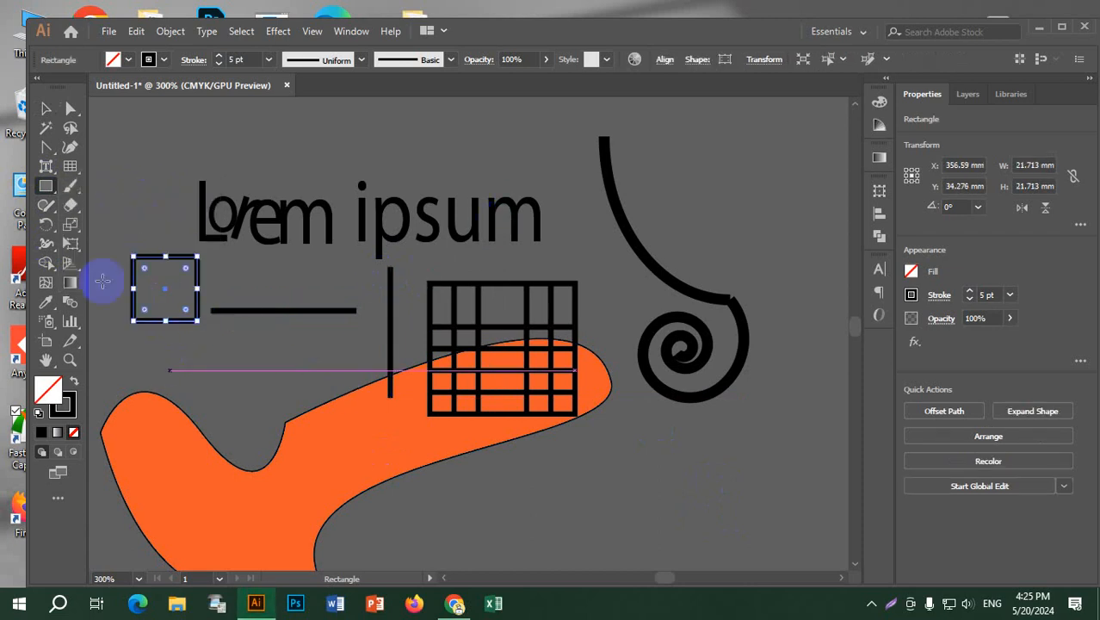
Step: Draw a rounded rectangle about 42 × 21 mm above the "Lorem ipsum" text
{"action": "left_click", "coordinate": [48, 196]}
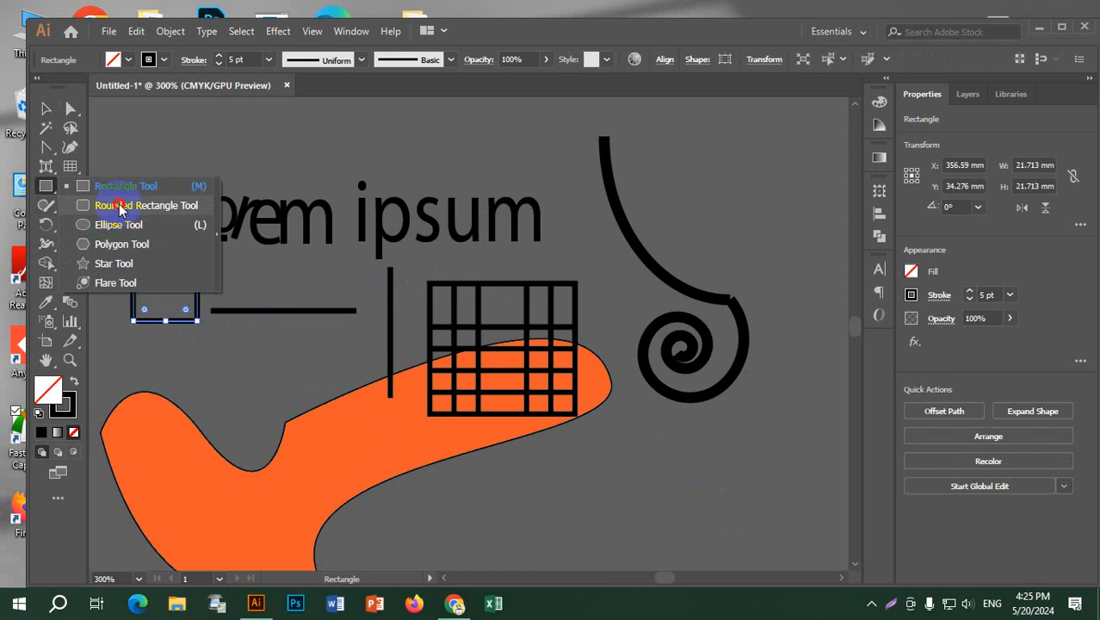
{"action": "left_click", "coordinate": [110, 205]}
{"action": "left_click_drag", "start_coordinate": [327, 115], "coordinate": [450, 176]}
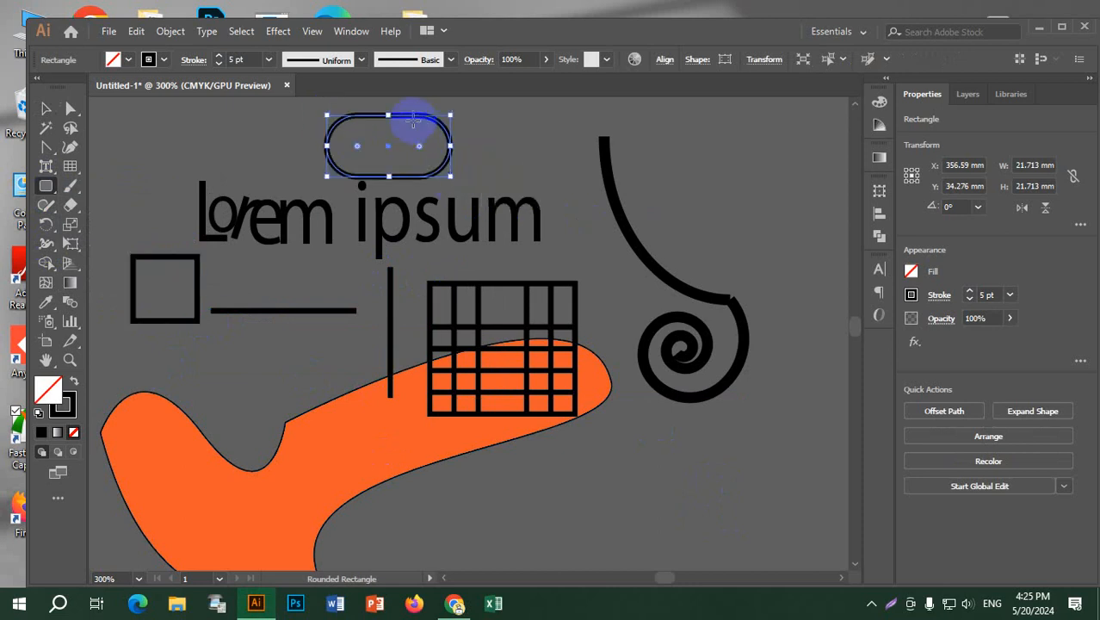
Step: Place a second rounded rectangle over the arc's upper end, 41.7871 × 20.757 mm with a 20 mm corner radius
{"action": "left_click", "coordinate": [549, 147]}
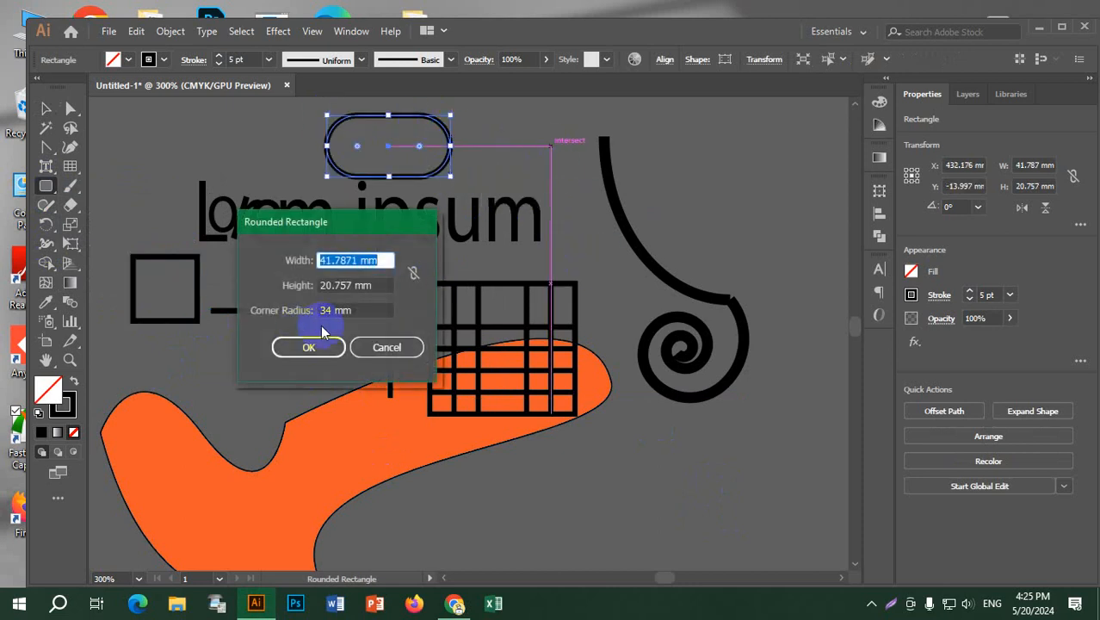
{"action": "left_click_drag", "start_coordinate": [369, 310], "coordinate": [270, 299]}
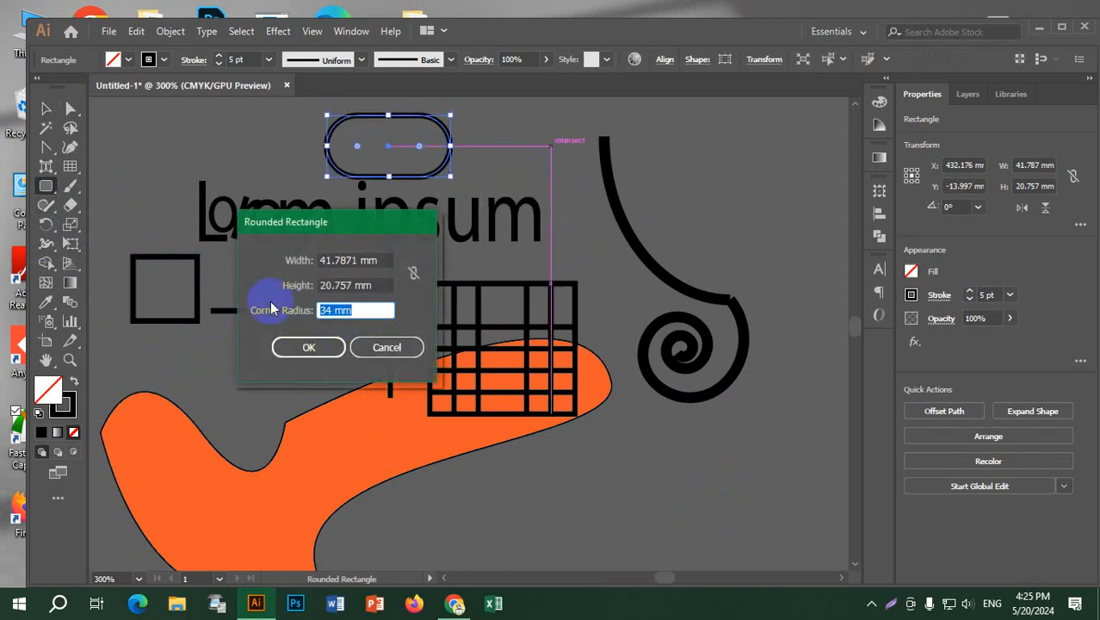
{"action": "type", "text": "20"}
{"action": "left_click", "coordinate": [309, 347]}
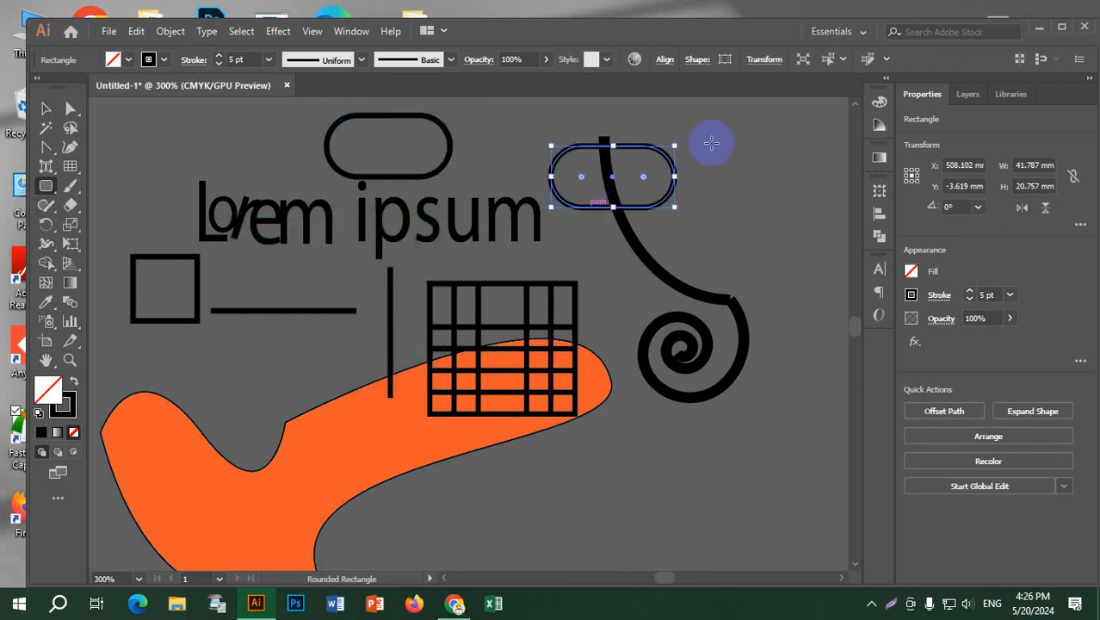
Step: Draw a circle about 53 mm in diameter to the right of the arc with the Ellipse Tool
{"action": "left_click_drag", "start_coordinate": [47, 185], "coordinate": [129, 225]}
{"action": "left_click_drag", "start_coordinate": [719, 182], "coordinate": [779, 338]}
Step: Draw a seven-pointed star about 64 mm wide below the spiral with the Star Tool
{"action": "left_click", "coordinate": [46, 189]}
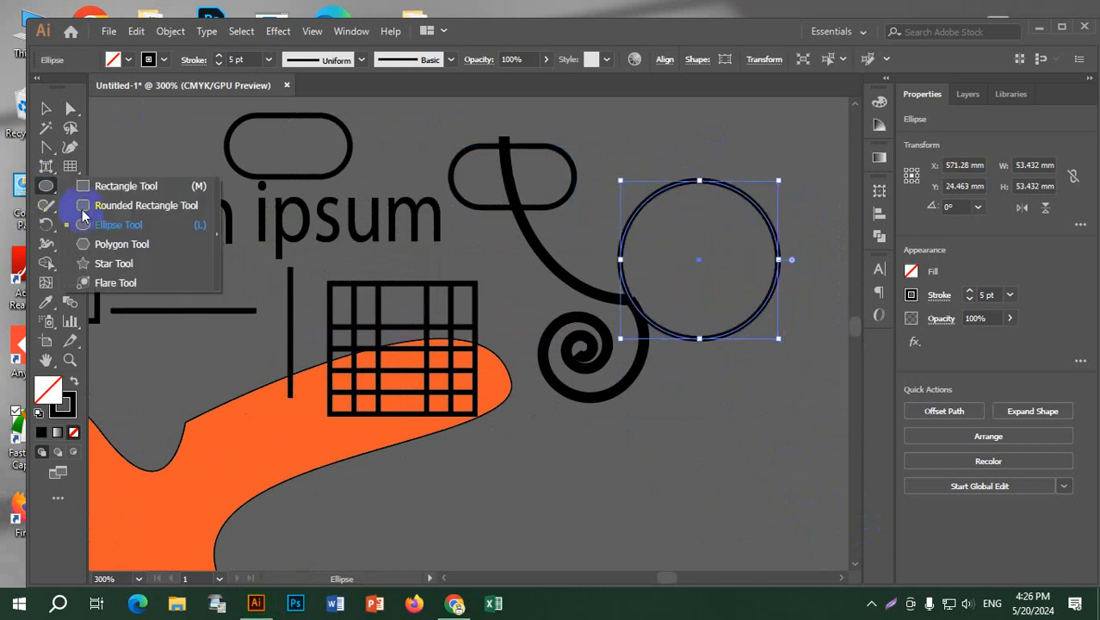
{"action": "left_click", "coordinate": [125, 269]}
{"action": "scroll", "coordinate": [490, 290], "scroll_direction": "down", "scroll_amount": 5}
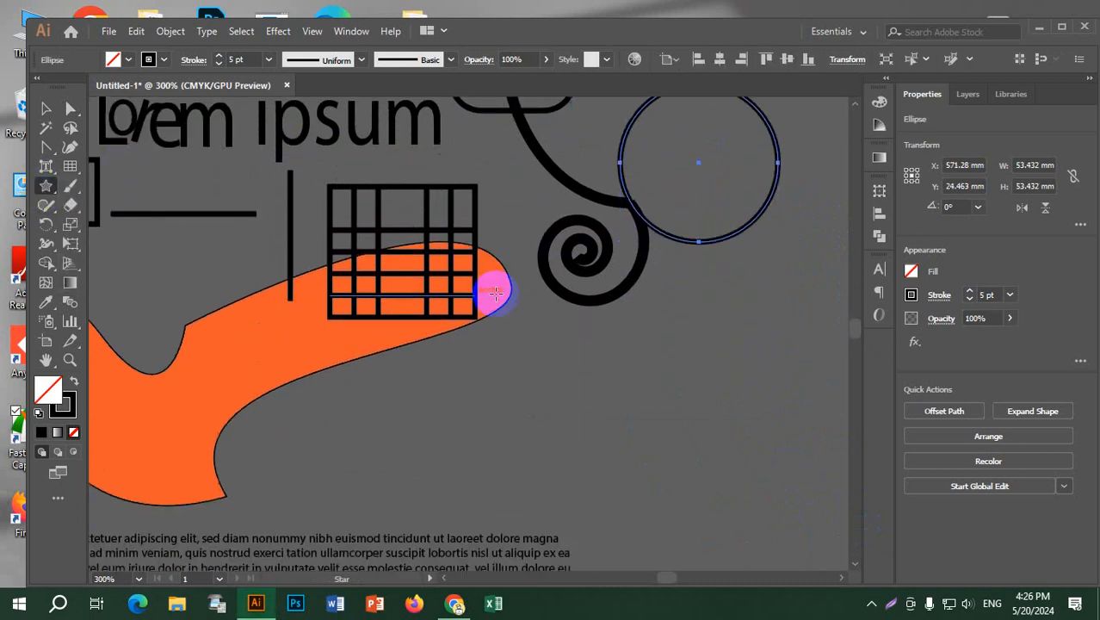
{"action": "left_click_drag", "start_coordinate": [557, 268], "coordinate": [645, 290]}
{"action": "key", "text": "Up"}
{"action": "key", "text": "Up"}
{"action": "key", "text": "Up"}
{"action": "key", "text": "Up"}
{"action": "key", "text": "Up"}
{"action": "key", "text": "Down"}
{"action": "key", "text": "Down"}
{"action": "key", "text": "Down"}
{"action": "key", "text": "Down"}
{"action": "key", "text": "Down"}
{"action": "key", "text": "Down"}
{"action": "key", "text": "Up"}
{"action": "key", "text": "Up"}
{"action": "key", "text": "Up"}
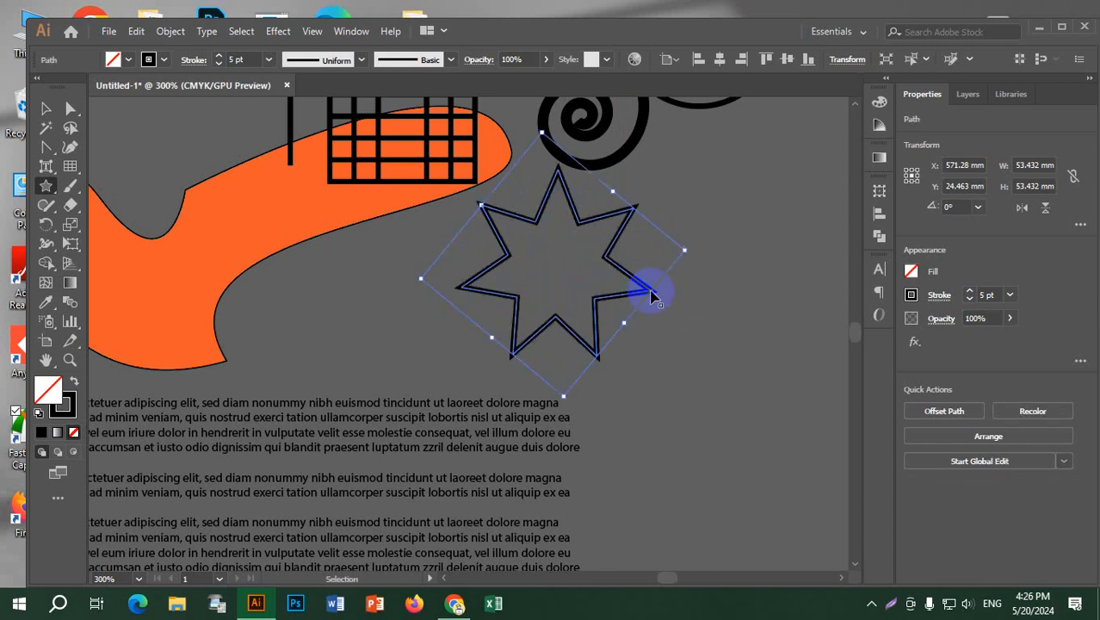
{"action": "left_click_drag", "start_coordinate": [47, 191], "coordinate": [131, 288]}
{"action": "left_click_drag", "start_coordinate": [89, 244], "coordinate": [45, 186]}
{"action": "left_click", "coordinate": [69, 189]}
{"action": "left_click_drag", "start_coordinate": [69, 189], "coordinate": [105, 191]}
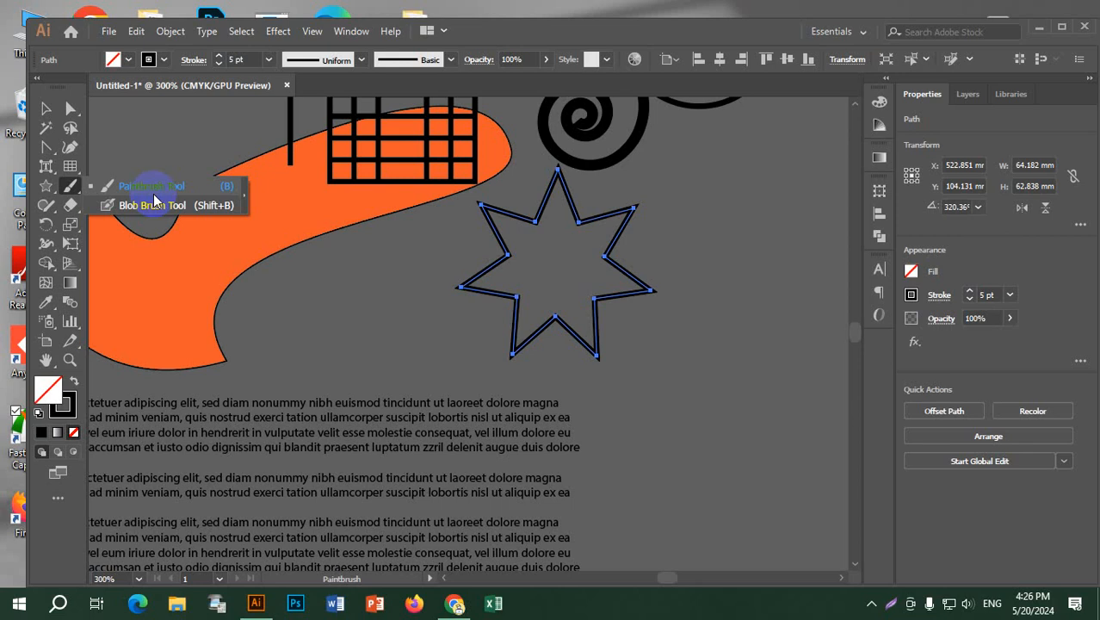
Step: Select all the artwork on and around the artboard and delete it
{"action": "left_click", "coordinate": [46, 109]}
{"action": "left_click", "coordinate": [370, 295]}
{"action": "scroll", "coordinate": [394, 295], "scroll_direction": "down", "scroll_amount": 7}
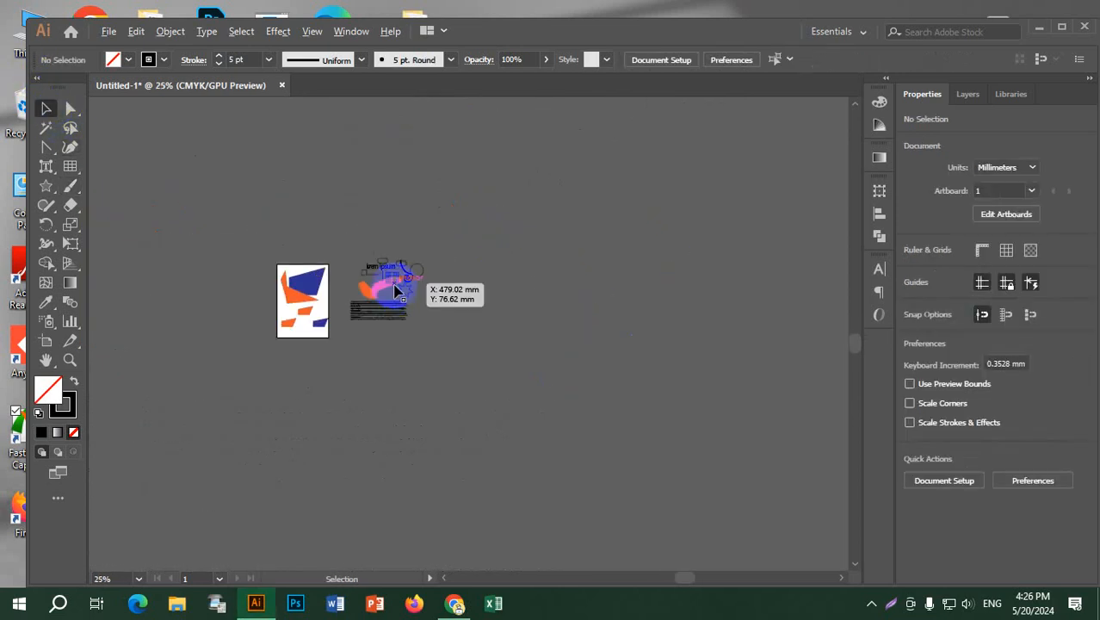
{"action": "scroll", "coordinate": [394, 295], "scroll_direction": "up", "scroll_amount": 2}
{"action": "key", "text": "ctrl+a"}
{"action": "key", "text": "Delete"}
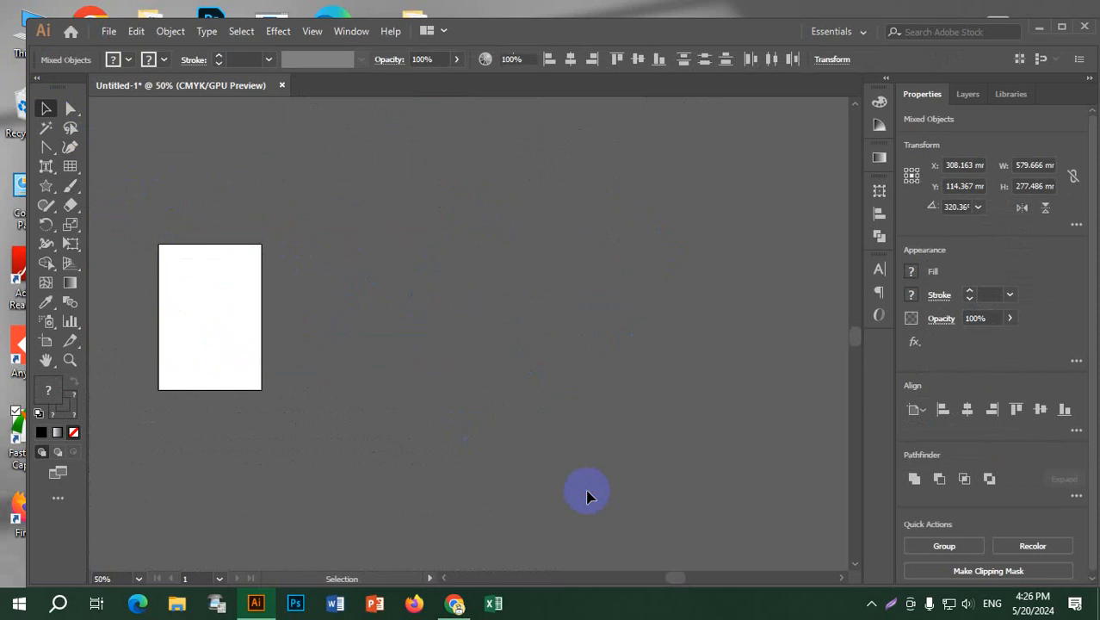
Step: Widen Artboard 1 to about 368 mm with the Artboard Tool, keeping its 297 mm height
{"action": "left_click", "coordinate": [47, 341]}
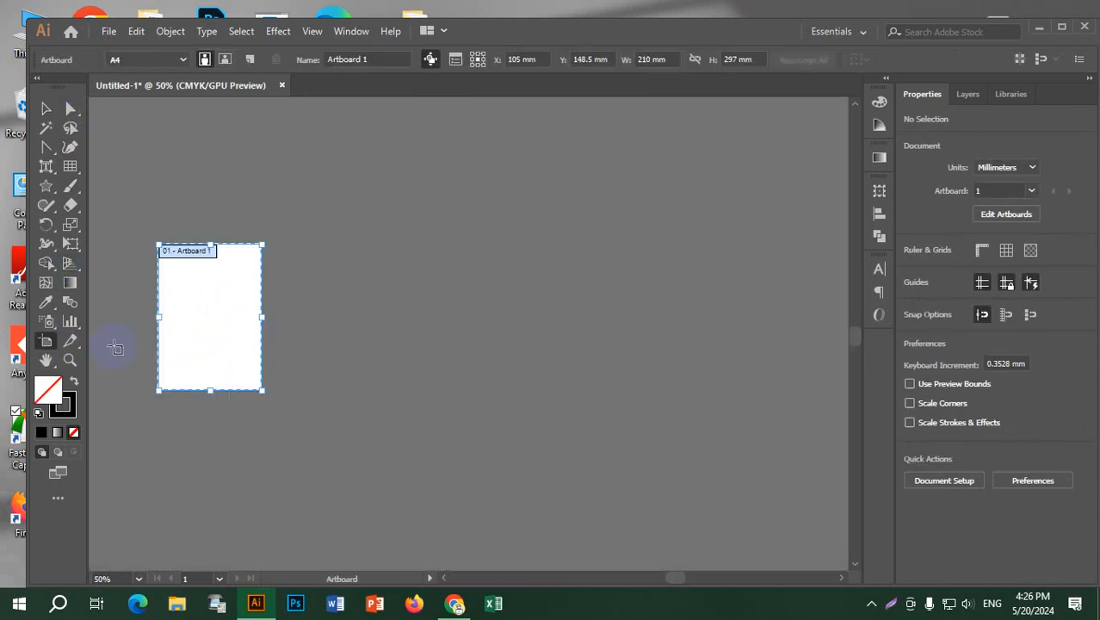
{"action": "left_click_drag", "start_coordinate": [340, 322], "coordinate": [340, 317]}
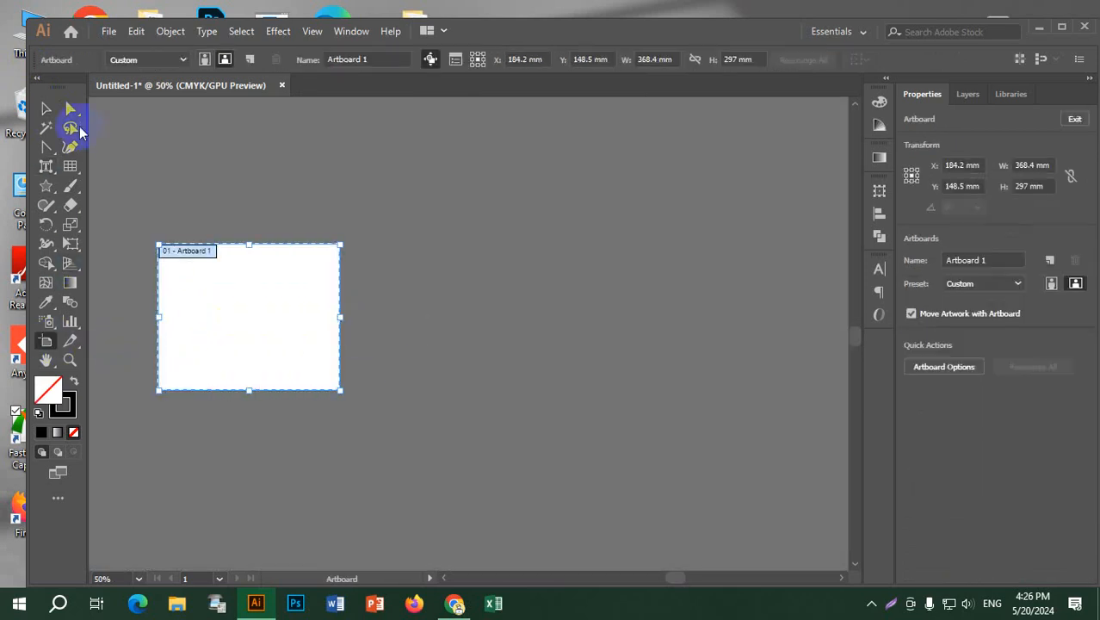
{"action": "left_click", "coordinate": [47, 112]}
Step: Paint an open U-shaped curve about 144 × 86 mm on the upper half of the artboard with the Paintbrush Tool at 1 pt stroke
{"action": "scroll", "coordinate": [213, 317], "scroll_direction": "up", "scroll_amount": 5}
{"action": "scroll", "coordinate": [222, 323], "scroll_direction": "down", "scroll_amount": 3}
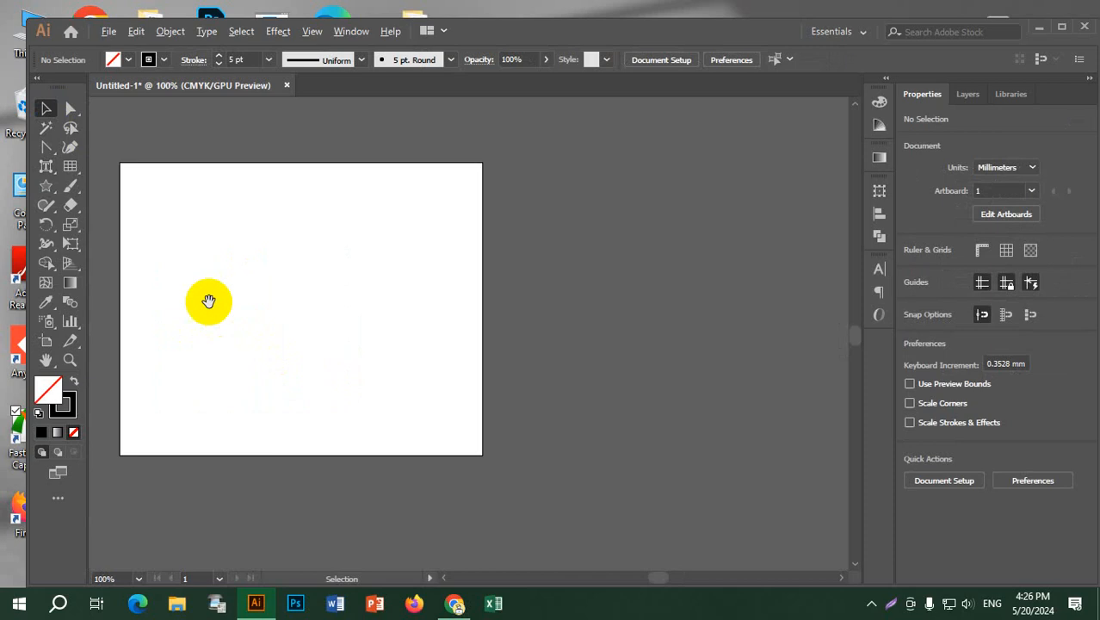
{"action": "left_click_drag", "start_coordinate": [209, 302], "coordinate": [381, 286]}
{"action": "scroll", "coordinate": [413, 269], "scroll_direction": "up", "scroll_amount": 1}
{"action": "left_click_drag", "start_coordinate": [530, 276], "coordinate": [455, 243]}
{"action": "left_click", "coordinate": [79, 191]}
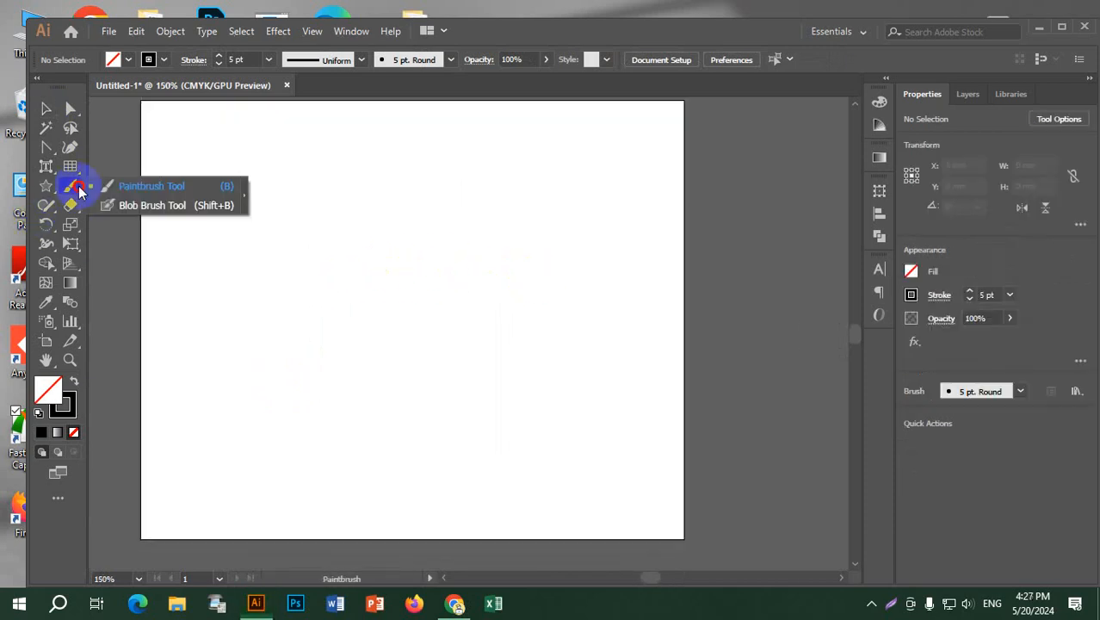
{"action": "left_click", "coordinate": [179, 189]}
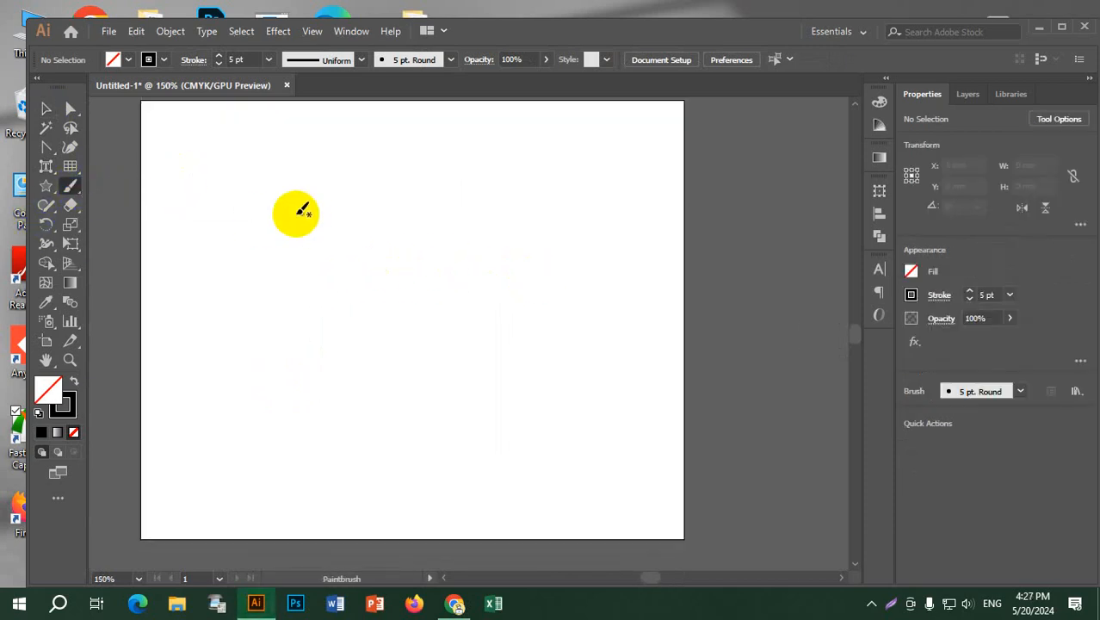
{"action": "scroll", "coordinate": [295, 213], "scroll_direction": "up", "scroll_amount": 4}
{"action": "scroll", "coordinate": [295, 213], "scroll_direction": "down", "scroll_amount": 5}
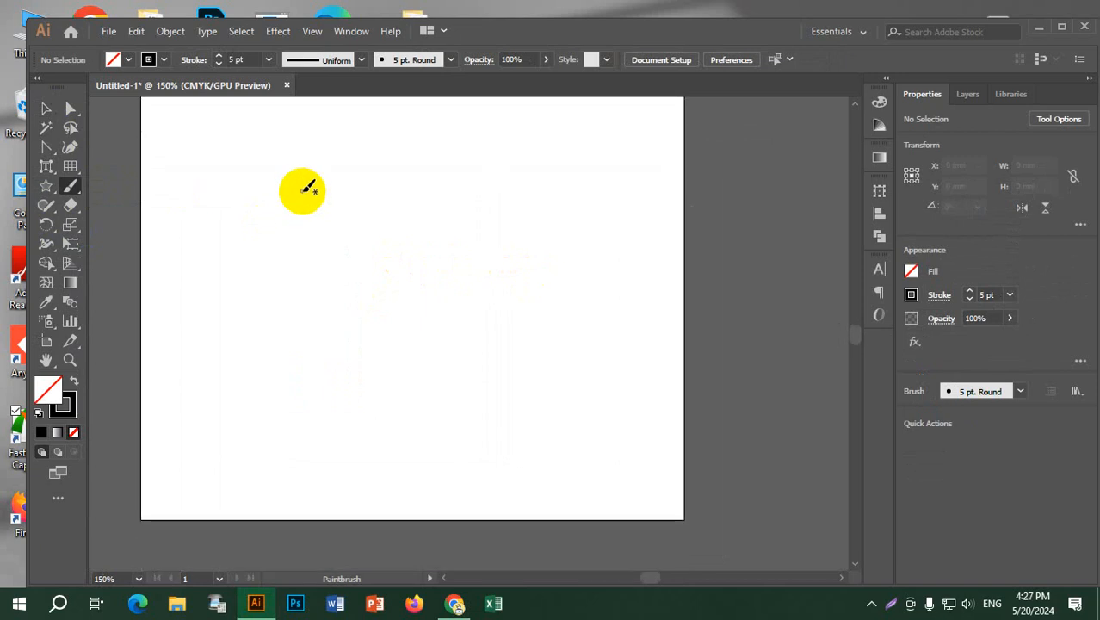
{"action": "mouse_move", "coordinate": [70, 195]}
{"action": "left_mouse_down"}
{"action": "mouse_move", "coordinate": [145, 195]}
{"action": "mouse_move", "coordinate": [147, 211]}
{"action": "mouse_move", "coordinate": [137, 188]}
{"action": "left_mouse_up"}
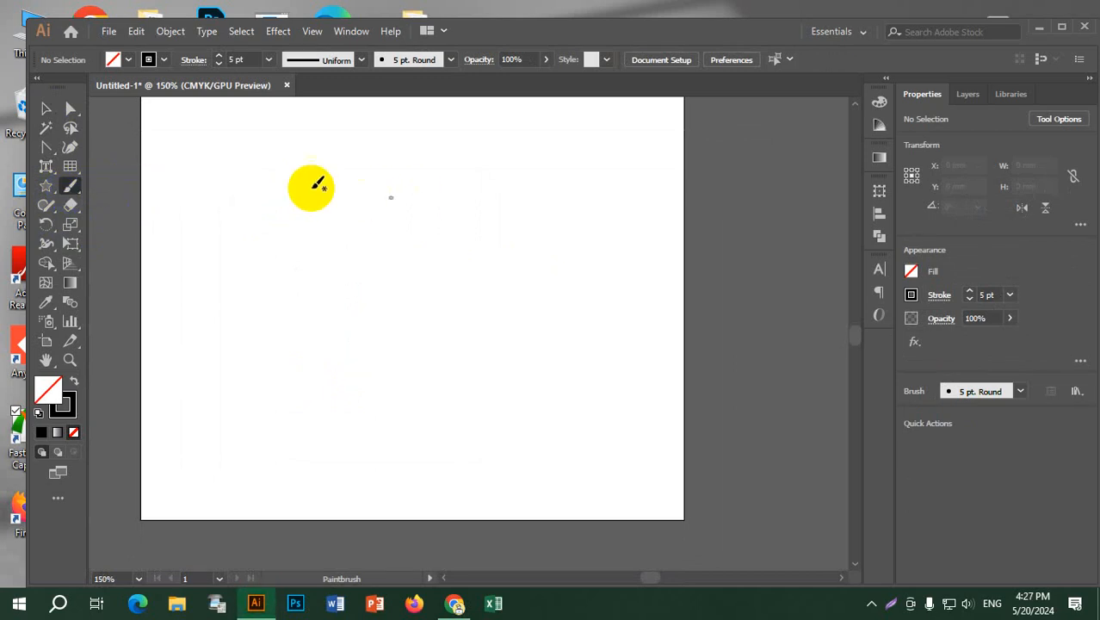
{"action": "left_click", "coordinate": [218, 56]}
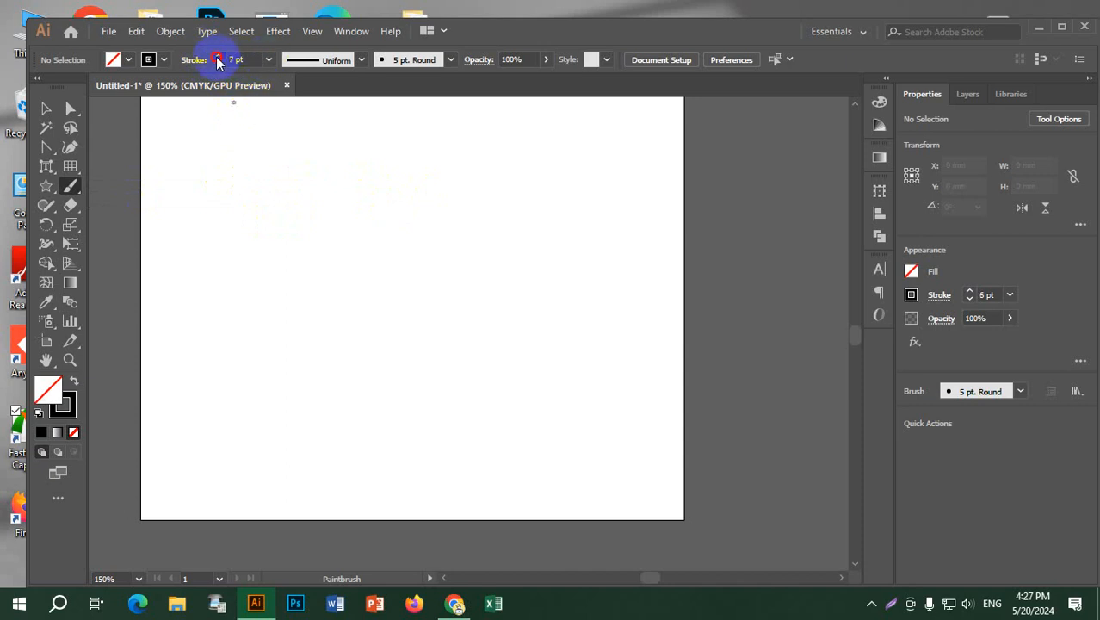
{"action": "left_click", "coordinate": [218, 61]}
{"action": "mouse_move", "coordinate": [276, 173]}
{"action": "left_mouse_down"}
{"action": "mouse_move", "coordinate": [271, 233]}
{"action": "mouse_move", "coordinate": [362, 299]}
{"action": "left_mouse_up"}
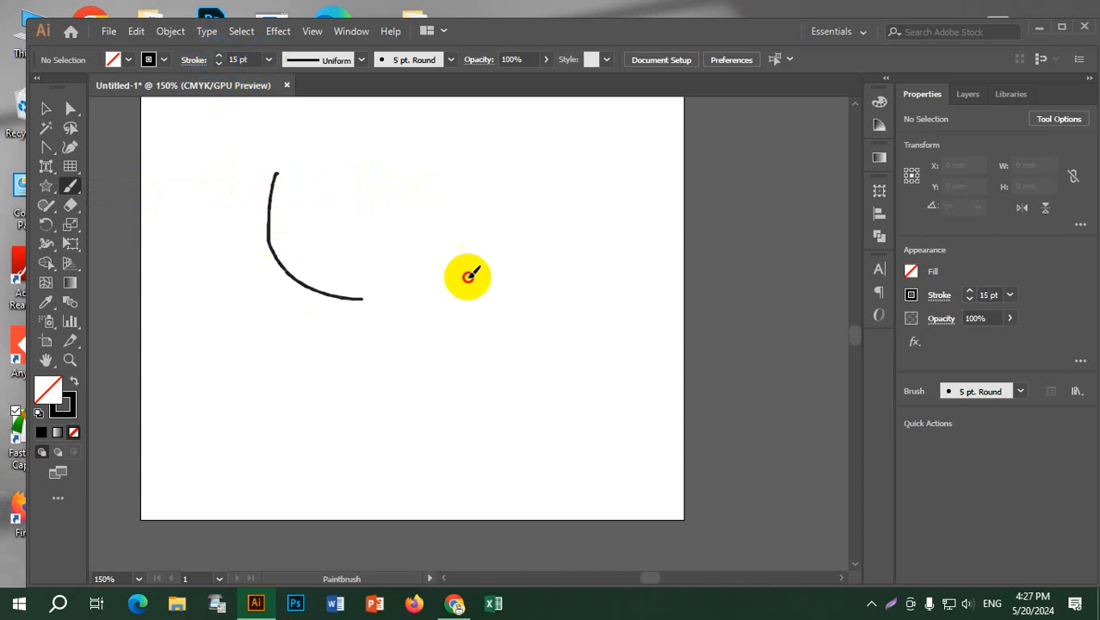
{"action": "left_click_drag", "start_coordinate": [468, 275], "coordinate": [481, 231]}
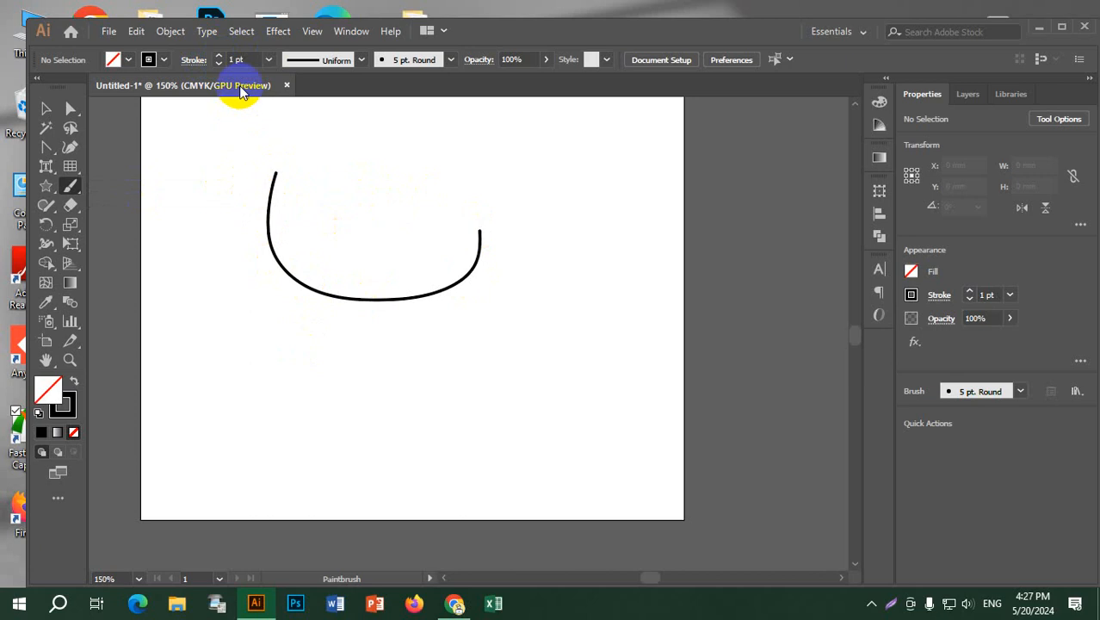
Step: Move the painted curve slightly down and to the right, and set its stroke weight to 7 pt
{"action": "left_click", "coordinate": [43, 110]}
{"action": "left_click", "coordinate": [270, 216]}
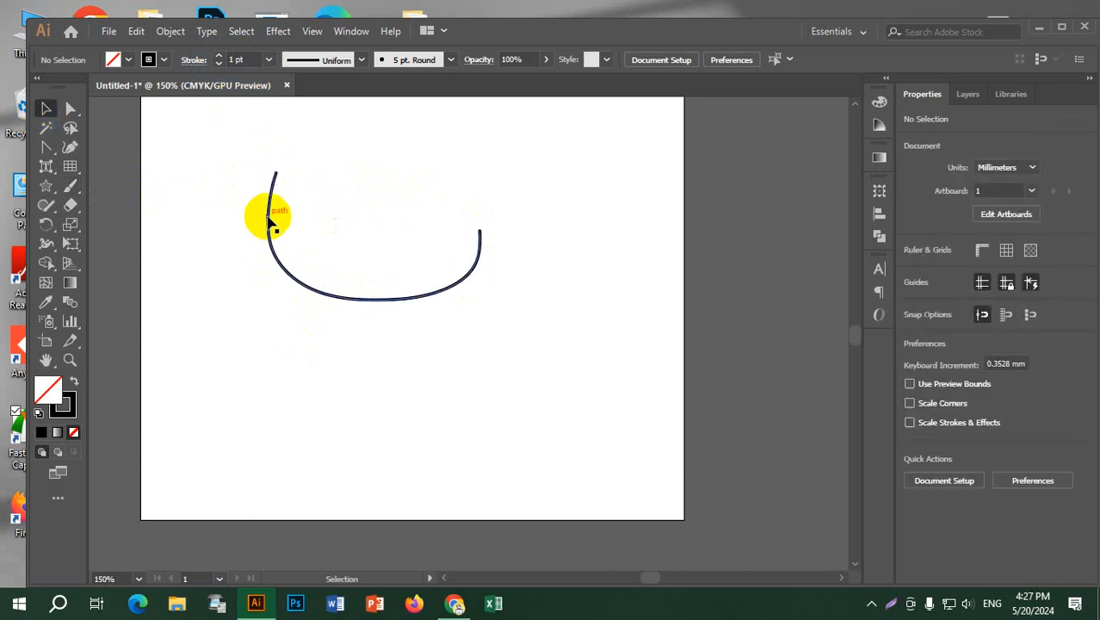
{"action": "mouse_move", "coordinate": [270, 216]}
{"action": "left_mouse_down"}
{"action": "mouse_move", "coordinate": [305, 241]}
{"action": "mouse_move", "coordinate": [294, 234]}
{"action": "left_mouse_up"}
{"action": "left_click", "coordinate": [219, 56]}
{"action": "left_click", "coordinate": [219, 55]}
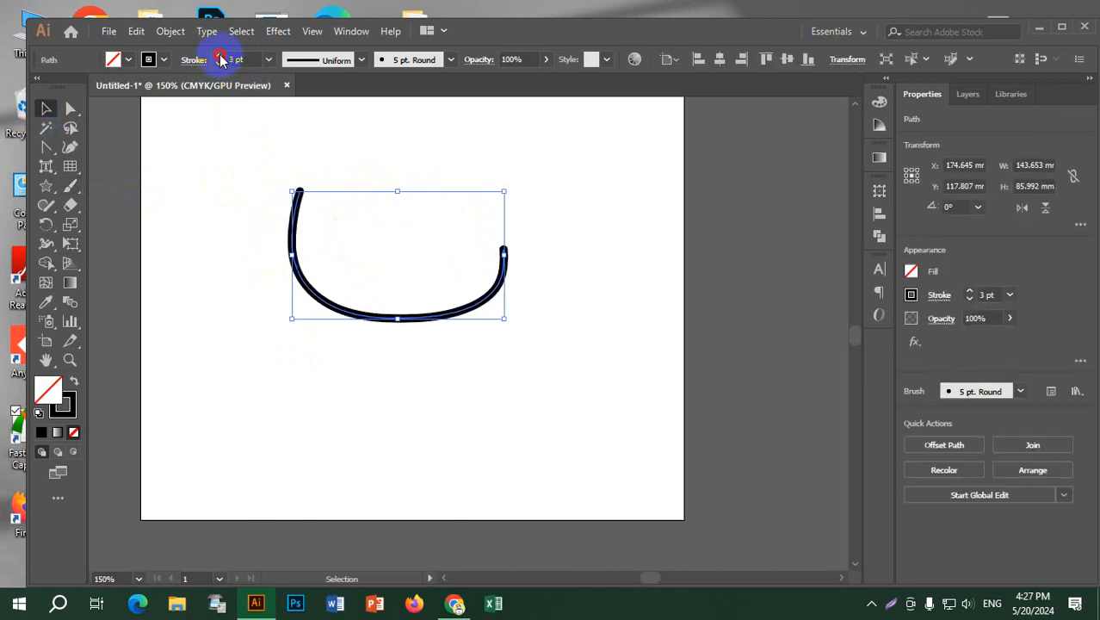
{"action": "left_click", "coordinate": [219, 56]}
{"action": "left_click", "coordinate": [219, 55]}
{"action": "left_click", "coordinate": [218, 55]}
{"action": "left_click", "coordinate": [219, 55]}
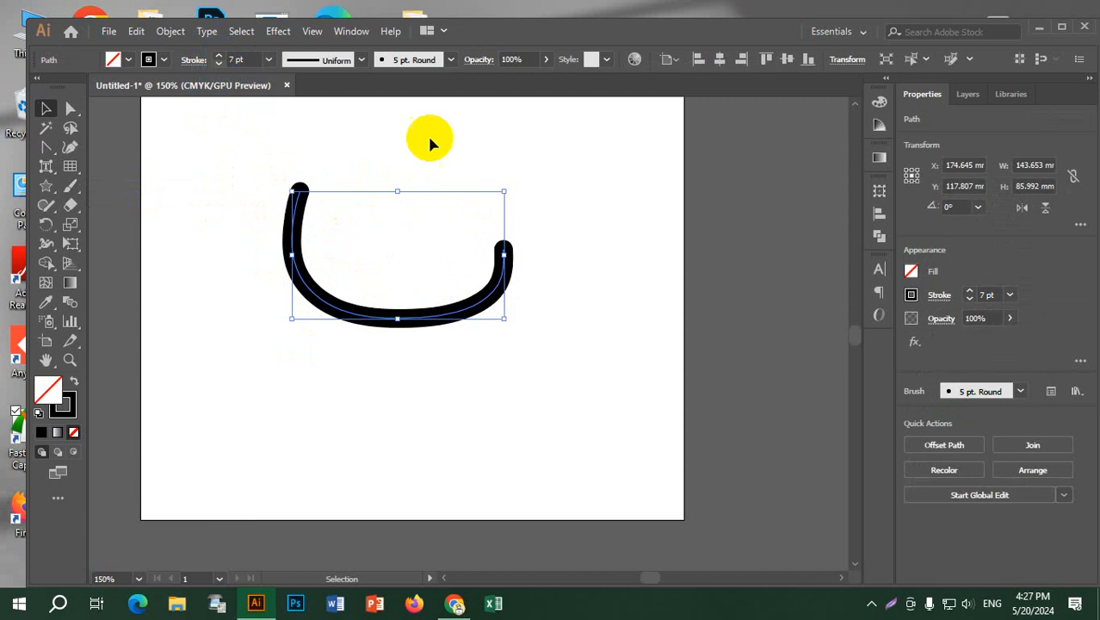
Step: Move the painted curve up and to the left, set its stroke weight to 3 pt and deselect it
{"action": "left_click", "coordinate": [393, 270]}
{"action": "mouse_move", "coordinate": [290, 246]}
{"action": "left_mouse_down"}
{"action": "mouse_move", "coordinate": [425, 213]}
{"action": "mouse_move", "coordinate": [263, 217]}
{"action": "mouse_move", "coordinate": [252, 203]}
{"action": "left_mouse_up"}
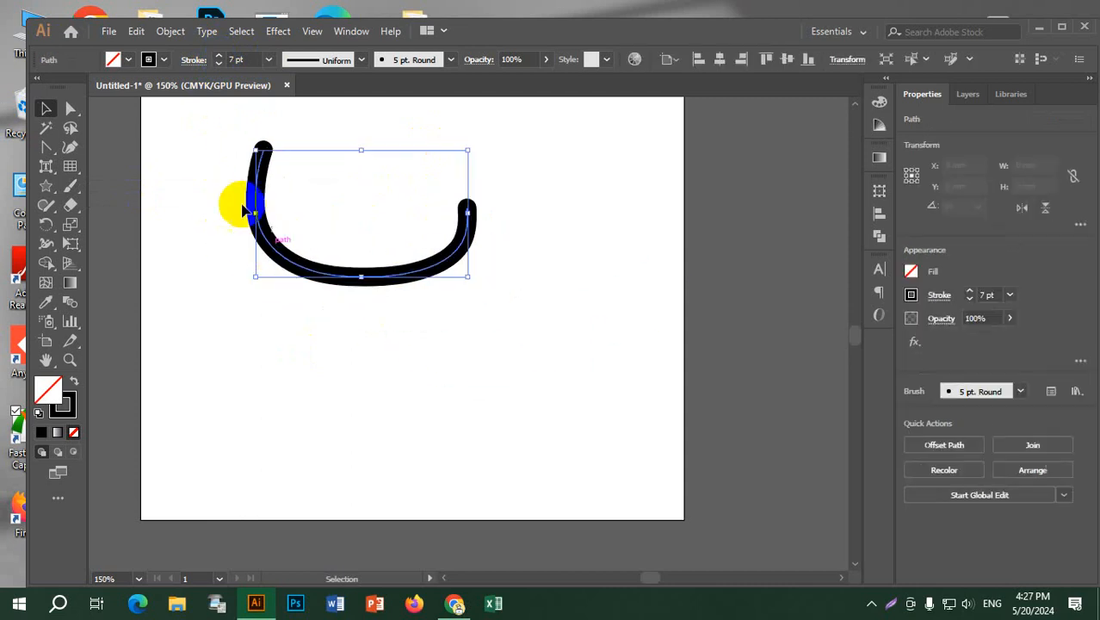
{"action": "left_click", "coordinate": [218, 64]}
{"action": "left_click", "coordinate": [218, 63]}
{"action": "left_click", "coordinate": [219, 64]}
{"action": "left_click", "coordinate": [219, 64]}
{"action": "left_click", "coordinate": [535, 181]}
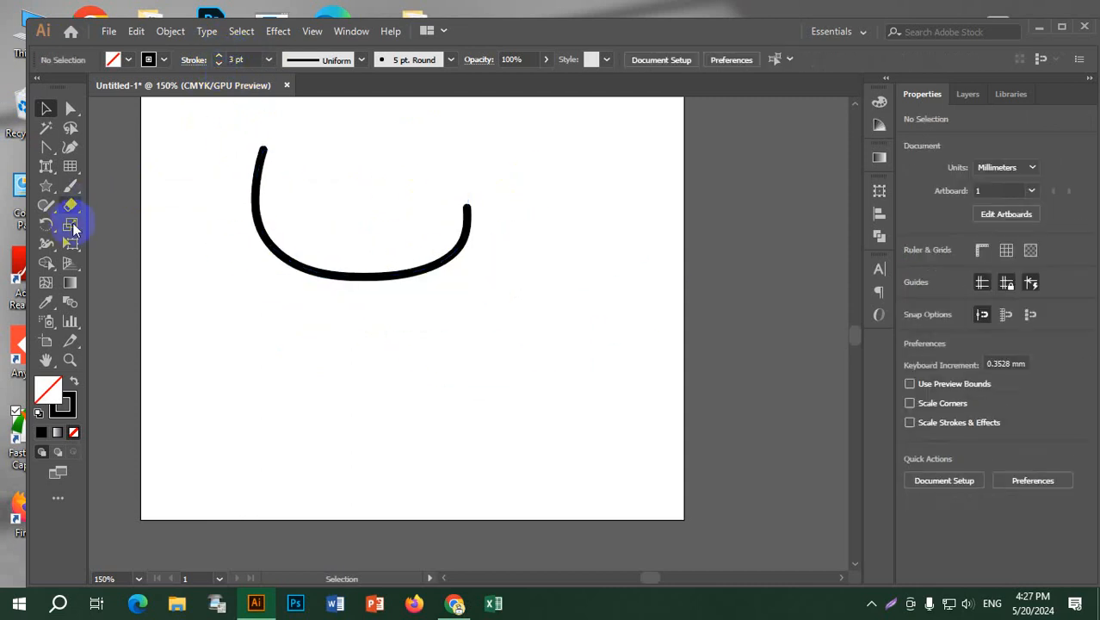
Step: Paint a nearly horizontal stroke about 278 mm long below the curve with the Blob Brush Tool at 8 pt
{"action": "left_click", "coordinate": [73, 187]}
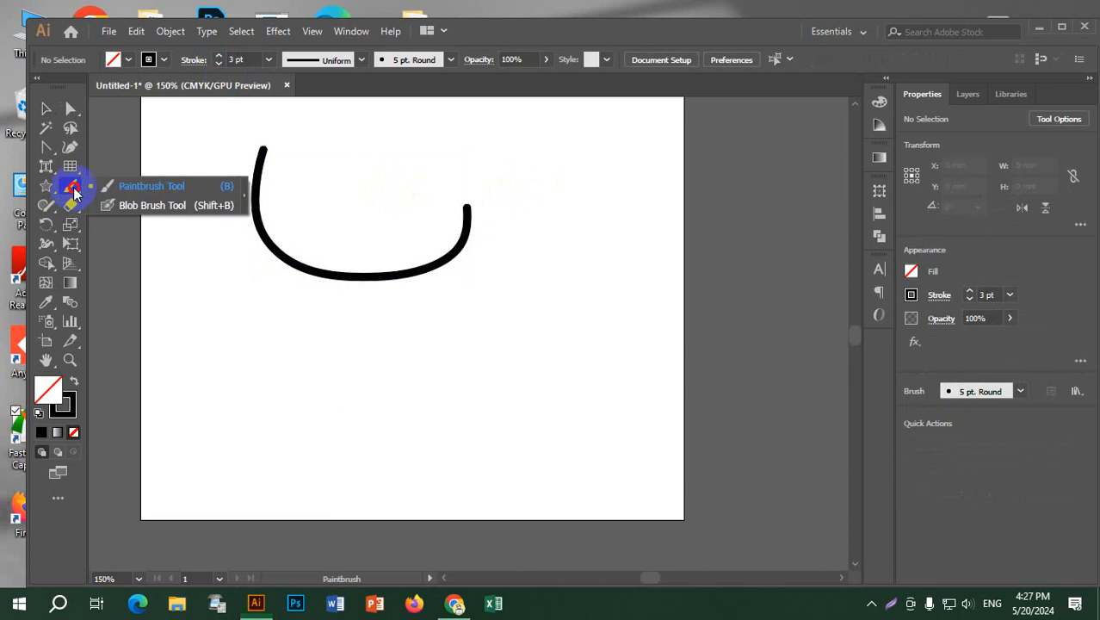
{"action": "left_click", "coordinate": [163, 212]}
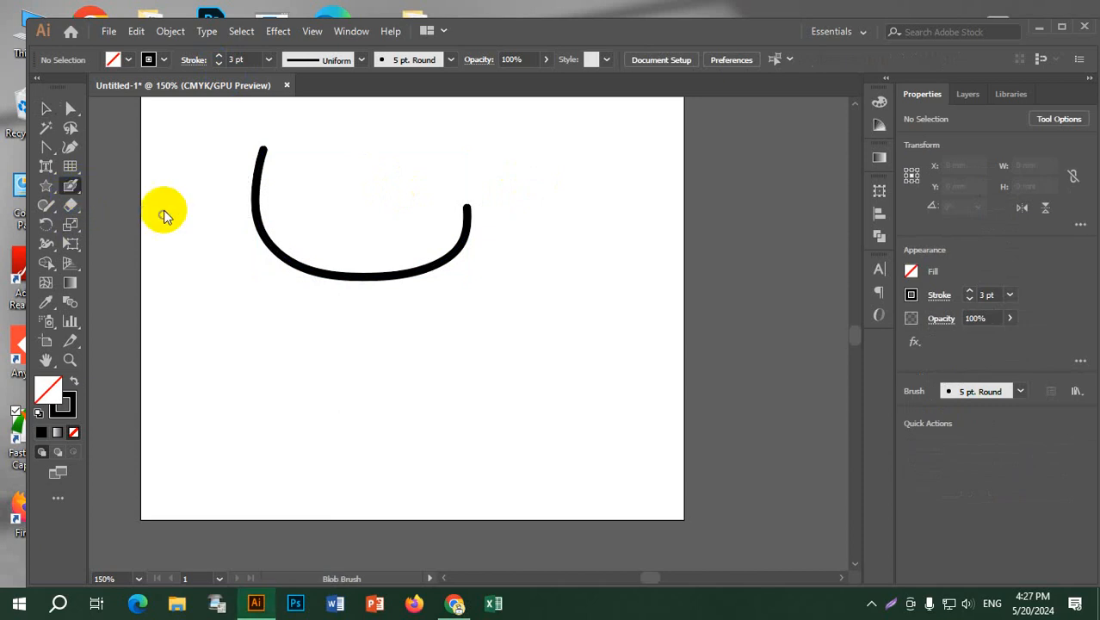
{"action": "left_click", "coordinate": [219, 56]}
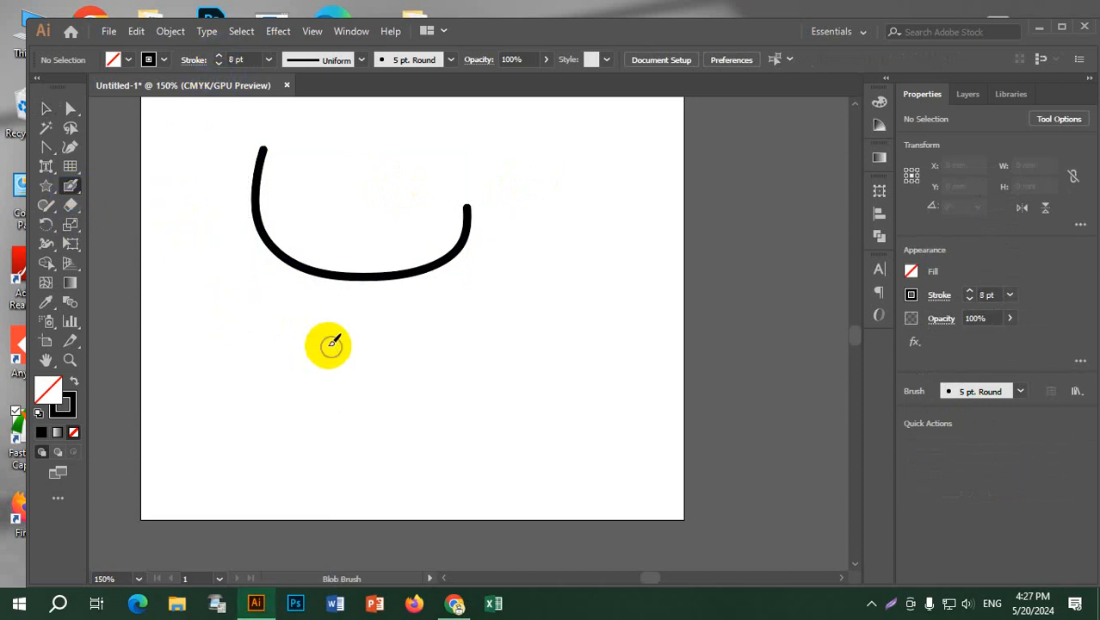
{"action": "left_click_drag", "start_coordinate": [207, 342], "coordinate": [603, 360]}
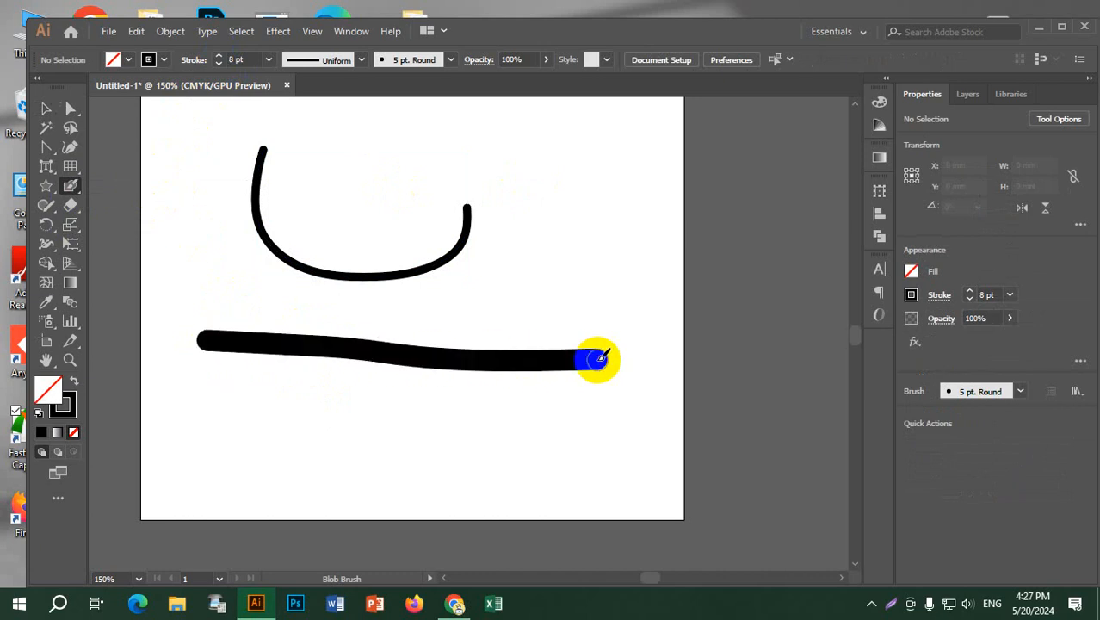
Step: Give the Blob Brush shape a red outline with a 6 pt stroke weight
{"action": "left_click", "coordinate": [52, 111]}
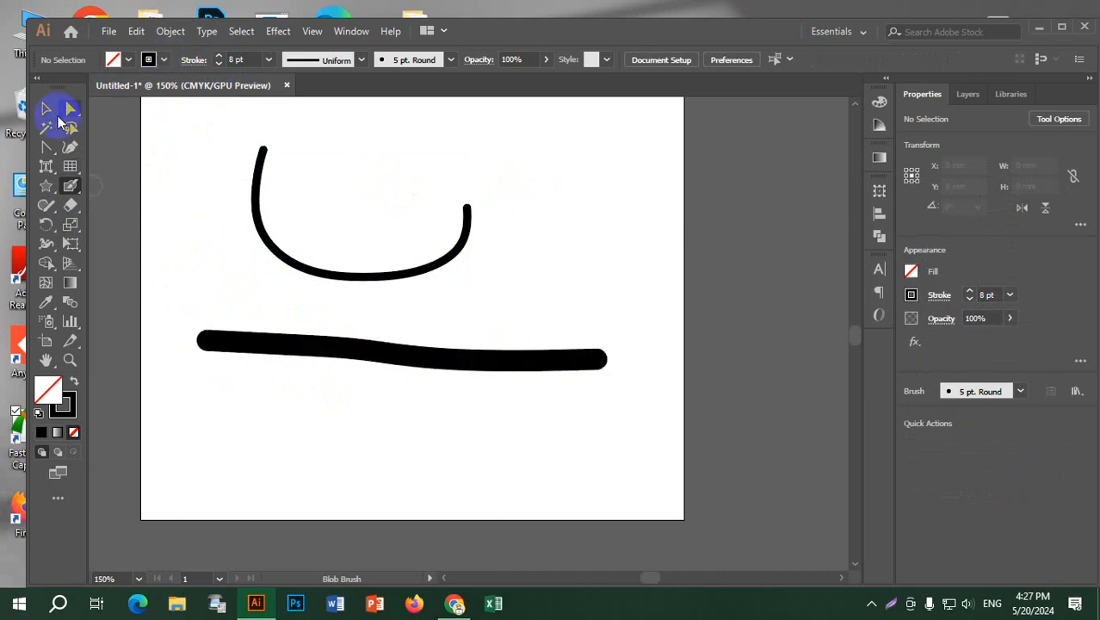
{"action": "left_click", "coordinate": [393, 352]}
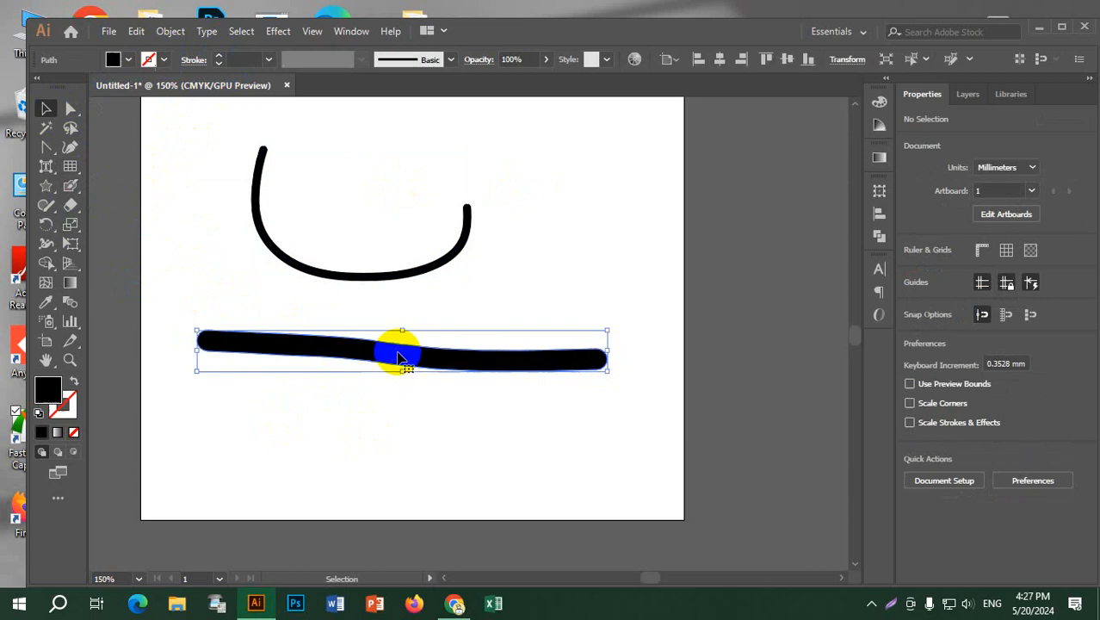
{"action": "scroll", "coordinate": [388, 390], "scroll_direction": "up", "scroll_amount": 2, "text": "alt"}
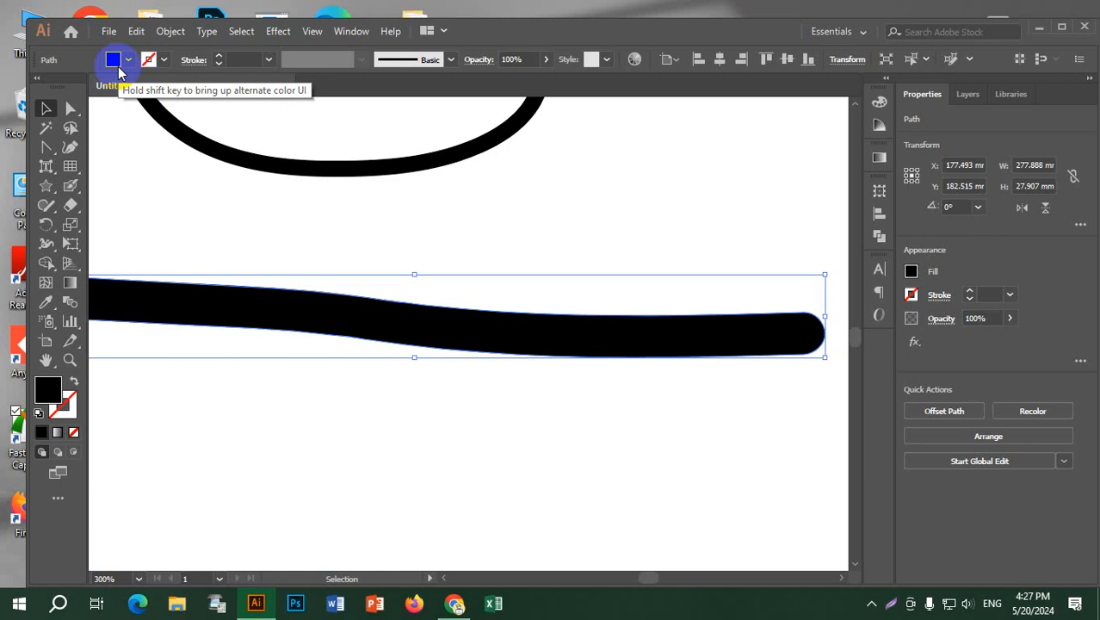
{"action": "left_click", "coordinate": [163, 59]}
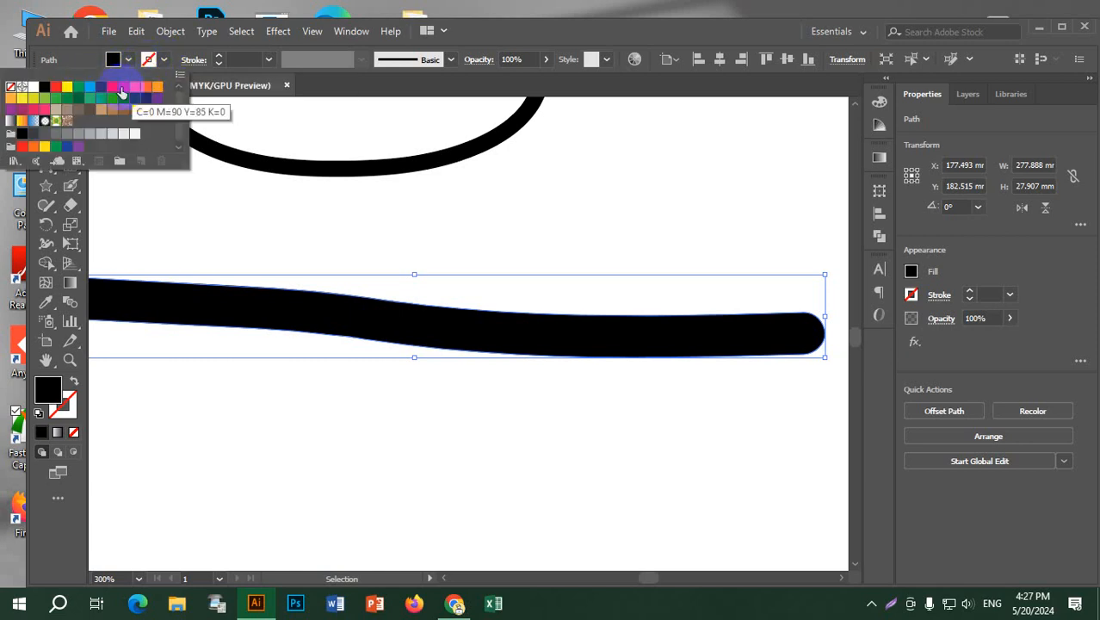
{"action": "left_click", "coordinate": [120, 92]}
{"action": "left_click", "coordinate": [218, 56]}
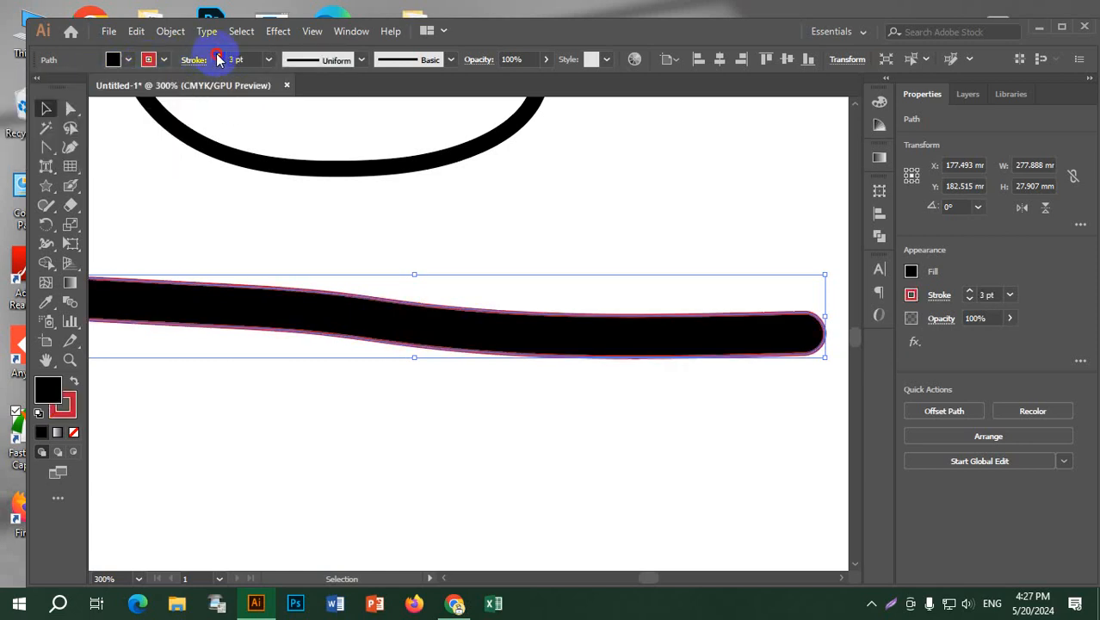
{"action": "left_click", "coordinate": [217, 55]}
{"action": "left_click", "coordinate": [218, 56]}
{"action": "left_click", "coordinate": [218, 55]}
Step: Shift the Blob Brush shape about 3 mm to the left and set its red outline to 10 pt
{"action": "scroll", "coordinate": [374, 356], "scroll_direction": "down", "scroll_amount": 4}
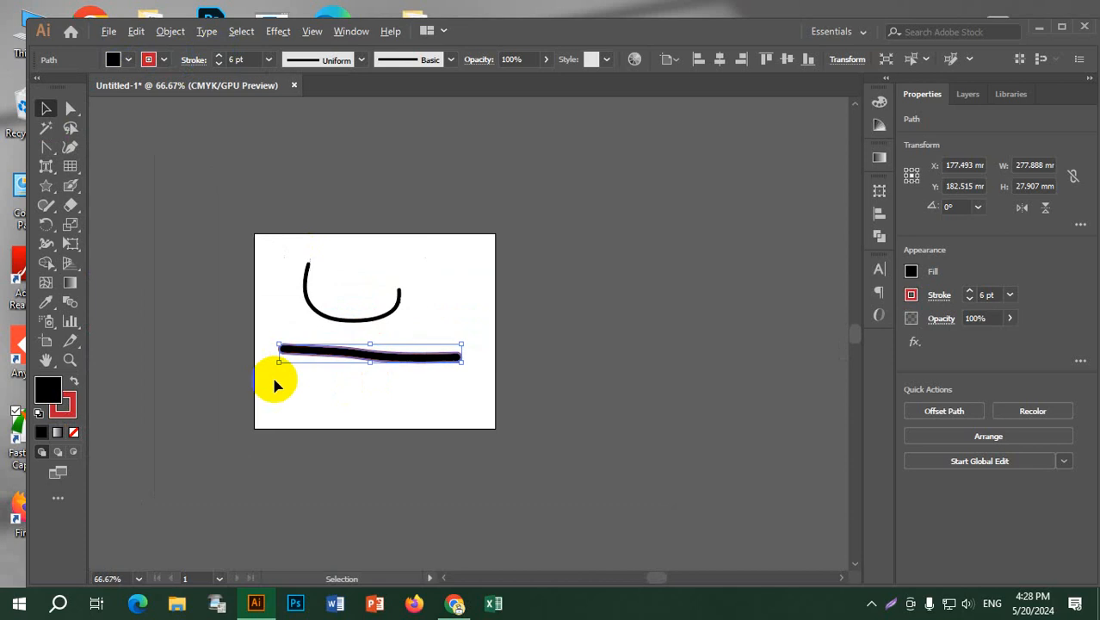
{"action": "scroll", "coordinate": [274, 385], "scroll_direction": "up", "scroll_amount": 3}
{"action": "left_click_drag", "start_coordinate": [631, 393], "coordinate": [550, 376]}
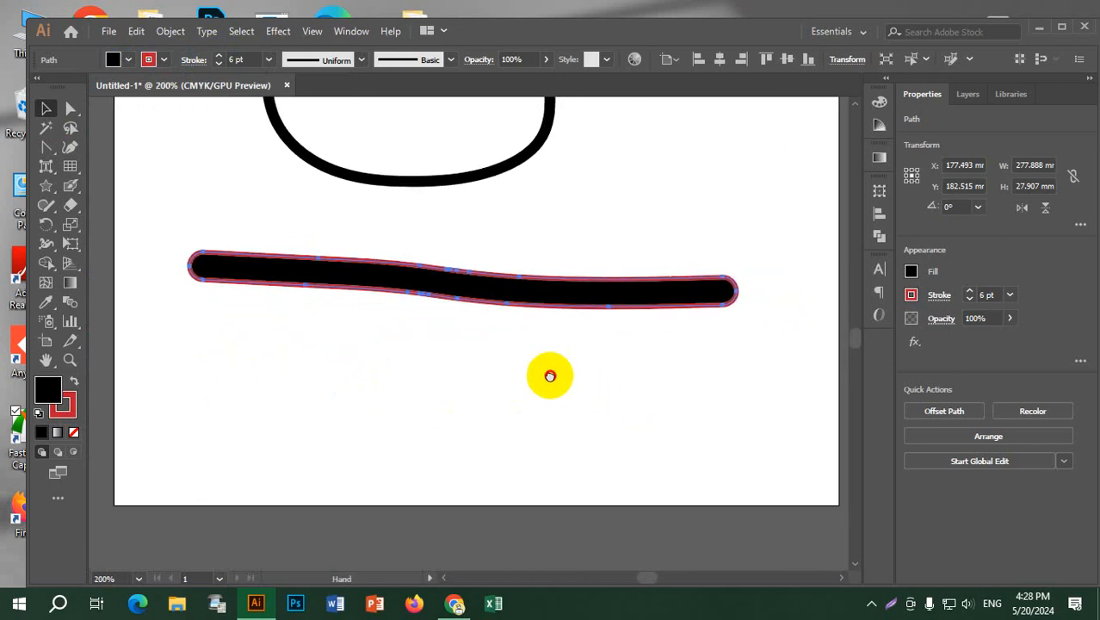
{"action": "left_click", "coordinate": [401, 392]}
{"action": "left_click_drag", "start_coordinate": [346, 277], "coordinate": [356, 276]}
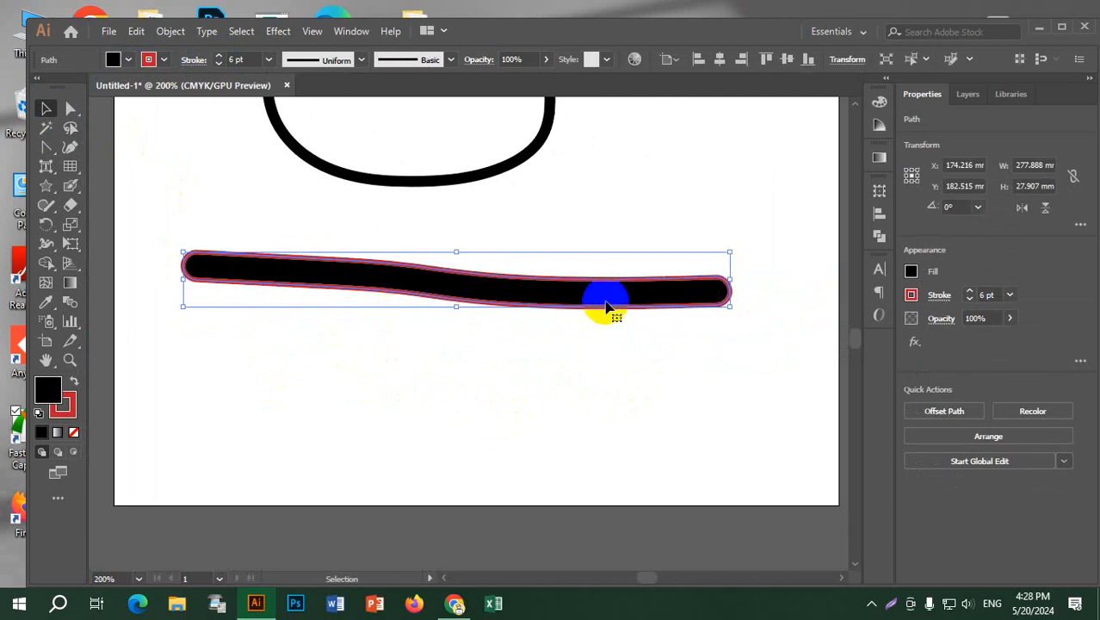
{"action": "left_click", "coordinate": [219, 55]}
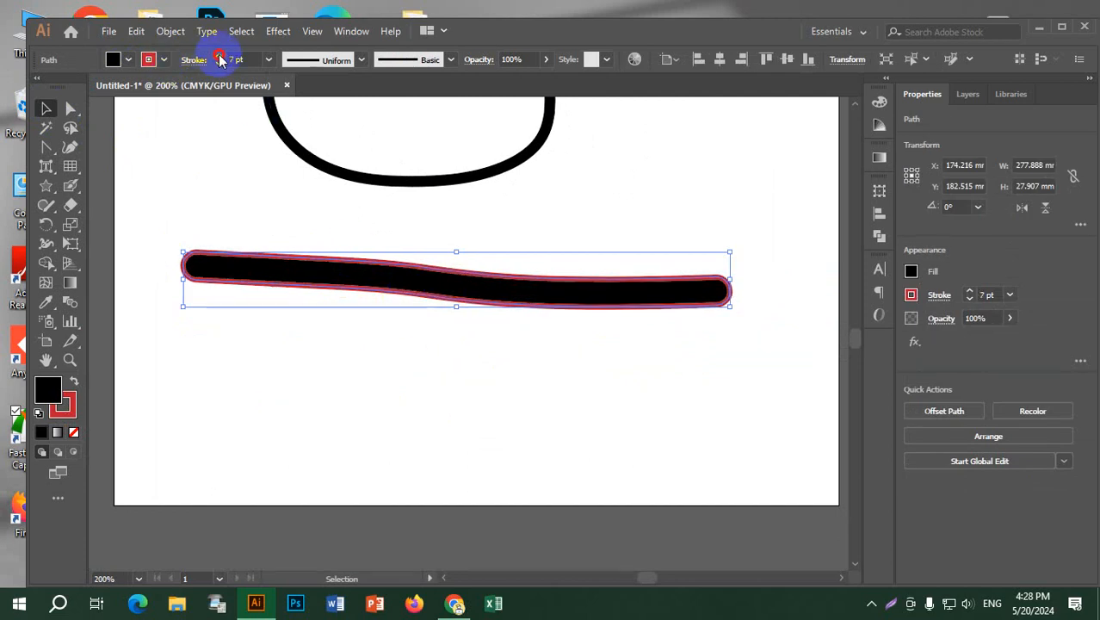
{"action": "left_click", "coordinate": [219, 55]}
{"action": "left_click", "coordinate": [218, 55]}
{"action": "left_click", "coordinate": [219, 55]}
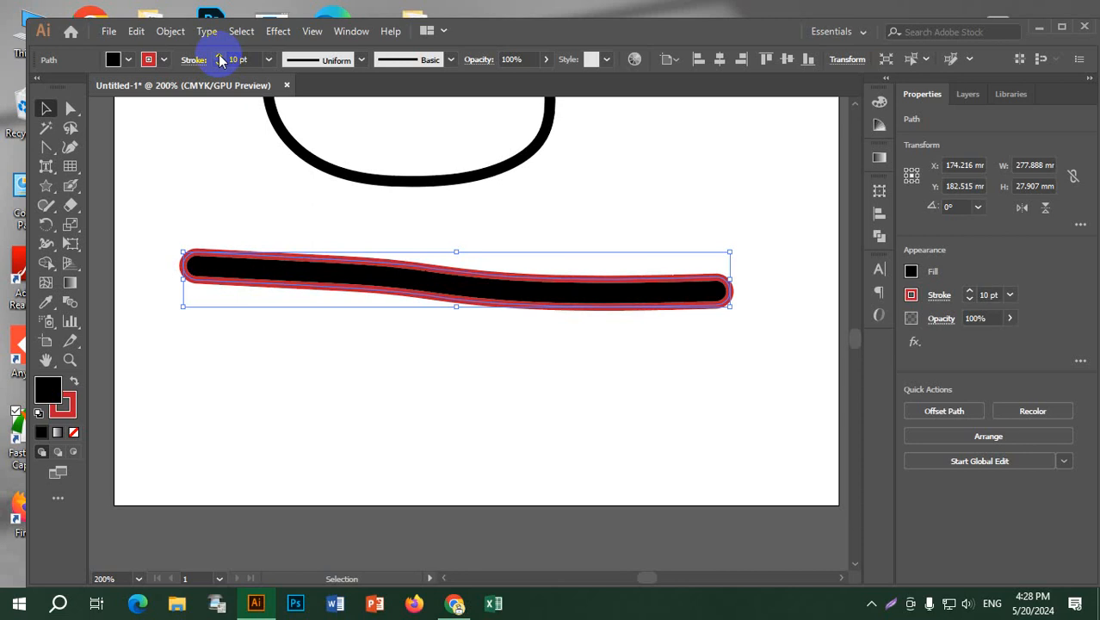
Step: Fill the red-outlined Blob Brush shape with orange and deselect it
{"action": "left_click", "coordinate": [428, 391]}
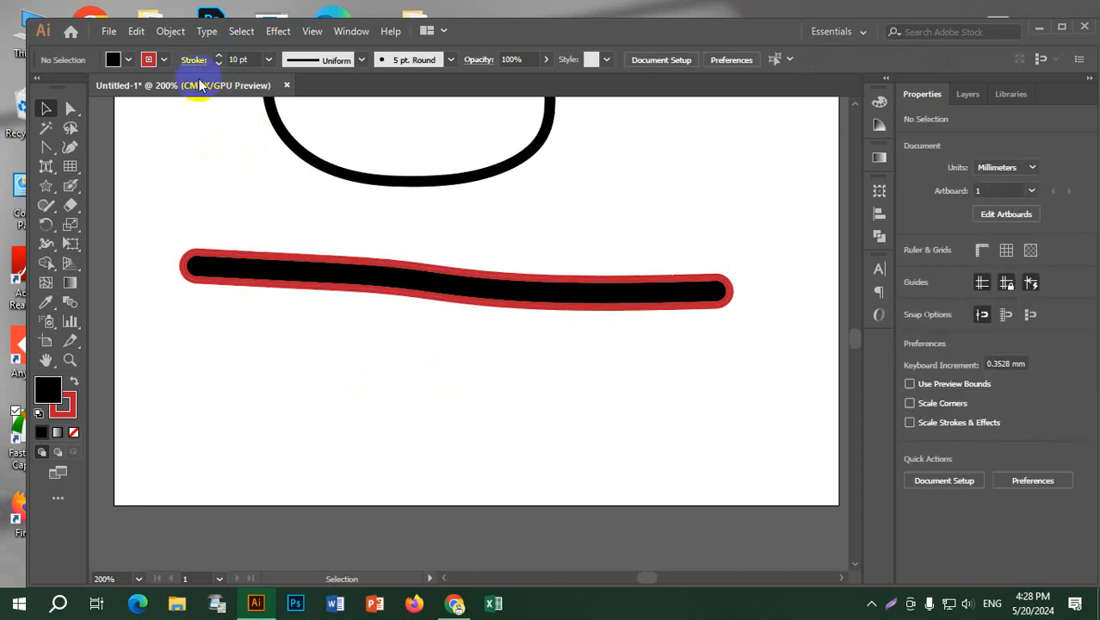
{"action": "left_click", "coordinate": [148, 60]}
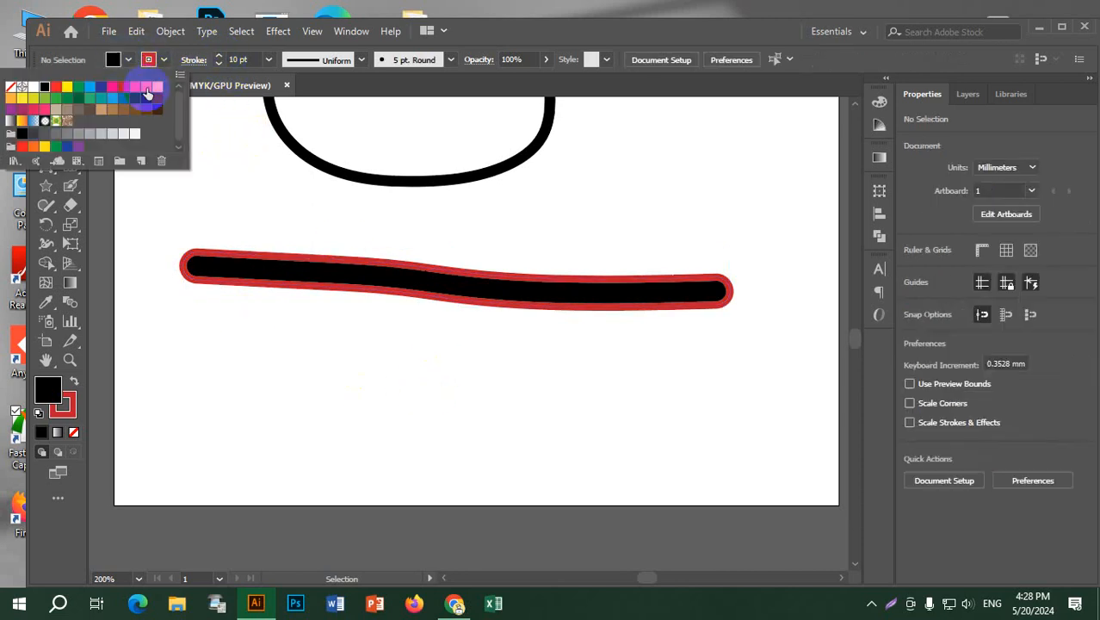
{"action": "left_click", "coordinate": [147, 90]}
{"action": "left_click", "coordinate": [376, 280]}
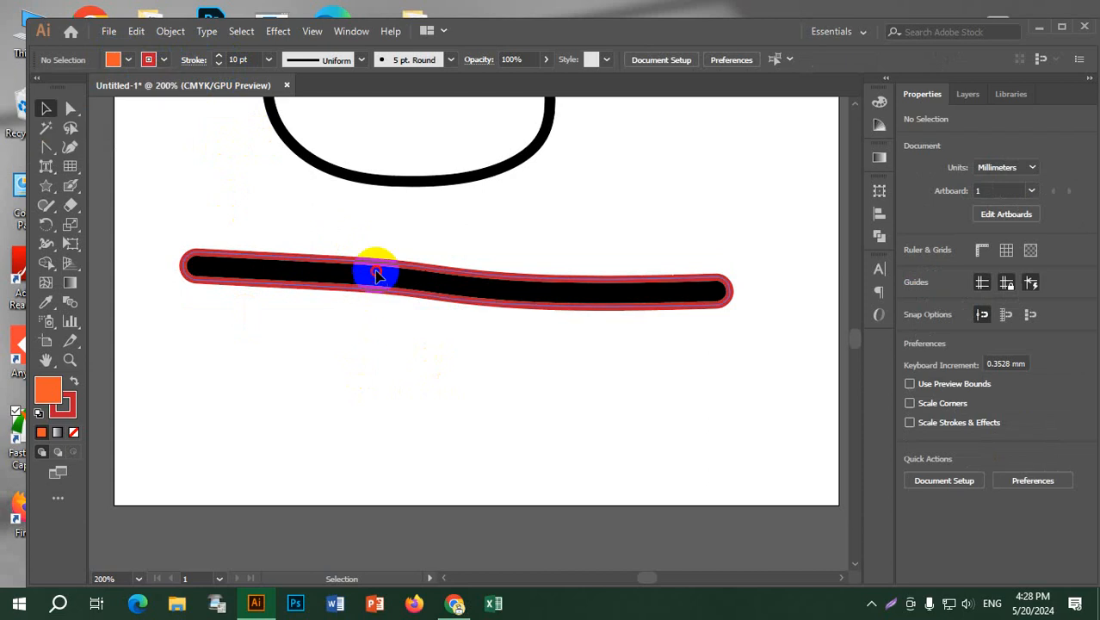
{"action": "left_click", "coordinate": [376, 272]}
{"action": "left_click", "coordinate": [130, 60]}
{"action": "left_click", "coordinate": [143, 90]}
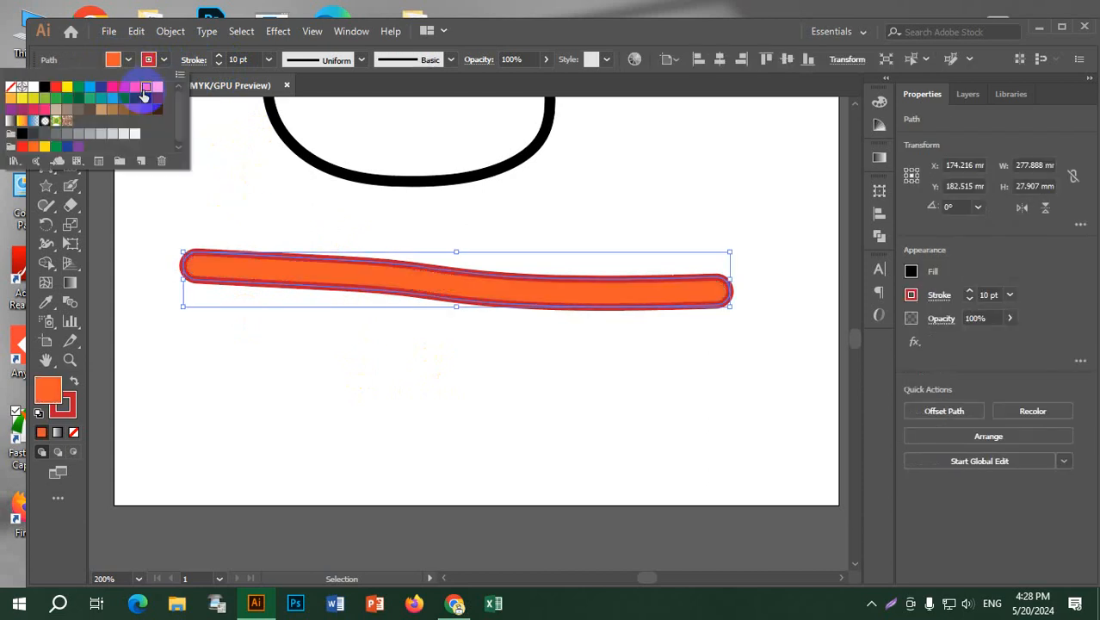
{"action": "left_click", "coordinate": [684, 373]}
{"action": "left_click", "coordinate": [684, 373]}
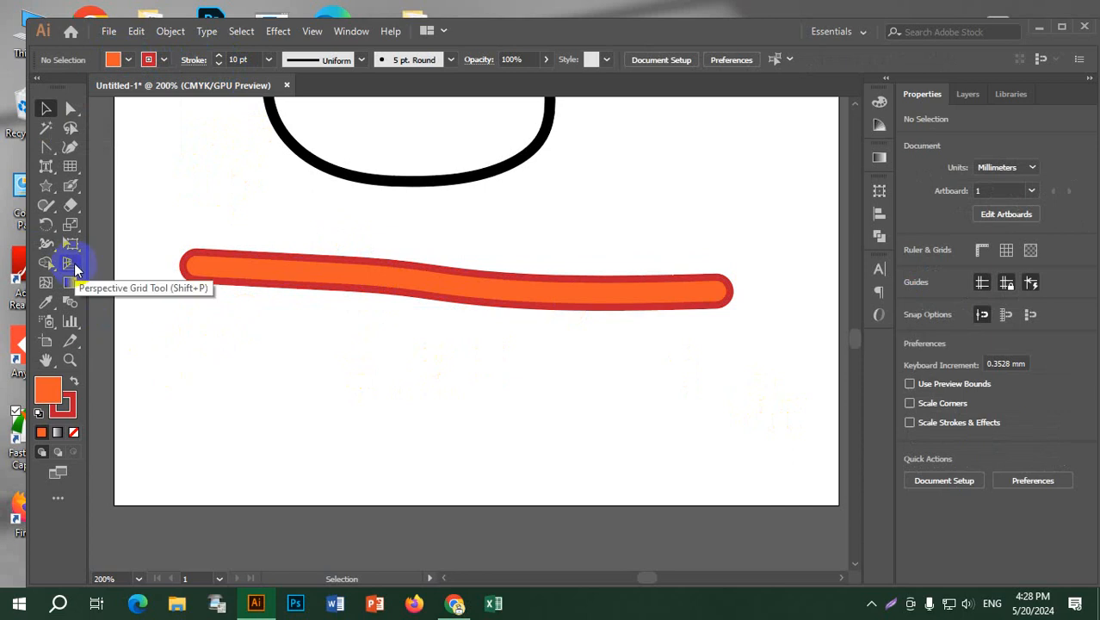
Step: Draw a straight horizontal line and a diagonal line at the black curve's open end with the Shaper Tool
{"action": "left_click", "coordinate": [50, 212]}
{"action": "left_click_drag", "start_coordinate": [50, 215], "coordinate": [118, 211]}
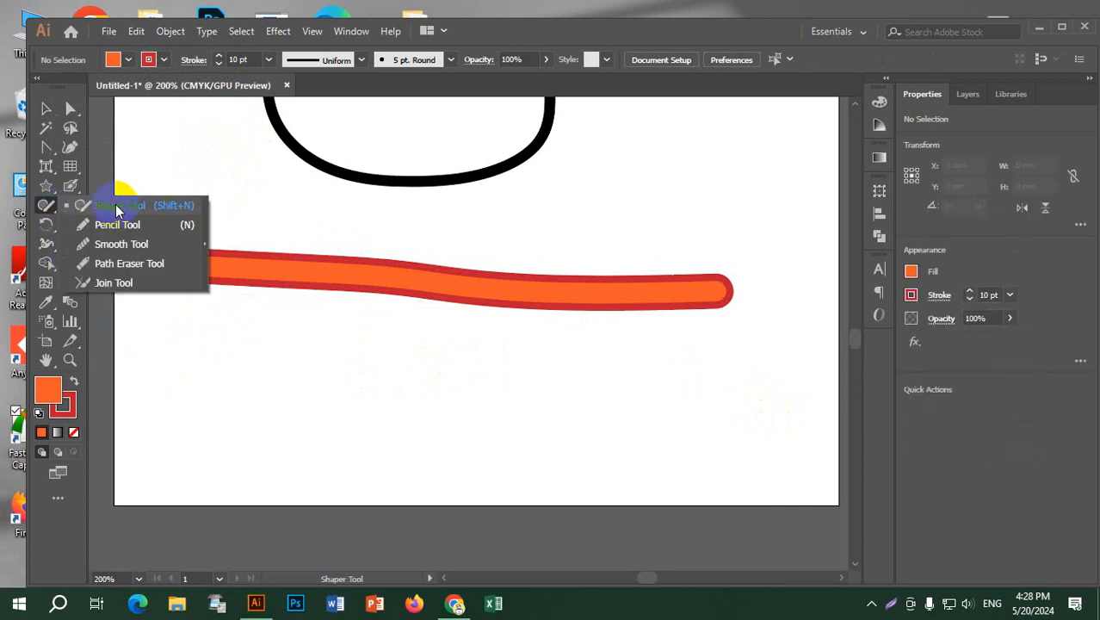
{"action": "key", "text": "space"}
{"action": "mouse_move", "coordinate": [441, 183]}
{"action": "left_mouse_down"}
{"action": "mouse_move", "coordinate": [483, 279]}
{"action": "mouse_move", "coordinate": [543, 339]}
{"action": "mouse_move", "coordinate": [591, 175]}
{"action": "mouse_move", "coordinate": [465, 257]}
{"action": "left_mouse_up"}
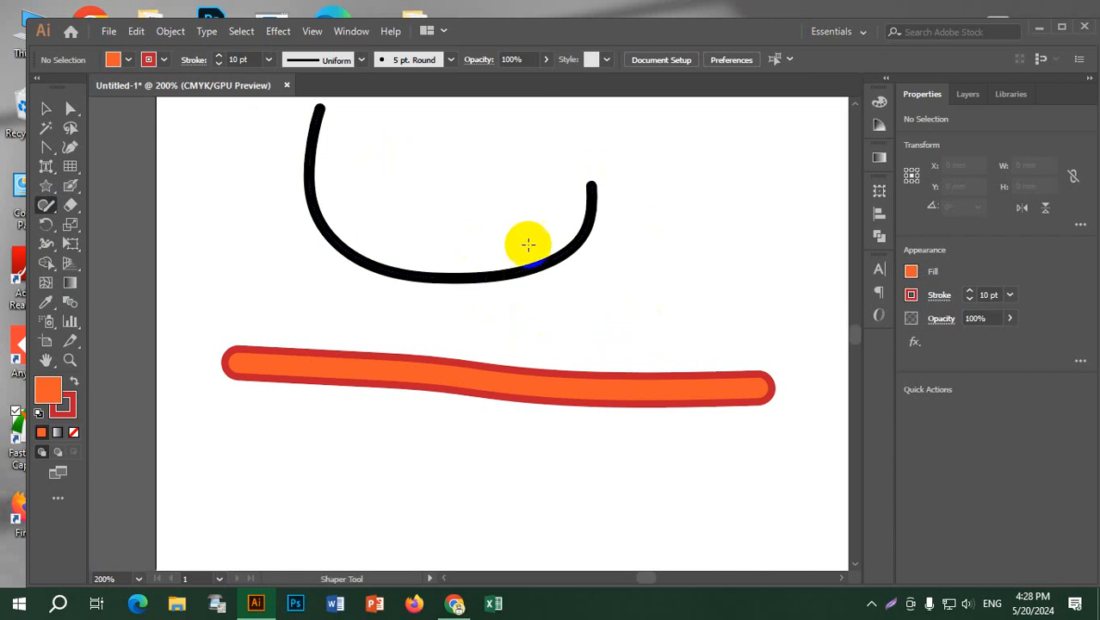
{"action": "mouse_move", "coordinate": [588, 188]}
{"action": "left_mouse_down"}
{"action": "mouse_move", "coordinate": [464, 201]}
{"action": "mouse_move", "coordinate": [590, 208]}
{"action": "mouse_move", "coordinate": [655, 327]}
{"action": "mouse_move", "coordinate": [653, 205]}
{"action": "mouse_move", "coordinate": [713, 207]}
{"action": "left_mouse_up"}
Step: Draw a peaked freehand stroke about 95 mm wide and 35 mm high beside the black curve with the Pencil Tool
{"action": "left_click_drag", "start_coordinate": [46, 205], "coordinate": [104, 231]}
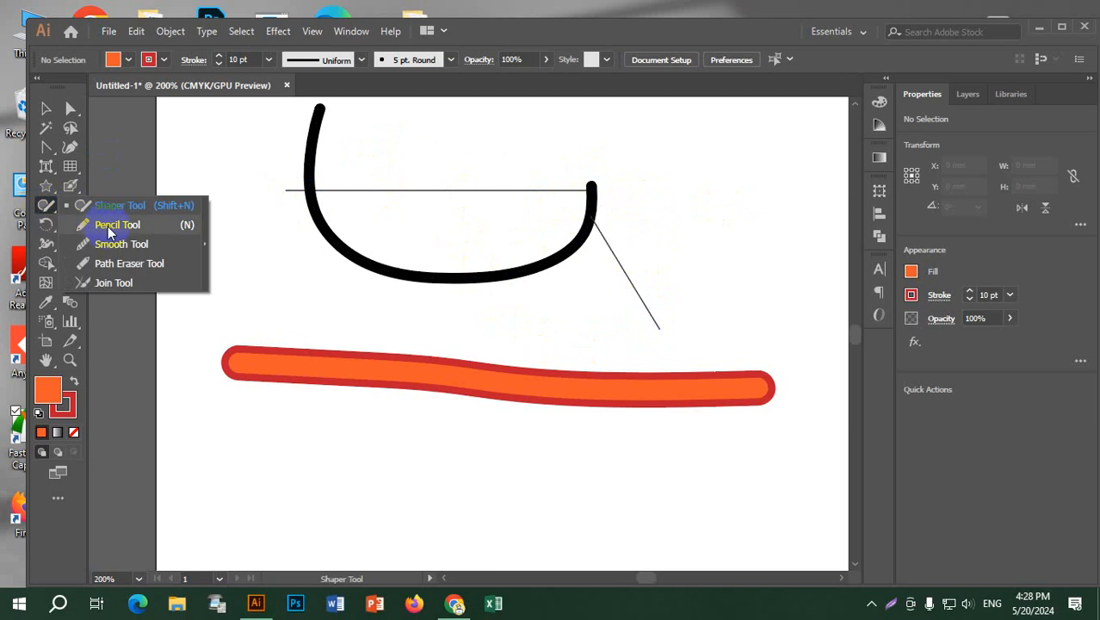
{"action": "left_click", "coordinate": [110, 232]}
{"action": "key", "text": "space"}
{"action": "left_click_drag", "start_coordinate": [609, 249], "coordinate": [258, 357]}
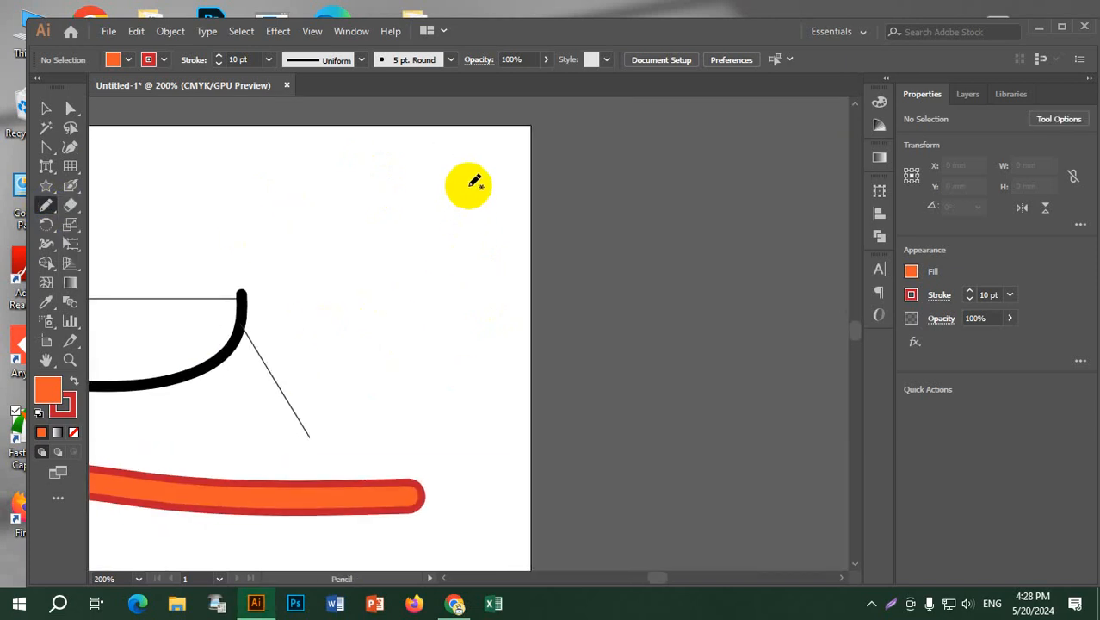
{"action": "mouse_move", "coordinate": [325, 253]}
{"action": "left_mouse_down"}
{"action": "mouse_move", "coordinate": [477, 207]}
{"action": "mouse_move", "coordinate": [514, 258]}
{"action": "left_mouse_up"}
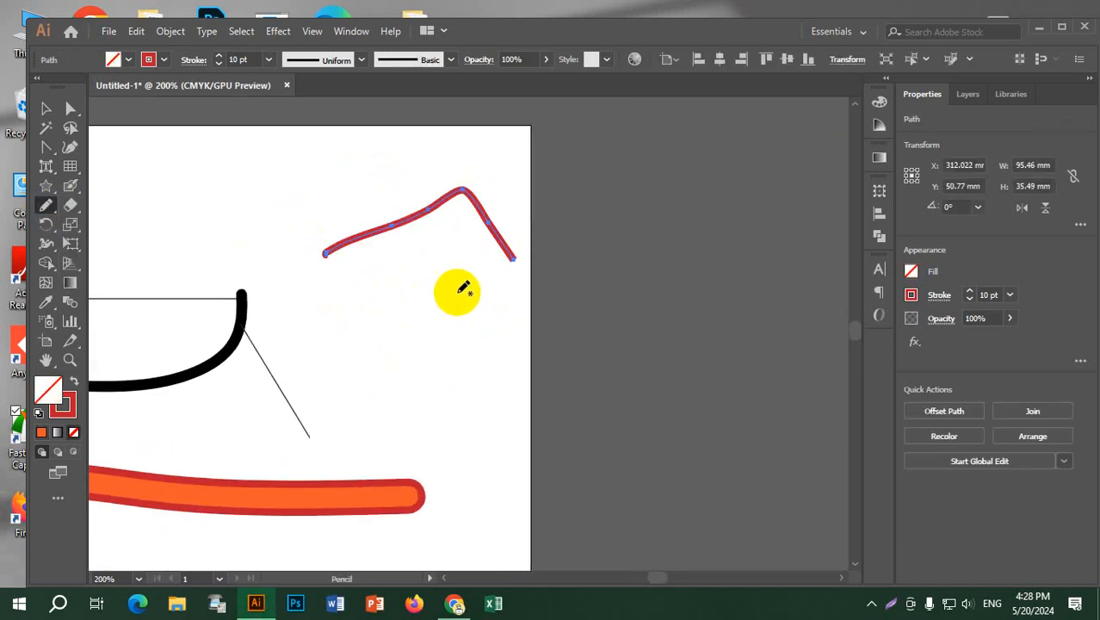
Step: Even out the bends of the red peaked stroke by running the Smooth Tool along it
{"action": "left_click", "coordinate": [54, 210]}
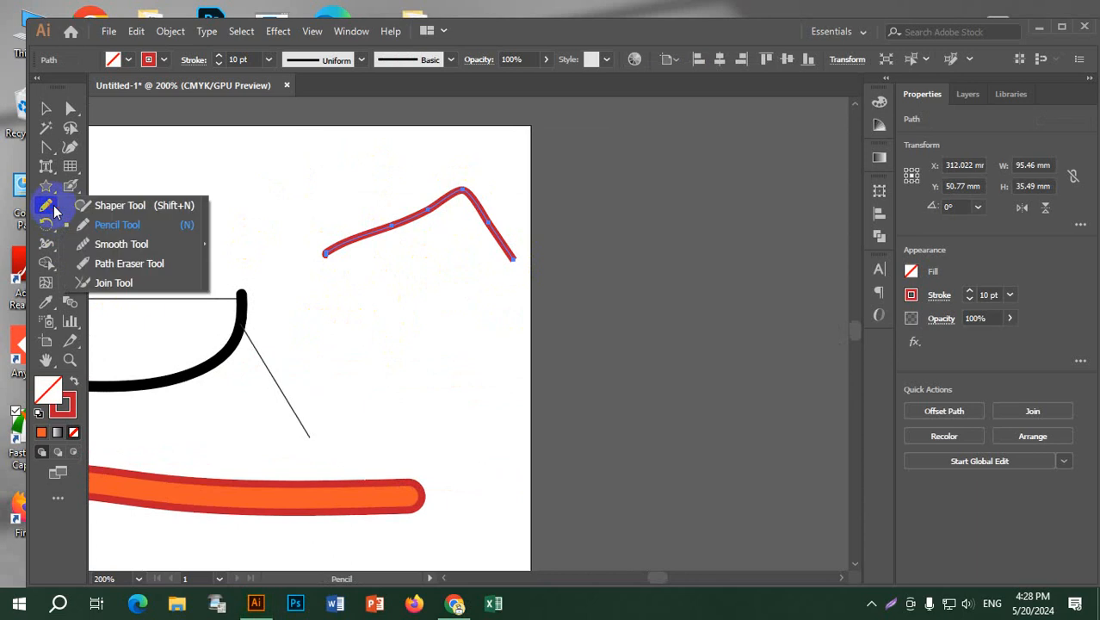
{"action": "left_click", "coordinate": [145, 247]}
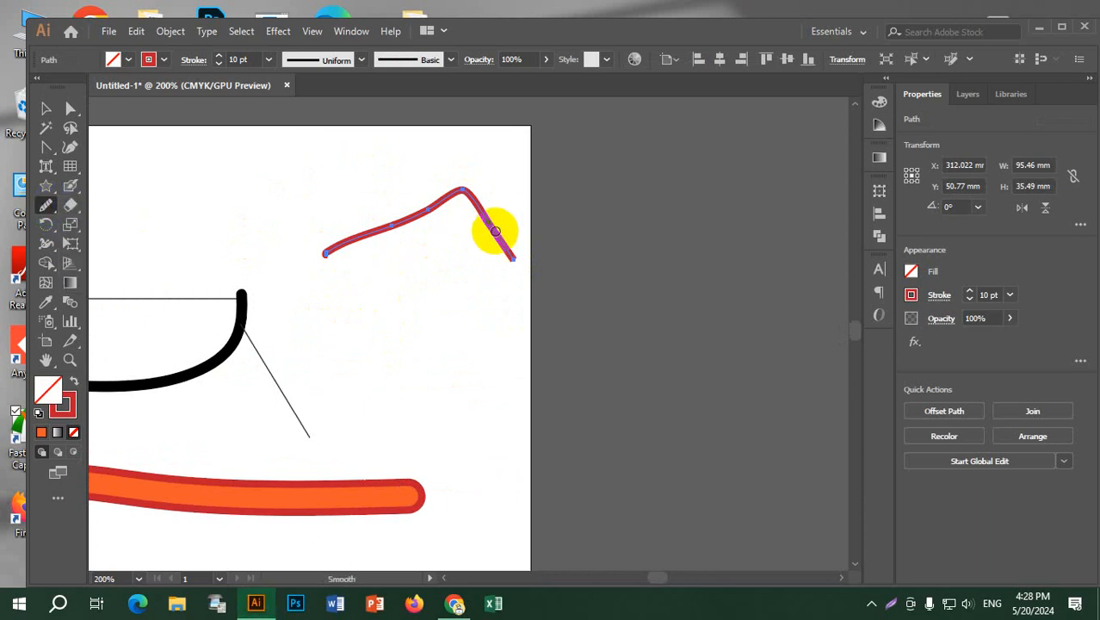
{"action": "mouse_move", "coordinate": [488, 227]}
{"action": "left_mouse_down"}
{"action": "mouse_move", "coordinate": [497, 210]}
{"action": "mouse_move", "coordinate": [479, 216]}
{"action": "mouse_move", "coordinate": [479, 188]}
{"action": "mouse_move", "coordinate": [463, 190]}
{"action": "mouse_move", "coordinate": [433, 244]}
{"action": "left_mouse_up"}
{"action": "mouse_move", "coordinate": [450, 193]}
{"action": "left_mouse_down"}
{"action": "mouse_move", "coordinate": [424, 298]}
{"action": "mouse_move", "coordinate": [405, 263]}
{"action": "mouse_move", "coordinate": [431, 326]}
{"action": "left_mouse_up"}
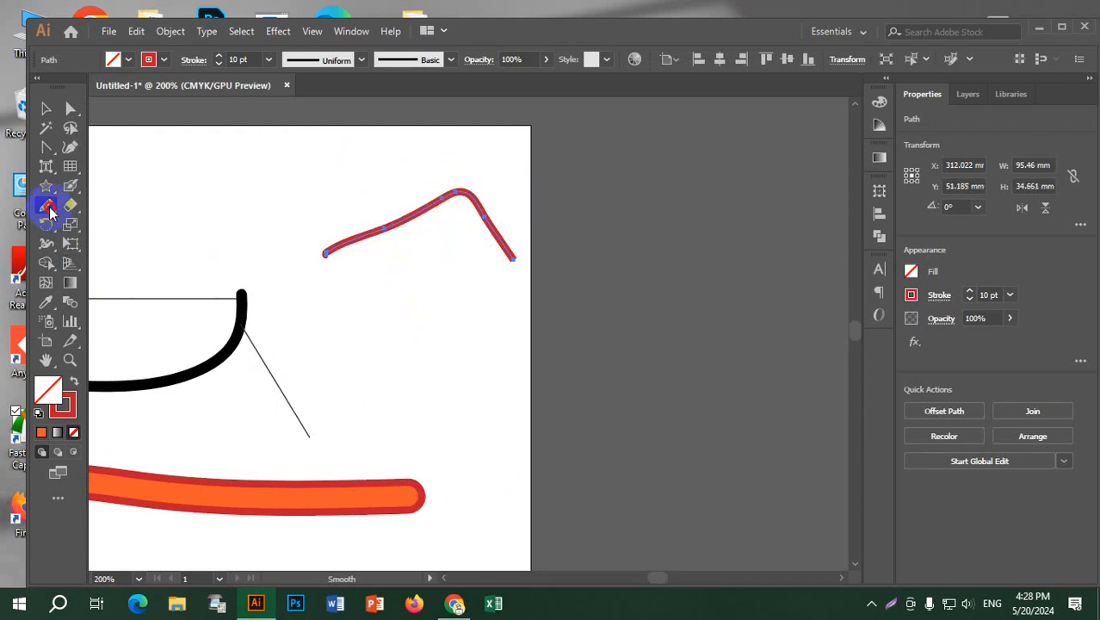
Step: Erase the red stroke's descending leg, a small gap in its middle and its lower tip with the Path Eraser Tool
{"action": "left_click", "coordinate": [47, 207]}
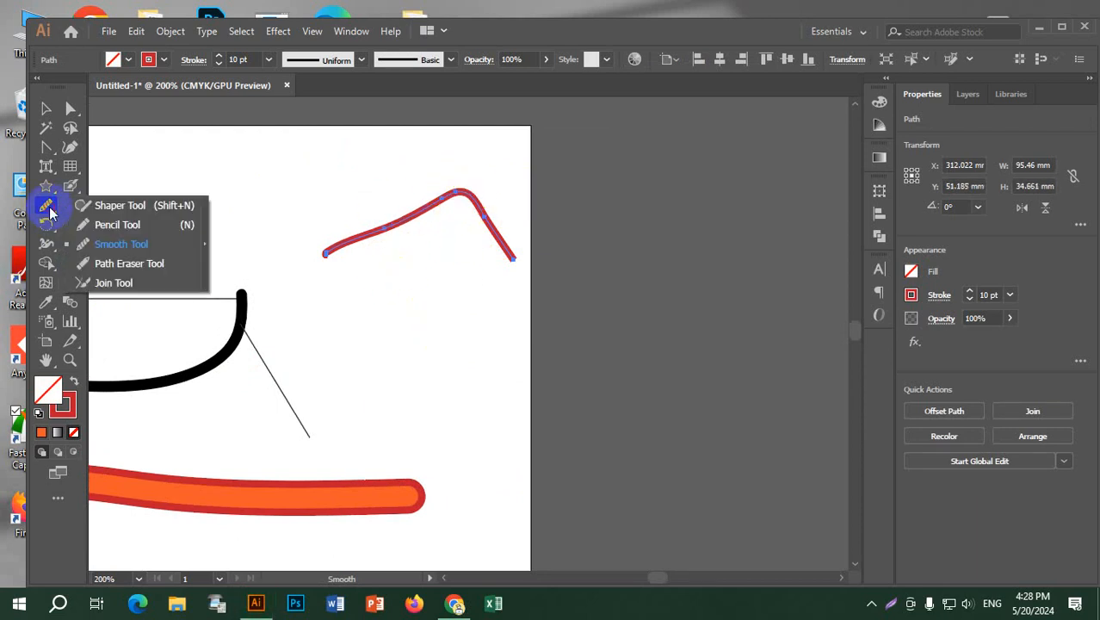
{"action": "left_click", "coordinate": [155, 267]}
{"action": "mouse_move", "coordinate": [462, 186]}
{"action": "left_mouse_down"}
{"action": "mouse_move", "coordinate": [454, 259]}
{"action": "mouse_move", "coordinate": [464, 248]}
{"action": "left_mouse_up"}
{"action": "left_click_drag", "start_coordinate": [389, 222], "coordinate": [416, 311]}
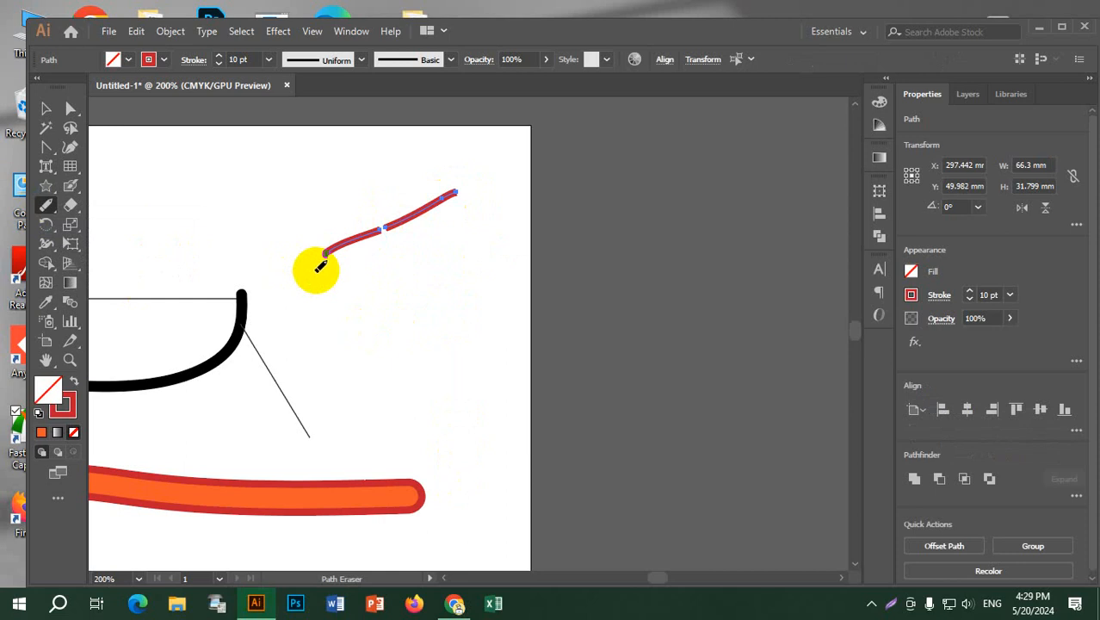
{"action": "scroll", "coordinate": [349, 247], "scroll_direction": "up", "scroll_amount": 3}
{"action": "scroll", "coordinate": [462, 243], "scroll_direction": "down", "scroll_amount": 2}
{"action": "scroll", "coordinate": [463, 244], "scroll_direction": "up", "scroll_amount": 2}
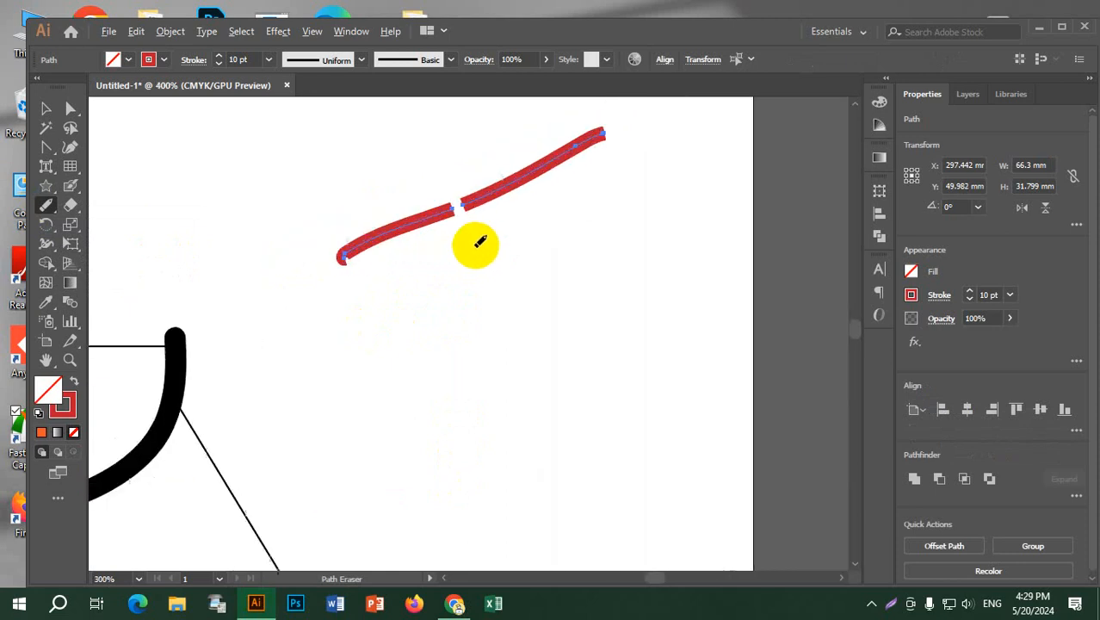
{"action": "scroll", "coordinate": [462, 244], "scroll_direction": "down", "scroll_amount": 2}
{"action": "left_click_drag", "start_coordinate": [400, 238], "coordinate": [381, 252]}
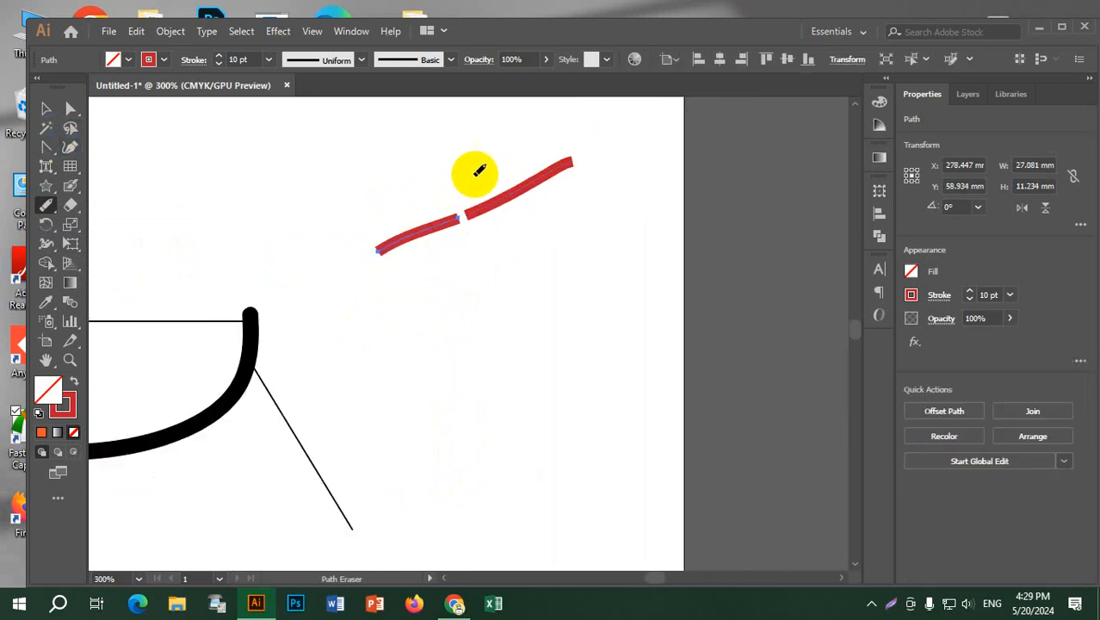
Step: Select both red stroke pieces and bridge the gap between them with the Join Tool
{"action": "scroll", "coordinate": [479, 172], "scroll_direction": "up", "scroll_amount": 2}
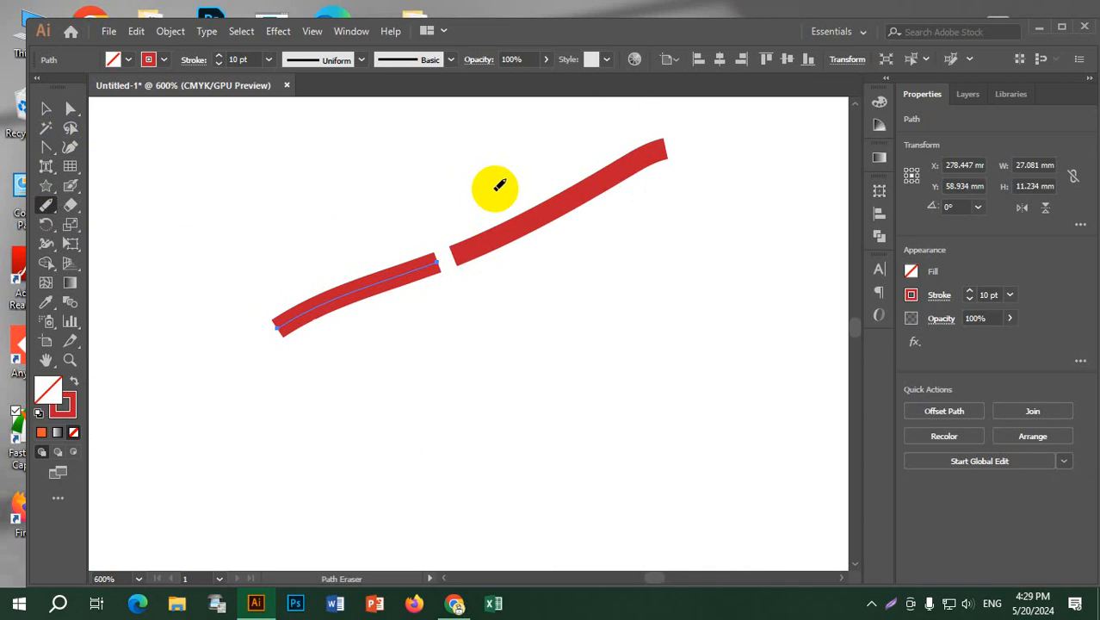
{"action": "left_click", "coordinate": [45, 207]}
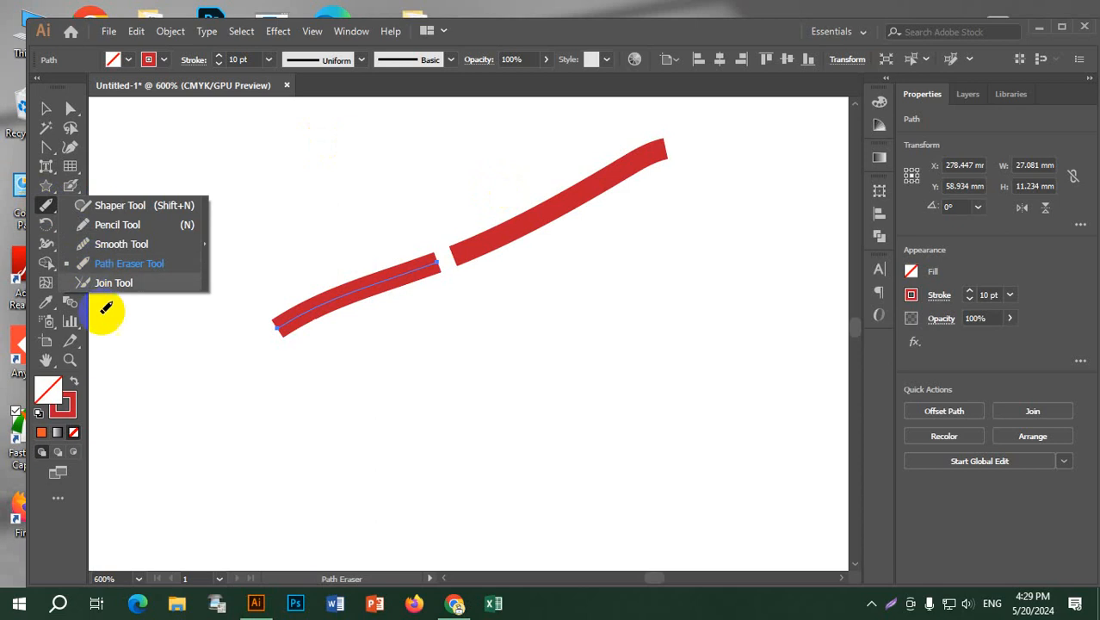
{"action": "left_click", "coordinate": [122, 284]}
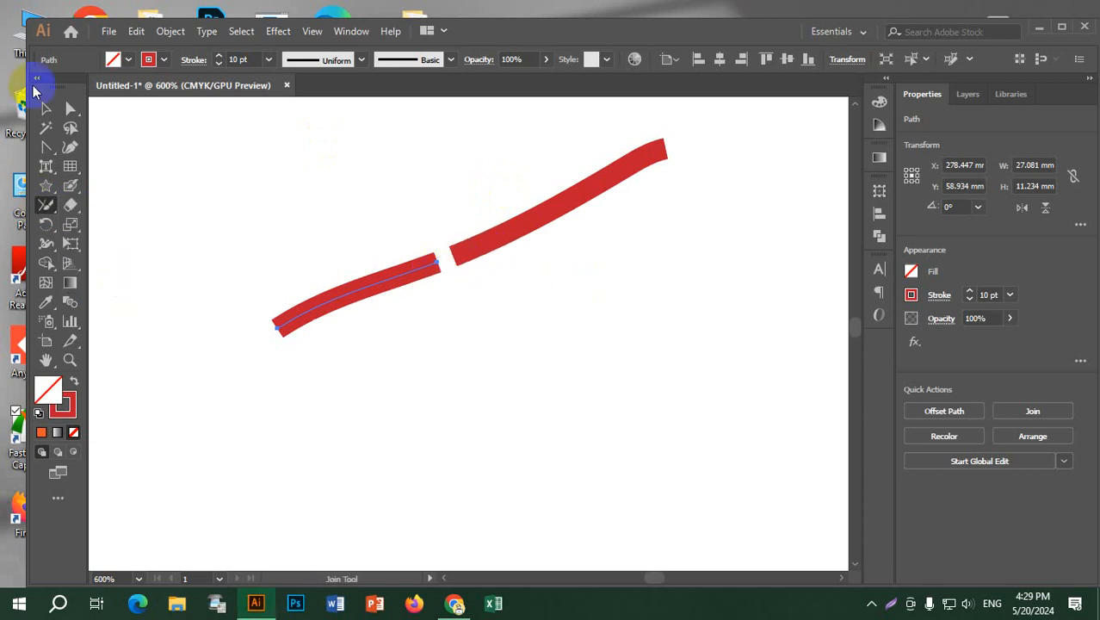
{"action": "left_click", "coordinate": [43, 109]}
{"action": "left_click_drag", "start_coordinate": [351, 196], "coordinate": [560, 333]}
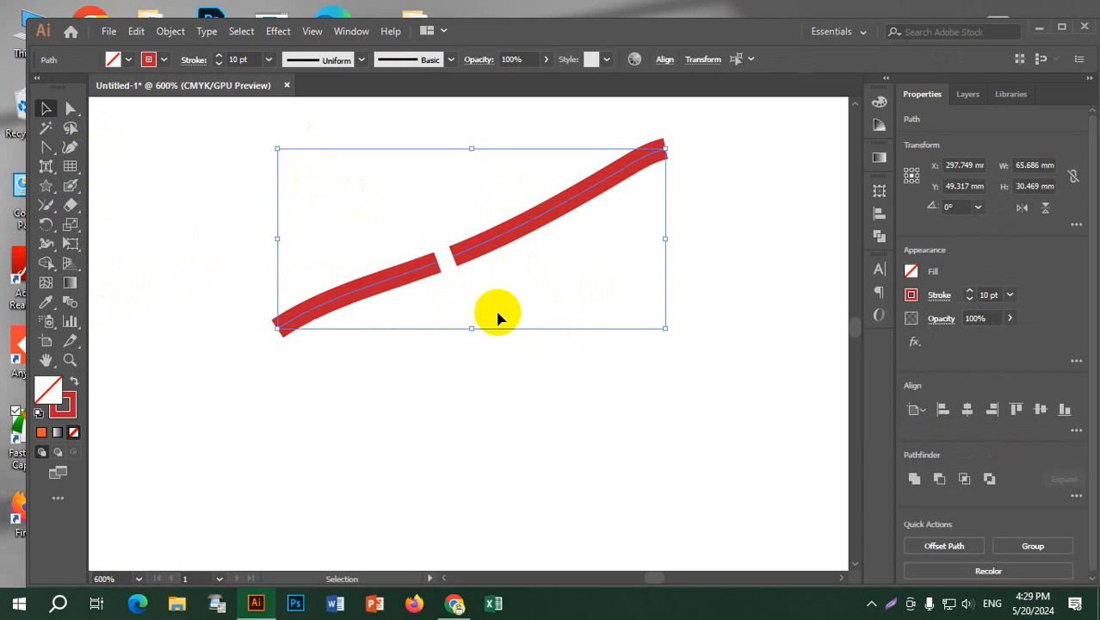
{"action": "left_click", "coordinate": [46, 207]}
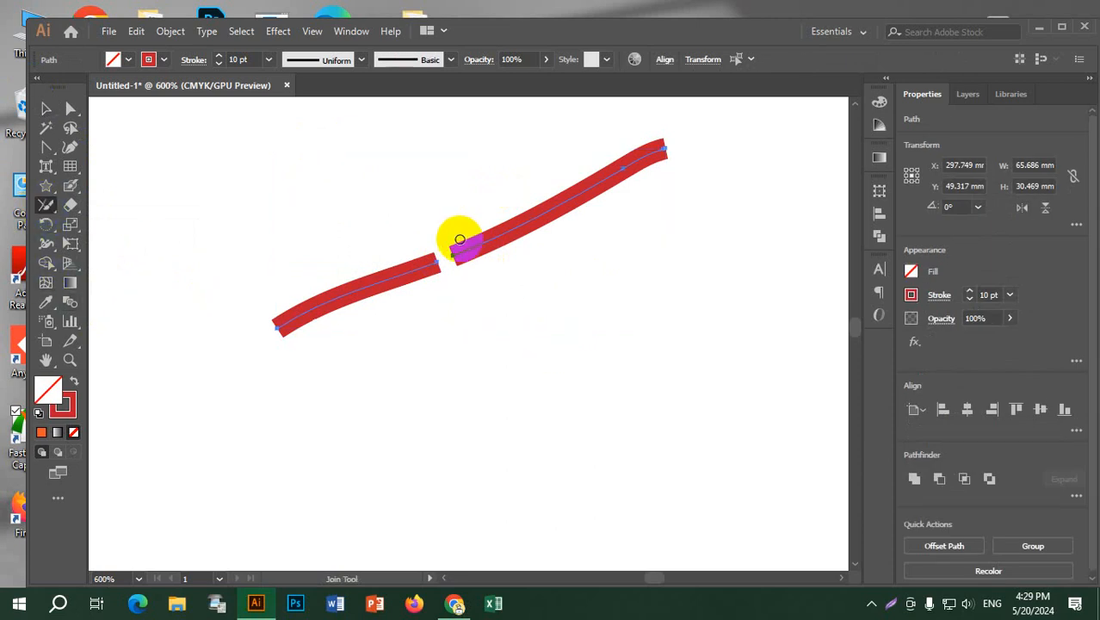
{"action": "mouse_move", "coordinate": [435, 261]}
{"action": "left_mouse_down"}
{"action": "mouse_move", "coordinate": [455, 253]}
{"action": "mouse_move", "coordinate": [422, 276]}
{"action": "left_mouse_up"}
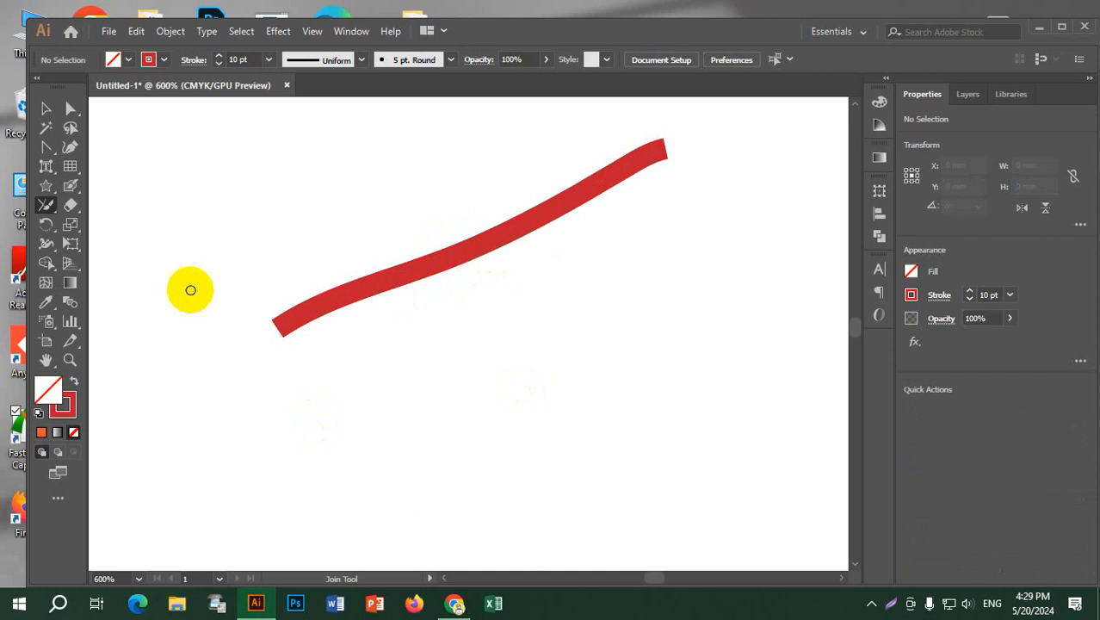
Step: Erase two gaps across the red stroke with the Eraser Tool, splitting it into three segments
{"action": "left_click", "coordinate": [44, 212]}
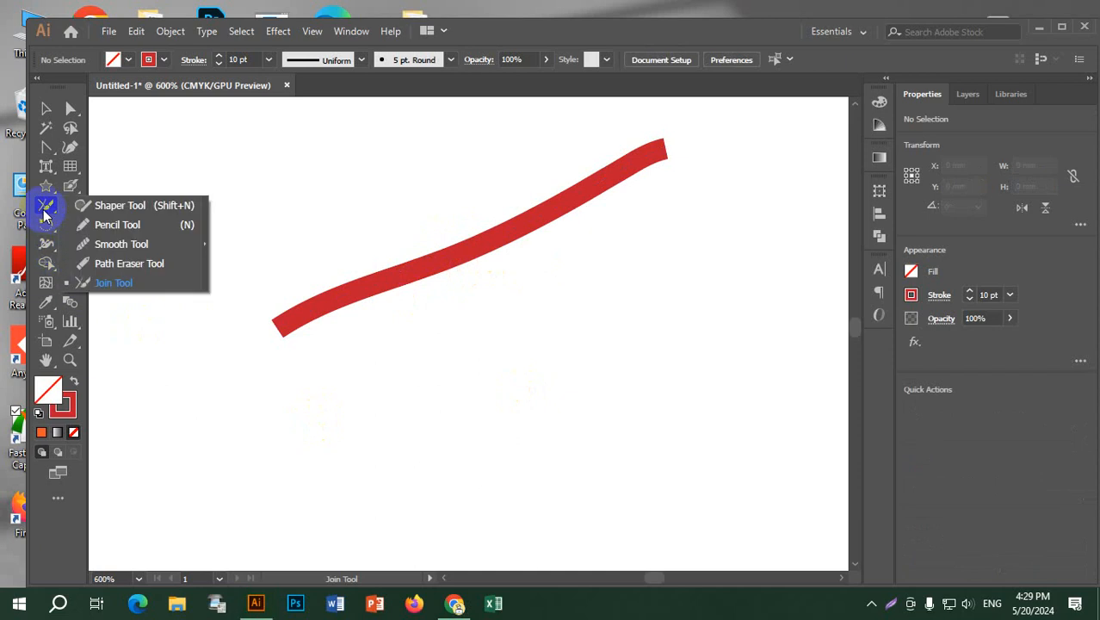
{"action": "left_click", "coordinate": [69, 205]}
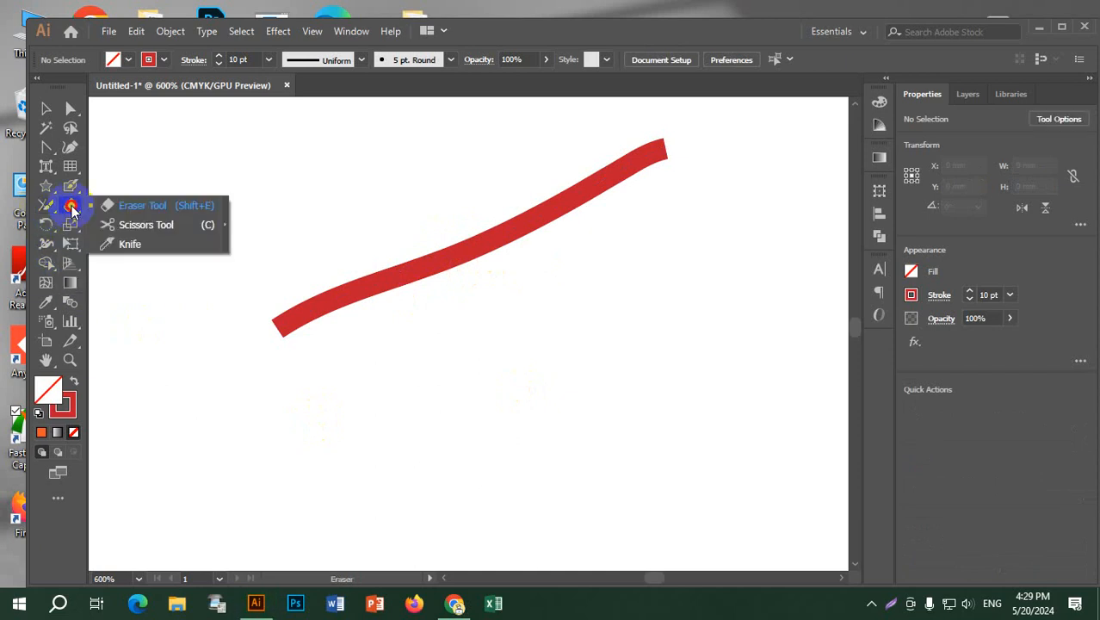
{"action": "left_click", "coordinate": [148, 210]}
{"action": "left_click_drag", "start_coordinate": [368, 300], "coordinate": [342, 241]}
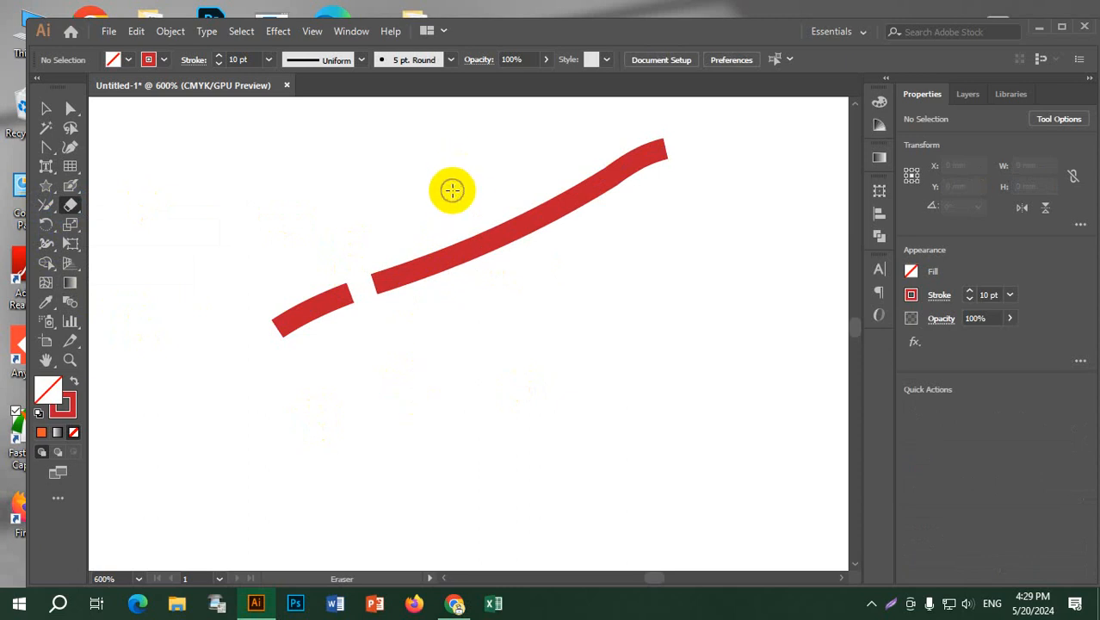
{"action": "left_click_drag", "start_coordinate": [524, 179], "coordinate": [570, 266]}
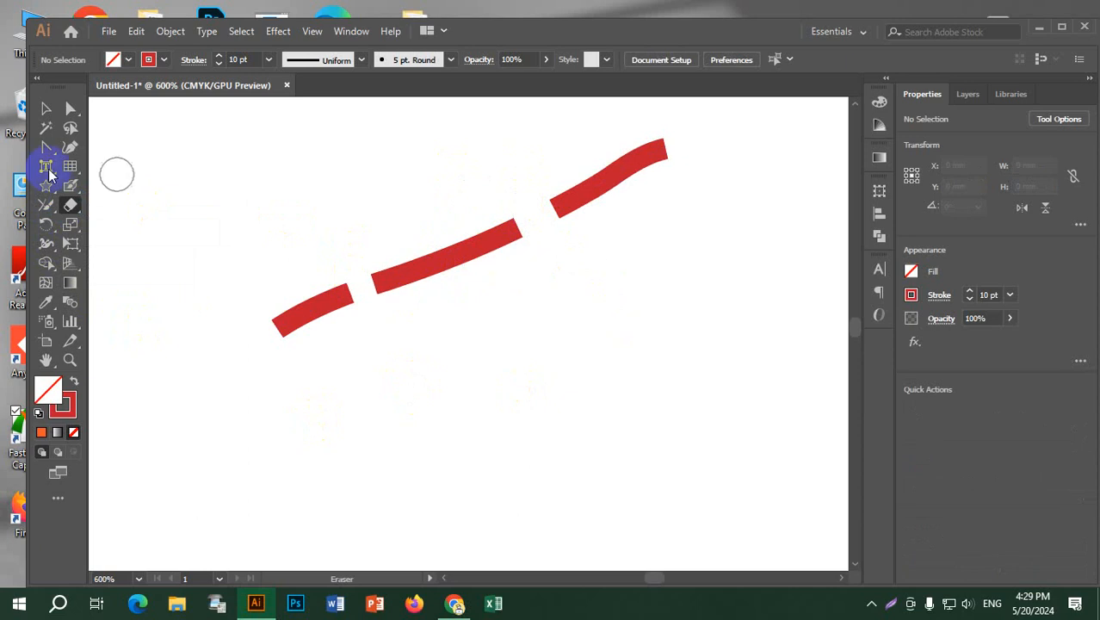
Step: Cut the middle red segment with the Scissors Tool and move its short upper piece away, down and to the right
{"action": "right_click", "coordinate": [69, 207]}
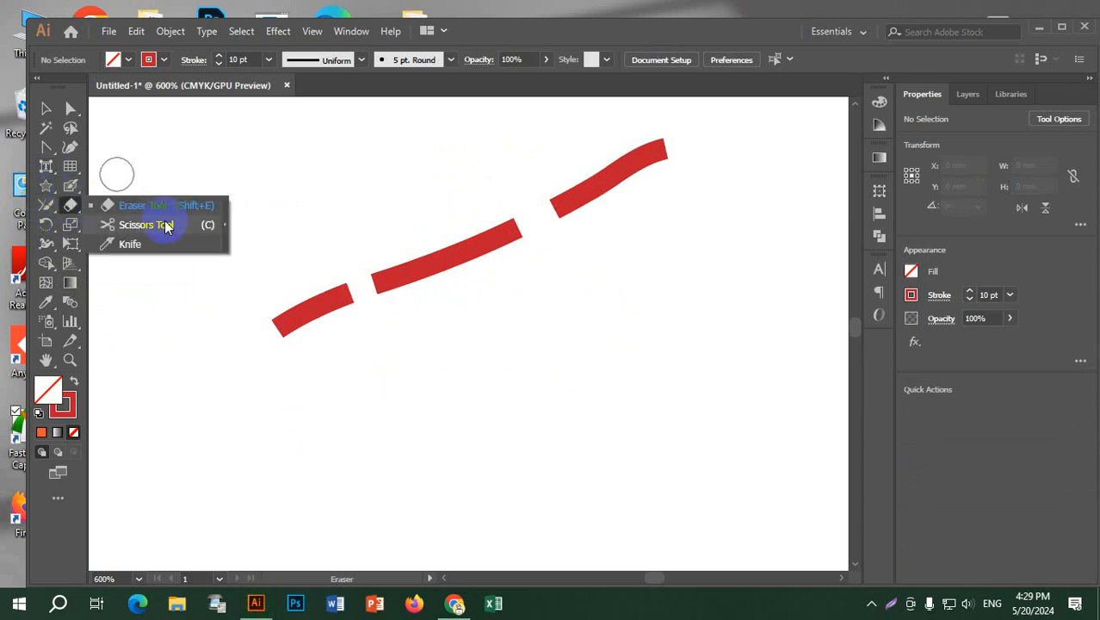
{"action": "left_click", "coordinate": [162, 220]}
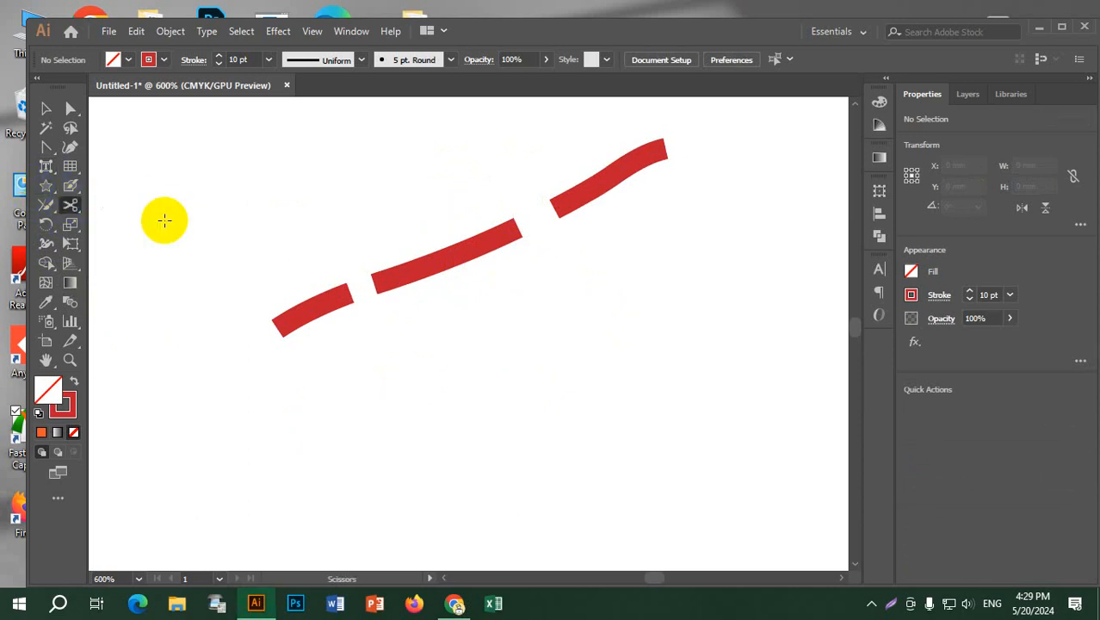
{"action": "left_click", "coordinate": [469, 249]}
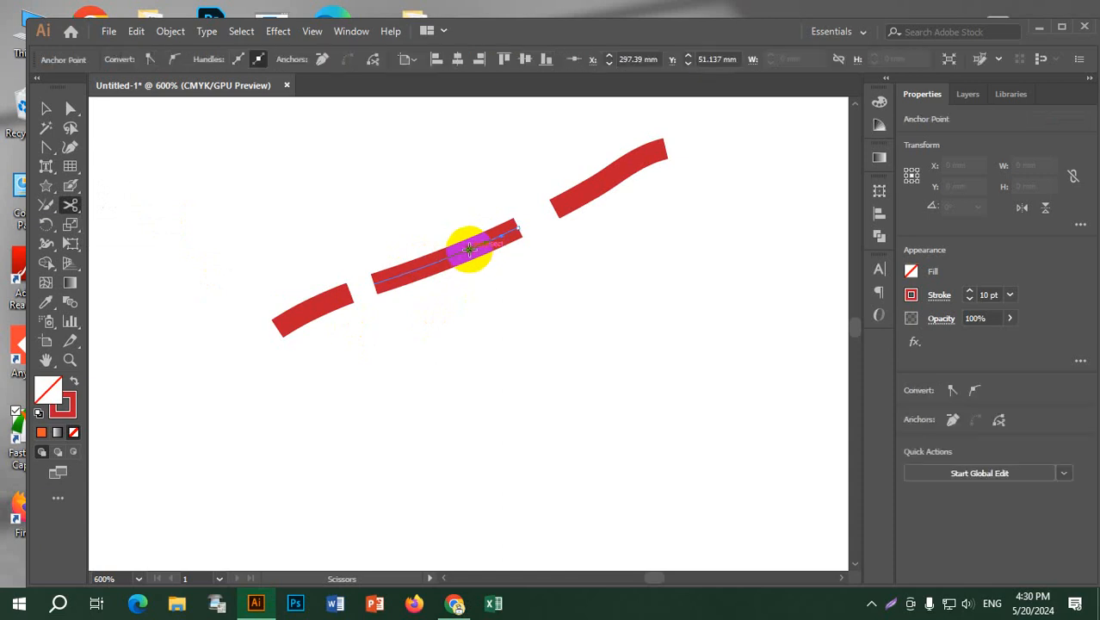
{"action": "left_click", "coordinate": [45, 109]}
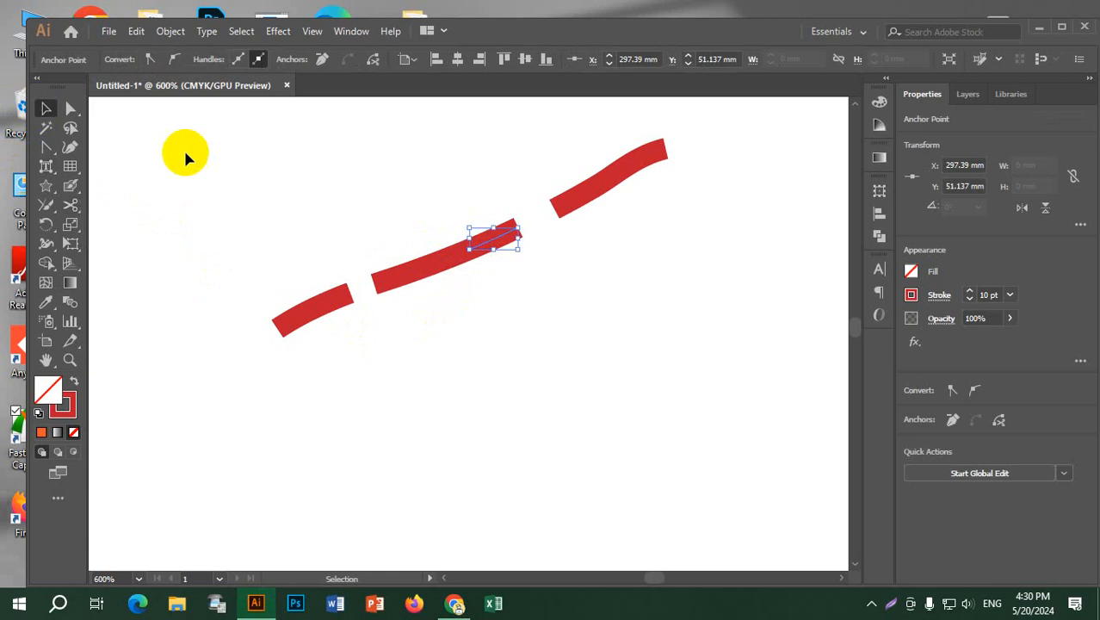
{"action": "left_click_drag", "start_coordinate": [492, 235], "coordinate": [549, 319]}
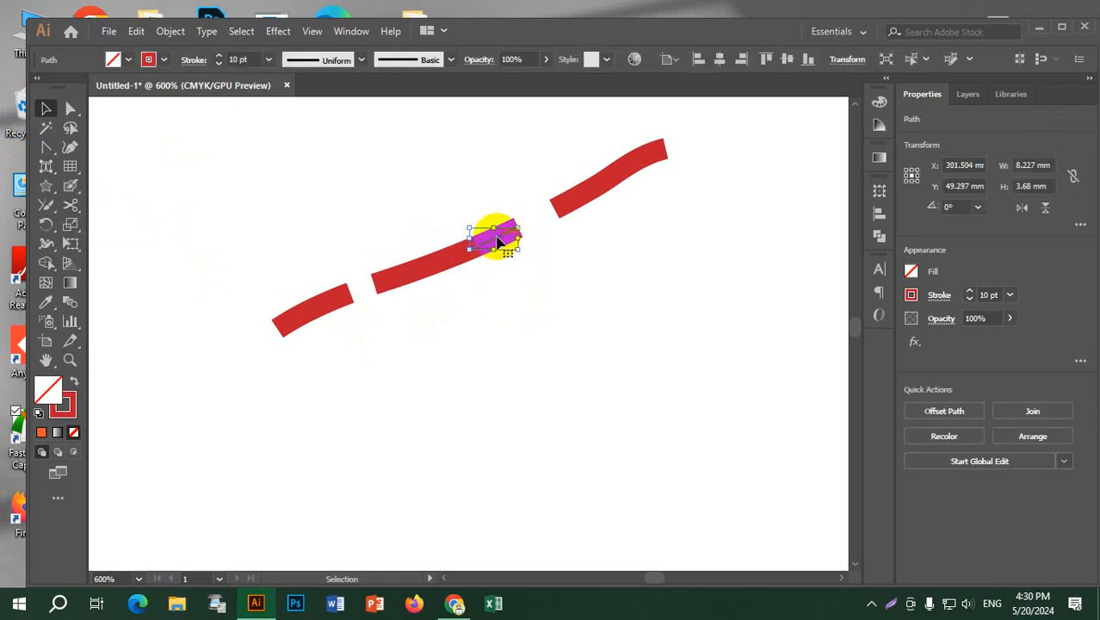
{"action": "left_click_drag", "start_coordinate": [496, 245], "coordinate": [563, 318]}
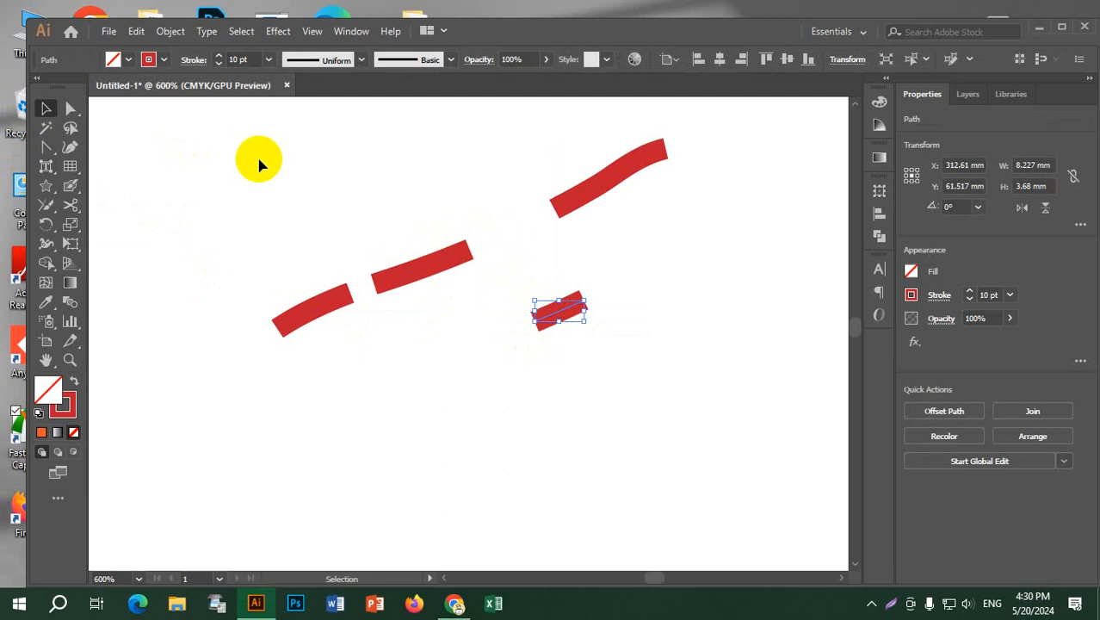
Step: Try to slice across the remaining middle red segment with the Knife, and return to the Selection Tool
{"action": "left_click", "coordinate": [74, 209]}
{"action": "left_click", "coordinate": [144, 244]}
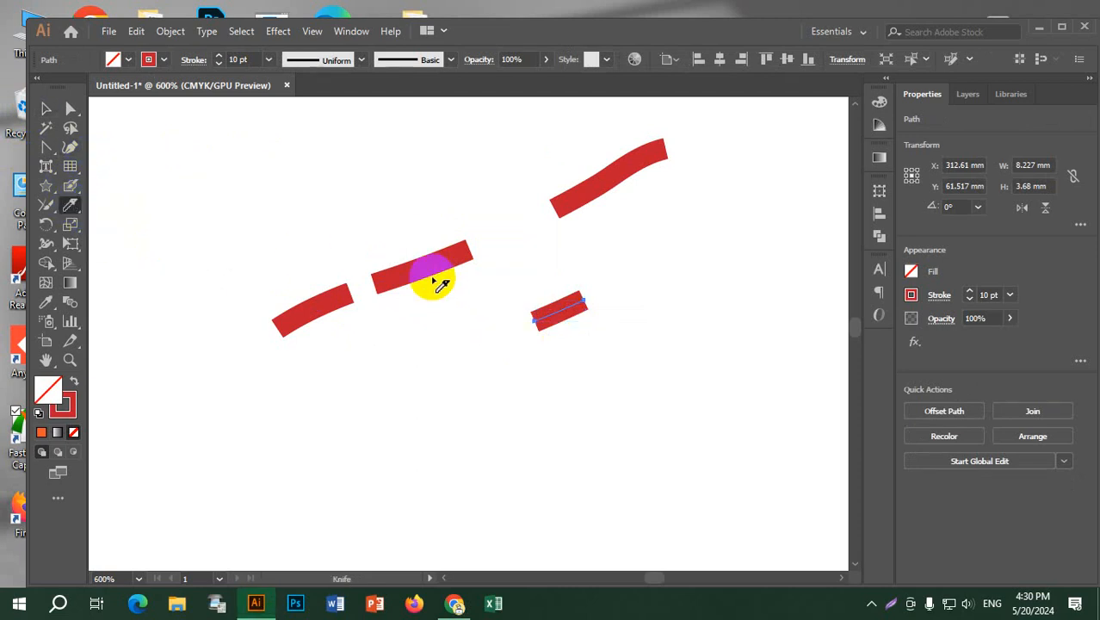
{"action": "left_click_drag", "start_coordinate": [415, 222], "coordinate": [454, 386]}
{"action": "left_click", "coordinate": [58, 109]}
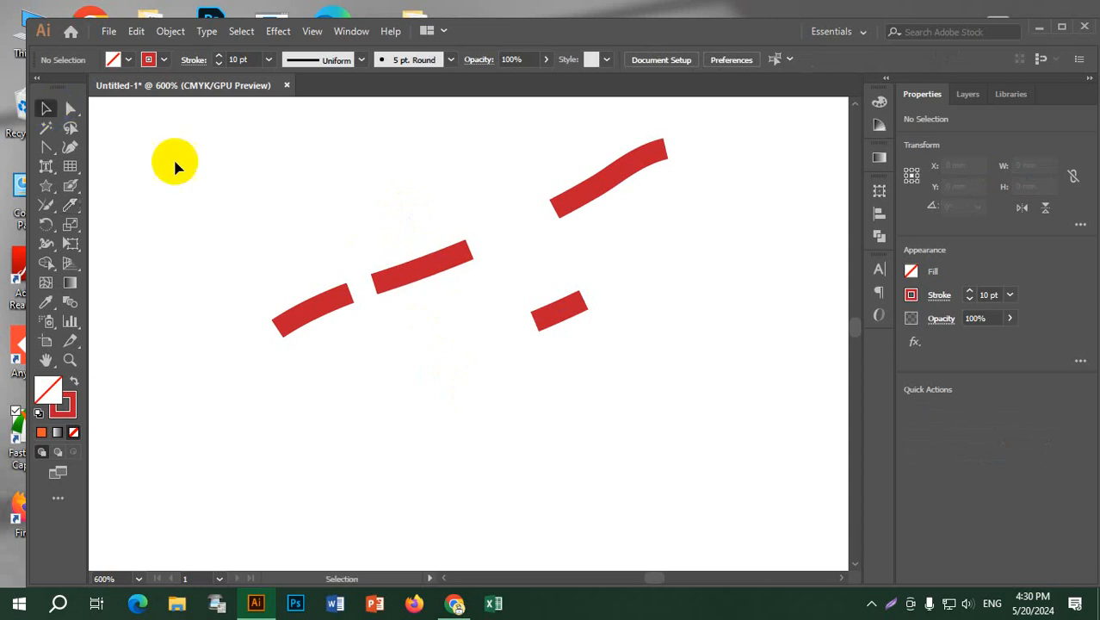
Step: Try again to cut the middle red segment with the Knife, drawing several downward strokes across it
{"action": "left_click", "coordinate": [436, 262]}
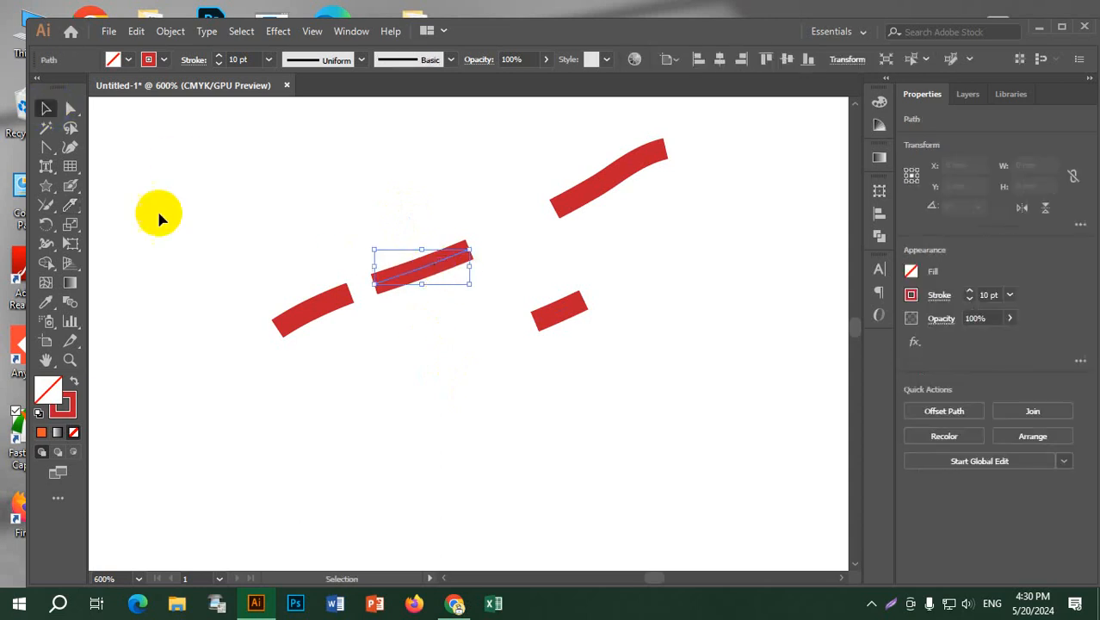
{"action": "left_click", "coordinate": [71, 205]}
{"action": "left_click_drag", "start_coordinate": [407, 228], "coordinate": [493, 440]}
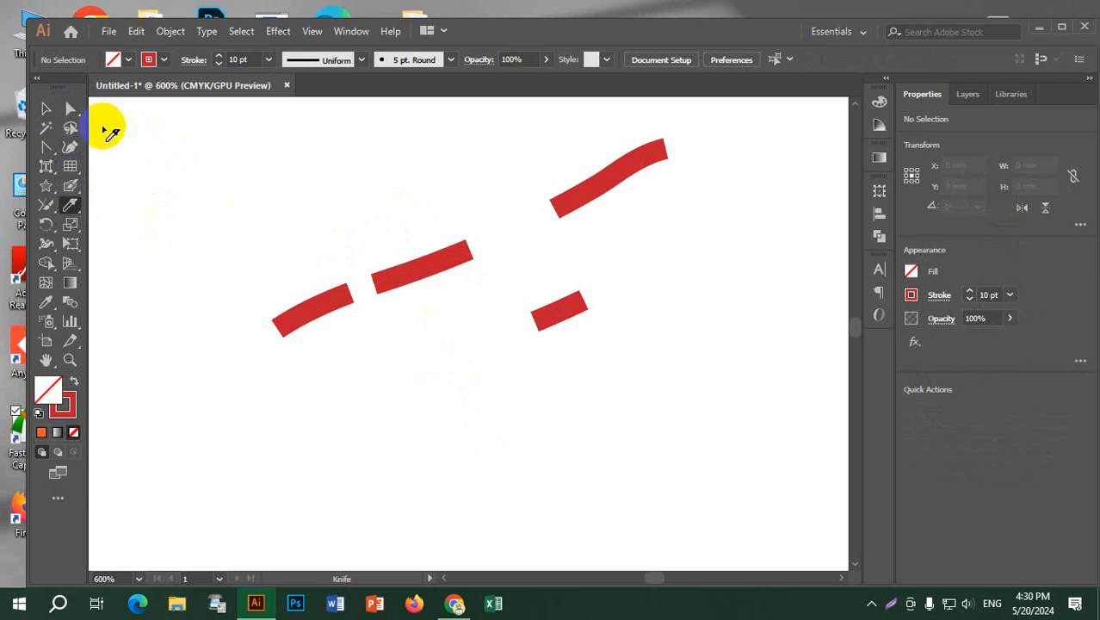
{"action": "left_click", "coordinate": [45, 108]}
{"action": "left_click", "coordinate": [423, 272]}
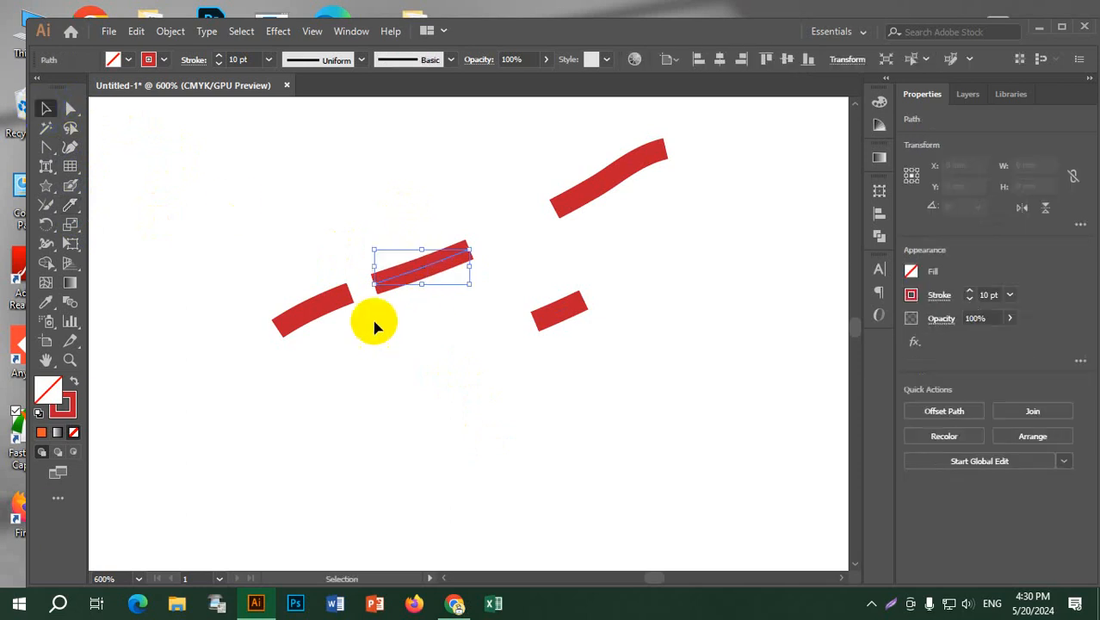
{"action": "left_click", "coordinate": [71, 205]}
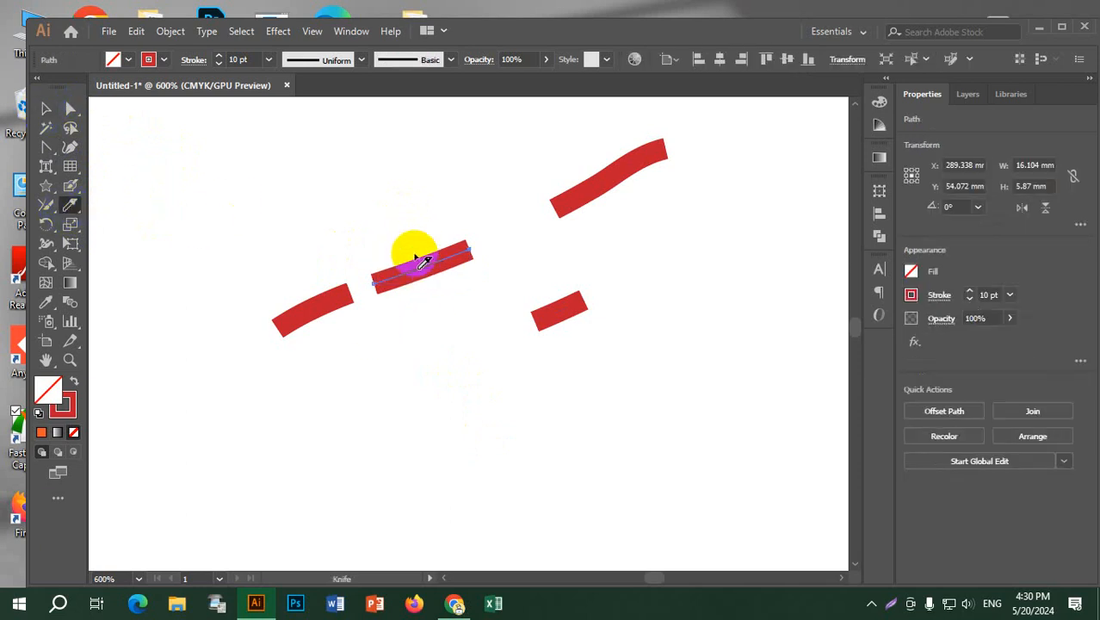
{"action": "left_click_drag", "start_coordinate": [422, 260], "coordinate": [437, 319]}
{"action": "left_click_drag", "start_coordinate": [437, 253], "coordinate": [435, 282]}
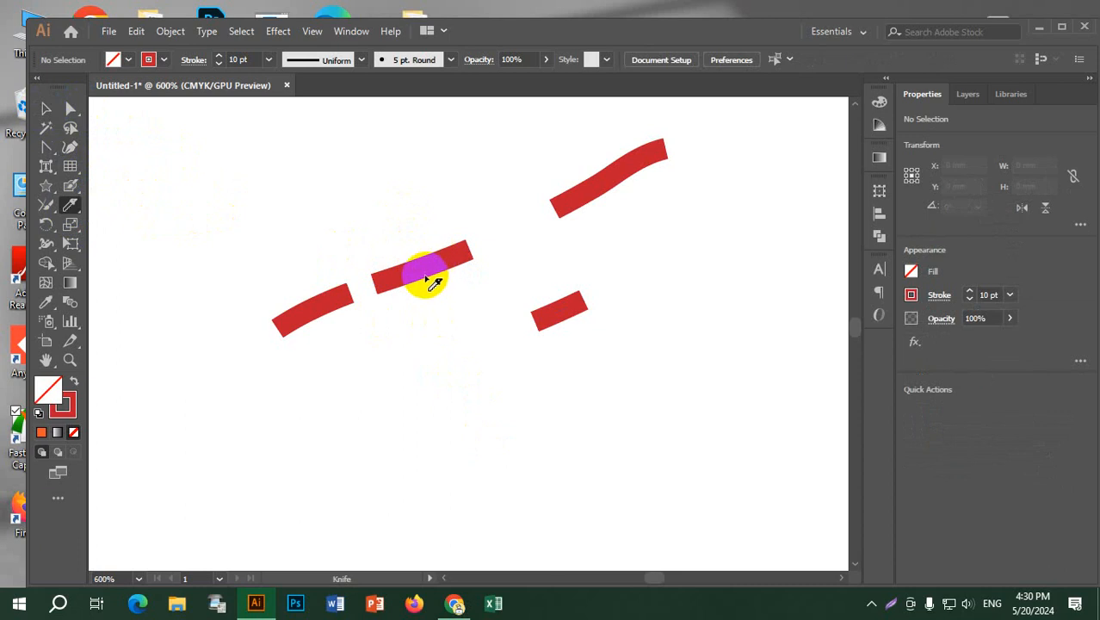
Step: Select all the strokes and lines on the artboard and delete them
{"action": "scroll", "coordinate": [425, 332], "scroll_direction": "down", "scroll_amount": 6}
{"action": "scroll", "coordinate": [380, 355], "scroll_direction": "up", "scroll_amount": 2}
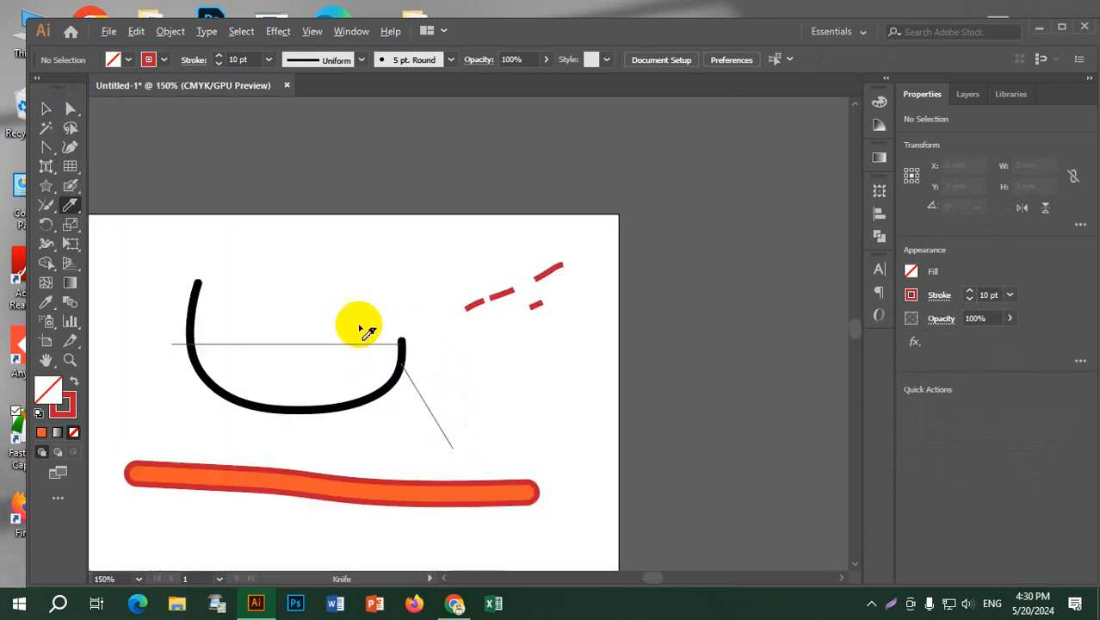
{"action": "left_click", "coordinate": [46, 108]}
{"action": "left_click_drag", "start_coordinate": [148, 236], "coordinate": [616, 547]}
{"action": "key", "text": "Delete"}
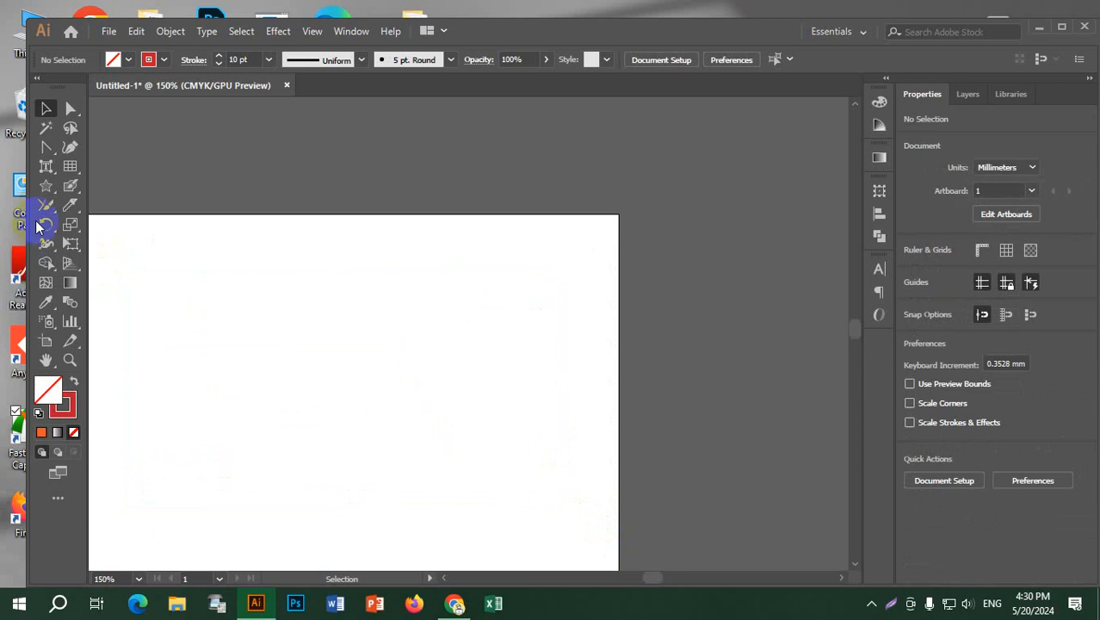
Step: Draw a seven-pointed star about 133 mm wide on the empty artboard and fill it with dark blue
{"action": "left_click_drag", "start_coordinate": [48, 189], "coordinate": [95, 265]}
{"action": "left_click_drag", "start_coordinate": [362, 336], "coordinate": [435, 399]}
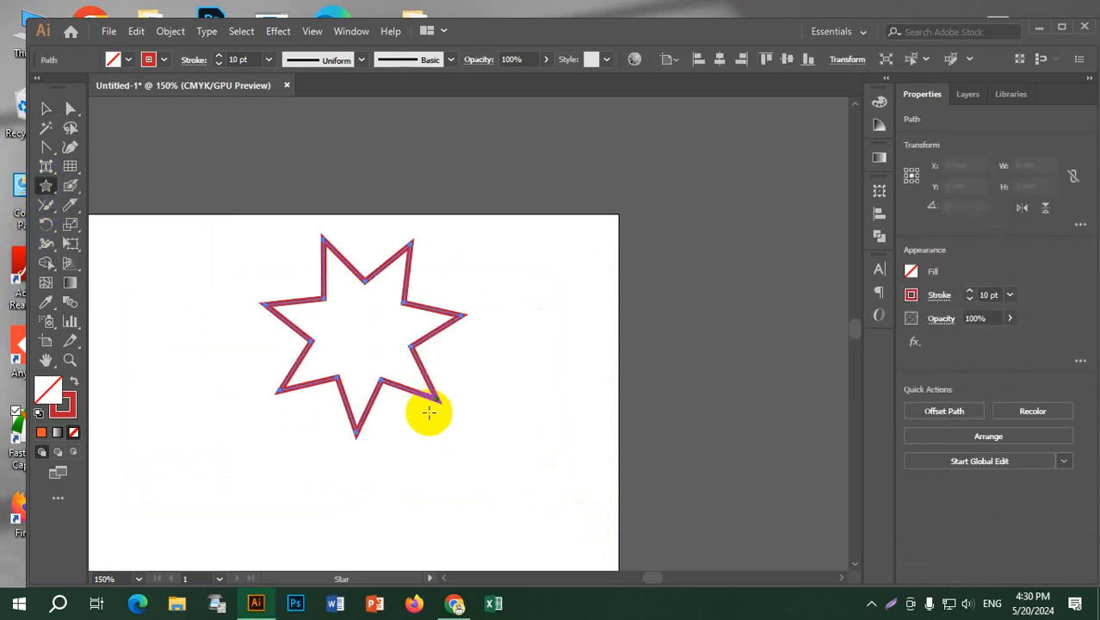
{"action": "left_click", "coordinate": [118, 60]}
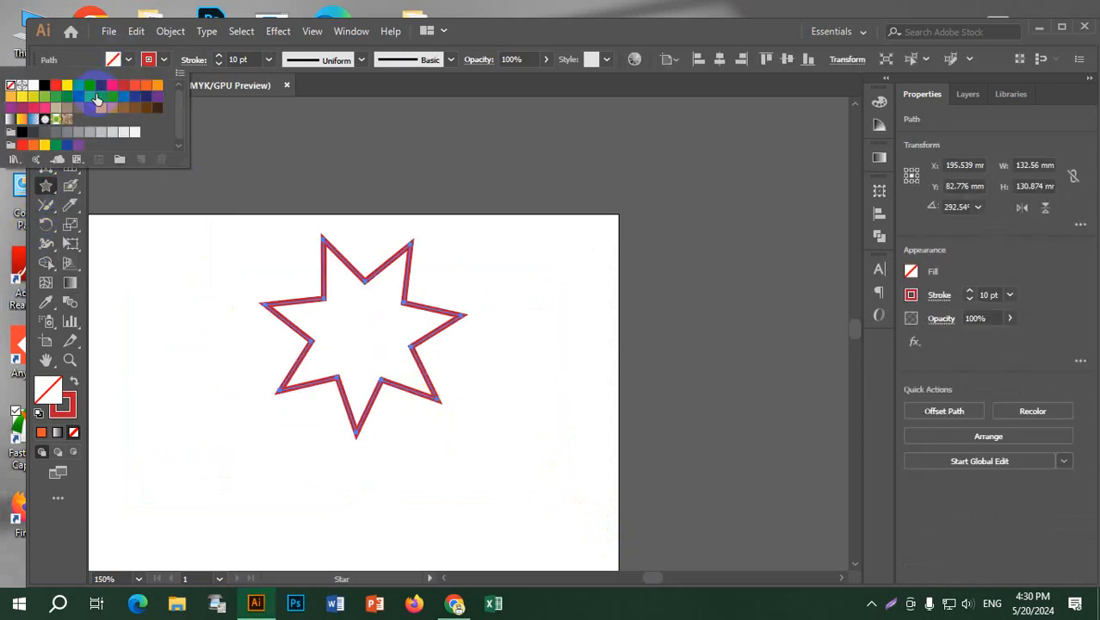
{"action": "left_click", "coordinate": [101, 88]}
{"action": "left_click", "coordinate": [123, 60]}
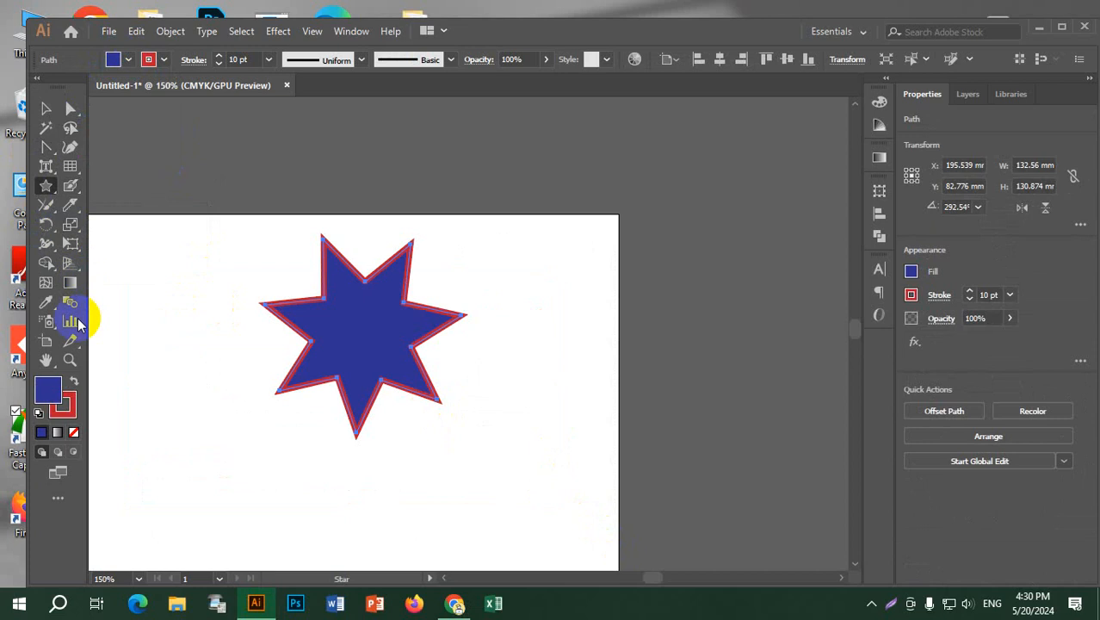
Step: Slice the blue star horizontally through its middle with the Knife, from the left inner corner to the right one
{"action": "left_click", "coordinate": [72, 212]}
{"action": "left_click_drag", "start_coordinate": [191, 341], "coordinate": [568, 356]}
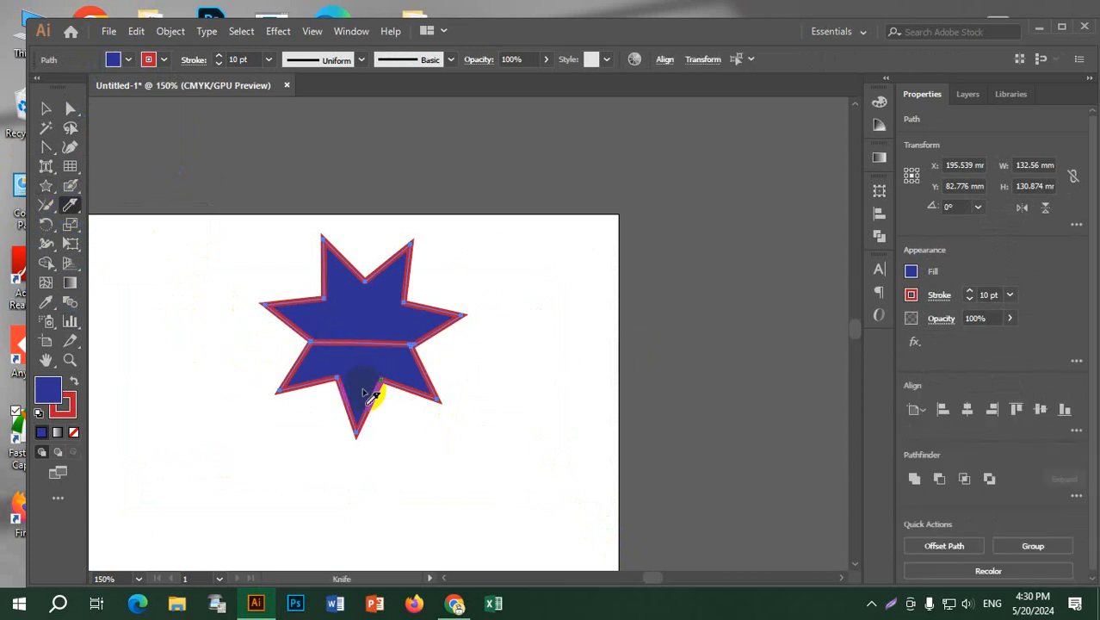
{"action": "scroll", "coordinate": [366, 394], "scroll_direction": "up", "scroll_amount": 3}
{"action": "scroll", "coordinate": [507, 288], "scroll_direction": "down", "scroll_amount": 2}
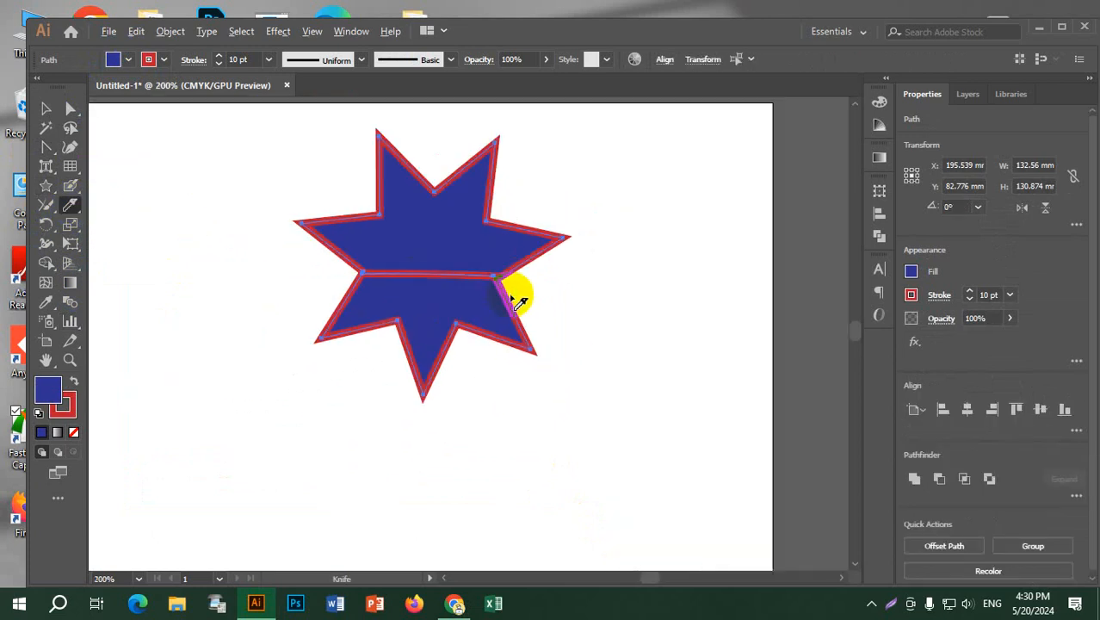
{"action": "scroll", "coordinate": [516, 299], "scroll_direction": "up", "scroll_amount": 1}
{"action": "left_click_drag", "start_coordinate": [517, 300], "coordinate": [519, 302]}
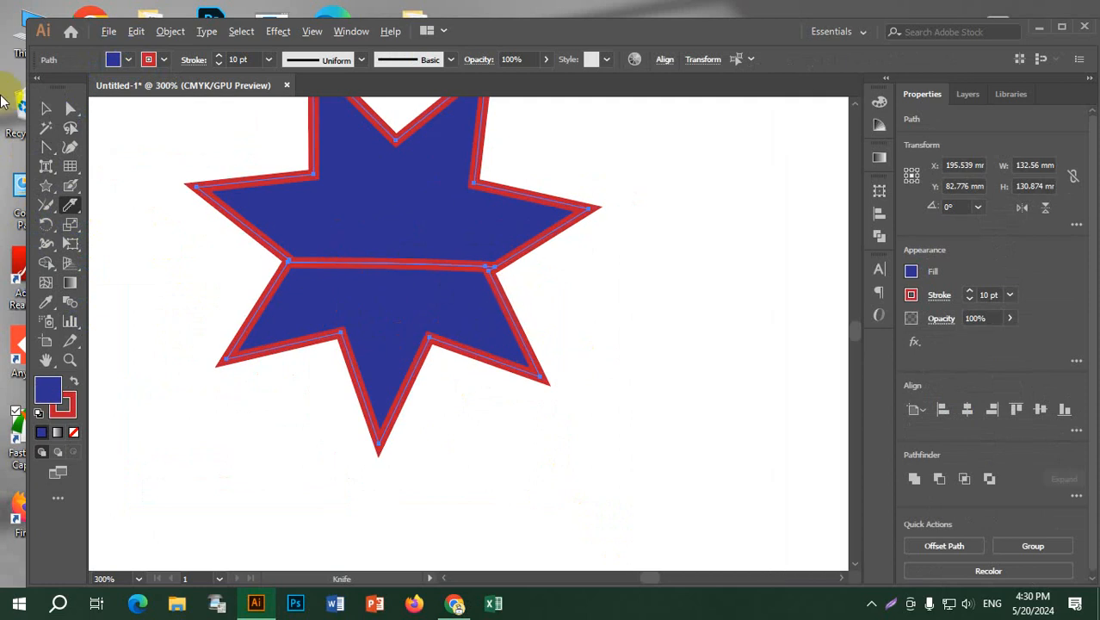
Step: Separate the star's halves by moving the lower half down and the upper half slightly up
{"action": "left_click", "coordinate": [46, 109]}
{"action": "left_click", "coordinate": [452, 246]}
{"action": "left_click", "coordinate": [621, 322]}
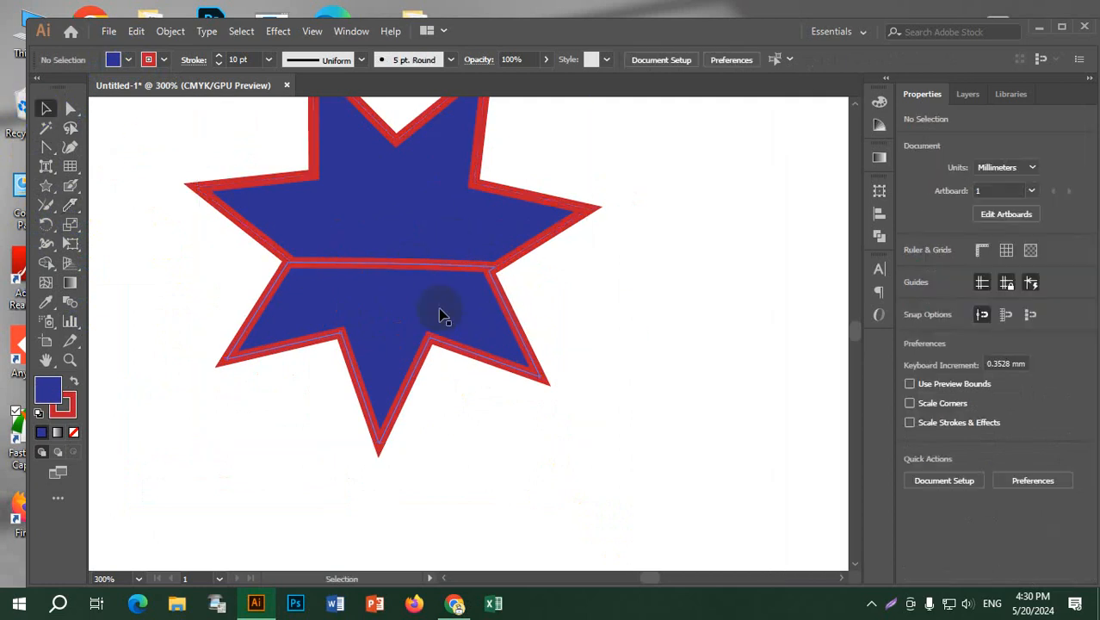
{"action": "left_click_drag", "start_coordinate": [441, 311], "coordinate": [442, 400]}
{"action": "left_click_drag", "start_coordinate": [443, 225], "coordinate": [445, 211]}
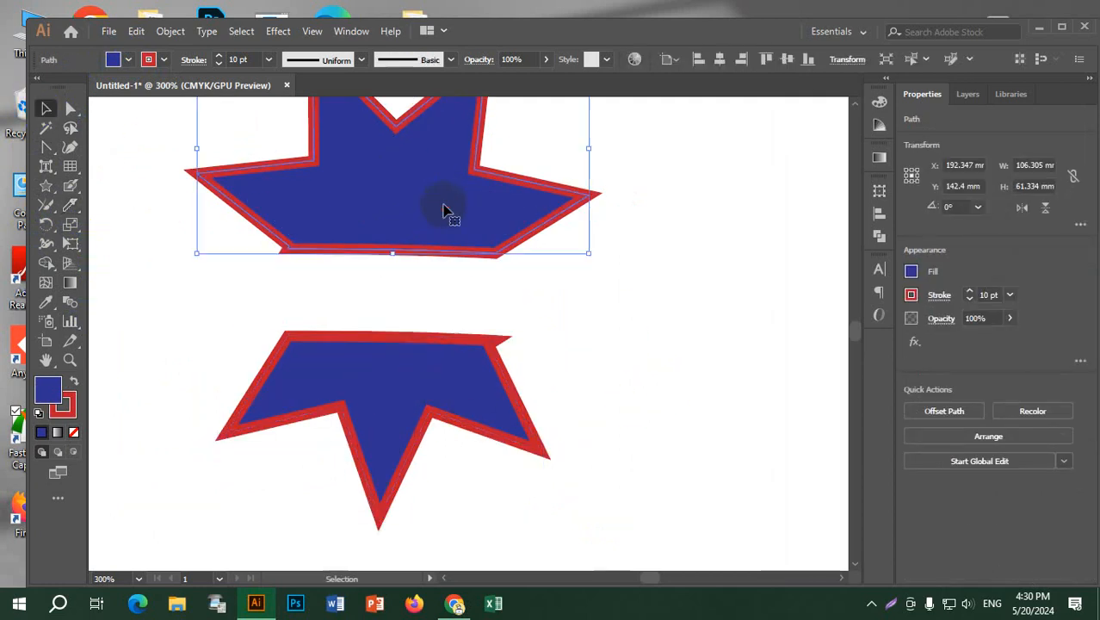
{"action": "scroll", "coordinate": [558, 370], "scroll_direction": "down", "scroll_amount": 1}
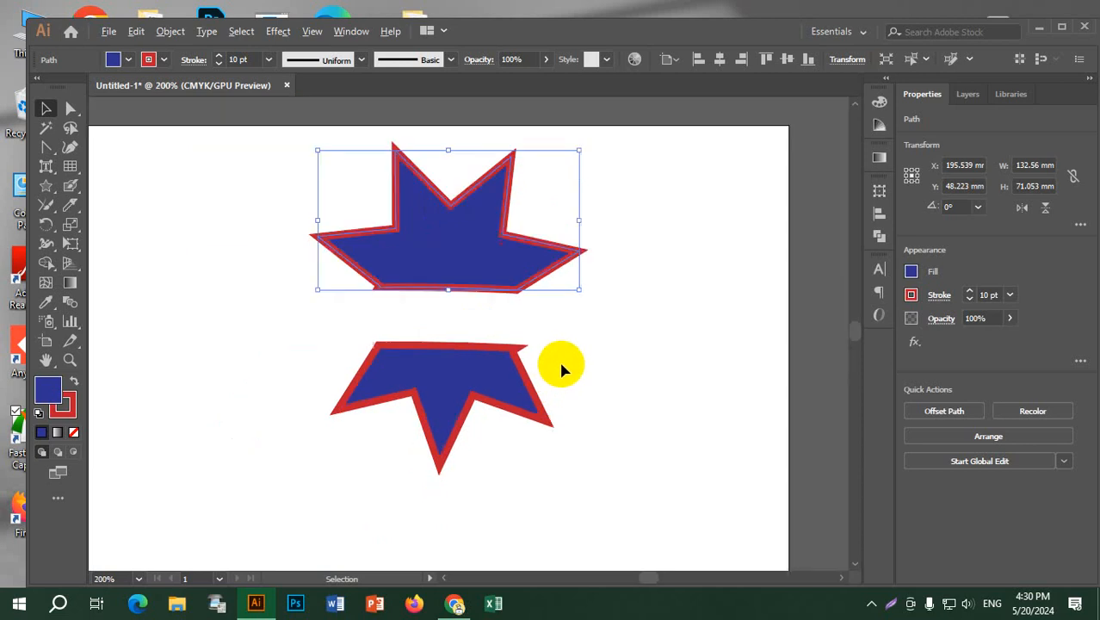
Step: Erase a diagonal strip across the star's upper half with the Eraser Tool, from its left inner corner to the bottom edge
{"action": "left_click", "coordinate": [73, 206]}
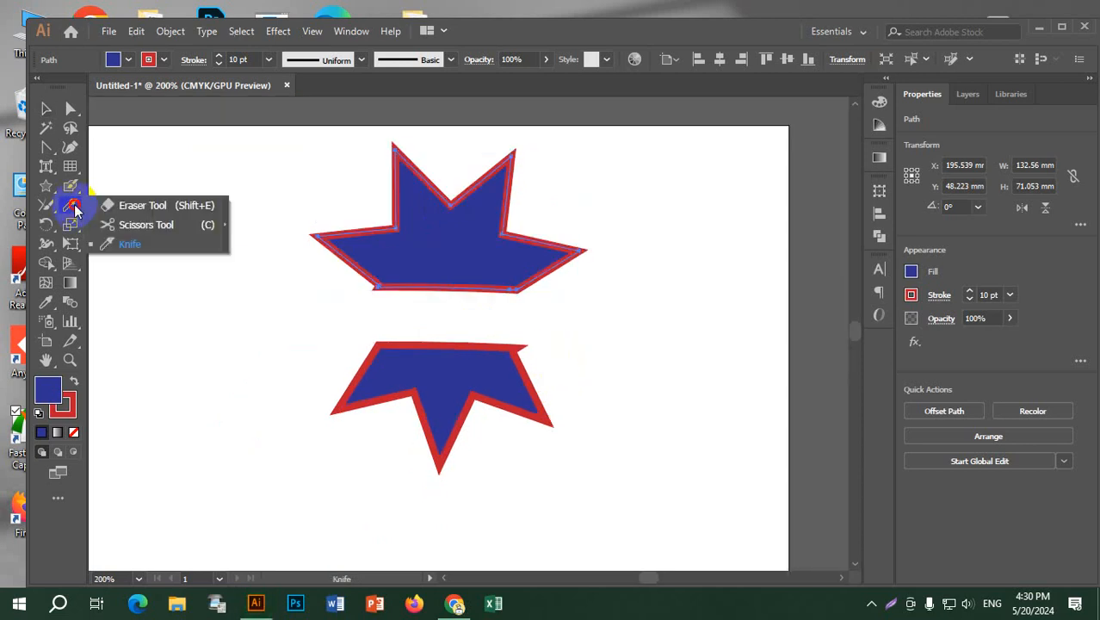
{"action": "left_click", "coordinate": [161, 207]}
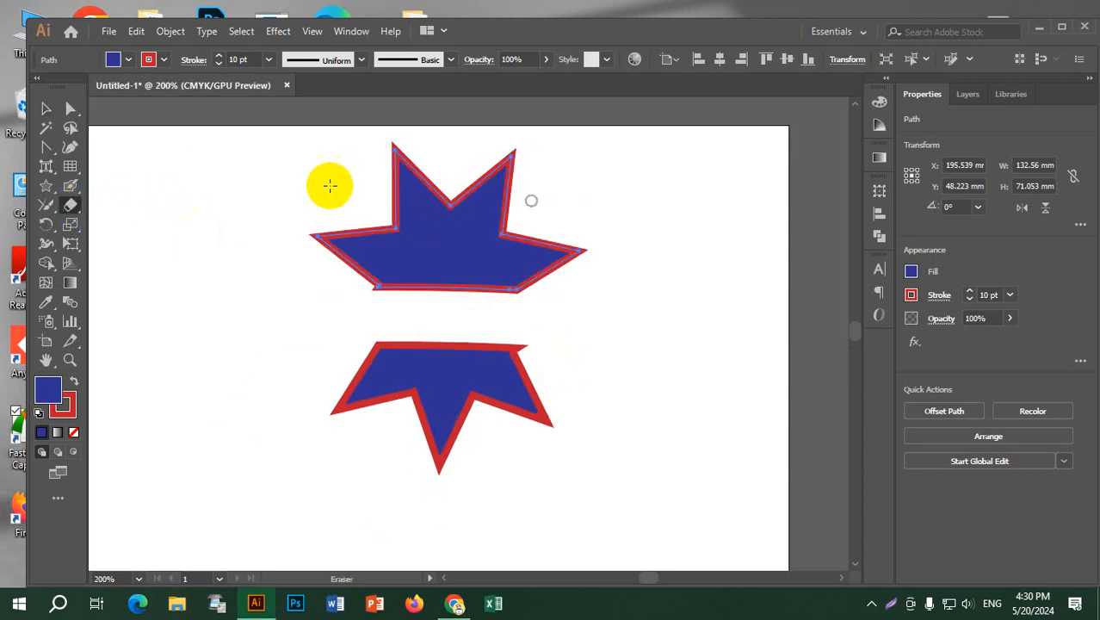
{"action": "left_click_drag", "start_coordinate": [395, 223], "coordinate": [507, 308]}
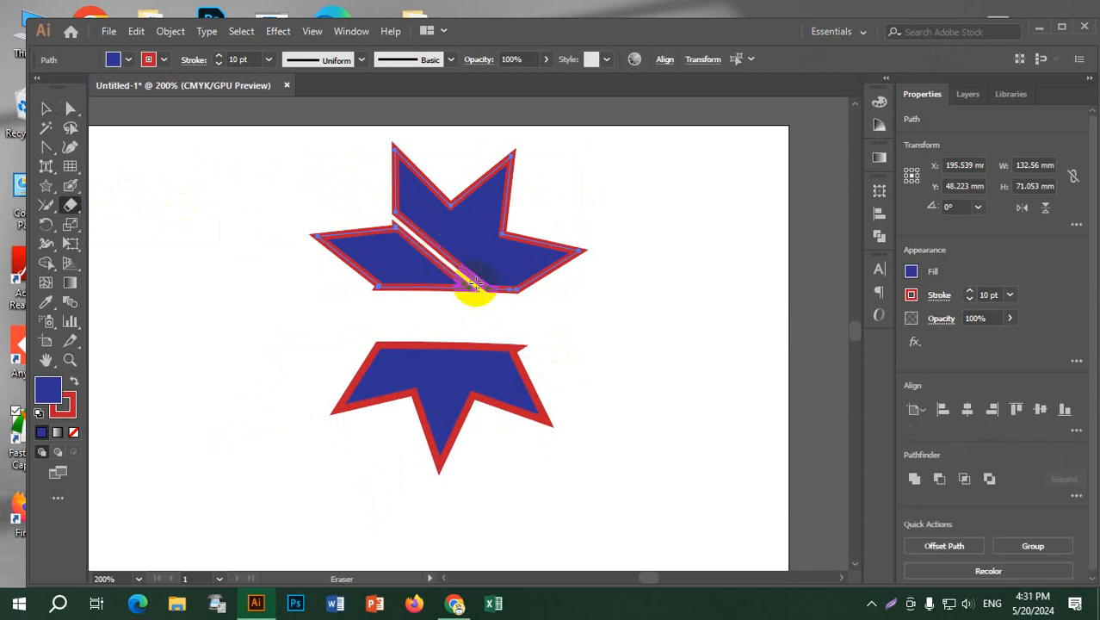
{"action": "left_click_drag", "start_coordinate": [391, 221], "coordinate": [466, 287]}
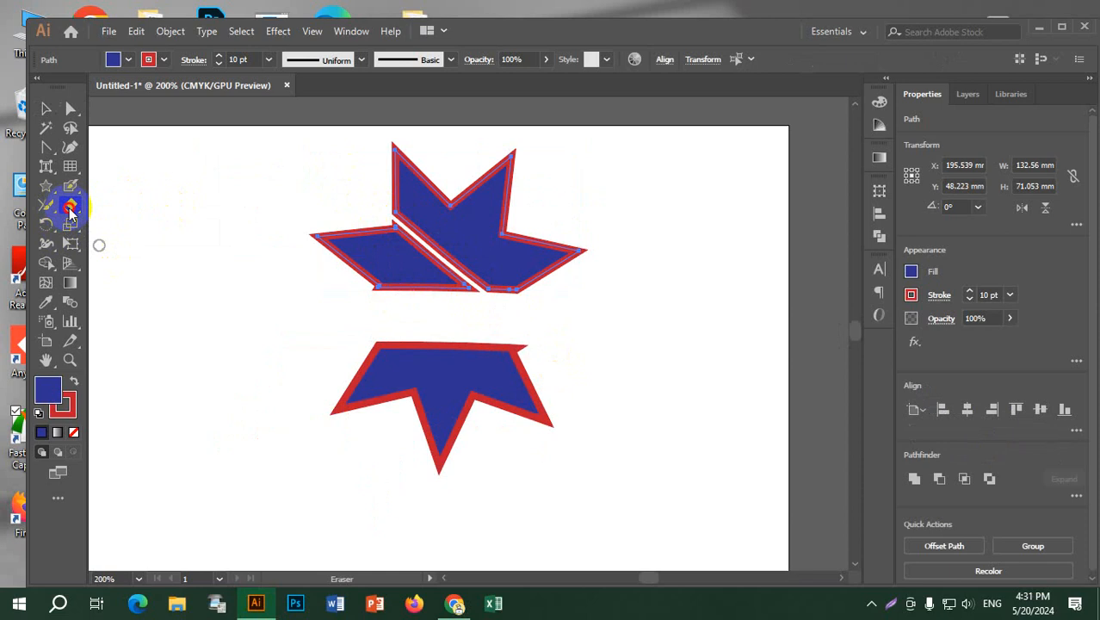
Step: Slice the upper star pieces with a slanted Knife stroke and move the lower right piece away to the right
{"action": "left_click_drag", "start_coordinate": [69, 211], "coordinate": [150, 249]}
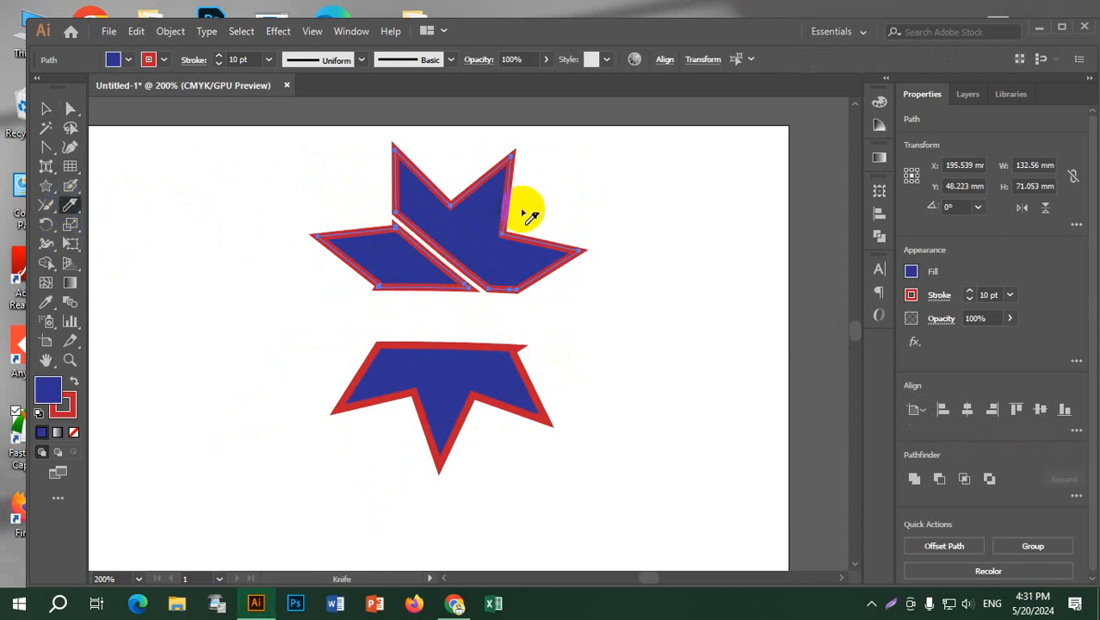
{"action": "mouse_move", "coordinate": [553, 192]}
{"action": "left_mouse_down"}
{"action": "mouse_move", "coordinate": [513, 221]}
{"action": "mouse_move", "coordinate": [301, 284]}
{"action": "left_mouse_up"}
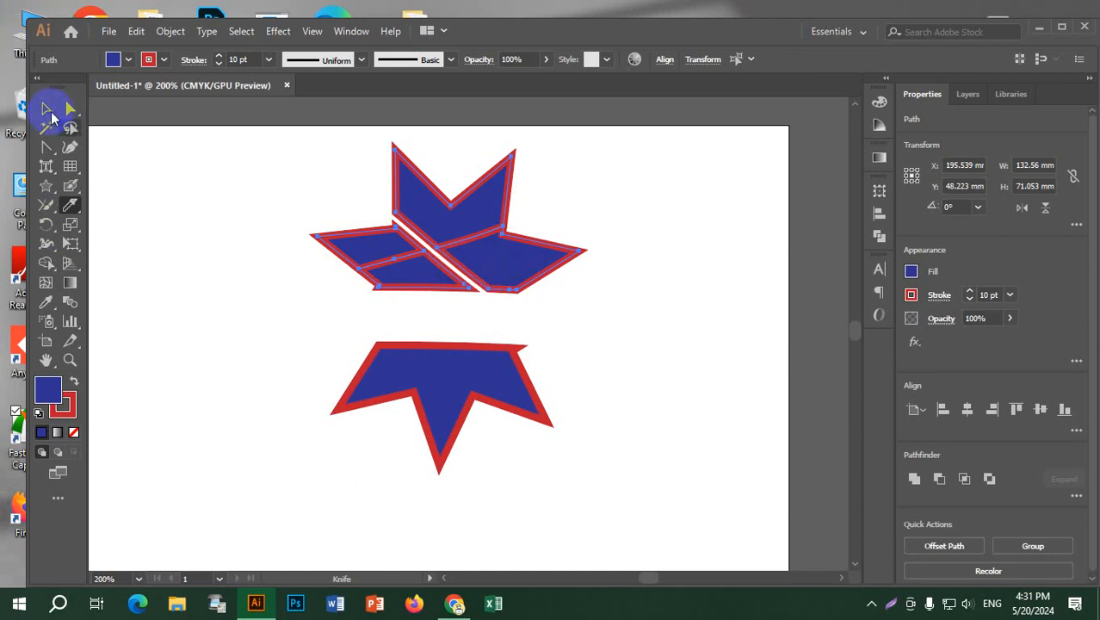
{"action": "left_click", "coordinate": [47, 110]}
{"action": "left_click", "coordinate": [496, 275]}
{"action": "left_click_drag", "start_coordinate": [496, 275], "coordinate": [594, 273]}
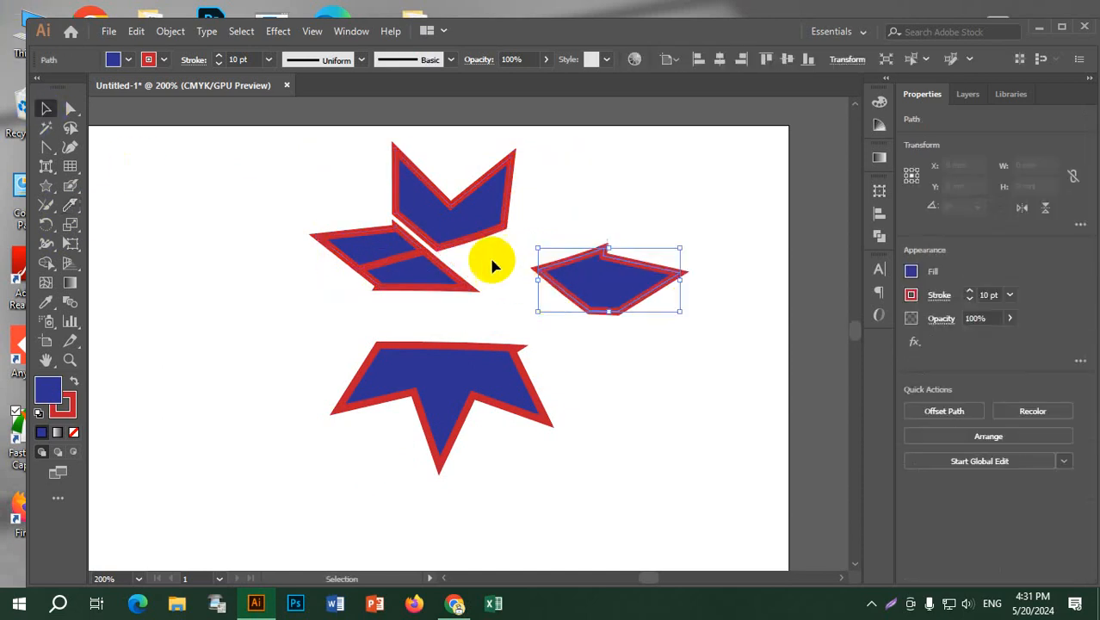
Step: Try to cut the top edge of the lower star half at its middle with the Scissors Tool
{"action": "left_click", "coordinate": [461, 359]}
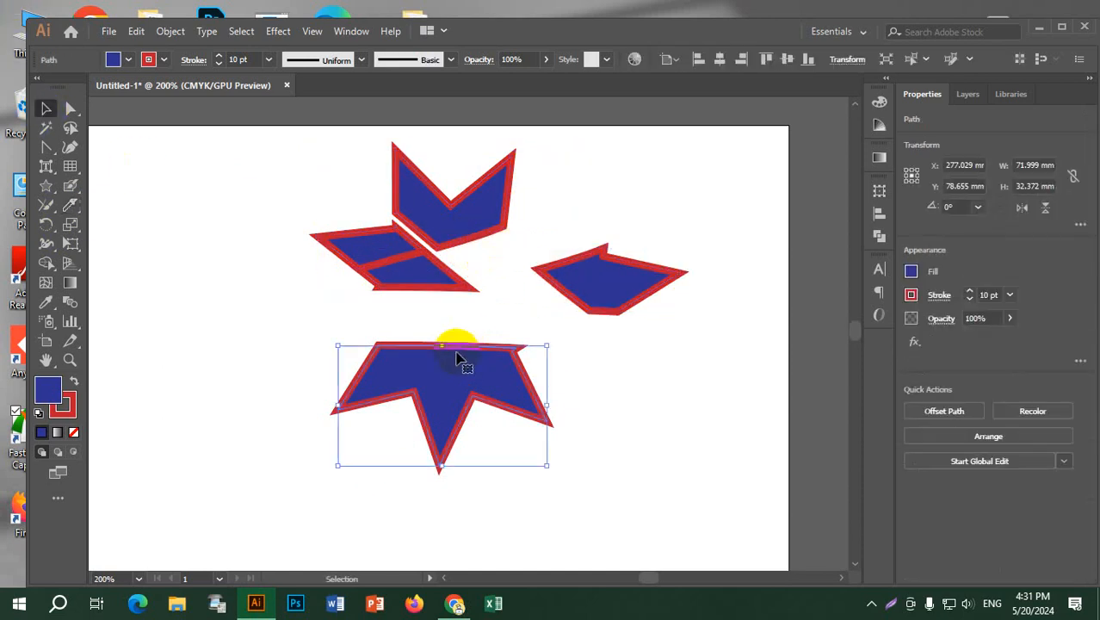
{"action": "left_click_drag", "start_coordinate": [79, 207], "coordinate": [162, 222]}
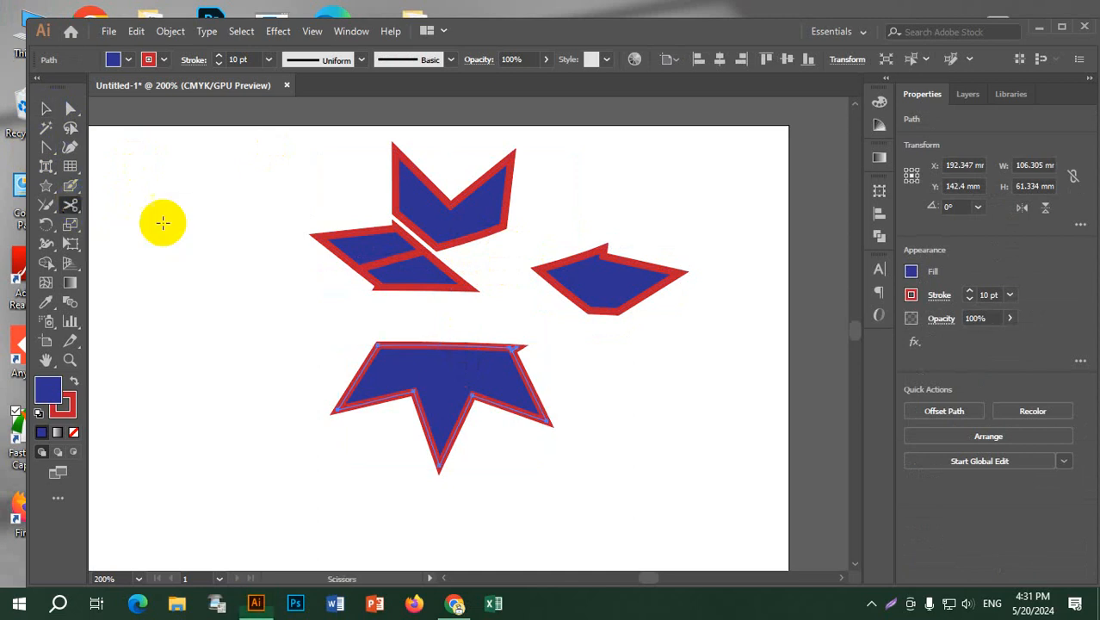
{"action": "left_click", "coordinate": [440, 348]}
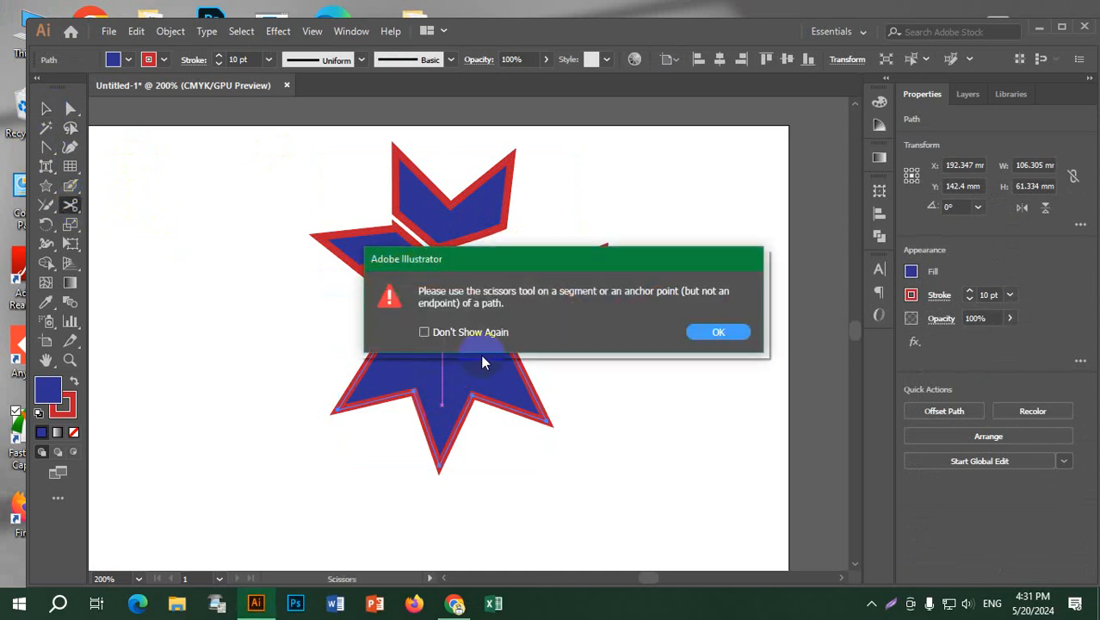
{"action": "left_click", "coordinate": [718, 332]}
Step: Cut the outline of the separated right piece at two points on its upper edges with the Scissors Tool and move that section up
{"action": "left_click", "coordinate": [568, 271]}
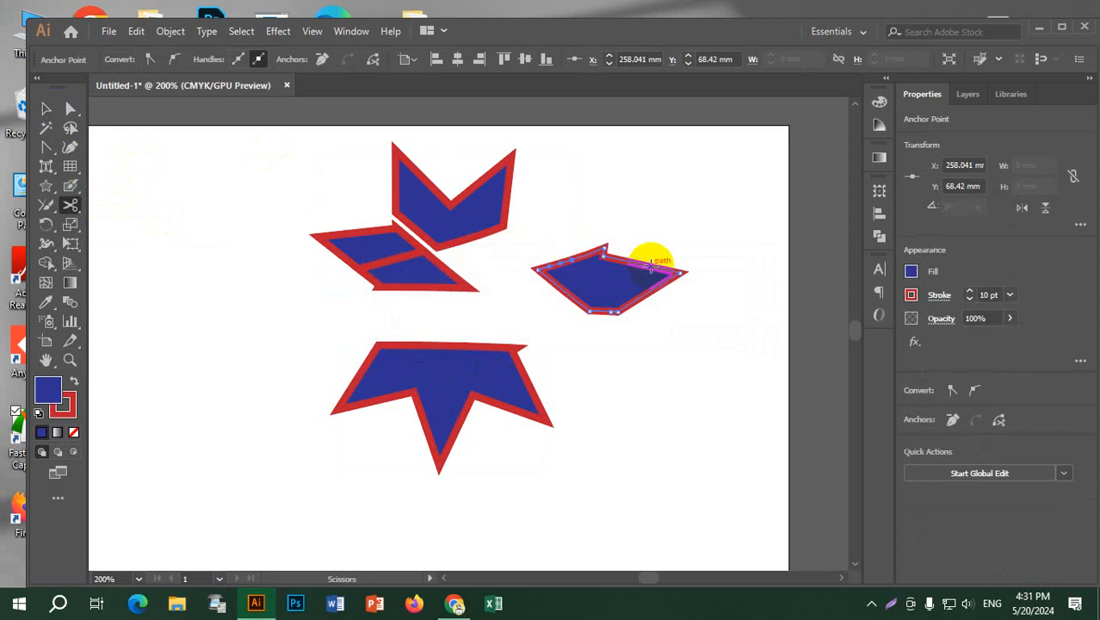
{"action": "left_click", "coordinate": [45, 107]}
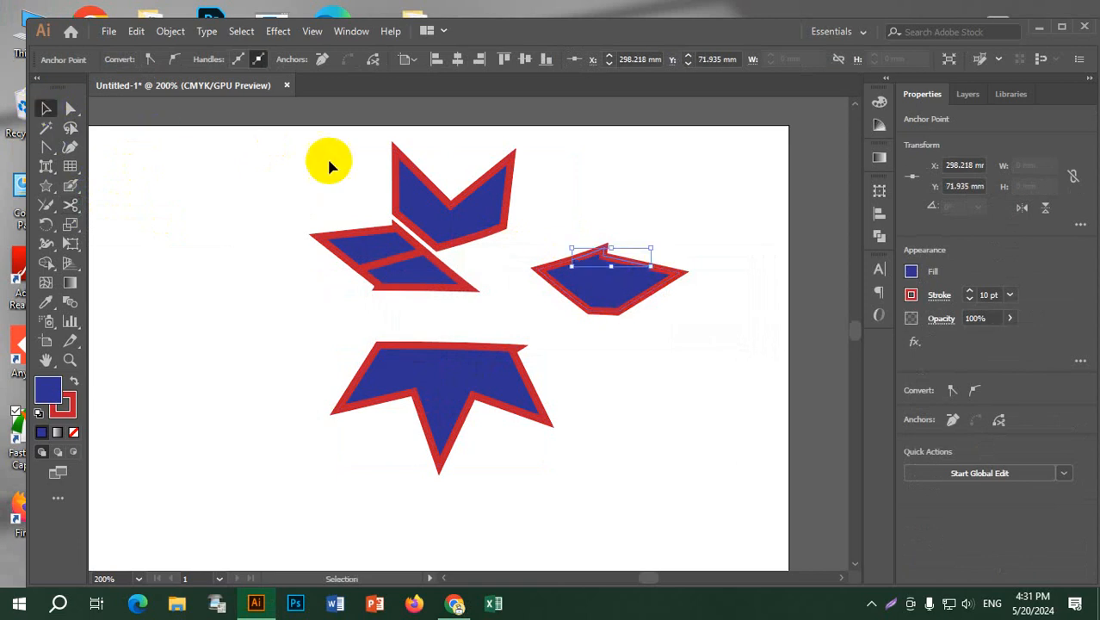
{"action": "left_click_drag", "start_coordinate": [613, 258], "coordinate": [650, 172]}
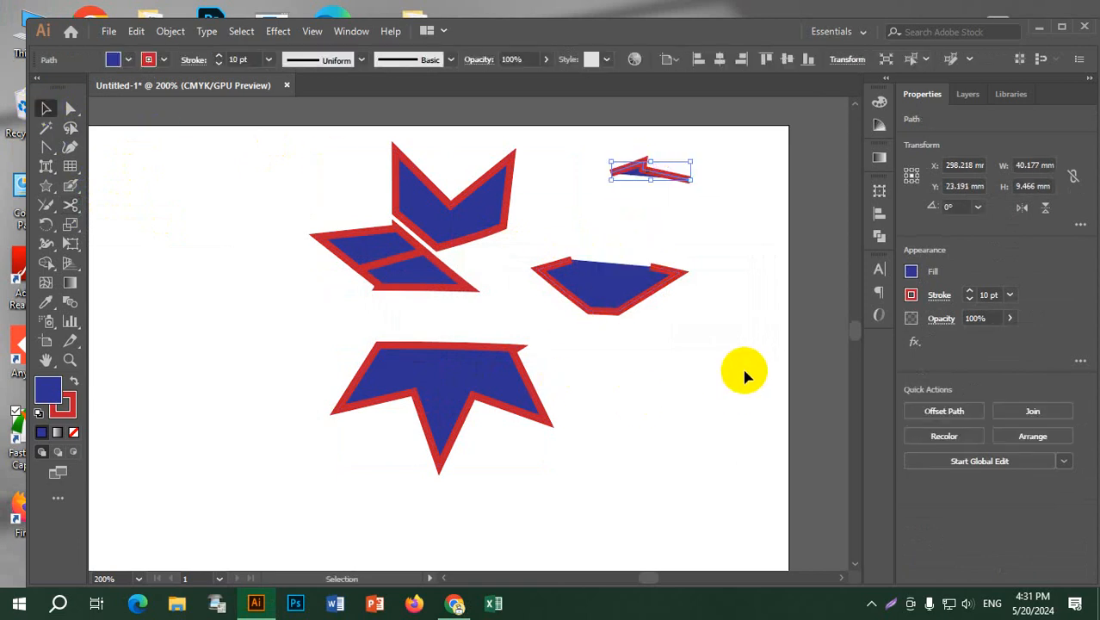
{"action": "left_click", "coordinate": [708, 375]}
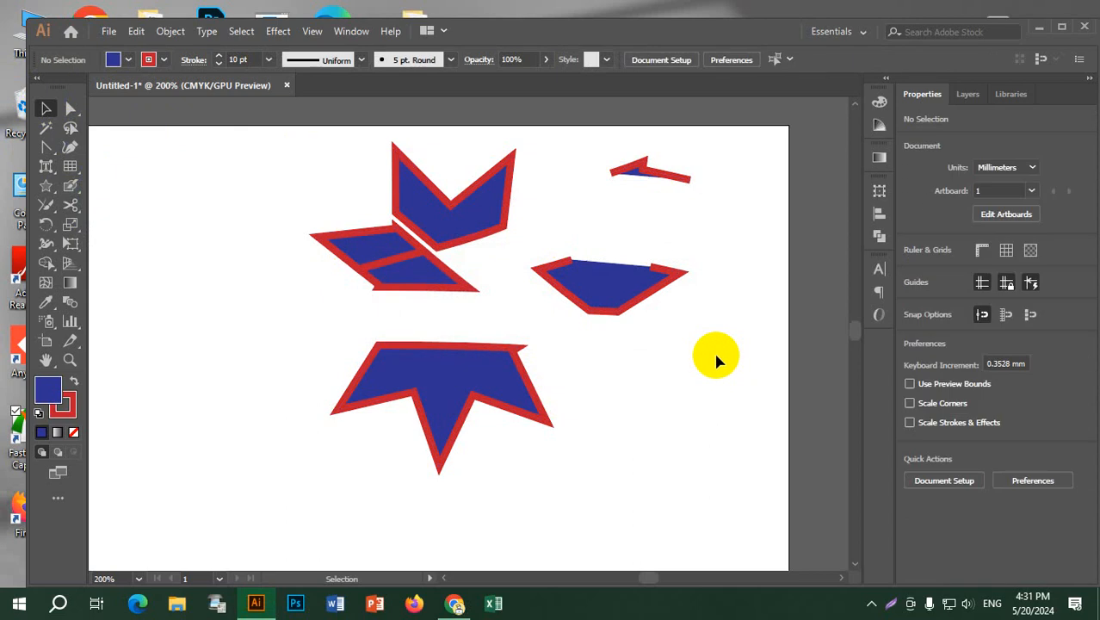
{"action": "left_click", "coordinate": [43, 226]}
{"action": "left_click_drag", "start_coordinate": [543, 258], "coordinate": [633, 293]}
{"action": "left_click", "coordinate": [46, 107]}
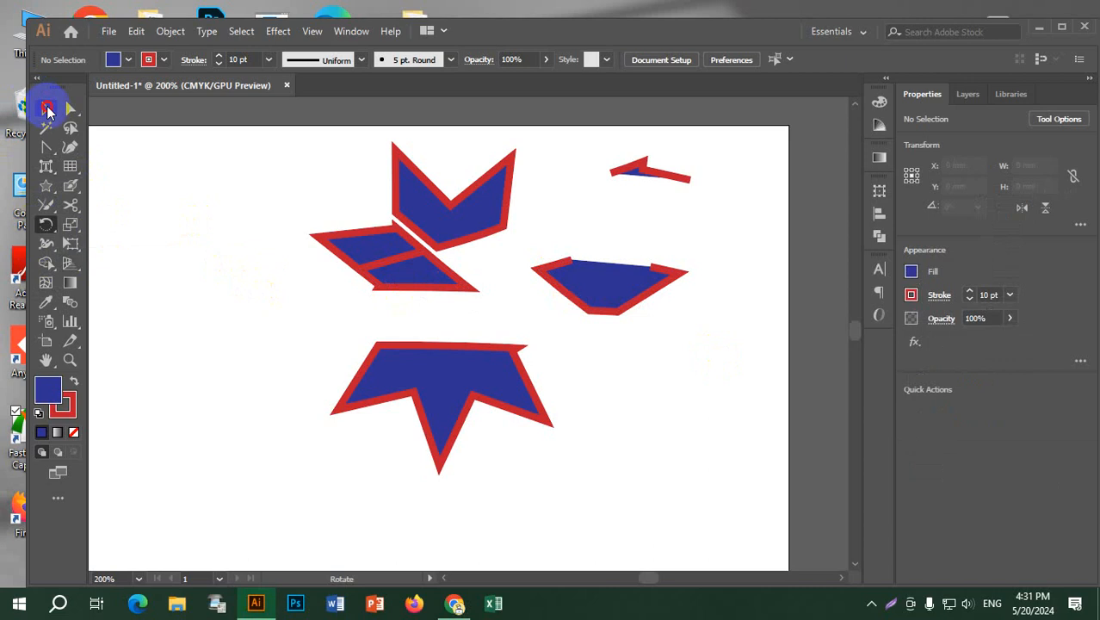
Step: Rotate the small cut-off outline section 30° about the anchor point at its right end with the Rotate Tool
{"action": "left_click", "coordinate": [679, 182]}
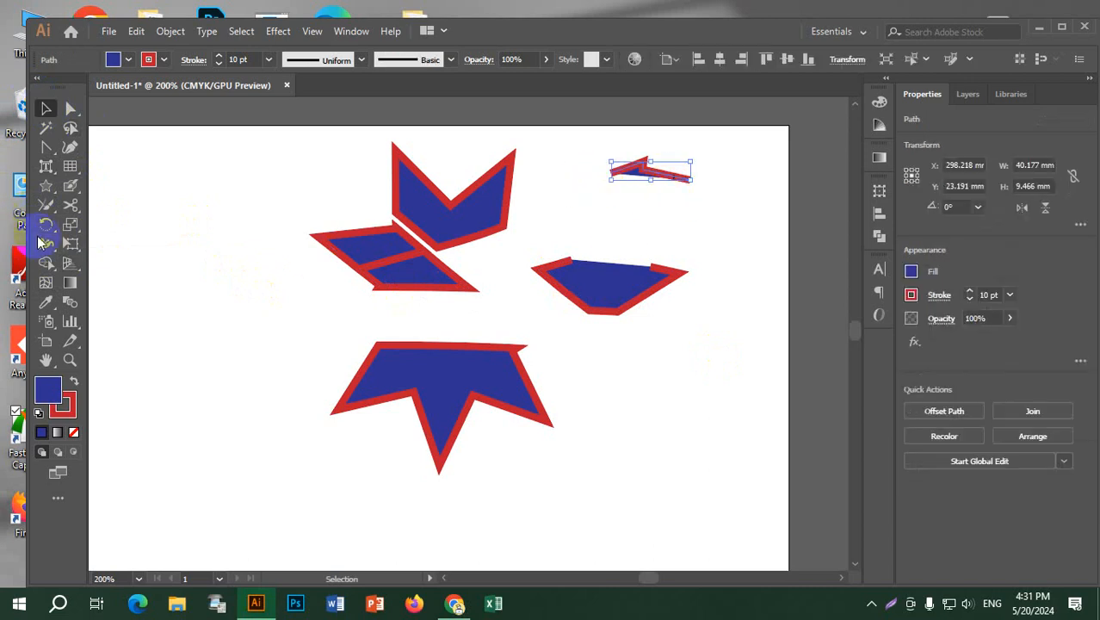
{"action": "left_click", "coordinate": [49, 225]}
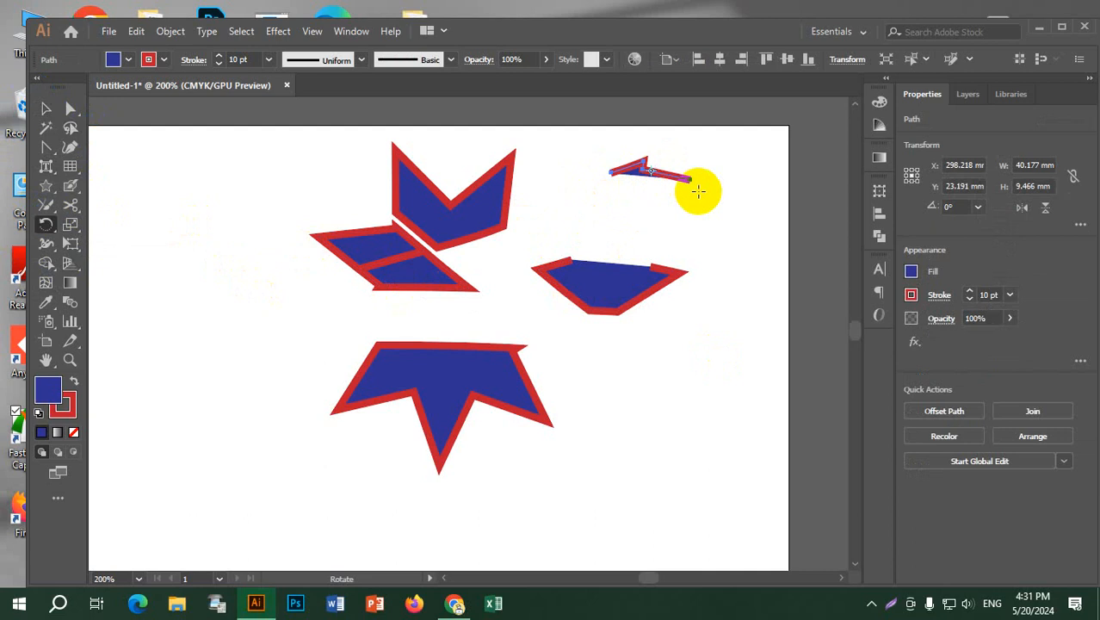
{"action": "scroll", "coordinate": [727, 137], "scroll_direction": "up", "scroll_amount": 4}
{"action": "left_click_drag", "start_coordinate": [581, 309], "coordinate": [588, 301]}
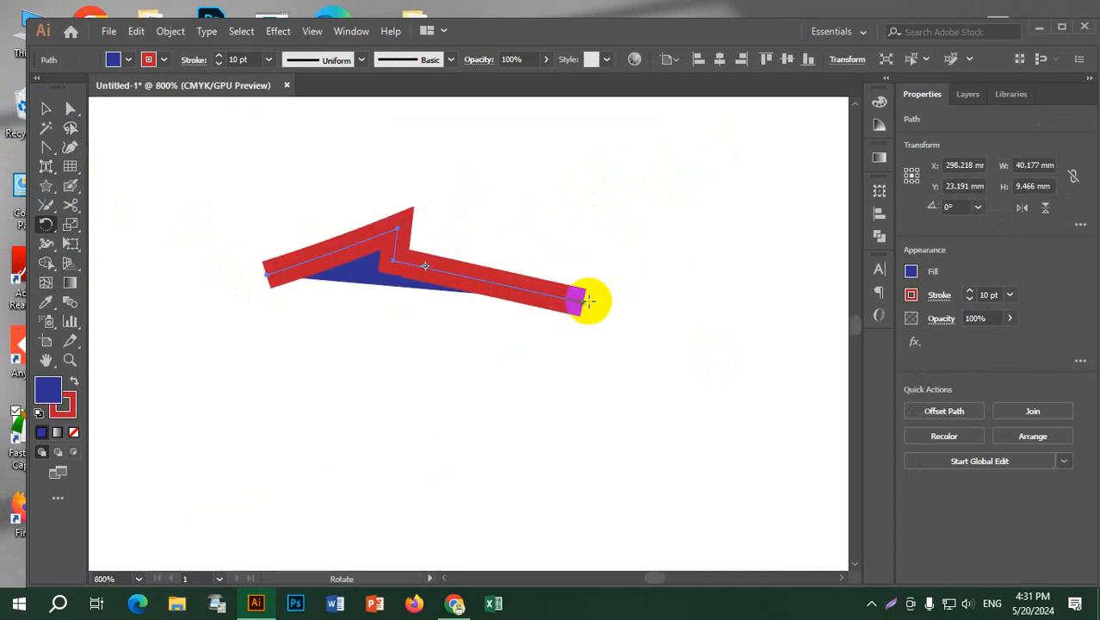
{"action": "left_click", "coordinate": [583, 300], "text": "alt"}
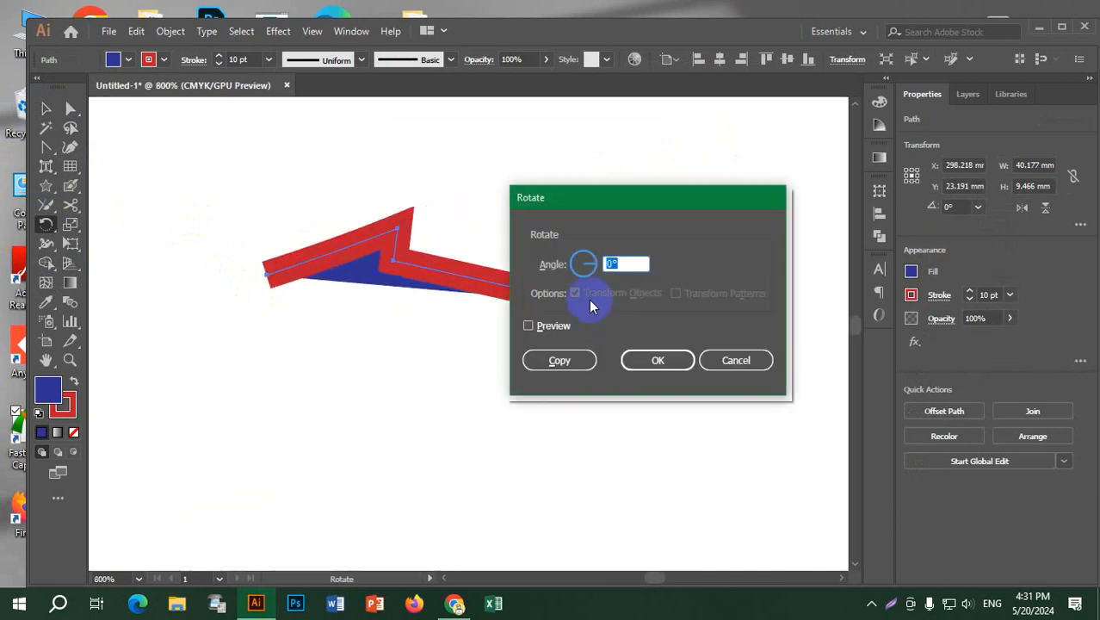
{"action": "left_click_drag", "start_coordinate": [742, 191], "coordinate": [896, 183]}
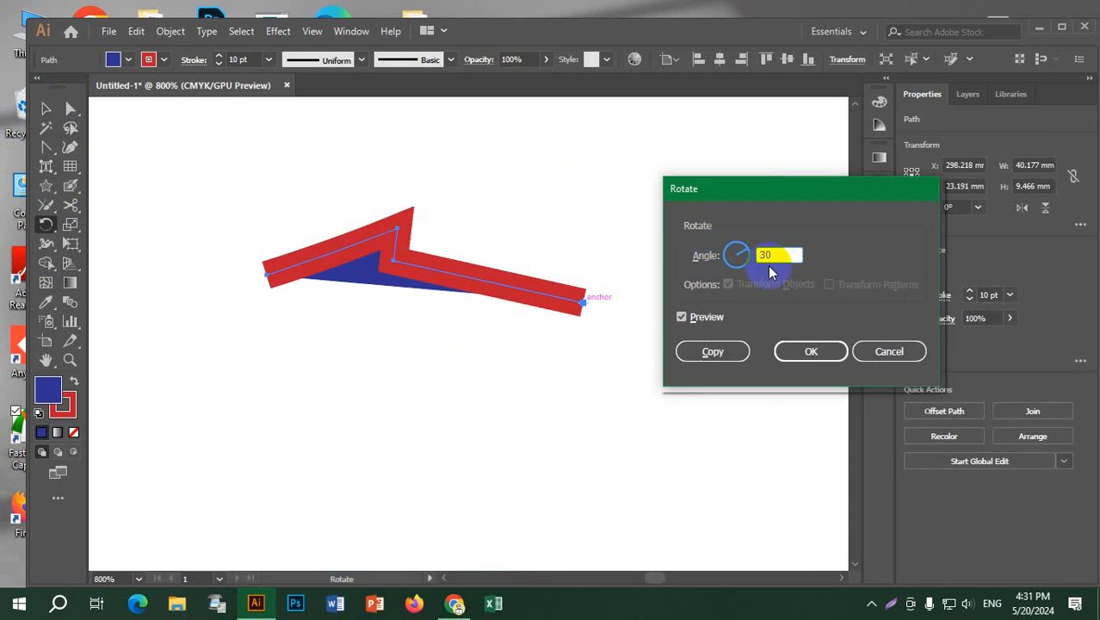
{"action": "left_click", "coordinate": [811, 349]}
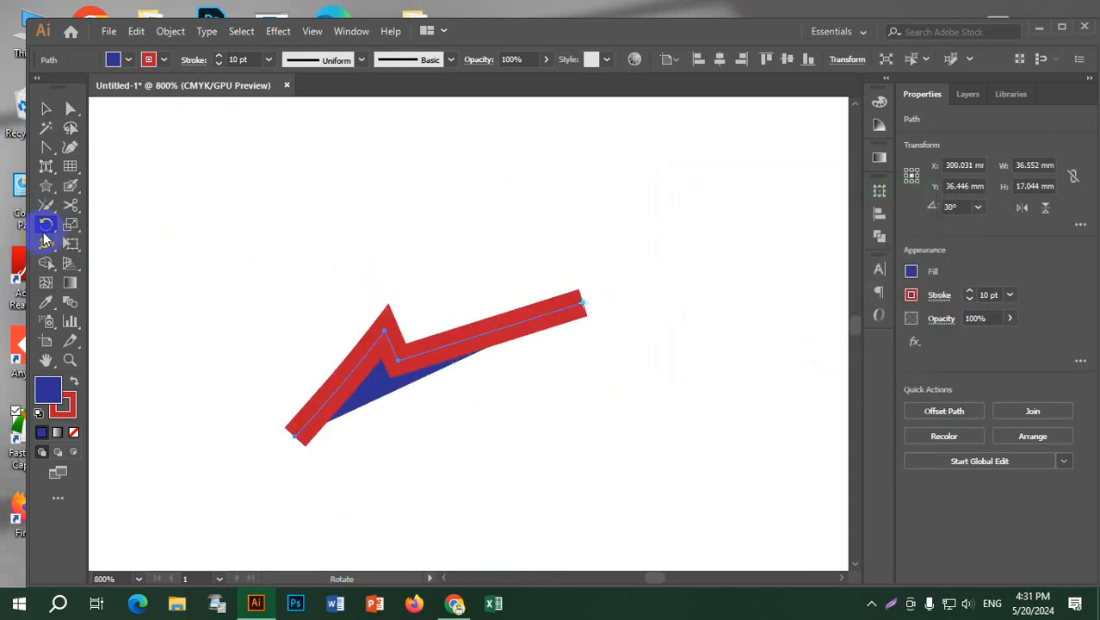
Step: Compare horizontal and vertical reflection of the rotated section about its right end anchor, and make a mirrored copy across the vertical axis
{"action": "left_click_drag", "start_coordinate": [47, 225], "coordinate": [73, 243]}
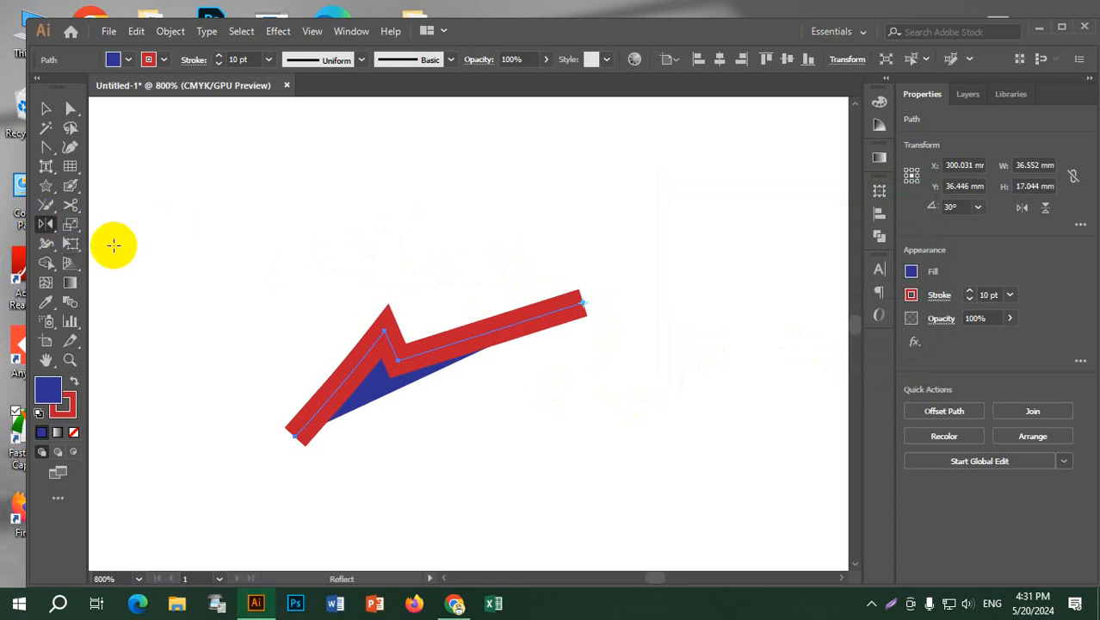
{"action": "left_click", "coordinate": [583, 303], "text": "alt"}
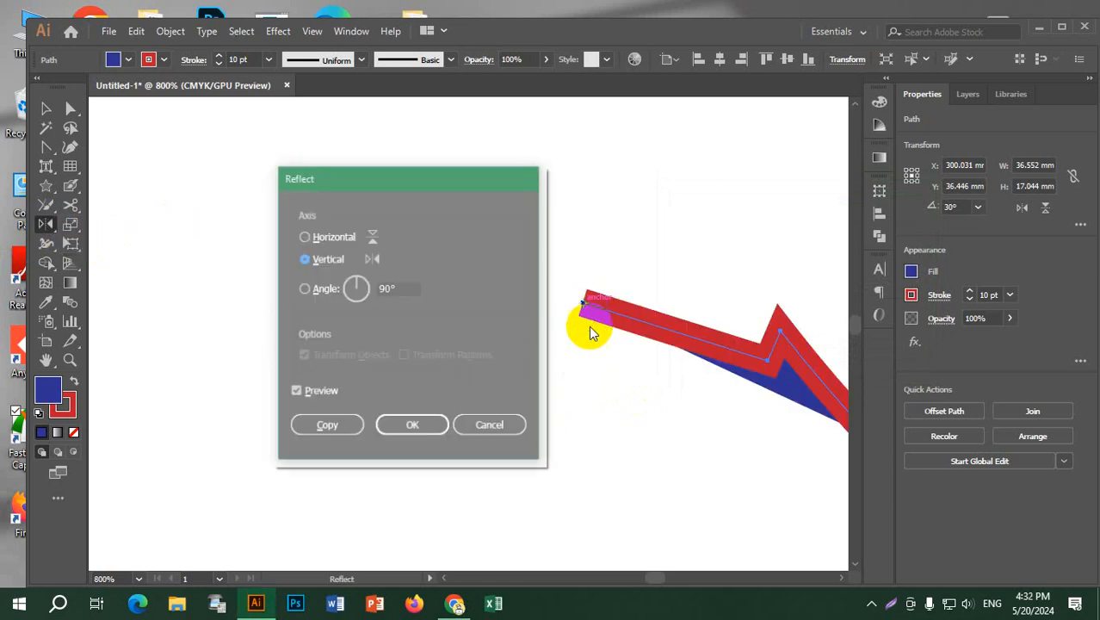
{"action": "left_click_drag", "start_coordinate": [265, 170], "coordinate": [129, 149]}
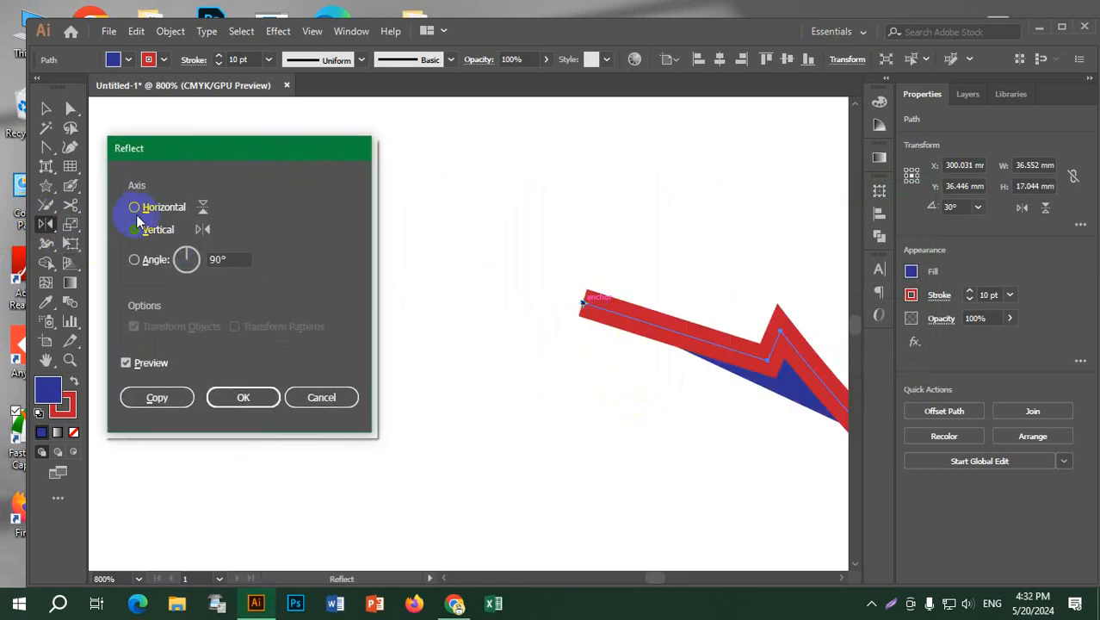
{"action": "left_click", "coordinate": [155, 216]}
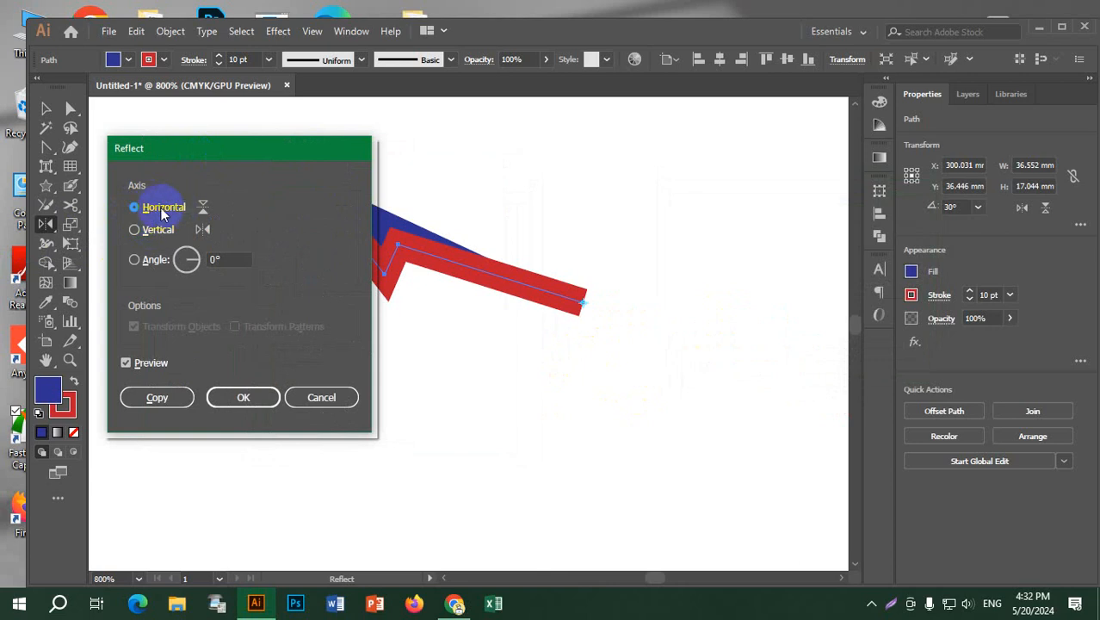
{"action": "left_click", "coordinate": [160, 231]}
{"action": "left_click", "coordinate": [160, 210]}
{"action": "left_click", "coordinate": [162, 231]}
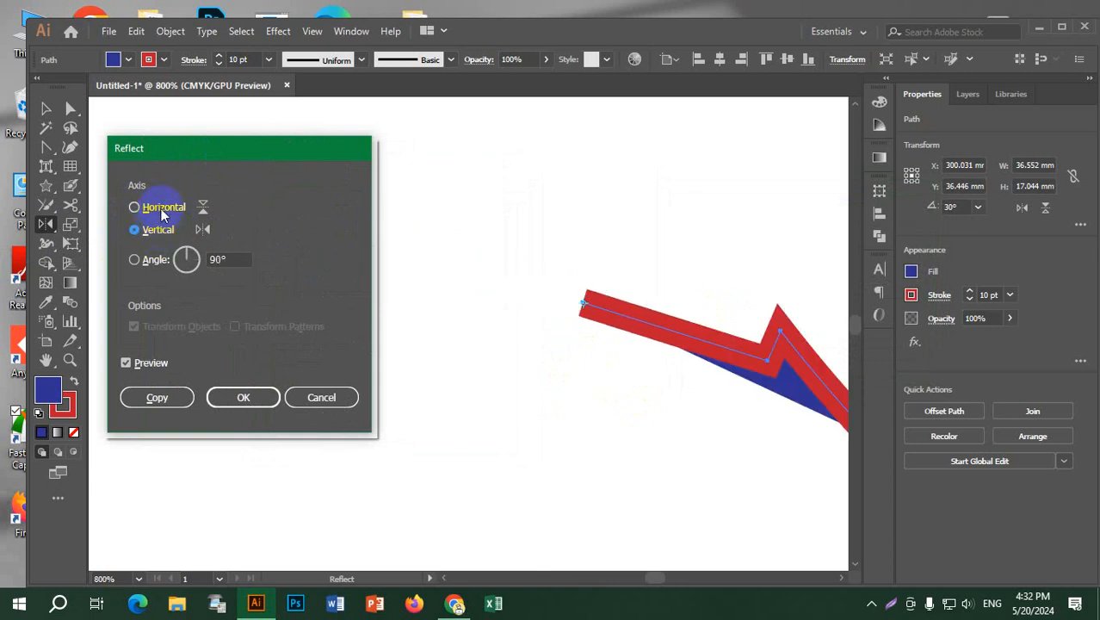
{"action": "left_click", "coordinate": [163, 210]}
{"action": "left_click", "coordinate": [162, 231]}
{"action": "left_click", "coordinate": [149, 397]}
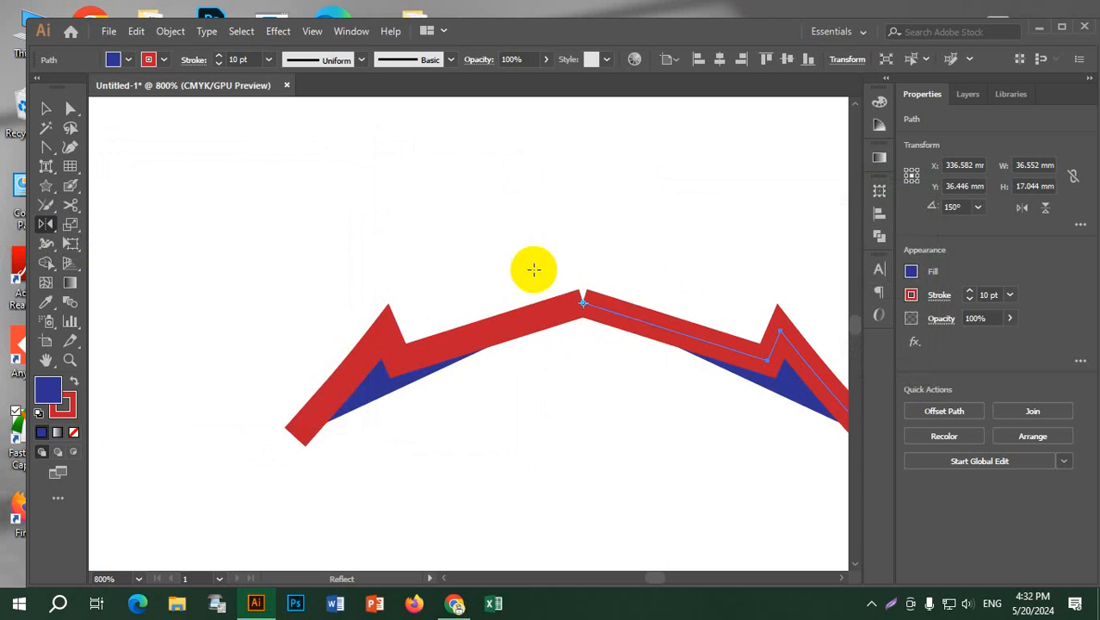
{"action": "scroll", "coordinate": [603, 267], "scroll_direction": "down", "scroll_amount": 3}
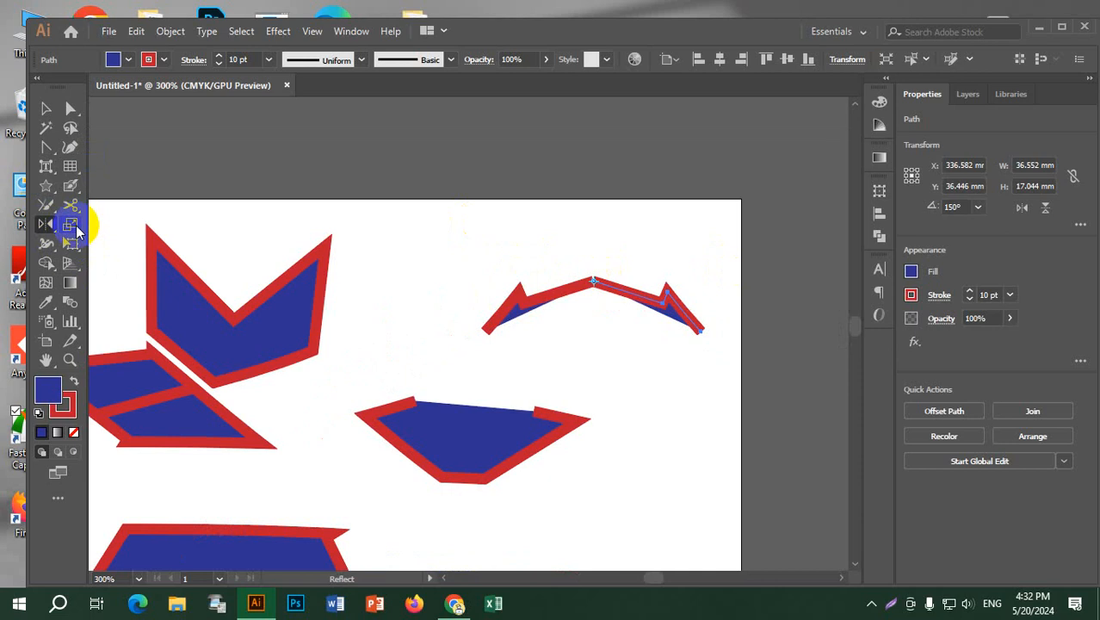
Step: Delete all the star pieces and outline sections from the artboard
{"action": "left_click", "coordinate": [74, 226]}
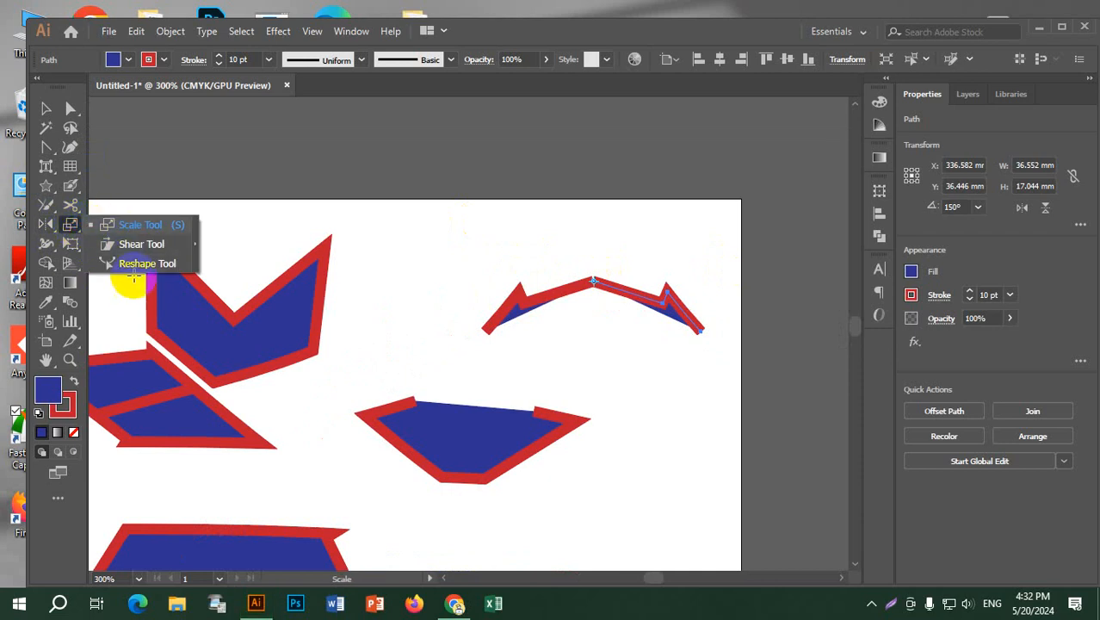
{"action": "left_click", "coordinate": [45, 108]}
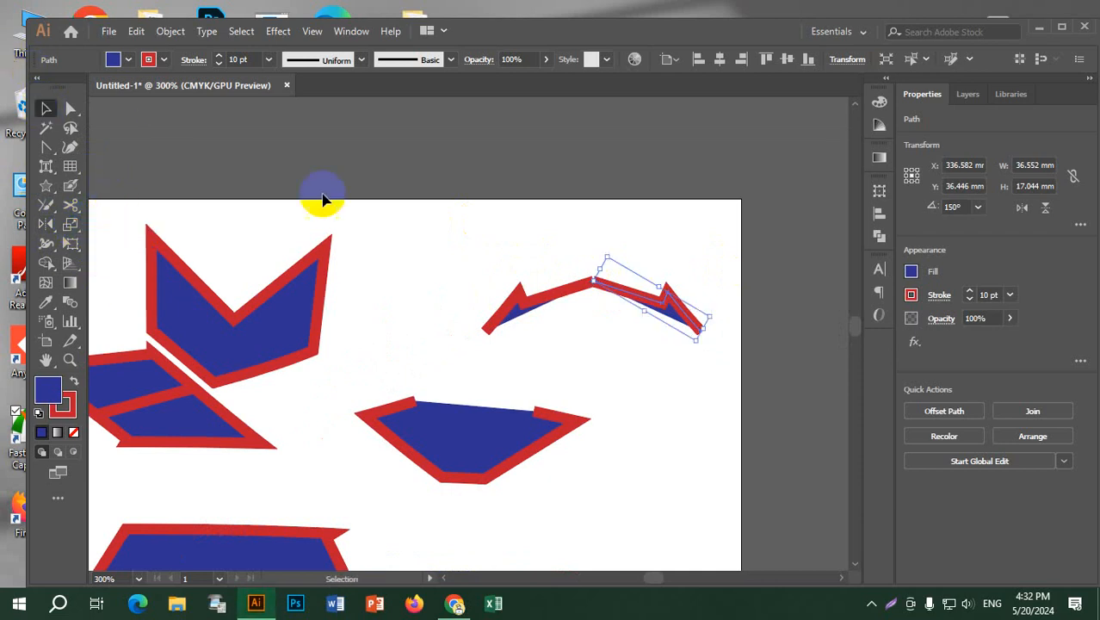
{"action": "left_click", "coordinate": [426, 229]}
{"action": "scroll", "coordinate": [430, 232], "scroll_direction": "down", "scroll_amount": 2}
{"action": "left_click_drag", "start_coordinate": [170, 225], "coordinate": [598, 489]}
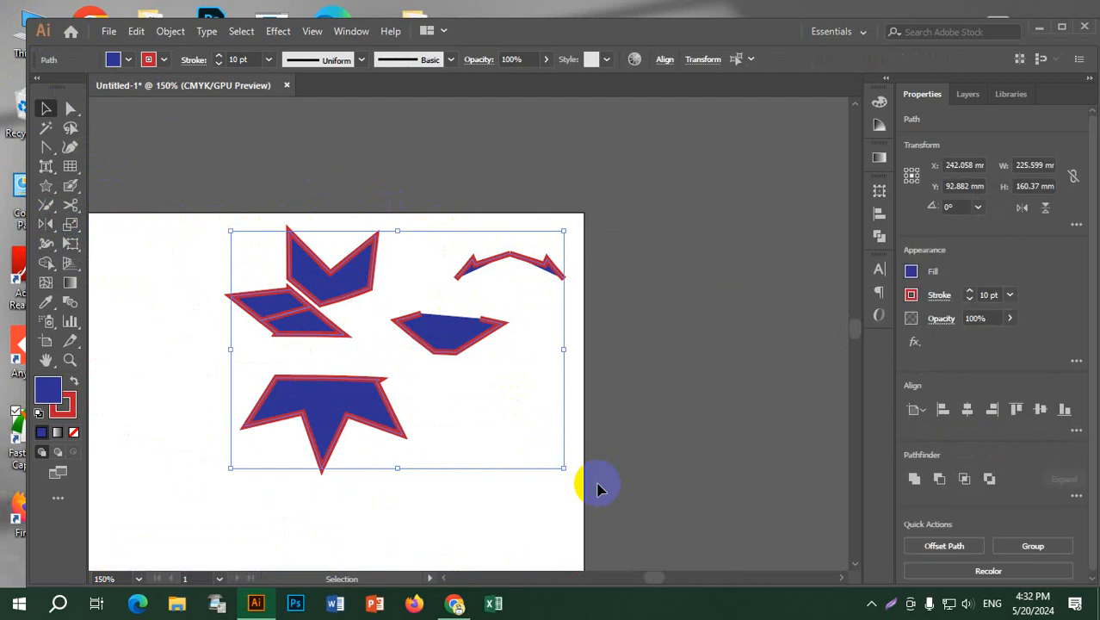
{"action": "key", "text": "Delete"}
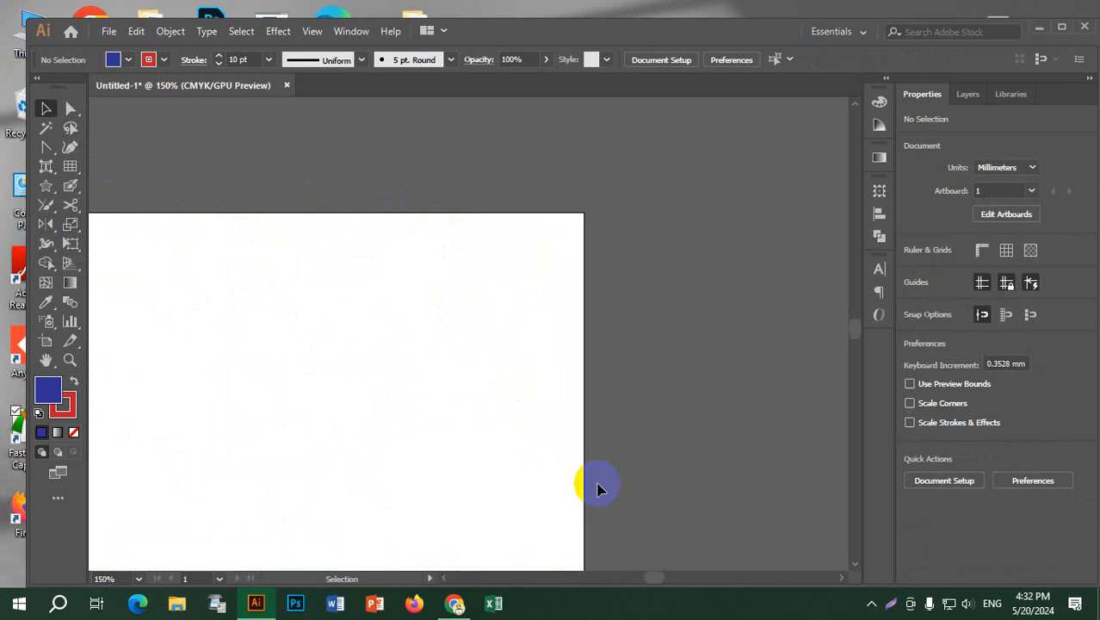
Step: Draw a rectangle about 143 × 82 mm in the middle of the artboard
{"action": "key", "text": "space"}
{"action": "left_click_drag", "start_coordinate": [450, 329], "coordinate": [525, 241]}
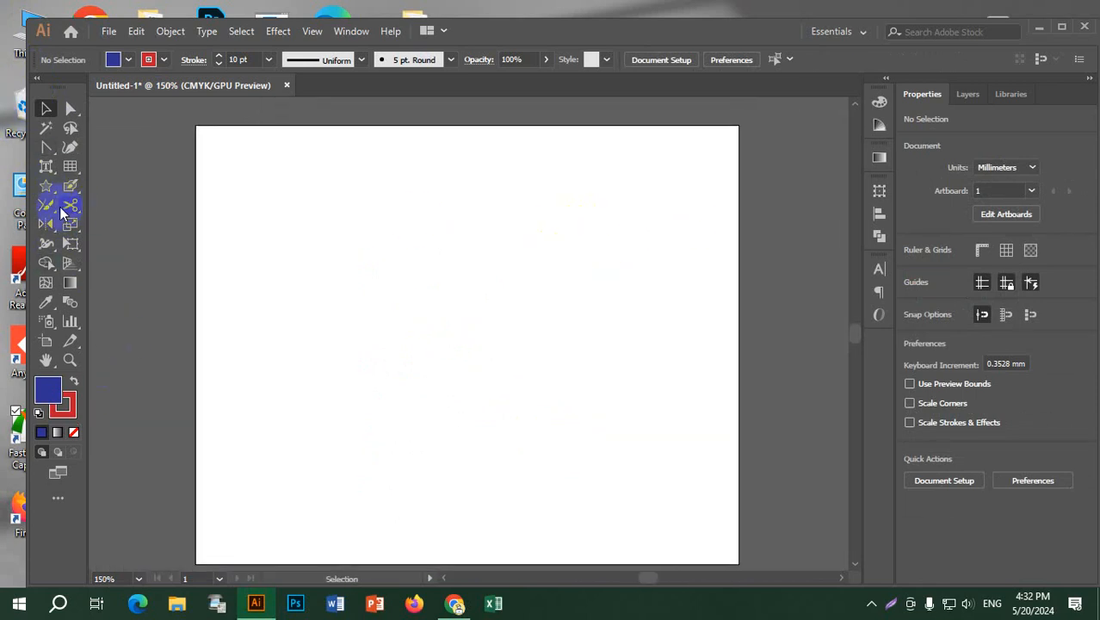
{"action": "left_click_drag", "start_coordinate": [47, 192], "coordinate": [109, 184]}
{"action": "mouse_move", "coordinate": [333, 288]}
{"action": "left_mouse_down"}
{"action": "mouse_move", "coordinate": [555, 361]}
{"action": "mouse_move", "coordinate": [542, 408]}
{"action": "left_mouse_up"}
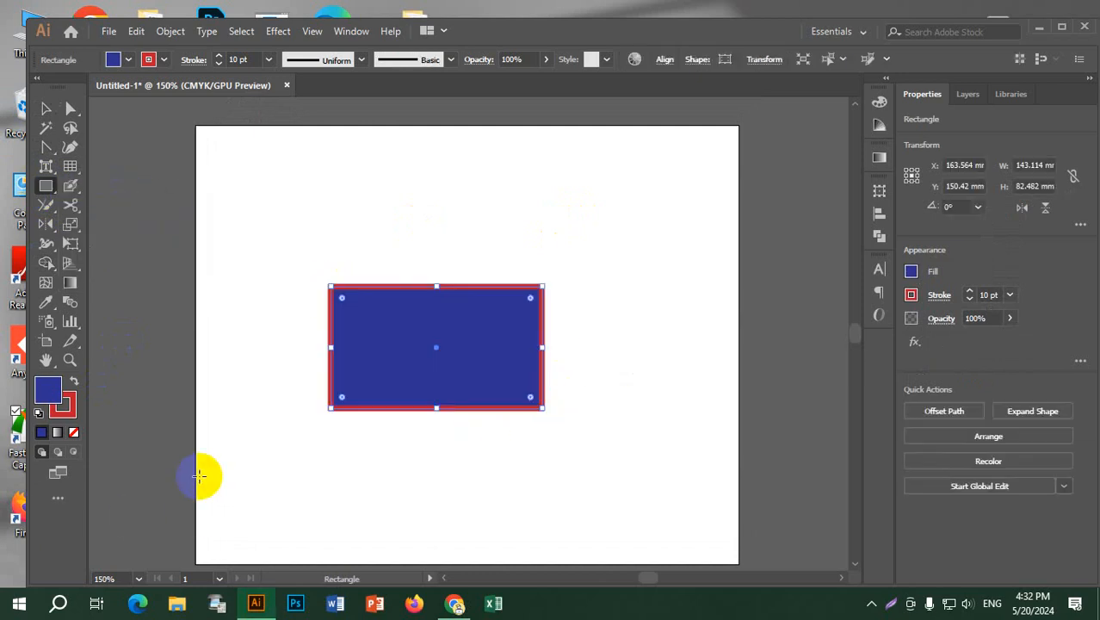
{"action": "scroll", "coordinate": [368, 364], "scroll_direction": "up", "scroll_amount": 1}
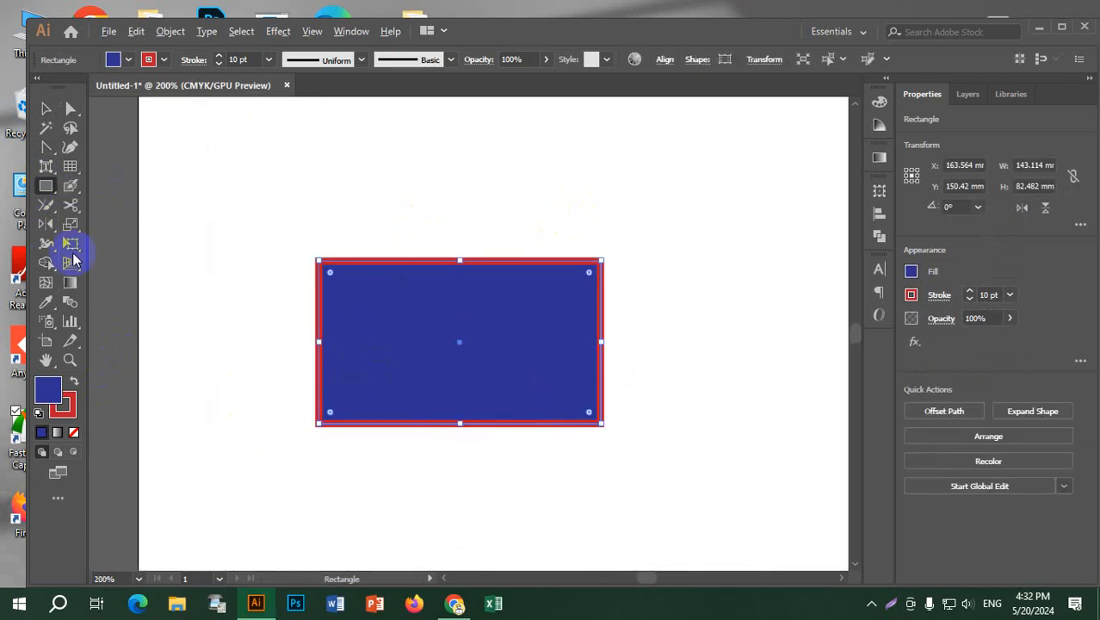
Step: Enlarge the rectangle from its upper right corner, and scale it about its centre to about 227 × 141 mm with the Scale Tool
{"action": "left_click_drag", "start_coordinate": [72, 224], "coordinate": [146, 223]}
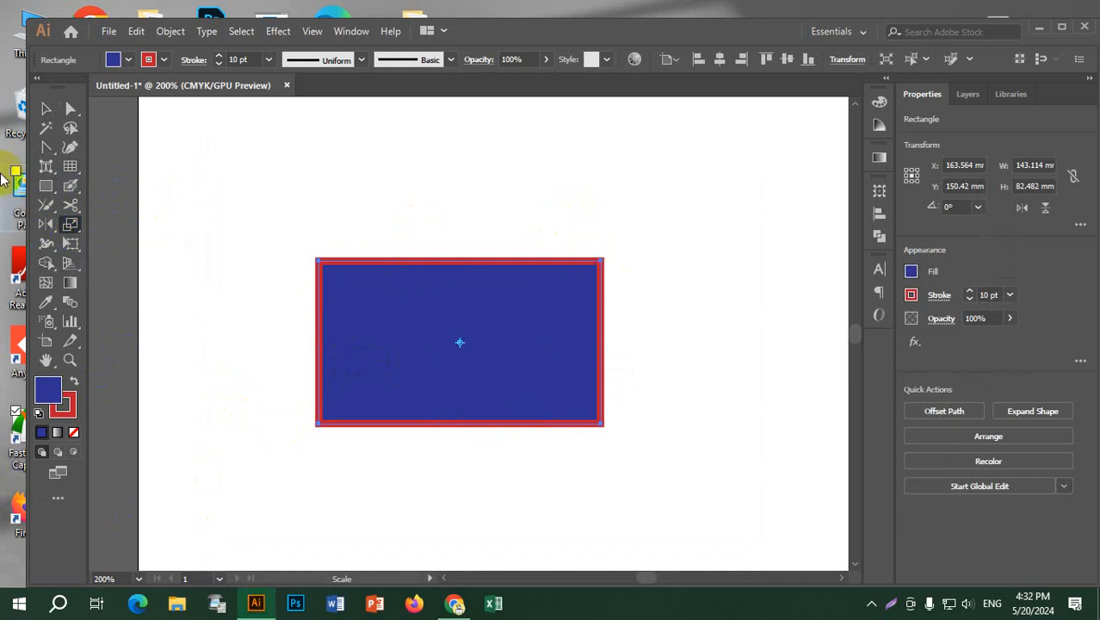
{"action": "left_click", "coordinate": [46, 109]}
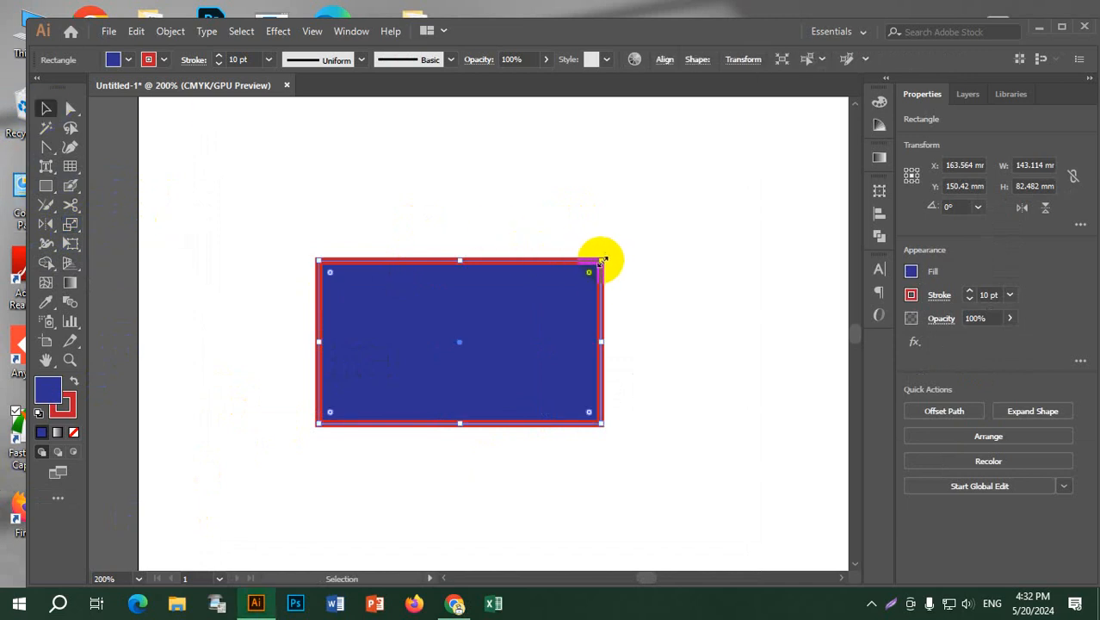
{"action": "left_click_drag", "start_coordinate": [600, 260], "coordinate": [636, 241]}
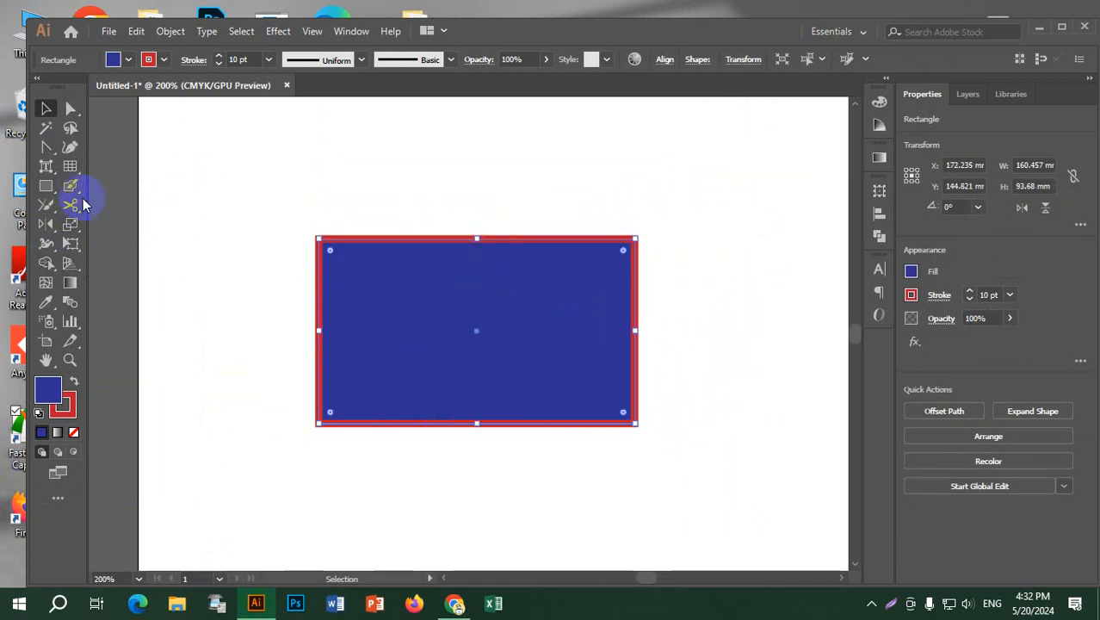
{"action": "left_click_drag", "start_coordinate": [71, 219], "coordinate": [164, 220]}
{"action": "left_click_drag", "start_coordinate": [708, 167], "coordinate": [699, 468]}
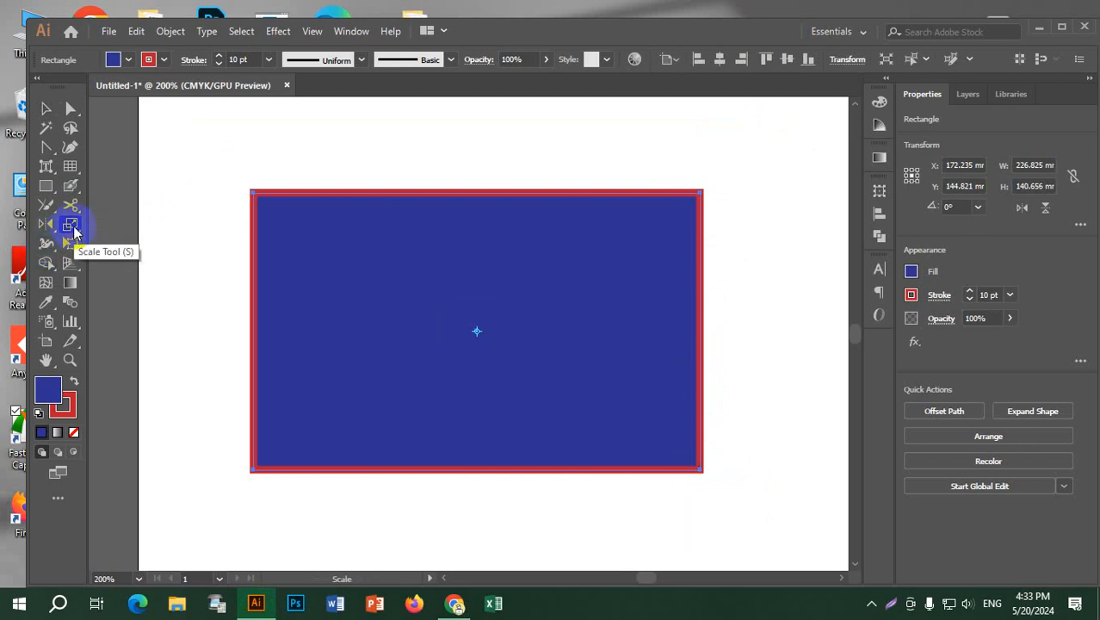
Step: Slant the rectangle horizontally with the Shear Tool into a right-leaning parallelogram about 340 mm wide
{"action": "left_click", "coordinate": [74, 231]}
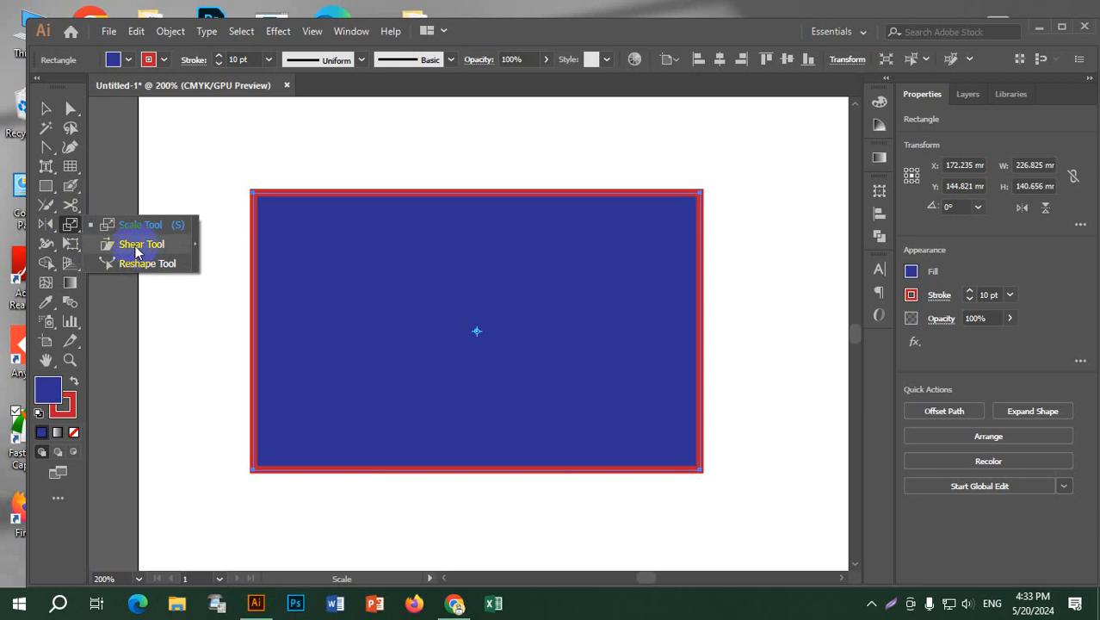
{"action": "left_click", "coordinate": [137, 245]}
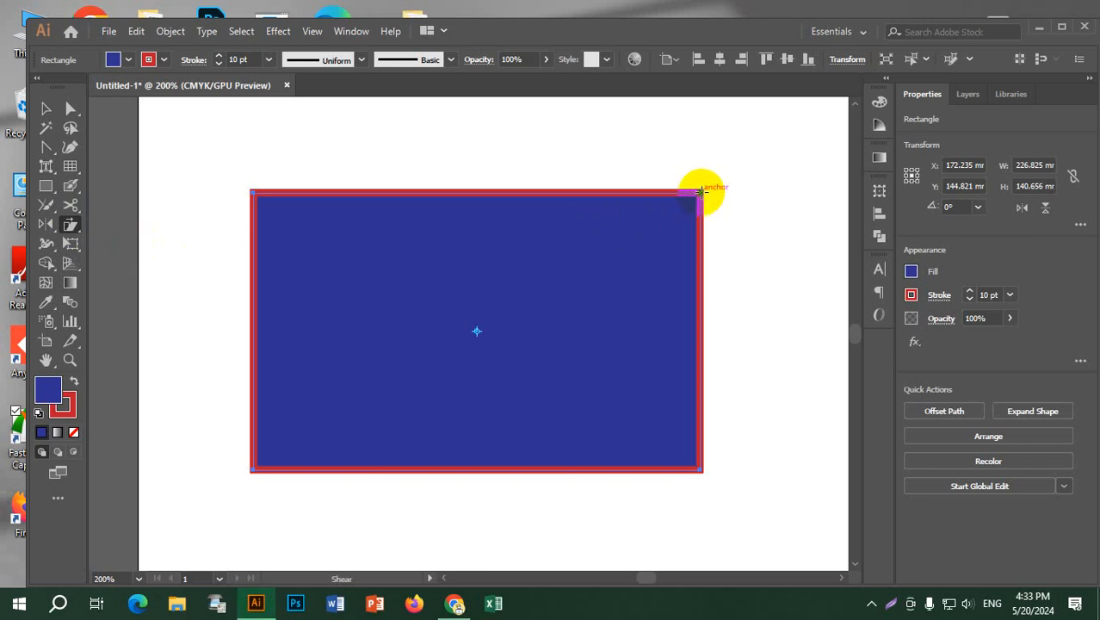
{"action": "left_click_drag", "start_coordinate": [722, 162], "coordinate": [812, 192]}
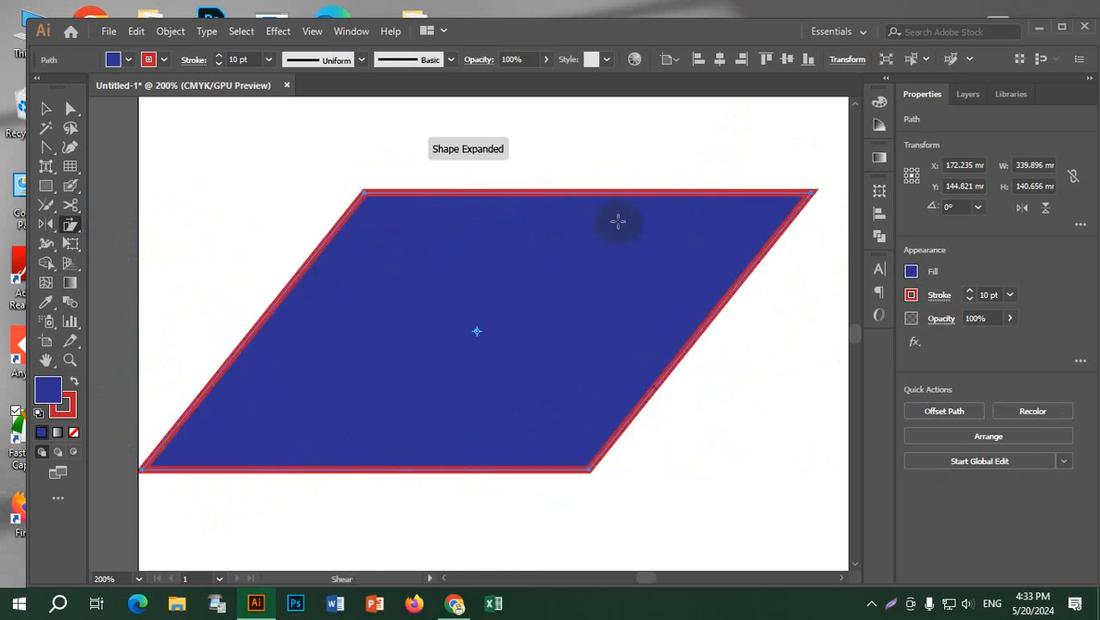
{"action": "left_click_drag", "start_coordinate": [811, 191], "coordinate": [666, 273]}
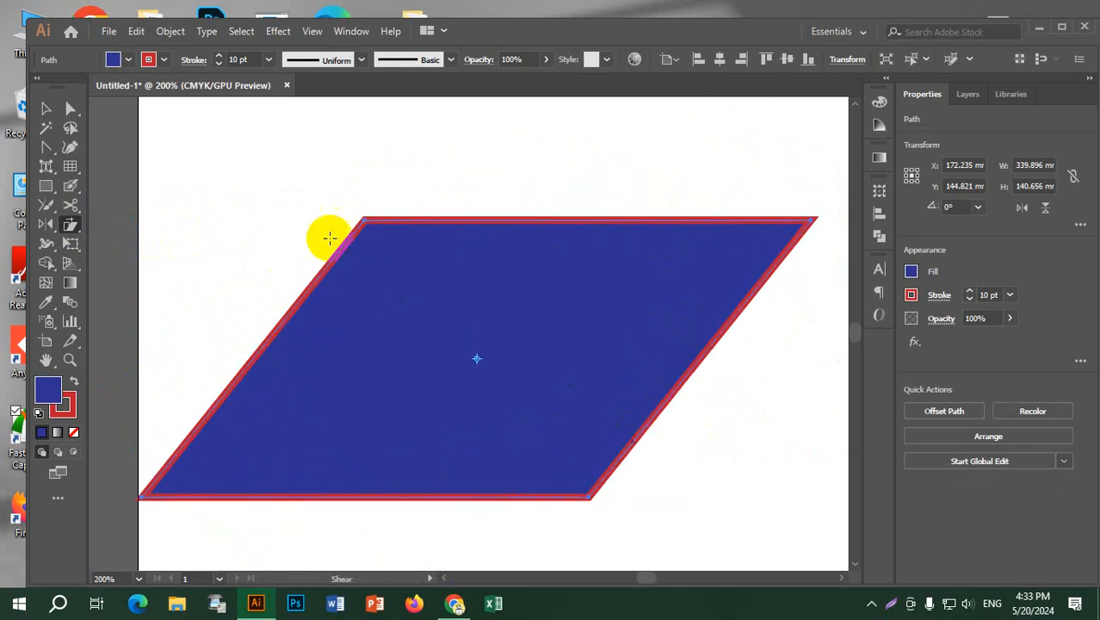
Step: Move the parallelogram's upper right corner deep inward to about X 102 mm, Y 125 mm, trying the Reshape and Direct Selection tools
{"action": "left_click_drag", "start_coordinate": [73, 229], "coordinate": [144, 272]}
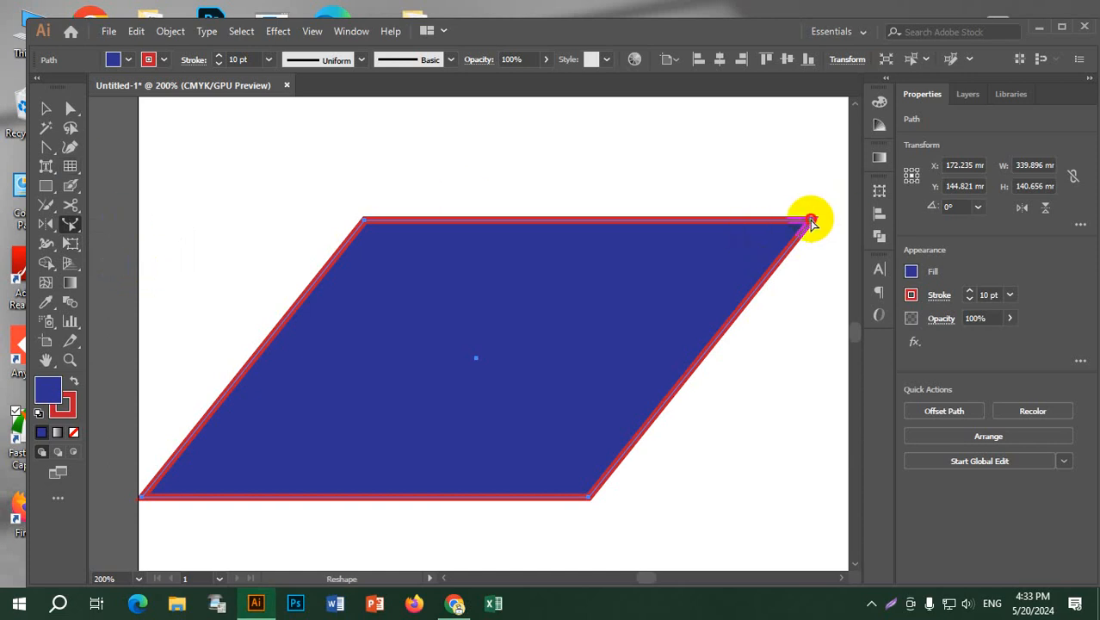
{"action": "left_click_drag", "start_coordinate": [810, 222], "coordinate": [340, 319]}
{"action": "left_click", "coordinate": [67, 106]}
{"action": "left_click", "coordinate": [794, 159]}
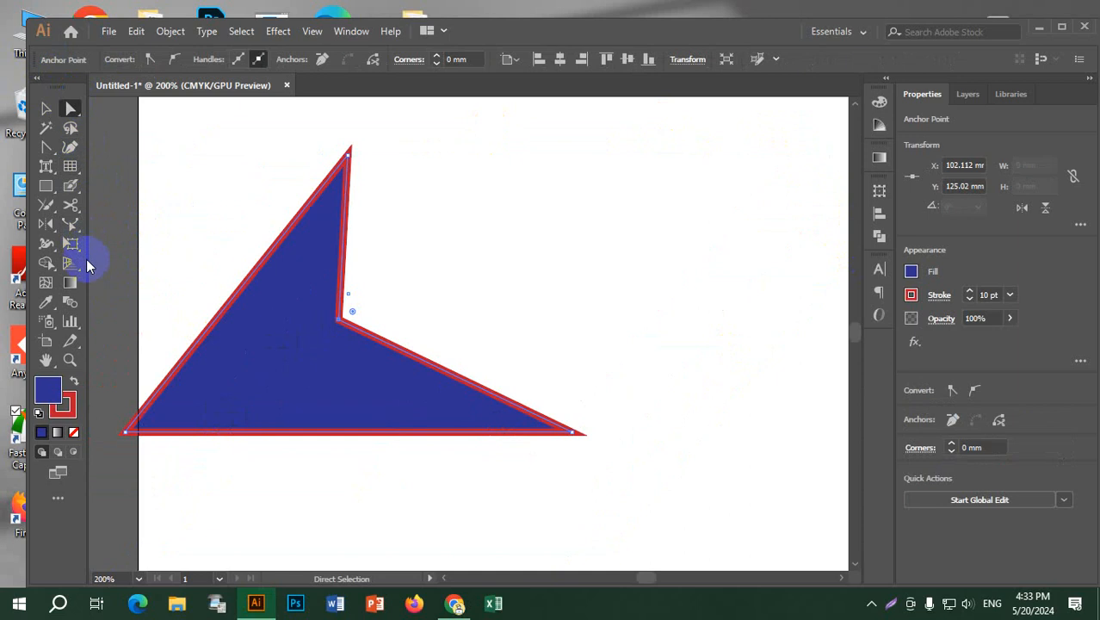
Step: Pull the notch corner back out with the Reshape Tool and bend the upper edge inward into a curved notch
{"action": "left_click", "coordinate": [73, 223]}
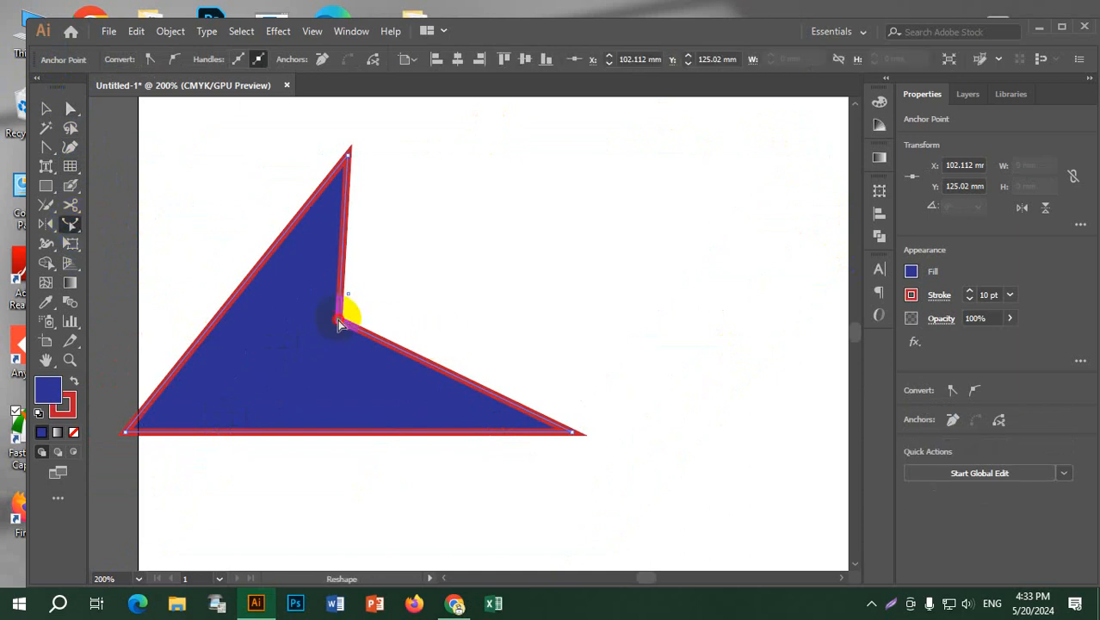
{"action": "left_click_drag", "start_coordinate": [340, 324], "coordinate": [366, 320]}
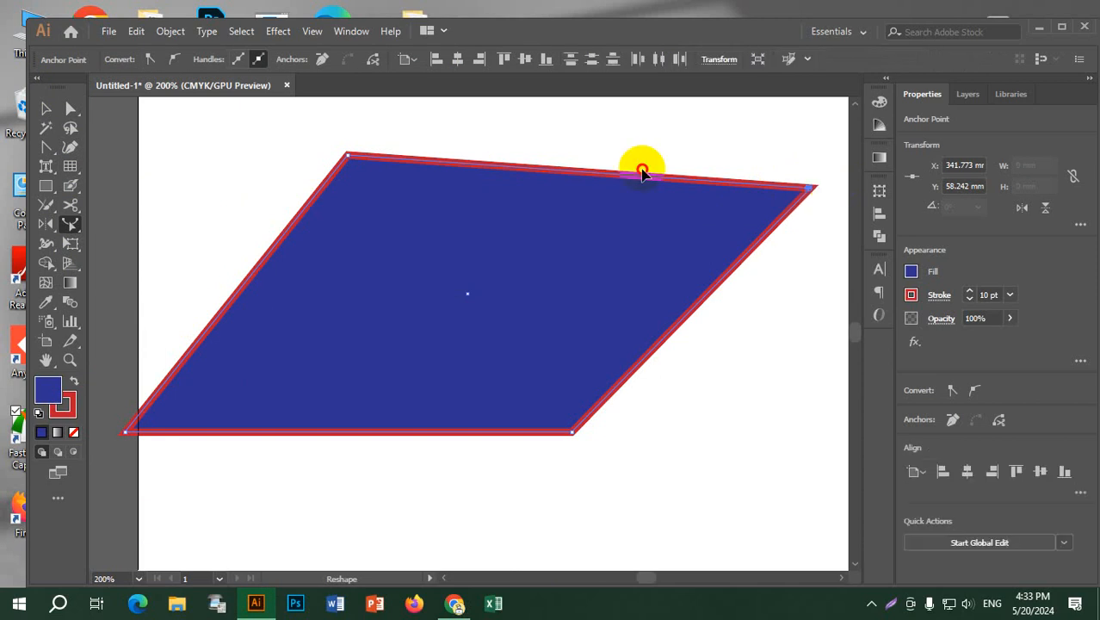
{"action": "left_click_drag", "start_coordinate": [641, 172], "coordinate": [312, 340]}
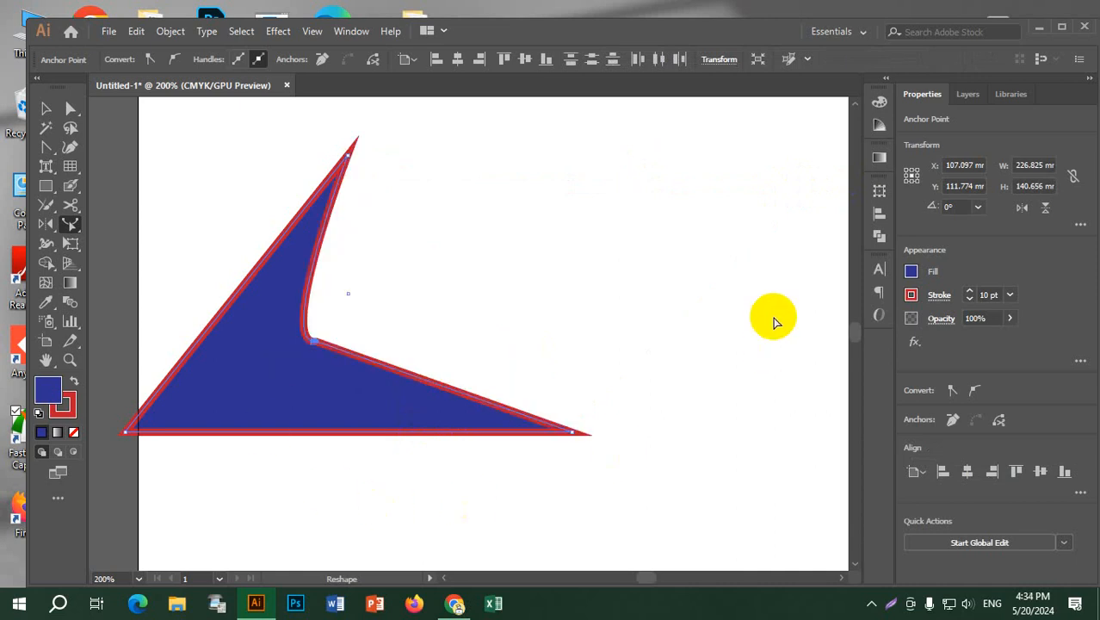
Step: Bulge the blue shape's red stroke along the slanted lower edge and the curved notch edge with the Width Tool, up to about 57 pt
{"action": "left_click_drag", "start_coordinate": [71, 223], "coordinate": [136, 272]}
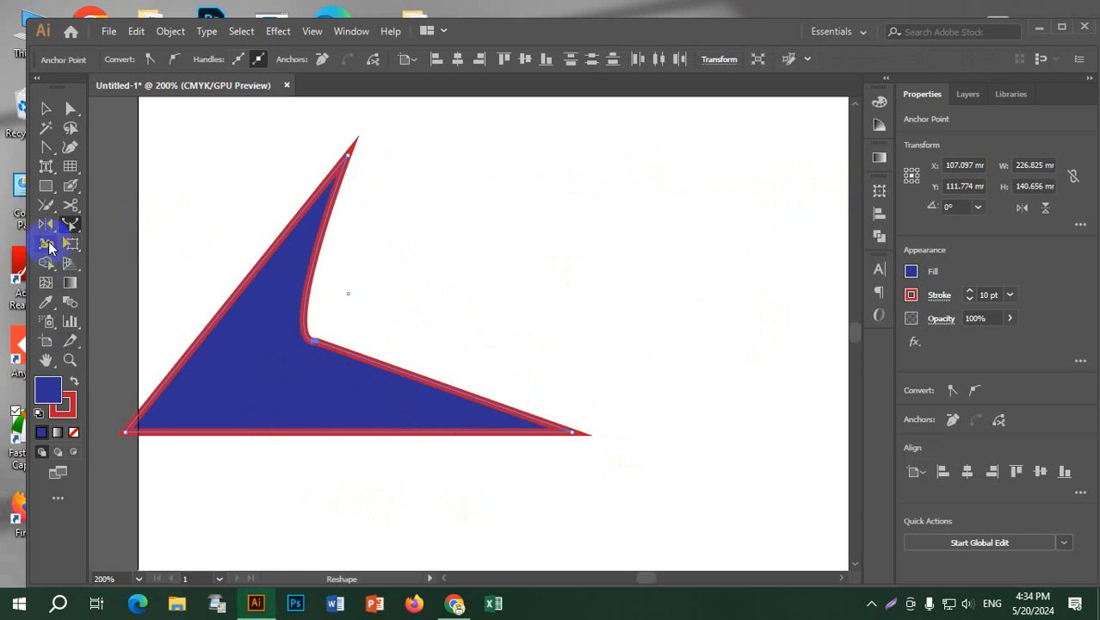
{"action": "left_click_drag", "start_coordinate": [49, 247], "coordinate": [49, 247]}
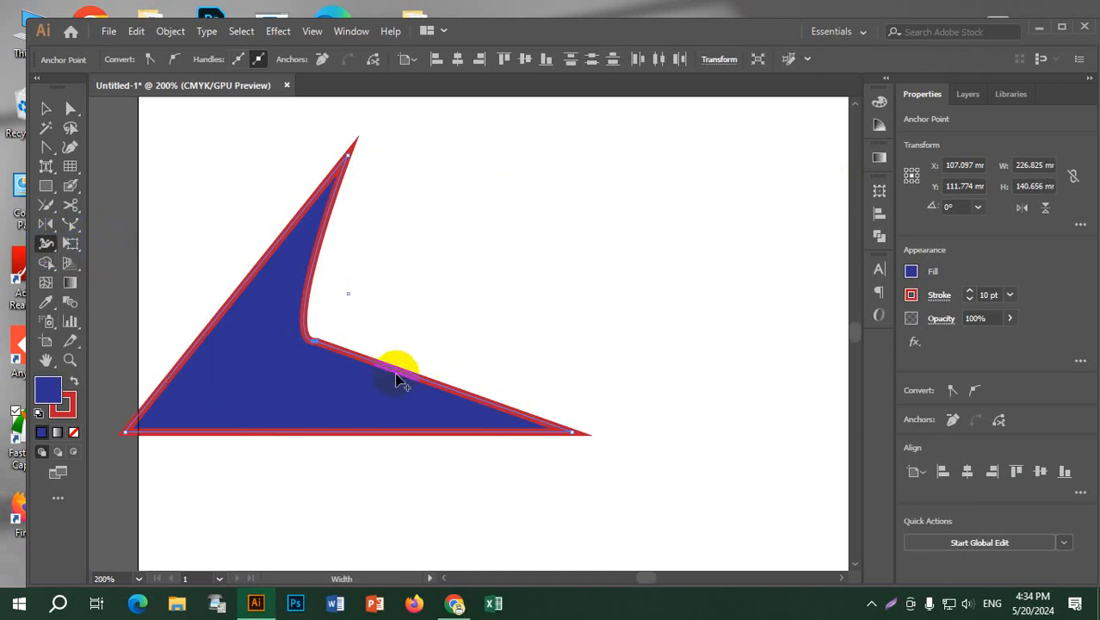
{"action": "mouse_move", "coordinate": [401, 381]}
{"action": "left_mouse_down"}
{"action": "mouse_move", "coordinate": [425, 342]}
{"action": "mouse_move", "coordinate": [408, 356]}
{"action": "left_mouse_up"}
{"action": "mouse_move", "coordinate": [304, 303]}
{"action": "left_mouse_down"}
{"action": "mouse_move", "coordinate": [314, 285]}
{"action": "mouse_move", "coordinate": [352, 288]}
{"action": "mouse_move", "coordinate": [328, 291]}
{"action": "left_mouse_up"}
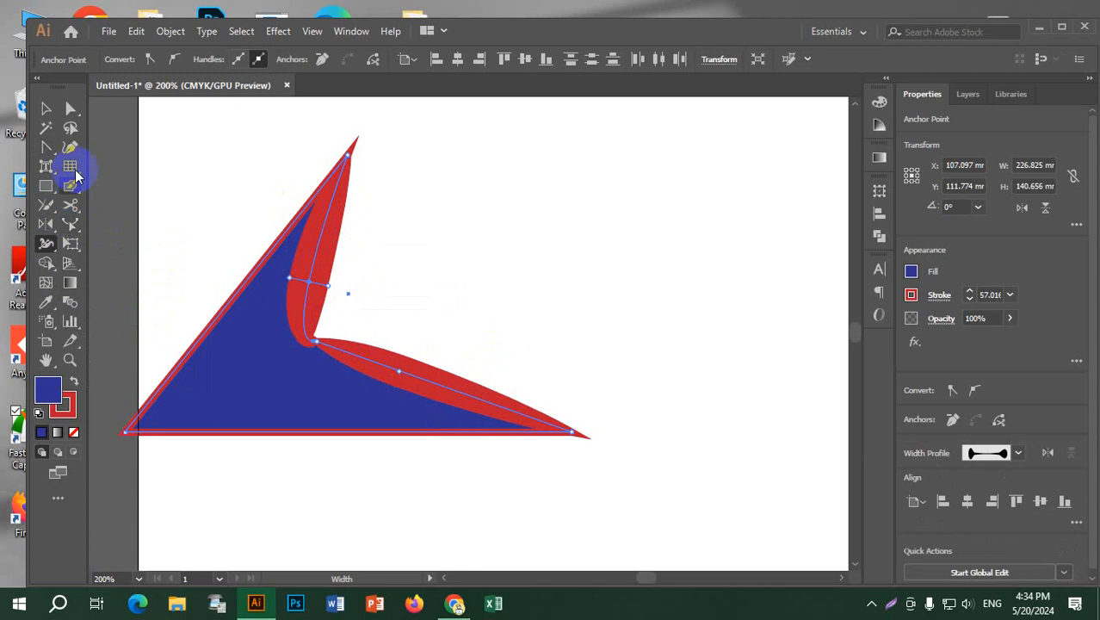
Step: Draw an arc about 81 × 85 mm beside the blue shape with the Arc Tool and set its stroke to 4 pt
{"action": "left_click", "coordinate": [72, 163]}
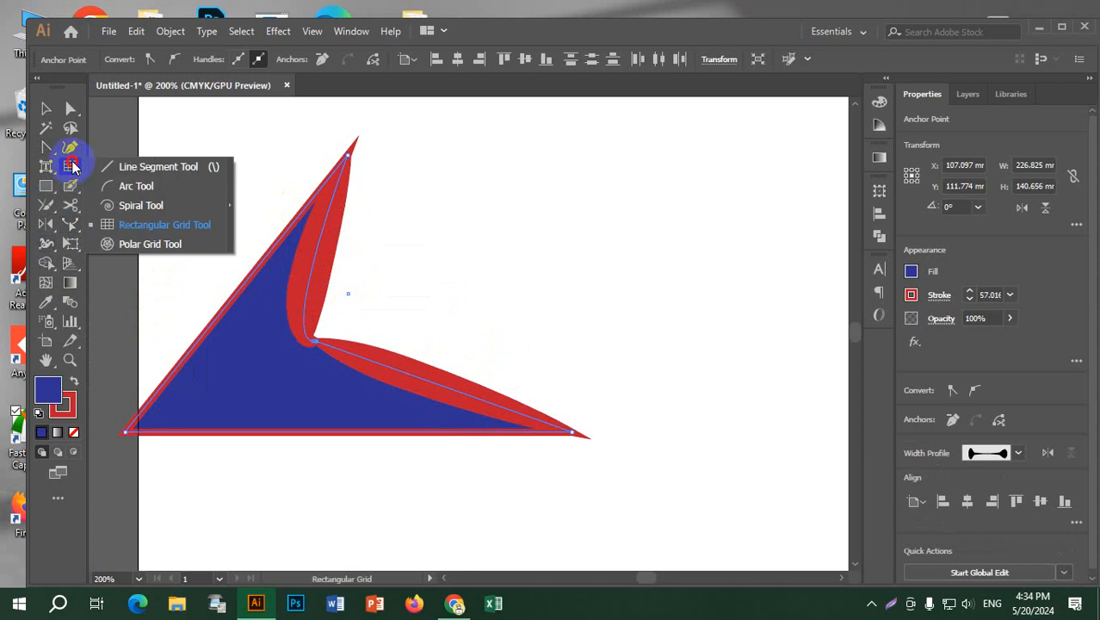
{"action": "left_click", "coordinate": [142, 189]}
{"action": "left_click_drag", "start_coordinate": [496, 172], "coordinate": [656, 339]}
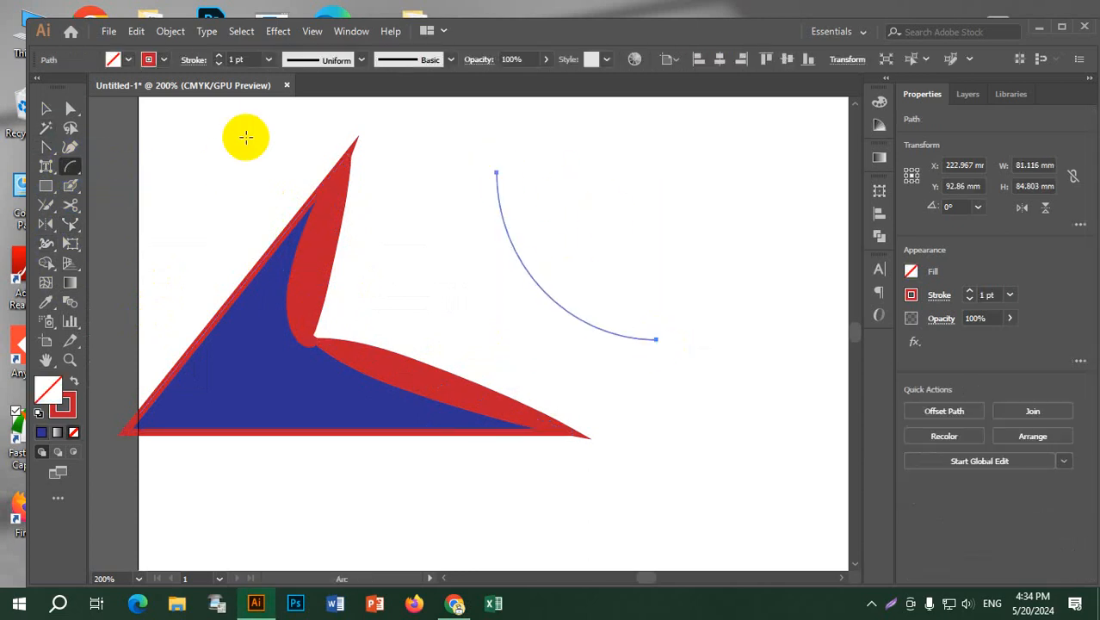
{"action": "left_click", "coordinate": [218, 55]}
{"action": "left_click", "coordinate": [218, 55]}
{"action": "left_click", "coordinate": [219, 55]}
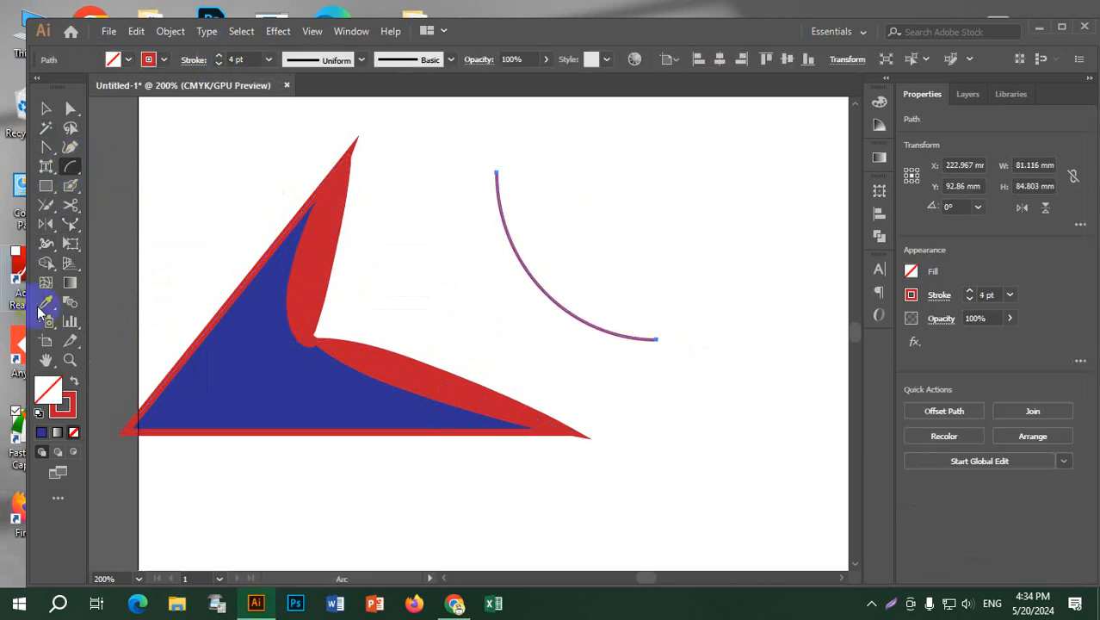
Step: Vary the arc's stroke width at several points along its upper half with the Width Tool, up to about 75 pt
{"action": "left_click", "coordinate": [43, 245]}
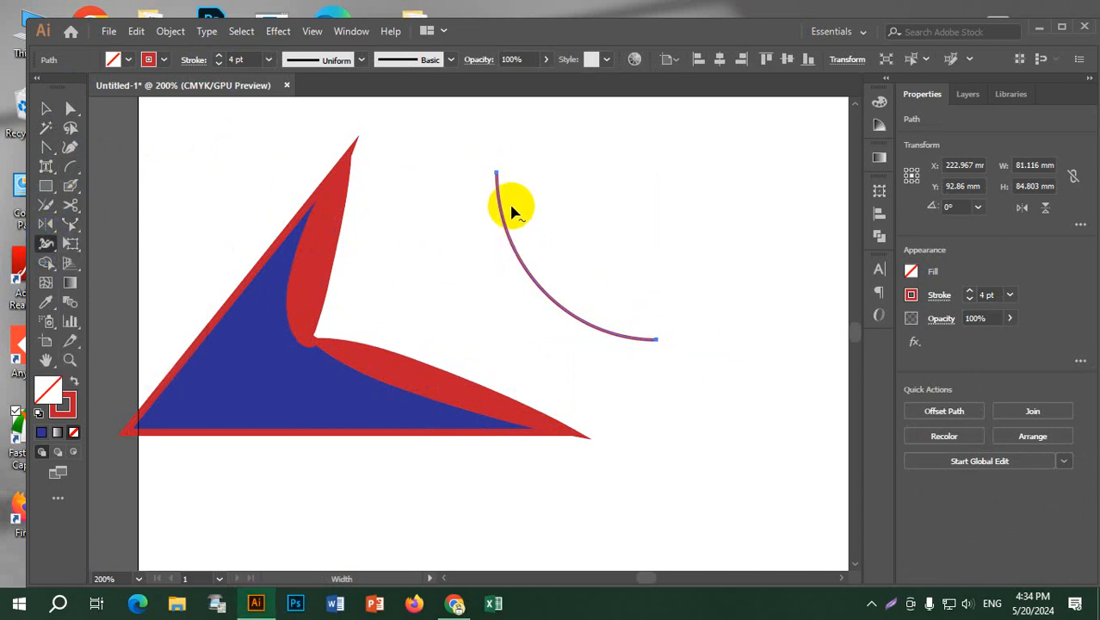
{"action": "mouse_move", "coordinate": [497, 199]}
{"action": "left_mouse_down"}
{"action": "mouse_move", "coordinate": [584, 172]}
{"action": "mouse_move", "coordinate": [516, 192]}
{"action": "mouse_move", "coordinate": [519, 223]}
{"action": "mouse_move", "coordinate": [502, 227]}
{"action": "mouse_move", "coordinate": [537, 247]}
{"action": "mouse_move", "coordinate": [516, 293]}
{"action": "left_mouse_up"}
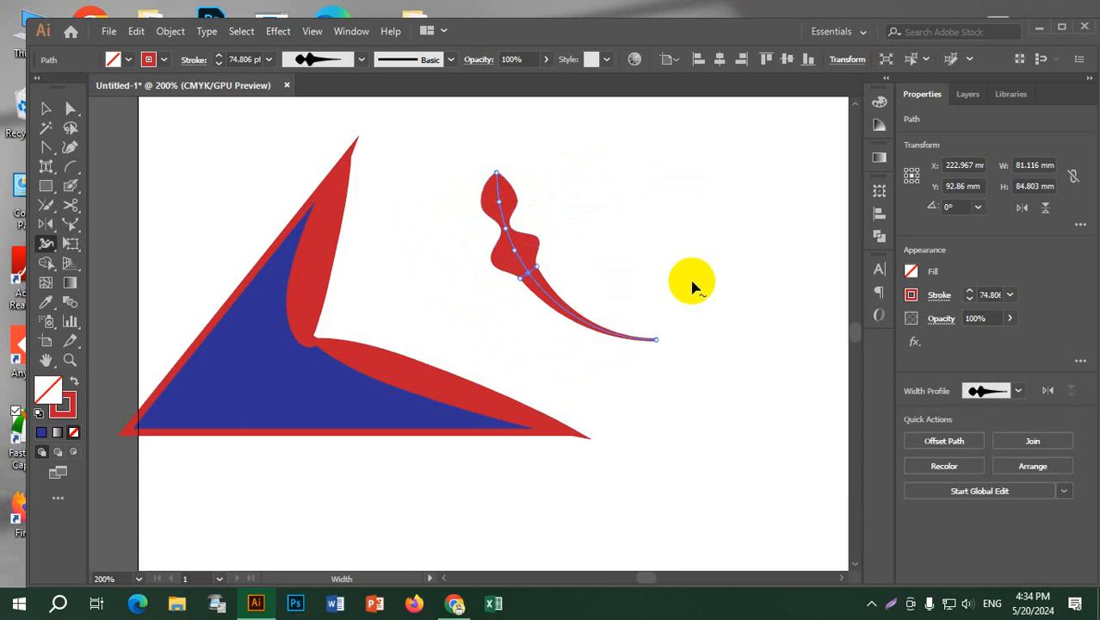
{"action": "left_click", "coordinate": [48, 250]}
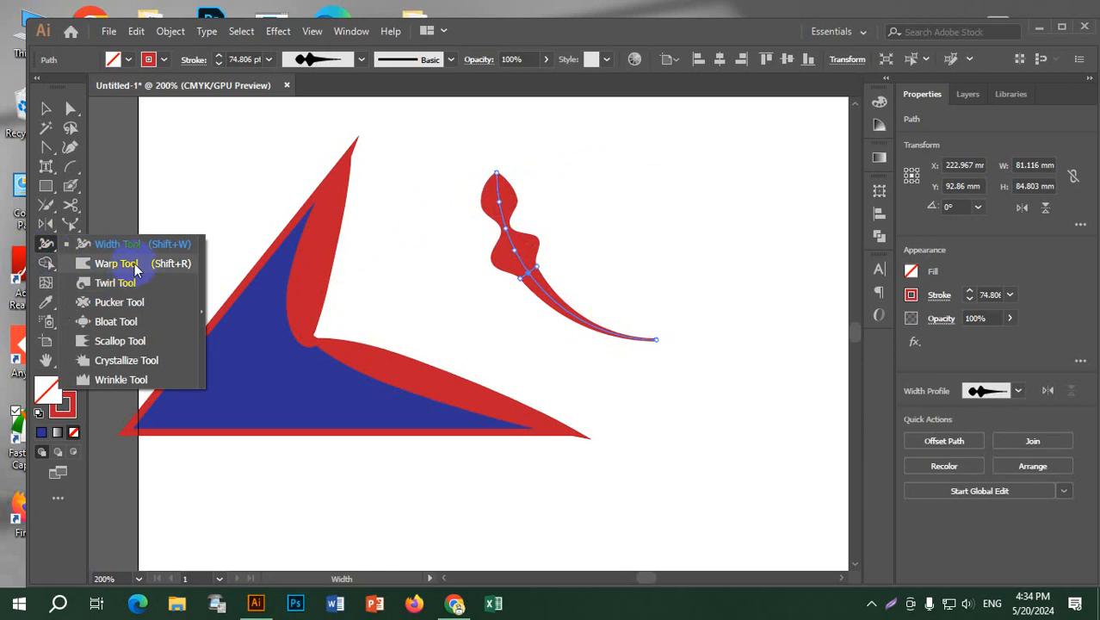
{"action": "left_click", "coordinate": [45, 108]}
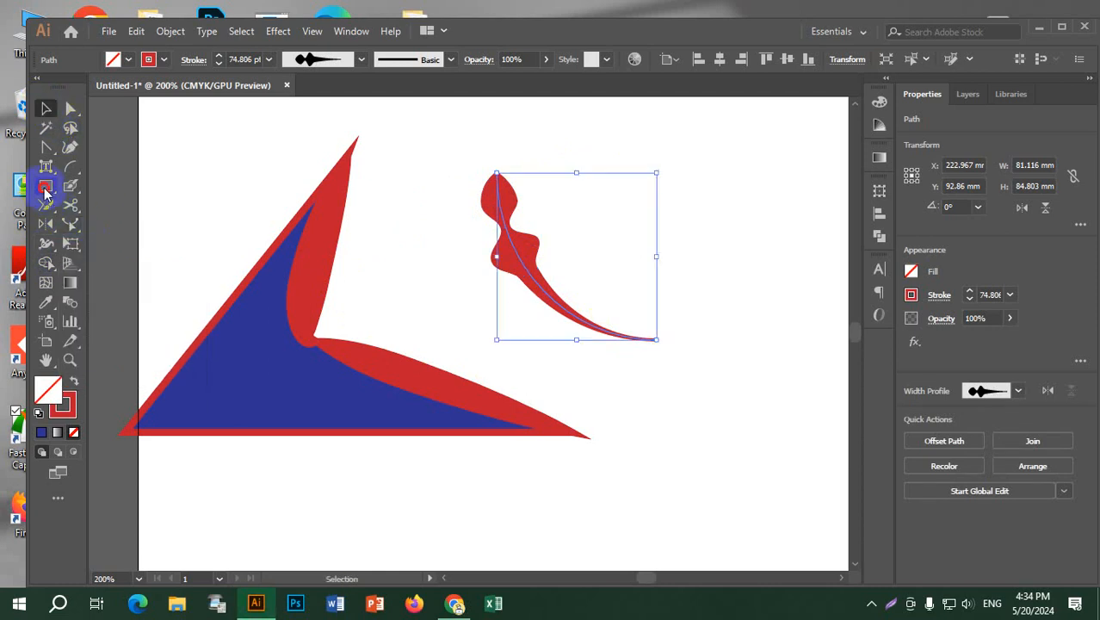
Step: Draw a rectangle about 102 × 70 mm to the right of the arc and set its stroke to 8 pt
{"action": "left_click", "coordinate": [45, 188]}
{"action": "left_click_drag", "start_coordinate": [602, 155], "coordinate": [802, 293]}
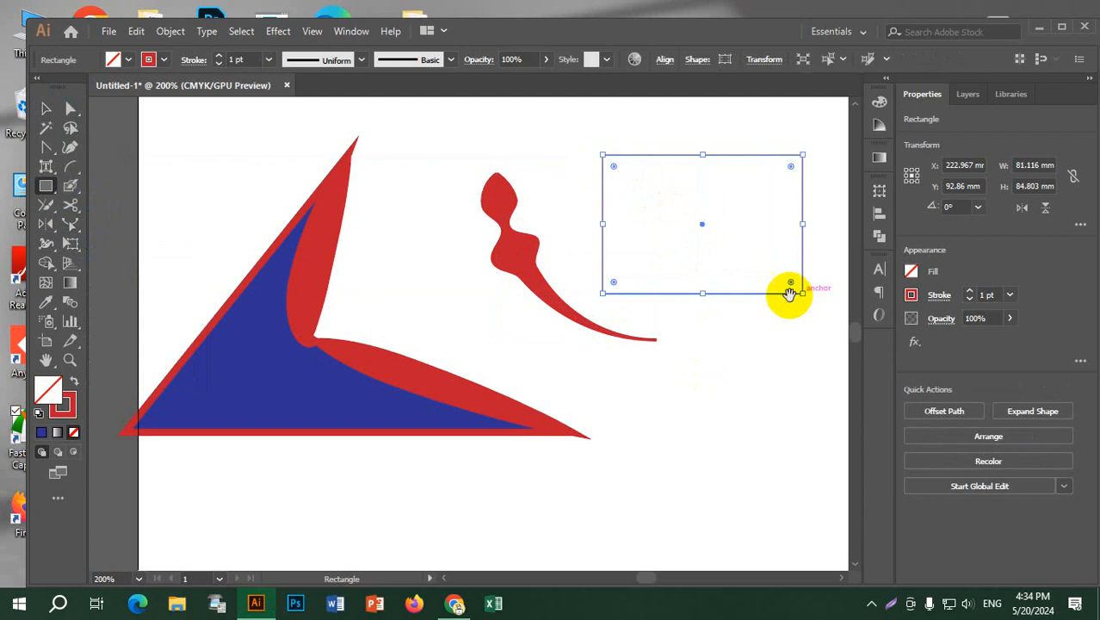
{"action": "left_click_drag", "start_coordinate": [733, 228], "coordinate": [543, 245]}
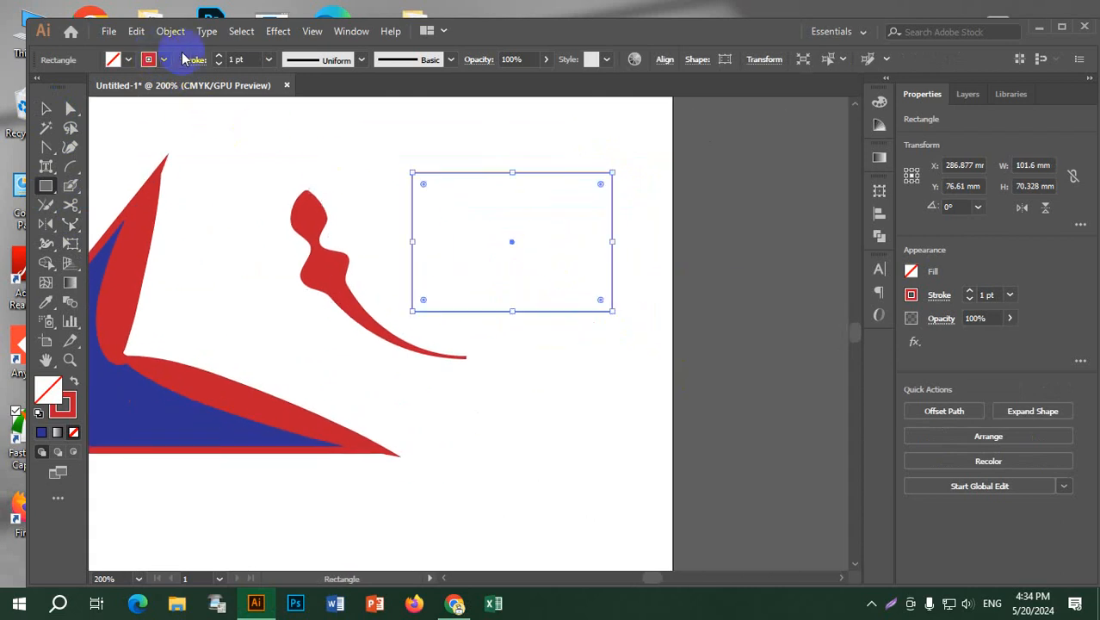
{"action": "left_click", "coordinate": [218, 55]}
{"action": "left_click", "coordinate": [219, 55]}
{"action": "left_click", "coordinate": [219, 55]}
{"action": "left_click", "coordinate": [219, 55]}
{"action": "left_click", "coordinate": [218, 55]}
{"action": "left_click", "coordinate": [218, 55]}
{"action": "left_click", "coordinate": [218, 55]}
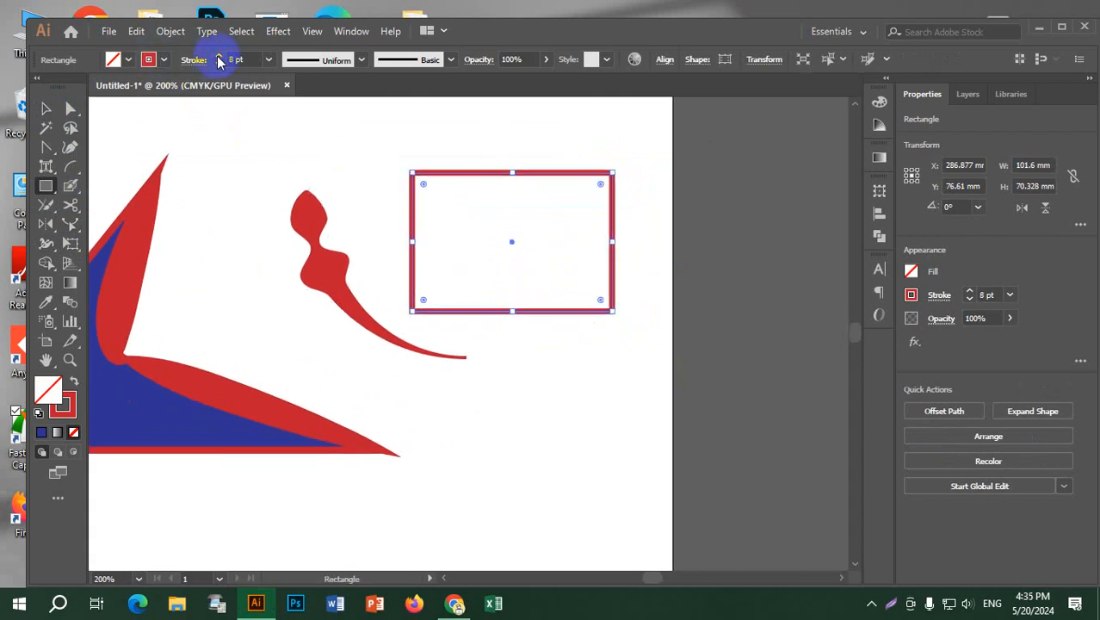
Step: Fill the new rectangle with orange, keeping its red stroke
{"action": "left_click", "coordinate": [148, 59]}
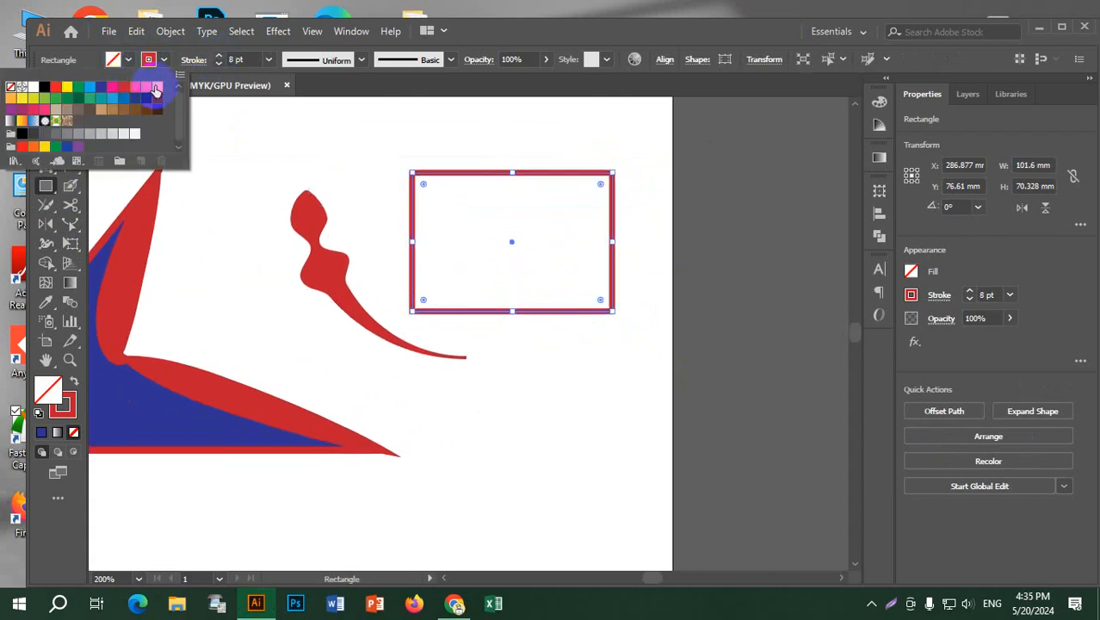
{"action": "left_click_drag", "start_coordinate": [155, 89], "coordinate": [504, 233]}
{"action": "left_click", "coordinate": [579, 130]}
{"action": "left_click", "coordinate": [595, 237]}
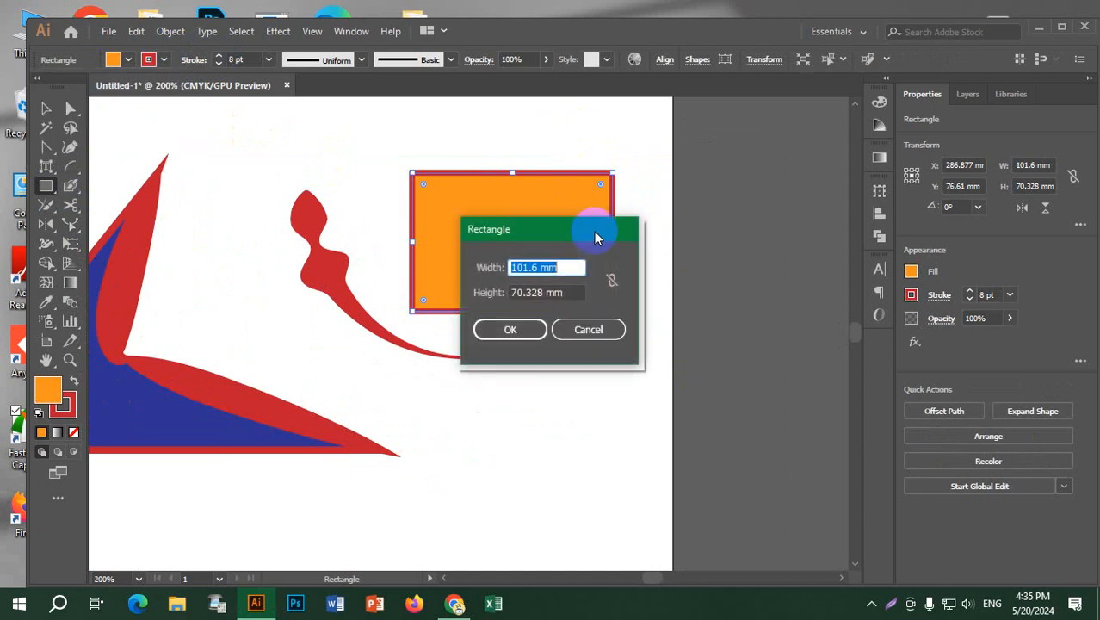
{"action": "left_click", "coordinate": [594, 331]}
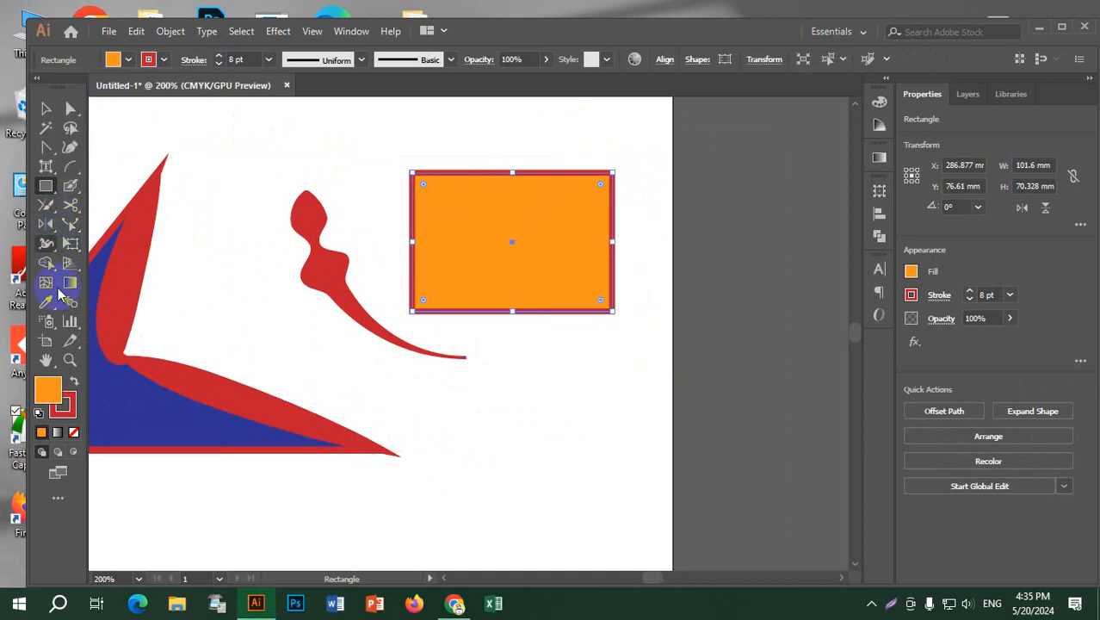
Step: Push the orange rectangle's edges inward and outward into waves with the Warp Tool
{"action": "left_click_drag", "start_coordinate": [46, 244], "coordinate": [118, 266]}
{"action": "left_click_drag", "start_coordinate": [508, 168], "coordinate": [515, 211]}
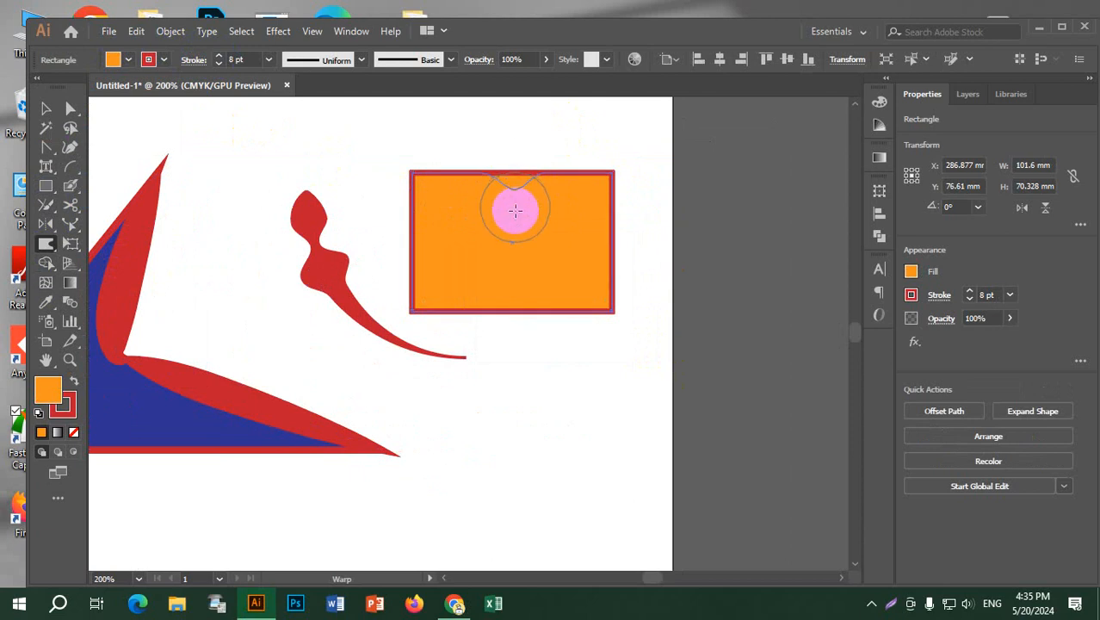
{"action": "left_click_drag", "start_coordinate": [413, 207], "coordinate": [463, 210]}
{"action": "mouse_move", "coordinate": [465, 311]}
{"action": "left_mouse_down"}
{"action": "mouse_move", "coordinate": [462, 293]}
{"action": "mouse_move", "coordinate": [418, 301]}
{"action": "mouse_move", "coordinate": [432, 276]}
{"action": "mouse_move", "coordinate": [616, 301]}
{"action": "mouse_move", "coordinate": [582, 288]}
{"action": "mouse_move", "coordinate": [607, 219]}
{"action": "mouse_move", "coordinate": [558, 198]}
{"action": "mouse_move", "coordinate": [570, 177]}
{"action": "mouse_move", "coordinate": [569, 222]}
{"action": "left_mouse_up"}
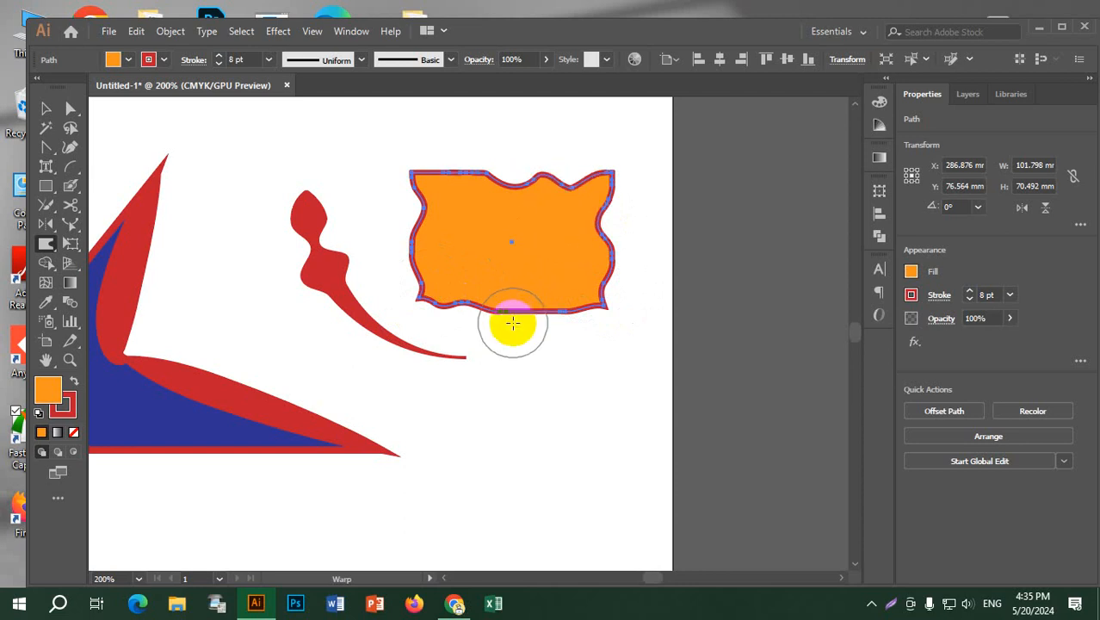
{"action": "mouse_move", "coordinate": [512, 323]}
{"action": "left_mouse_down"}
{"action": "mouse_move", "coordinate": [596, 206]}
{"action": "mouse_move", "coordinate": [436, 227]}
{"action": "mouse_move", "coordinate": [534, 258]}
{"action": "mouse_move", "coordinate": [488, 264]}
{"action": "left_mouse_up"}
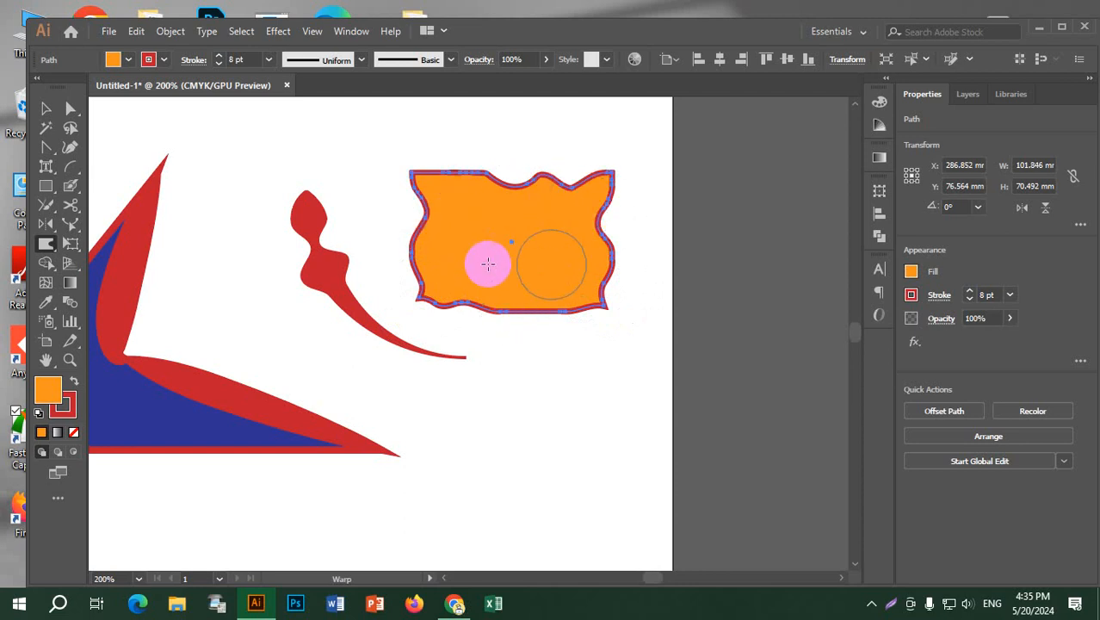
{"action": "mouse_move", "coordinate": [486, 190]}
{"action": "left_mouse_down"}
{"action": "mouse_move", "coordinate": [508, 160]}
{"action": "mouse_move", "coordinate": [523, 83]}
{"action": "left_mouse_up"}
{"action": "mouse_move", "coordinate": [557, 319]}
{"action": "left_mouse_down"}
{"action": "mouse_move", "coordinate": [562, 271]}
{"action": "mouse_move", "coordinate": [527, 309]}
{"action": "mouse_move", "coordinate": [526, 294]}
{"action": "mouse_move", "coordinate": [474, 253]}
{"action": "left_mouse_up"}
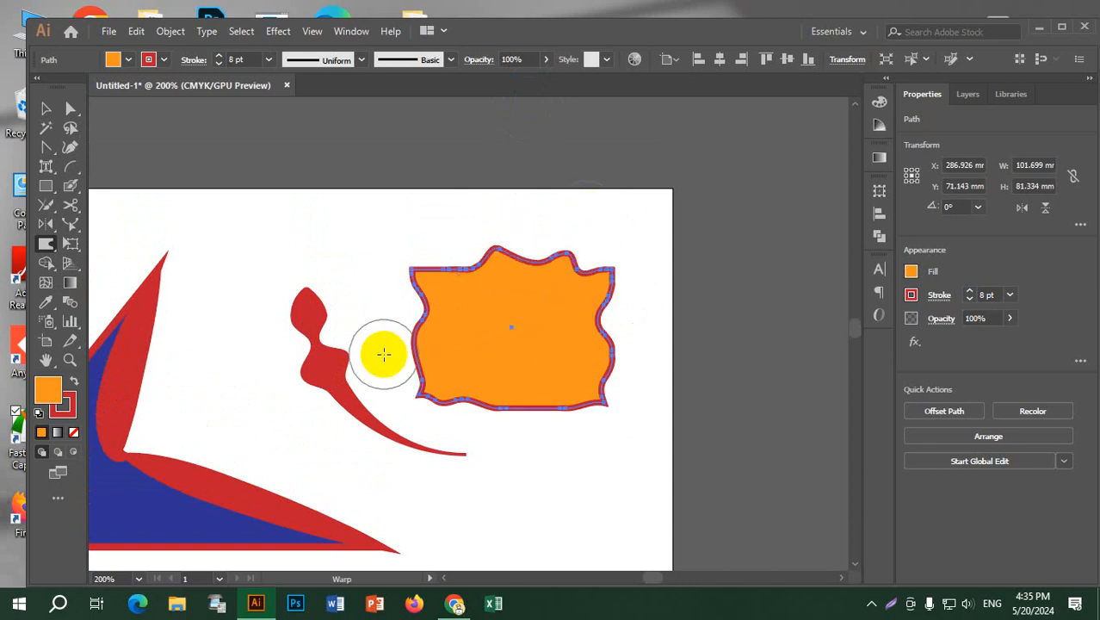
Step: Undo all the Warp Tool distortions on the orange rectangle
{"action": "left_click", "coordinate": [47, 248]}
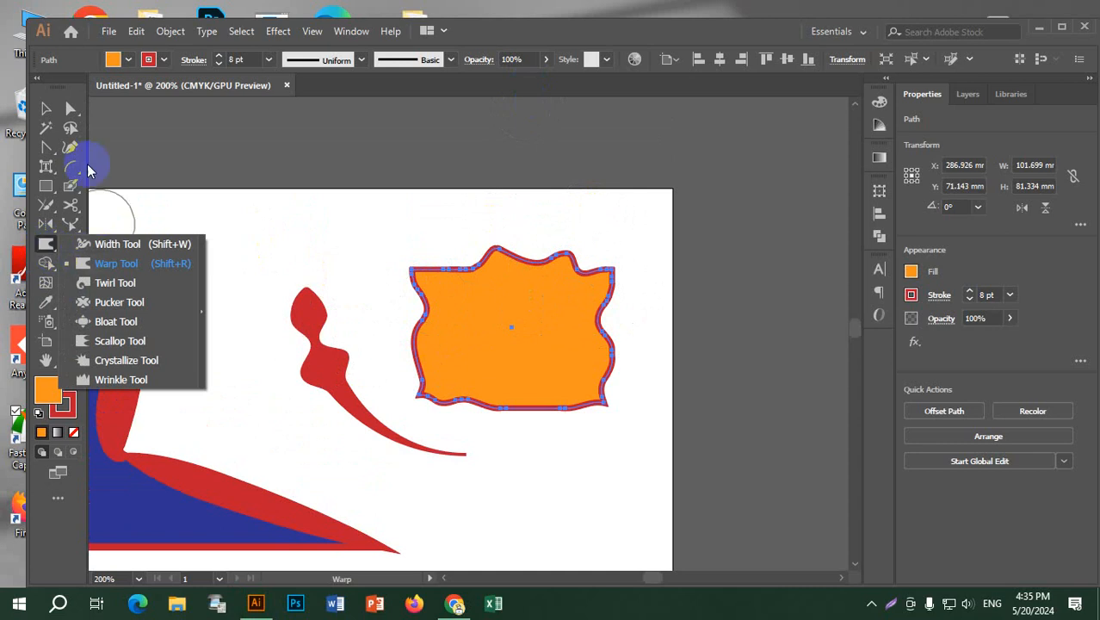
{"action": "left_click", "coordinate": [45, 107]}
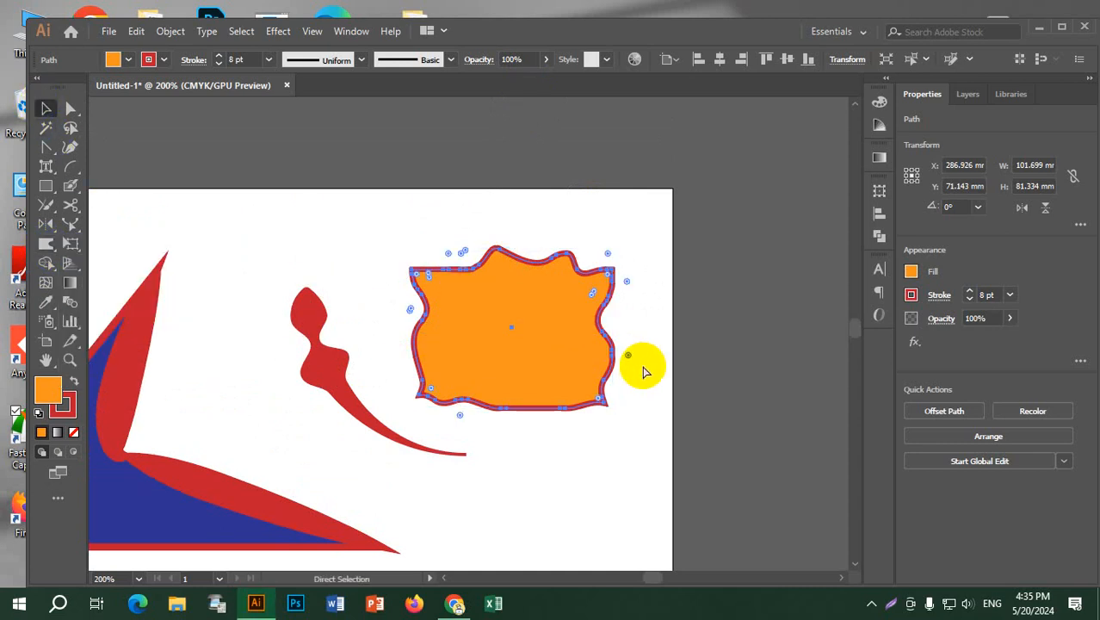
{"action": "key", "text": "ctrl+z"}
{"action": "key", "text": "ctrl+z"}
{"action": "key", "text": "ctrl+z"}
{"action": "key", "text": "ctrl+z"}
{"action": "key", "text": "ctrl+z"}
{"action": "key", "text": "ctrl+z"}
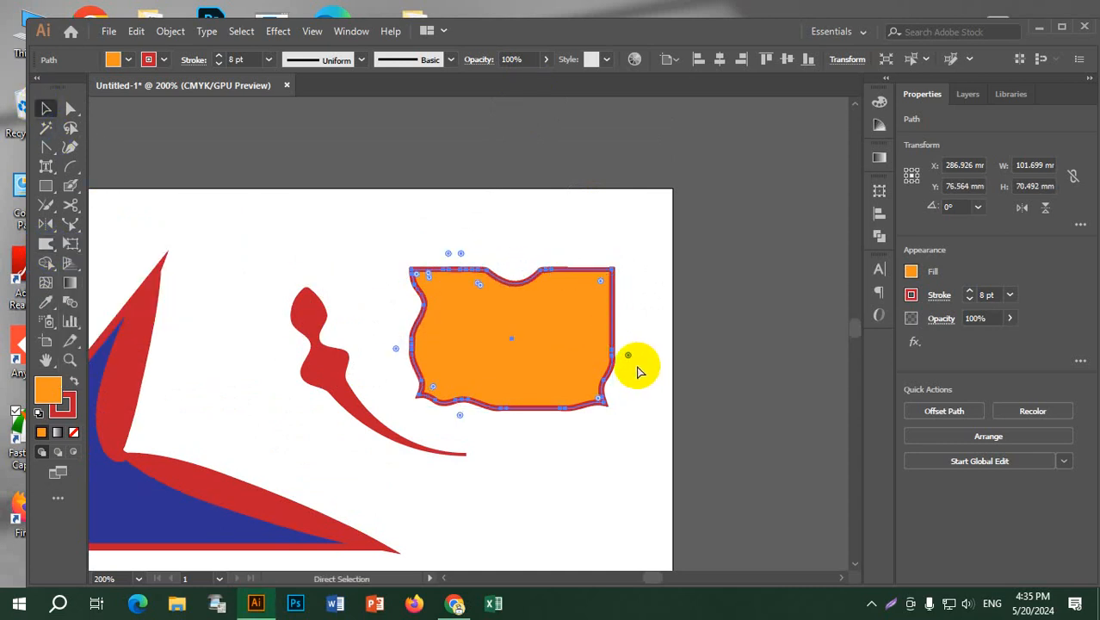
{"action": "key", "text": "ctrl+z"}
{"action": "key", "text": "ctrl+z"}
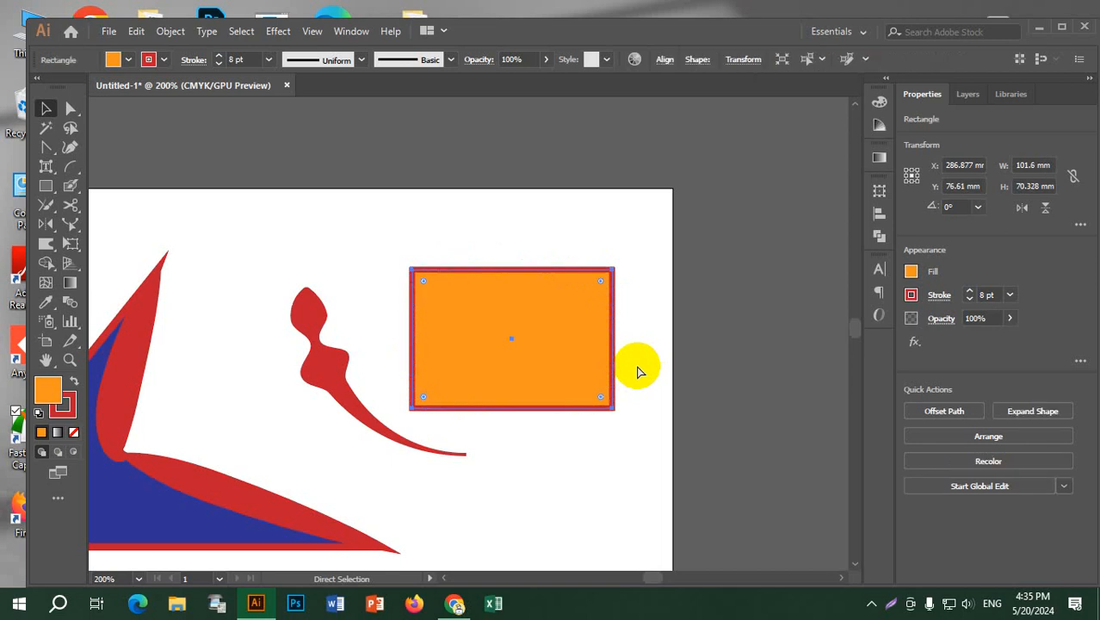
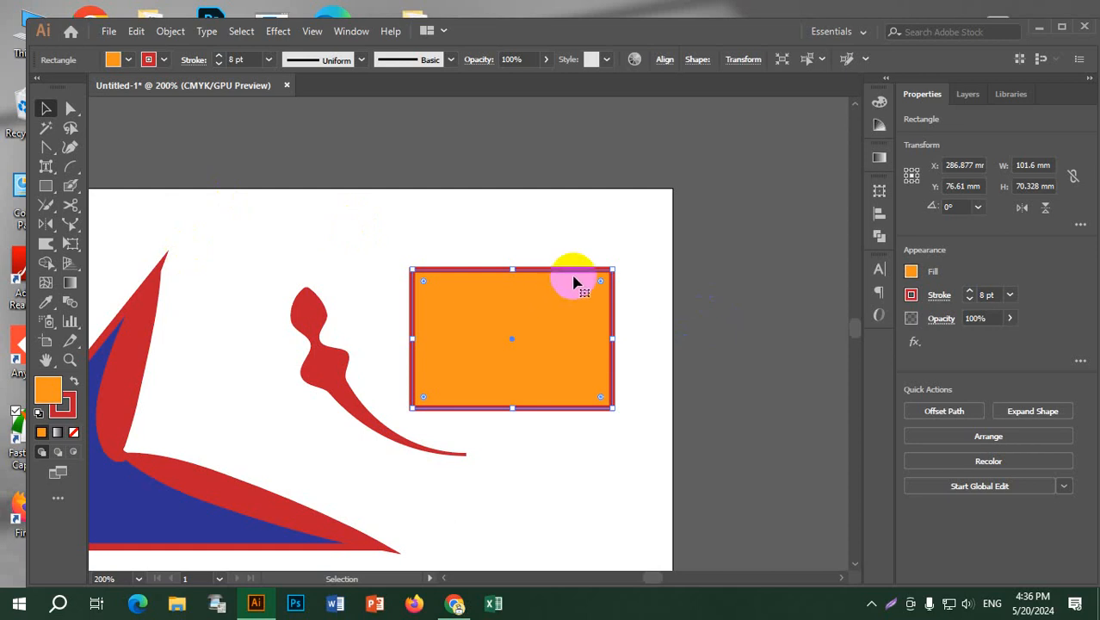
Step: Twist the middle of each of the orange rectangle's four edges into a spiral with the Twirl Tool
{"action": "left_click", "coordinate": [48, 246]}
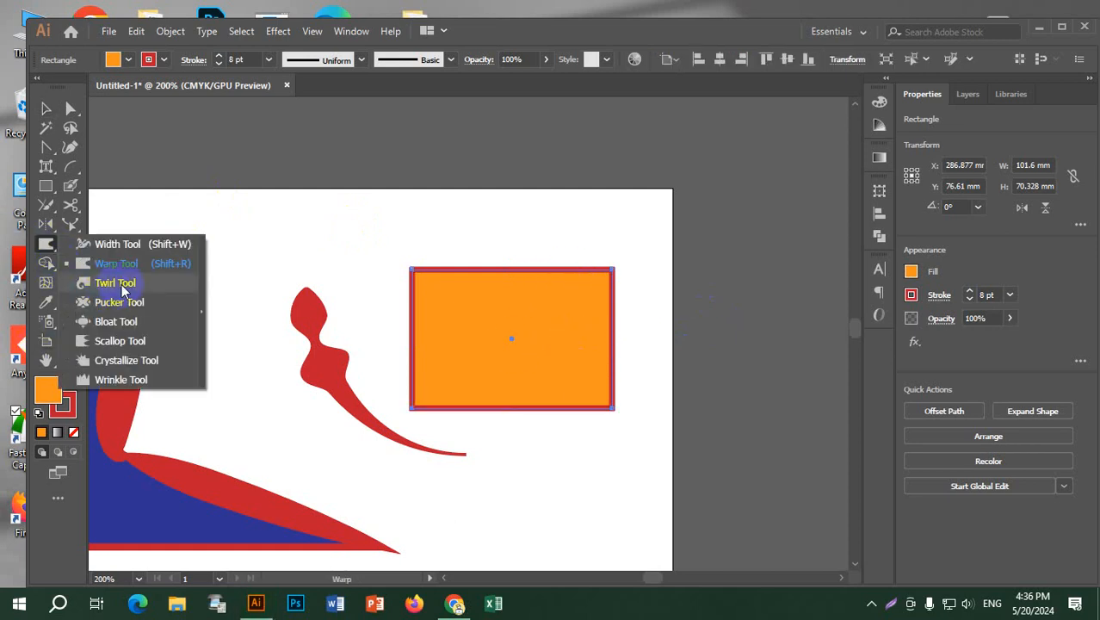
{"action": "left_click", "coordinate": [123, 291]}
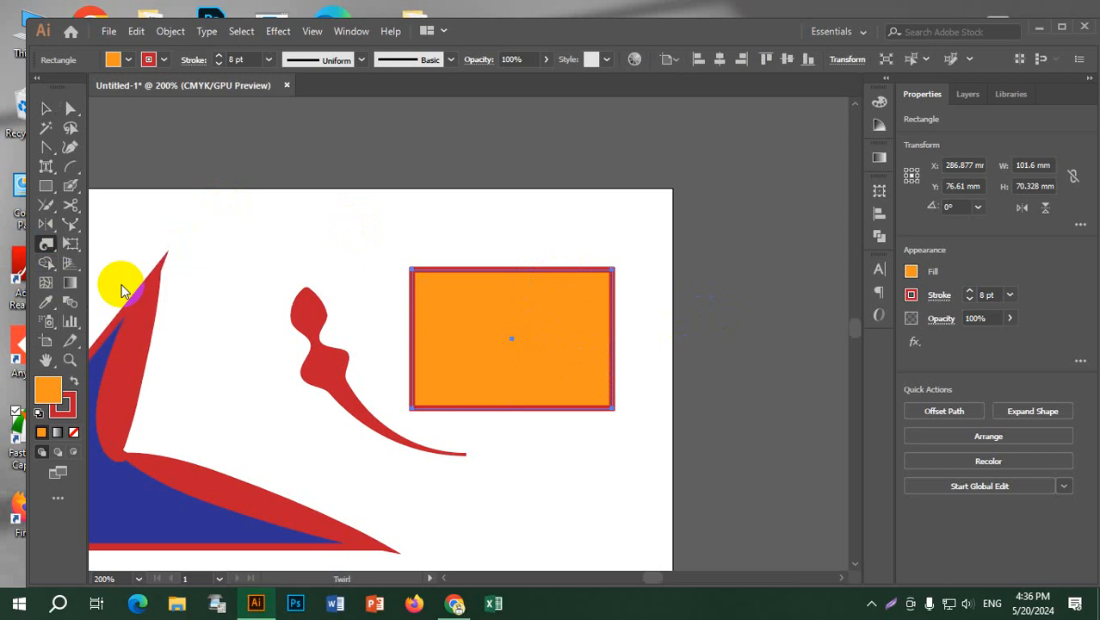
{"action": "left_click", "coordinate": [517, 269]}
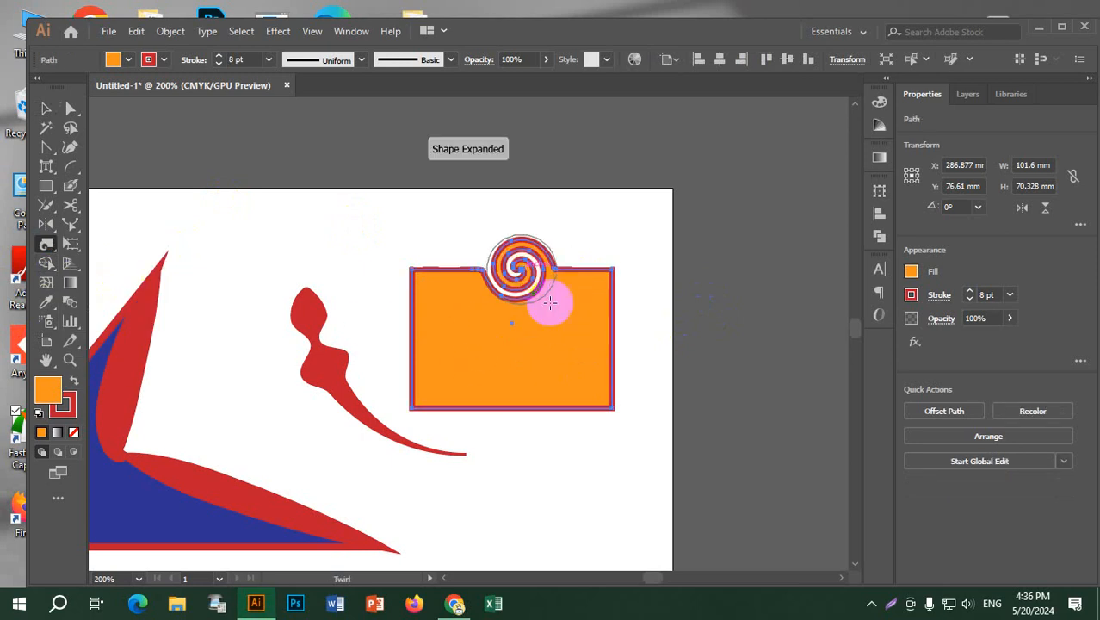
{"action": "left_click", "coordinate": [617, 342]}
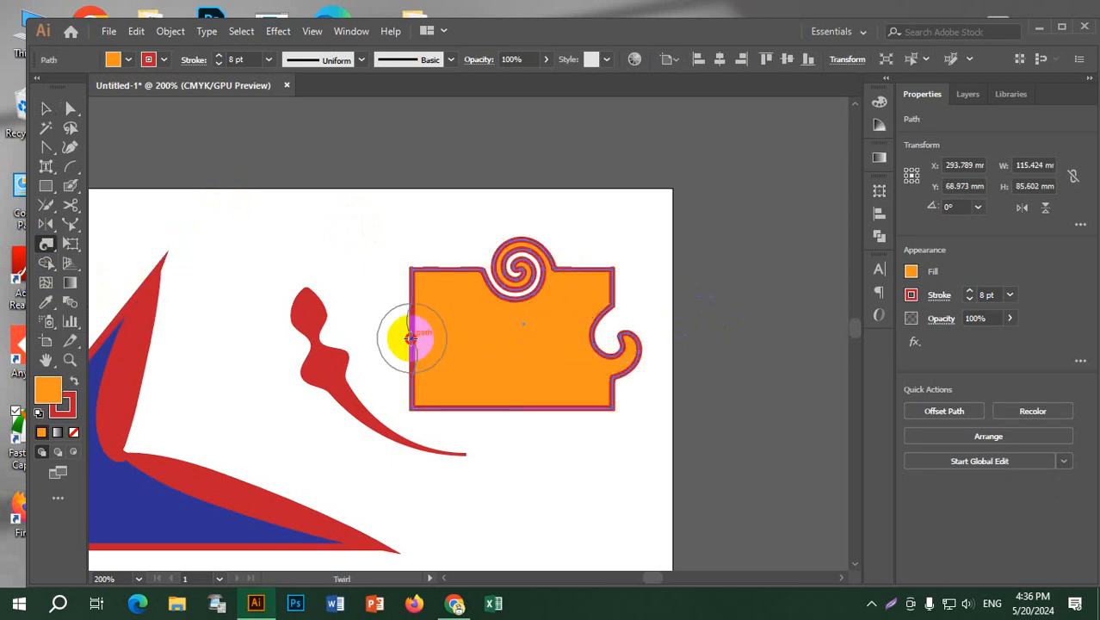
{"action": "left_click", "coordinate": [412, 338]}
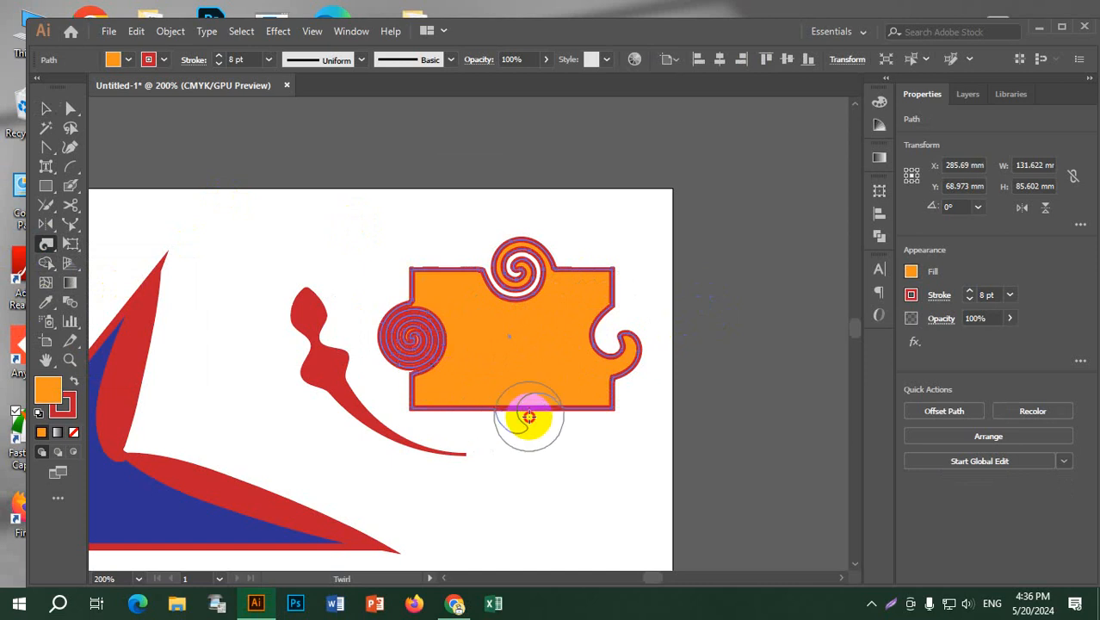
{"action": "left_click", "coordinate": [529, 417]}
Step: Set the twirled orange shape's stroke to 2 pt
{"action": "left_click", "coordinate": [220, 64]}
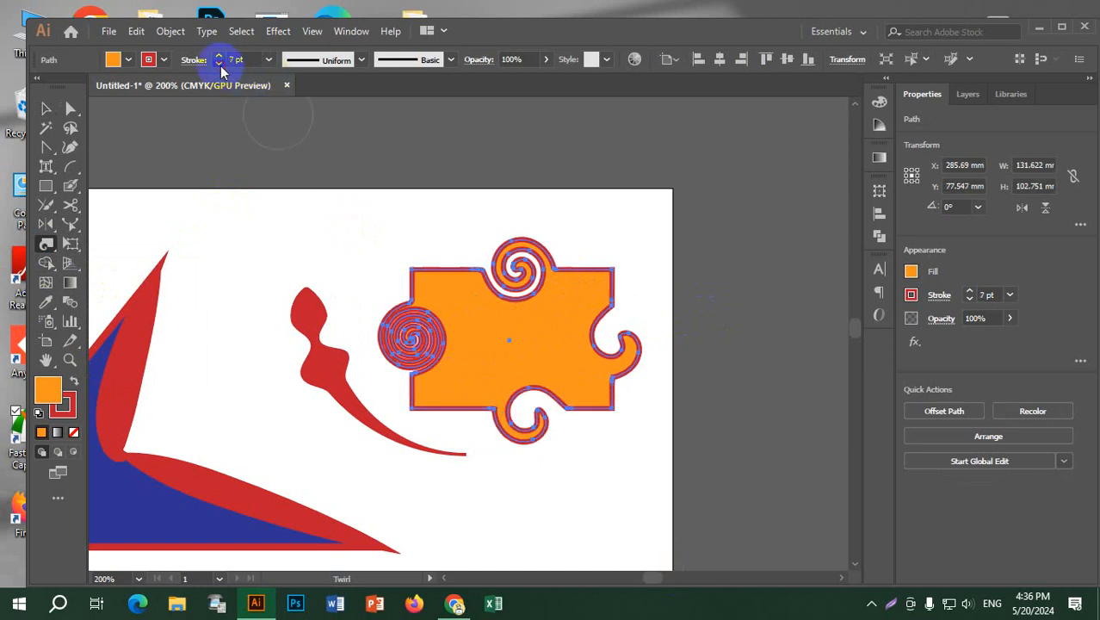
{"action": "left_click", "coordinate": [220, 64]}
{"action": "left_click", "coordinate": [220, 64]}
{"action": "left_click", "coordinate": [220, 65]}
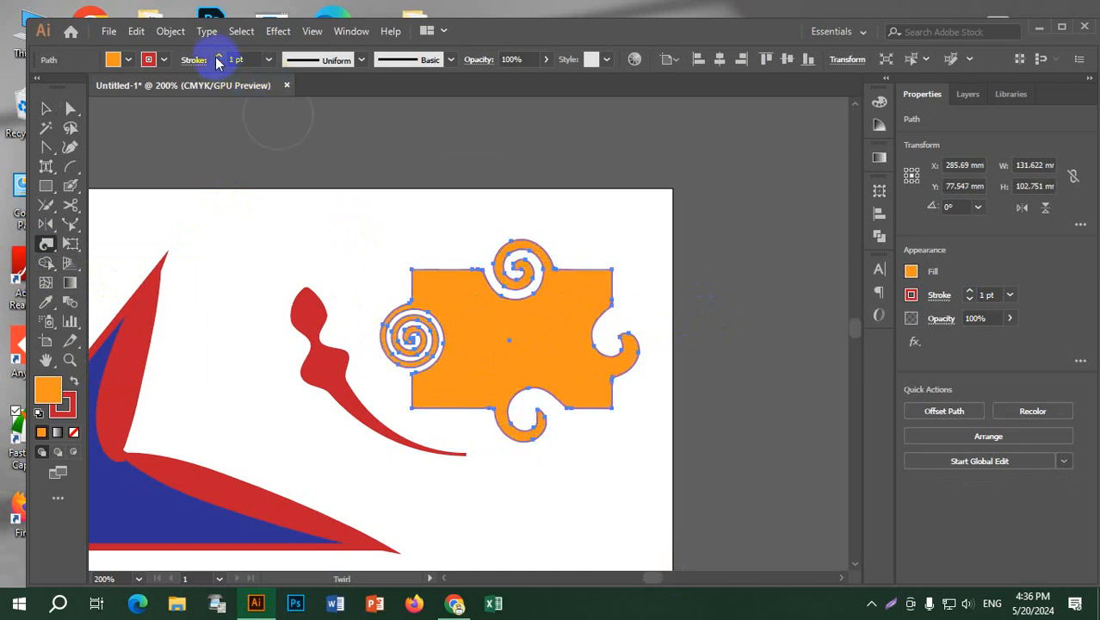
{"action": "left_click", "coordinate": [218, 55]}
Step: Twirl the orange shape's upper right corner into a spiral and curl its lower left corner with the Twirl Tool
{"action": "left_click_drag", "start_coordinate": [46, 253], "coordinate": [133, 290]}
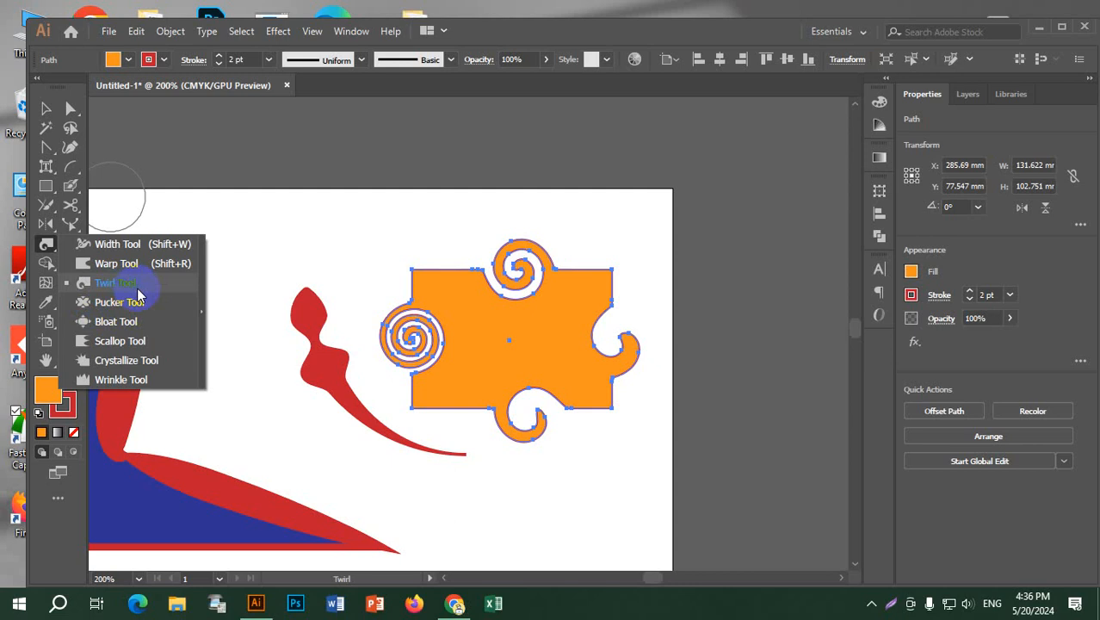
{"action": "left_click", "coordinate": [615, 265]}
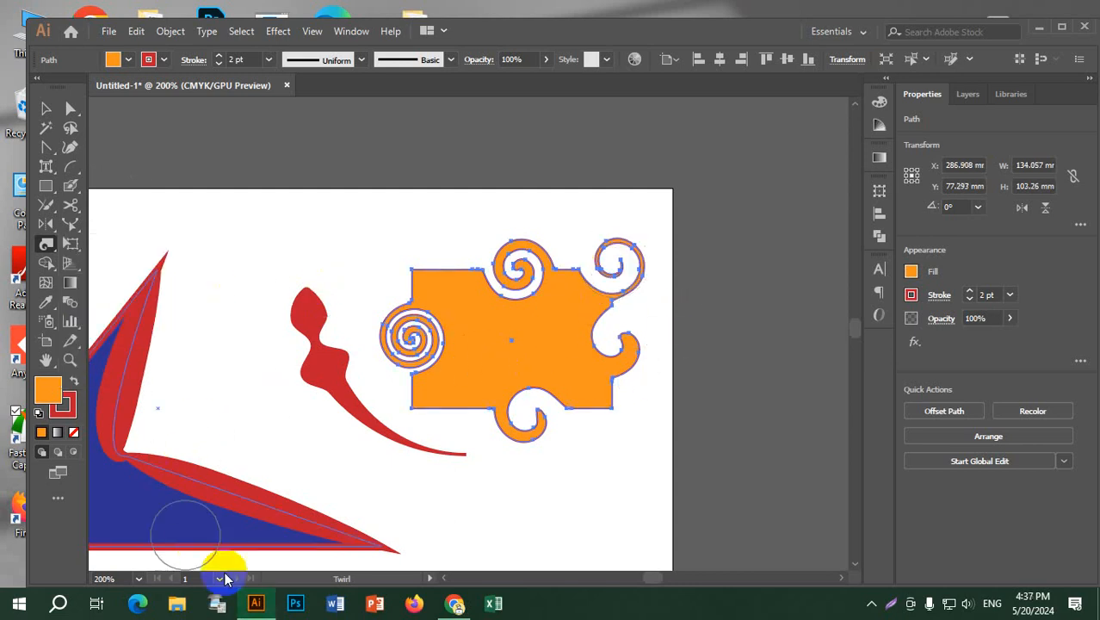
{"action": "left_click", "coordinate": [421, 409]}
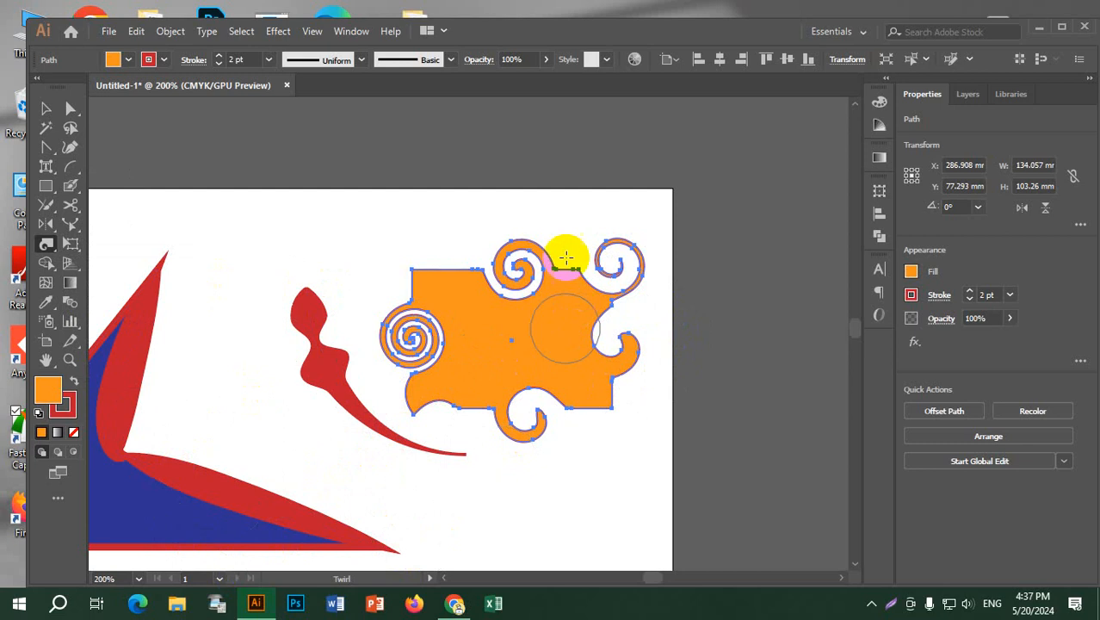
{"action": "left_click", "coordinate": [565, 256]}
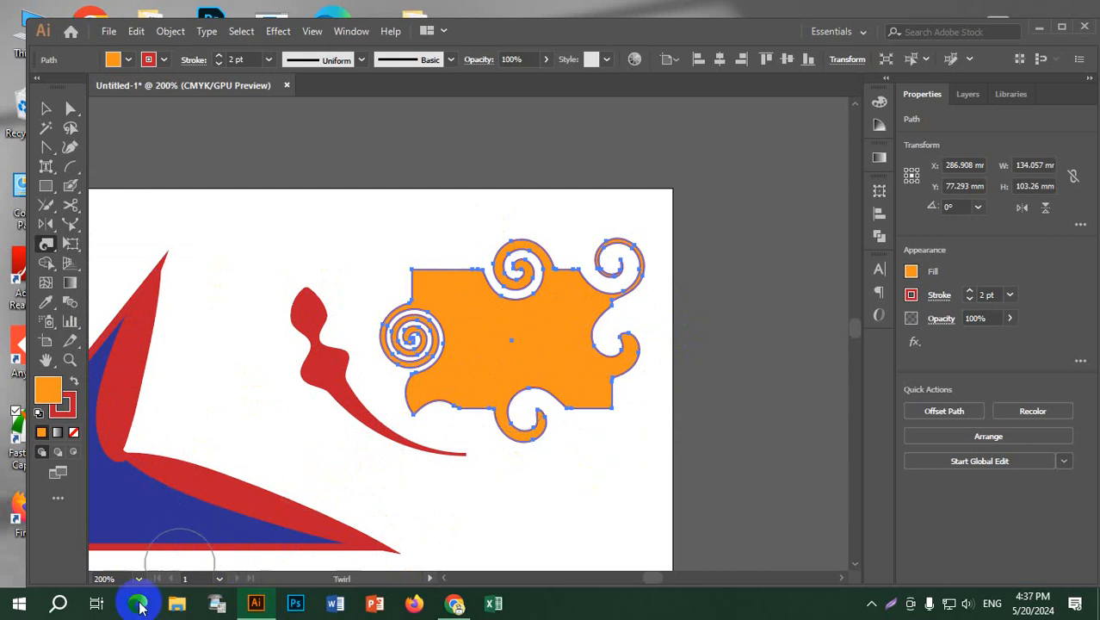
Step: Switch to Chrome and search Google for "interior design" in a new tab, using the corrected spelling
{"action": "left_click", "coordinate": [453, 607]}
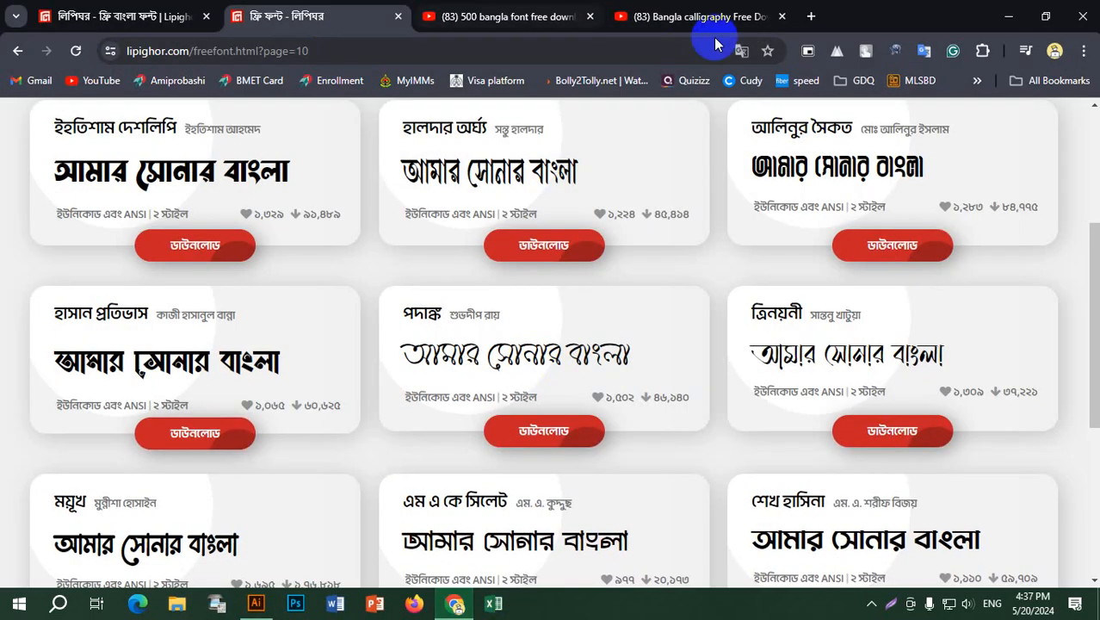
{"action": "left_click", "coordinate": [761, 16]}
{"action": "left_click", "coordinate": [484, 59]}
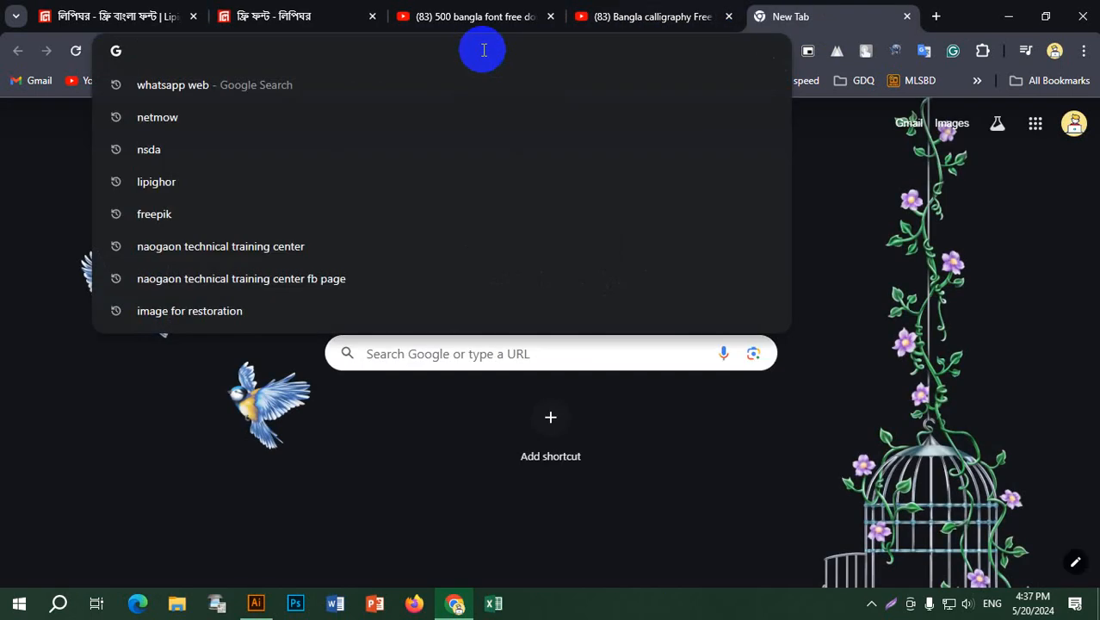
{"action": "type", "text": "intori"}
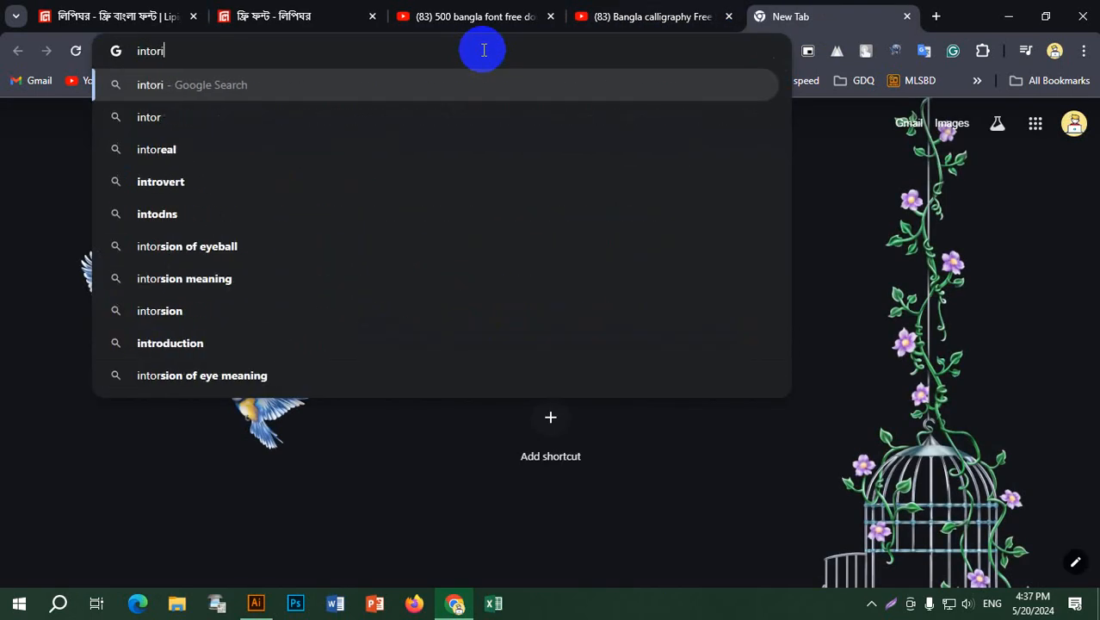
{"action": "type", "text": "or design"}
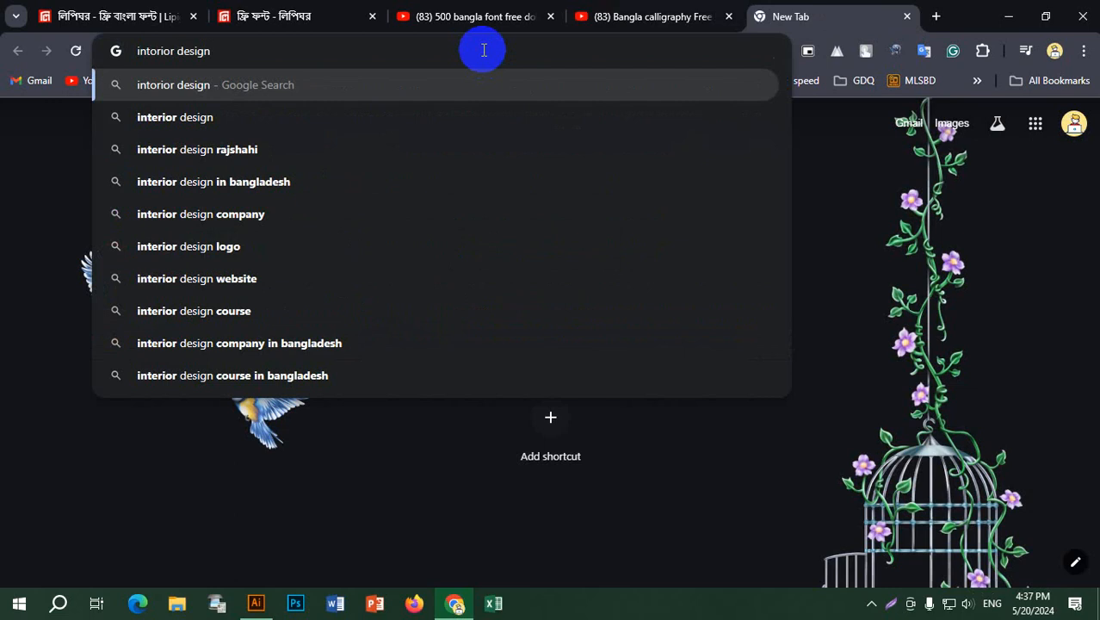
{"action": "key", "text": "Return"}
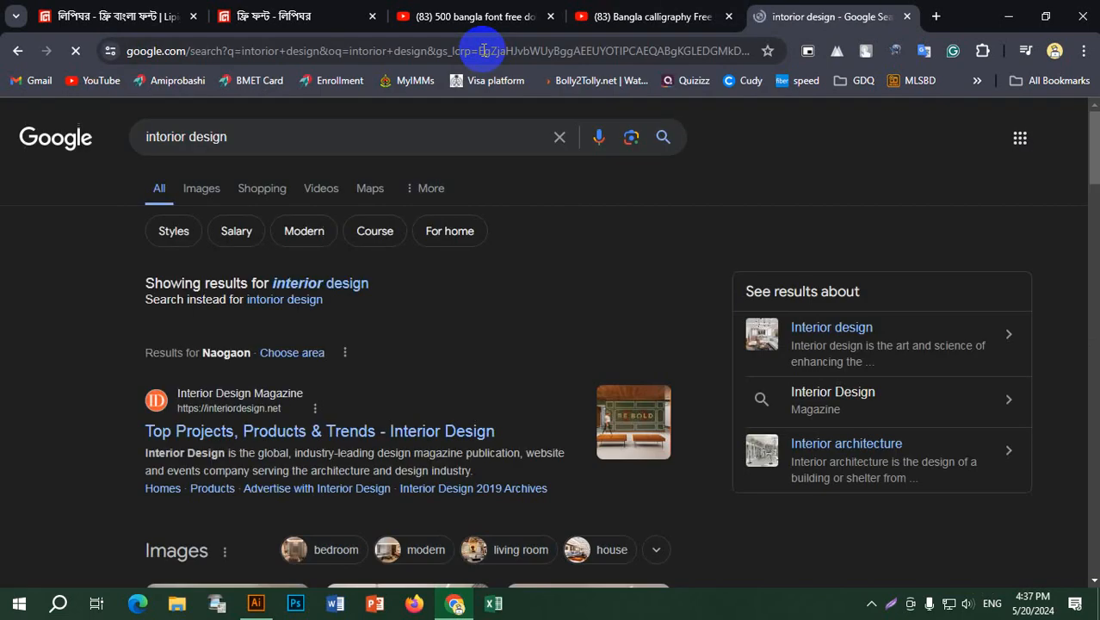
{"action": "left_click", "coordinate": [321, 290]}
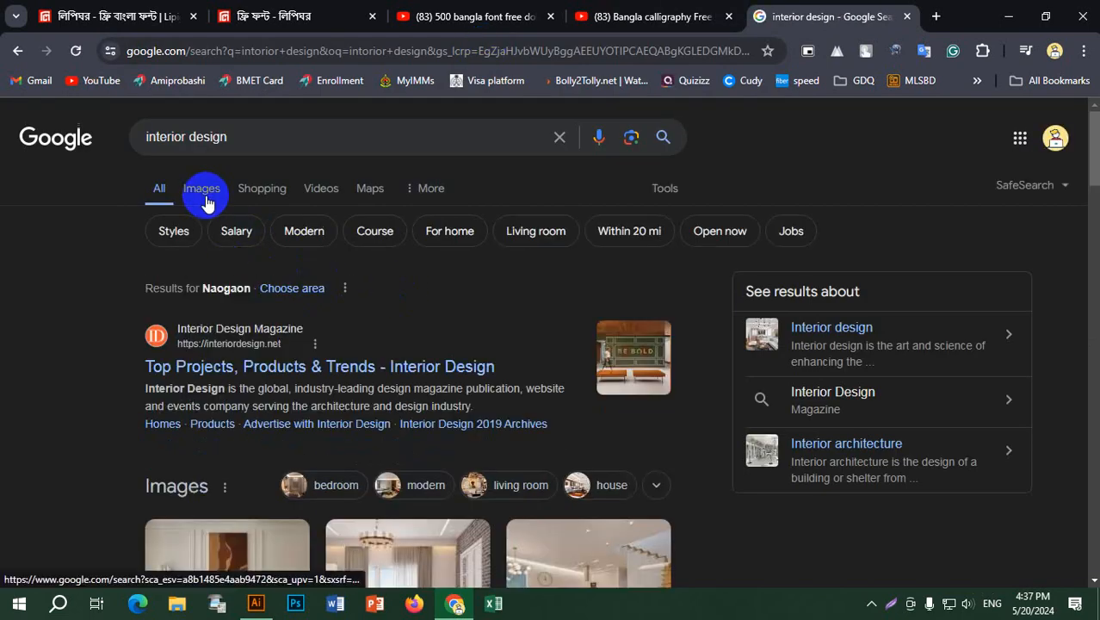
Step: Show the image results for interior design and look through the room photos
{"action": "left_click", "coordinate": [206, 202]}
{"action": "scroll", "coordinate": [676, 444], "scroll_direction": "down", "scroll_amount": 3}
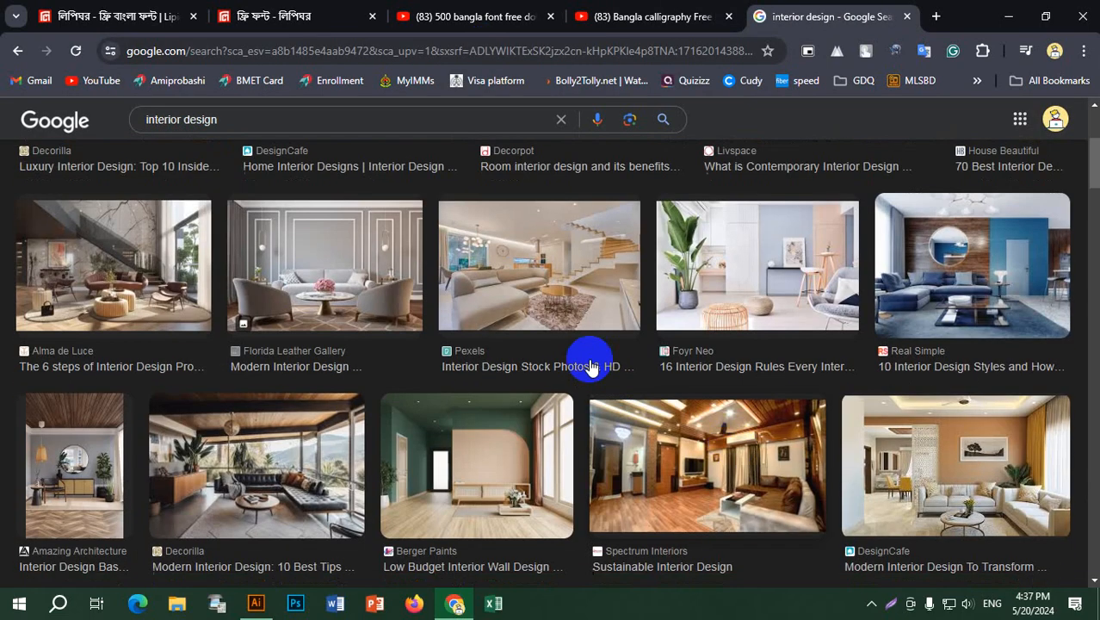
{"action": "scroll", "coordinate": [478, 380], "scroll_direction": "up", "scroll_amount": 3}
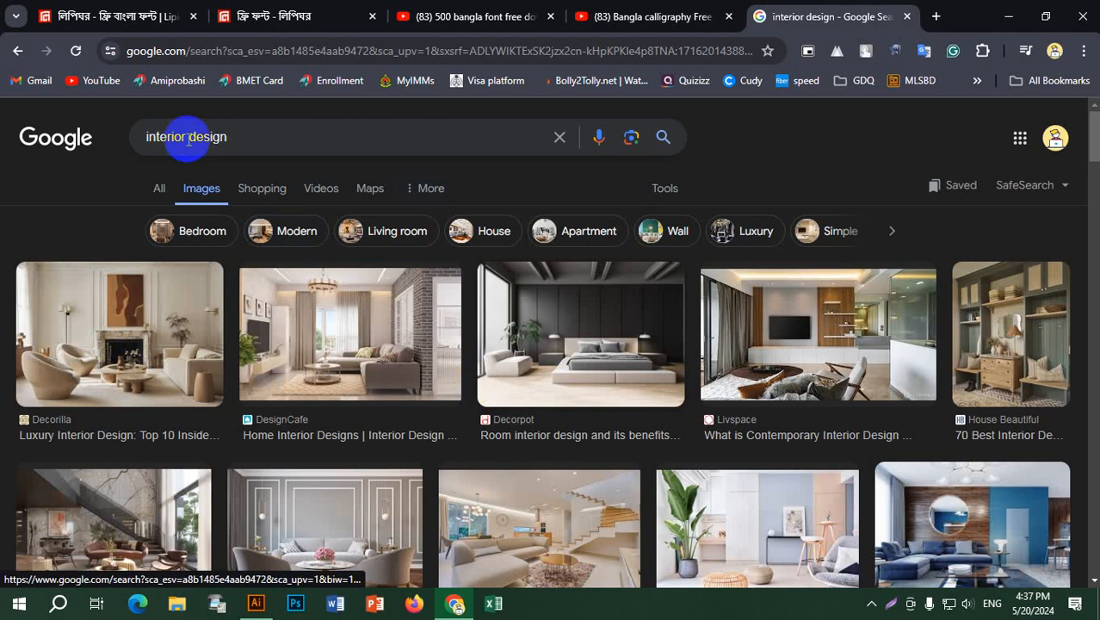
Step: Refine the image search to "interior furniture design" with the corrected spelling and browse the furniture photos
{"action": "type", "text": "f"}
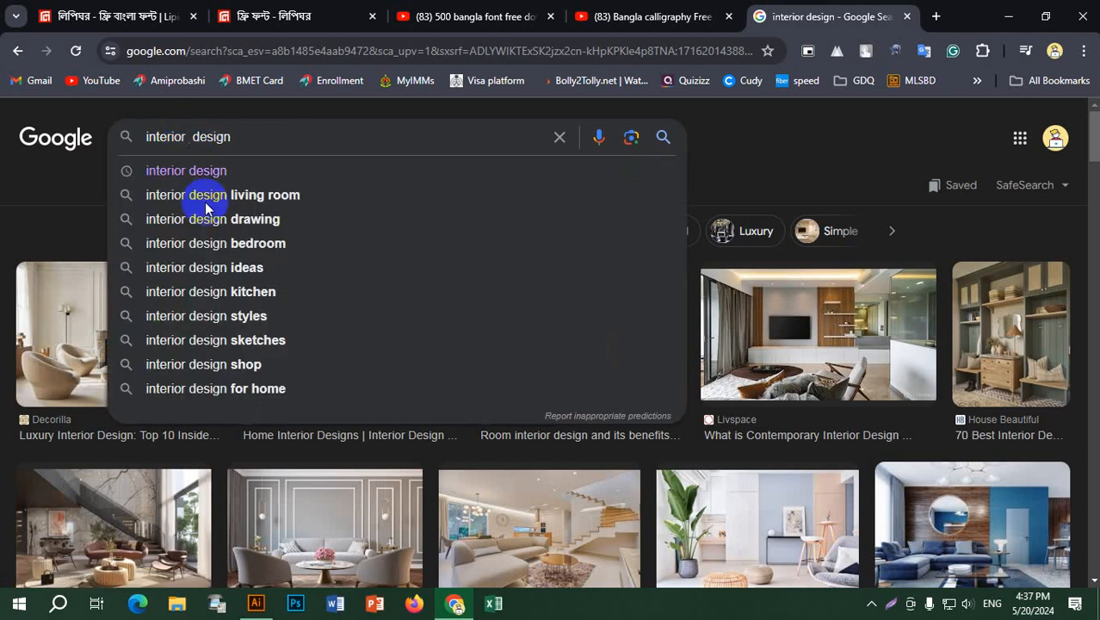
{"action": "type", "text": "irtuniture"}
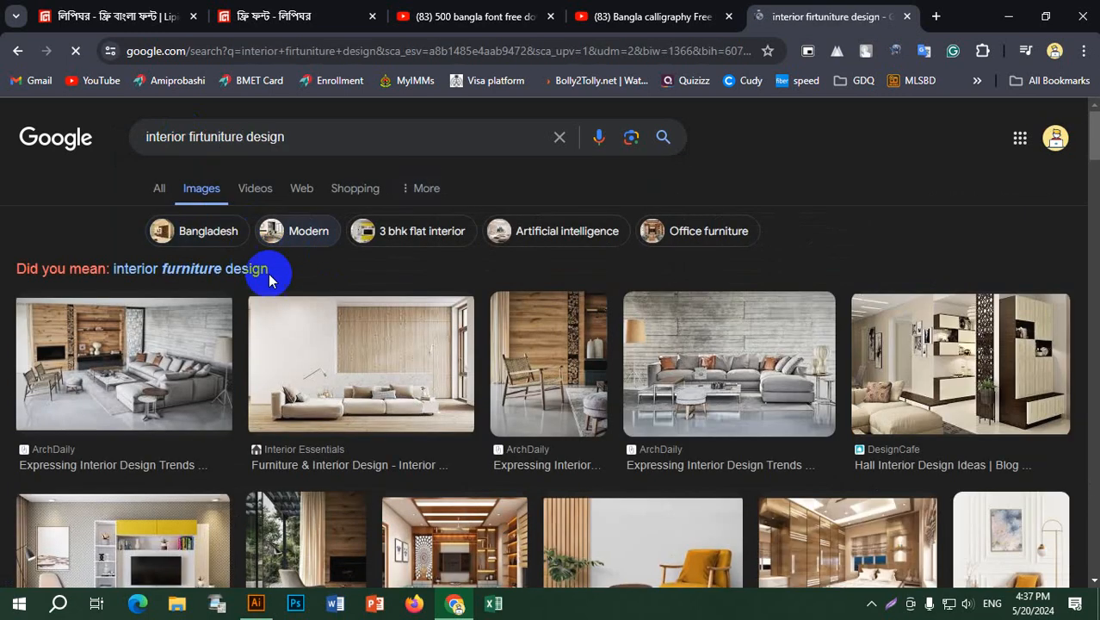
{"action": "left_click", "coordinate": [189, 269]}
{"action": "scroll", "coordinate": [491, 327], "scroll_direction": "down", "scroll_amount": 8}
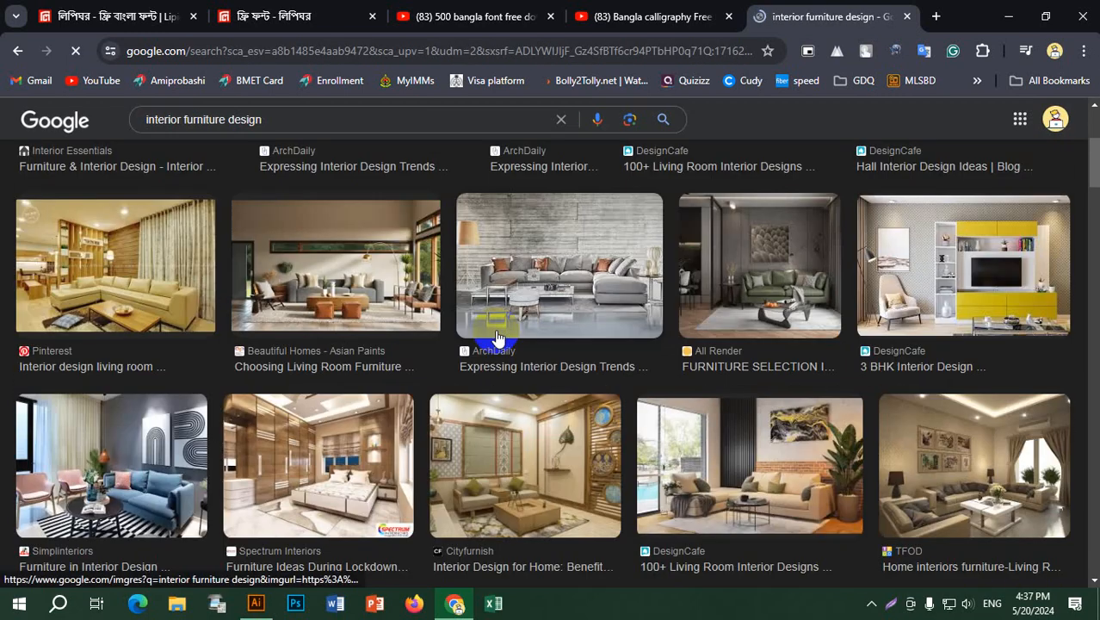
{"action": "scroll", "coordinate": [497, 338], "scroll_direction": "down", "scroll_amount": 6}
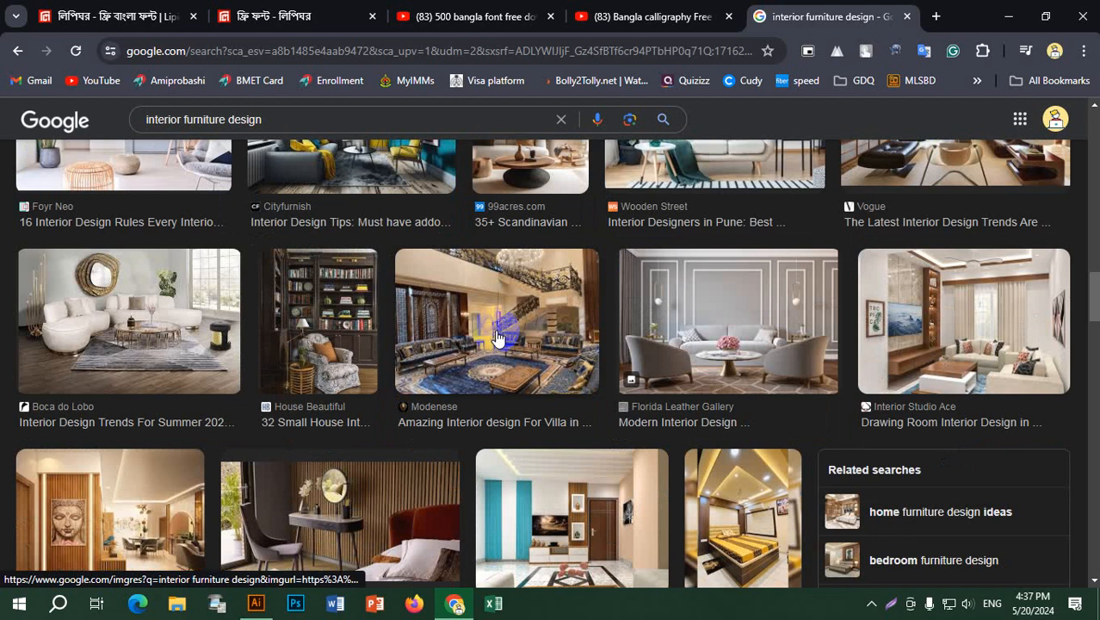
{"action": "scroll", "coordinate": [497, 337], "scroll_direction": "up", "scroll_amount": 15}
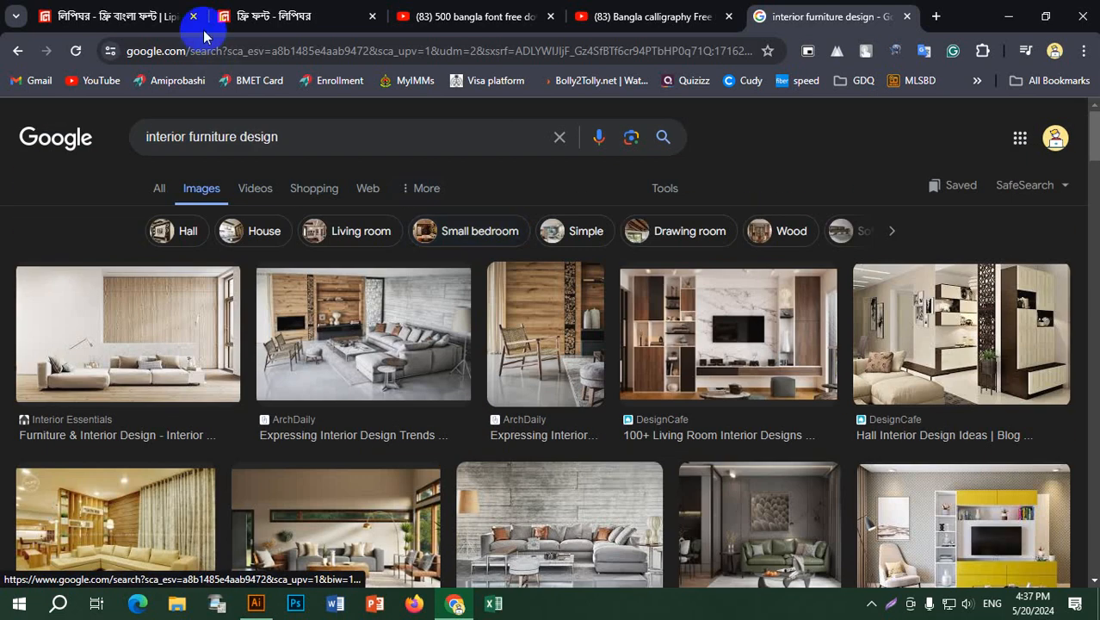
Step: Add the word "patarn" before "design" in the furniture image search and run it
{"action": "left_click", "coordinate": [239, 136]}
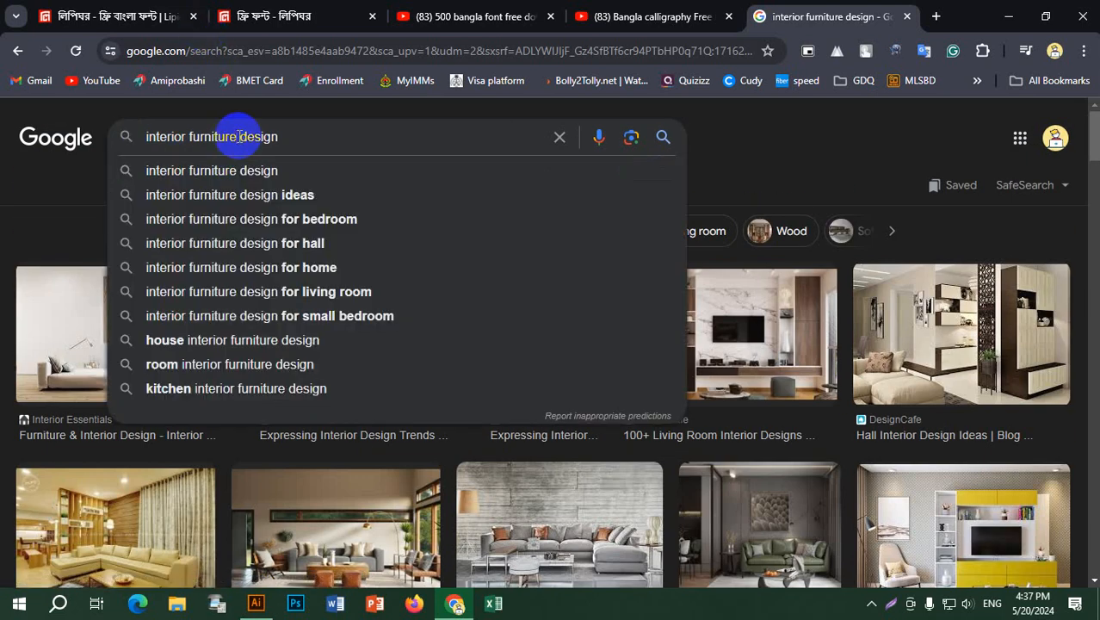
{"action": "type", "text": "pata "}
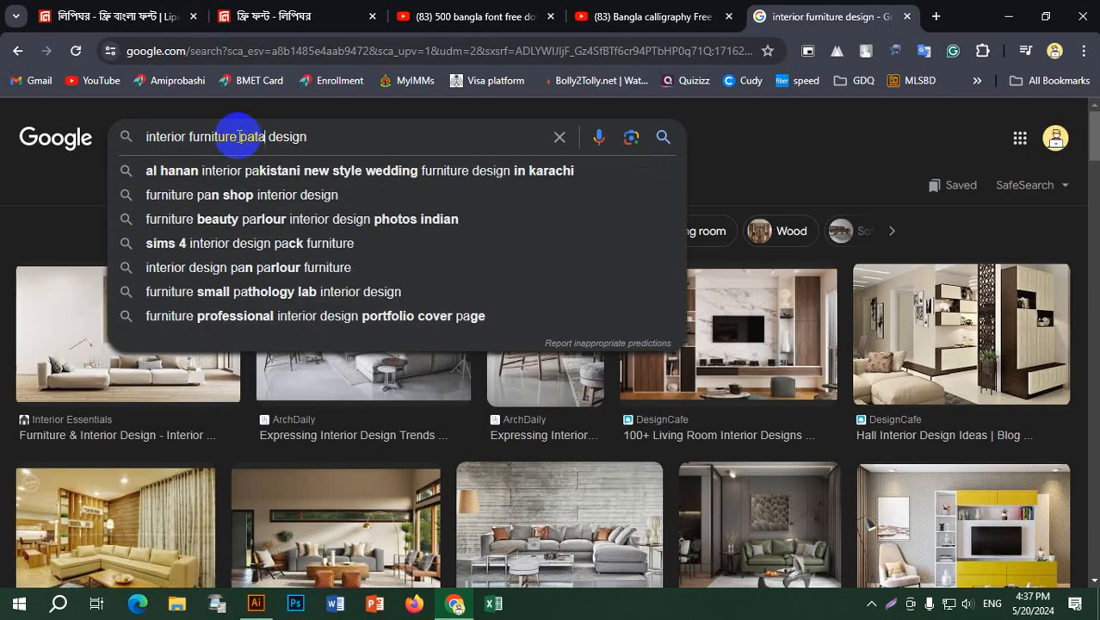
{"action": "type", "text": "rn"}
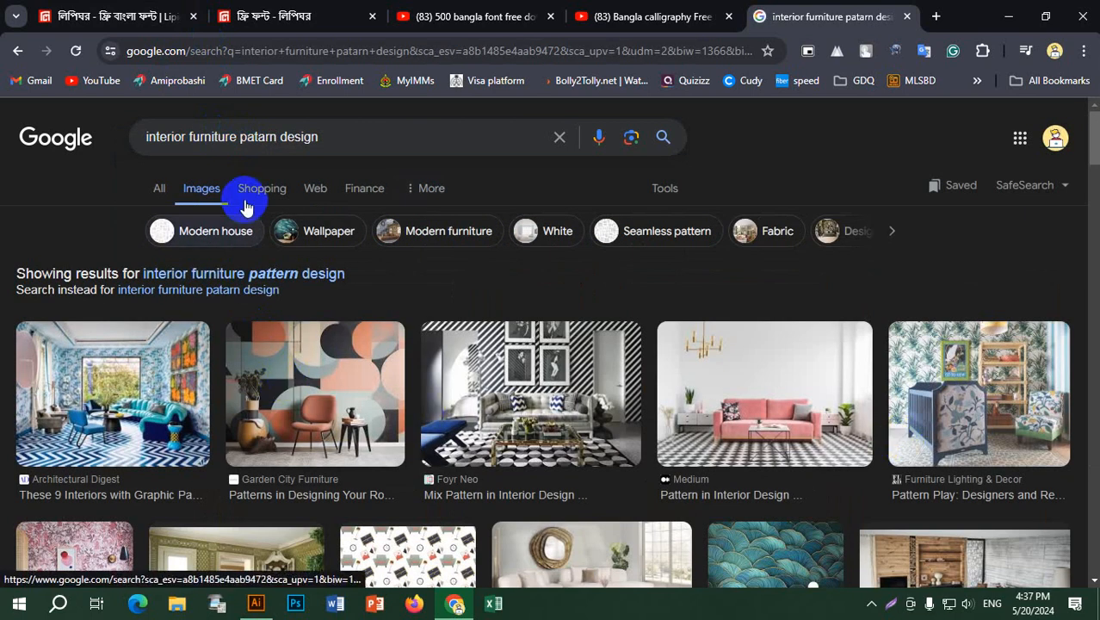
Step: Shorten the image search to "patarn design" and browse the pattern samples
{"action": "left_click_drag", "start_coordinate": [236, 136], "coordinate": [112, 137]}
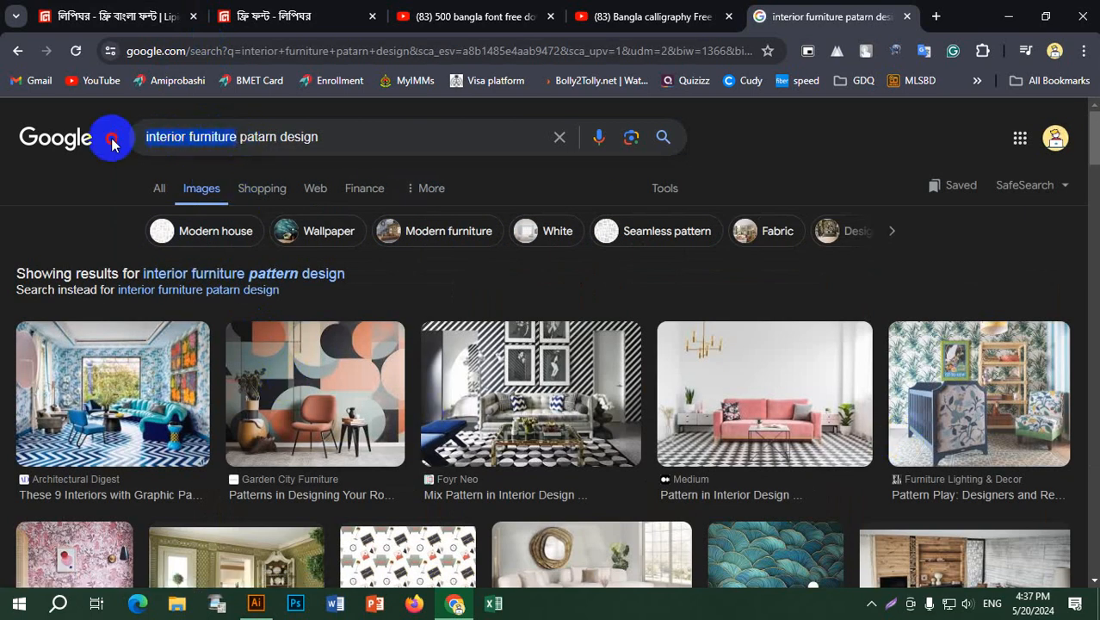
{"action": "key", "text": "BackSpace"}
{"action": "key", "text": "Return"}
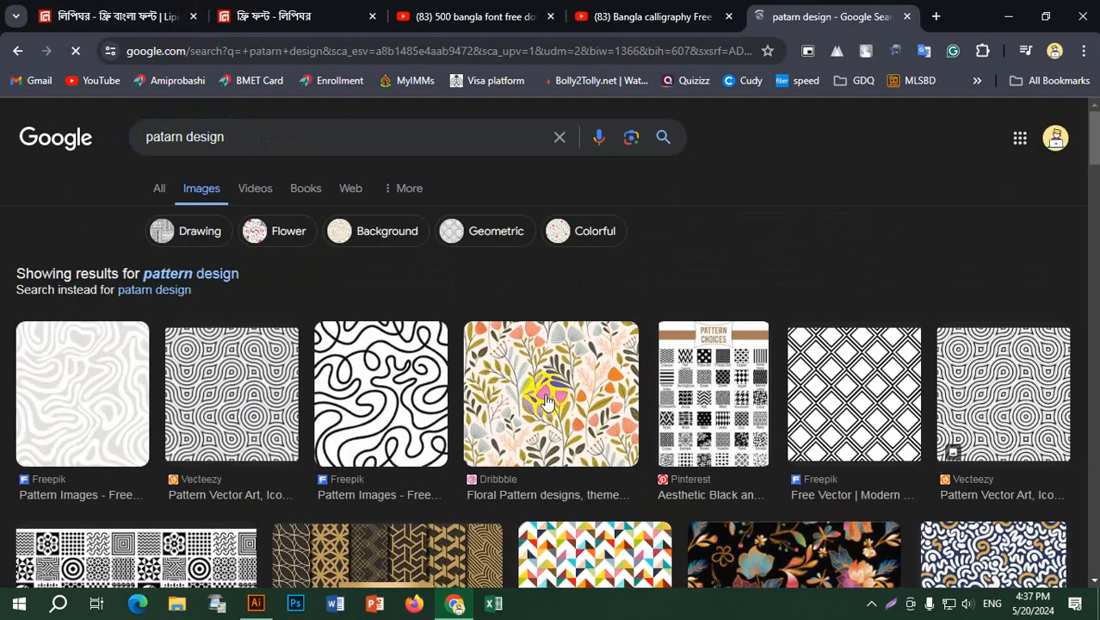
{"action": "scroll", "coordinate": [267, 353], "scroll_direction": "down", "scroll_amount": 3}
{"action": "scroll", "coordinate": [686, 376], "scroll_direction": "down", "scroll_amount": 3}
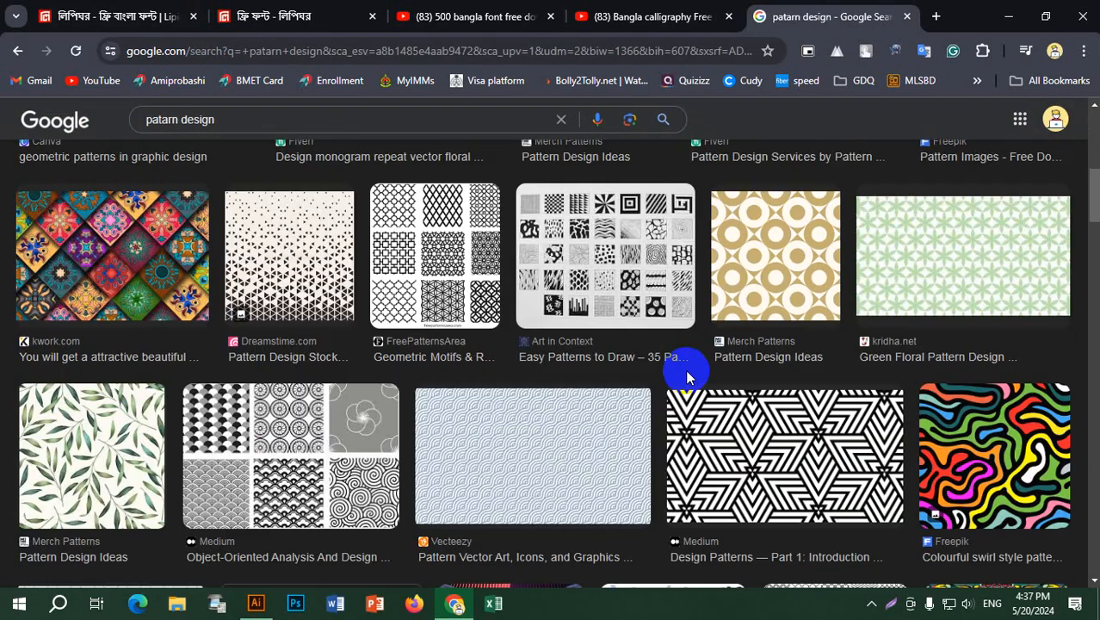
{"action": "scroll", "coordinate": [686, 377], "scroll_direction": "down", "scroll_amount": 3}
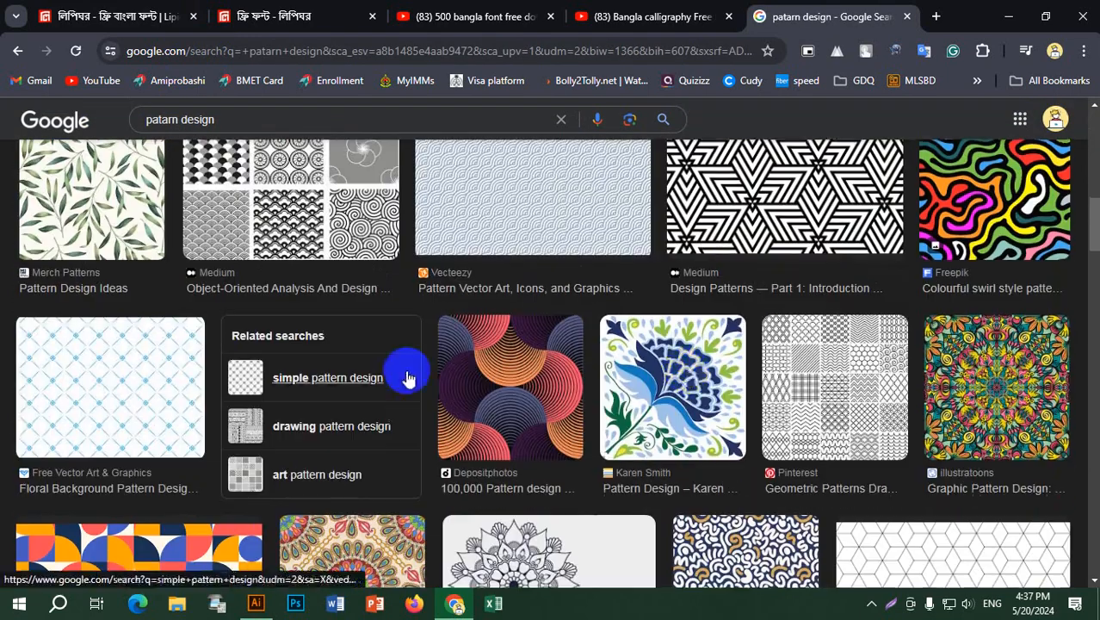
{"action": "scroll", "coordinate": [614, 369], "scroll_direction": "up", "scroll_amount": 5}
Step: Preview the black-and-white geometric pattern from Medium, the Freepik abstract pattern and the Creative Fabrica mandala pattern
{"action": "left_click", "coordinate": [740, 474]}
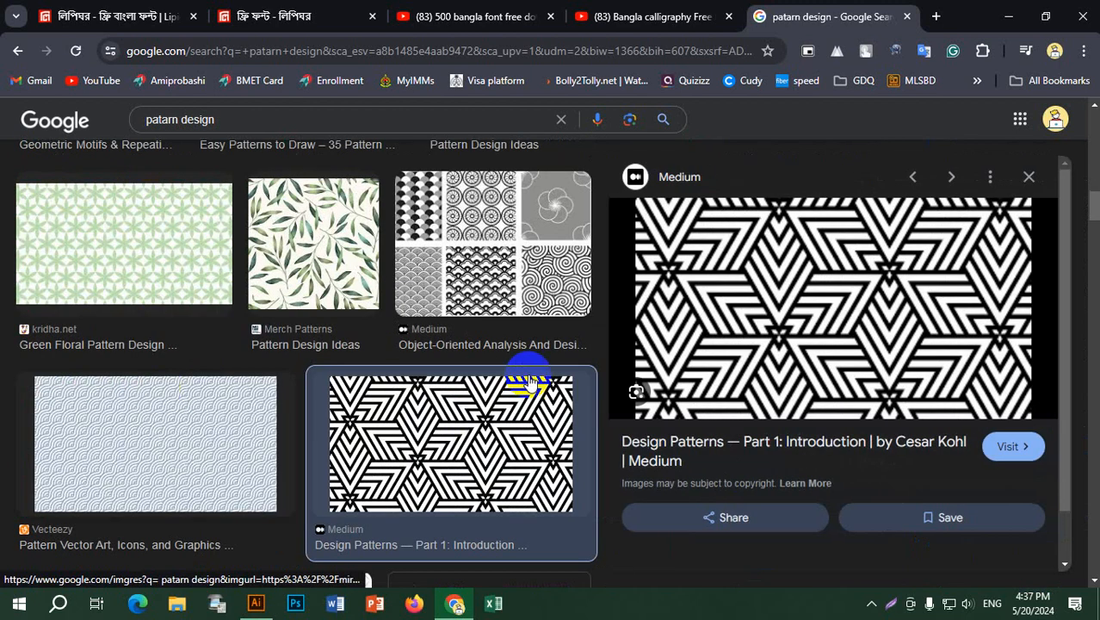
{"action": "scroll", "coordinate": [523, 369], "scroll_direction": "down", "scroll_amount": 10}
{"action": "scroll", "coordinate": [448, 416], "scroll_direction": "up", "scroll_amount": 3}
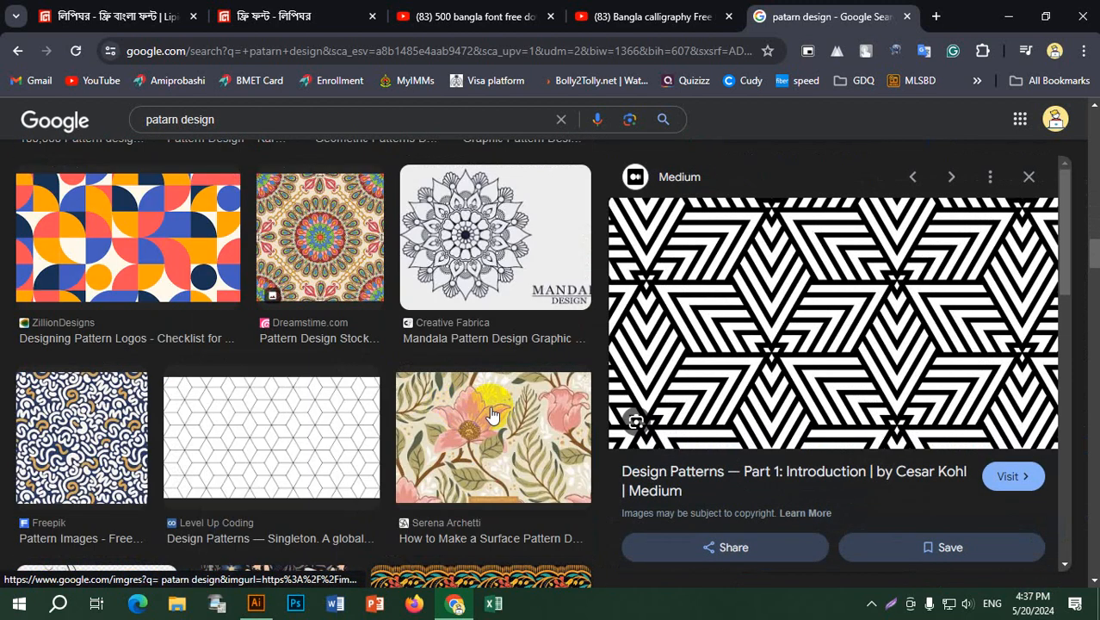
{"action": "left_click", "coordinate": [488, 256]}
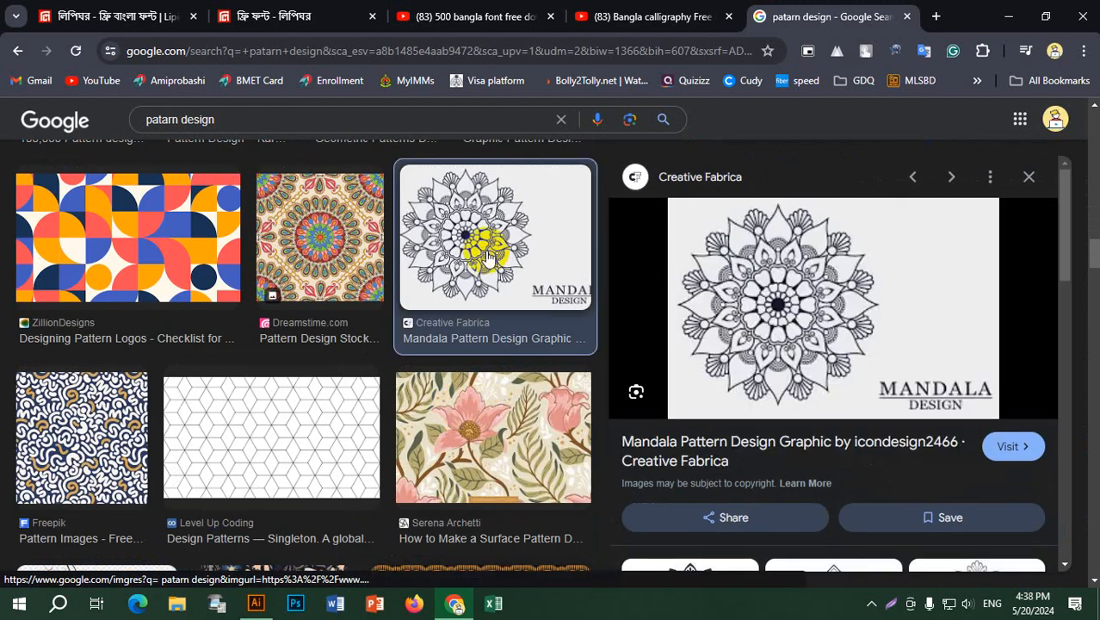
{"action": "scroll", "coordinate": [277, 386], "scroll_direction": "down", "scroll_amount": 6}
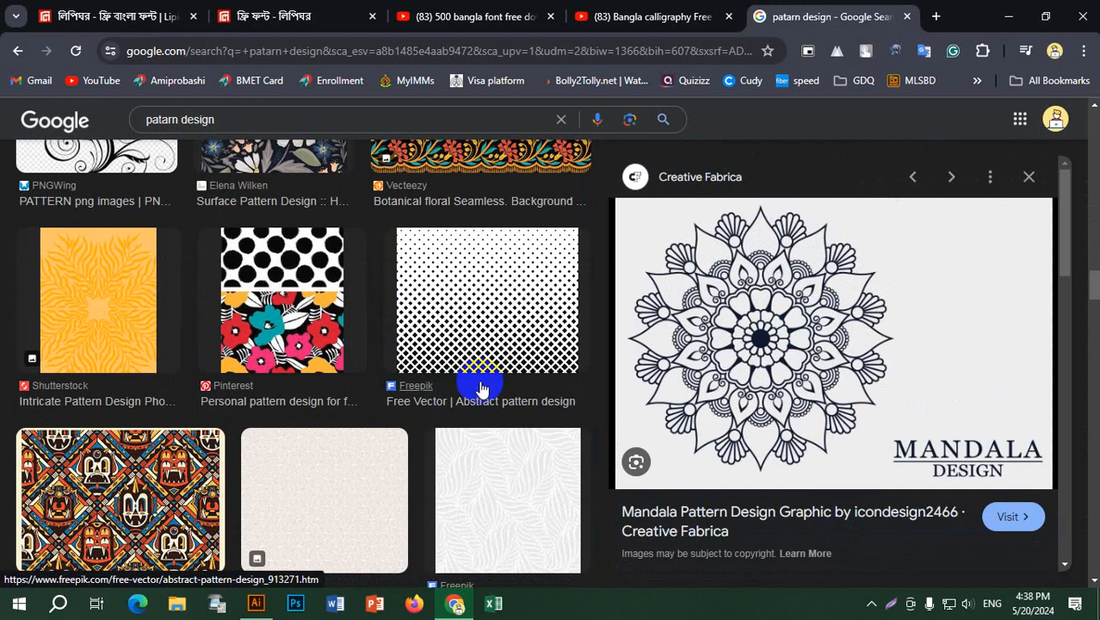
{"action": "left_click", "coordinate": [467, 255]}
{"action": "scroll", "coordinate": [479, 363], "scroll_direction": "up", "scroll_amount": 3}
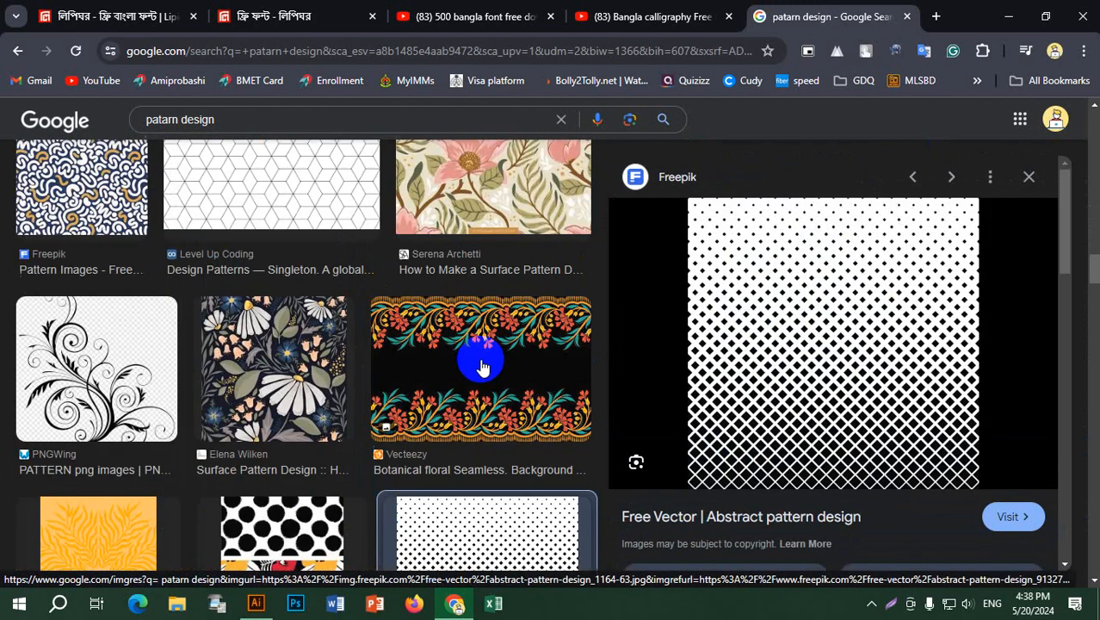
{"action": "scroll", "coordinate": [187, 387], "scroll_direction": "up", "scroll_amount": 3}
{"action": "left_click", "coordinate": [525, 258]}
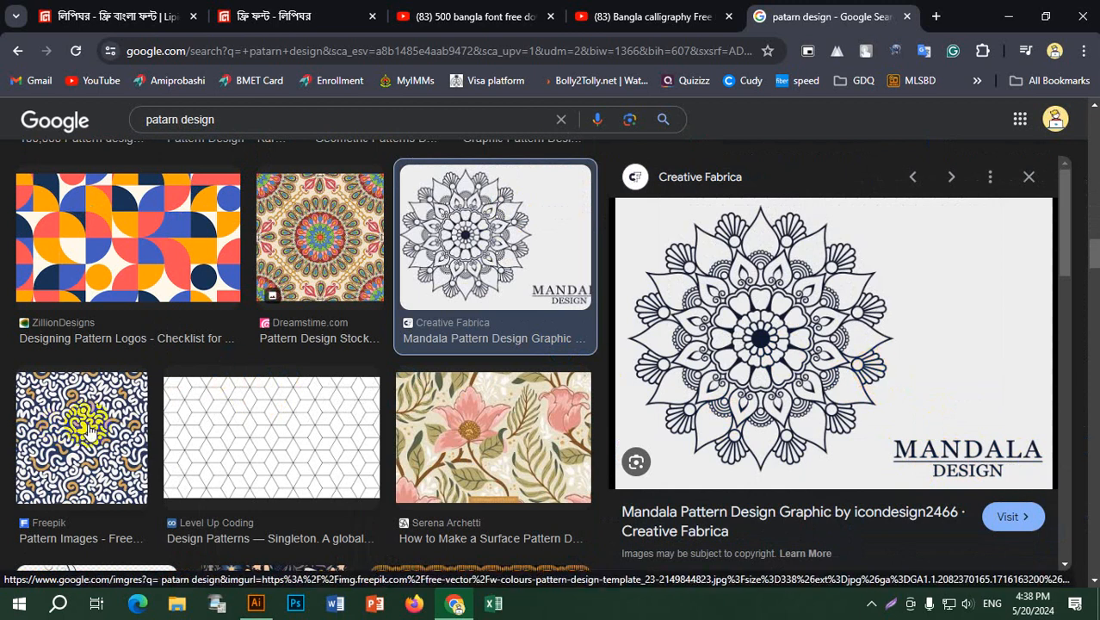
Step: Look over more pattern results and switch to the suggested "pattern design" spelling
{"action": "scroll", "coordinate": [461, 439], "scroll_direction": "up", "scroll_amount": 3}
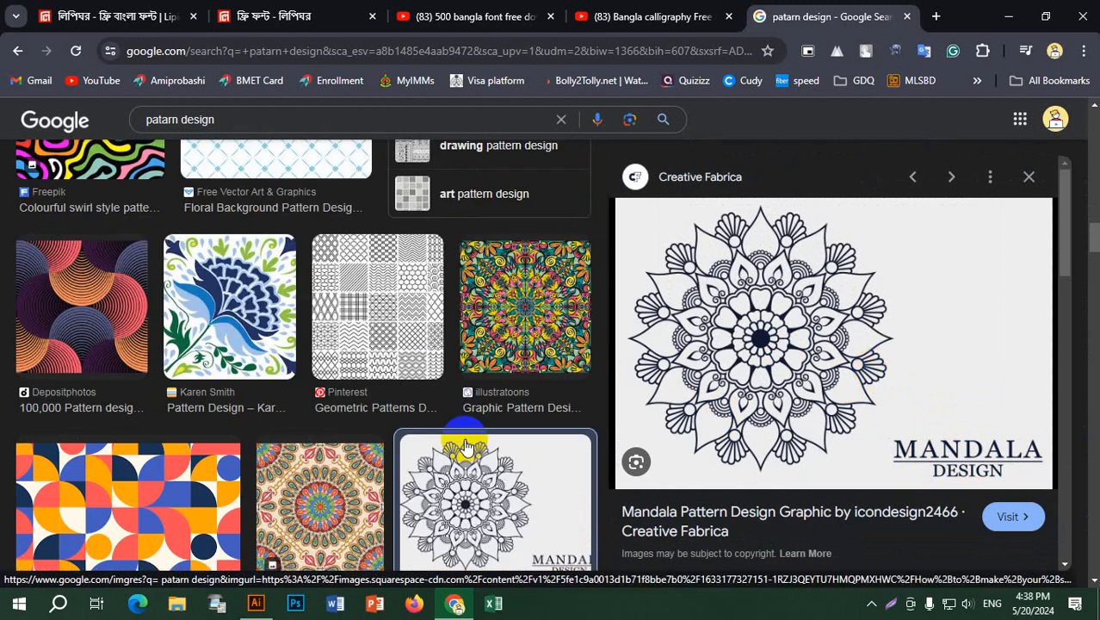
{"action": "scroll", "coordinate": [465, 447], "scroll_direction": "down", "scroll_amount": 10}
{"action": "scroll", "coordinate": [464, 448], "scroll_direction": "up", "scroll_amount": 3}
{"action": "scroll", "coordinate": [465, 448], "scroll_direction": "up", "scroll_amount": 5}
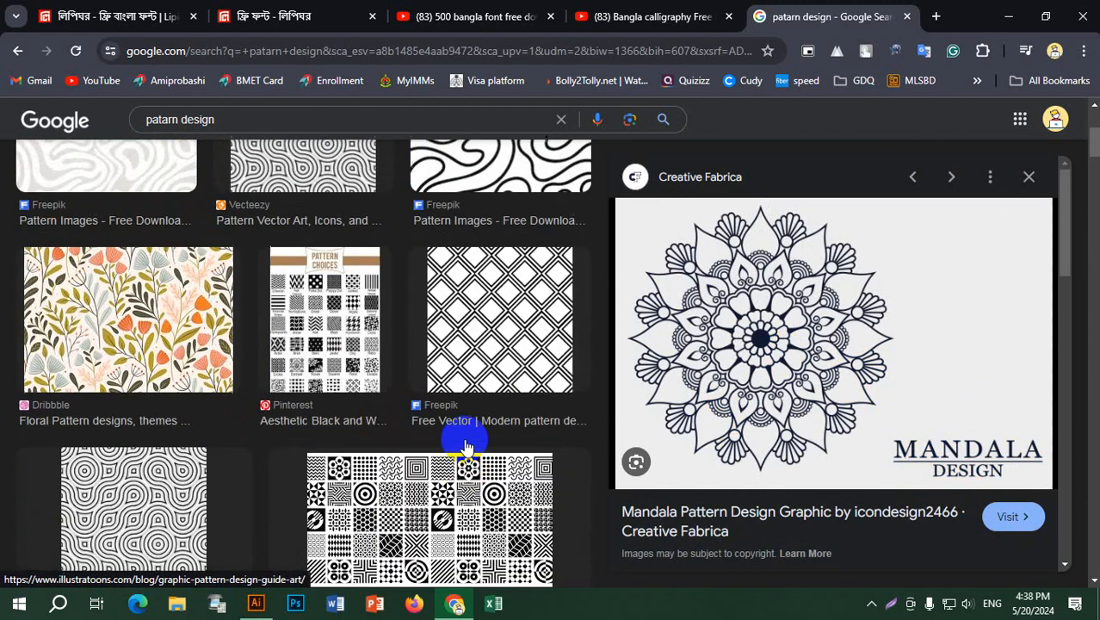
{"action": "scroll", "coordinate": [164, 482], "scroll_direction": "up", "scroll_amount": 3}
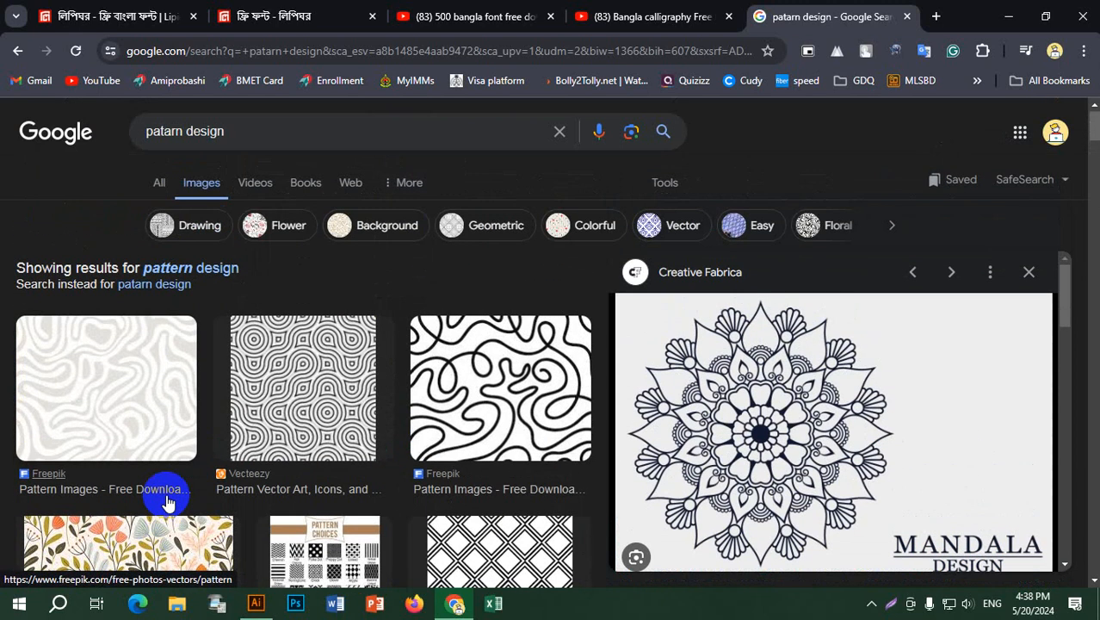
{"action": "left_click", "coordinate": [219, 268]}
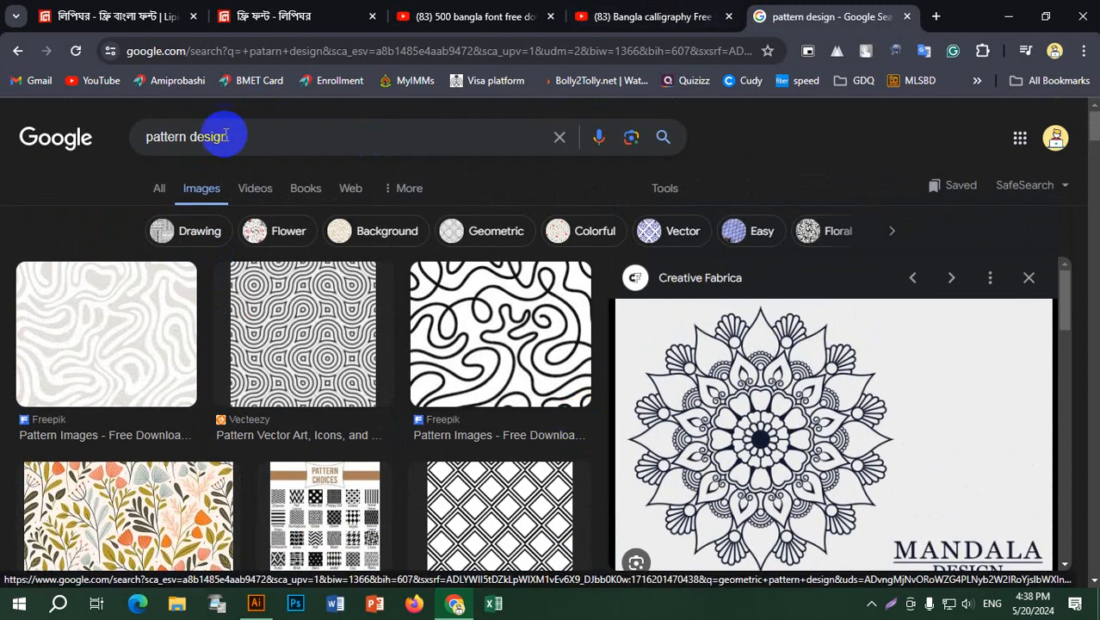
Step: Search images for "pattern interior design wallpaper" and browse the patterned wall examples
{"action": "left_click", "coordinate": [193, 140]}
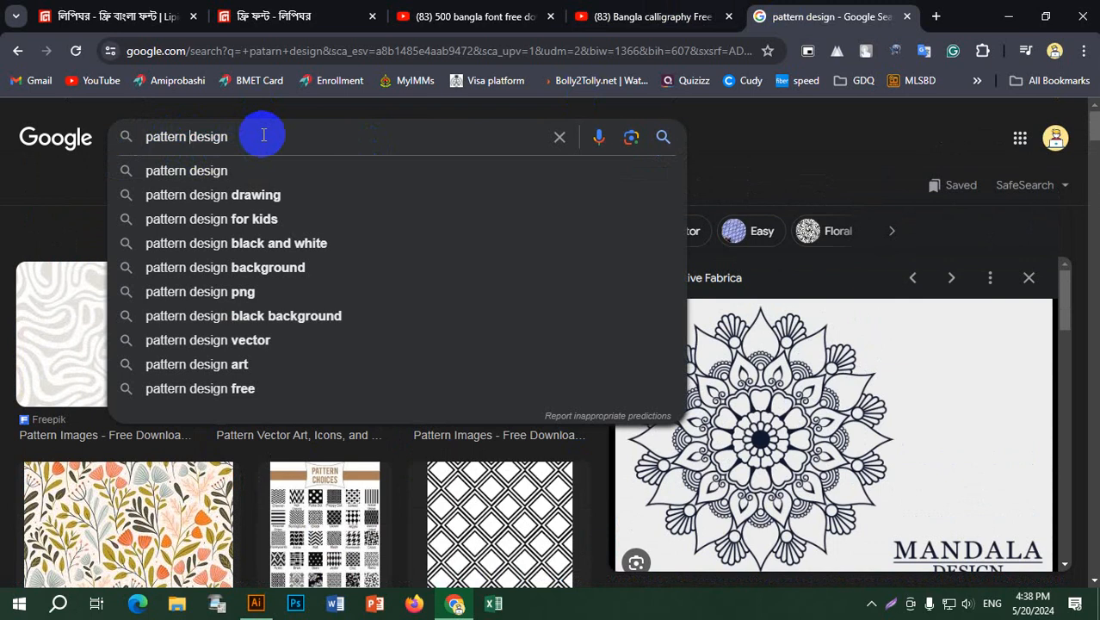
{"action": "type", "text": "interior"}
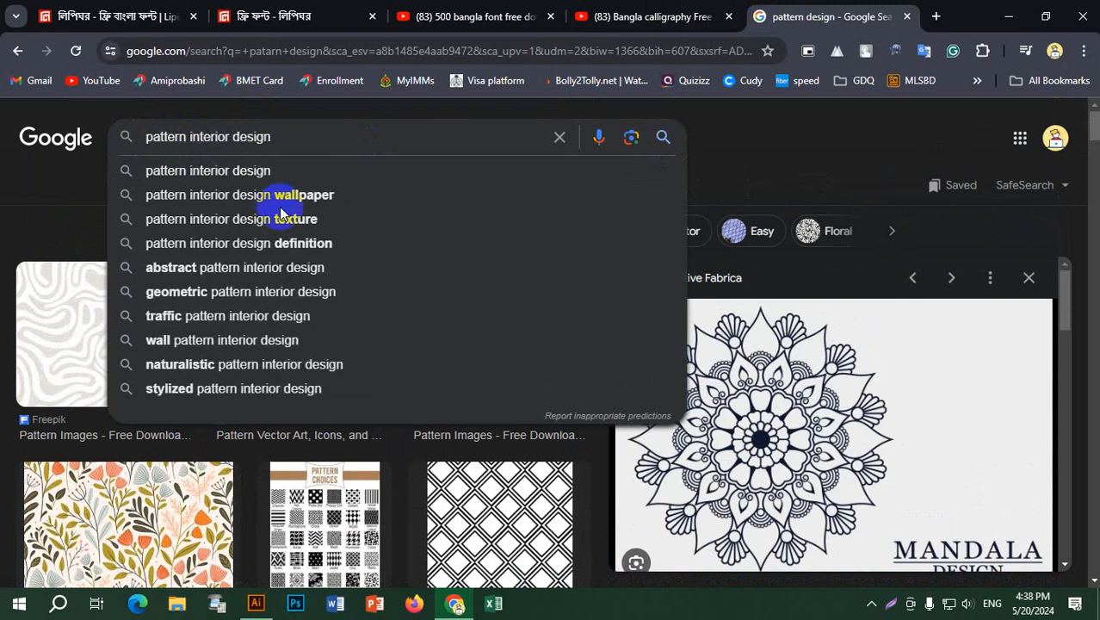
{"action": "left_click", "coordinate": [295, 196]}
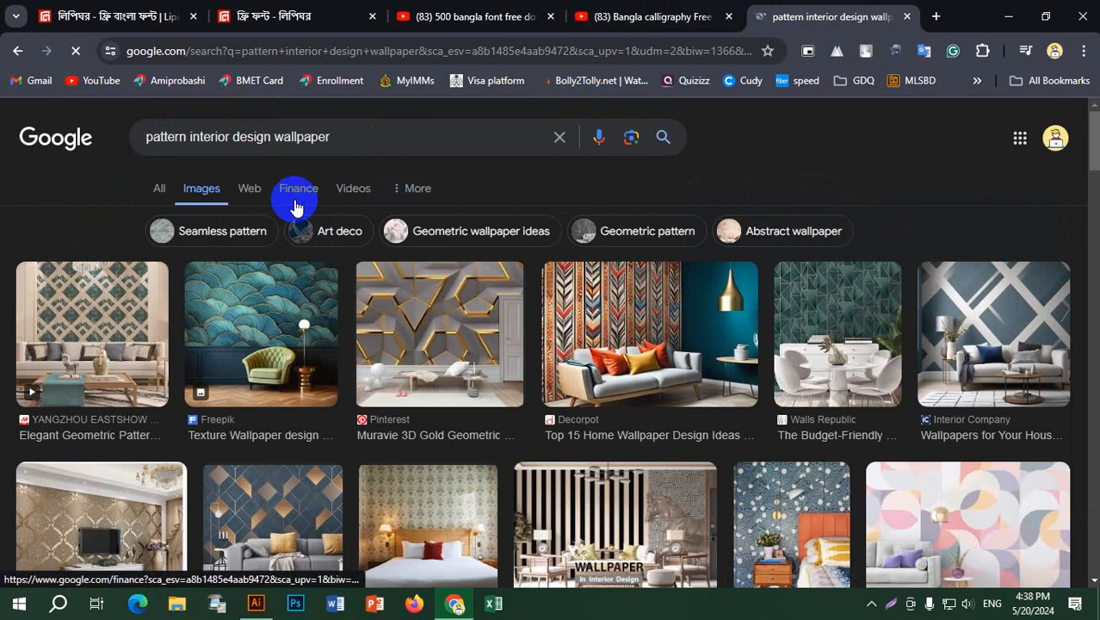
{"action": "scroll", "coordinate": [651, 398], "scroll_direction": "down", "scroll_amount": 3}
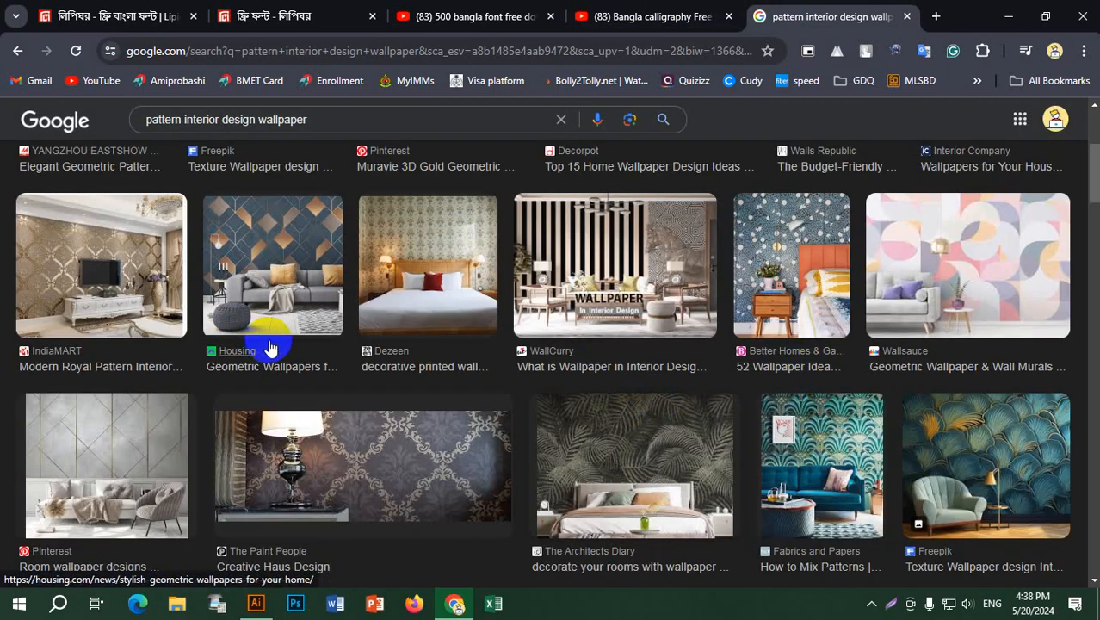
Step: Shorten the image search to "interior design wallpaper" and browse the wallpapered room examples
{"action": "scroll", "coordinate": [269, 348], "scroll_direction": "up", "scroll_amount": 3}
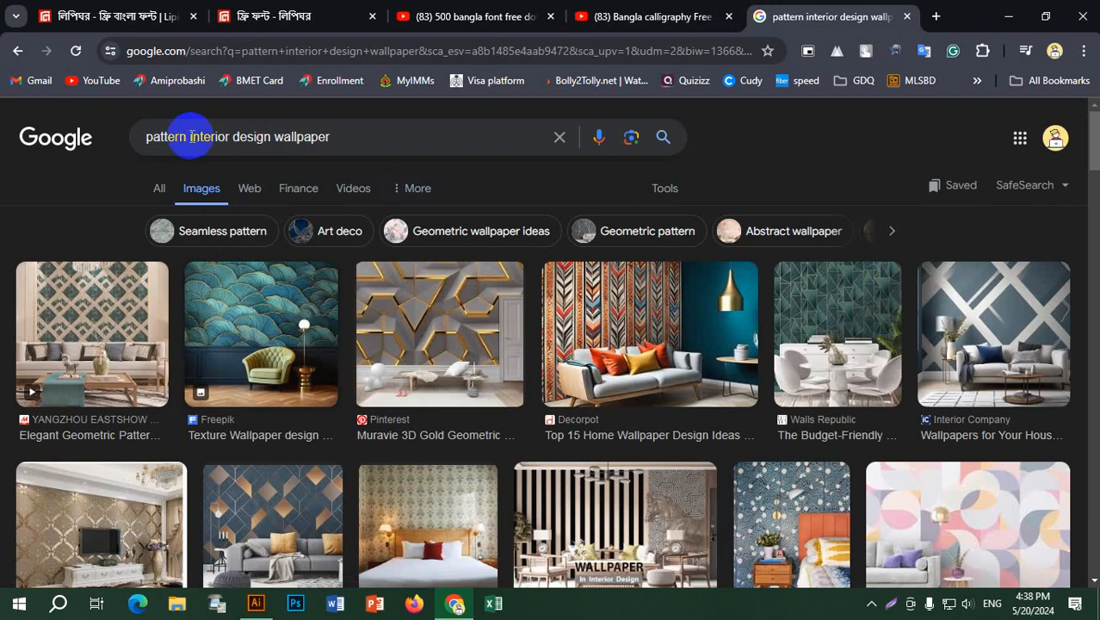
{"action": "key", "text": "BackSpace"}
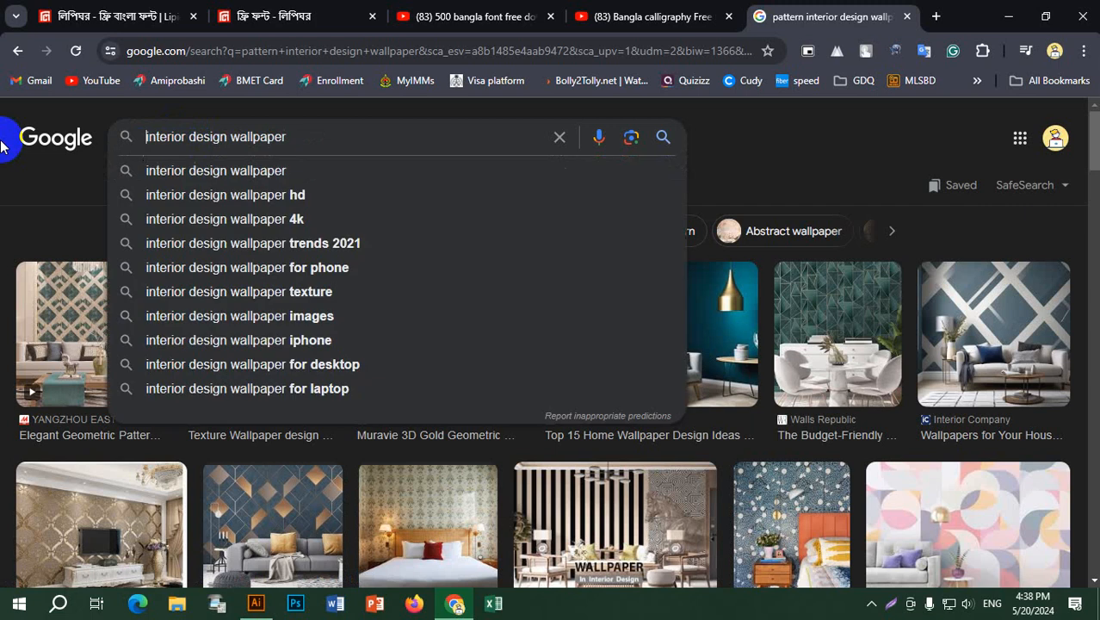
{"action": "key", "text": "Return"}
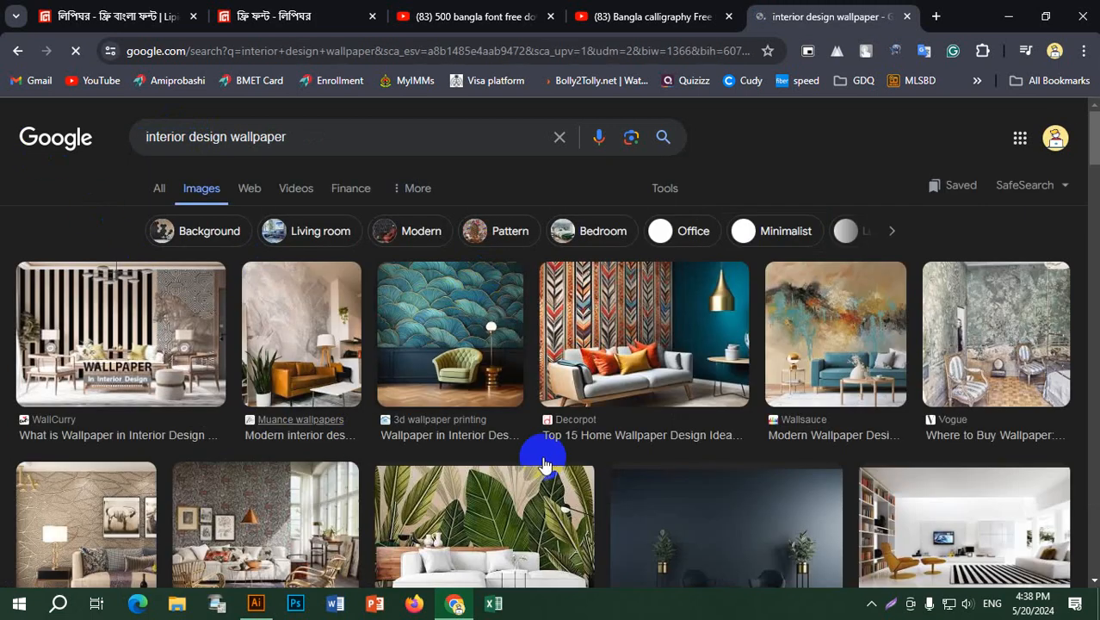
{"action": "scroll", "coordinate": [549, 465], "scroll_direction": "down", "scroll_amount": 5}
{"action": "scroll", "coordinate": [768, 452], "scroll_direction": "down", "scroll_amount": 7}
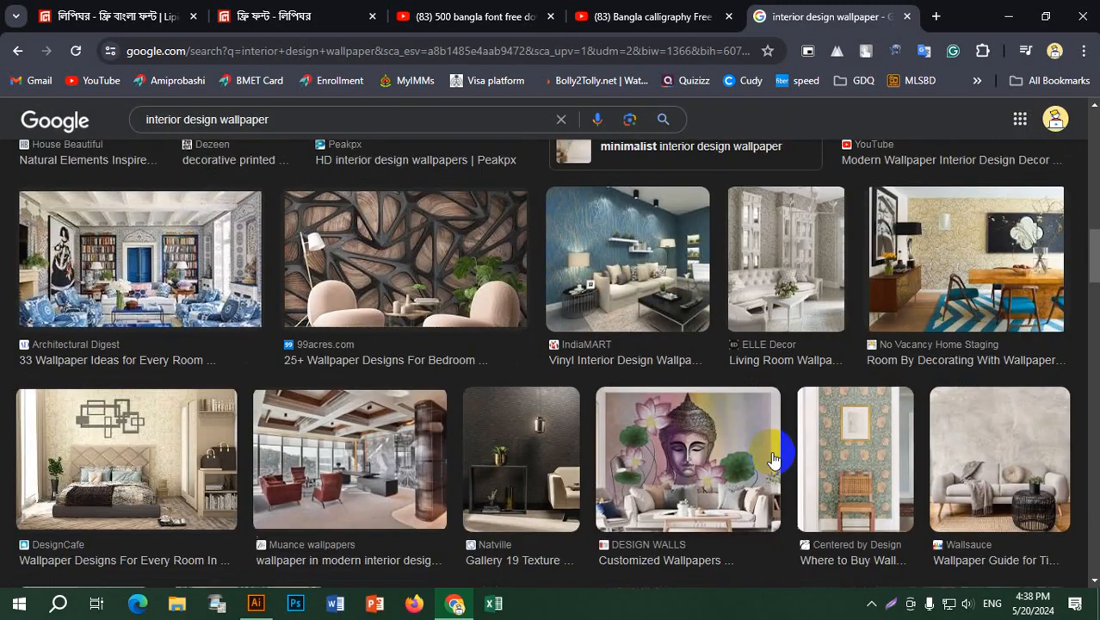
{"action": "scroll", "coordinate": [666, 340], "scroll_direction": "up", "scroll_amount": 4}
{"action": "scroll", "coordinate": [673, 424], "scroll_direction": "down", "scroll_amount": 12}
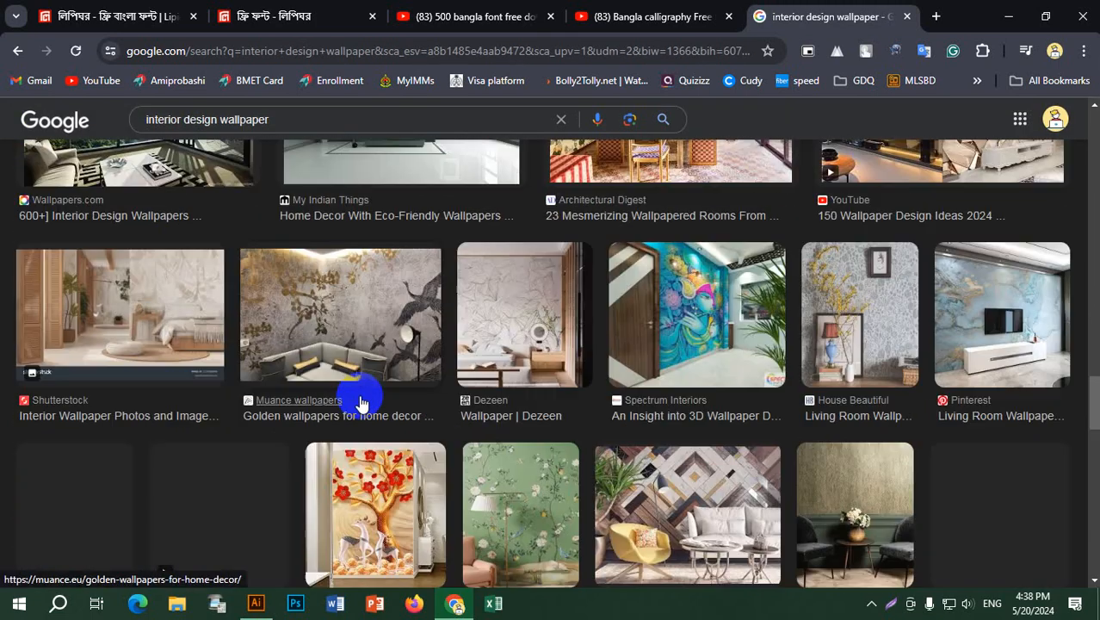
{"action": "scroll", "coordinate": [360, 405], "scroll_direction": "down", "scroll_amount": 10}
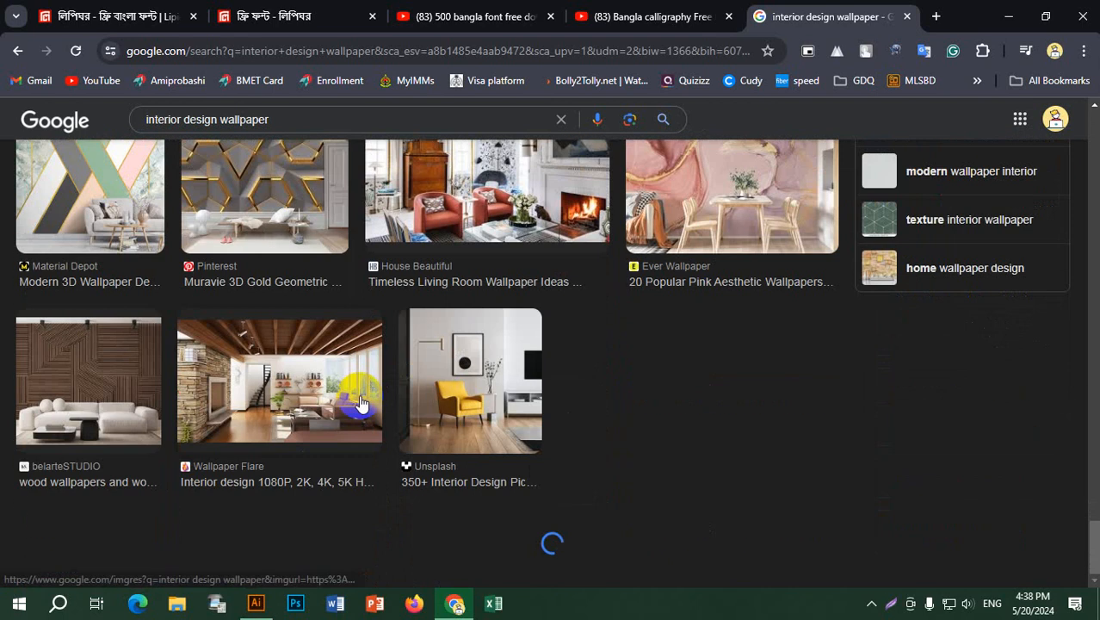
{"action": "scroll", "coordinate": [361, 402], "scroll_direction": "down", "scroll_amount": 3}
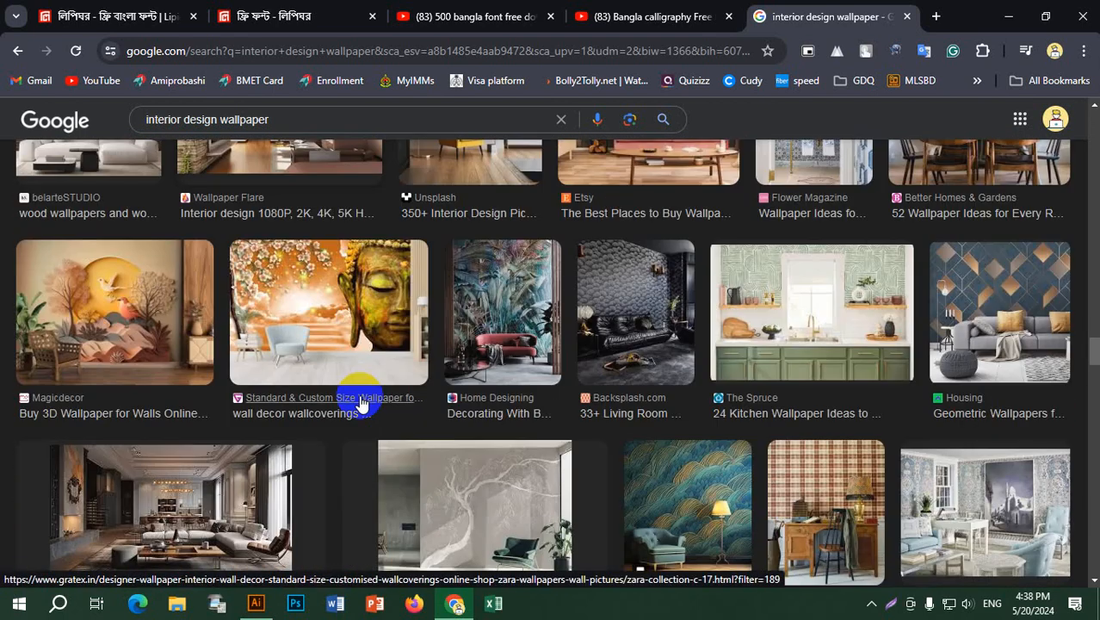
{"action": "scroll", "coordinate": [360, 398], "scroll_direction": "down", "scroll_amount": 3}
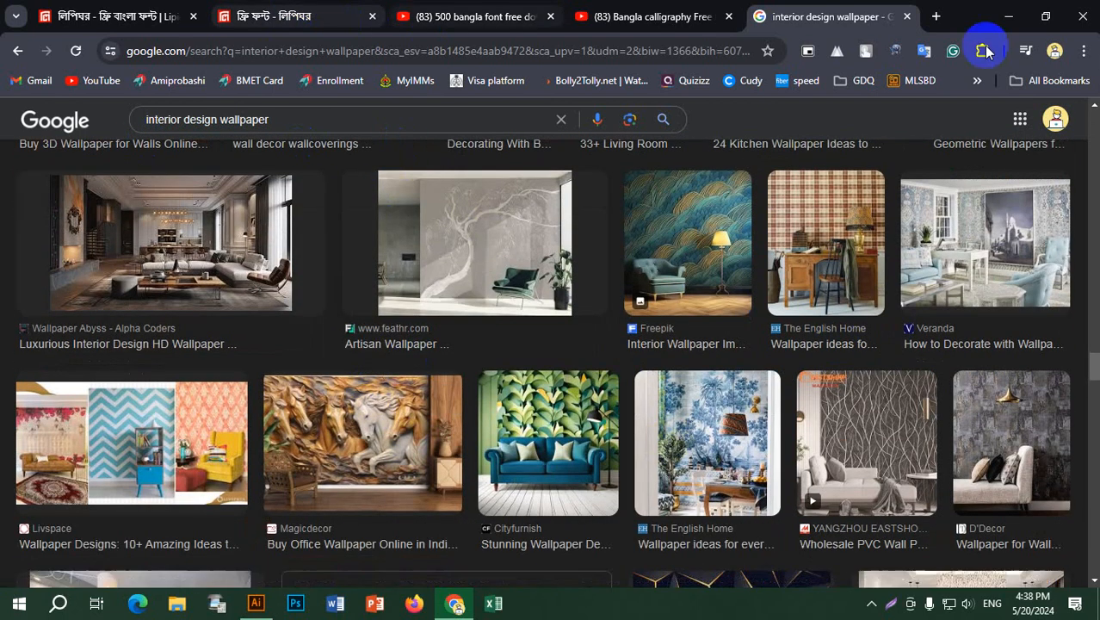
Step: Switch to Illustrator and use the Pucker Tool to pull pointed spikes from the orange twirled shape's upper and lower edges
{"action": "left_click", "coordinate": [1007, 16]}
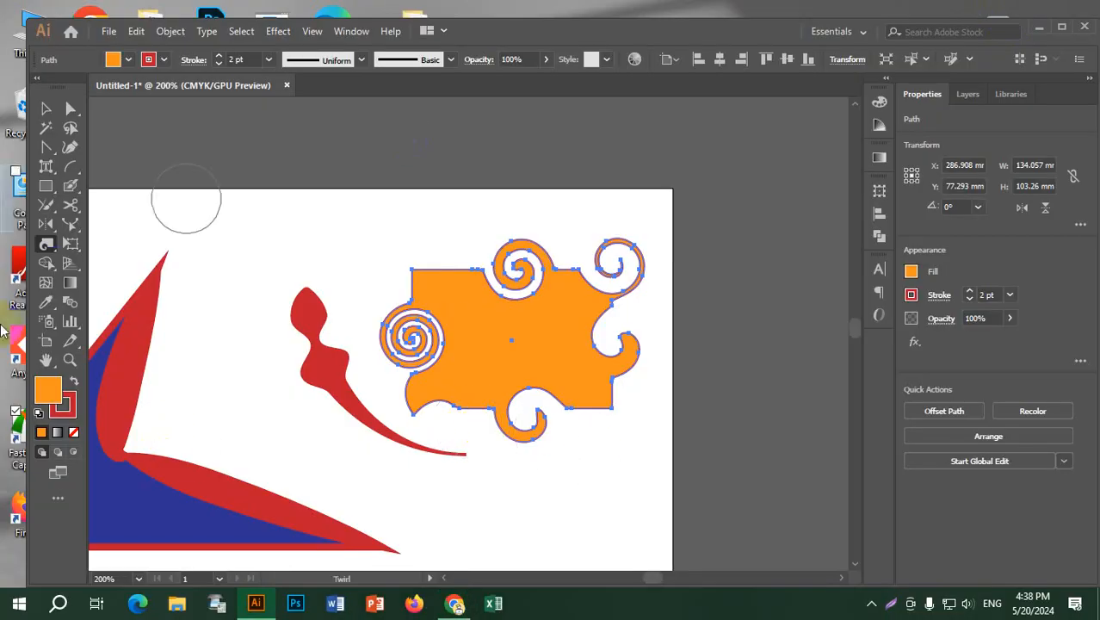
{"action": "right_click", "coordinate": [41, 245]}
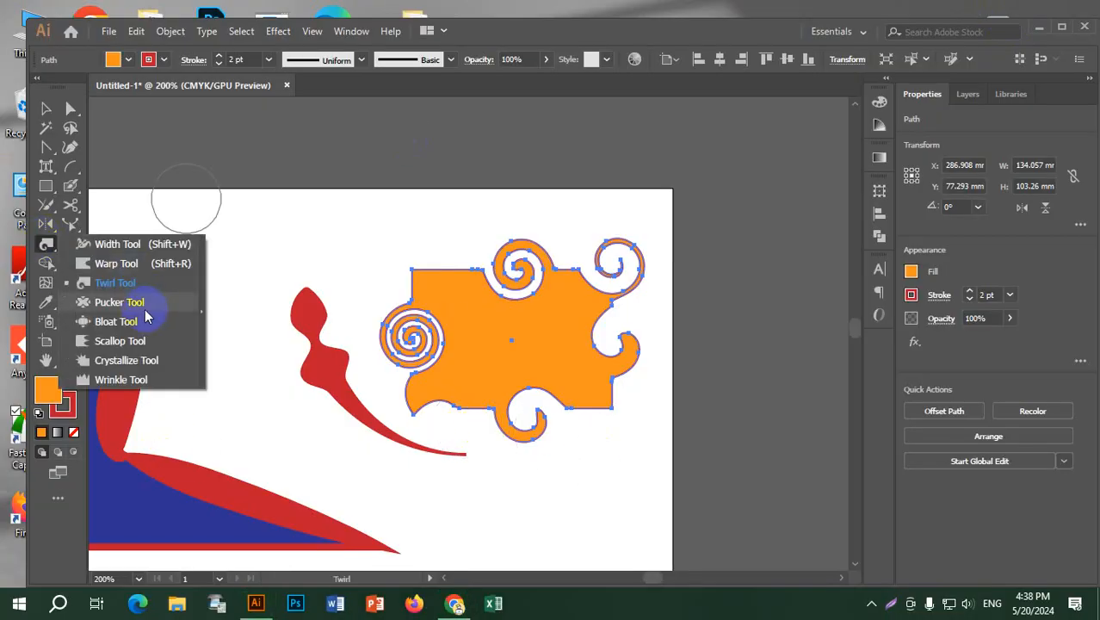
{"action": "left_click", "coordinate": [133, 310]}
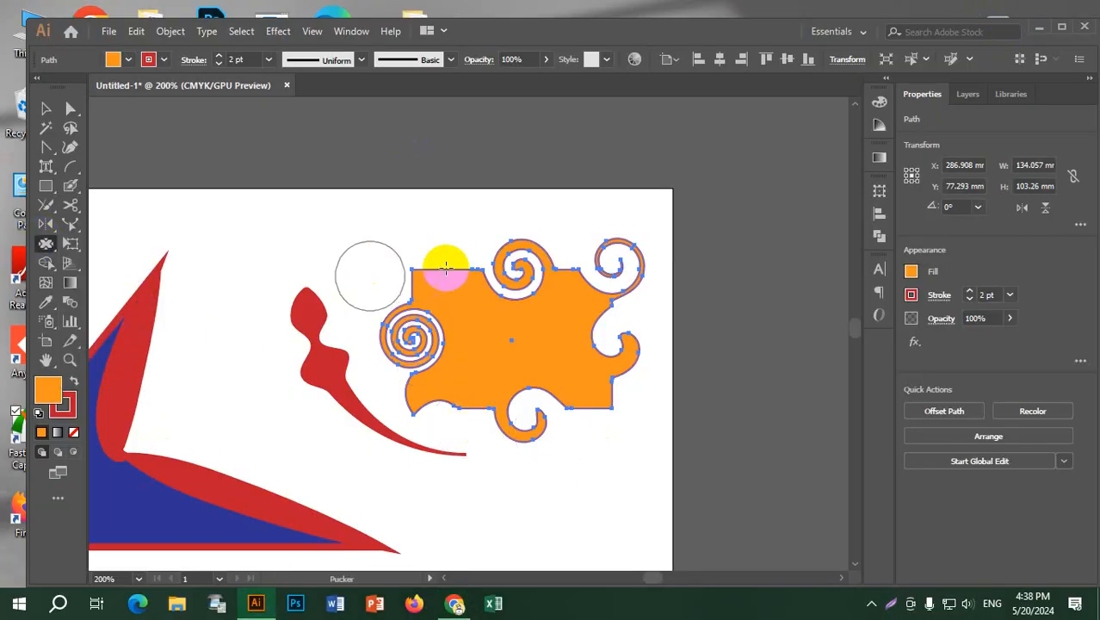
{"action": "left_click_drag", "start_coordinate": [447, 281], "coordinate": [437, 252]}
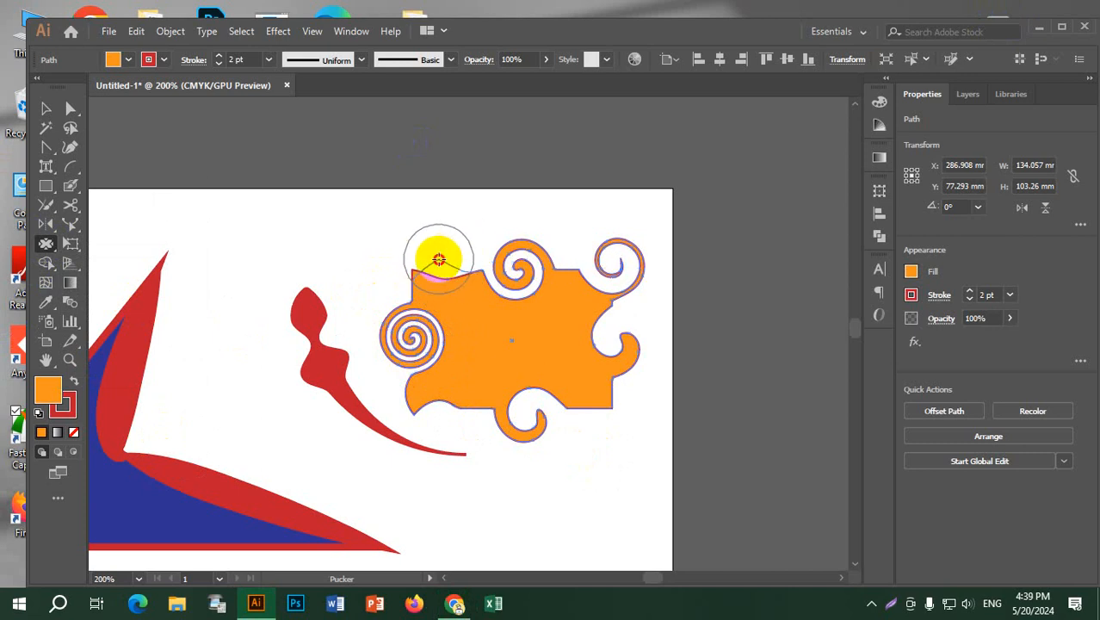
{"action": "mouse_move", "coordinate": [439, 259]}
{"action": "left_mouse_down"}
{"action": "mouse_move", "coordinate": [439, 189]}
{"action": "mouse_move", "coordinate": [434, 278]}
{"action": "mouse_move", "coordinate": [398, 241]}
{"action": "mouse_move", "coordinate": [285, 225]}
{"action": "left_mouse_up"}
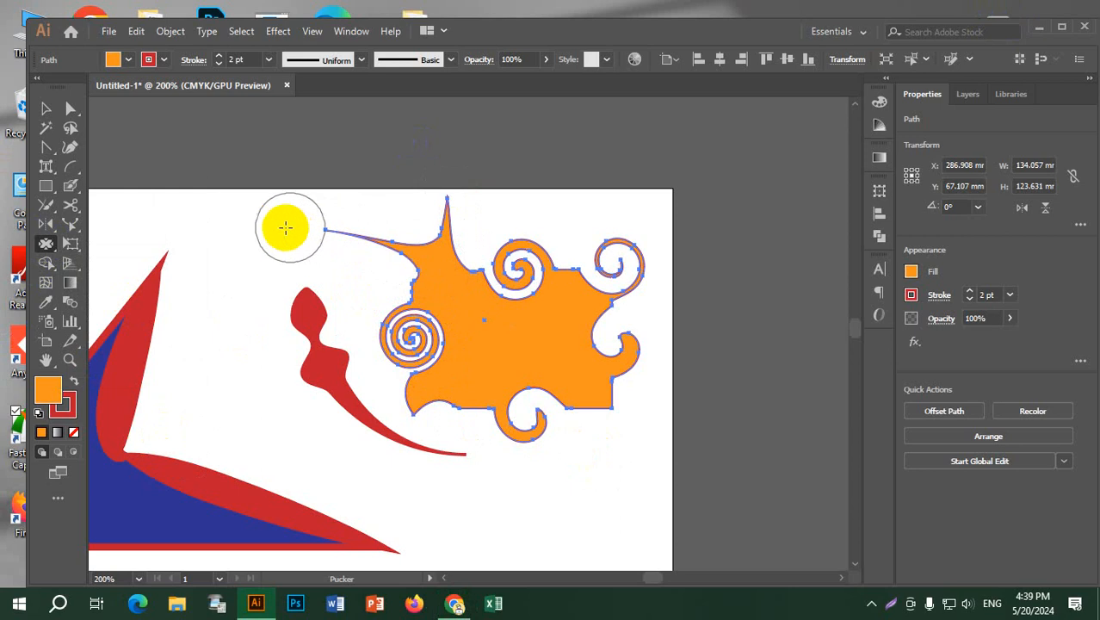
{"action": "mouse_move", "coordinate": [474, 241]}
{"action": "left_mouse_down"}
{"action": "mouse_move", "coordinate": [508, 208]}
{"action": "mouse_move", "coordinate": [607, 168]}
{"action": "mouse_move", "coordinate": [566, 278]}
{"action": "mouse_move", "coordinate": [621, 175]}
{"action": "left_mouse_up"}
{"action": "left_click_drag", "start_coordinate": [597, 397], "coordinate": [692, 530]}
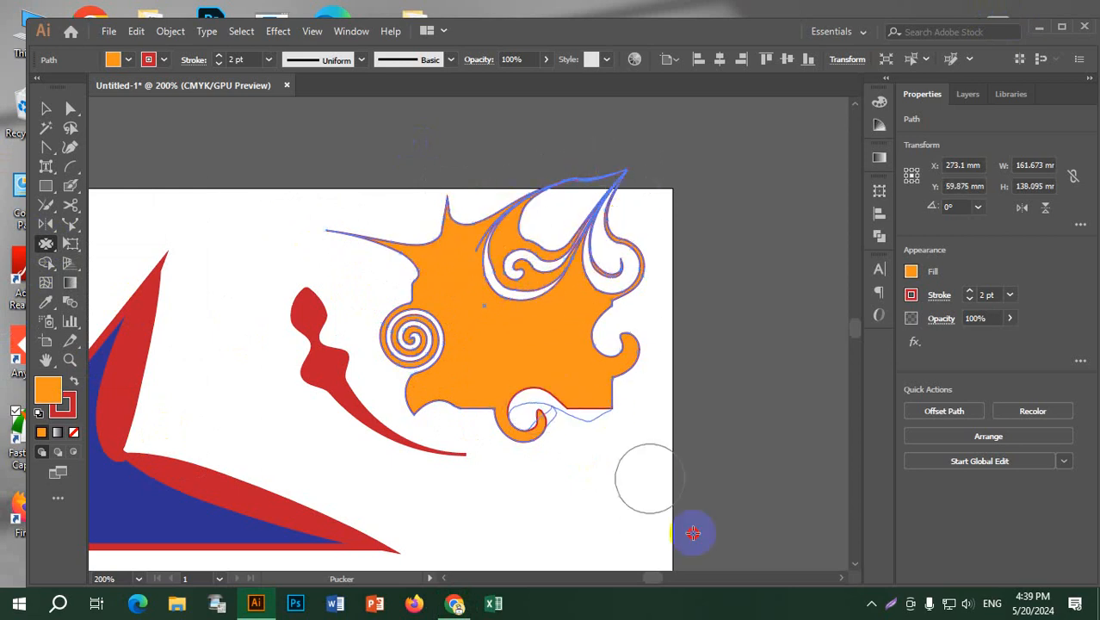
{"action": "left_click_drag", "start_coordinate": [584, 366], "coordinate": [656, 522]}
{"action": "mouse_move", "coordinate": [589, 428]}
{"action": "left_mouse_down"}
{"action": "mouse_move", "coordinate": [627, 510]}
{"action": "mouse_move", "coordinate": [568, 447]}
{"action": "mouse_move", "coordinate": [514, 509]}
{"action": "mouse_move", "coordinate": [491, 513]}
{"action": "left_mouse_up"}
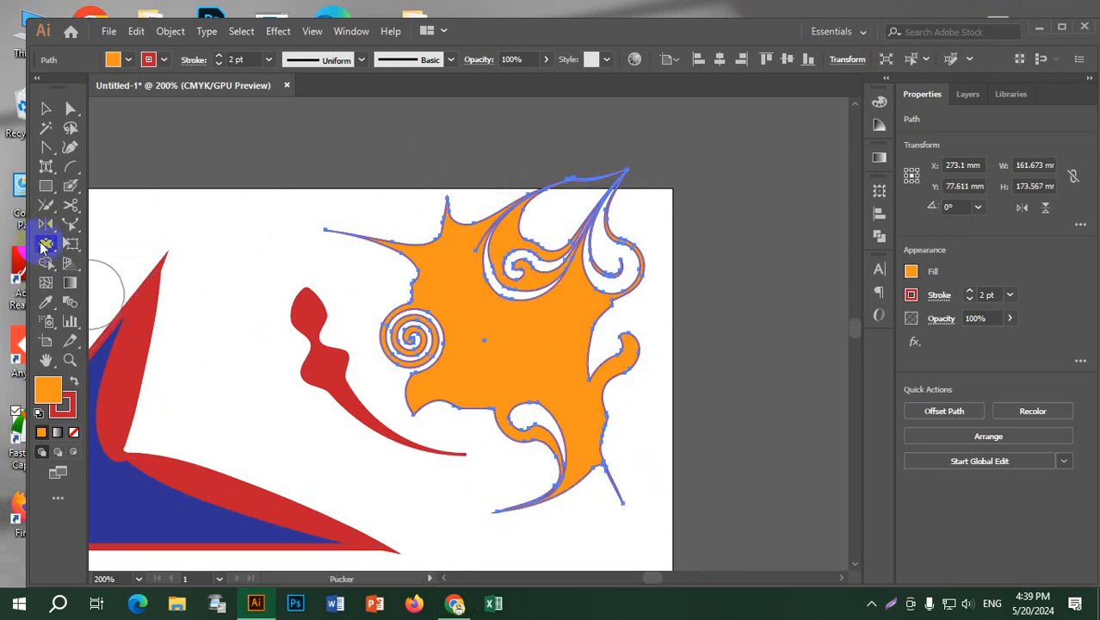
Step: Select all the sample shapes on the artboard and delete them
{"action": "left_click", "coordinate": [44, 245]}
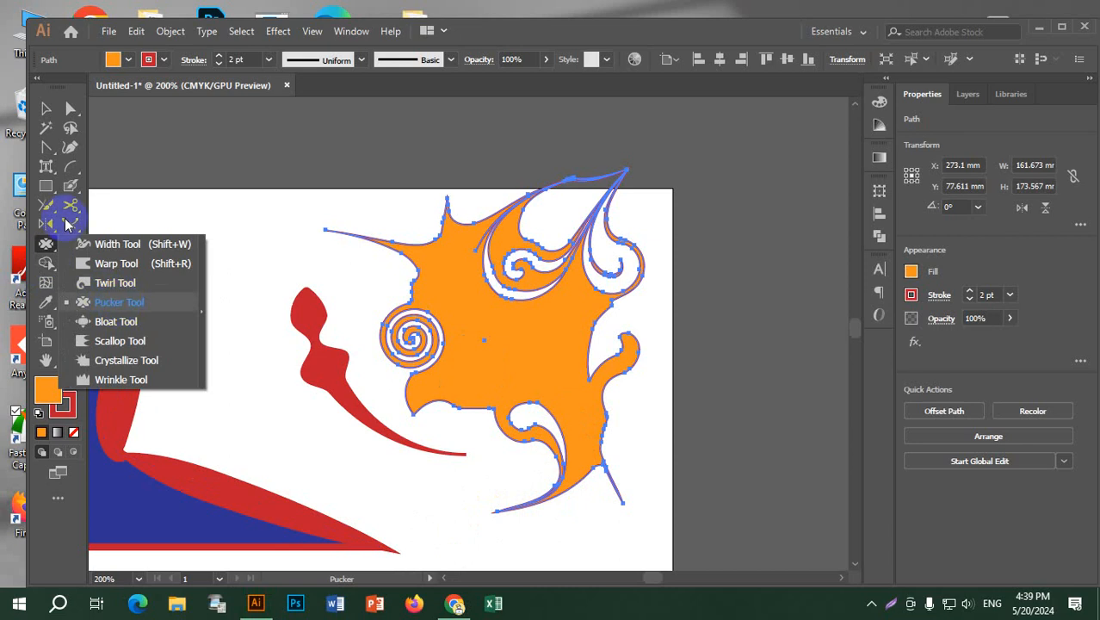
{"action": "left_click", "coordinate": [46, 107]}
{"action": "left_click", "coordinate": [246, 245]}
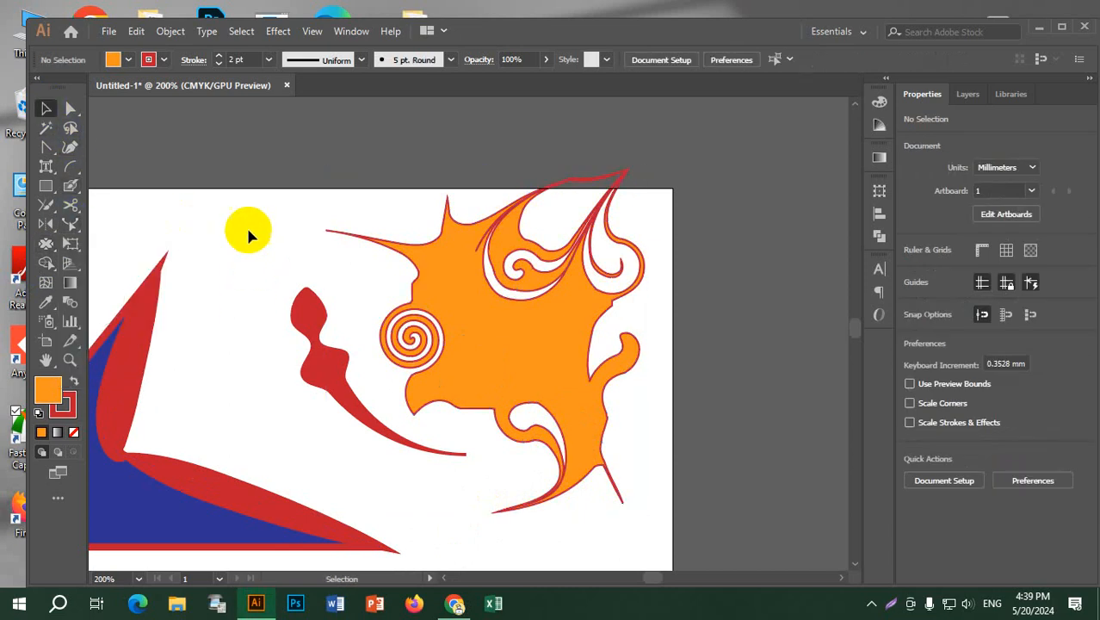
{"action": "left_click_drag", "start_coordinate": [248, 230], "coordinate": [695, 518]}
{"action": "key", "text": "Delete"}
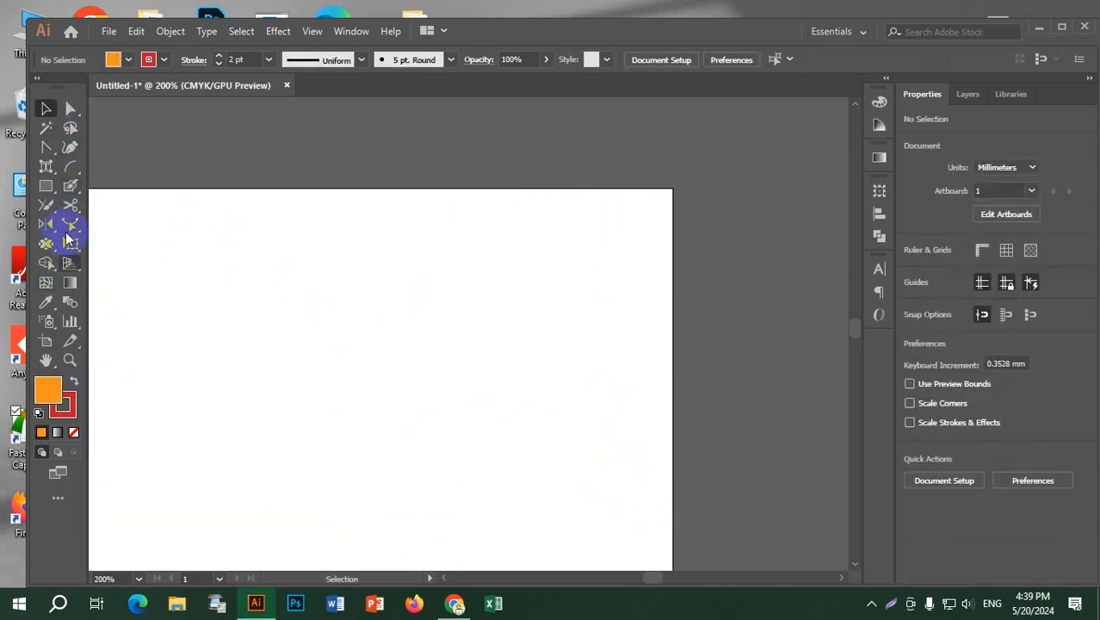
Step: Draw an orange rectangle about 165 × 87 mm and distort its top edge in three places with the Pucker Tool
{"action": "left_click", "coordinate": [46, 185]}
{"action": "left_click_drag", "start_coordinate": [263, 304], "coordinate": [553, 497]}
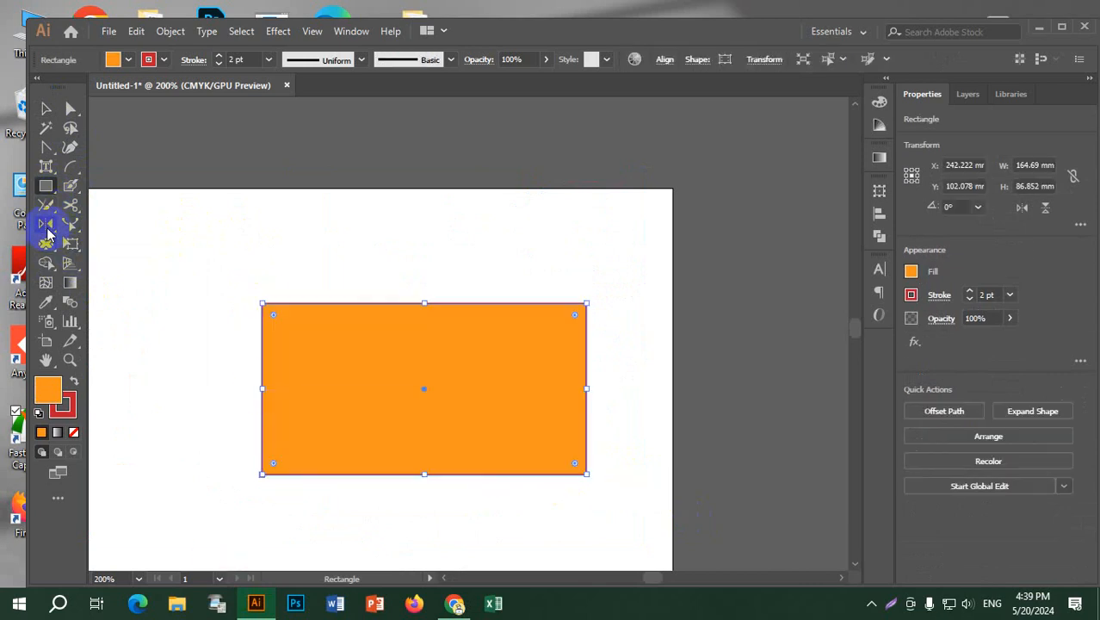
{"action": "left_click", "coordinate": [45, 244]}
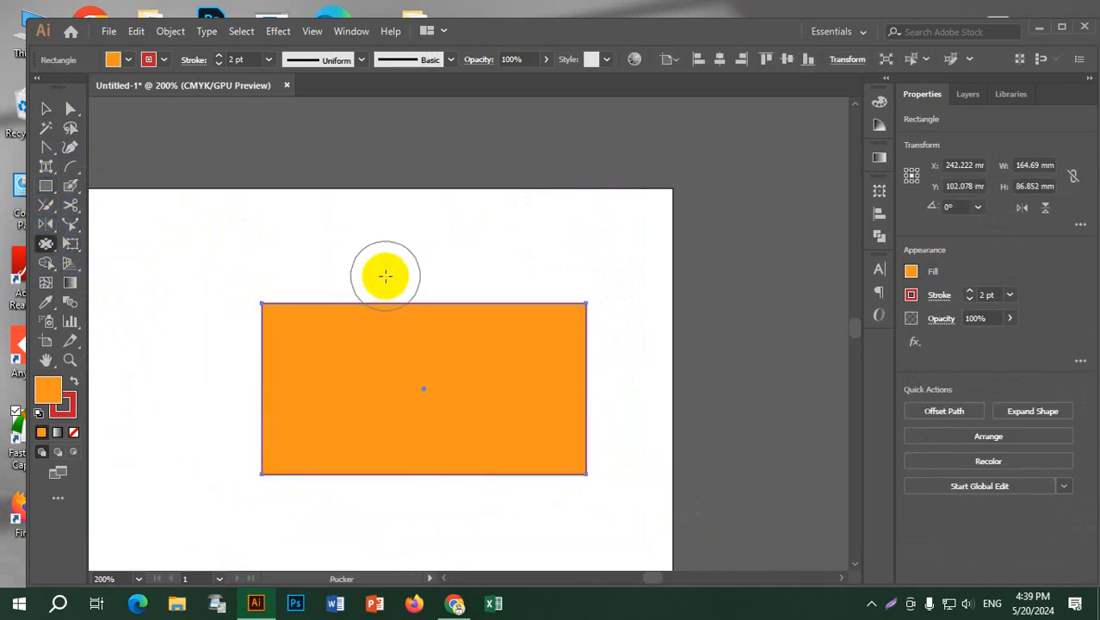
{"action": "left_click_drag", "start_coordinate": [432, 265], "coordinate": [477, 235]}
{"action": "left_click_drag", "start_coordinate": [517, 301], "coordinate": [636, 209]}
{"action": "mouse_move", "coordinate": [333, 298]}
{"action": "left_mouse_down"}
{"action": "mouse_move", "coordinate": [322, 277]}
{"action": "mouse_move", "coordinate": [293, 277]}
{"action": "left_mouse_up"}
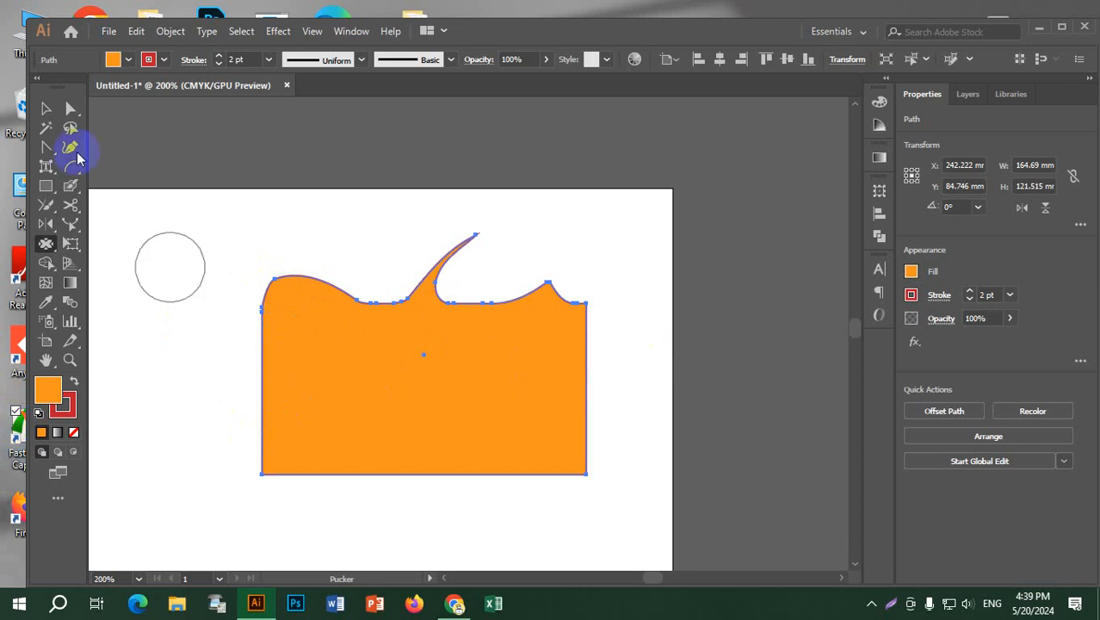
Step: Use the Bloat Tool to swell rounded bulges along the orange shape's upper-right corner, right side and bottom edge
{"action": "left_click", "coordinate": [43, 241]}
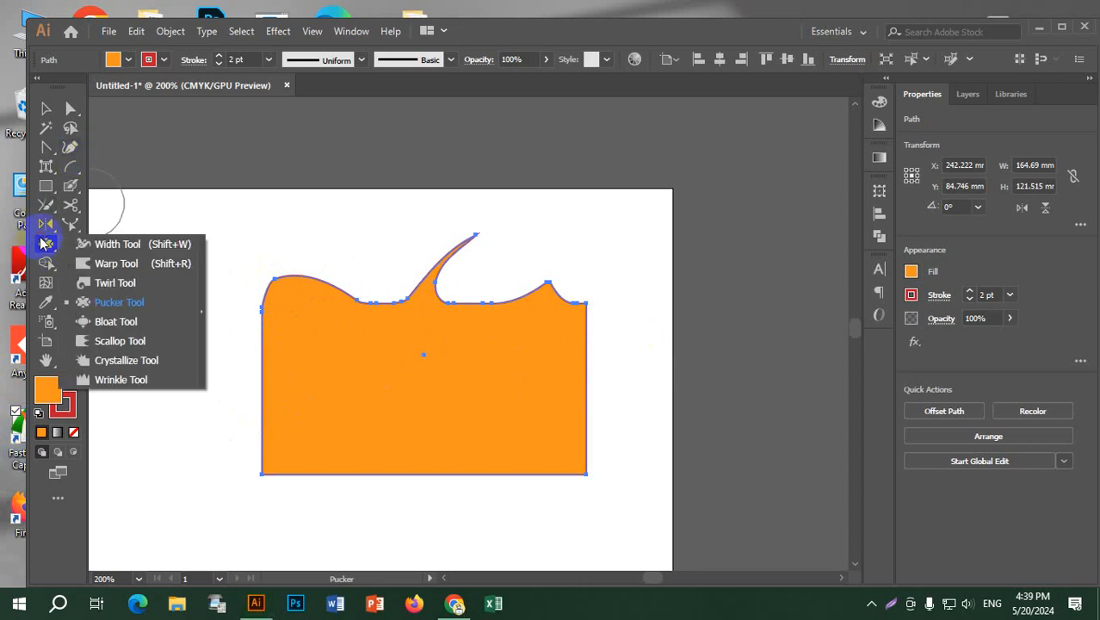
{"action": "left_click", "coordinate": [140, 332]}
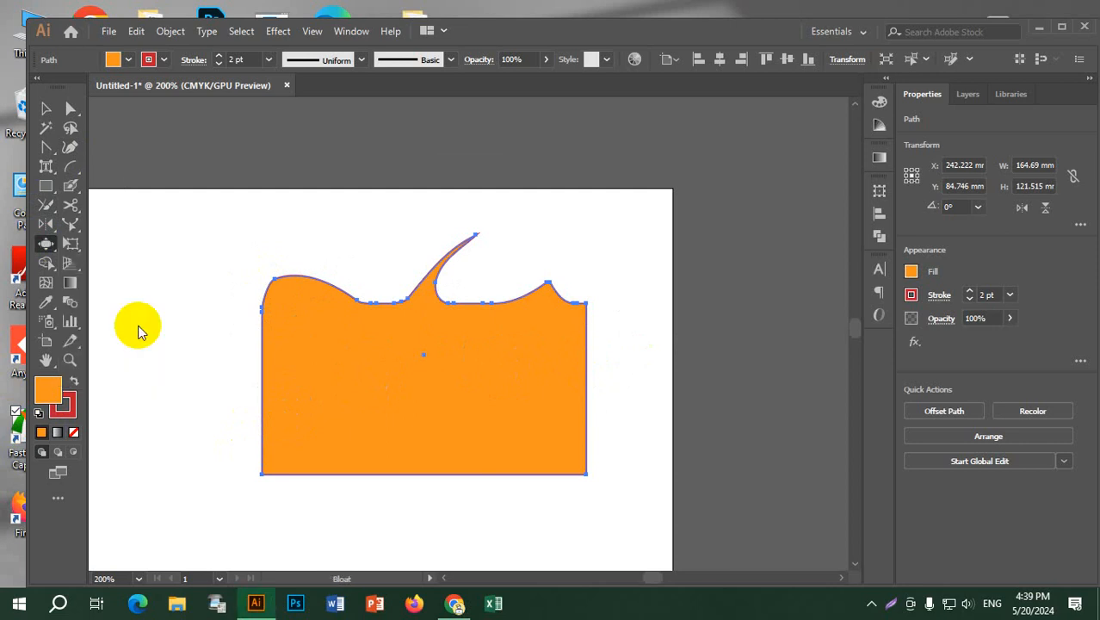
{"action": "left_click", "coordinate": [503, 301]}
{"action": "mouse_move", "coordinate": [502, 301]}
{"action": "left_mouse_down"}
{"action": "mouse_move", "coordinate": [517, 262]}
{"action": "mouse_move", "coordinate": [496, 321]}
{"action": "mouse_move", "coordinate": [582, 318]}
{"action": "left_mouse_up"}
{"action": "left_click_drag", "start_coordinate": [575, 319], "coordinate": [575, 319]}
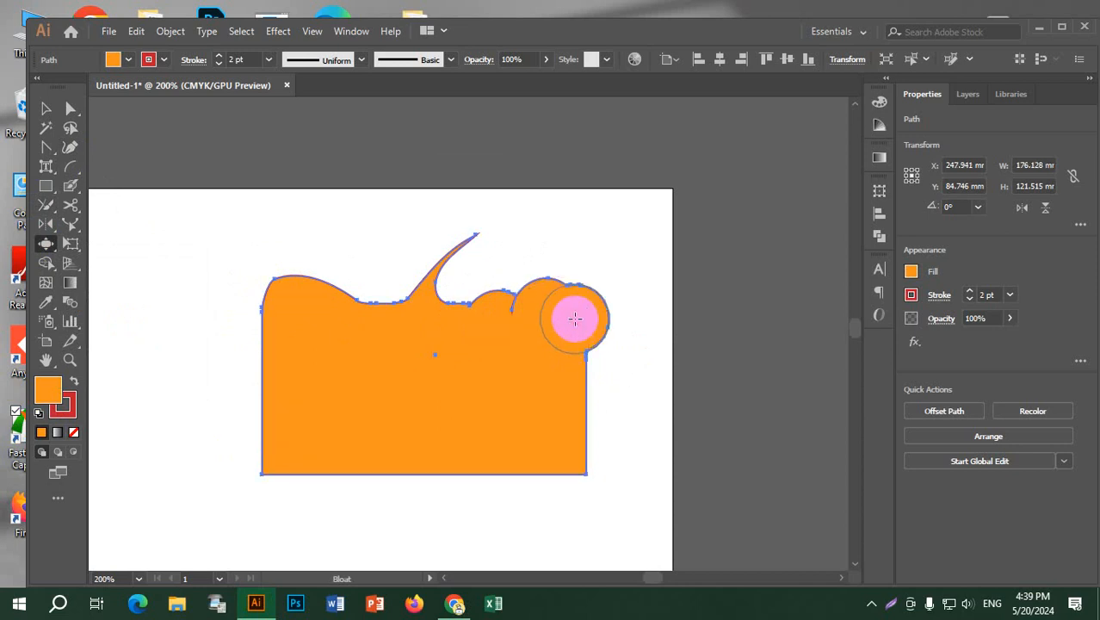
{"action": "mouse_move", "coordinate": [576, 368]}
{"action": "left_mouse_down"}
{"action": "mouse_move", "coordinate": [580, 462]}
{"action": "mouse_move", "coordinate": [515, 495]}
{"action": "mouse_move", "coordinate": [383, 480]}
{"action": "mouse_move", "coordinate": [399, 435]}
{"action": "mouse_move", "coordinate": [399, 465]}
{"action": "left_mouse_up"}
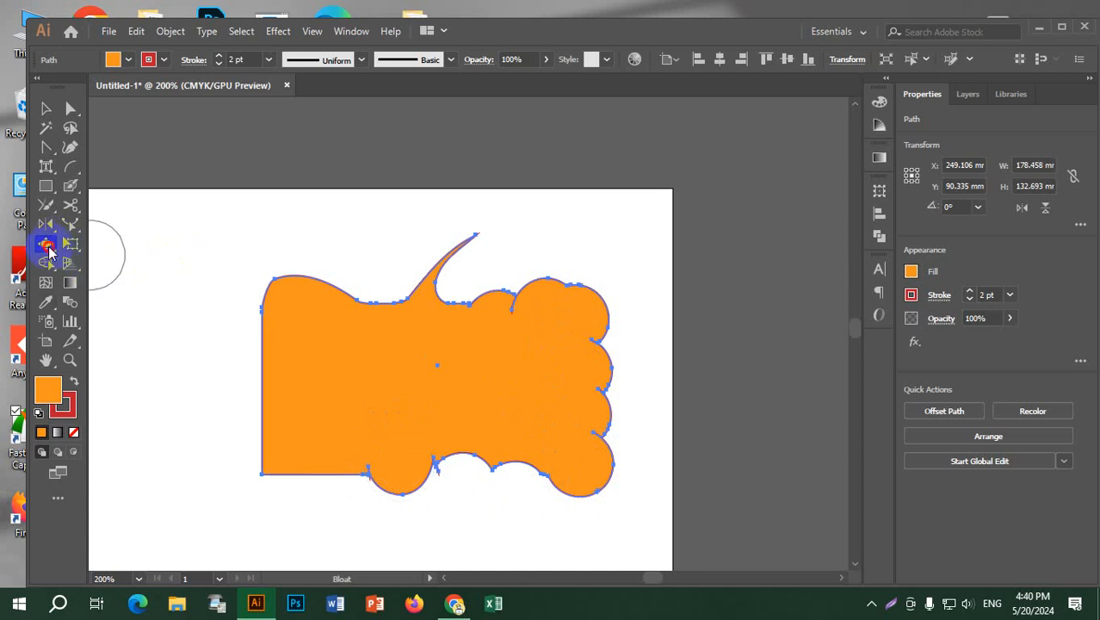
Step: Apply the Scallop Tool along the orange shape's left side and upper-left corner
{"action": "left_click_drag", "start_coordinate": [48, 248], "coordinate": [116, 349]}
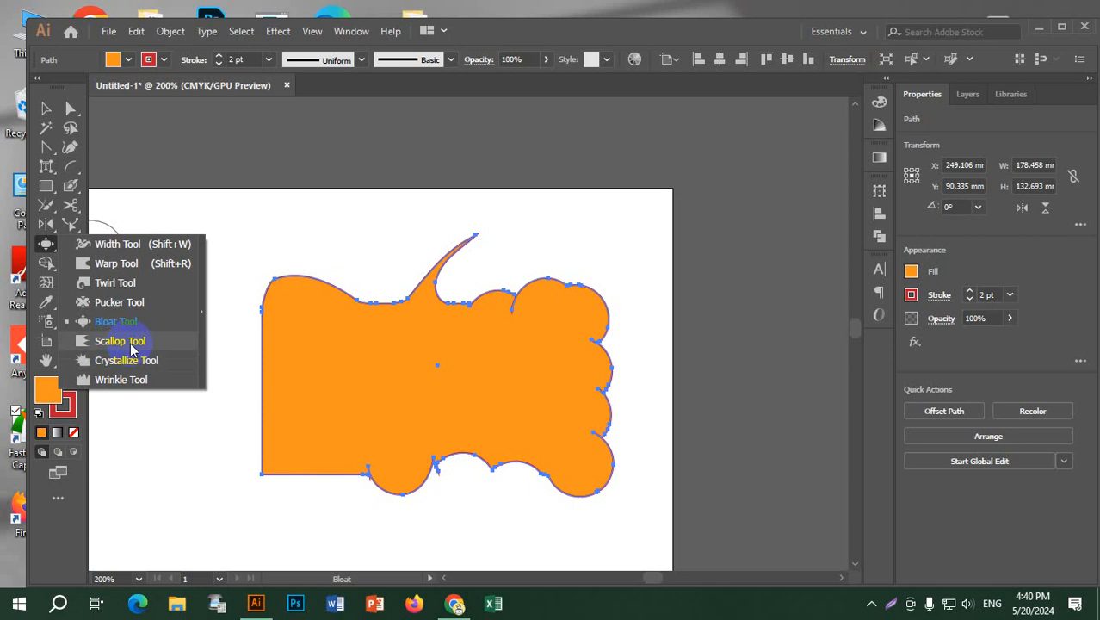
{"action": "left_click", "coordinate": [131, 346]}
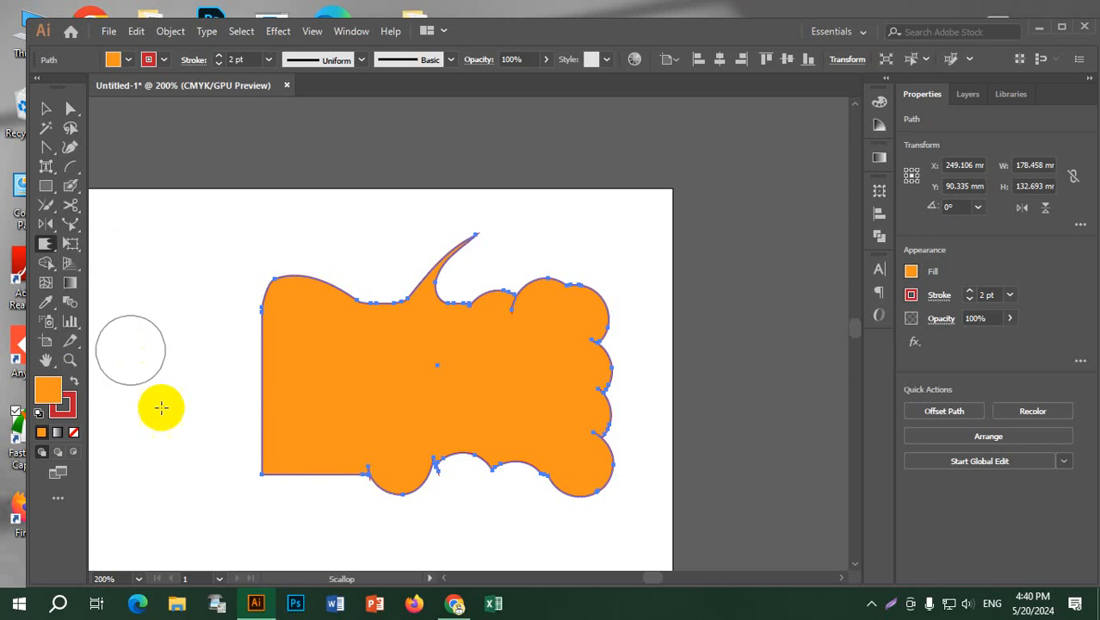
{"action": "left_click_drag", "start_coordinate": [265, 364], "coordinate": [209, 376]}
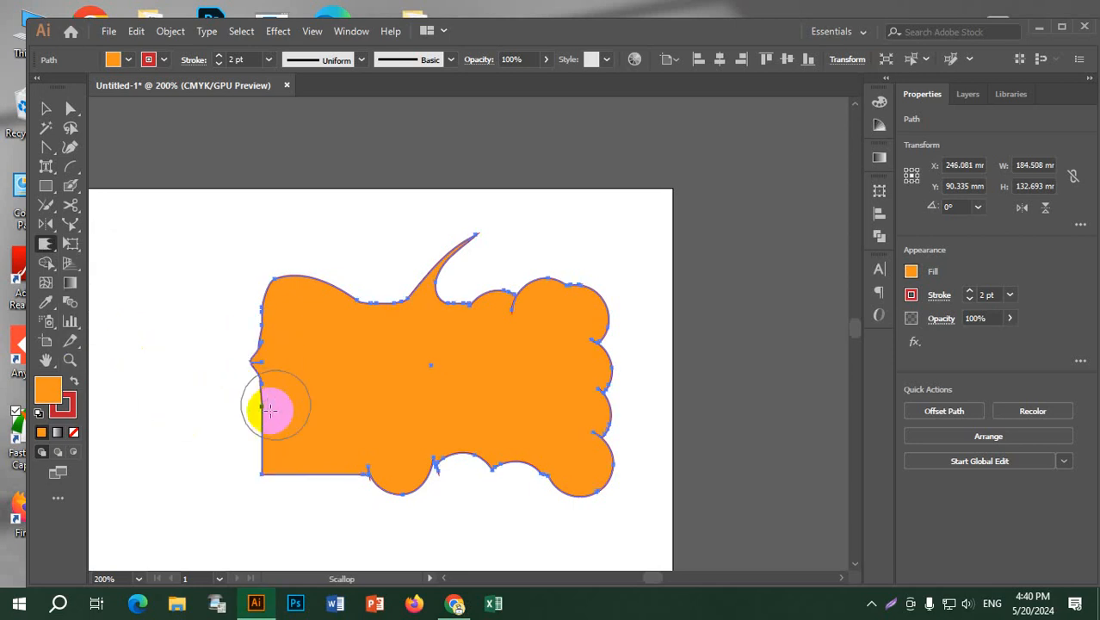
{"action": "left_click_drag", "start_coordinate": [251, 427], "coordinate": [209, 433]}
{"action": "left_click_drag", "start_coordinate": [269, 389], "coordinate": [371, 388]}
{"action": "mouse_move", "coordinate": [321, 273]}
{"action": "left_mouse_down"}
{"action": "mouse_move", "coordinate": [320, 319]}
{"action": "mouse_move", "coordinate": [269, 289]}
{"action": "mouse_move", "coordinate": [328, 341]}
{"action": "left_mouse_up"}
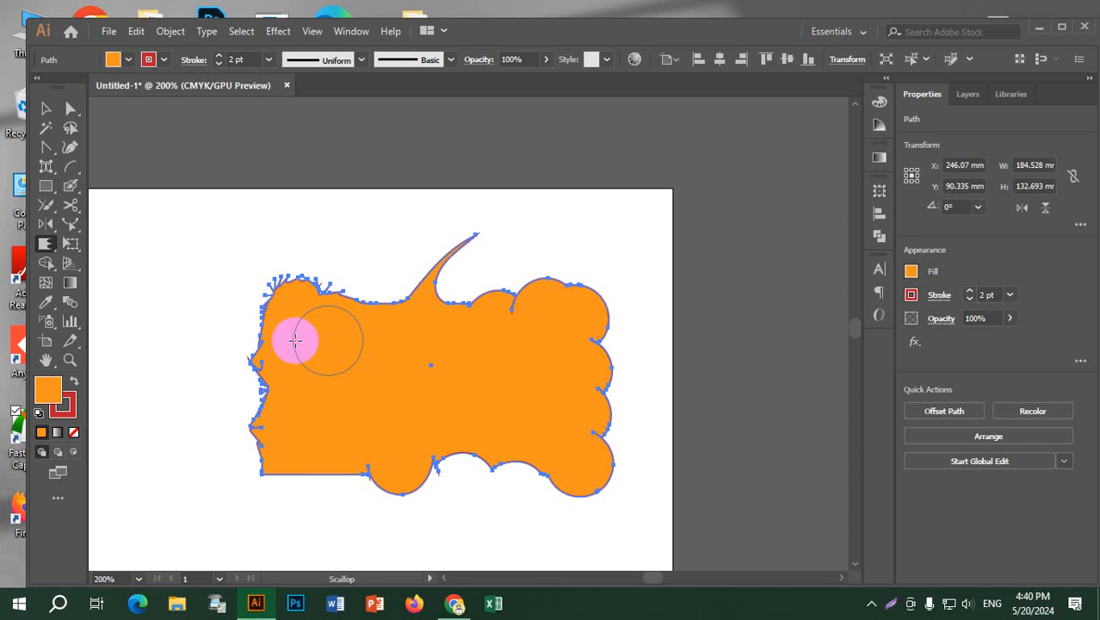
Step: Switch to Chrome, search images for "cristal", preview the iStock and Wiktionary crystal pictures, and return to Illustrator
{"action": "left_click", "coordinate": [454, 603]}
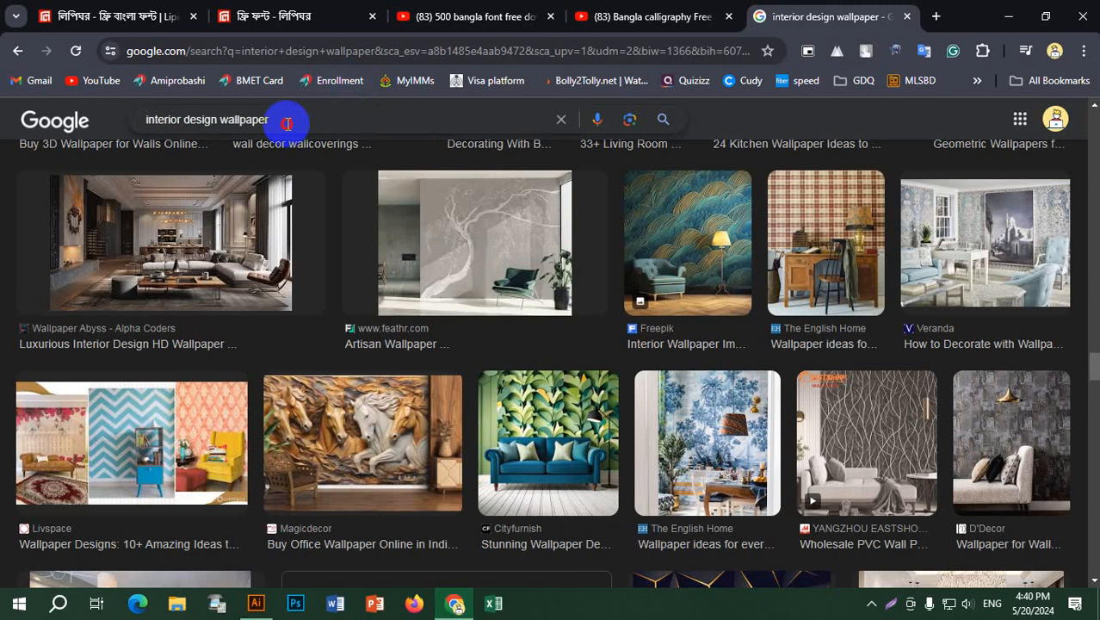
{"action": "left_click_drag", "start_coordinate": [288, 120], "coordinate": [0, 125]}
{"action": "type", "text": "crista"}
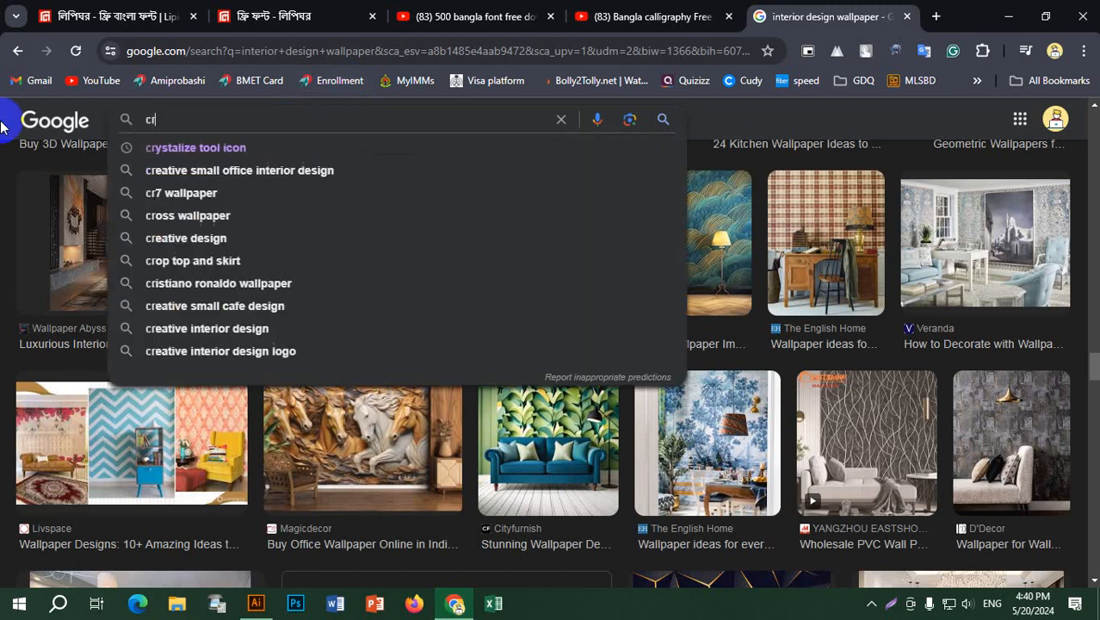
{"action": "type", "text": "l"}
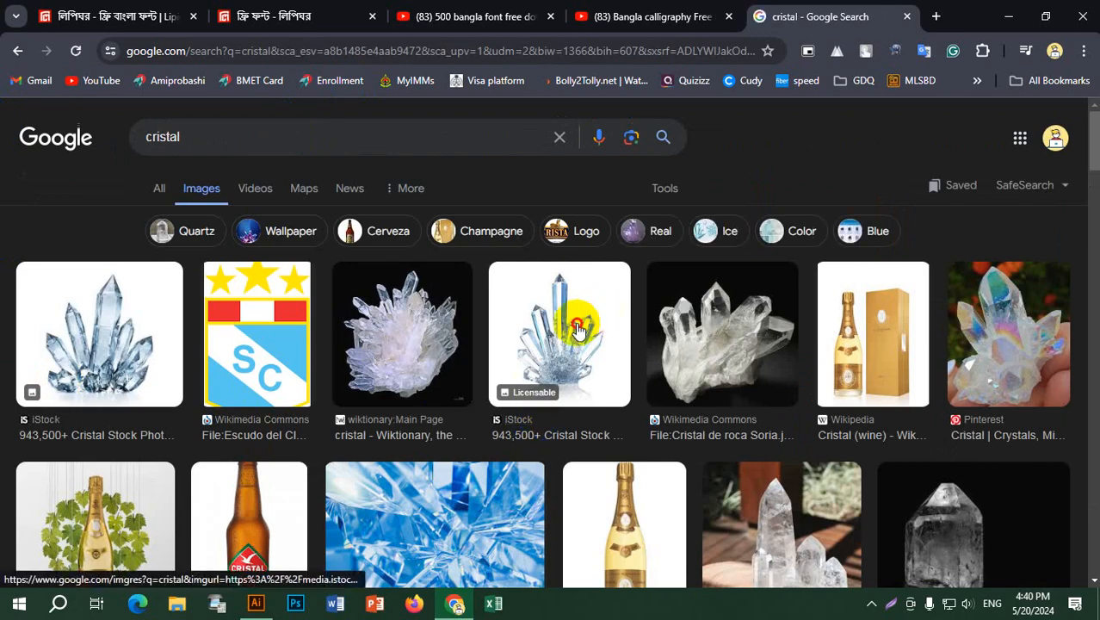
{"action": "left_click", "coordinate": [579, 330]}
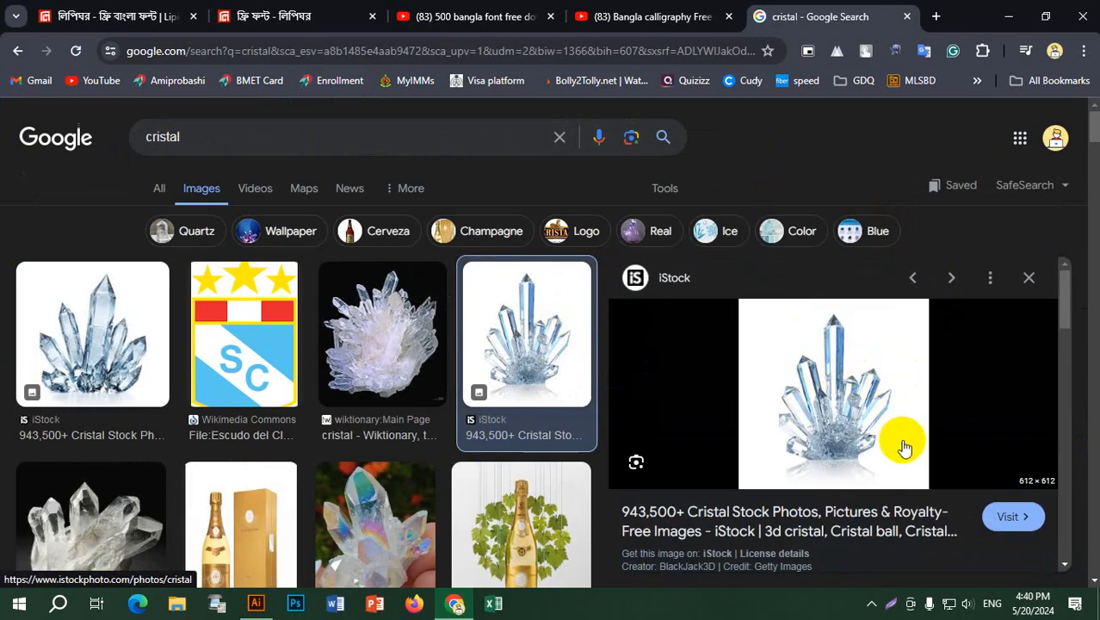
{"action": "left_click", "coordinate": [401, 331]}
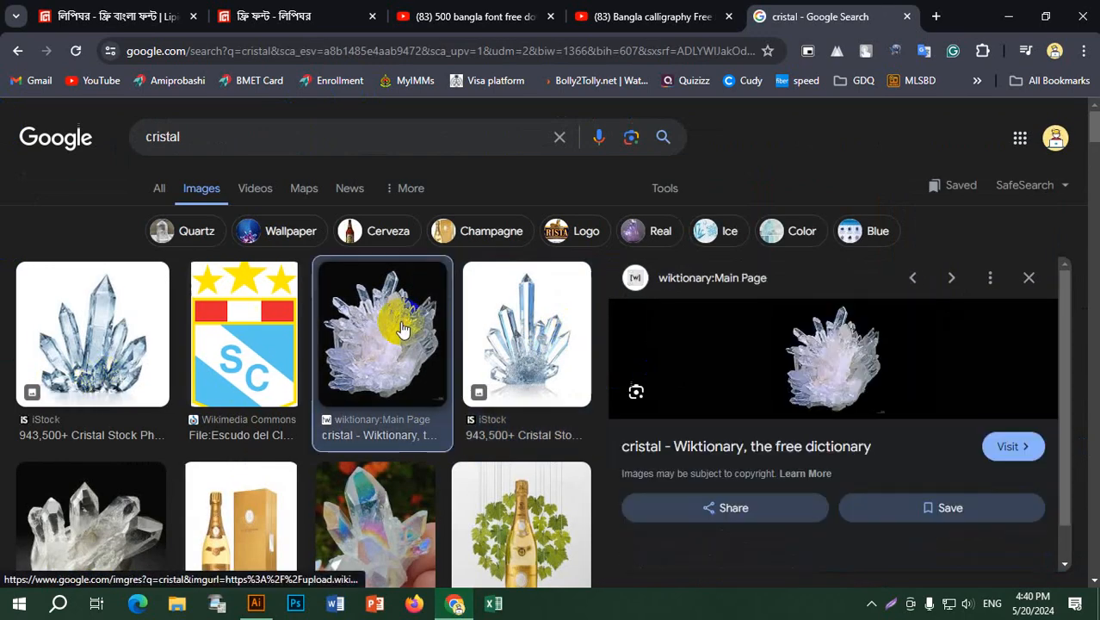
{"action": "left_click", "coordinate": [1008, 16]}
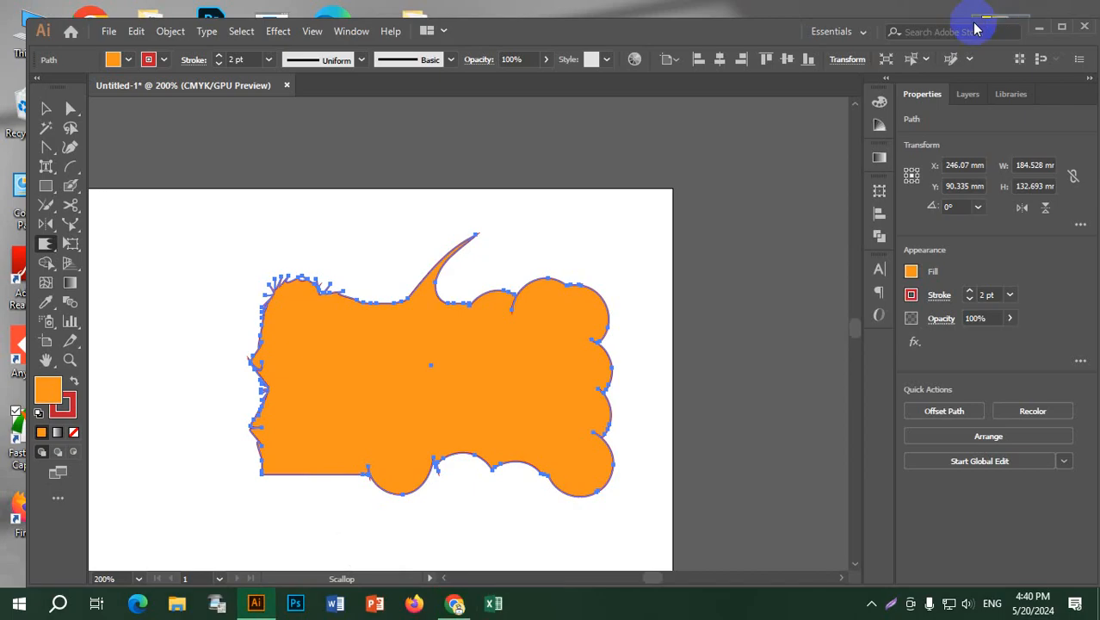
Step: Apply the Scallop Tool along the orange shape's top edge, upper-right corner and left side, and set its stroke to 15 pt
{"action": "mouse_move", "coordinate": [401, 319]}
{"action": "left_mouse_down"}
{"action": "mouse_move", "coordinate": [487, 303]}
{"action": "mouse_move", "coordinate": [496, 270]}
{"action": "left_mouse_up"}
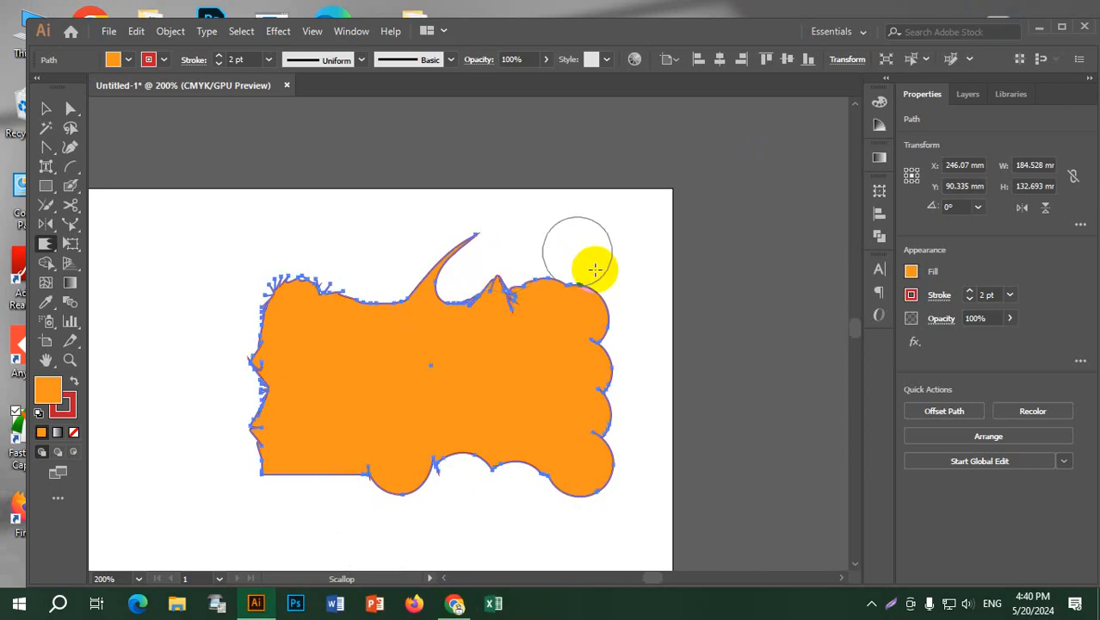
{"action": "left_click_drag", "start_coordinate": [639, 273], "coordinate": [639, 273]}
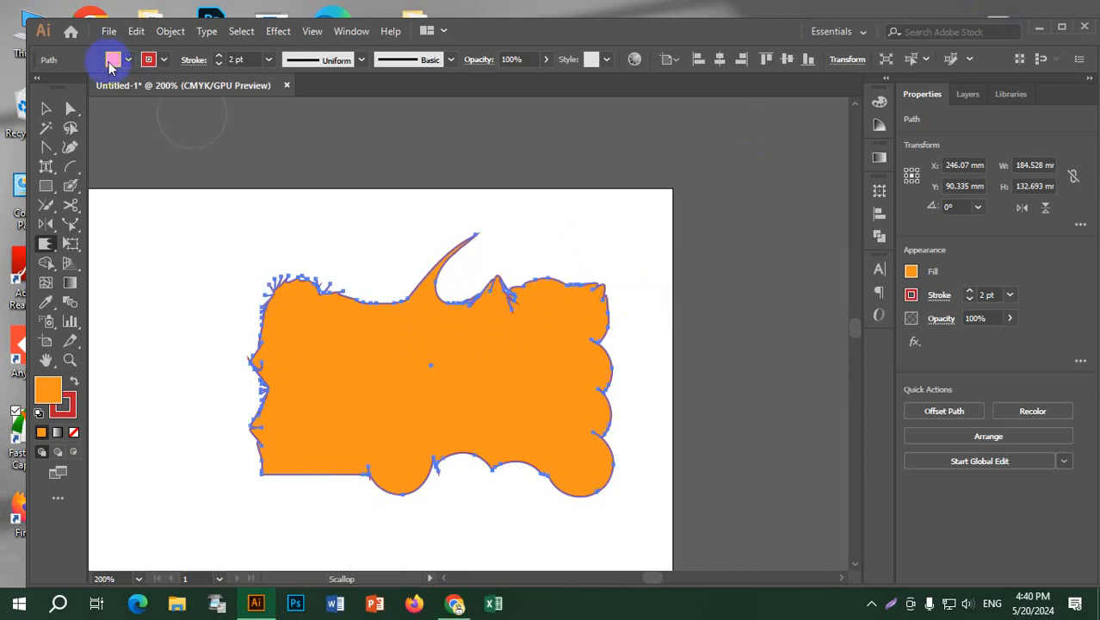
{"action": "left_click", "coordinate": [218, 55]}
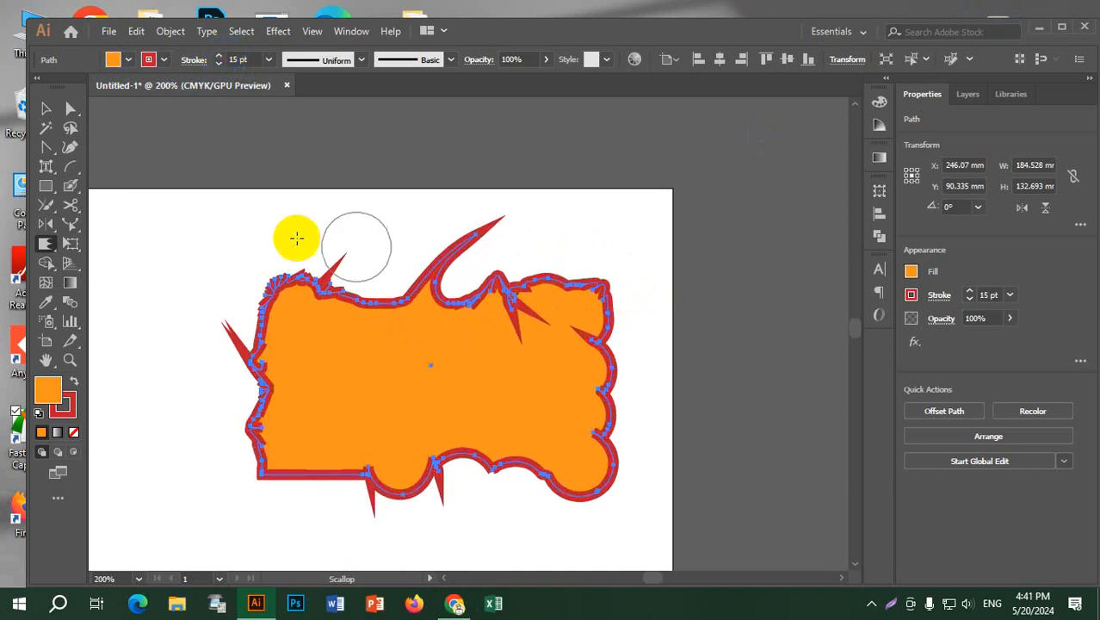
{"action": "mouse_move", "coordinate": [296, 237]}
{"action": "left_mouse_down"}
{"action": "mouse_move", "coordinate": [245, 386]}
{"action": "mouse_move", "coordinate": [216, 431]}
{"action": "mouse_move", "coordinate": [167, 435]}
{"action": "mouse_move", "coordinate": [190, 387]}
{"action": "mouse_move", "coordinate": [305, 373]}
{"action": "mouse_move", "coordinate": [393, 253]}
{"action": "mouse_move", "coordinate": [357, 294]}
{"action": "left_mouse_up"}
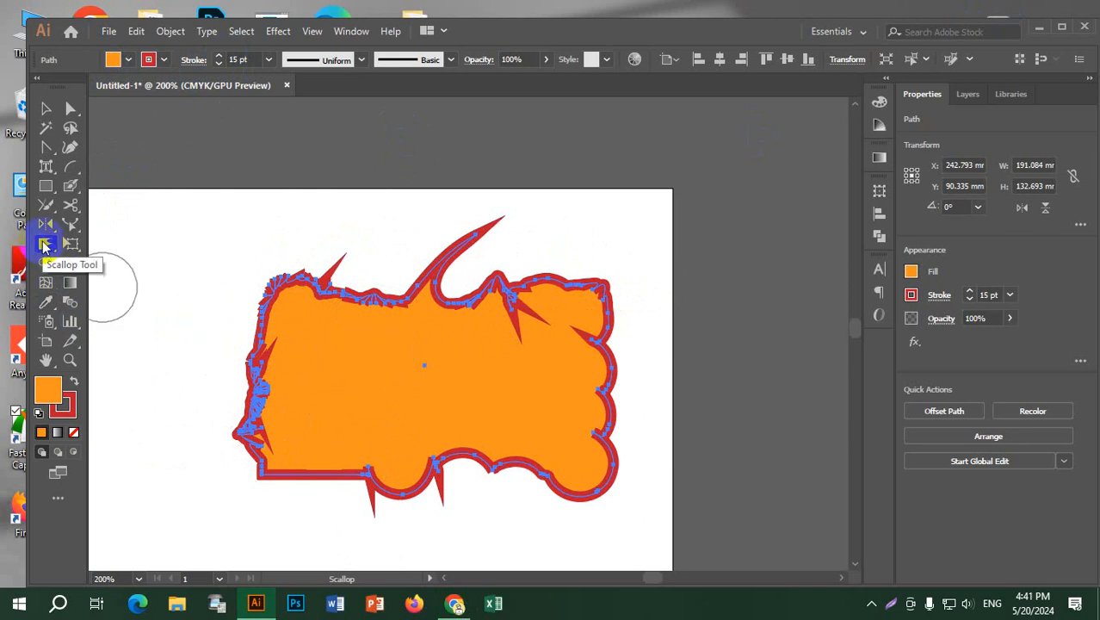
Step: Draw an orange rectangle about 52 × 37 mm near the artboard's upper-left corner and delete the large distorted shape
{"action": "left_click", "coordinate": [52, 189]}
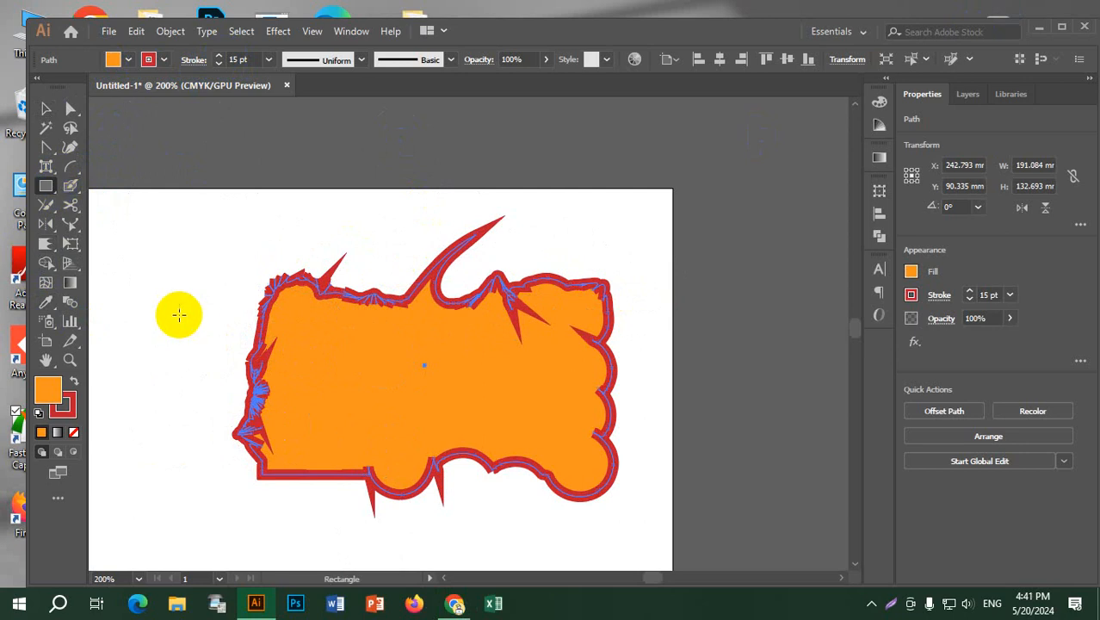
{"action": "left_click_drag", "start_coordinate": [135, 242], "coordinate": [238, 315]}
{"action": "left_click", "coordinate": [47, 107]}
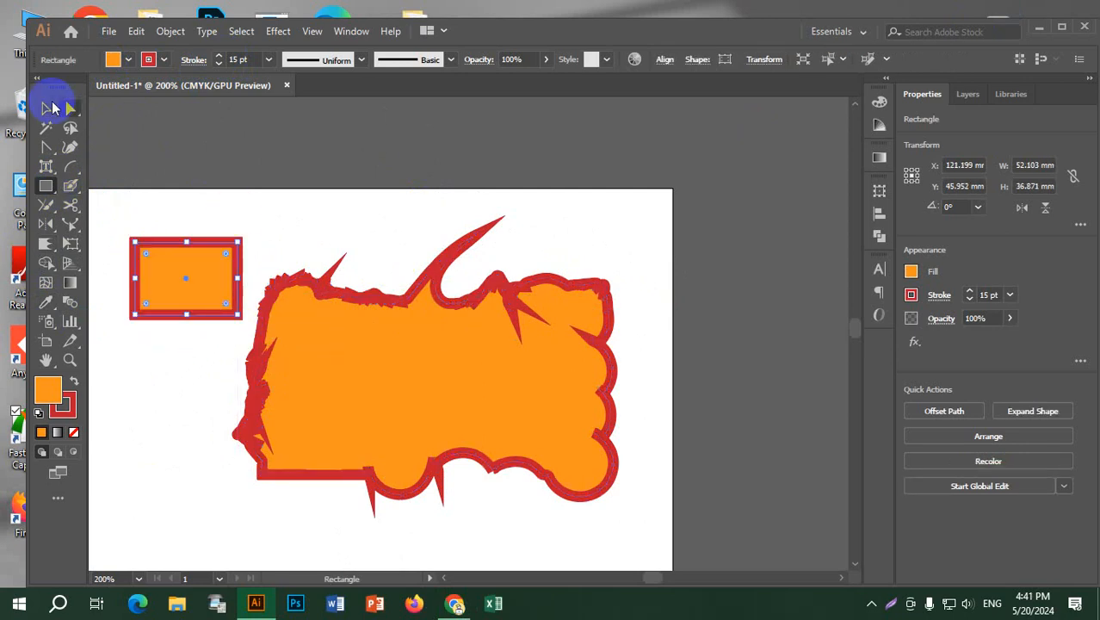
{"action": "left_click", "coordinate": [442, 393]}
{"action": "key", "text": "Delete"}
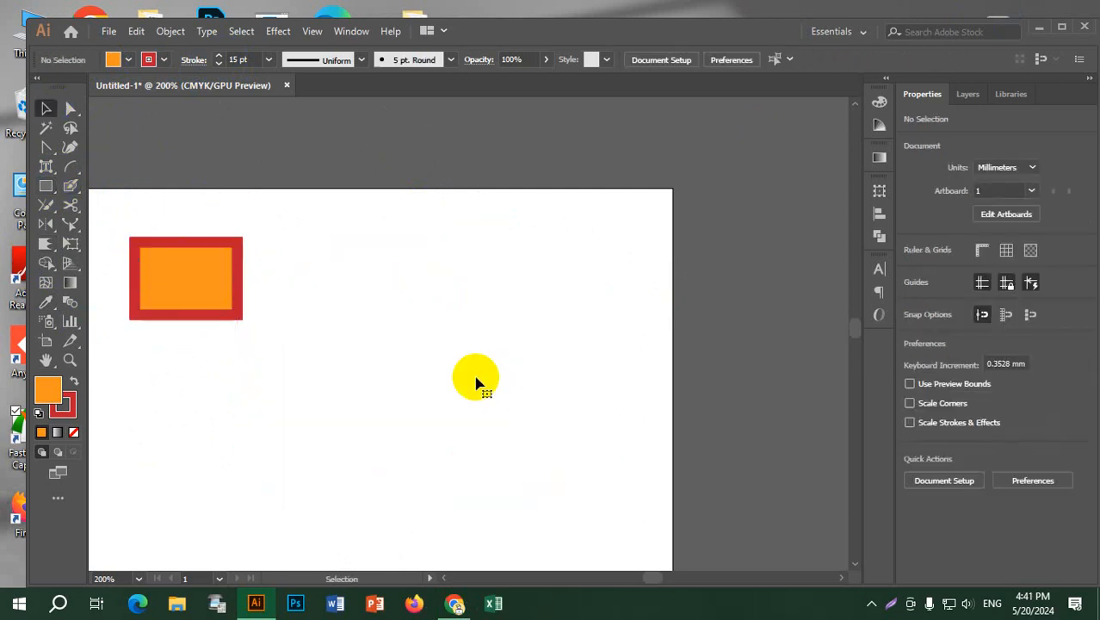
Step: Distort the small rectangle's upper-right corner with the Crystallize Tool and set its stroke to 4 pt
{"action": "left_click_drag", "start_coordinate": [459, 383], "coordinate": [450, 341]}
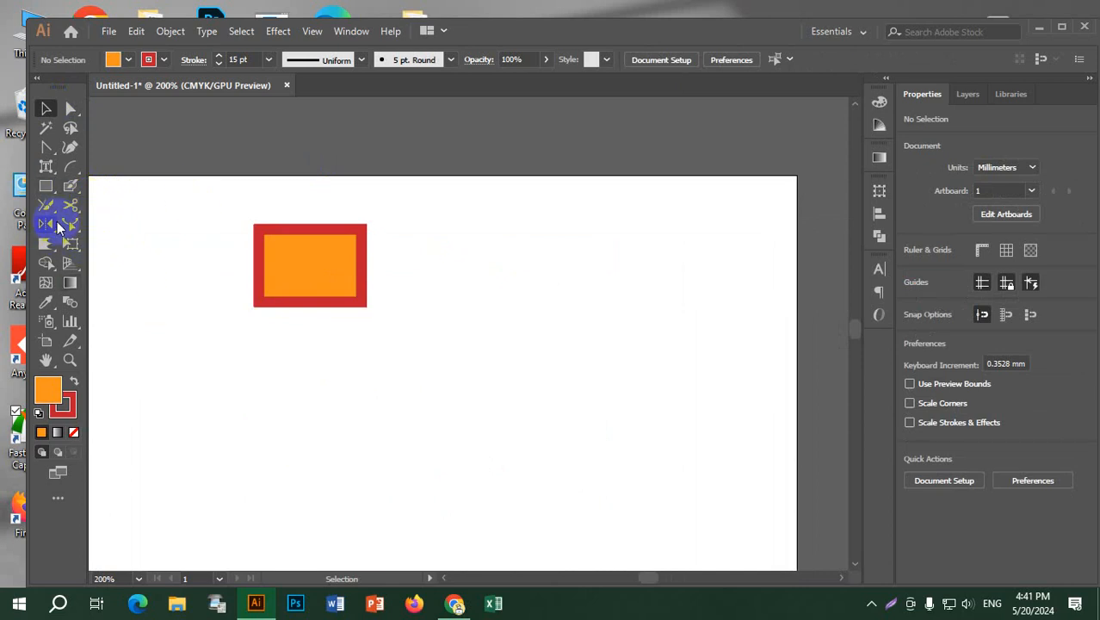
{"action": "mouse_move", "coordinate": [58, 244]}
{"action": "left_mouse_down"}
{"action": "mouse_move", "coordinate": [144, 362]}
{"action": "mouse_move", "coordinate": [135, 365]}
{"action": "left_mouse_up"}
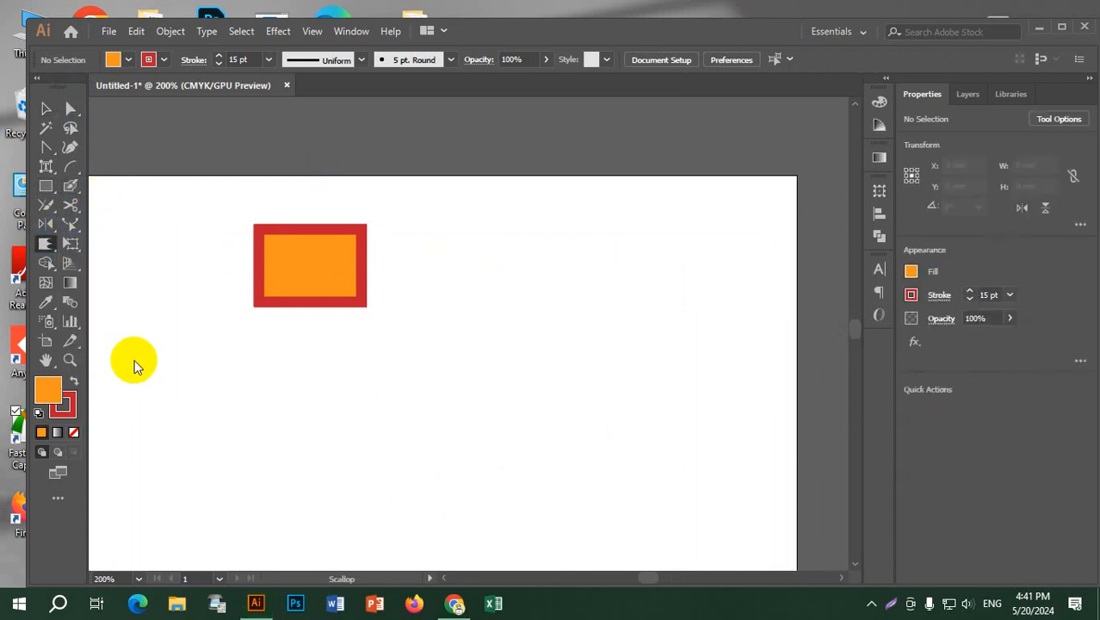
{"action": "left_click", "coordinate": [384, 208]}
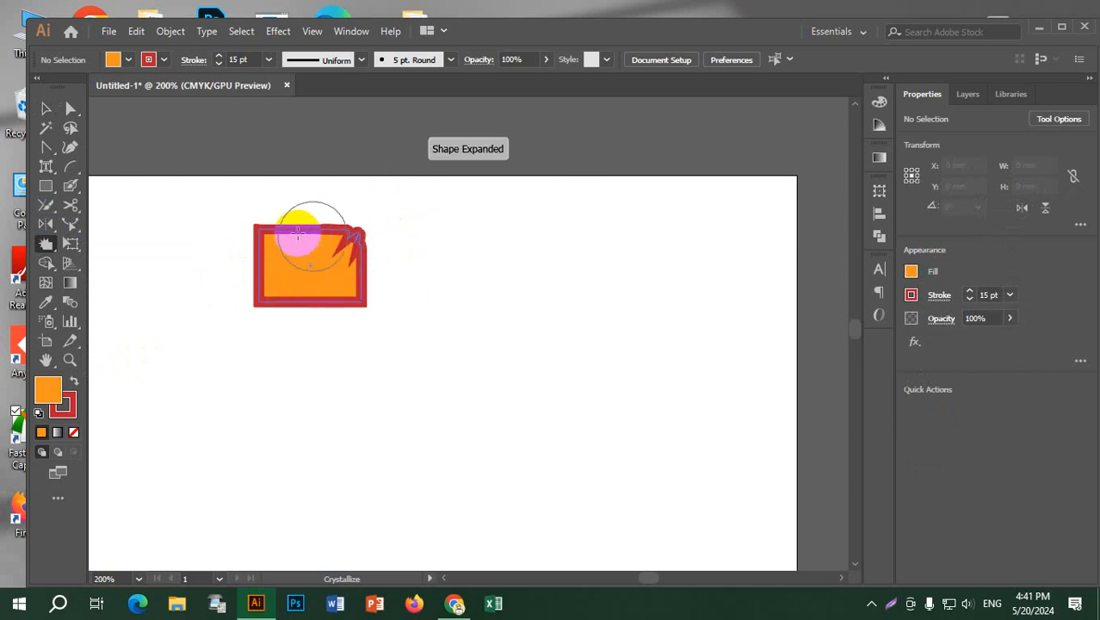
{"action": "left_click", "coordinate": [220, 66]}
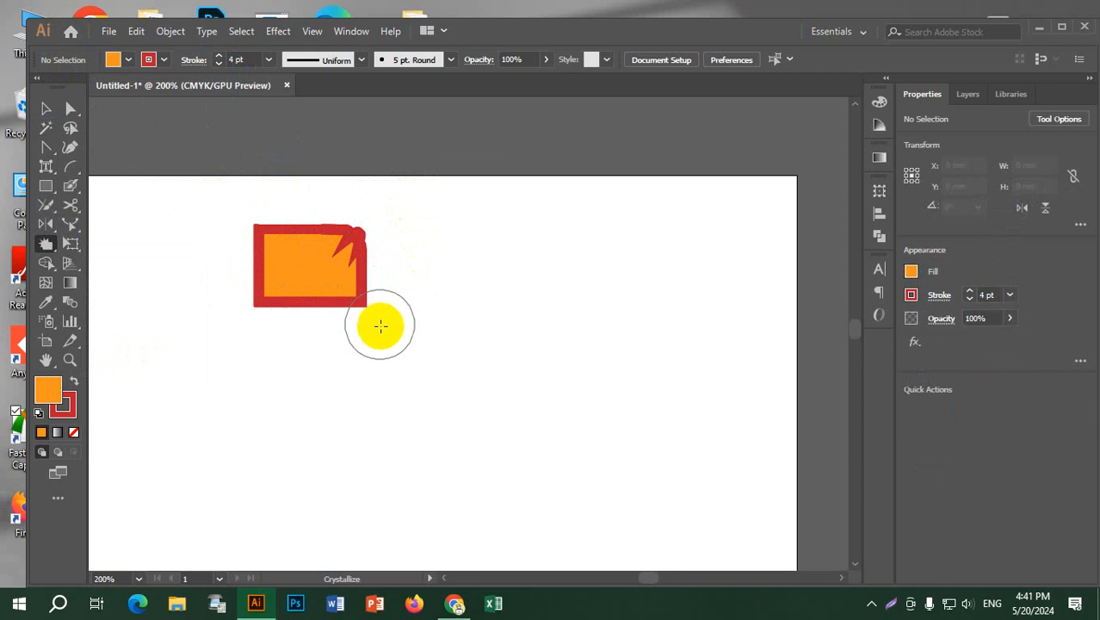
{"action": "left_click", "coordinate": [47, 110]}
{"action": "left_click", "coordinate": [263, 248]}
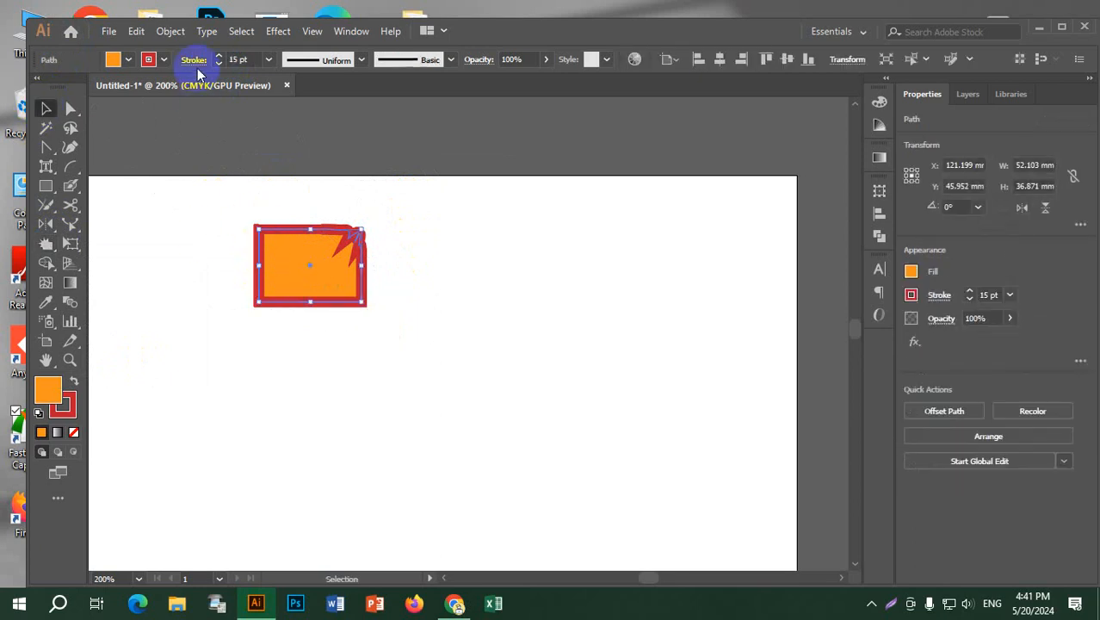
{"action": "left_click", "coordinate": [220, 66]}
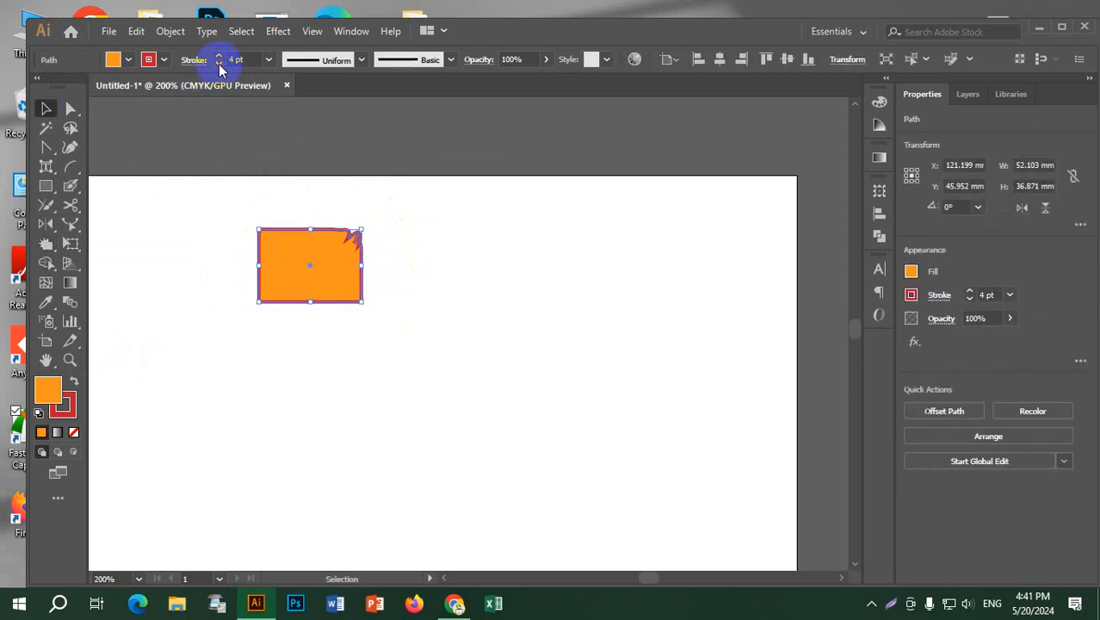
Step: Use the Crystallize Tool to form spikes on the small rectangle's upper-left corner, left side, bottom edge and lower-right corner
{"action": "left_click", "coordinate": [46, 244]}
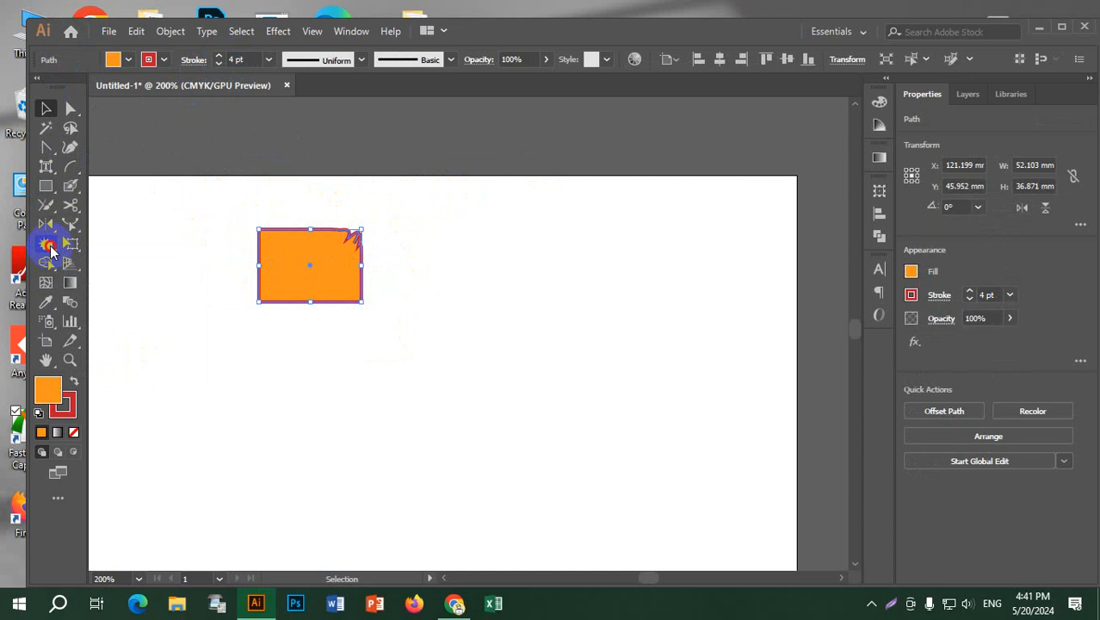
{"action": "left_click_drag", "start_coordinate": [288, 241], "coordinate": [234, 230]}
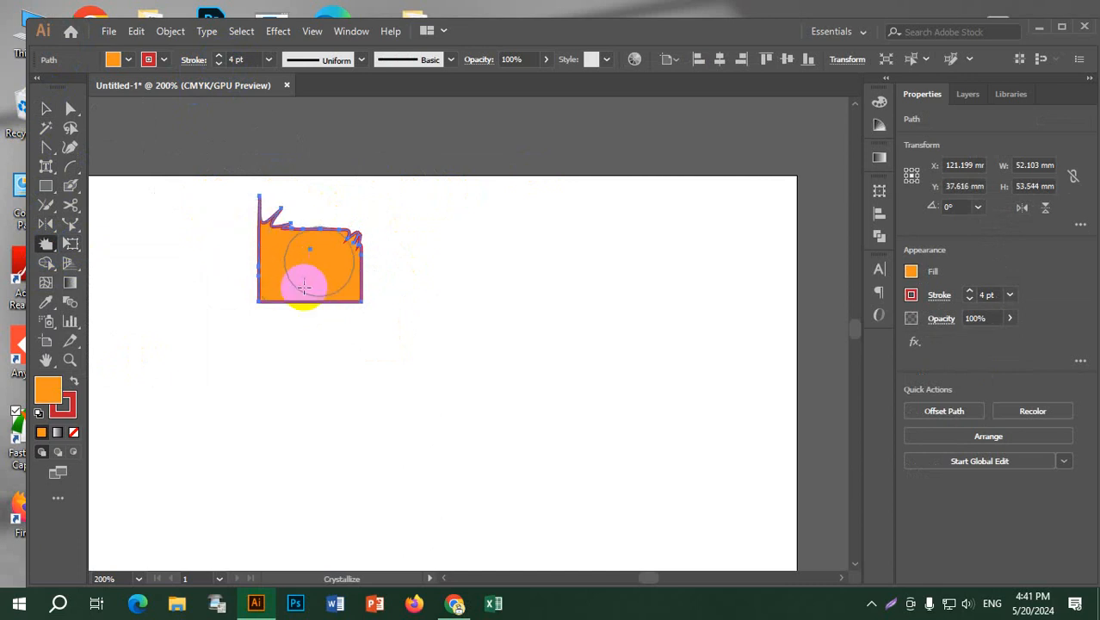
{"action": "left_click", "coordinate": [233, 290]}
{"action": "left_click_drag", "start_coordinate": [334, 312], "coordinate": [360, 290]}
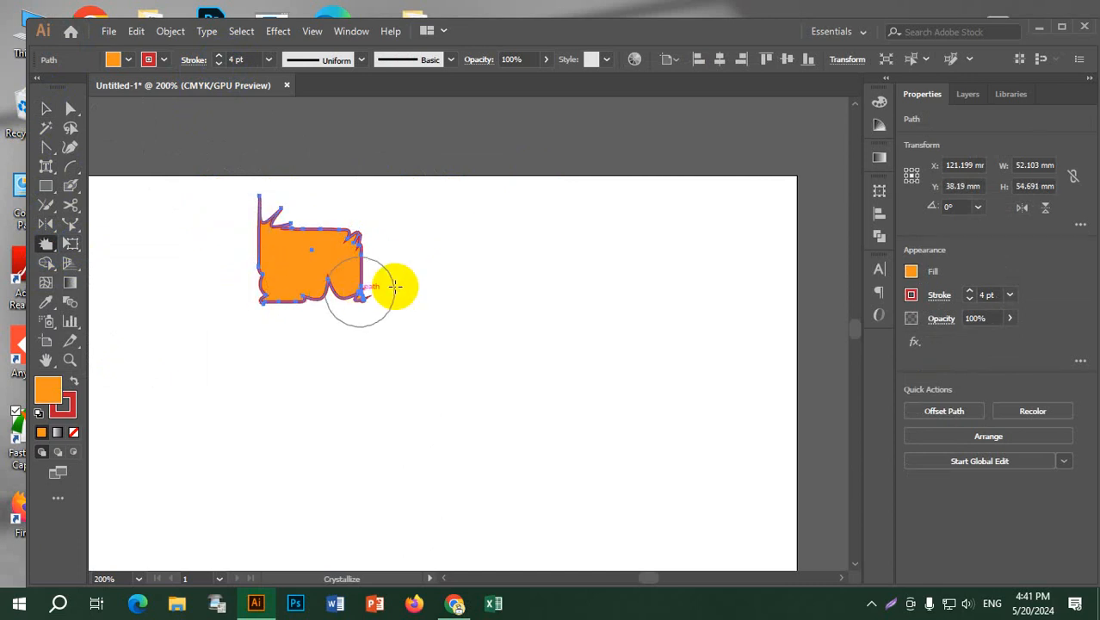
{"action": "left_click", "coordinate": [277, 262]}
{"action": "left_click", "coordinate": [344, 308]}
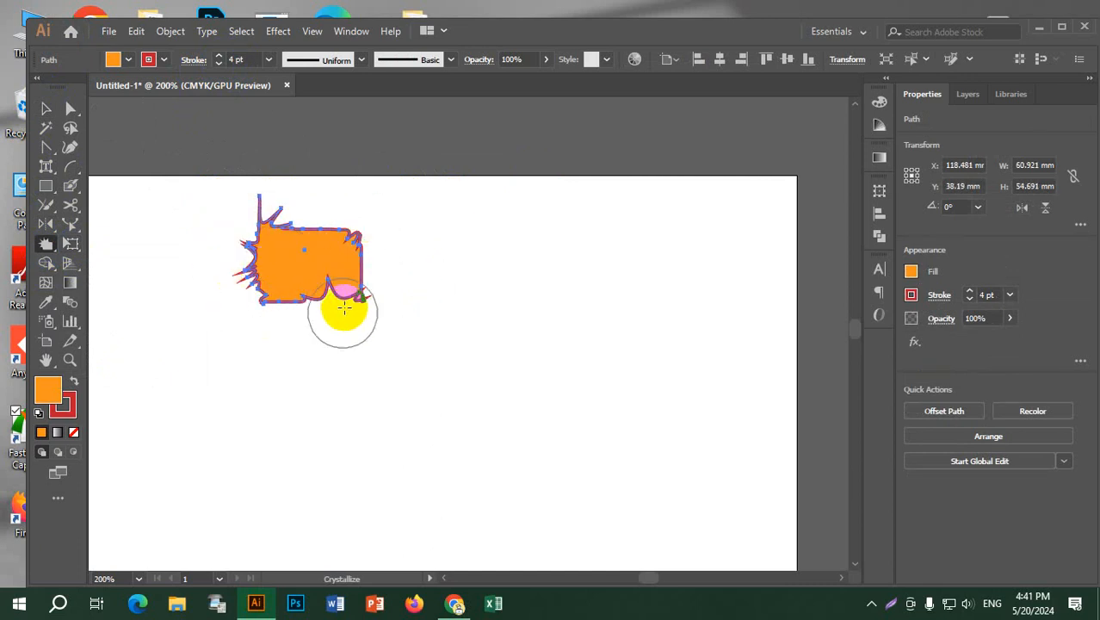
Step: Draw an orange rectangle about 116 × 45 mm right of the spiky shape and apply the Wrinkle Tool along its top and bottom edges
{"action": "mouse_move", "coordinate": [46, 243]}
{"action": "left_mouse_down"}
{"action": "mouse_move", "coordinate": [54, 293]}
{"action": "mouse_move", "coordinate": [157, 373]}
{"action": "mouse_move", "coordinate": [143, 386]}
{"action": "left_mouse_up"}
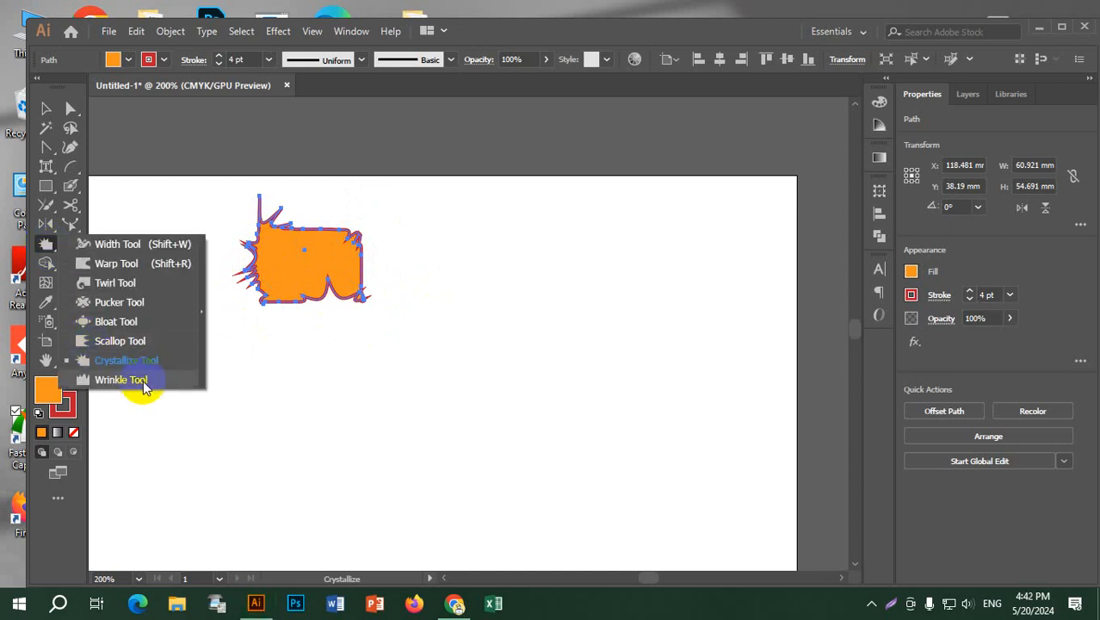
{"action": "left_click", "coordinate": [45, 185]}
{"action": "left_click_drag", "start_coordinate": [541, 251], "coordinate": [773, 340]}
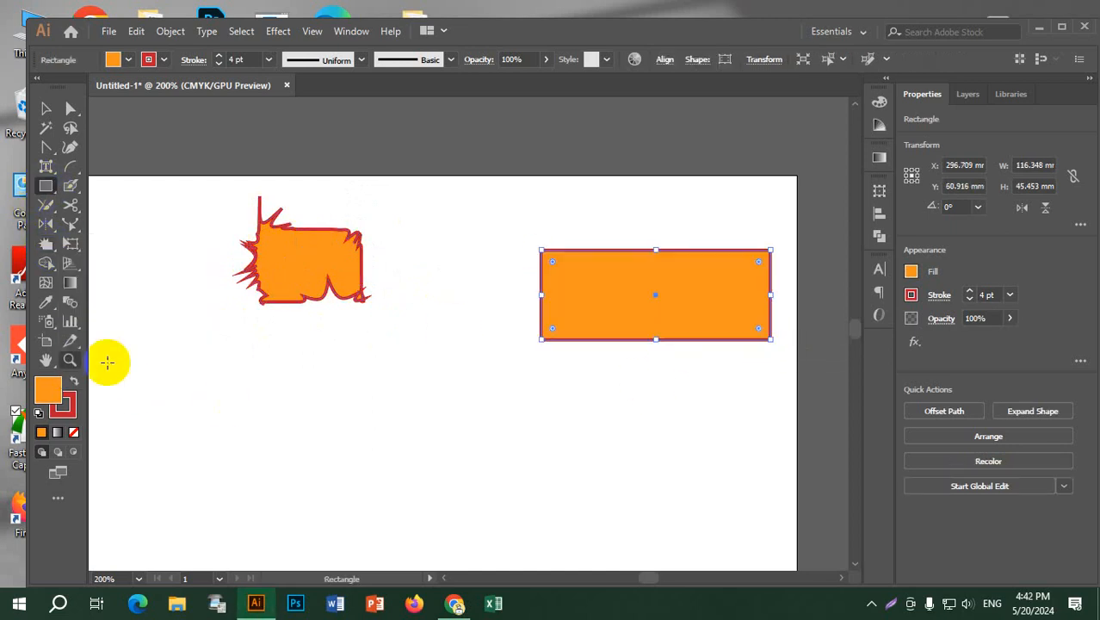
{"action": "mouse_move", "coordinate": [46, 243]}
{"action": "left_mouse_down"}
{"action": "mouse_move", "coordinate": [45, 394]}
{"action": "mouse_move", "coordinate": [121, 380]}
{"action": "left_mouse_up"}
{"action": "mouse_move", "coordinate": [588, 246]}
{"action": "left_mouse_down"}
{"action": "mouse_move", "coordinate": [635, 226]}
{"action": "mouse_move", "coordinate": [723, 240]}
{"action": "mouse_move", "coordinate": [729, 256]}
{"action": "left_mouse_up"}
{"action": "mouse_move", "coordinate": [560, 345]}
{"action": "left_mouse_down"}
{"action": "mouse_move", "coordinate": [590, 345]}
{"action": "mouse_move", "coordinate": [614, 363]}
{"action": "mouse_move", "coordinate": [686, 355]}
{"action": "mouse_move", "coordinate": [727, 373]}
{"action": "mouse_move", "coordinate": [726, 331]}
{"action": "mouse_move", "coordinate": [741, 330]}
{"action": "mouse_move", "coordinate": [643, 333]}
{"action": "mouse_move", "coordinate": [553, 374]}
{"action": "left_mouse_up"}
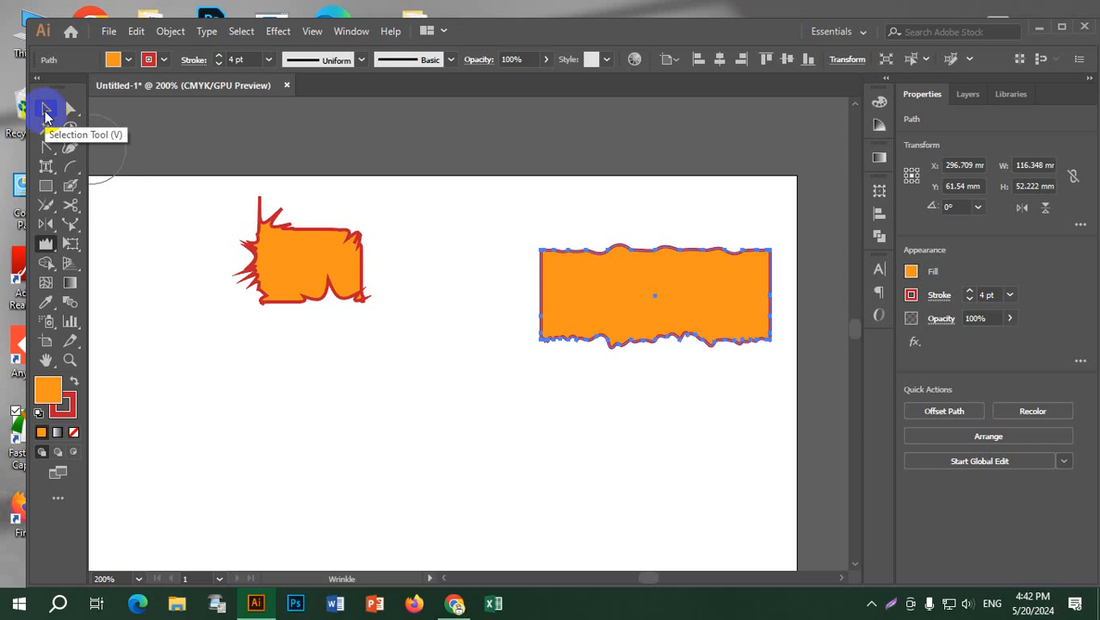
Step: Move the wrinkled rectangle about 25 mm left and 7 mm up, and roughen its edges further with the Wrinkle Tool
{"action": "left_click", "coordinate": [46, 112]}
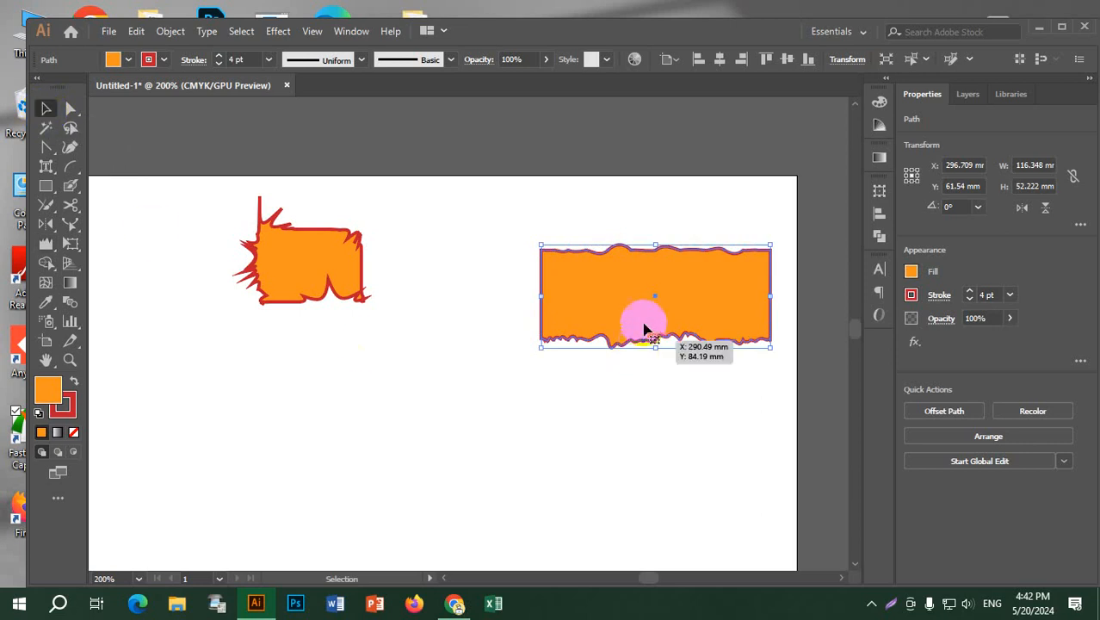
{"action": "left_click_drag", "start_coordinate": [656, 293], "coordinate": [592, 268]}
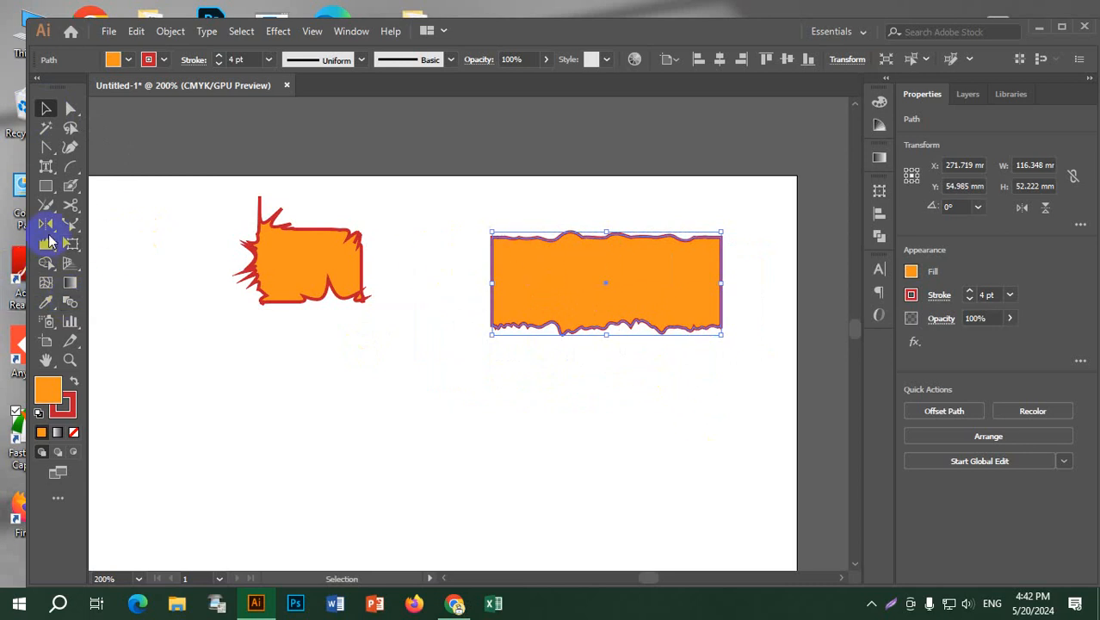
{"action": "left_click", "coordinate": [46, 247]}
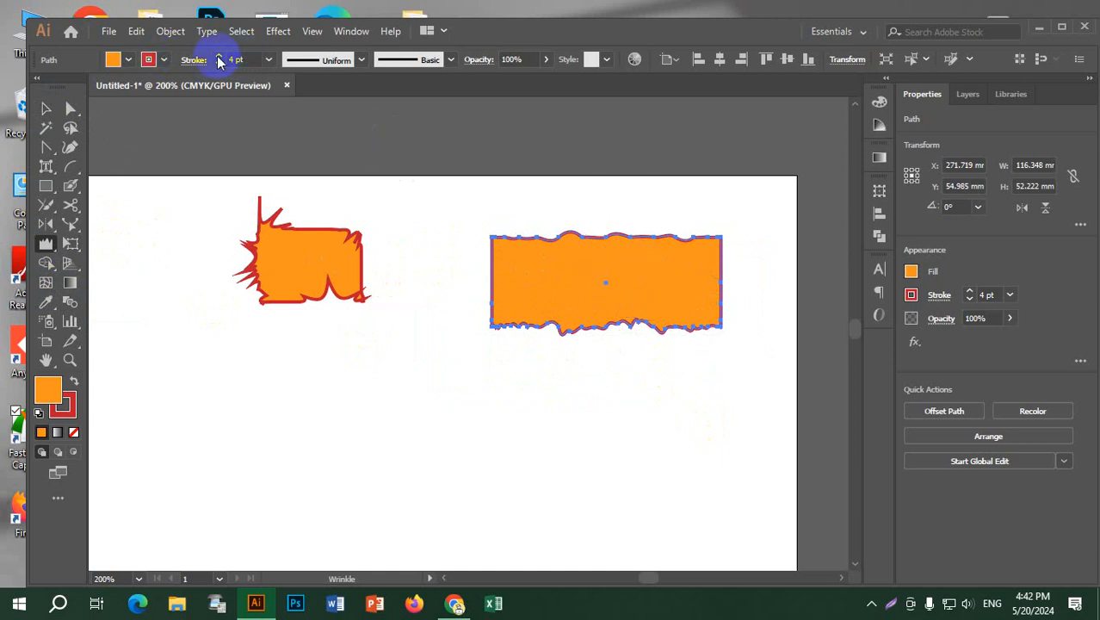
{"action": "left_click", "coordinate": [614, 239]}
{"action": "left_click", "coordinate": [684, 262]}
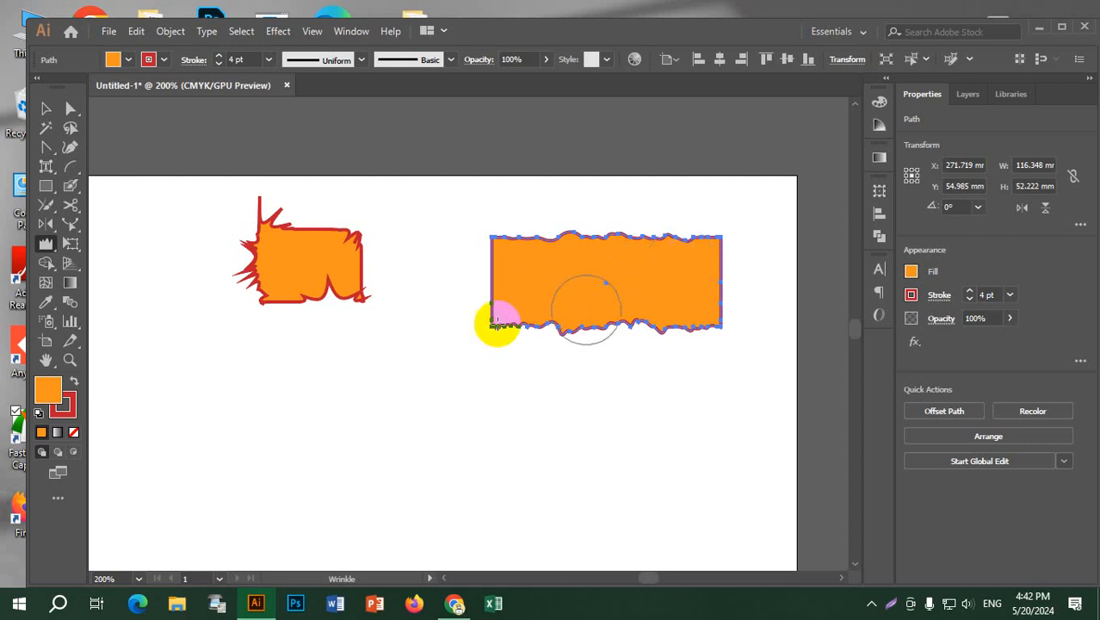
{"action": "mouse_move", "coordinate": [498, 323]}
{"action": "left_mouse_down"}
{"action": "mouse_move", "coordinate": [410, 314]}
{"action": "mouse_move", "coordinate": [555, 354]}
{"action": "mouse_move", "coordinate": [657, 363]}
{"action": "mouse_move", "coordinate": [713, 347]}
{"action": "left_mouse_up"}
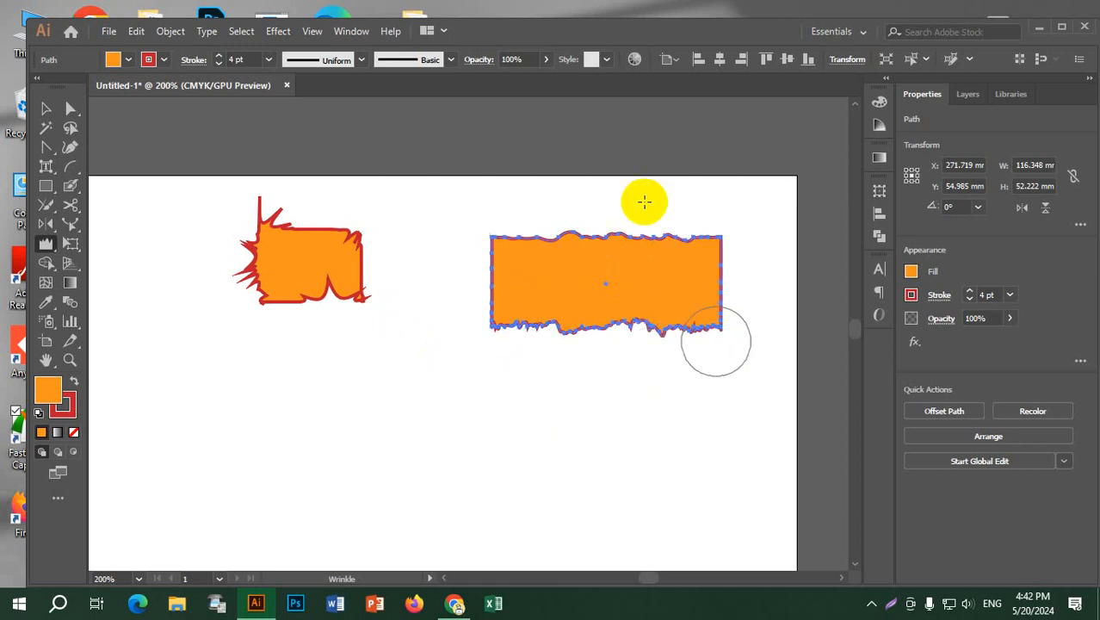
{"action": "mouse_move", "coordinate": [656, 214]}
{"action": "left_mouse_down"}
{"action": "mouse_move", "coordinate": [645, 154]}
{"action": "mouse_move", "coordinate": [623, 199]}
{"action": "mouse_move", "coordinate": [564, 224]}
{"action": "mouse_move", "coordinate": [533, 233]}
{"action": "mouse_move", "coordinate": [507, 201]}
{"action": "mouse_move", "coordinate": [507, 274]}
{"action": "left_mouse_up"}
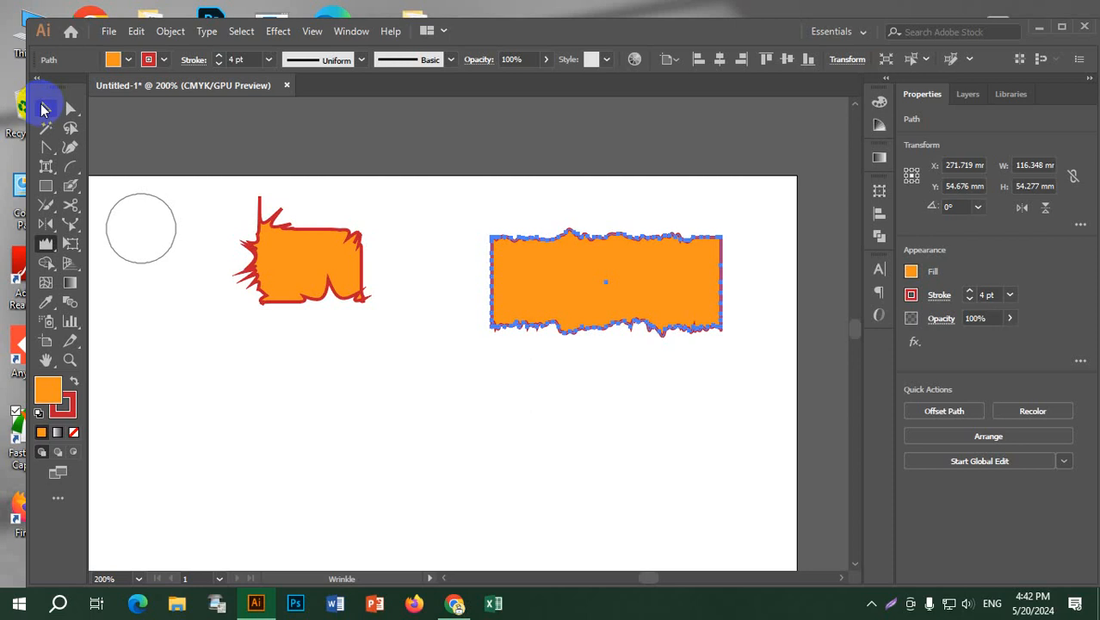
{"action": "left_click", "coordinate": [45, 108]}
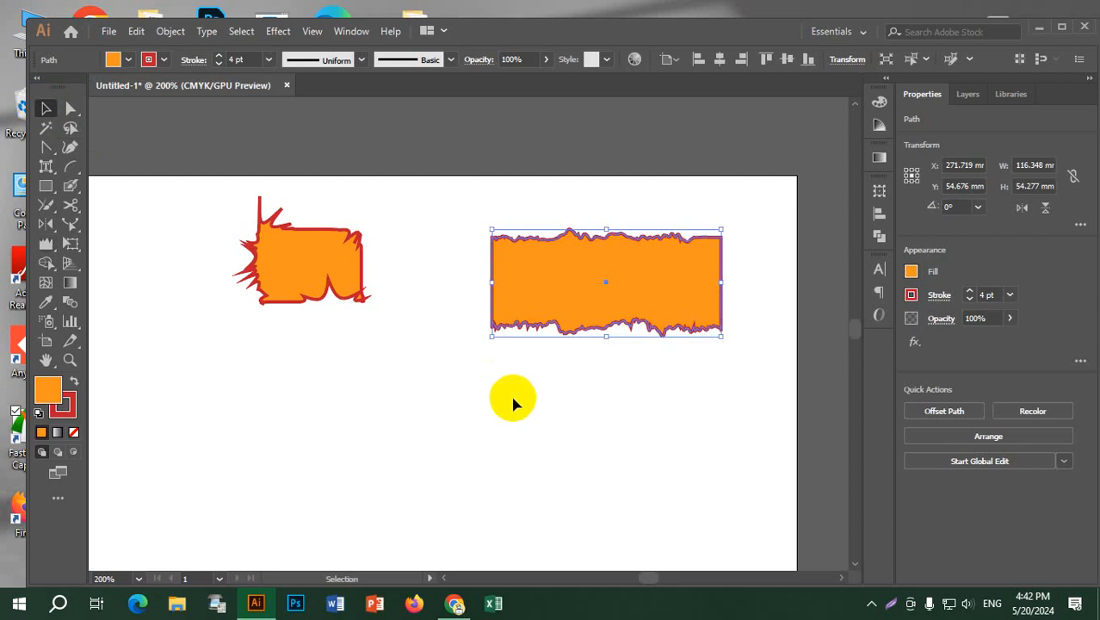
{"action": "left_click", "coordinate": [562, 396]}
{"action": "left_click_drag", "start_coordinate": [156, 205], "coordinate": [736, 454]}
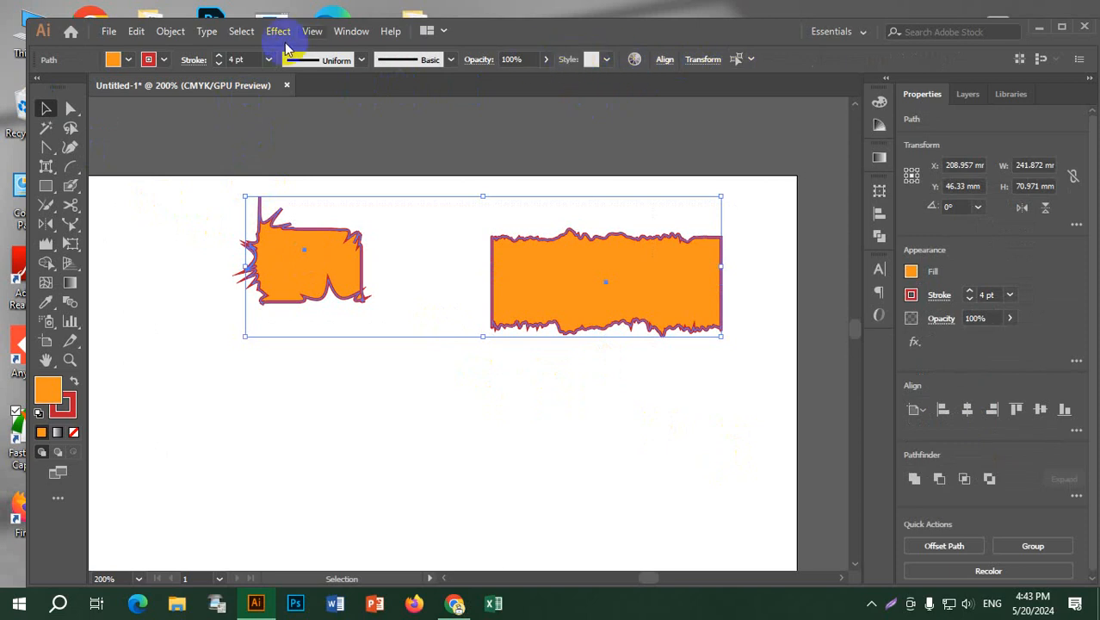
{"action": "left_click", "coordinate": [46, 246]}
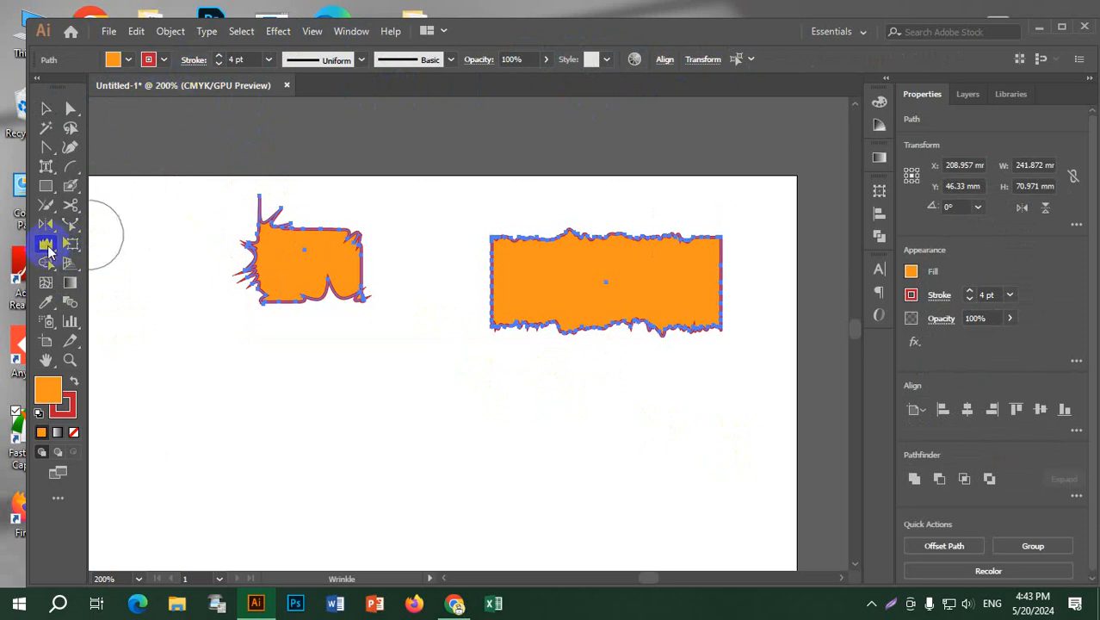
Step: Draw an arc about 127 mm wide and 54 mm high below the two shapes and roughen it with the Wrinkle tool
{"action": "left_click", "coordinate": [71, 166]}
{"action": "left_click_drag", "start_coordinate": [300, 405], "coordinate": [546, 513]}
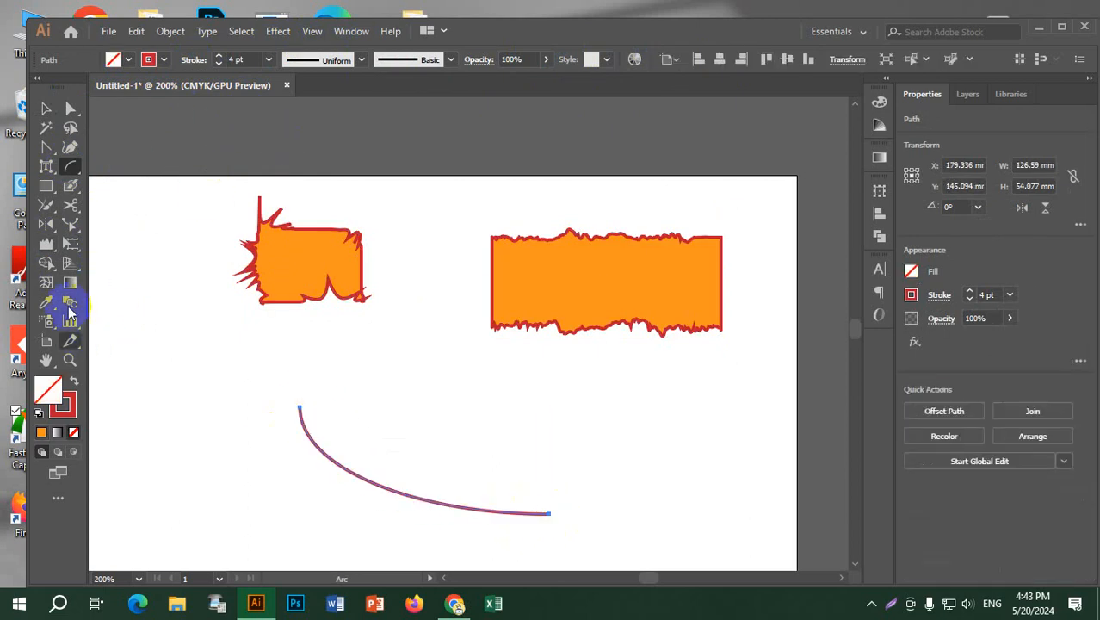
{"action": "left_click_drag", "start_coordinate": [49, 247], "coordinate": [147, 386]}
{"action": "mouse_move", "coordinate": [305, 420]}
{"action": "left_mouse_down"}
{"action": "mouse_move", "coordinate": [414, 379]}
{"action": "mouse_move", "coordinate": [300, 472]}
{"action": "mouse_move", "coordinate": [279, 469]}
{"action": "mouse_move", "coordinate": [270, 394]}
{"action": "mouse_move", "coordinate": [236, 424]}
{"action": "mouse_move", "coordinate": [276, 468]}
{"action": "mouse_move", "coordinate": [412, 466]}
{"action": "mouse_move", "coordinate": [399, 529]}
{"action": "mouse_move", "coordinate": [467, 494]}
{"action": "mouse_move", "coordinate": [495, 513]}
{"action": "mouse_move", "coordinate": [538, 354]}
{"action": "left_mouse_up"}
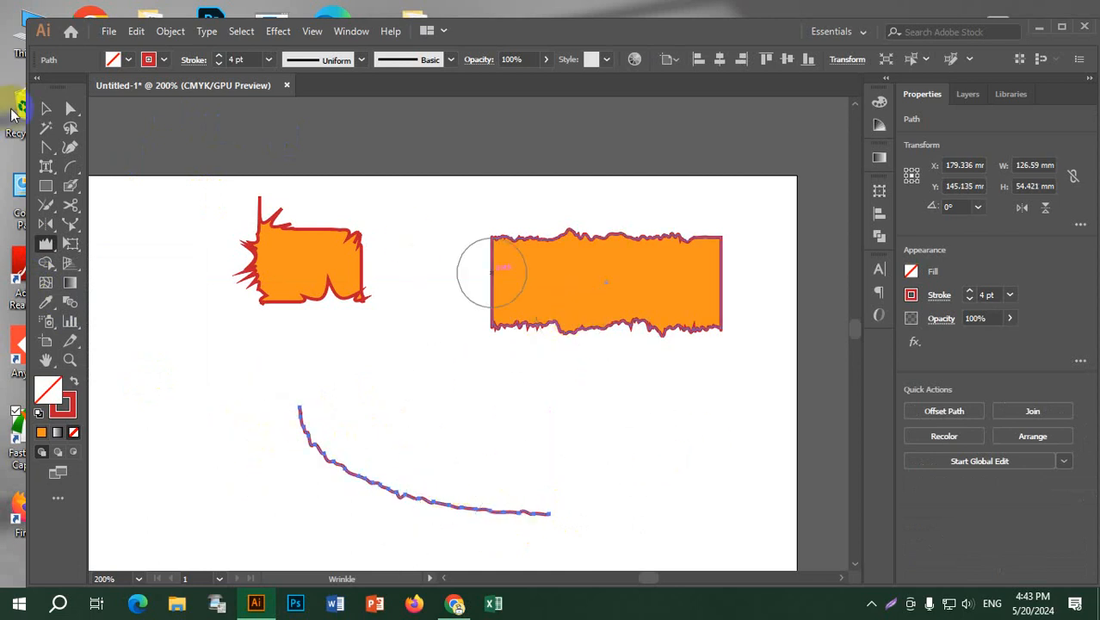
Step: Select all the artwork on the artboard and delete it
{"action": "left_click", "coordinate": [46, 108]}
{"action": "left_click", "coordinate": [429, 376]}
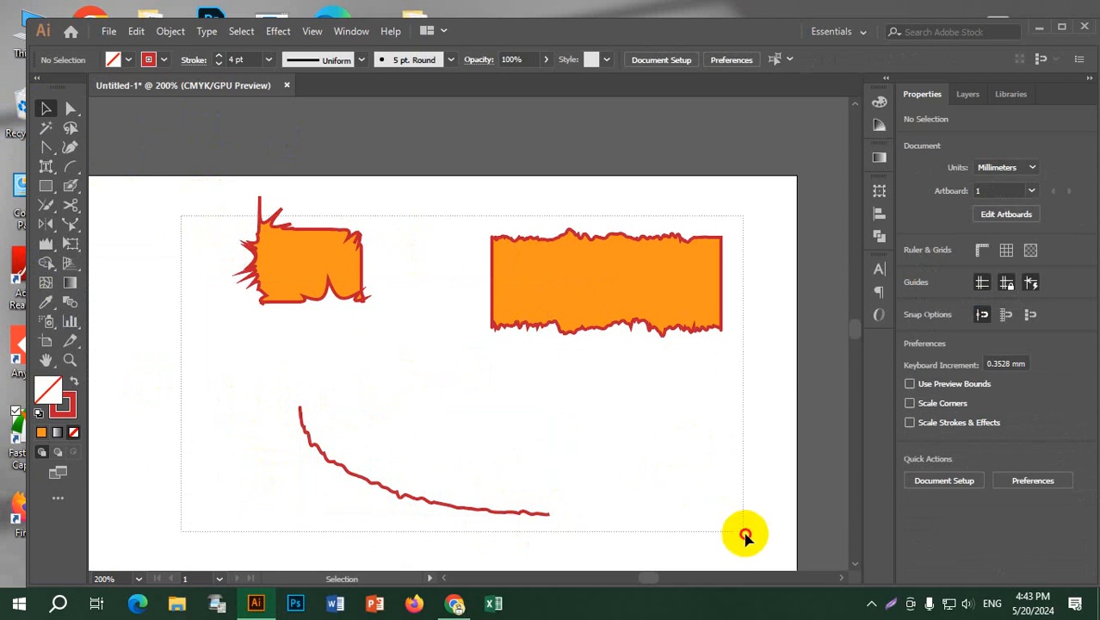
{"action": "key", "text": "ctrl+a"}
{"action": "key", "text": "Delete"}
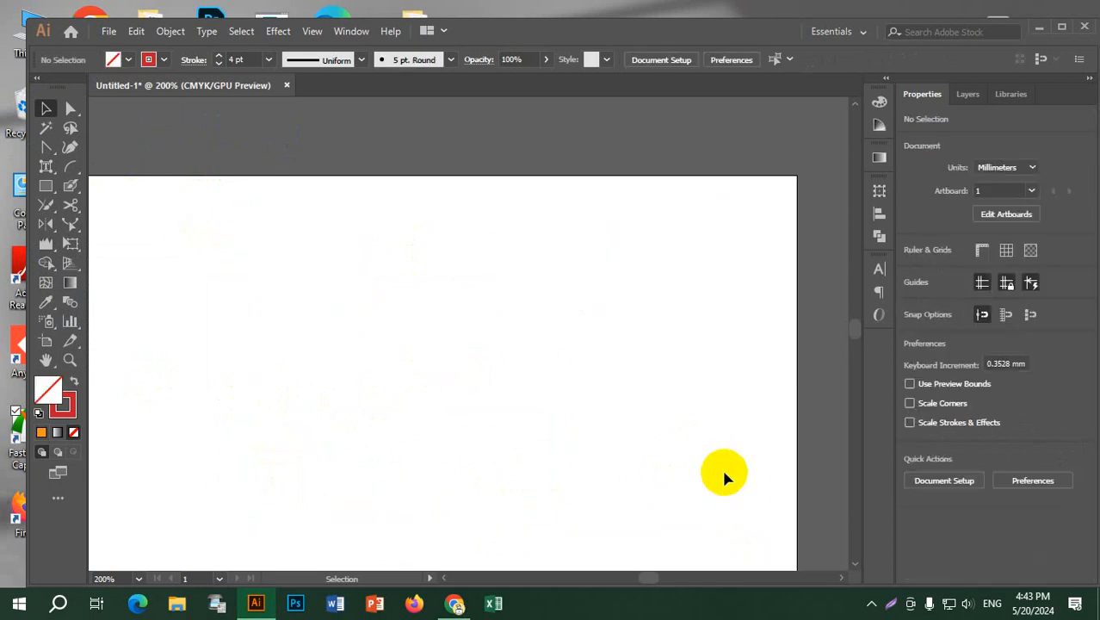
Step: Draw a rectangle about 163 mm wide and 79 mm high near the middle of the empty artboard
{"action": "left_click", "coordinate": [49, 247]}
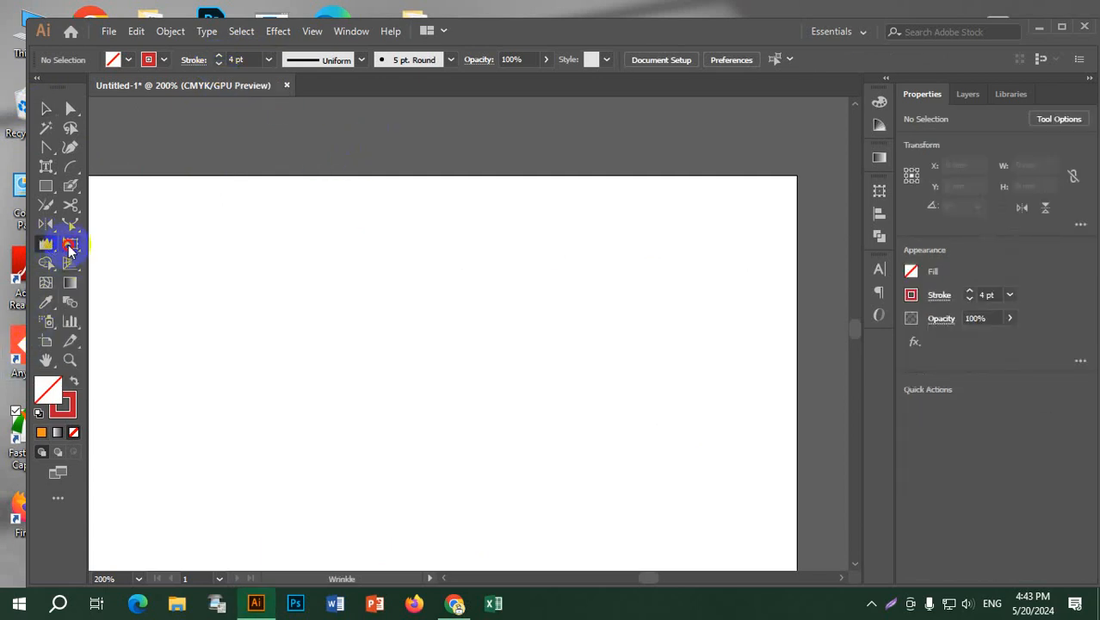
{"action": "left_click", "coordinate": [70, 247]}
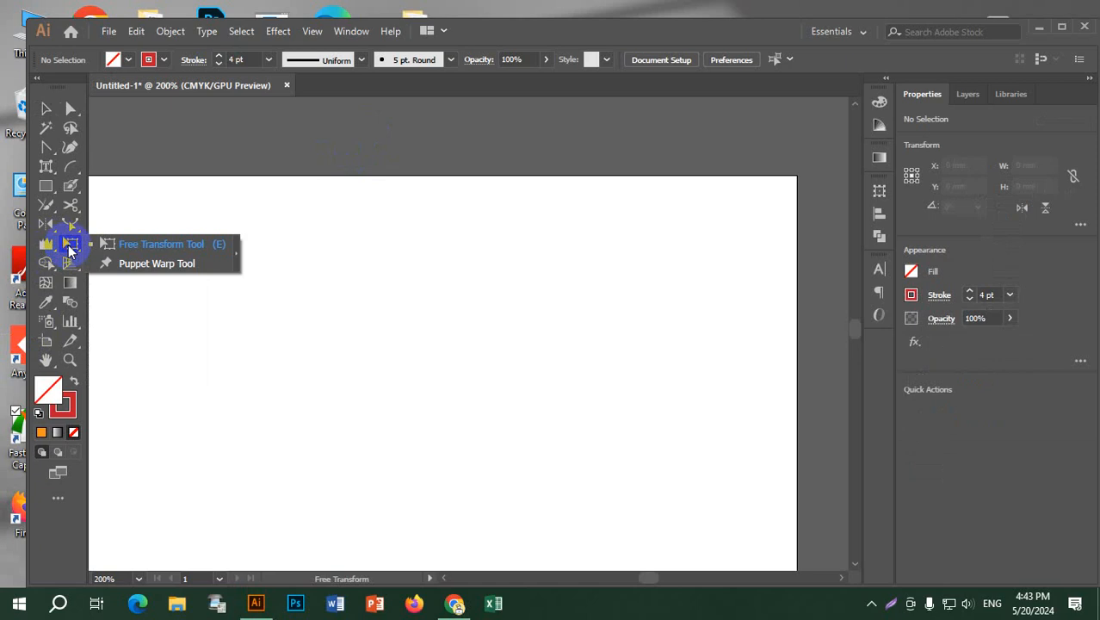
{"action": "left_click", "coordinate": [45, 185]}
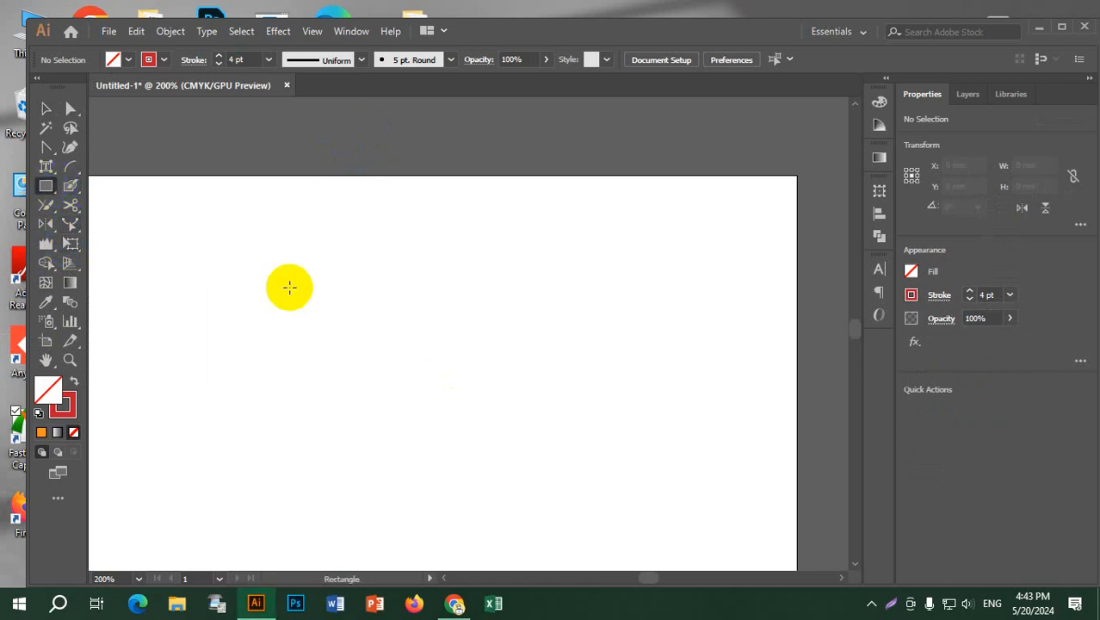
{"action": "left_click_drag", "start_coordinate": [289, 286], "coordinate": [612, 443]}
Step: Fill the rectangle with a dark navy blue swatch, keeping its red stroke
{"action": "left_click", "coordinate": [120, 63]}
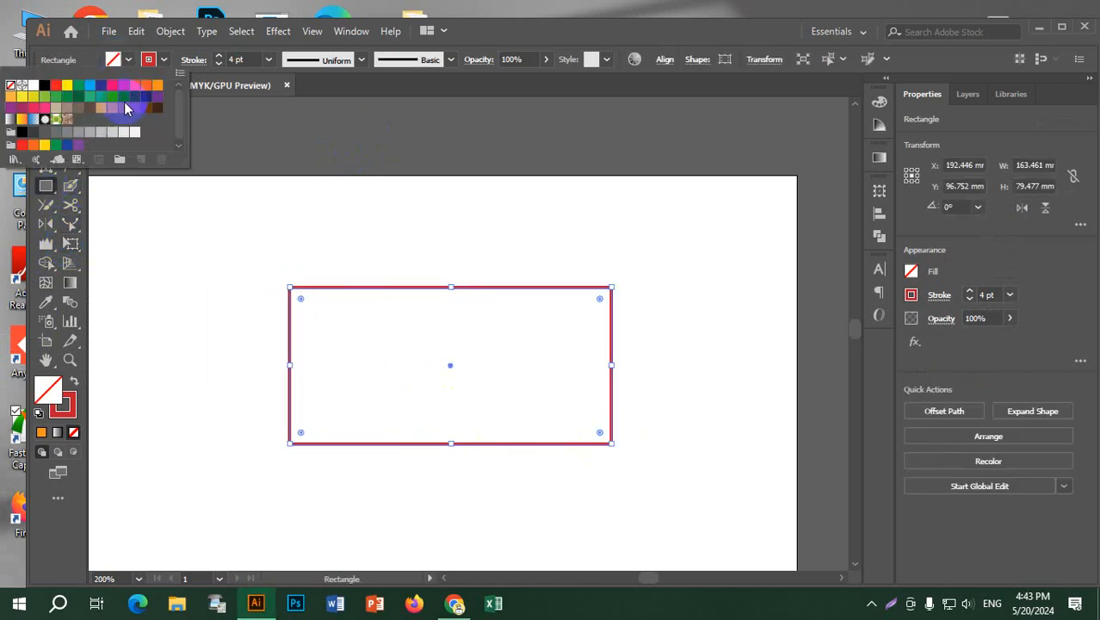
{"action": "left_click", "coordinate": [124, 89]}
{"action": "left_click", "coordinate": [129, 65]}
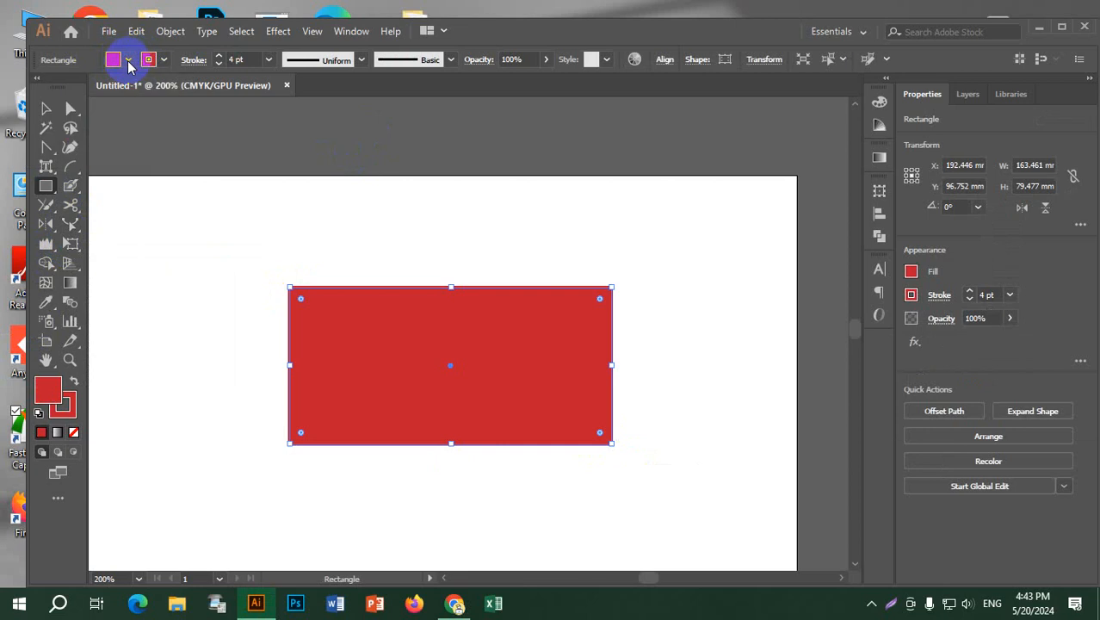
{"action": "left_click", "coordinate": [128, 60]}
{"action": "left_click", "coordinate": [146, 97]}
{"action": "left_click", "coordinate": [134, 58]}
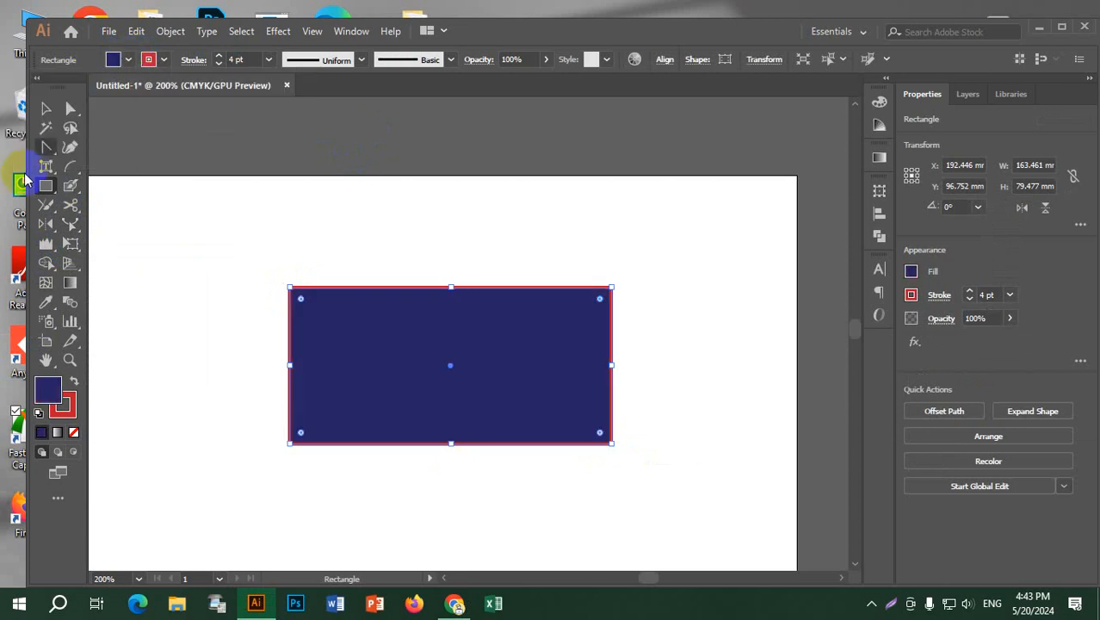
Step: Enlarge the rectangle to about 175 × 100 mm and move it down and to the left on the artboard
{"action": "left_click", "coordinate": [45, 109]}
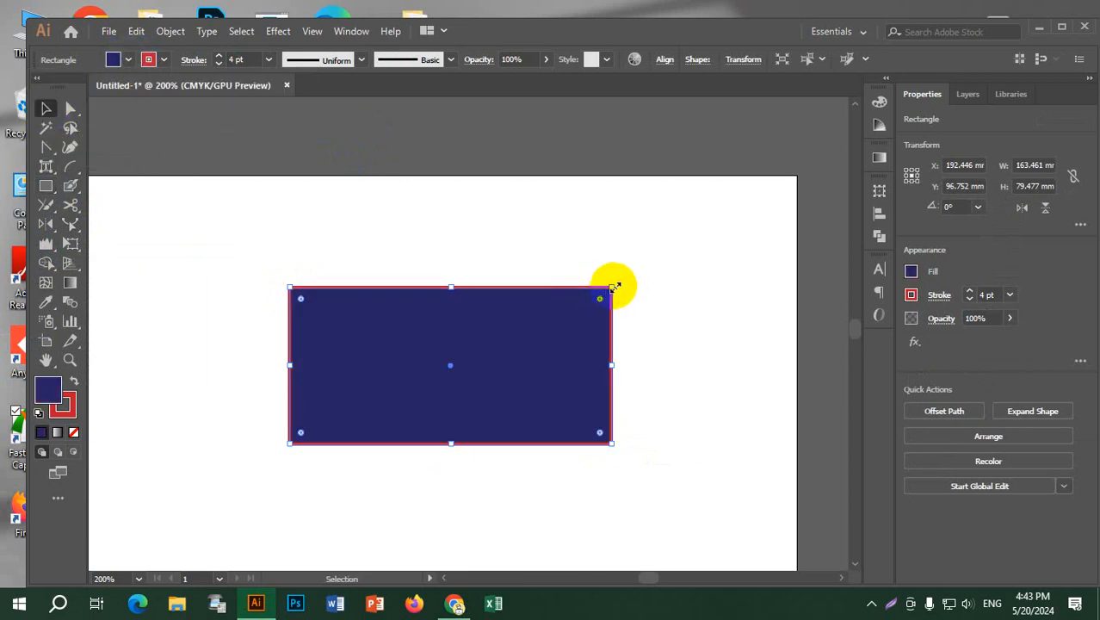
{"action": "left_click_drag", "start_coordinate": [613, 287], "coordinate": [635, 246]}
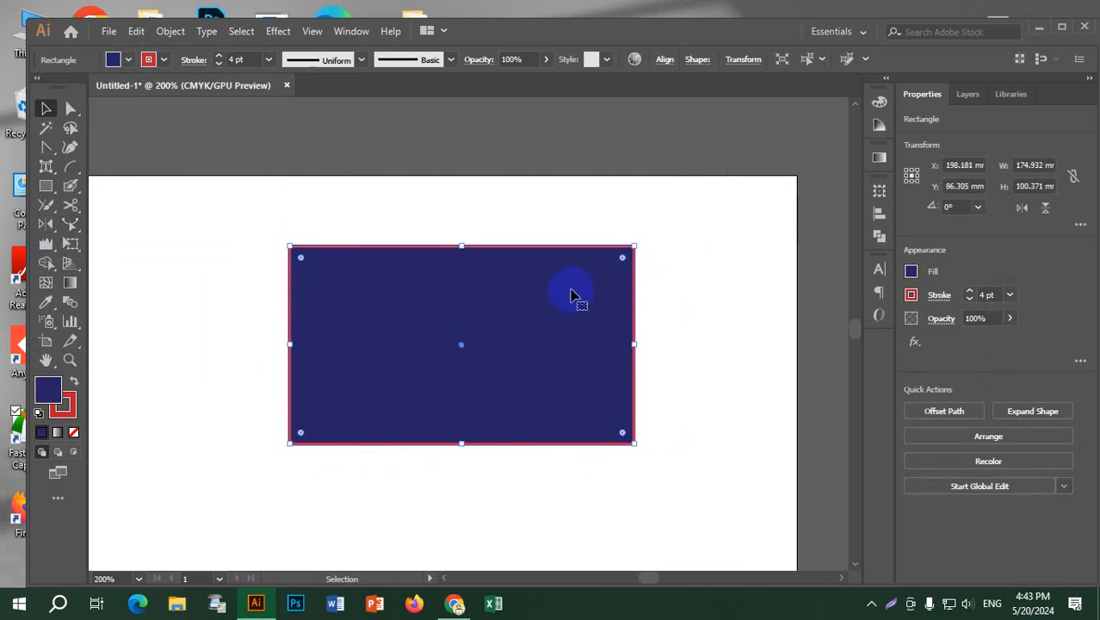
{"action": "left_click_drag", "start_coordinate": [573, 295], "coordinate": [503, 344]}
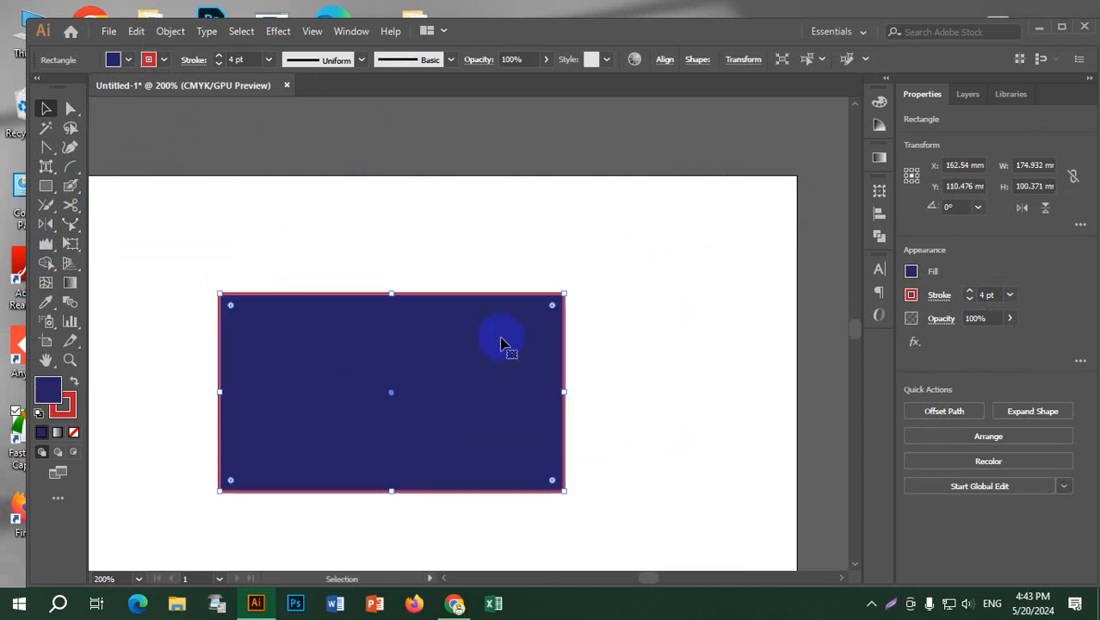
Step: Use the Free Transform tool to scale the rectangle from its upper-right corner to about 183 × 101 mm
{"action": "left_click", "coordinate": [73, 245]}
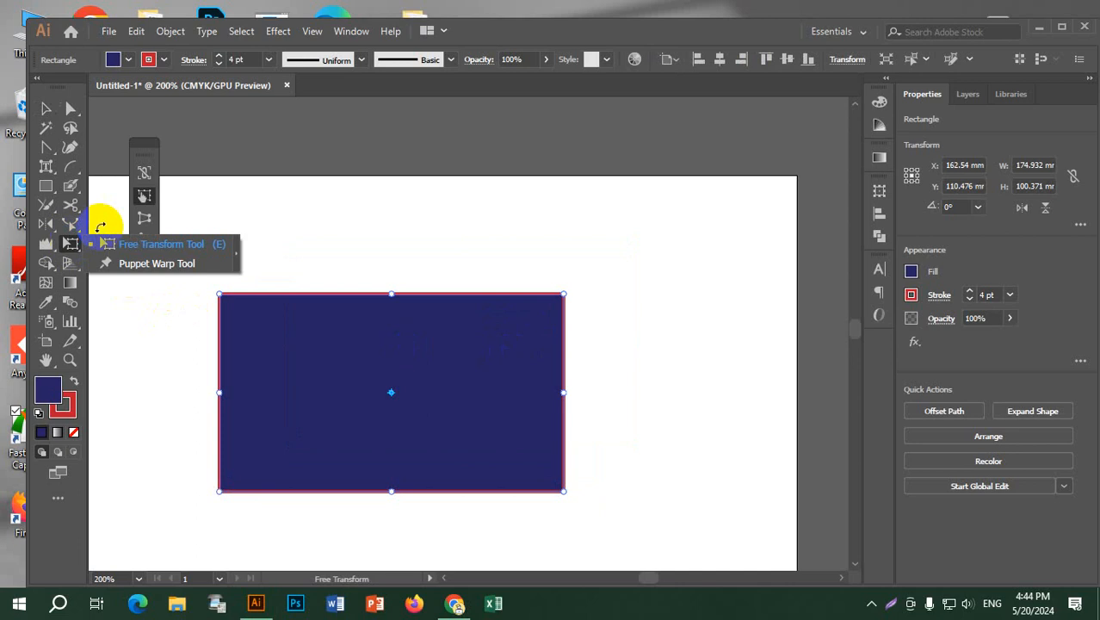
{"action": "left_click", "coordinate": [160, 248]}
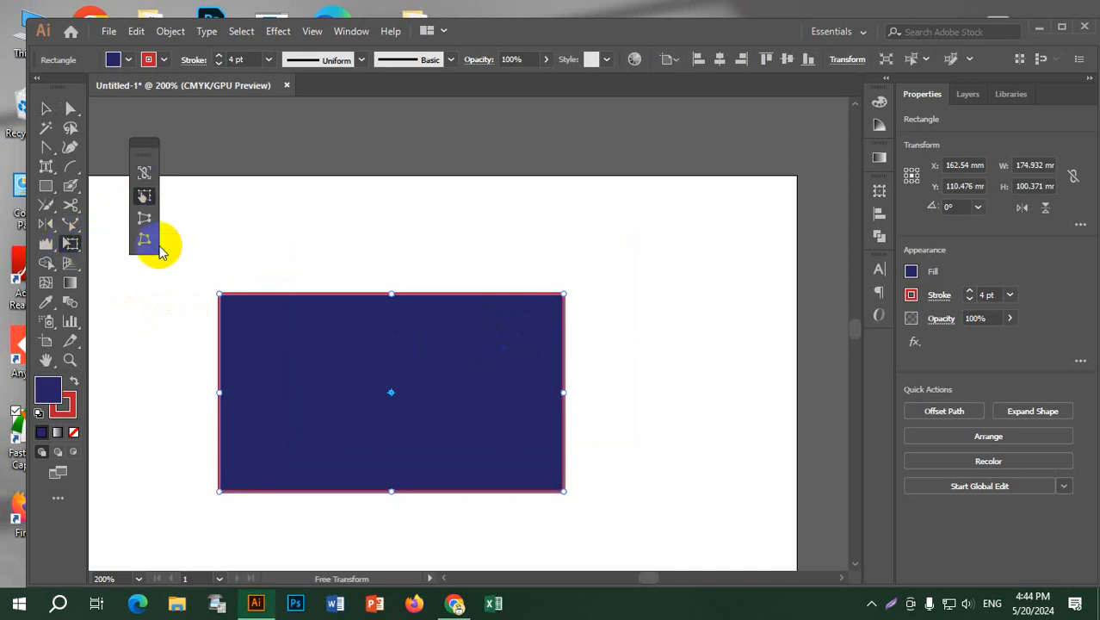
{"action": "mouse_move", "coordinate": [145, 161]}
{"action": "left_mouse_down"}
{"action": "mouse_move", "coordinate": [158, 139]}
{"action": "mouse_move", "coordinate": [133, 155]}
{"action": "left_mouse_up"}
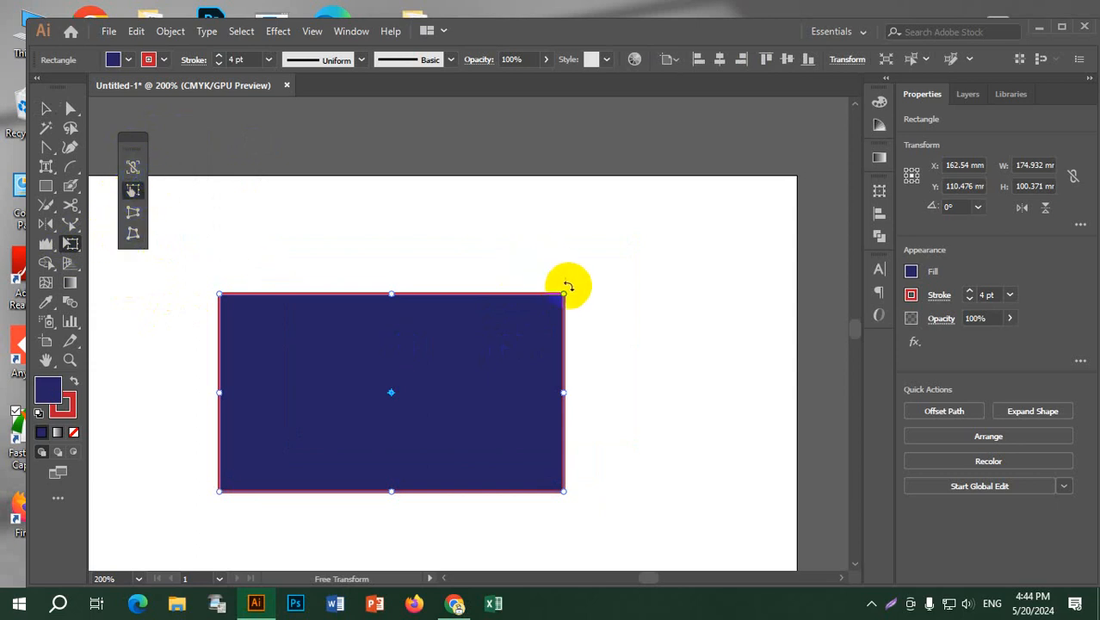
{"action": "mouse_move", "coordinate": [564, 294]}
{"action": "left_mouse_down"}
{"action": "mouse_move", "coordinate": [712, 187]}
{"action": "mouse_move", "coordinate": [487, 334]}
{"action": "mouse_move", "coordinate": [704, 201]}
{"action": "mouse_move", "coordinate": [556, 296]}
{"action": "mouse_move", "coordinate": [654, 197]}
{"action": "mouse_move", "coordinate": [659, 224]}
{"action": "mouse_move", "coordinate": [666, 217]}
{"action": "mouse_move", "coordinate": [536, 332]}
{"action": "mouse_move", "coordinate": [581, 294]}
{"action": "left_mouse_up"}
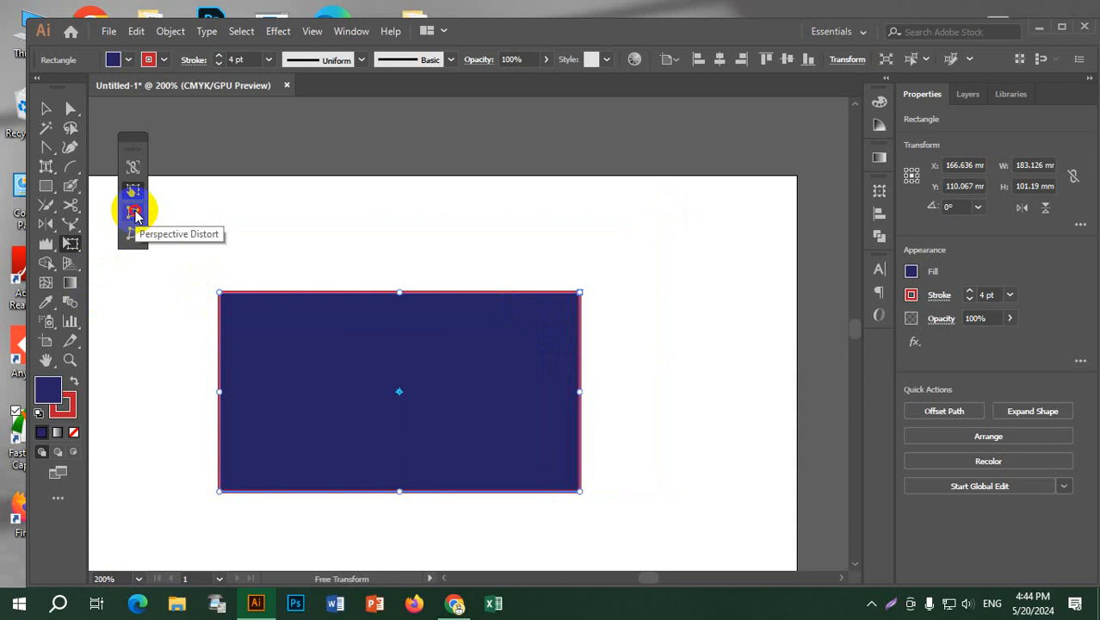
Step: Apply Perspective Distort to the rectangle, narrowing its right edge and lengthening its left edge to about 148 mm
{"action": "left_click", "coordinate": [135, 215]}
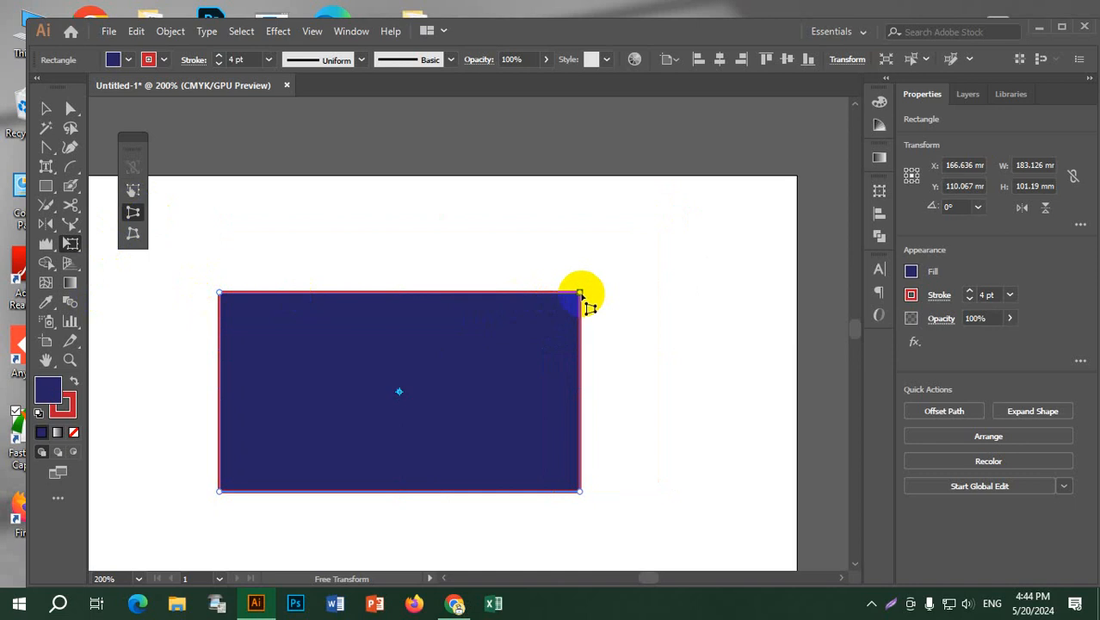
{"action": "left_click_drag", "start_coordinate": [584, 309], "coordinate": [590, 366]}
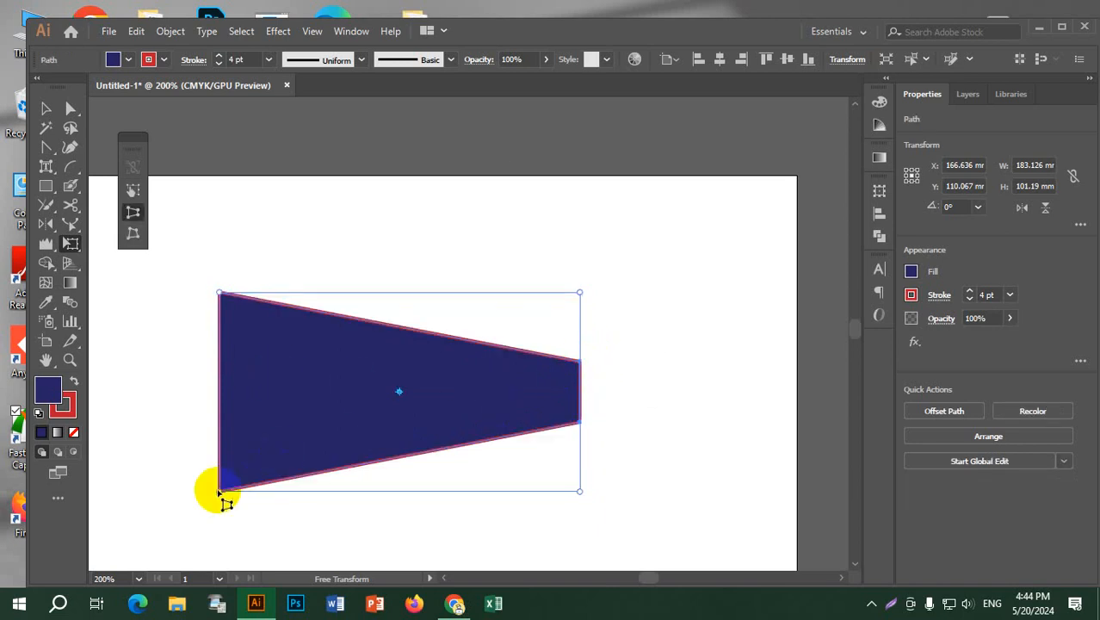
{"action": "left_click_drag", "start_coordinate": [221, 490], "coordinate": [214, 538]}
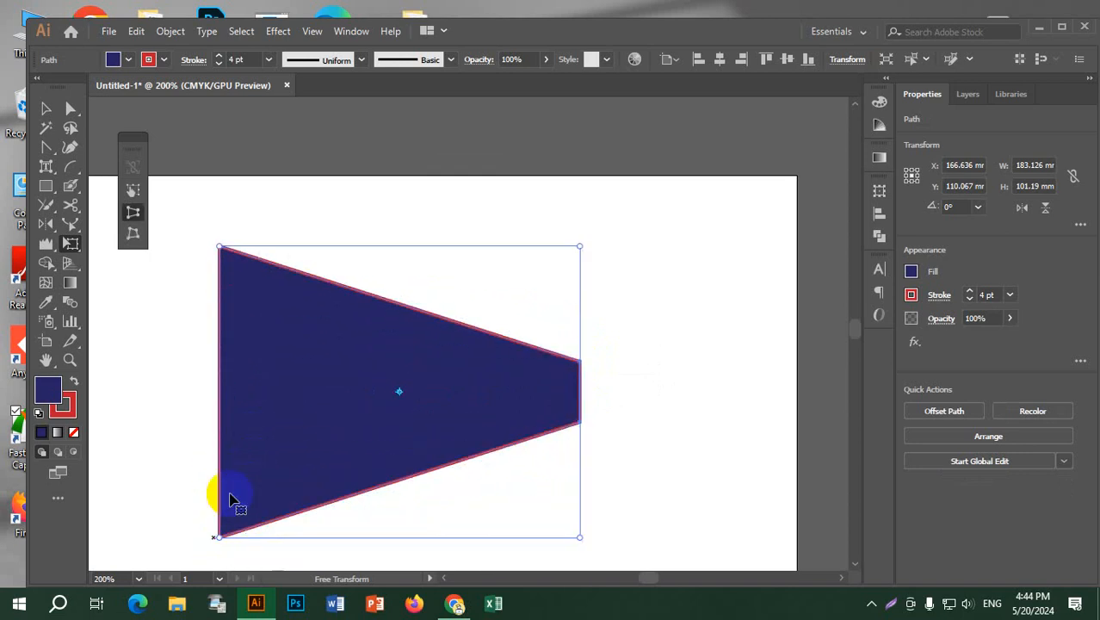
Step: Try Free Distort on the tapered shape's upper-right corner, and undo the changes back to the plain rectangle
{"action": "left_click", "coordinate": [134, 233]}
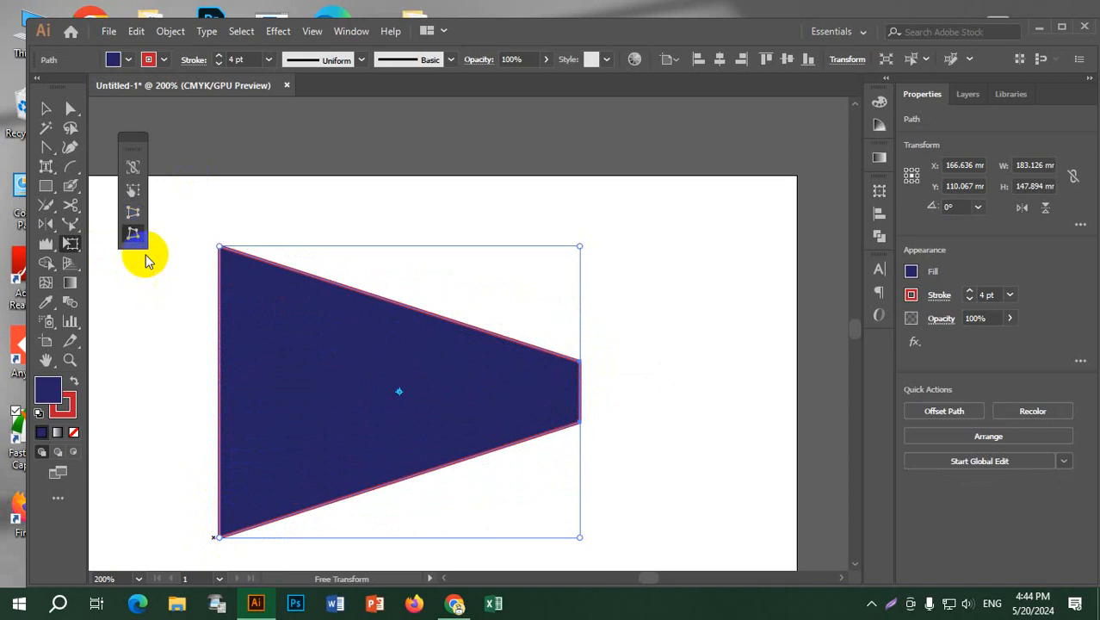
{"action": "left_click_drag", "start_coordinate": [582, 364], "coordinate": [609, 320]}
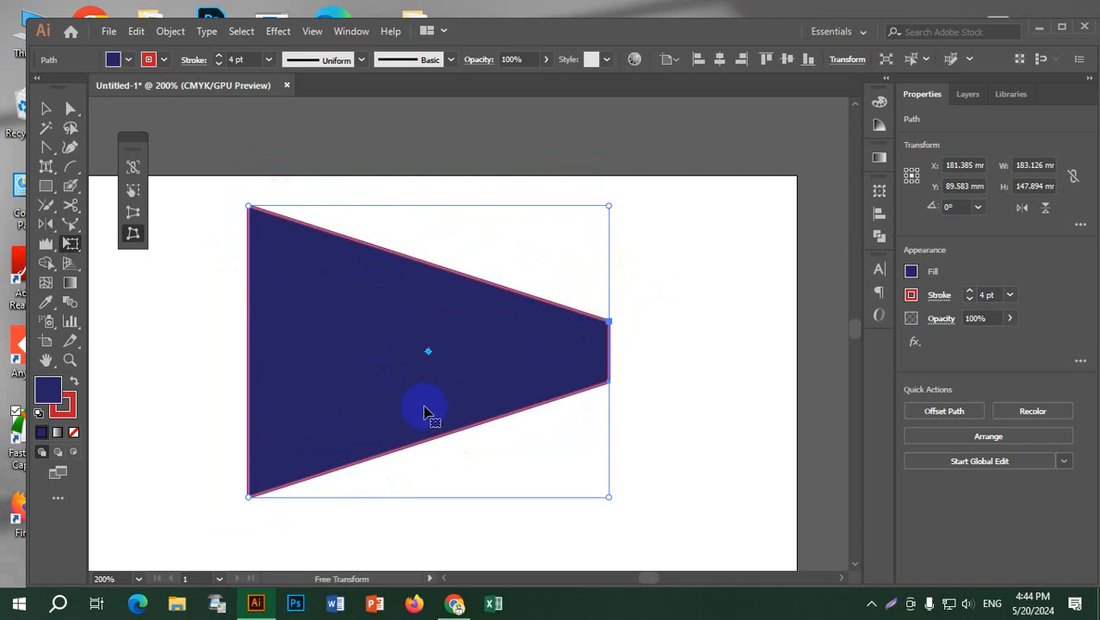
{"action": "key", "text": "ctrl+z"}
{"action": "key", "text": "ctrl+z"}
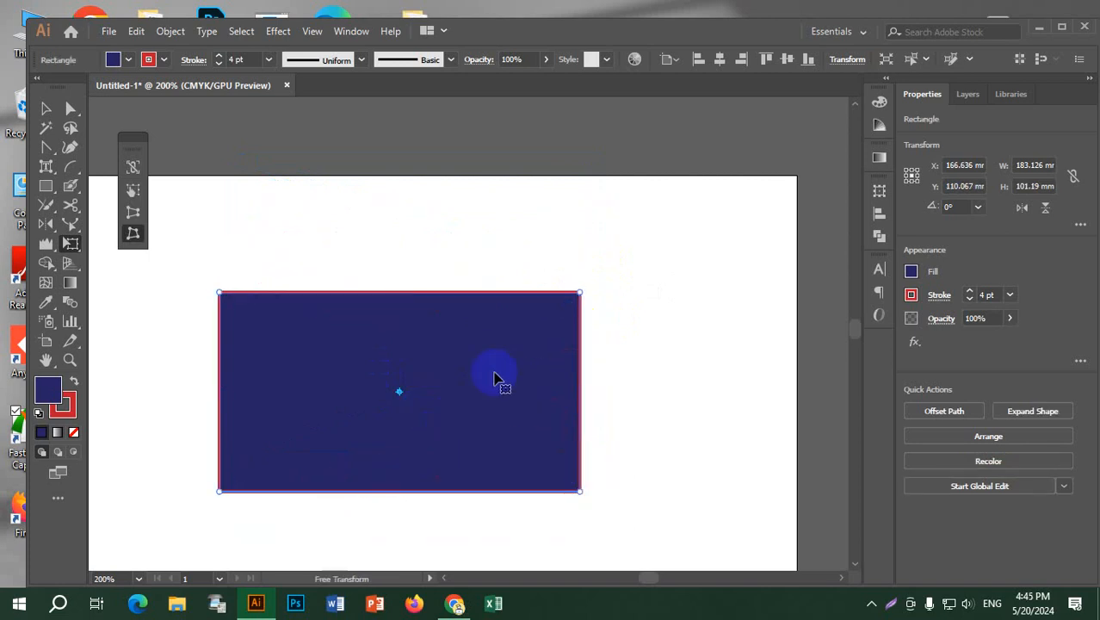
Step: Scale the rectangle from its upper-right corner with Free Transform to about 205 × 132 mm
{"action": "left_click", "coordinate": [134, 190]}
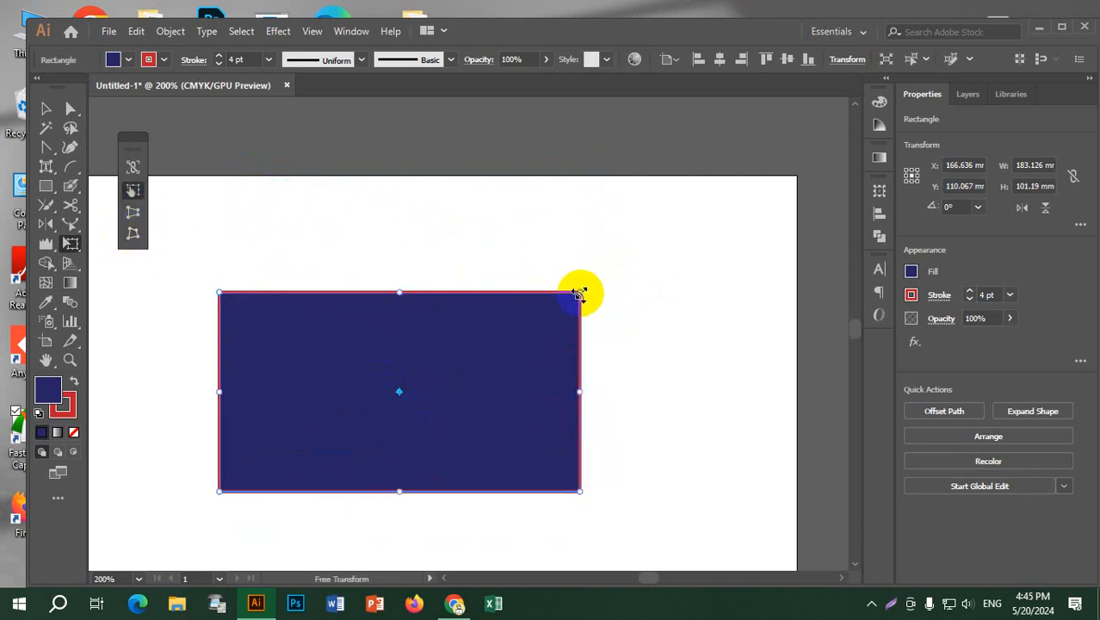
{"action": "left_click_drag", "start_coordinate": [580, 294], "coordinate": [623, 231]}
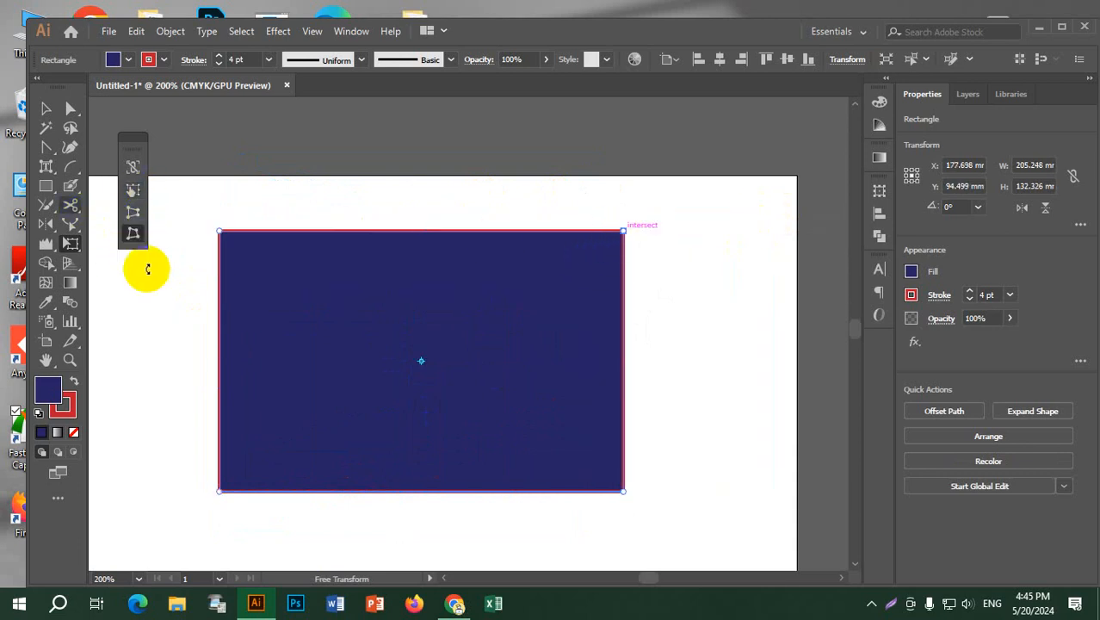
Step: Free-distort the rectangle's upper-right corner inward and scale the resulting shape to about 221 × 129 mm
{"action": "left_click_drag", "start_coordinate": [623, 231], "coordinate": [556, 291]}
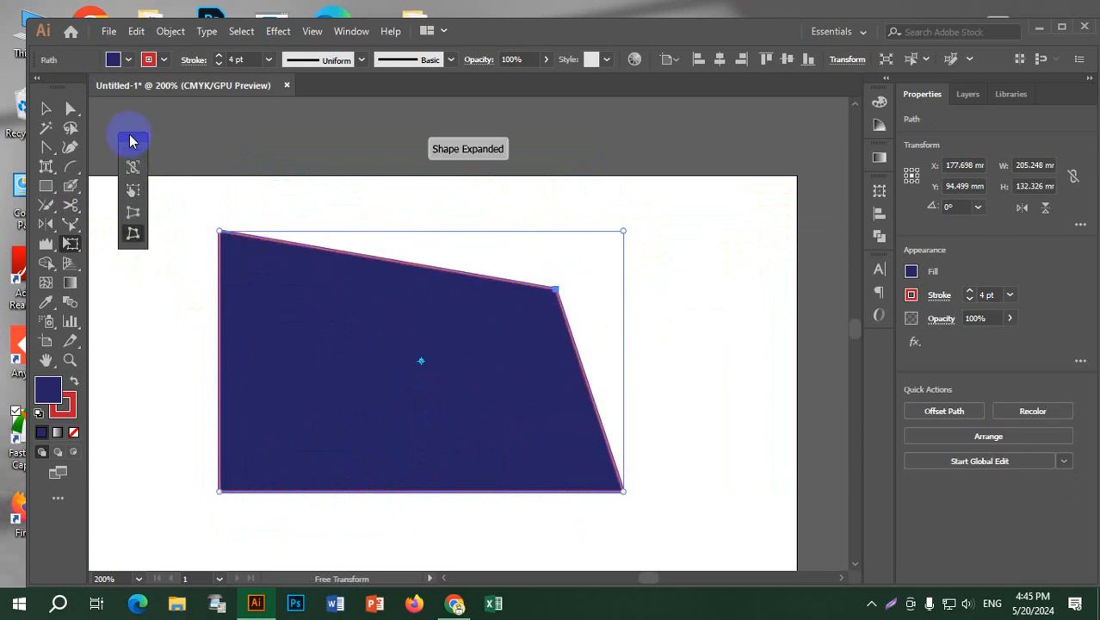
{"action": "left_click", "coordinate": [133, 188]}
{"action": "left_click_drag", "start_coordinate": [626, 231], "coordinate": [654, 237]}
Step: Use Free Distort to pull the shape's two upper corners inward and shift the shape up and to the right
{"action": "left_click", "coordinate": [134, 235]}
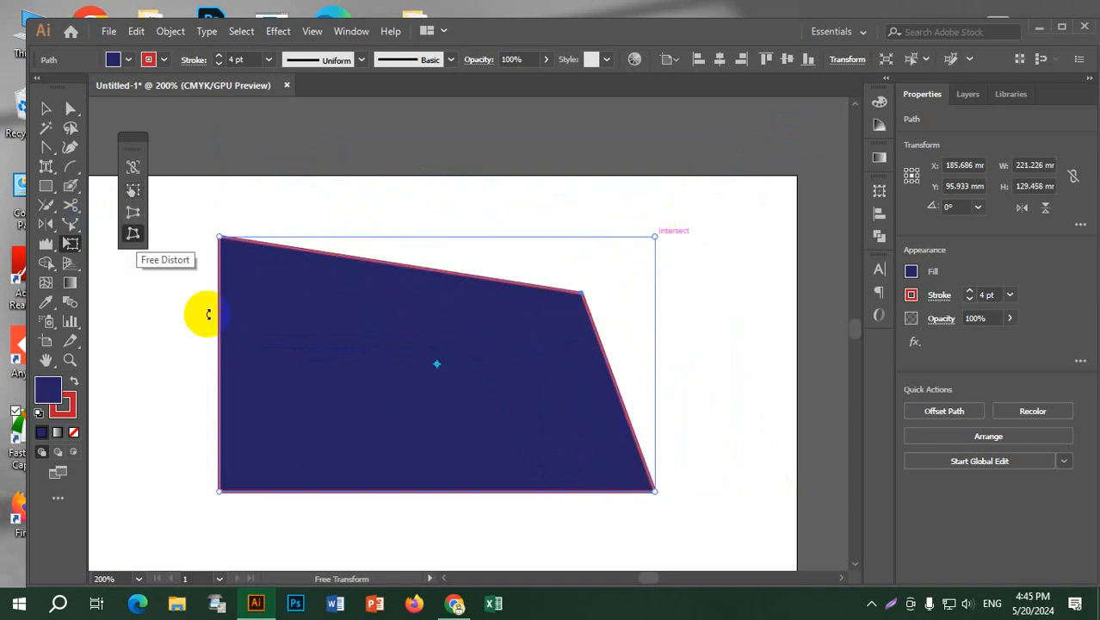
{"action": "left_click_drag", "start_coordinate": [221, 239], "coordinate": [304, 393]}
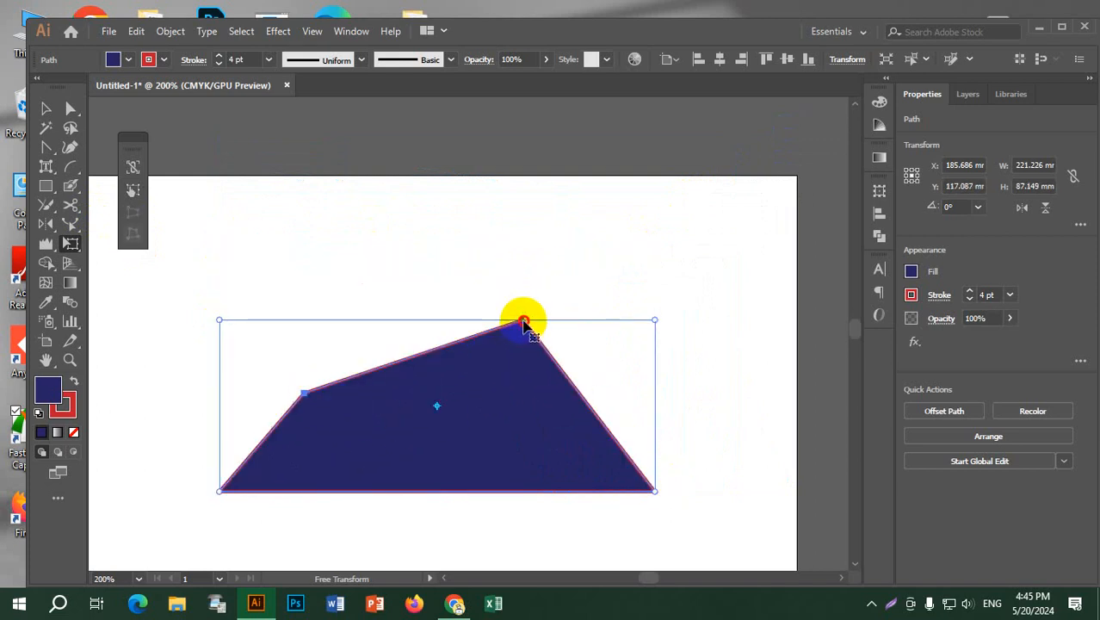
{"action": "left_click", "coordinate": [135, 234]}
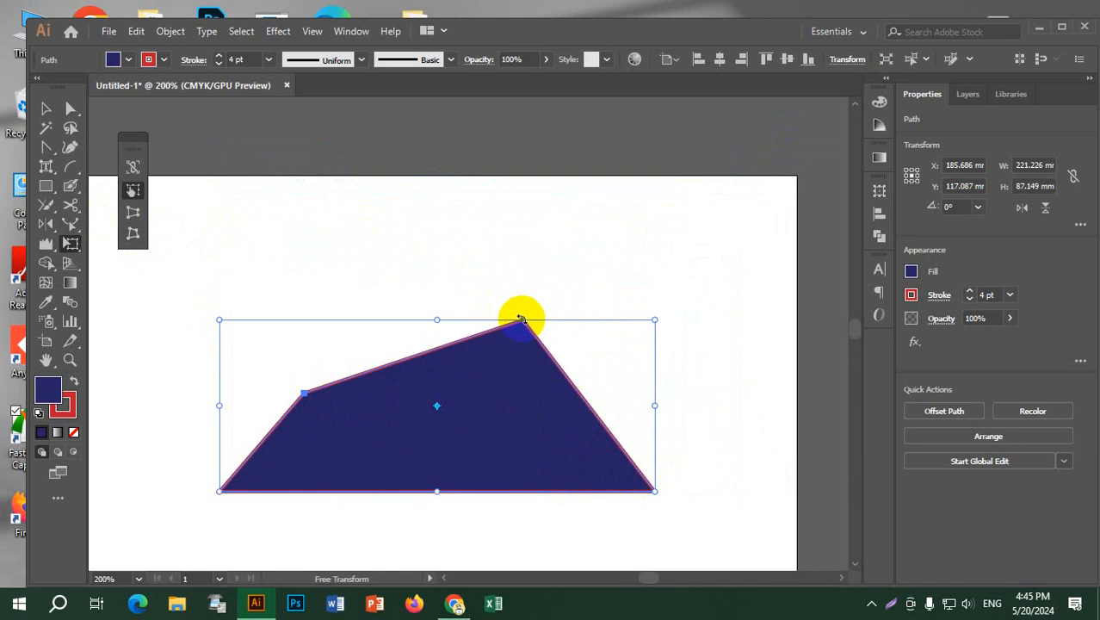
{"action": "left_click_drag", "start_coordinate": [519, 327], "coordinate": [575, 283]}
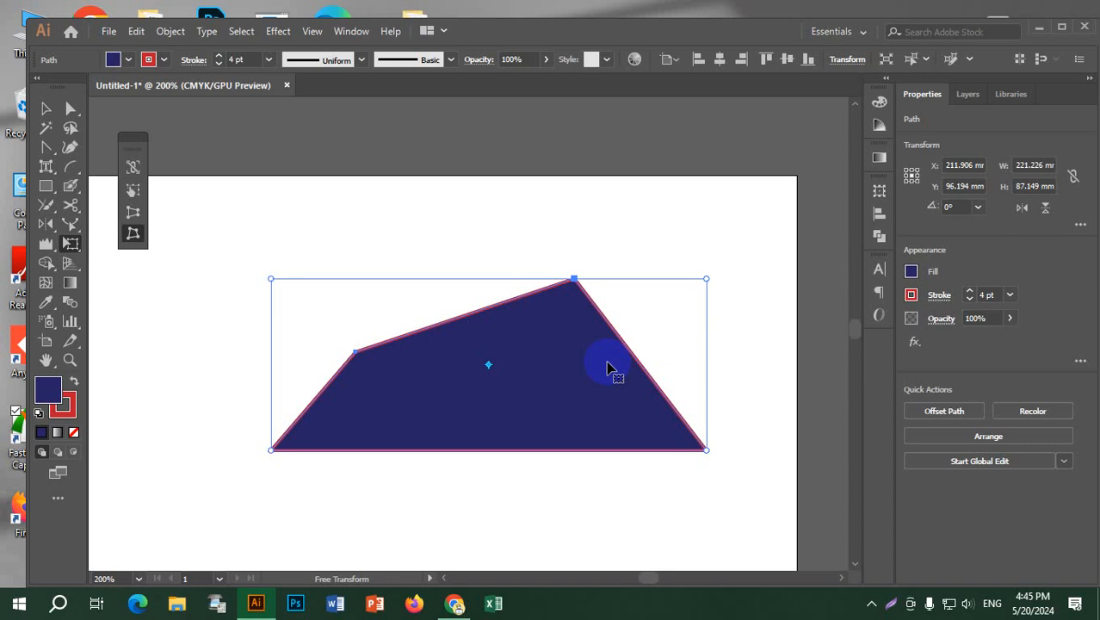
Step: Undo the free distortions, scaling and move back to the plain rectangle
{"action": "key", "text": "ctrl+z"}
{"action": "key", "text": "ctrl+z"}
{"action": "key", "text": "ctrl+z"}
{"action": "key", "text": "ctrl+z"}
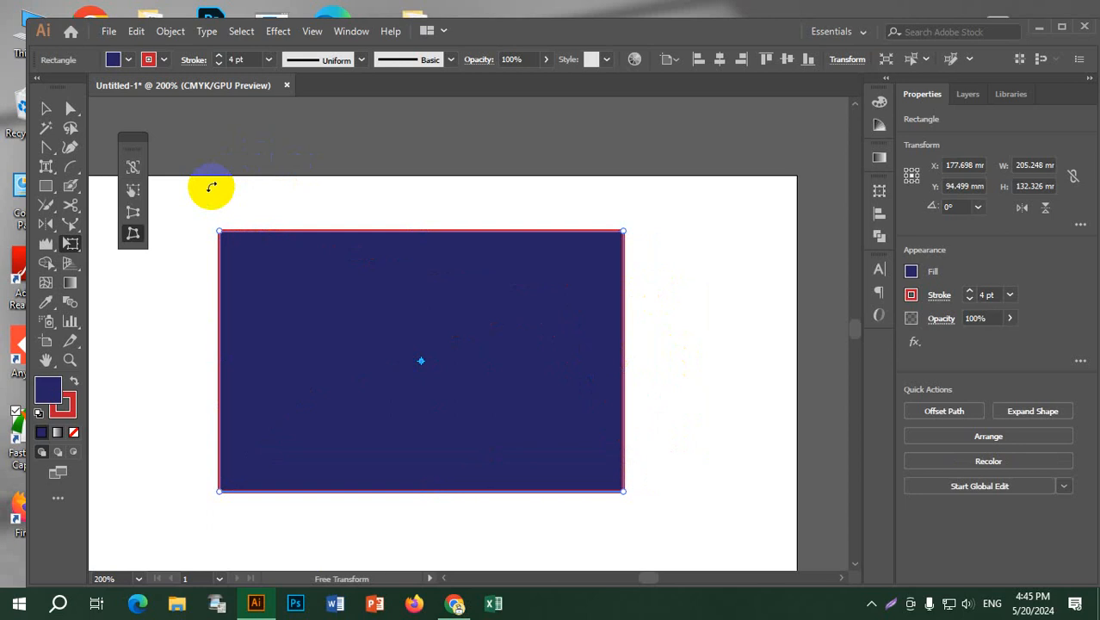
Step: Try pulling the blue rectangle's upper-right corner inward with Free Distort, and undo the distortion
{"action": "left_click", "coordinate": [135, 234]}
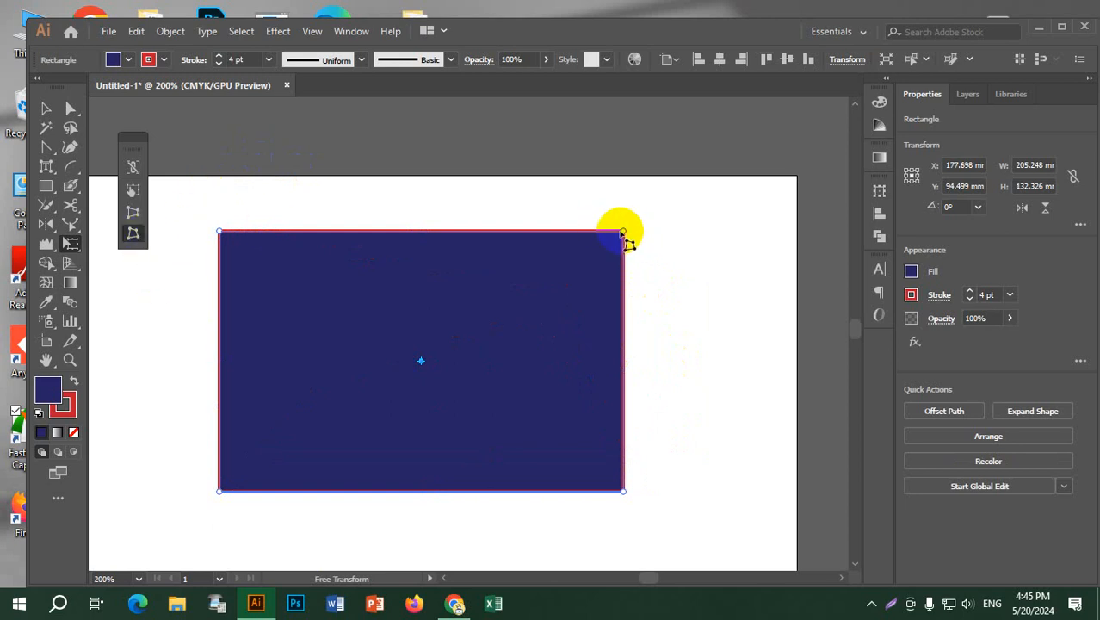
{"action": "left_click_drag", "start_coordinate": [624, 231], "coordinate": [445, 303]}
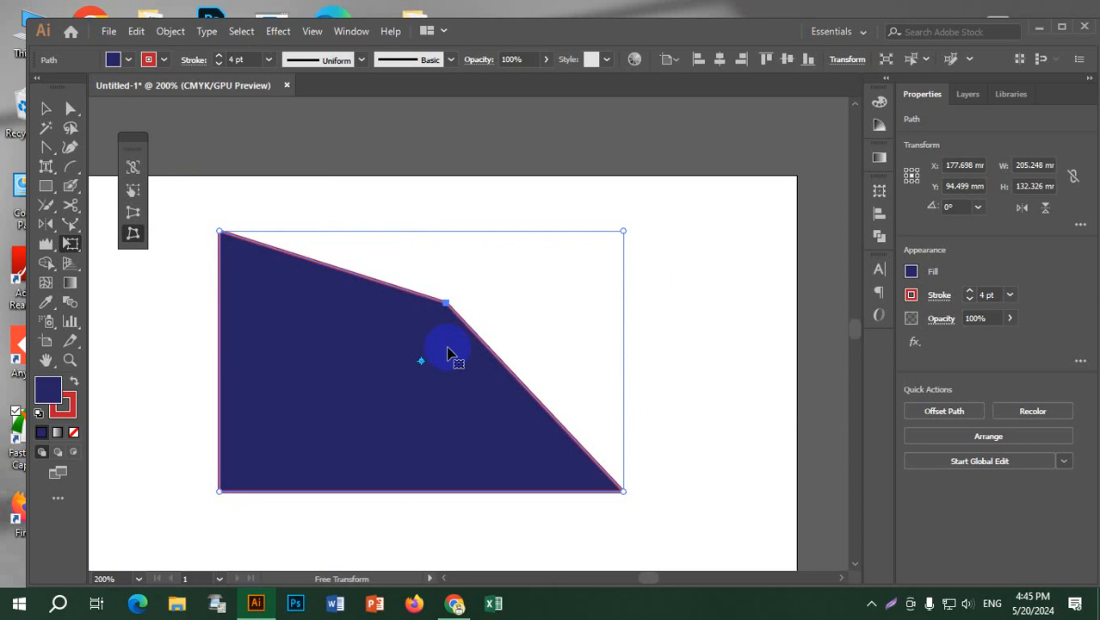
{"action": "key", "text": "ctrl+z"}
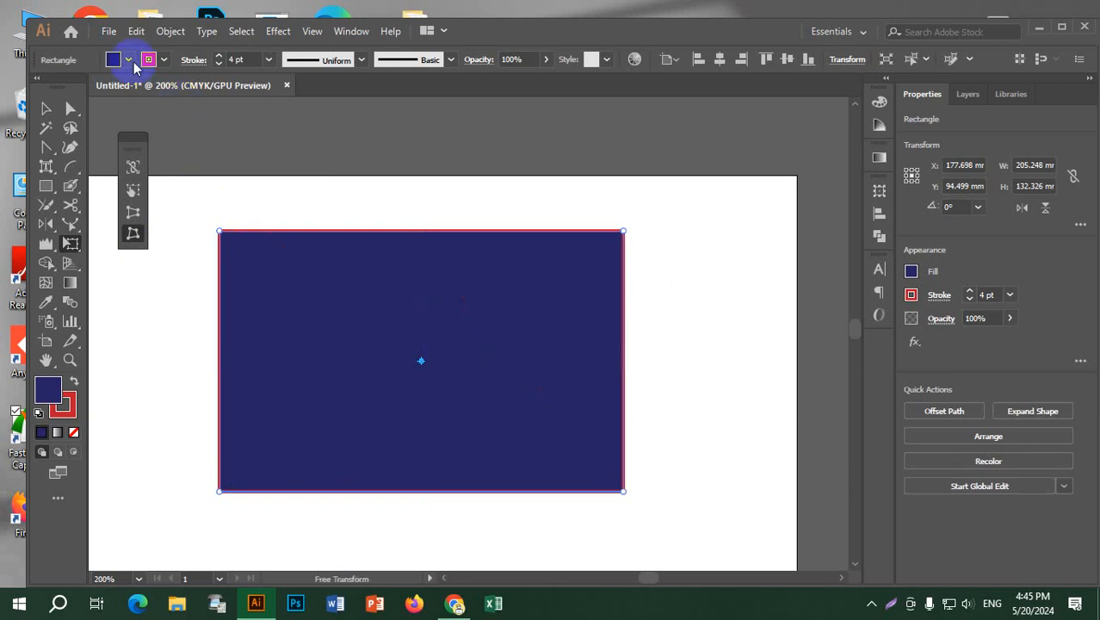
Step: Fill the rectangle with the yellow-to-red linear gradient swatch
{"action": "left_click", "coordinate": [130, 61]}
{"action": "left_click", "coordinate": [21, 122]}
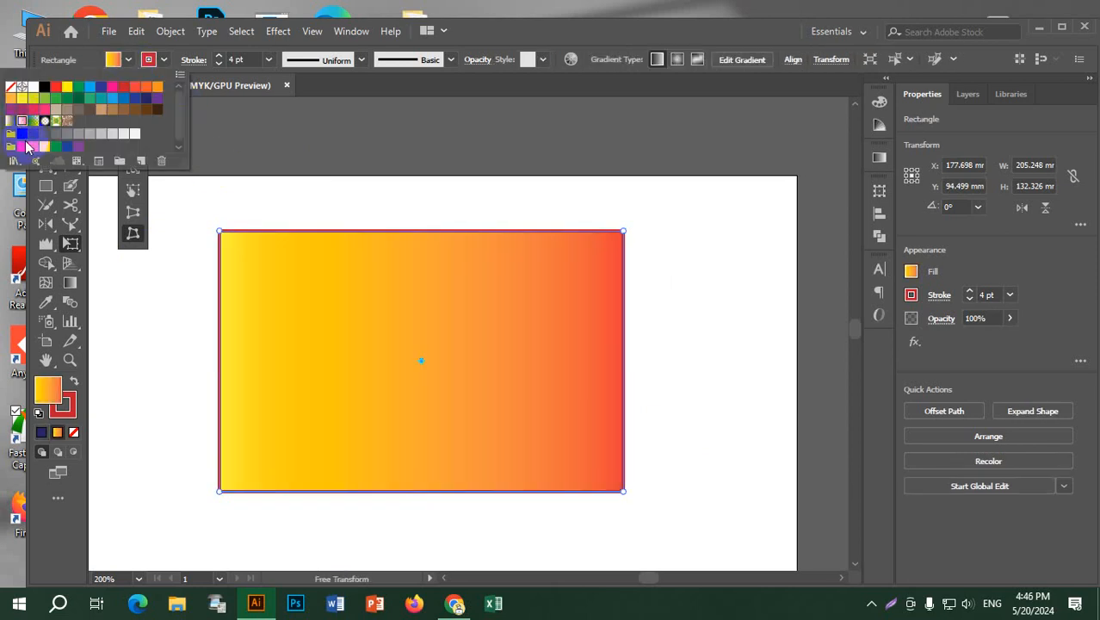
{"action": "left_click", "coordinate": [56, 169]}
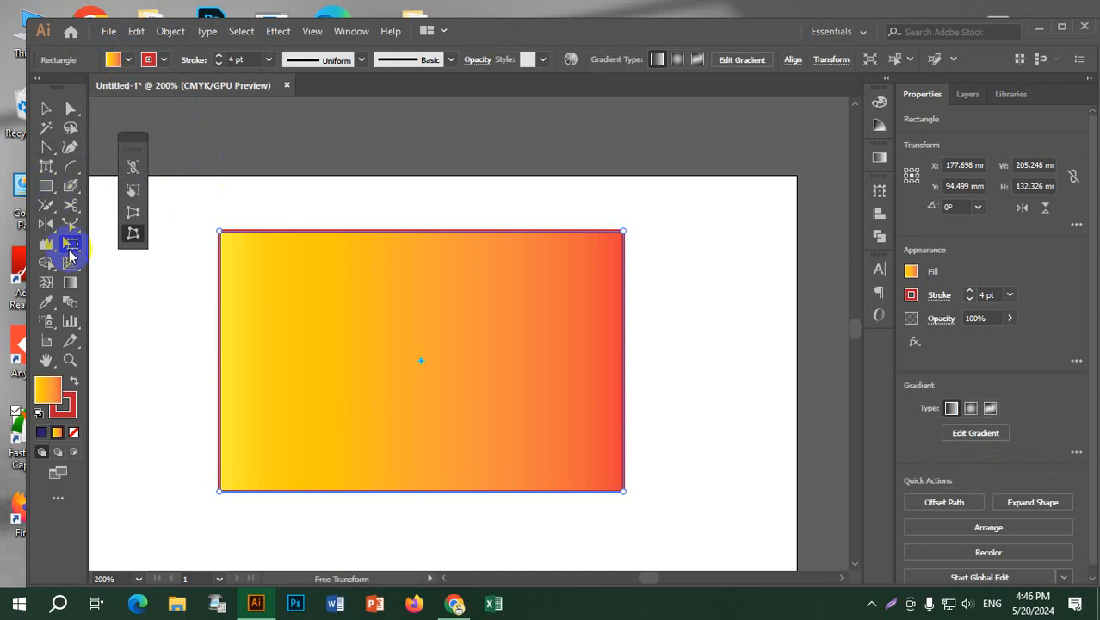
Step: Free-distort the gradient rectangle's two upper corners inward and shift it right, giving a shape about 205 × 88 mm, and deselect it
{"action": "left_click", "coordinate": [139, 240]}
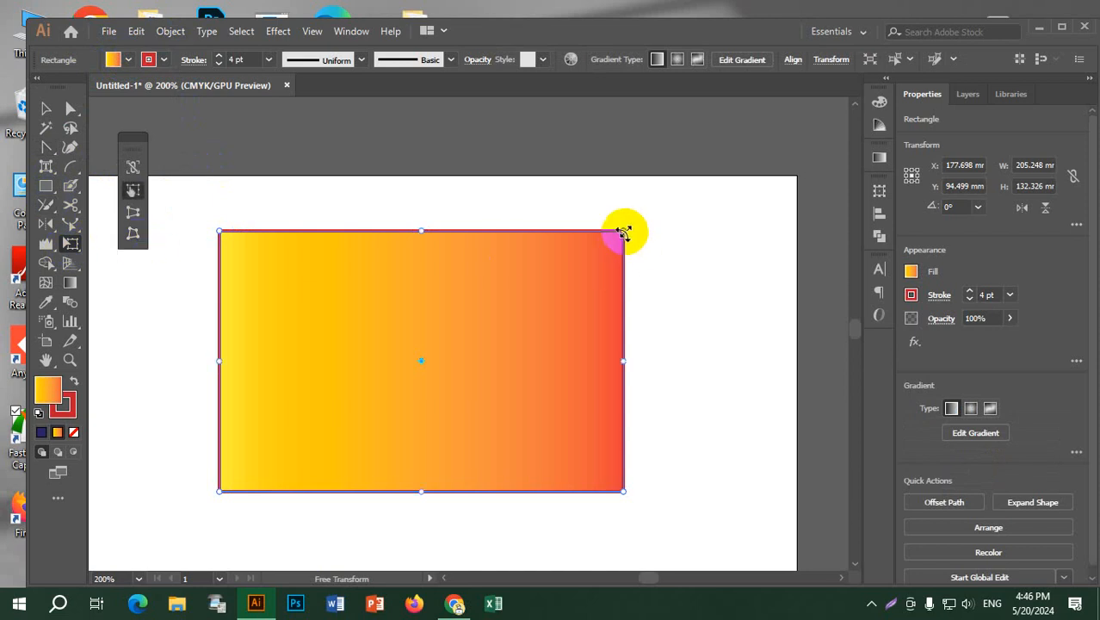
{"action": "left_click", "coordinate": [132, 233]}
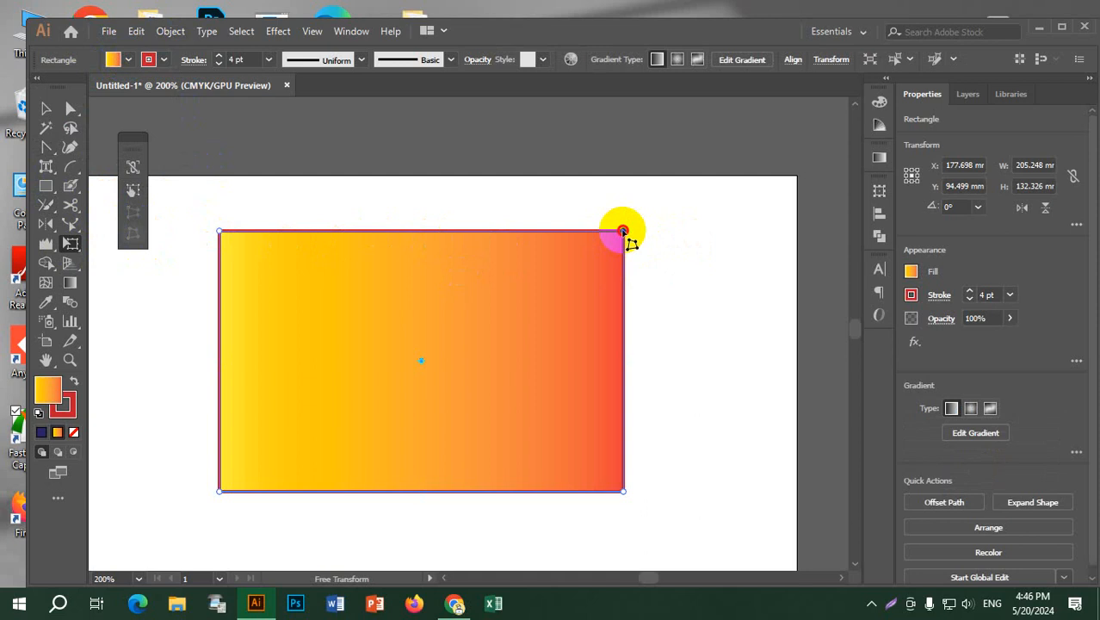
{"action": "left_click_drag", "start_coordinate": [624, 232], "coordinate": [525, 285]}
{"action": "left_click", "coordinate": [130, 238]}
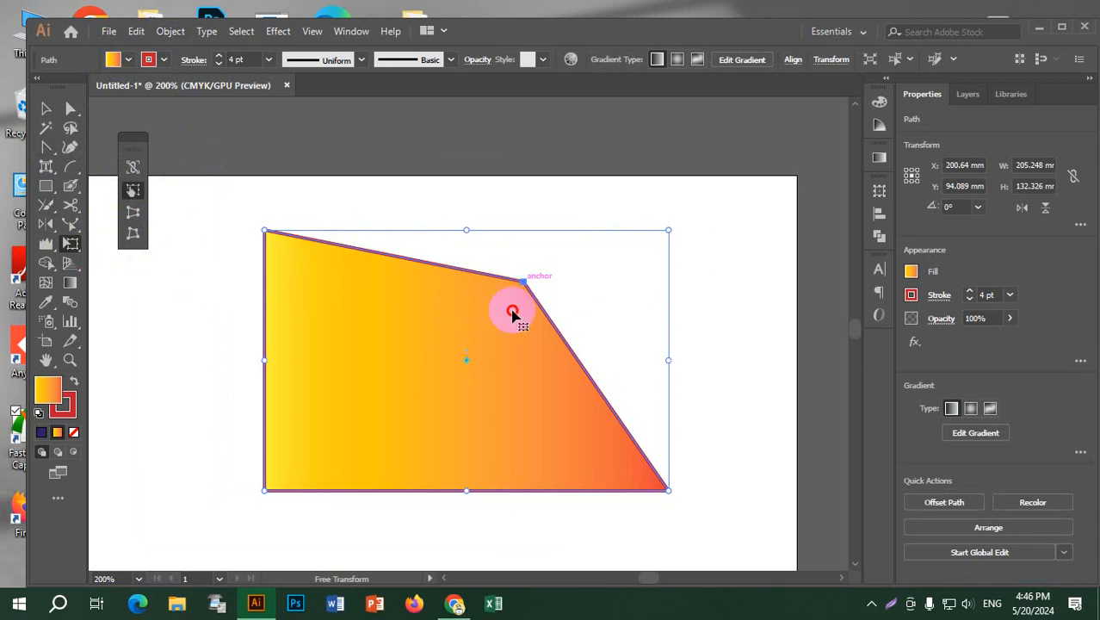
{"action": "left_click", "coordinate": [133, 233]}
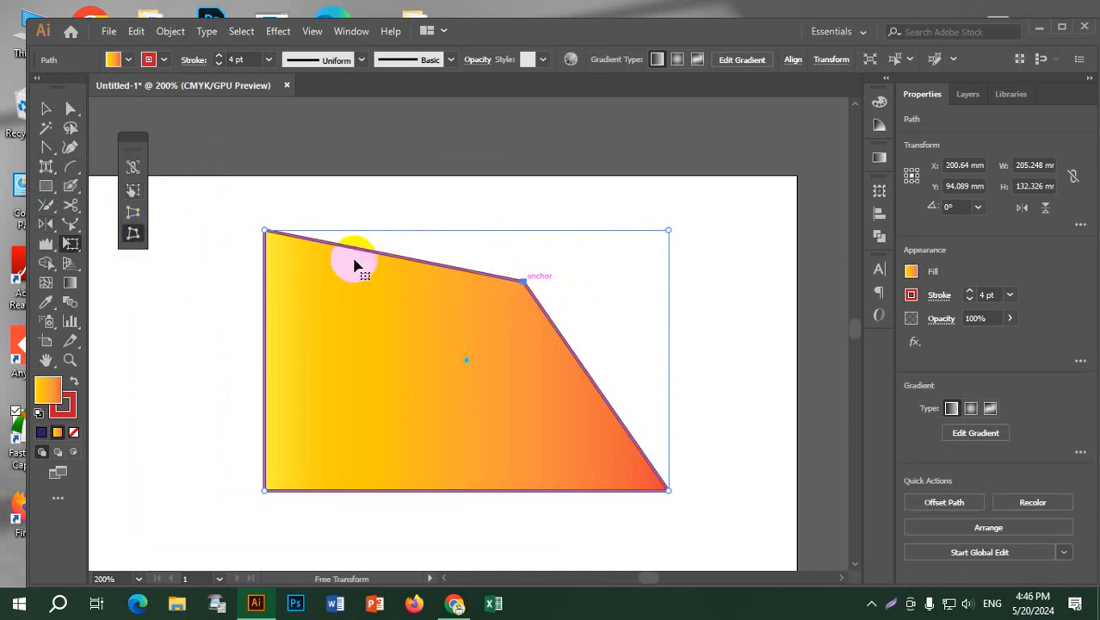
{"action": "left_click_drag", "start_coordinate": [266, 231], "coordinate": [321, 336]}
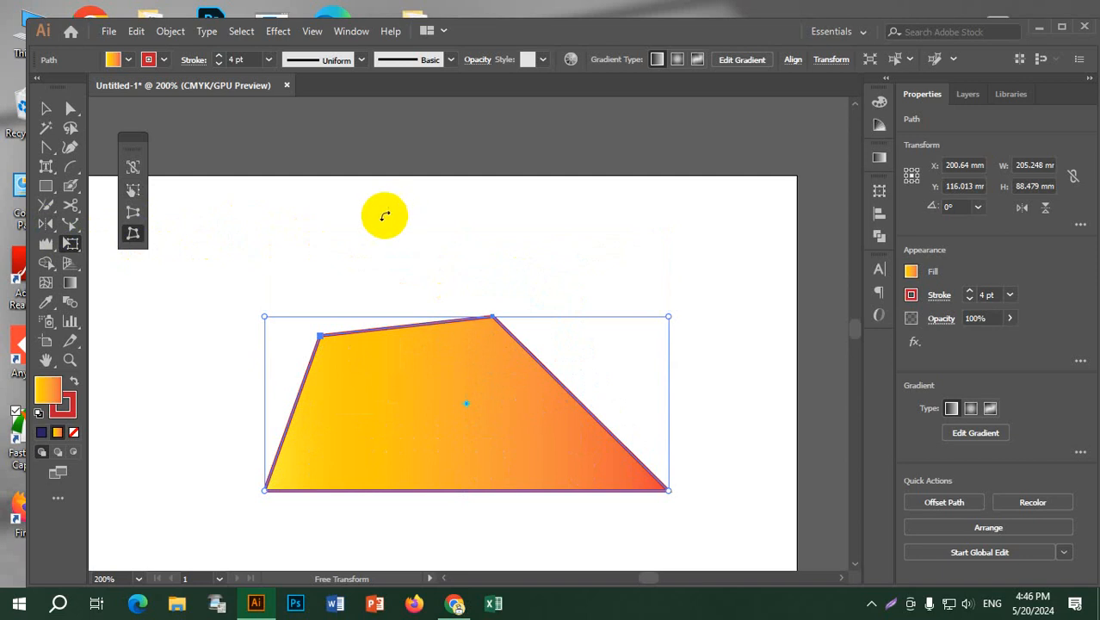
{"action": "left_click", "coordinate": [58, 109]}
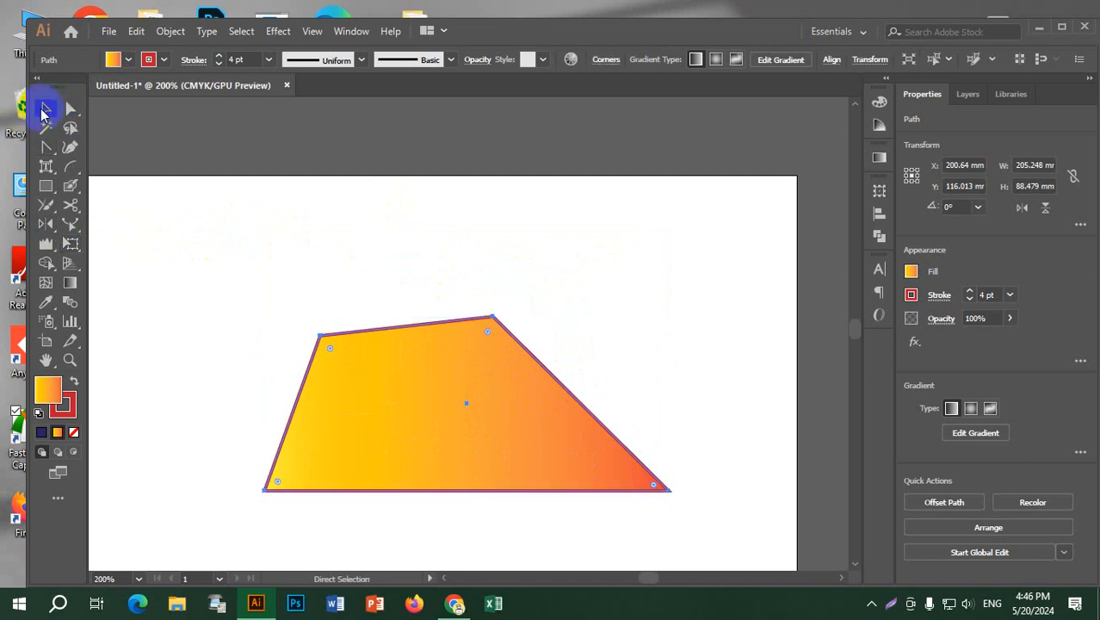
{"action": "left_click", "coordinate": [575, 276]}
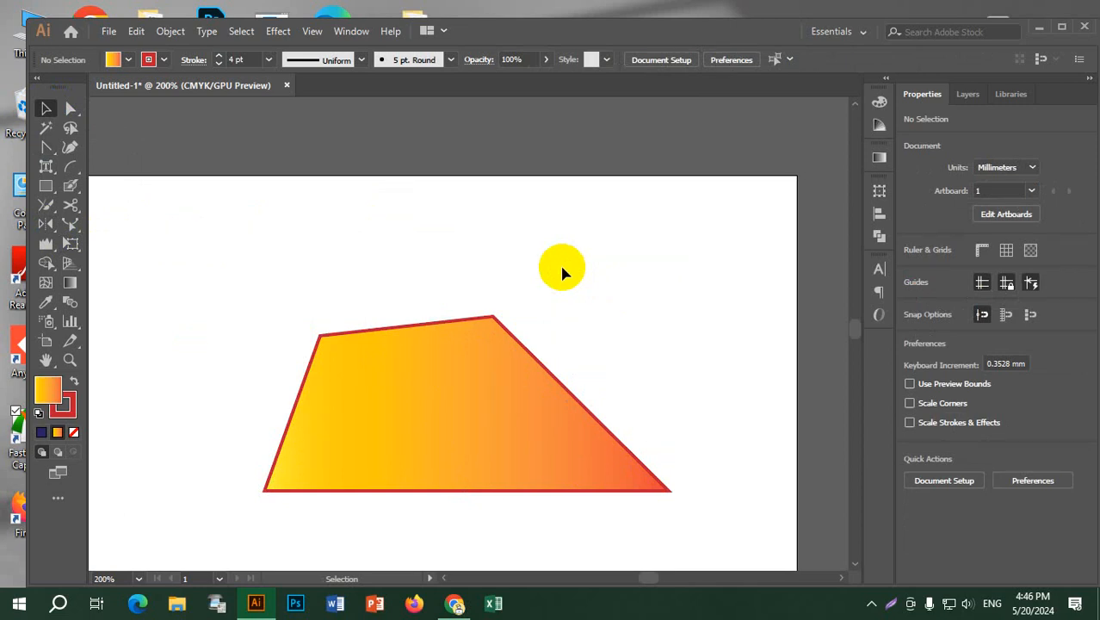
Step: Select the distorted gradient shape and delete it from the artboard
{"action": "left_click", "coordinate": [74, 226]}
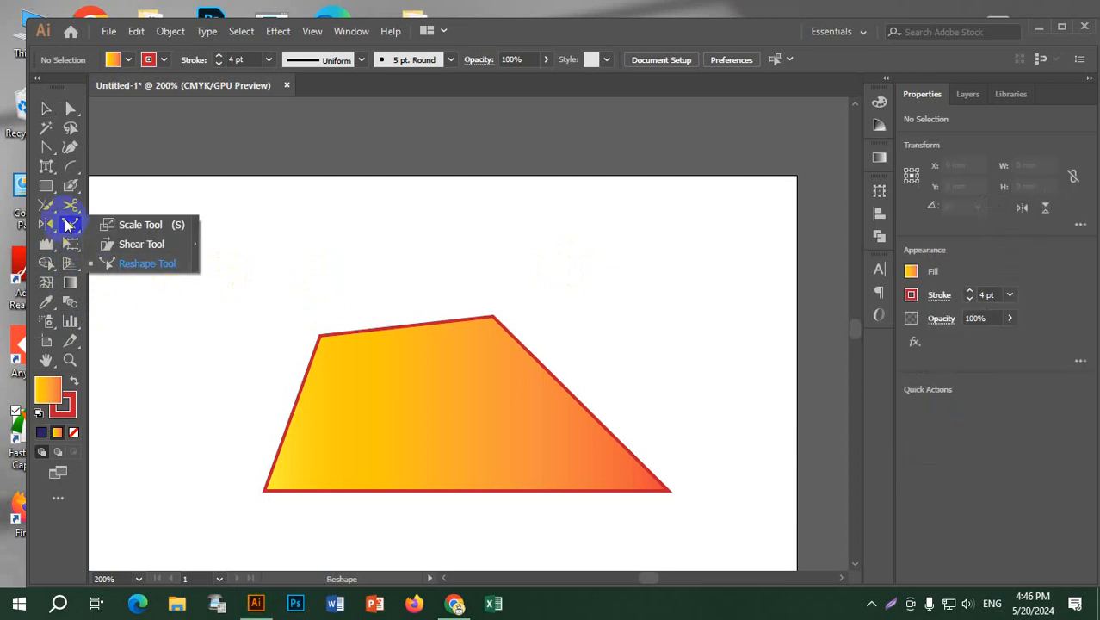
{"action": "left_click", "coordinate": [45, 109]}
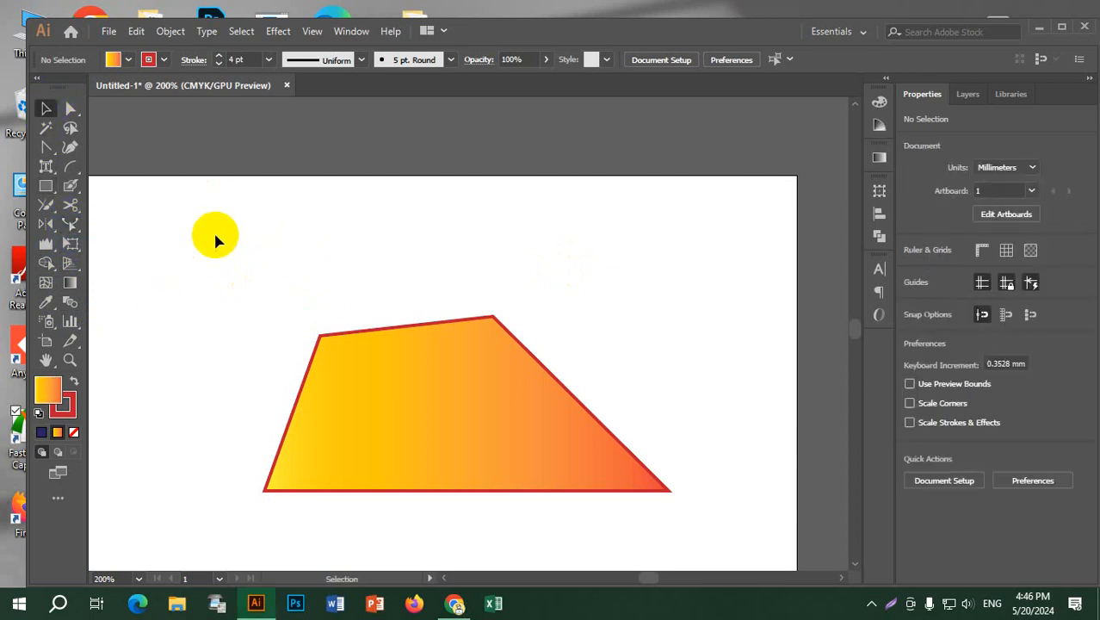
{"action": "left_click_drag", "start_coordinate": [213, 233], "coordinate": [766, 487]}
{"action": "key", "text": "Delete"}
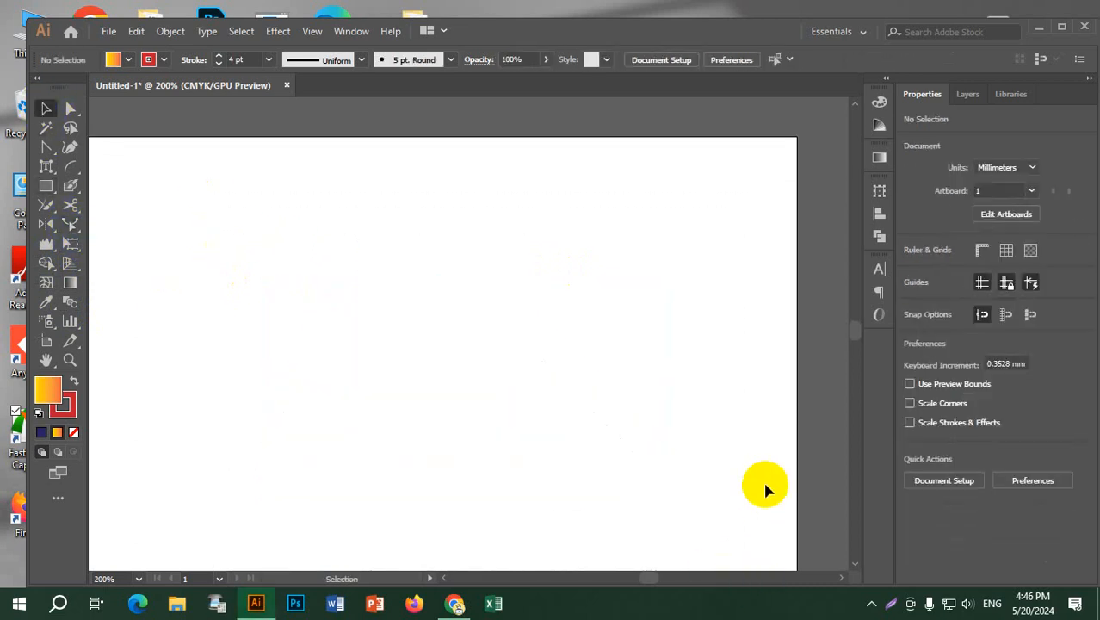
Step: Display the two-point perspective grid with the Perspective Grid tool and return to the Selection tool
{"action": "left_click", "coordinate": [66, 267]}
{"action": "left_click", "coordinate": [123, 262]}
{"action": "key", "text": "space"}
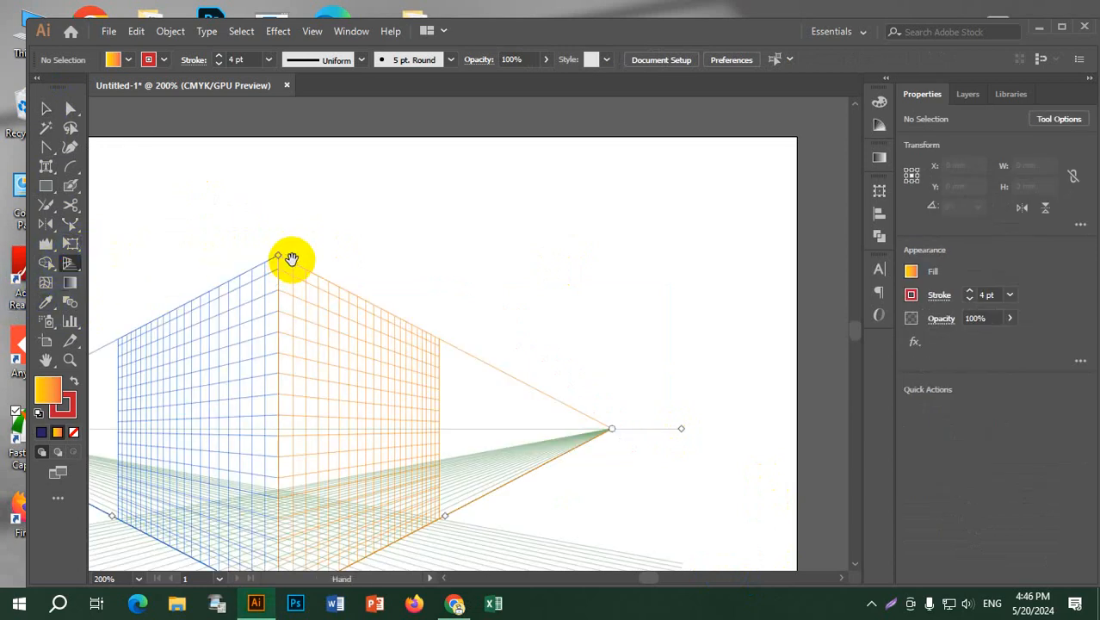
{"action": "left_click_drag", "start_coordinate": [311, 246], "coordinate": [454, 132]}
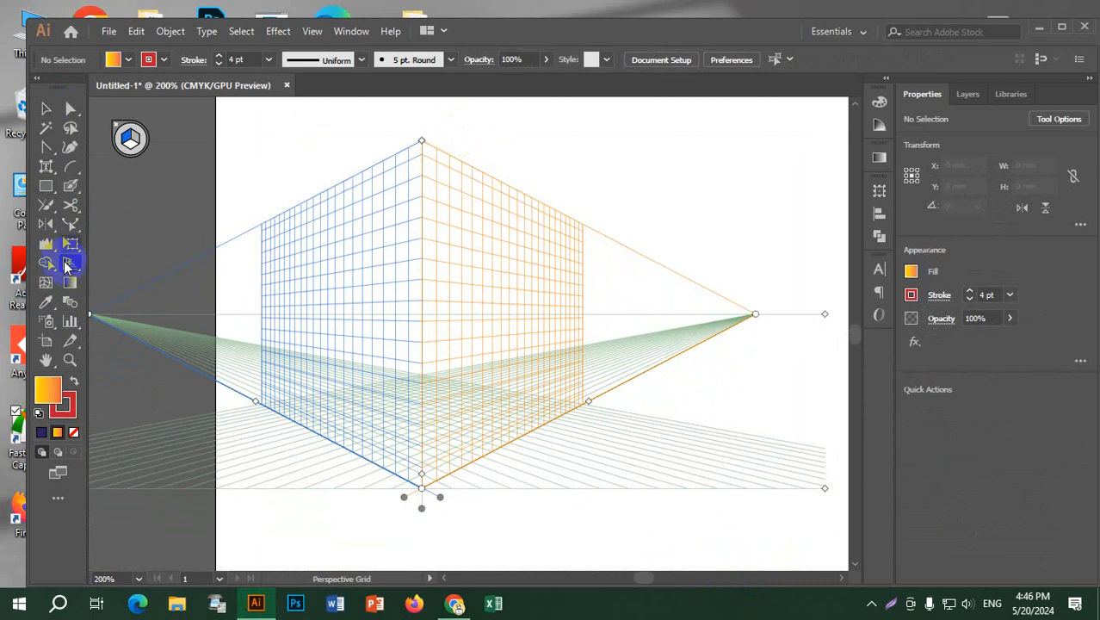
{"action": "left_click", "coordinate": [43, 109]}
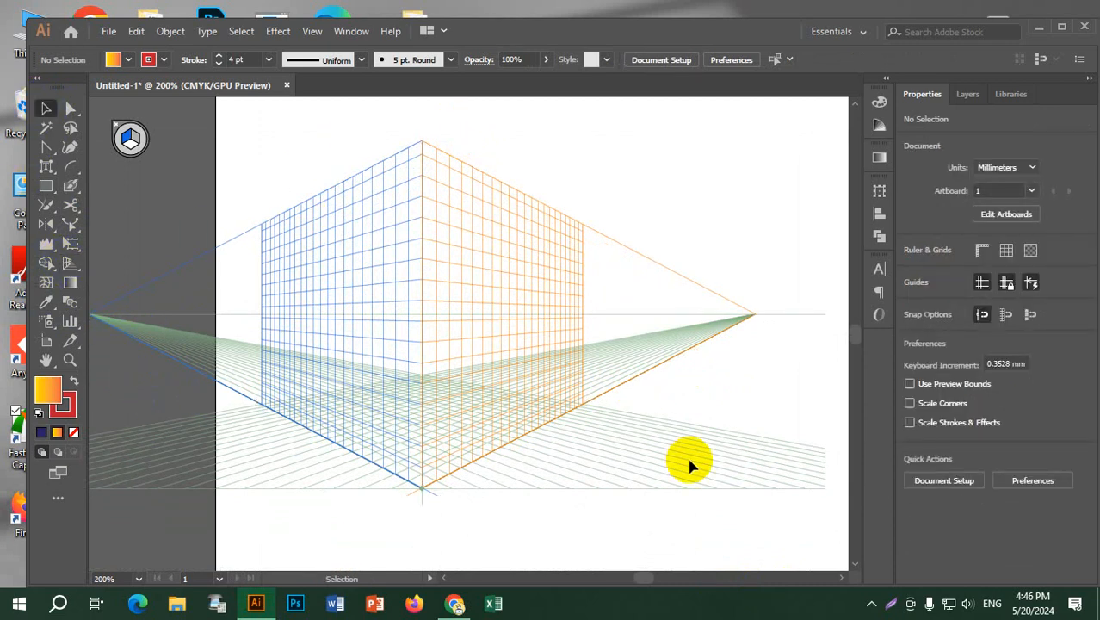
Step: Toggle the perspective grid's visibility off and on repeatedly to demonstrate hiding and showing it
{"action": "key", "text": "ctrl+shift+i"}
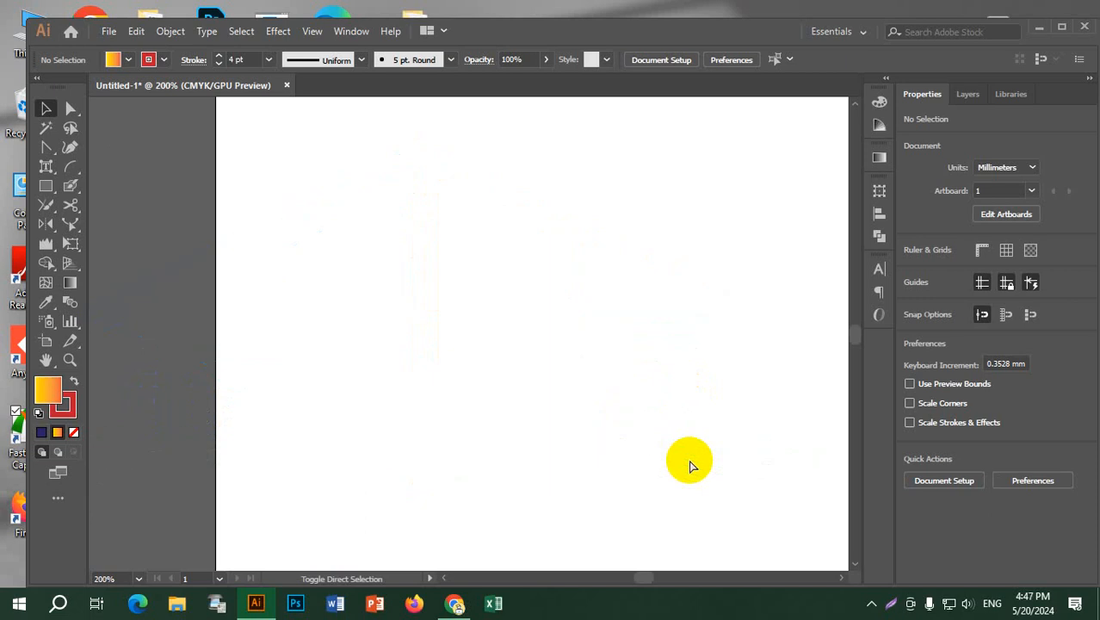
{"action": "key", "text": "ctrl+shift+i"}
{"action": "key", "text": "ctrl+shift+i"}
{"action": "key", "text": "ctrl+shift+i"}
{"action": "key", "text": "ctrl+shift+i"}
{"action": "key", "text": "ctrl+shift+i"}
{"action": "key", "text": "ctrl+shift+i"}
{"action": "key", "text": "ctrl+shift+i"}
{"action": "key", "text": "ctrl+shift+i"}
{"action": "key", "text": "ctrl+shift+i"}
{"action": "key", "text": "ctrl+shift+i"}
{"action": "key", "text": "ctrl+shift+i"}
{"action": "key", "text": "ctrl+shift+i"}
{"action": "key", "text": "ctrl+shift+i"}
{"action": "key", "text": "ctrl+shift+i"}
{"action": "key", "text": "ctrl+shift+i"}
{"action": "key", "text": "ctrl+shift+i"}
{"action": "key", "text": "ctrl+shift+i"}
{"action": "key", "text": "ctrl+shift+i"}
{"action": "key", "text": "ctrl+shift+i"}
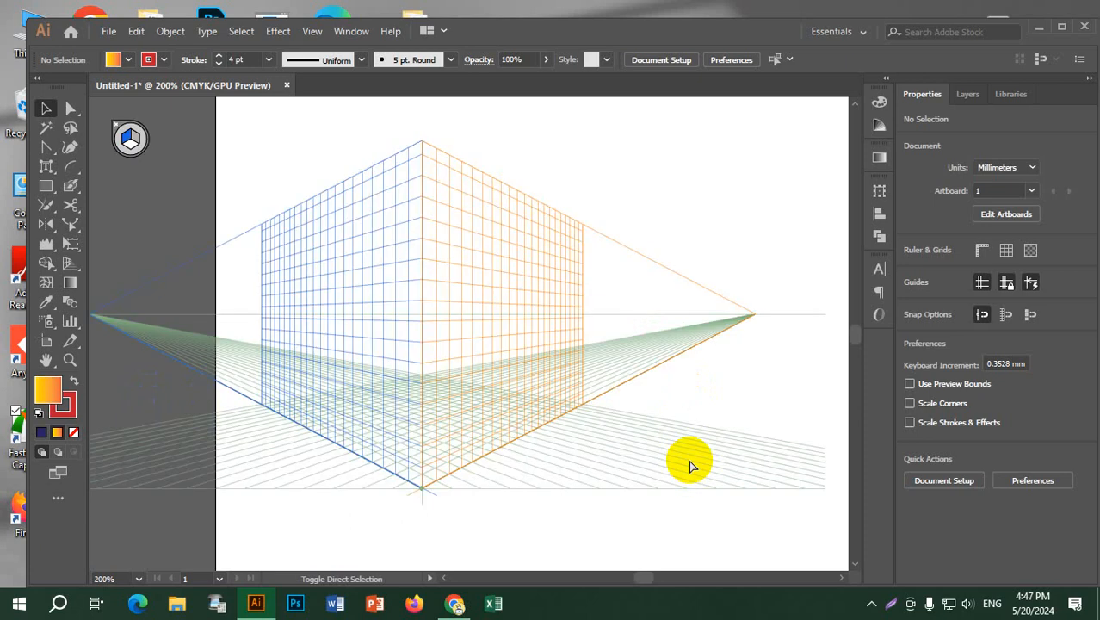
{"action": "key", "text": "ctrl+shift+i"}
{"action": "key", "text": "ctrl+shift+i"}
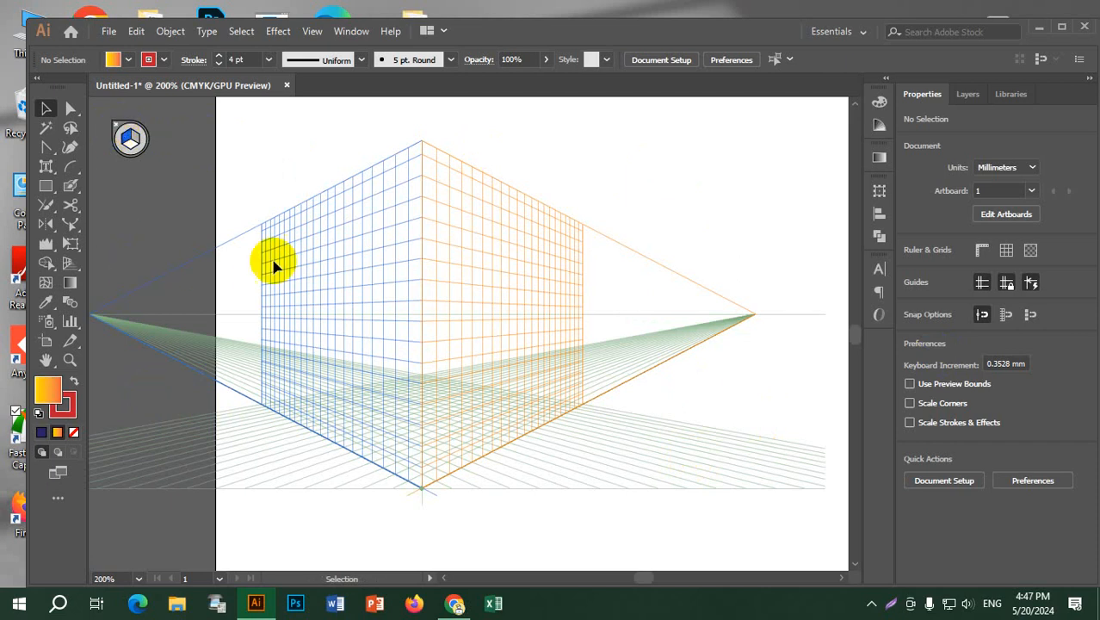
Step: Hide the perspective grid and its plane-switching widget
{"action": "left_click", "coordinate": [118, 134]}
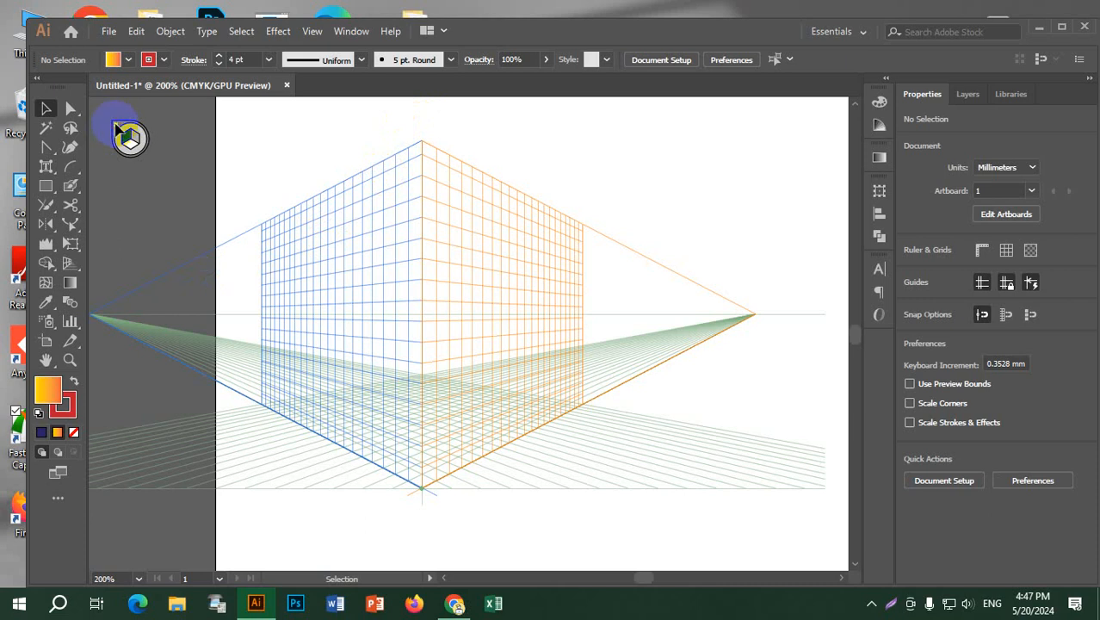
{"action": "key", "text": "ctrl+shift+i"}
{"action": "key", "text": "ctrl+shift+i"}
{"action": "key", "text": "ctrl+shift+i"}
{"action": "key", "text": "ctrl+shift+i"}
{"action": "key", "text": "ctrl+shift+i"}
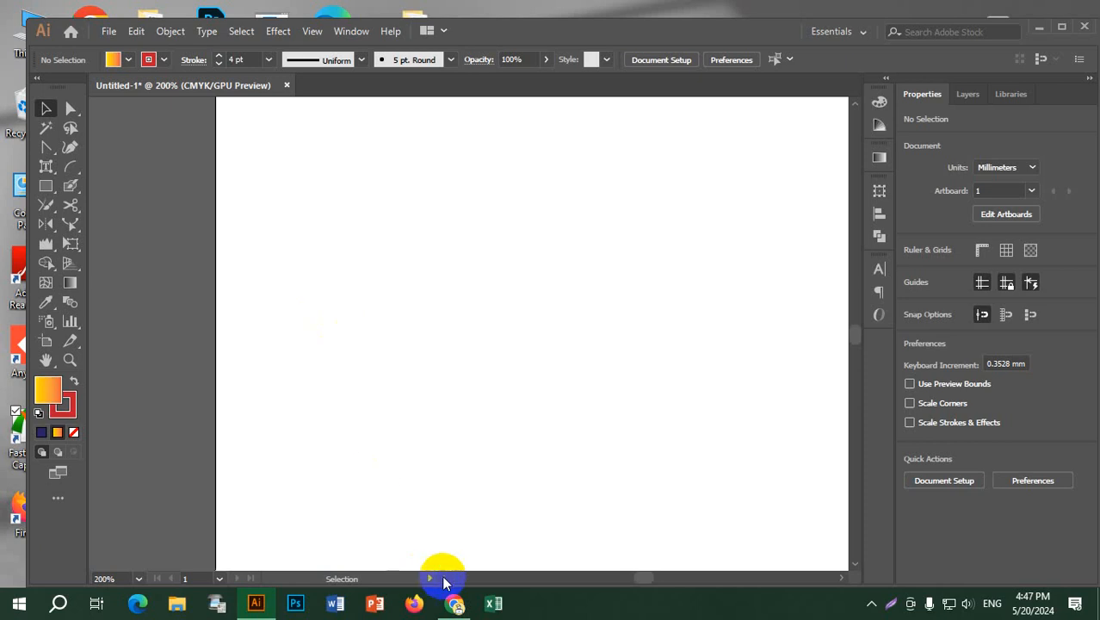
Step: Switch to Chrome and search Google Images for "real estate perspective tool"
{"action": "left_click", "coordinate": [455, 603]}
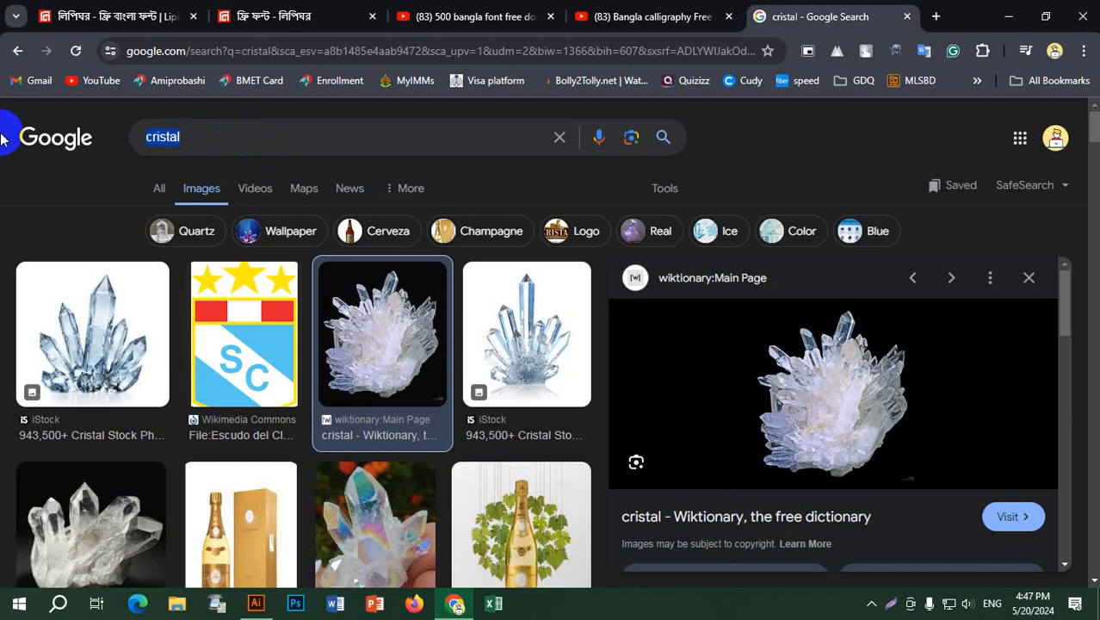
{"action": "type", "text": "real"}
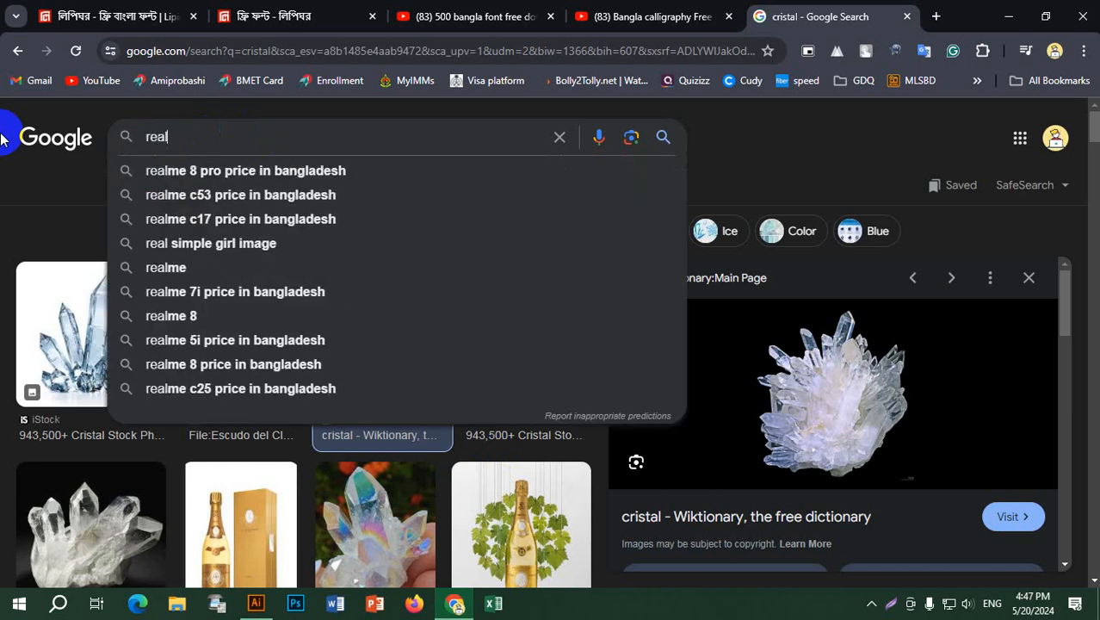
{"action": "type", "text": " state "}
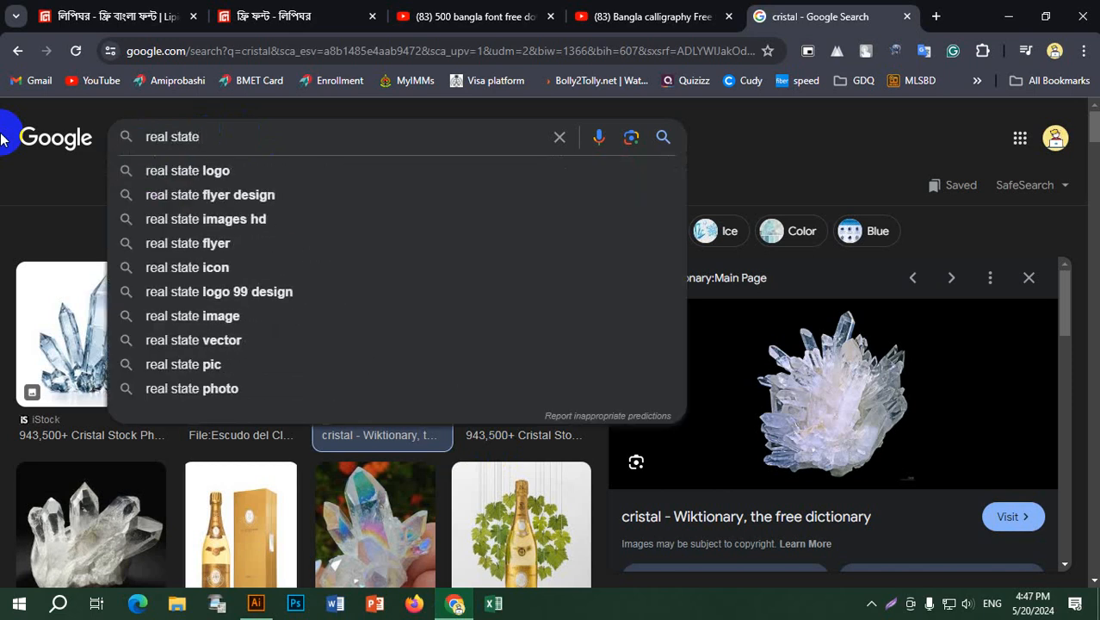
{"action": "type", "text": "pre"}
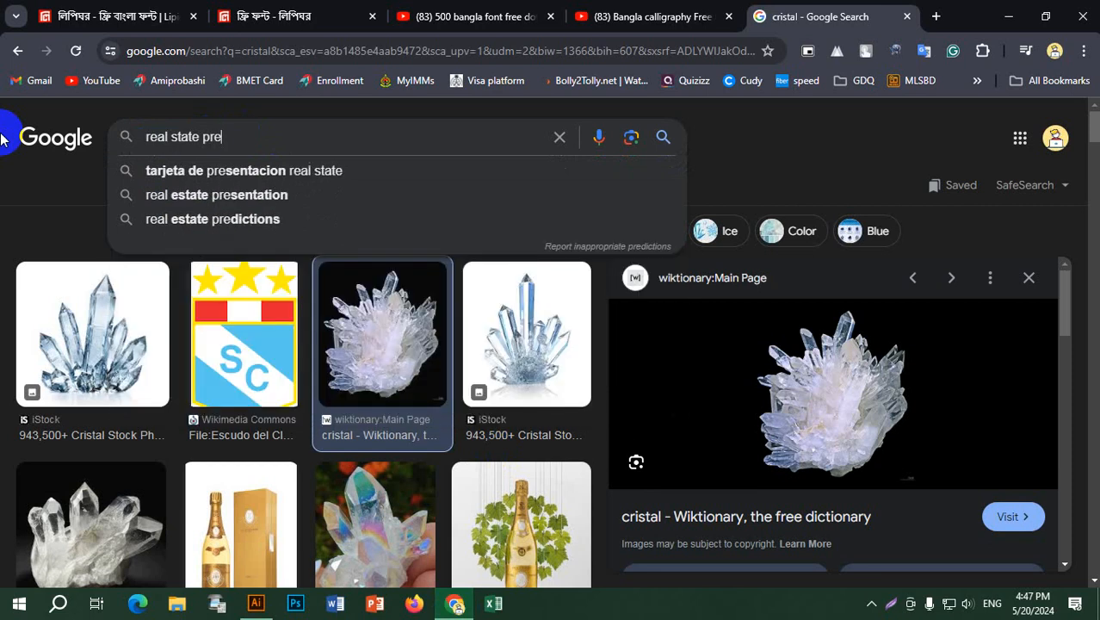
{"action": "type", "text": "spective tool"}
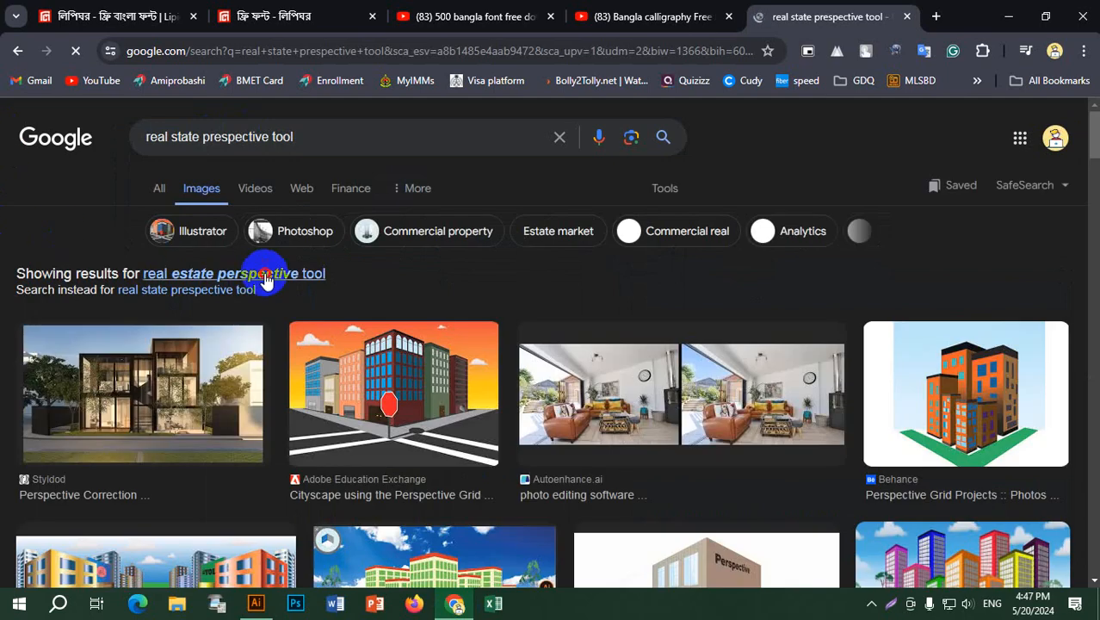
{"action": "left_click", "coordinate": [263, 274]}
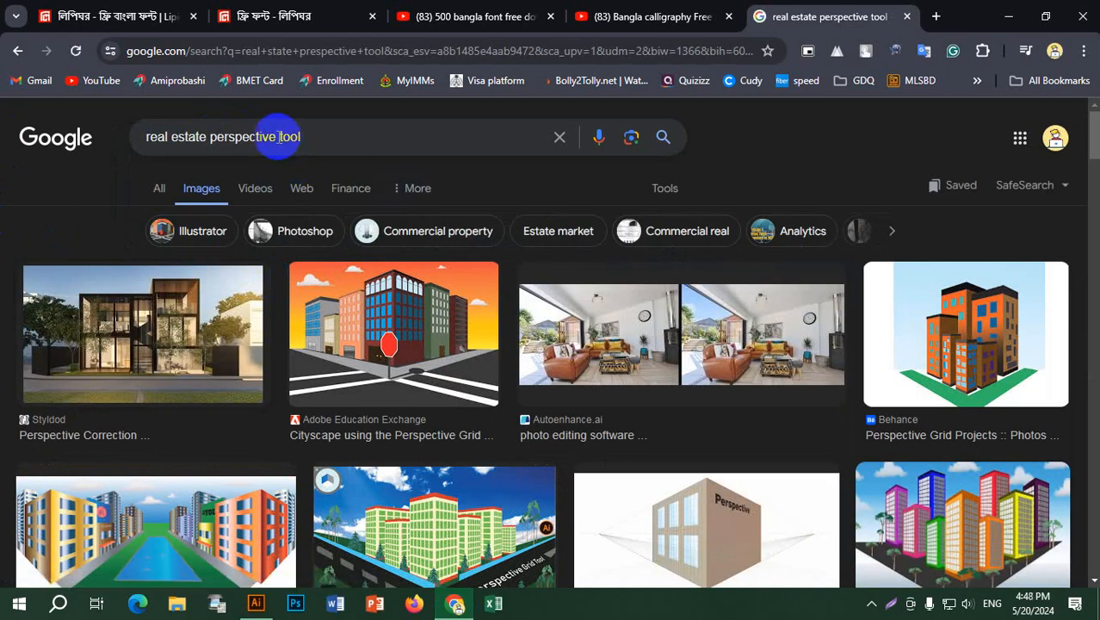
Step: Change the image search to "real estate perspective logo" and preview the Yogi Builders logo
{"action": "left_click_drag", "start_coordinate": [279, 136], "coordinate": [458, 133]}
{"action": "key", "text": "BackSpace"}
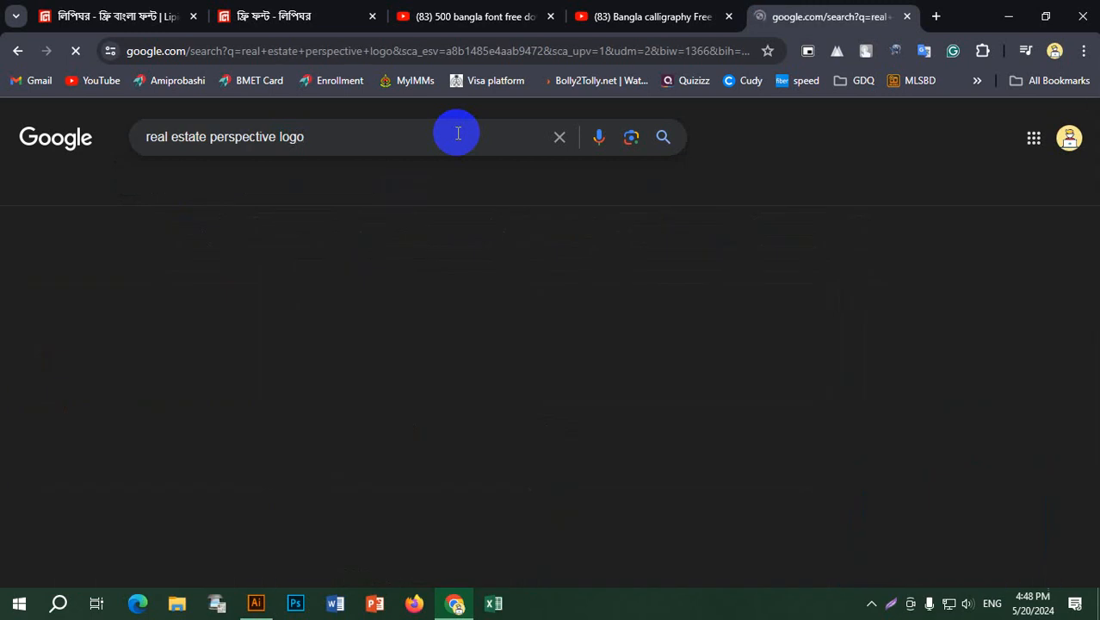
{"action": "scroll", "coordinate": [34, 393], "scroll_direction": "down", "scroll_amount": 3}
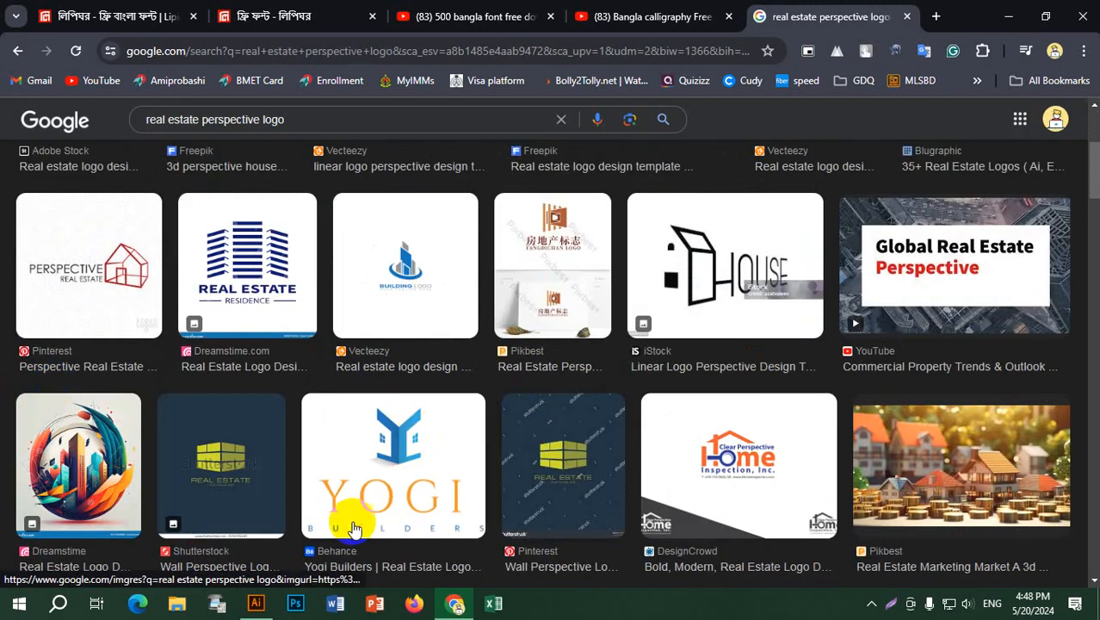
{"action": "left_click", "coordinate": [391, 443]}
Step: Preview the 3D House and linear Home perspective logos and browse further logo results
{"action": "scroll", "coordinate": [429, 342], "scroll_direction": "up", "scroll_amount": 4}
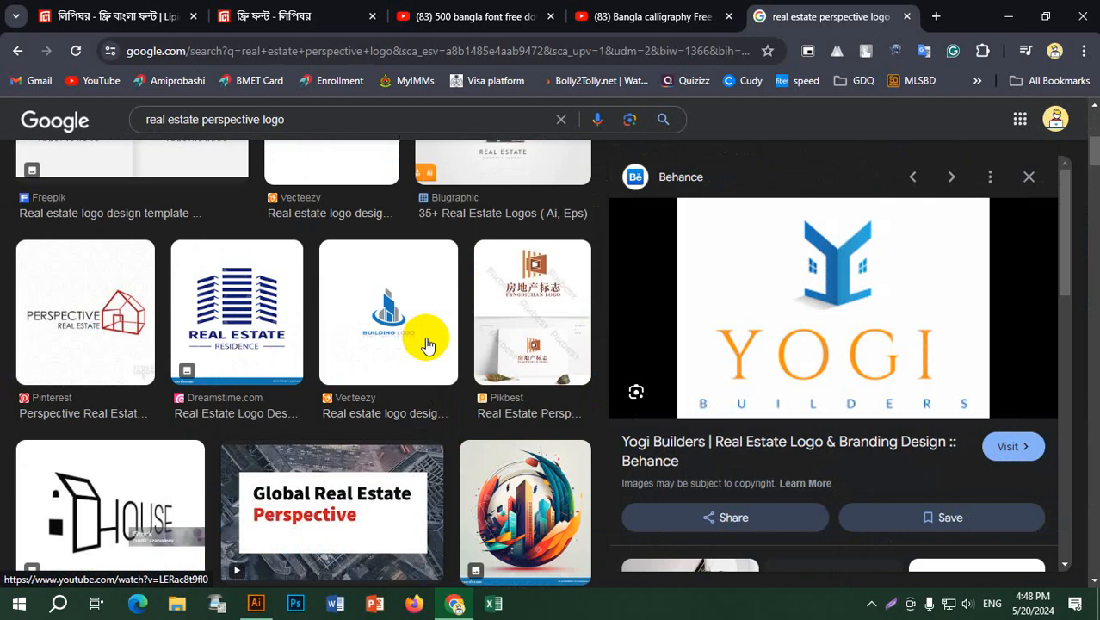
{"action": "scroll", "coordinate": [327, 361], "scroll_direction": "up", "scroll_amount": 3}
{"action": "scroll", "coordinate": [332, 415], "scroll_direction": "up", "scroll_amount": 3}
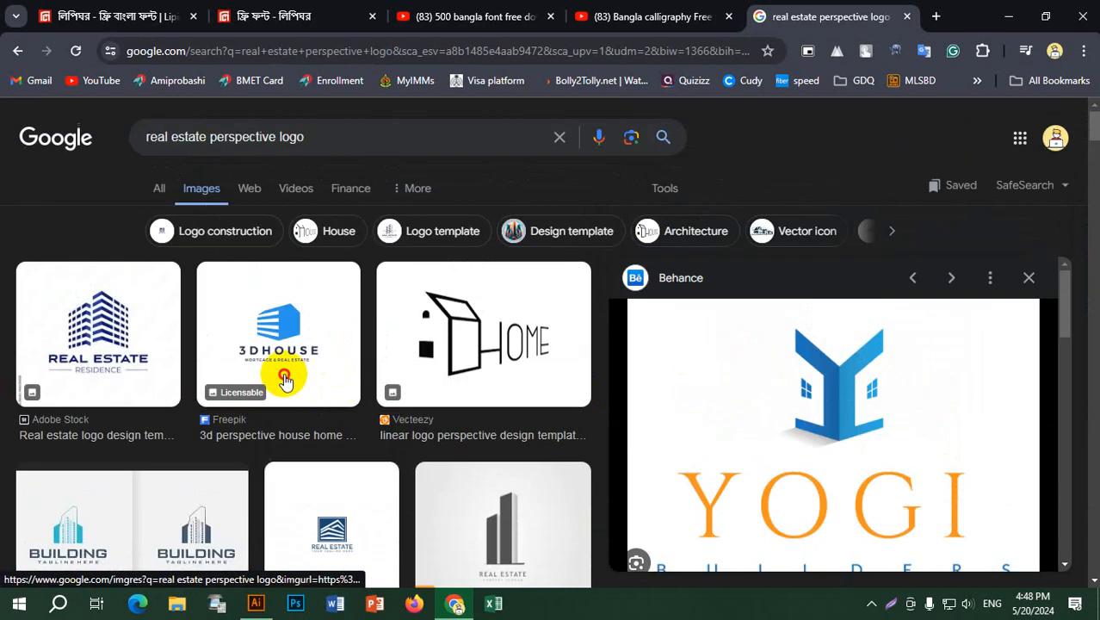
{"action": "left_click", "coordinate": [282, 372]}
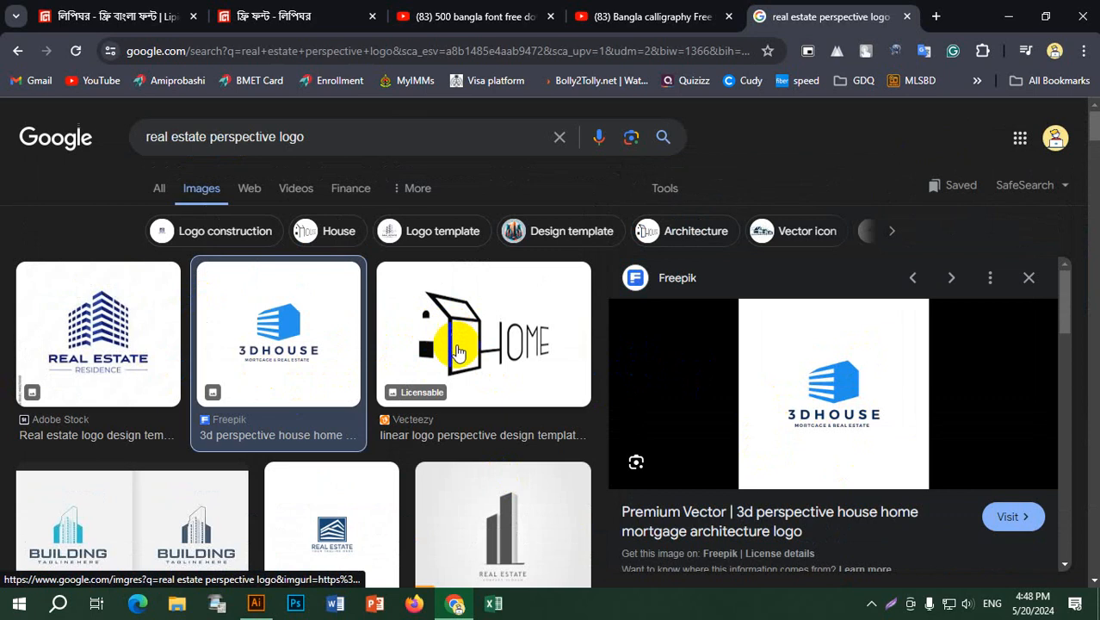
{"action": "left_click", "coordinate": [458, 321]}
{"action": "scroll", "coordinate": [443, 320], "scroll_direction": "down", "scroll_amount": 10}
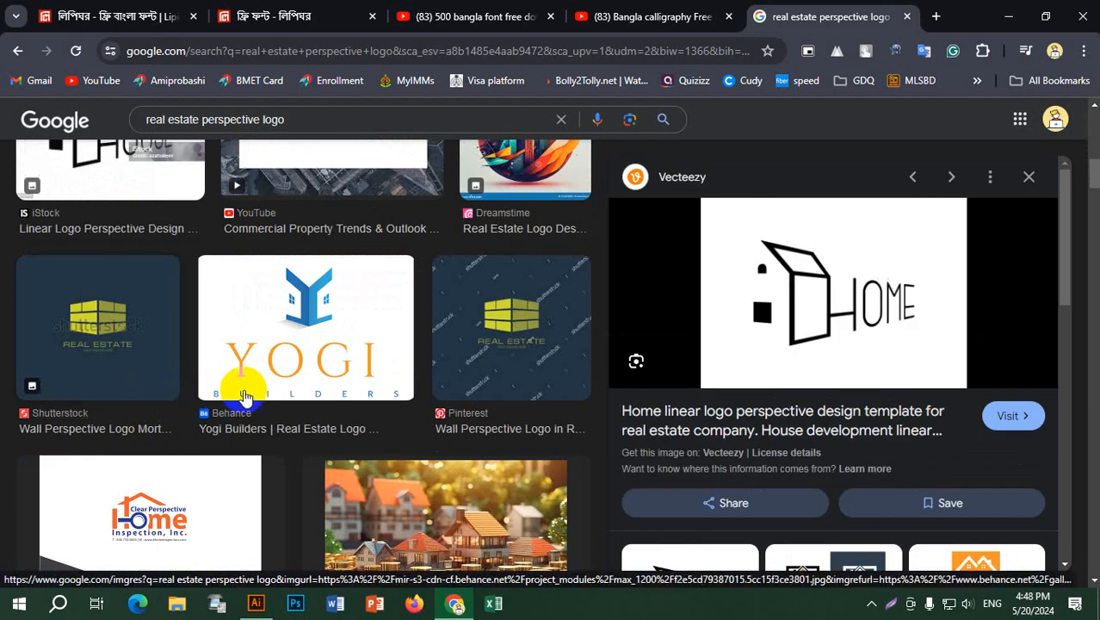
Step: Preview Shutterstock's wall perspective real estate logo and view its full image in a new browser tab
{"action": "left_click", "coordinate": [103, 329]}
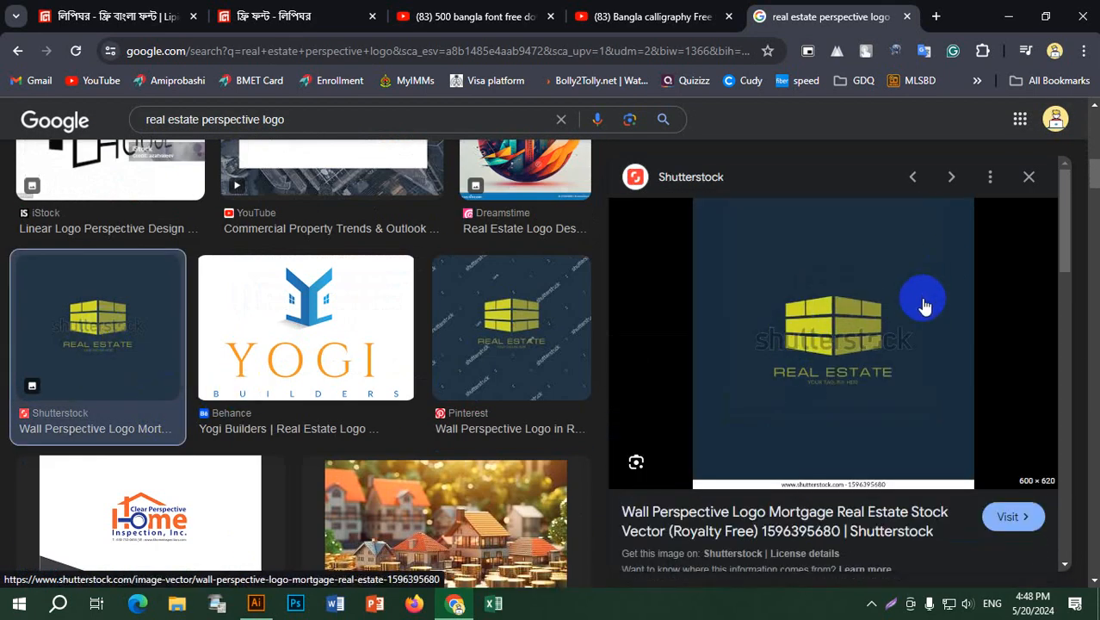
{"action": "right_click", "coordinate": [790, 270]}
{"action": "left_click", "coordinate": [917, 487]}
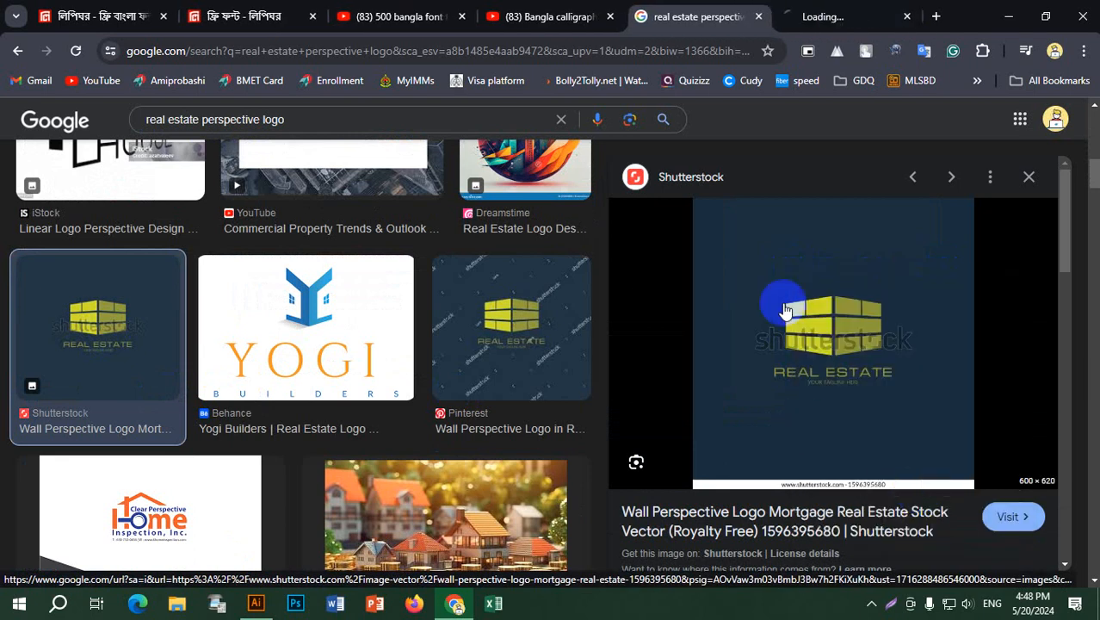
{"action": "left_click", "coordinate": [840, 16]}
{"action": "scroll", "coordinate": [560, 361], "scroll_direction": "down", "scroll_amount": 3}
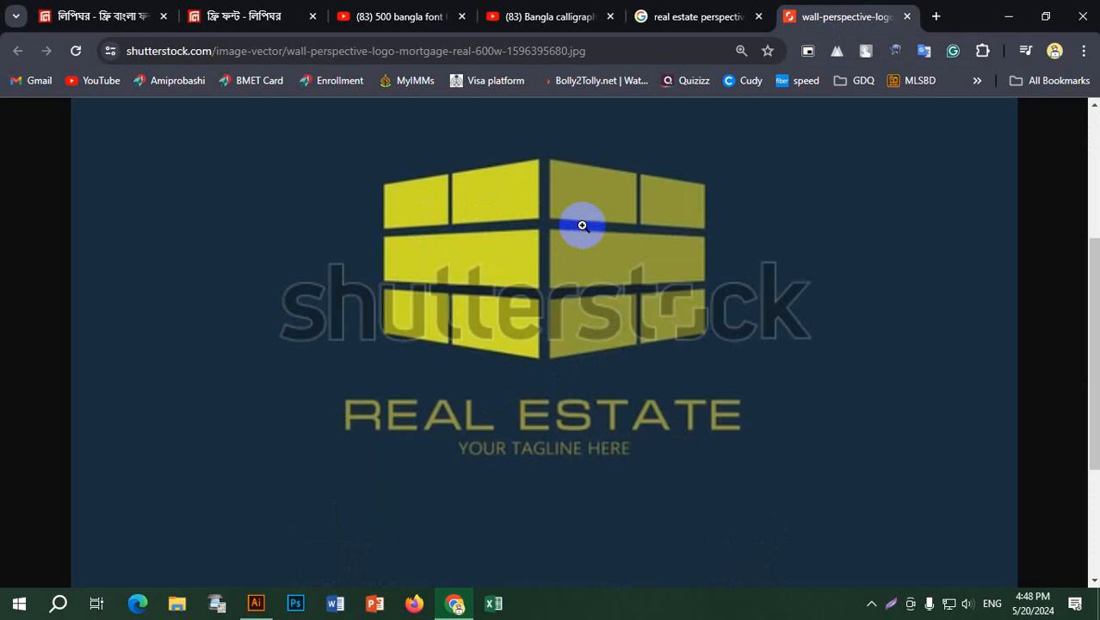
Step: Return to the logo results, find the Crossline 3D perspective logo tutorial thumbnail and view its full image in a new tab
{"action": "left_click", "coordinate": [689, 15]}
{"action": "scroll", "coordinate": [342, 370], "scroll_direction": "down", "scroll_amount": 3}
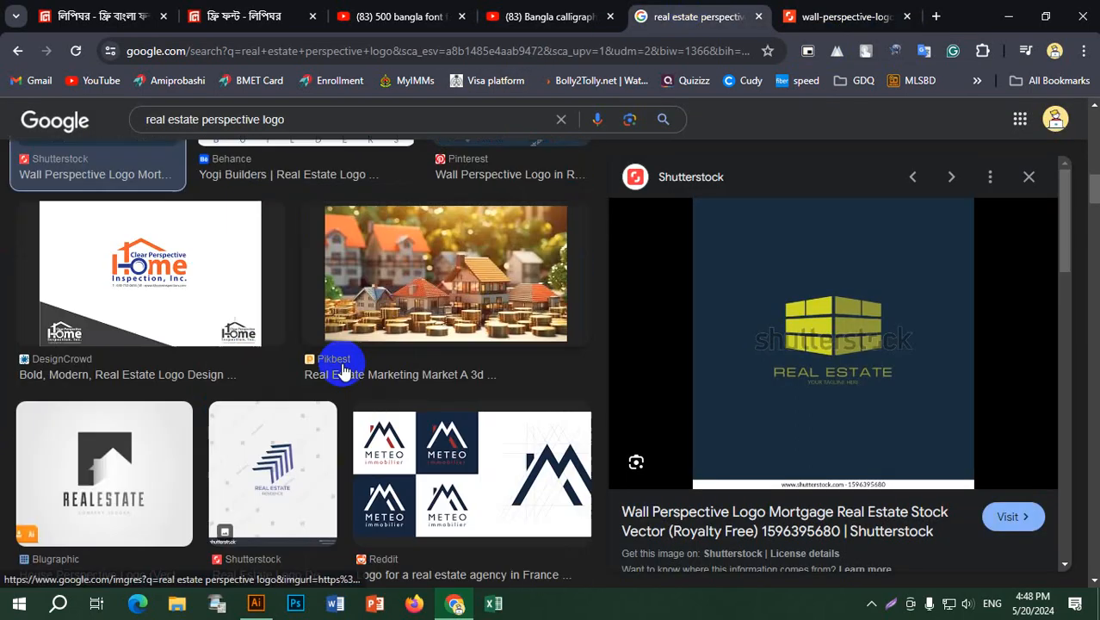
{"action": "scroll", "coordinate": [342, 370], "scroll_direction": "down", "scroll_amount": 3}
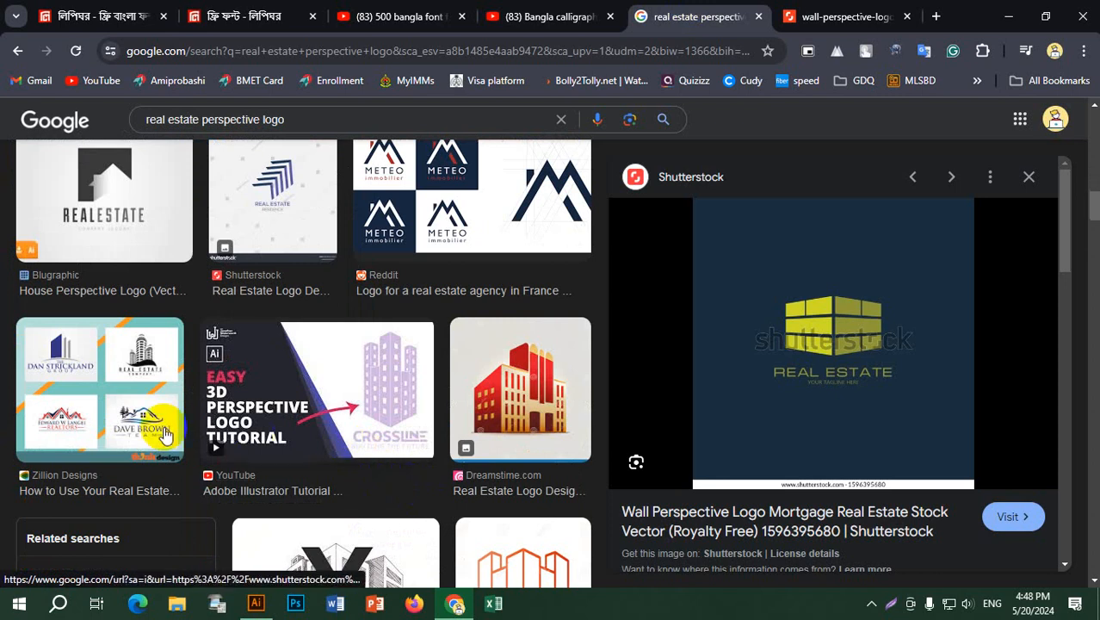
{"action": "left_click", "coordinate": [86, 356]}
{"action": "left_click", "coordinate": [392, 392]}
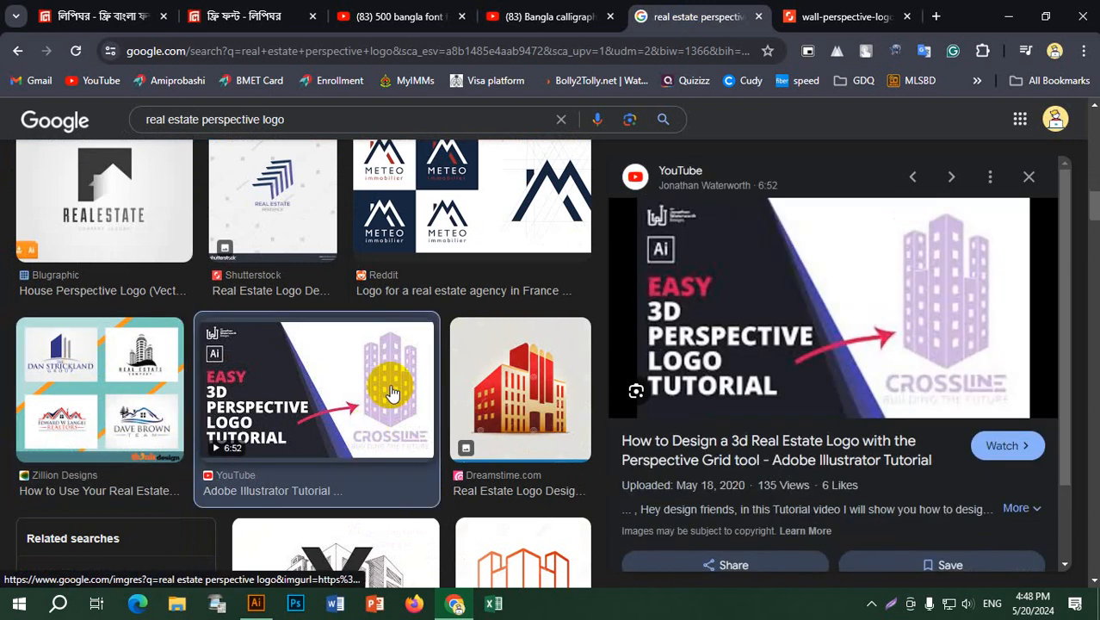
{"action": "right_click", "coordinate": [814, 266]}
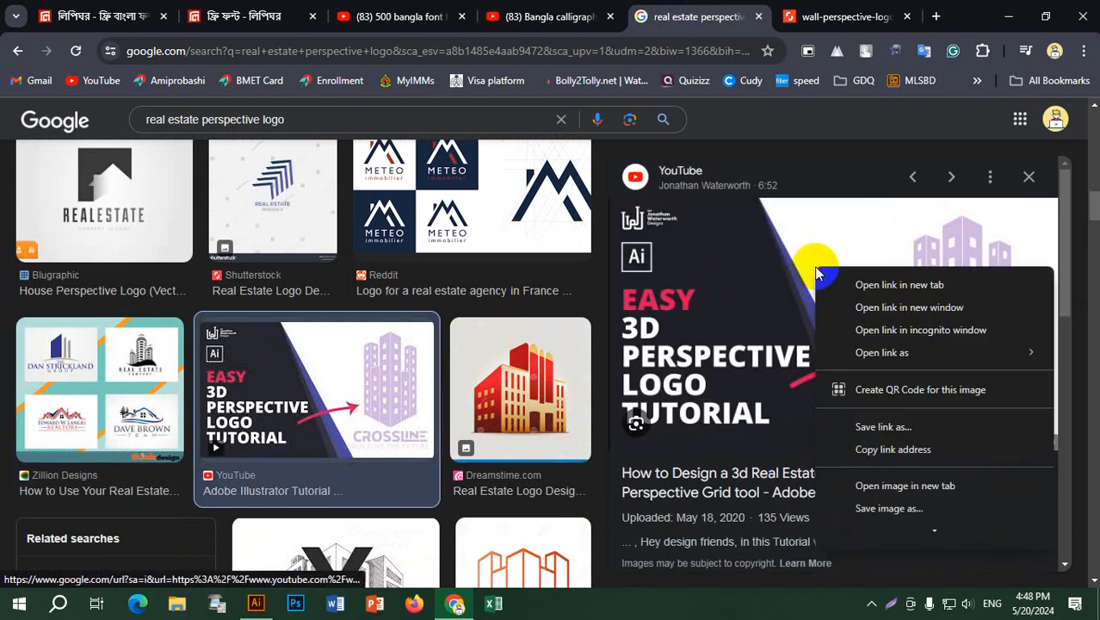
{"action": "left_click", "coordinate": [984, 487]}
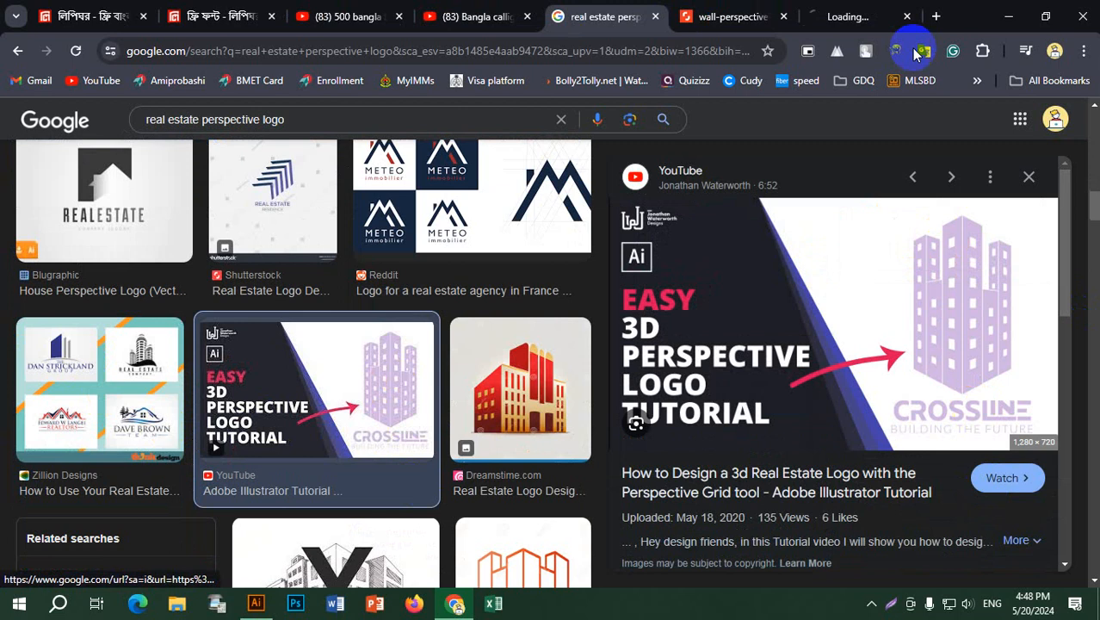
{"action": "left_click", "coordinate": [848, 17]}
{"action": "left_click", "coordinate": [736, 280]}
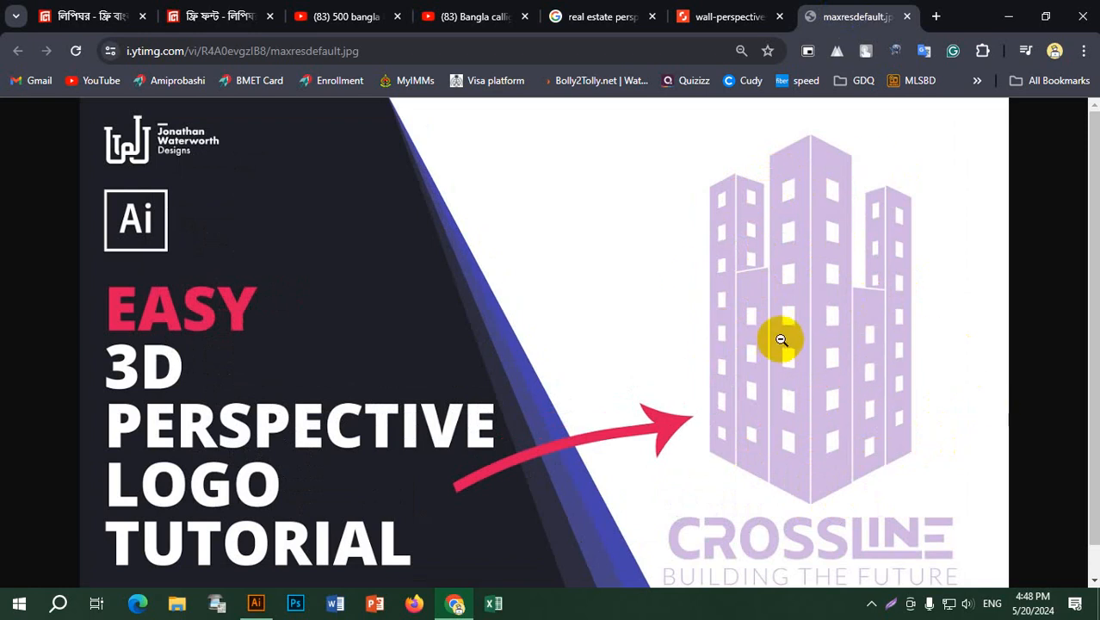
Step: Switch to Illustrator and draw a tall rectangle about 47 mm wide and 241 mm high near the artboard's right edge
{"action": "left_click", "coordinate": [413, 600]}
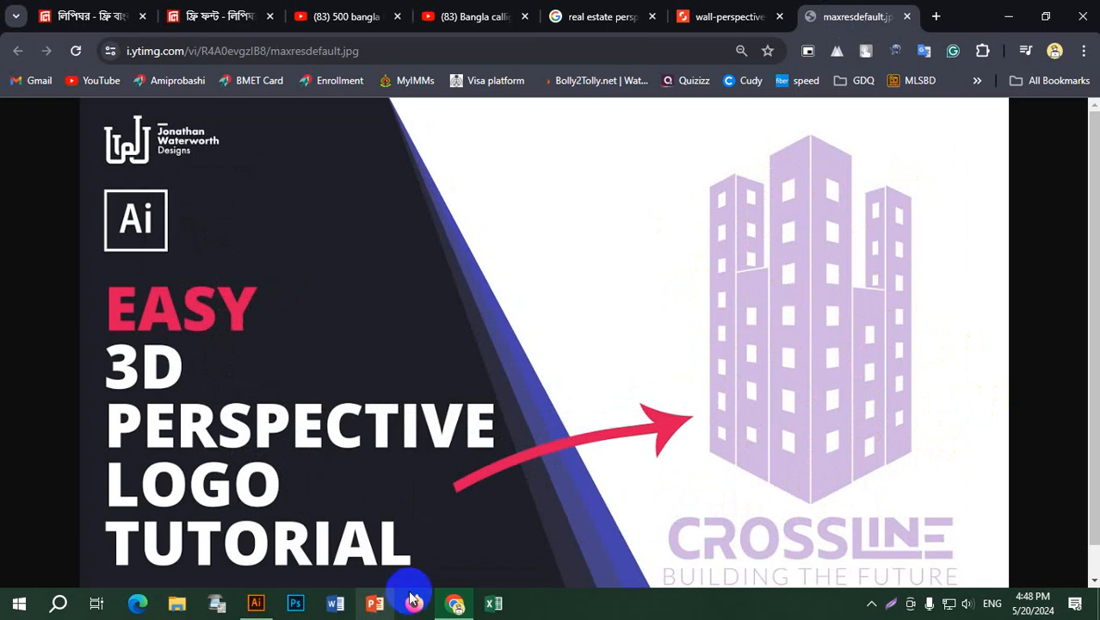
{"action": "left_click", "coordinate": [256, 603]}
{"action": "key", "text": "space"}
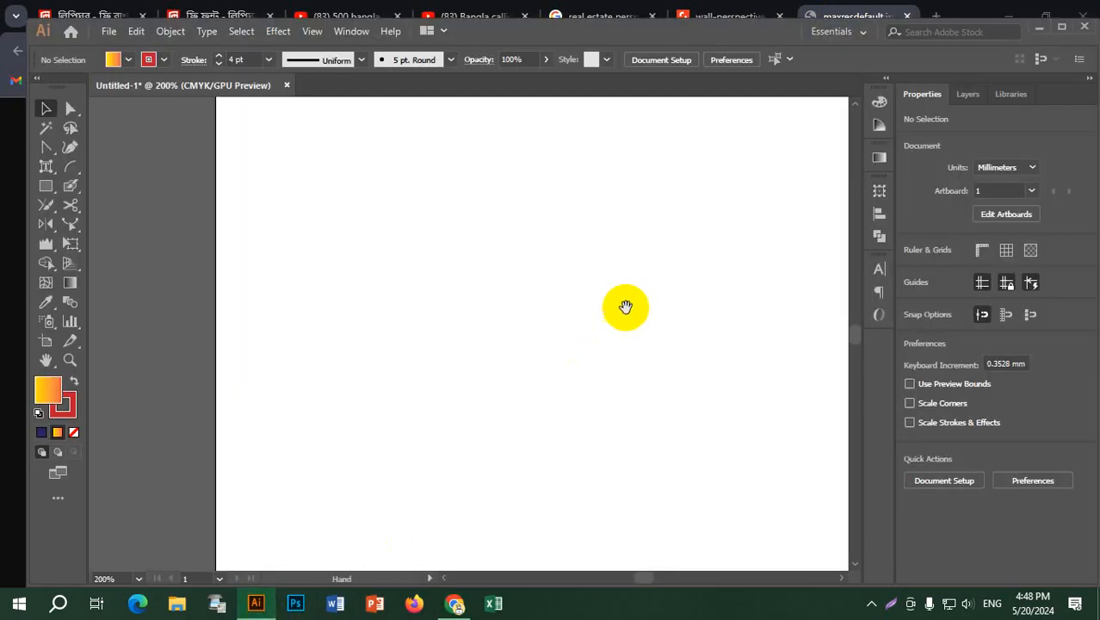
{"action": "left_click_drag", "start_coordinate": [626, 307], "coordinate": [464, 322]}
{"action": "key", "text": "ctrl+minus"}
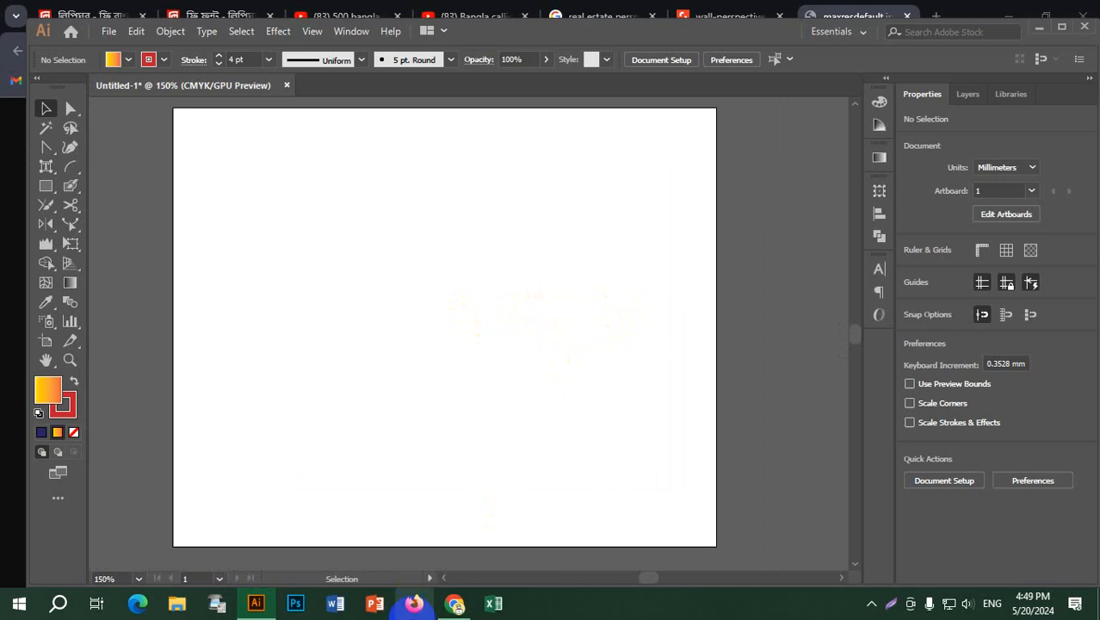
{"action": "left_click", "coordinate": [455, 602]}
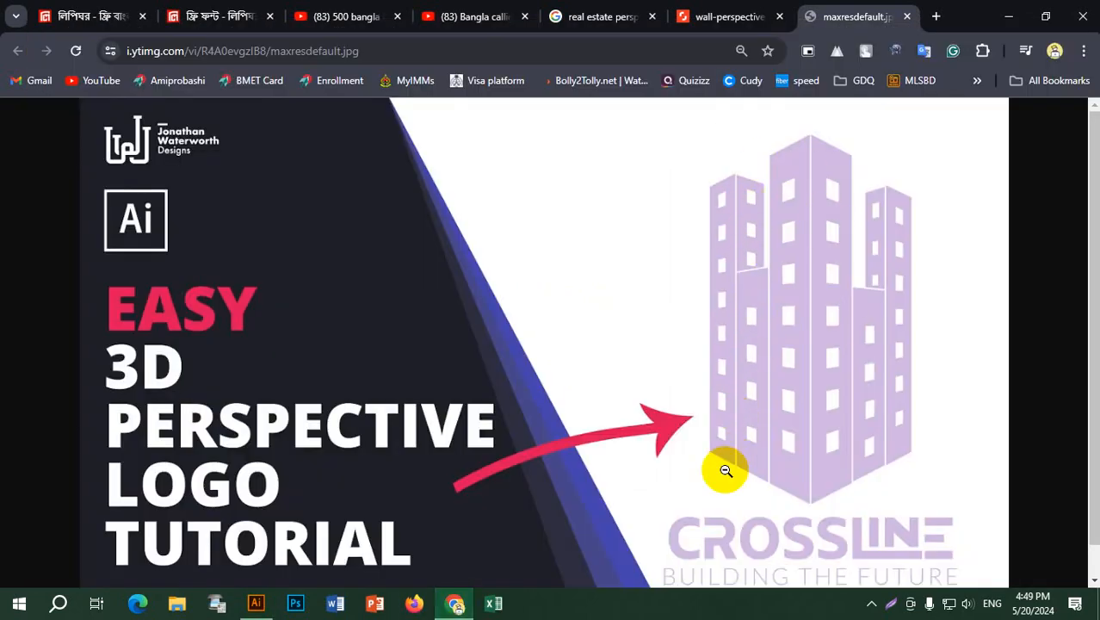
{"action": "left_click", "coordinate": [1010, 16]}
{"action": "left_click", "coordinate": [46, 185]}
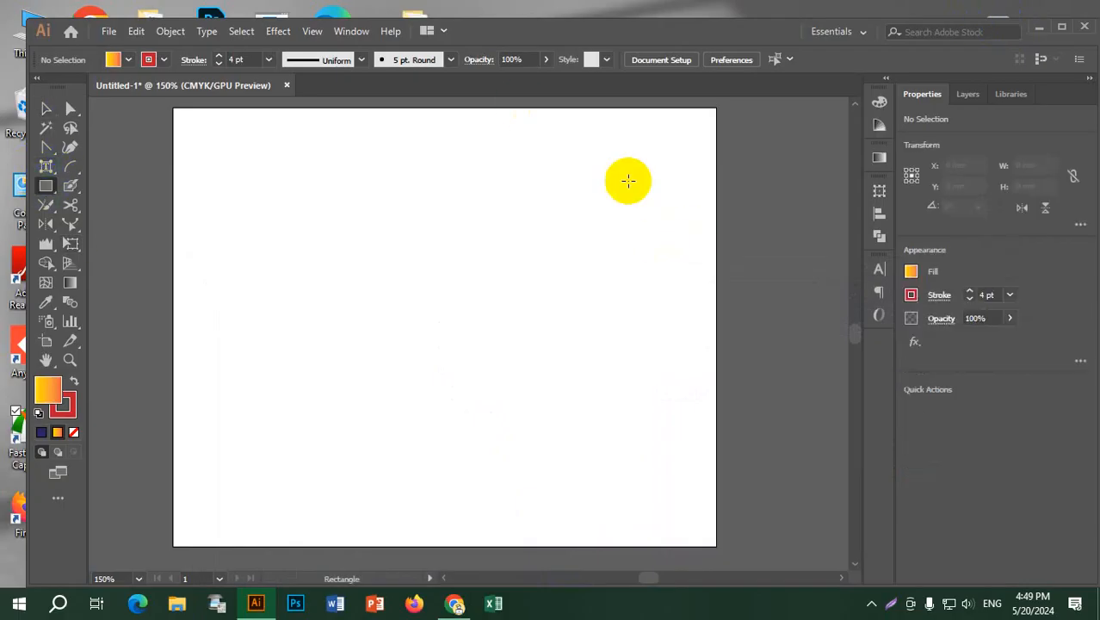
{"action": "left_click_drag", "start_coordinate": [628, 179], "coordinate": [675, 503]}
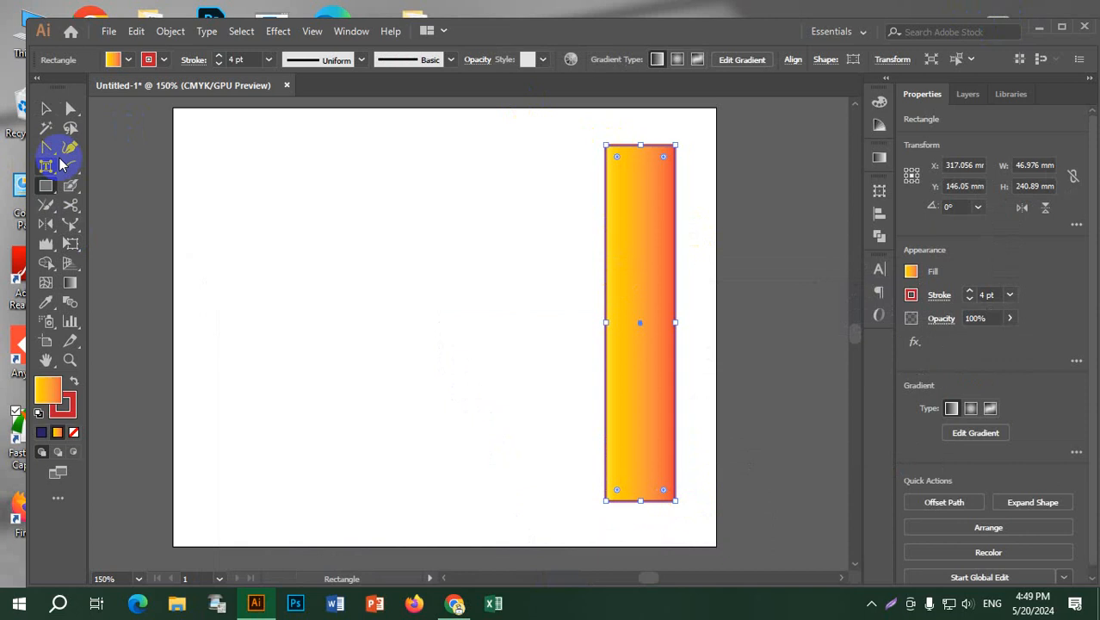
Step: Set the tall rectangle's fill to light pink, E885C5
{"action": "left_click", "coordinate": [126, 60]}
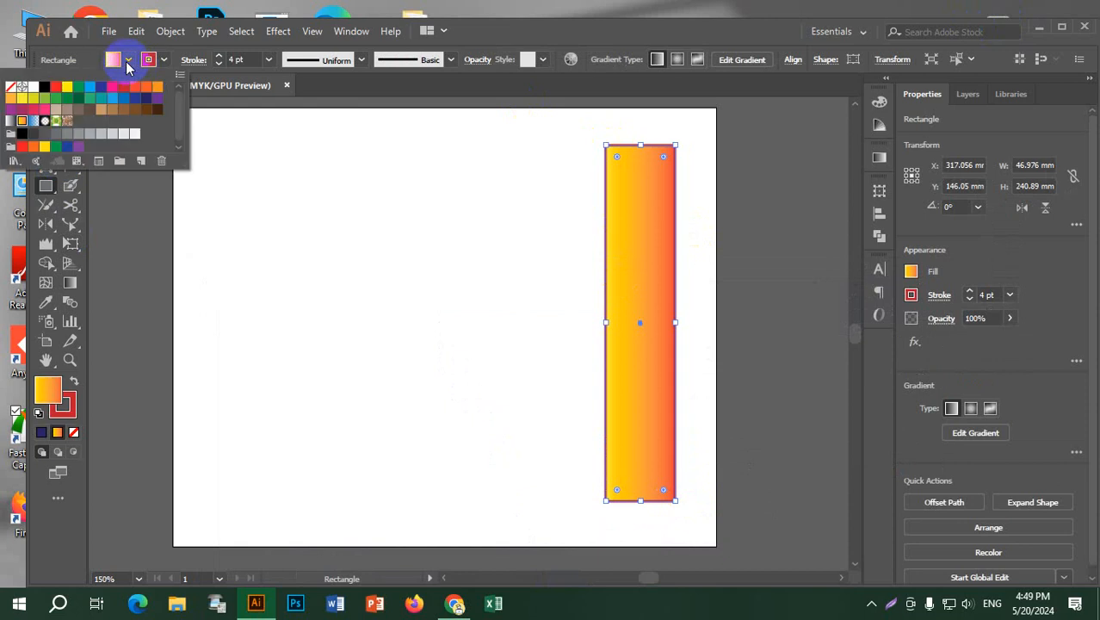
{"action": "left_click", "coordinate": [45, 111]}
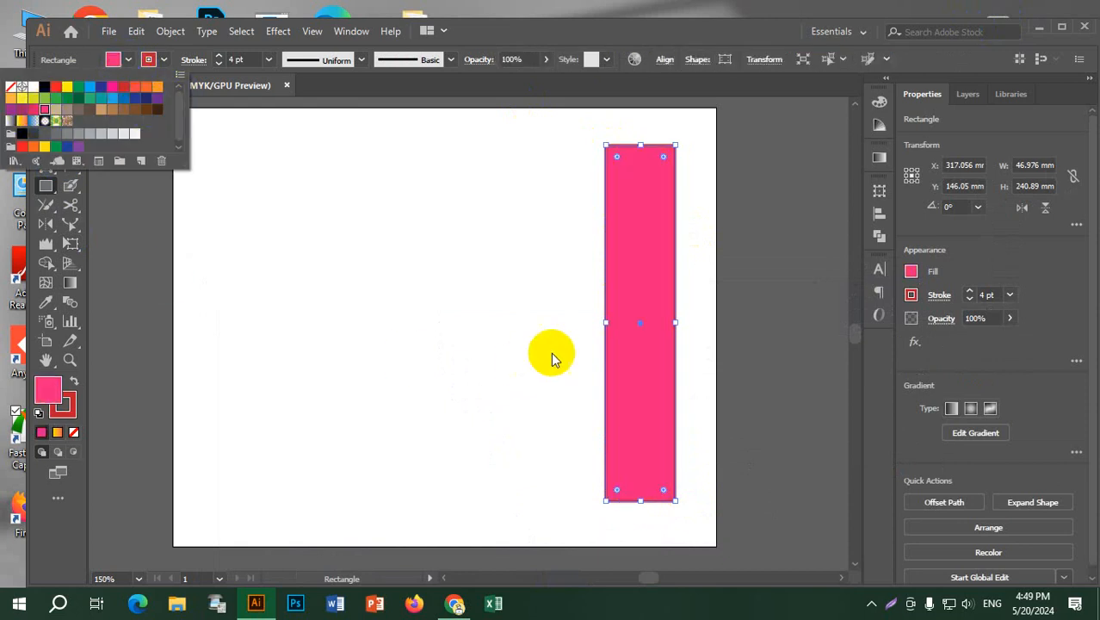
{"action": "left_click", "coordinate": [112, 88]}
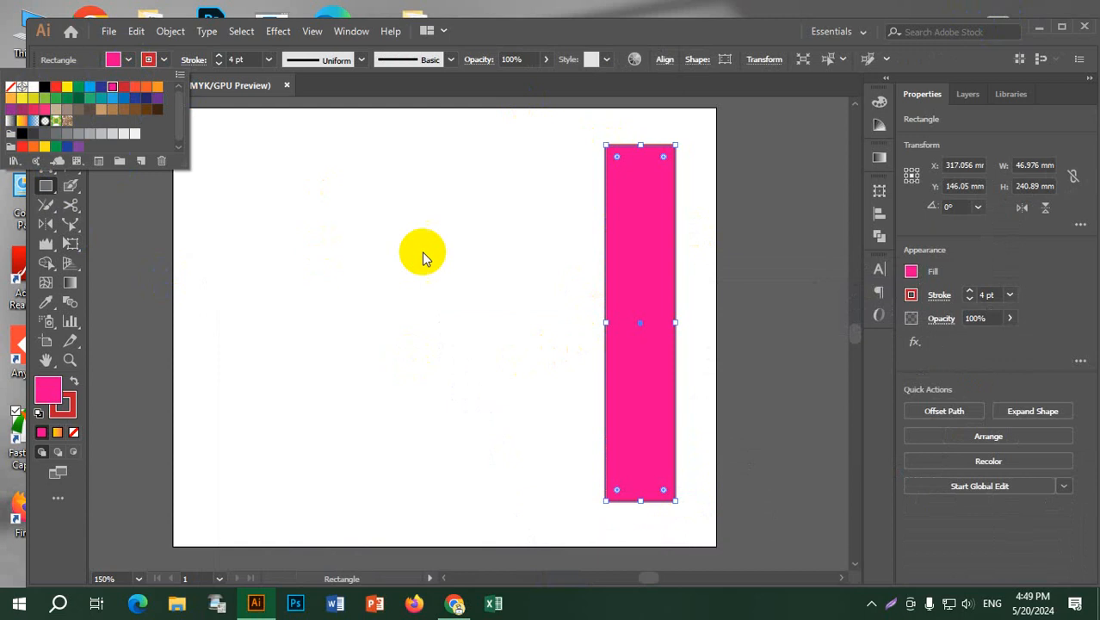
{"action": "double_click", "coordinate": [48, 390]}
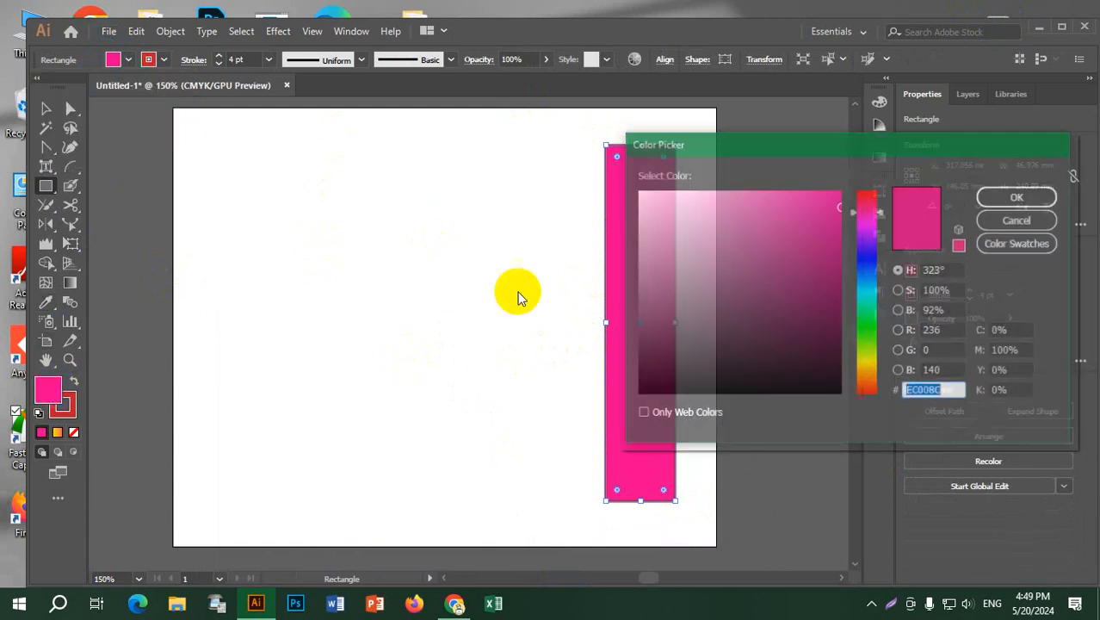
{"action": "left_click_drag", "start_coordinate": [803, 211], "coordinate": [725, 206]}
{"action": "left_click", "coordinate": [1016, 194]}
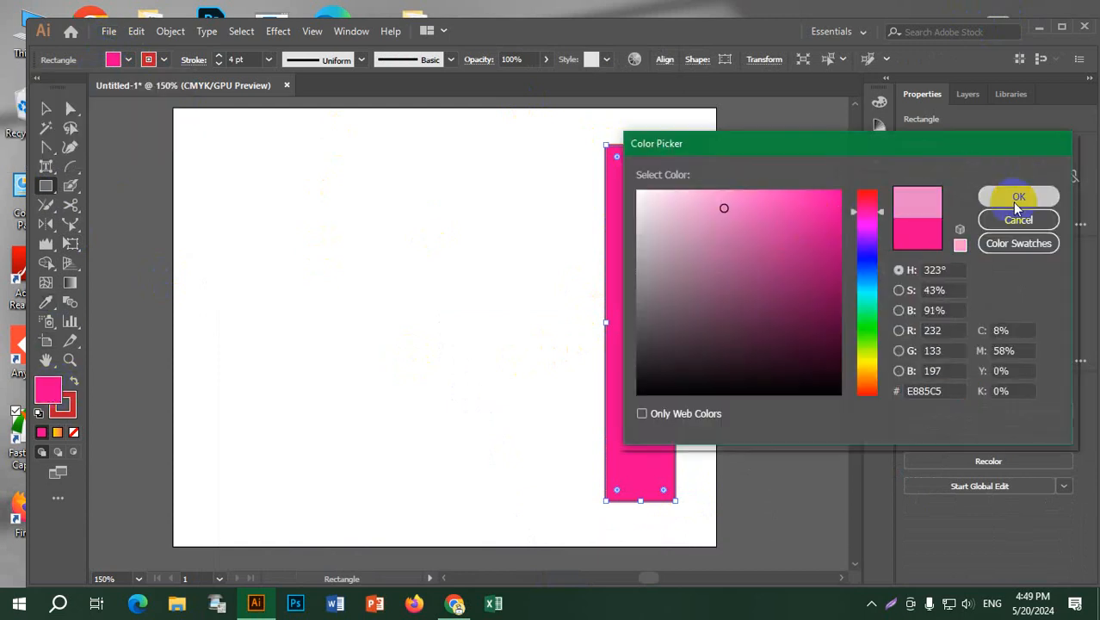
Step: Remove the pink rectangle's stroke and check the Crossline reference image in Chrome before returning to Illustrator
{"action": "left_click", "coordinate": [162, 60]}
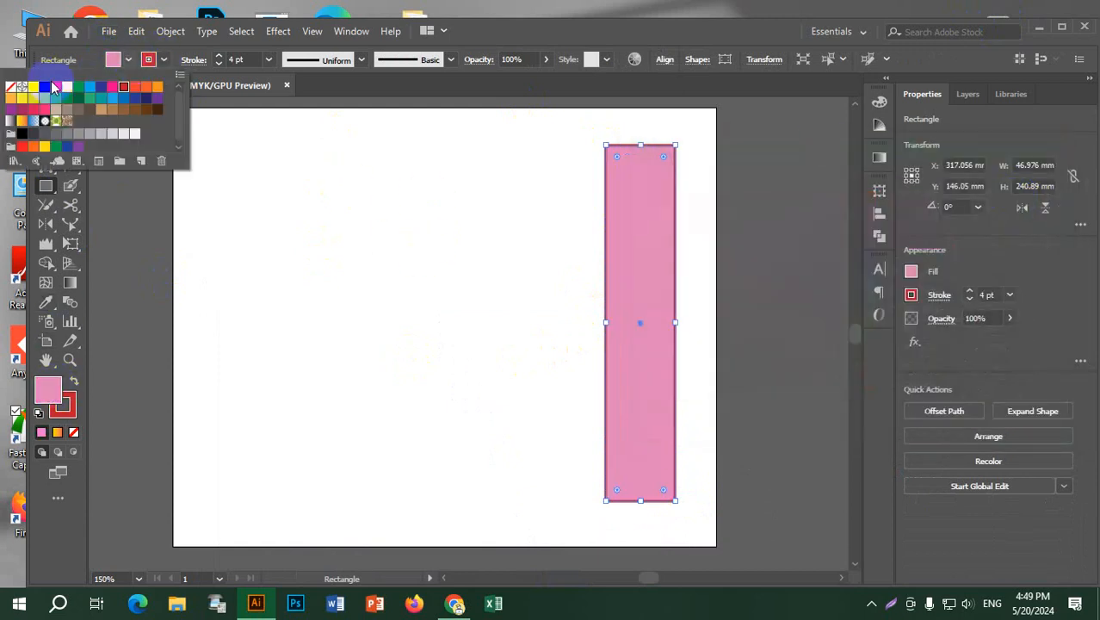
{"action": "left_click", "coordinate": [13, 88]}
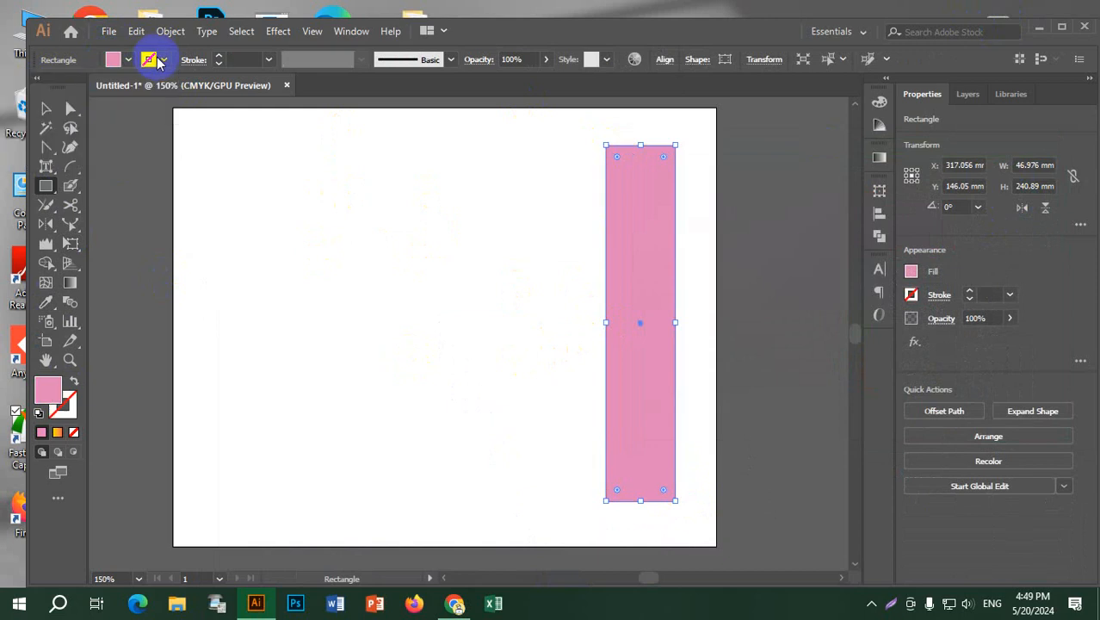
{"action": "left_click", "coordinate": [149, 57]}
{"action": "key", "text": "alt+Tab"}
{"action": "key", "text": "alt+Tab"}
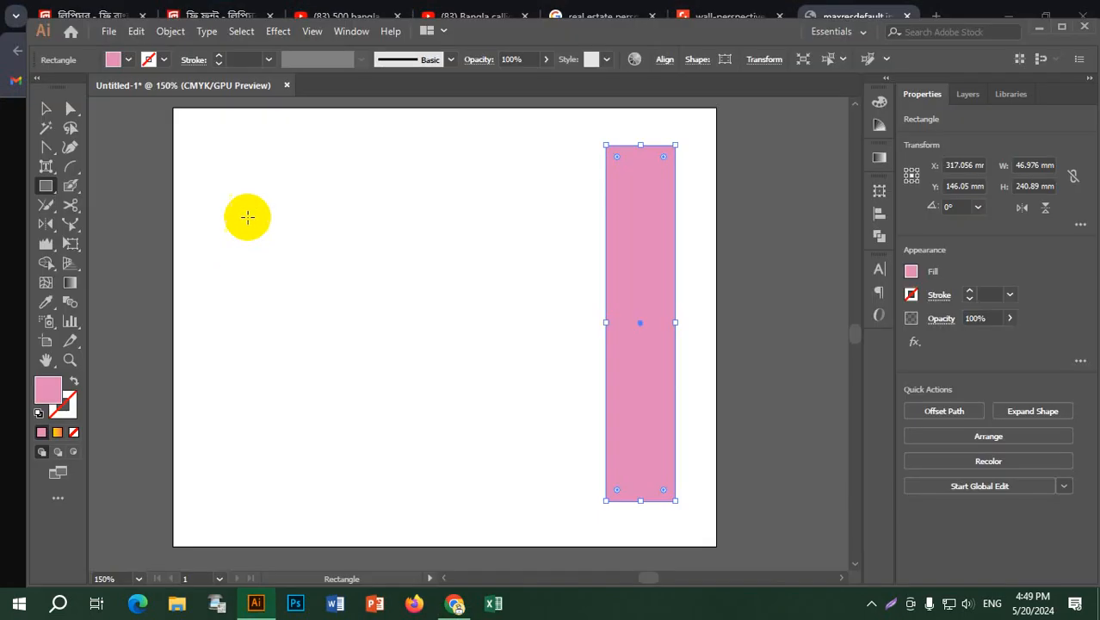
Step: Draw a square window about 28 mm wide near the pink rectangle's upper end and fill it white
{"action": "left_click_drag", "start_coordinate": [620, 171], "coordinate": [661, 211]}
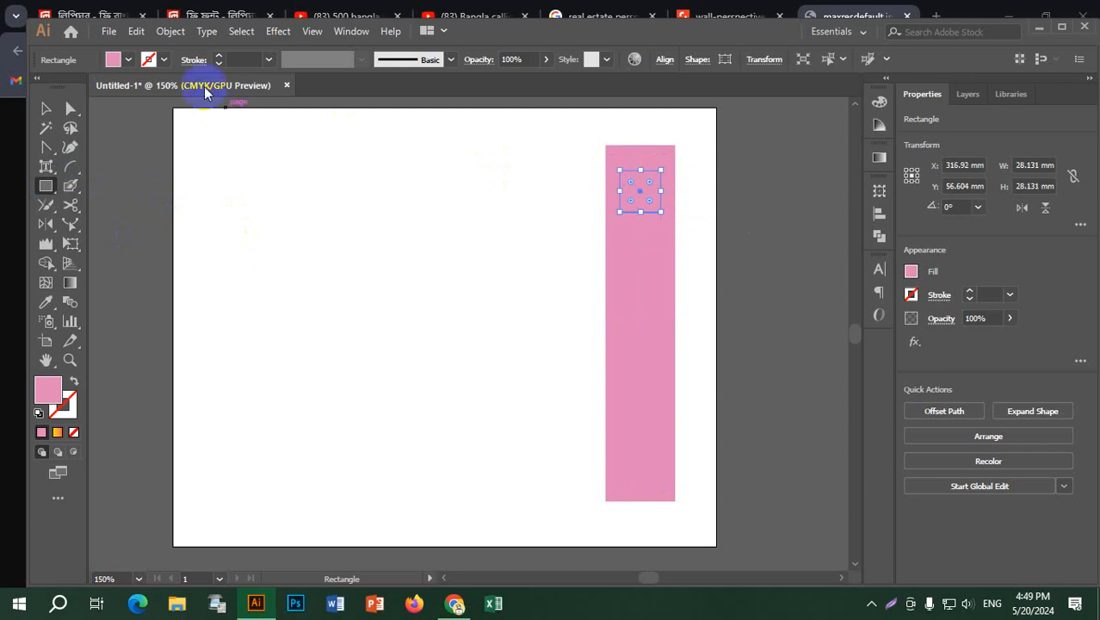
{"action": "left_click", "coordinate": [114, 59]}
{"action": "left_click", "coordinate": [35, 88]}
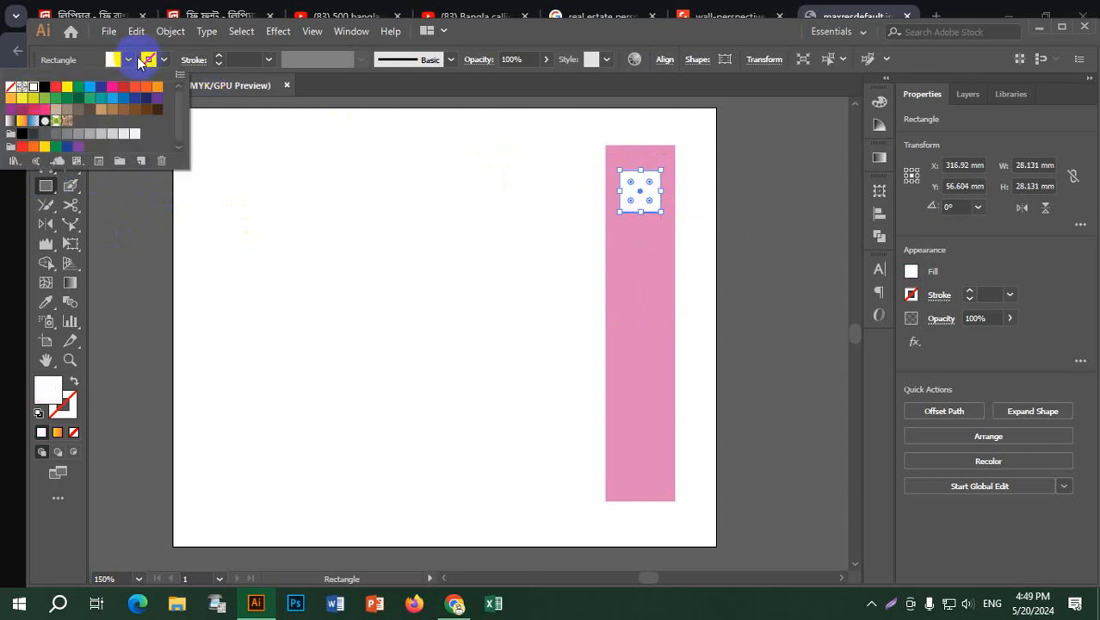
{"action": "left_click", "coordinate": [130, 61]}
{"action": "left_click", "coordinate": [129, 61]}
{"action": "left_click", "coordinate": [46, 108]}
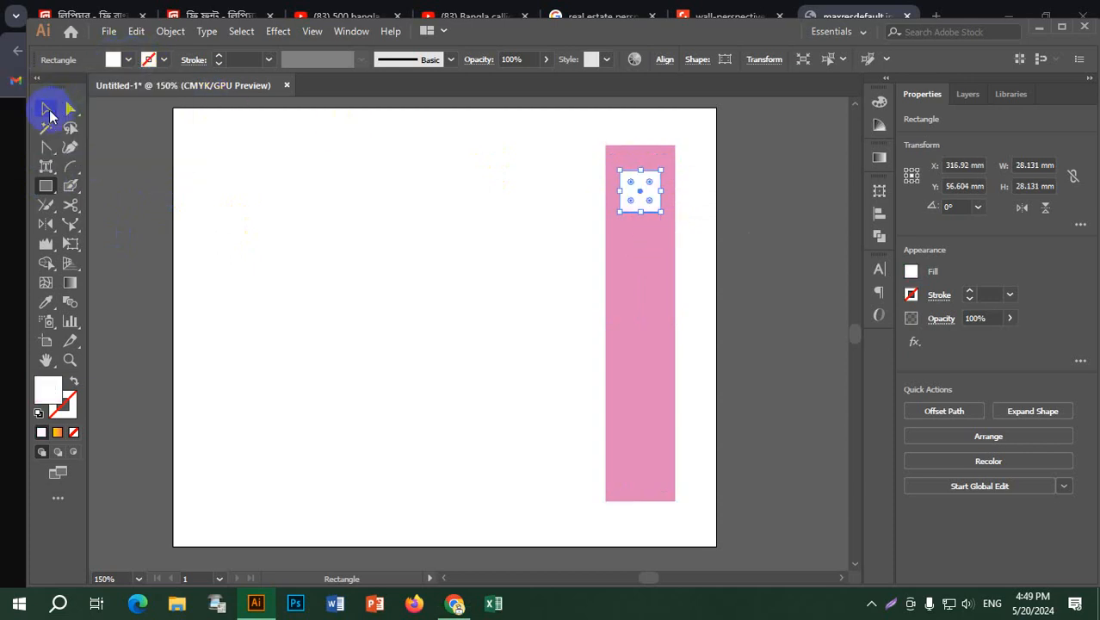
{"action": "left_click", "coordinate": [336, 233]}
Step: Duplicate the white window down the pink rectangle at even spacing, deleting the lowest copy to leave four windows
{"action": "left_click", "coordinate": [641, 211]}
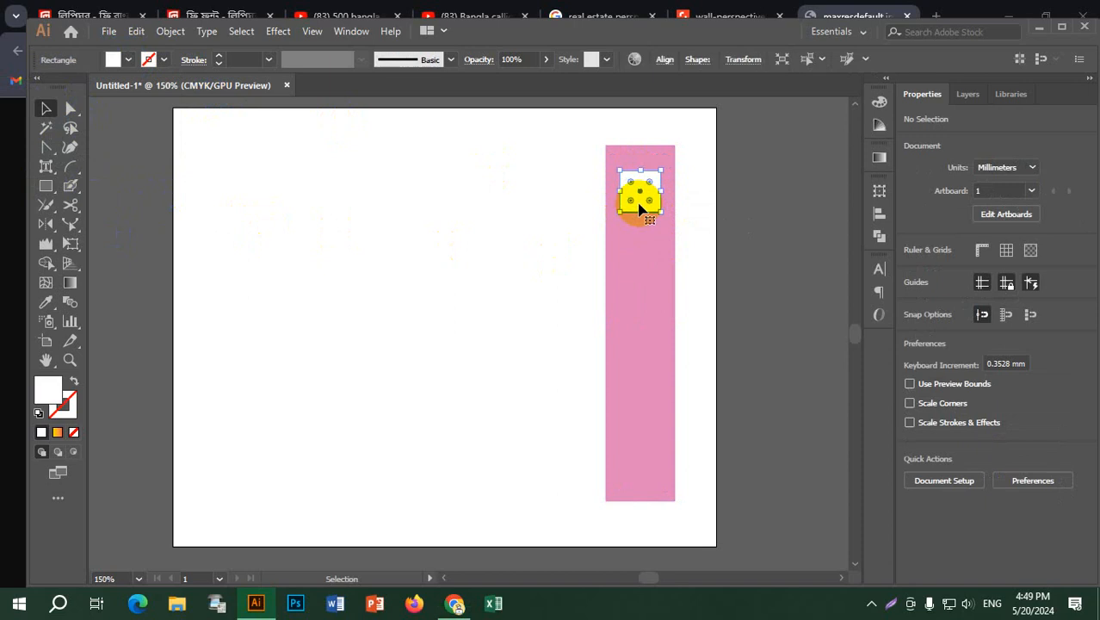
{"action": "left_click_drag", "start_coordinate": [640, 209], "coordinate": [643, 277]}
{"action": "key", "text": "ctrl+d"}
{"action": "key", "text": "ctrl+d"}
{"action": "key", "text": "ctrl+d"}
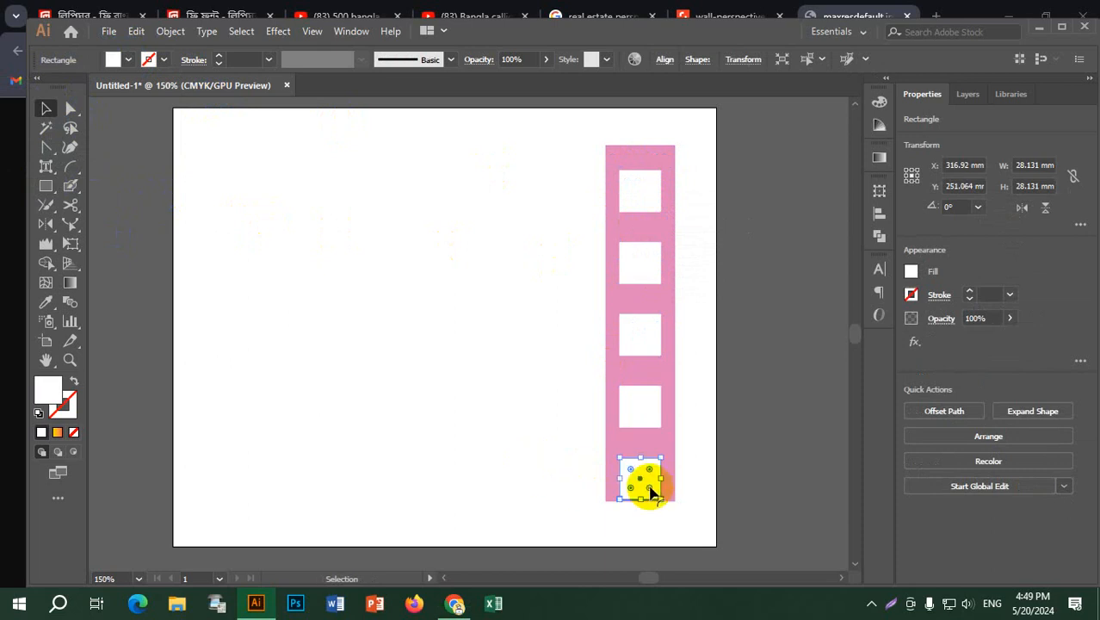
{"action": "left_click", "coordinate": [651, 491]}
{"action": "key", "text": "Delete"}
Step: Select all four white windows and move them together, centred horizontally, close to the pink rectangle's upper edge
{"action": "left_click", "coordinate": [641, 210]}
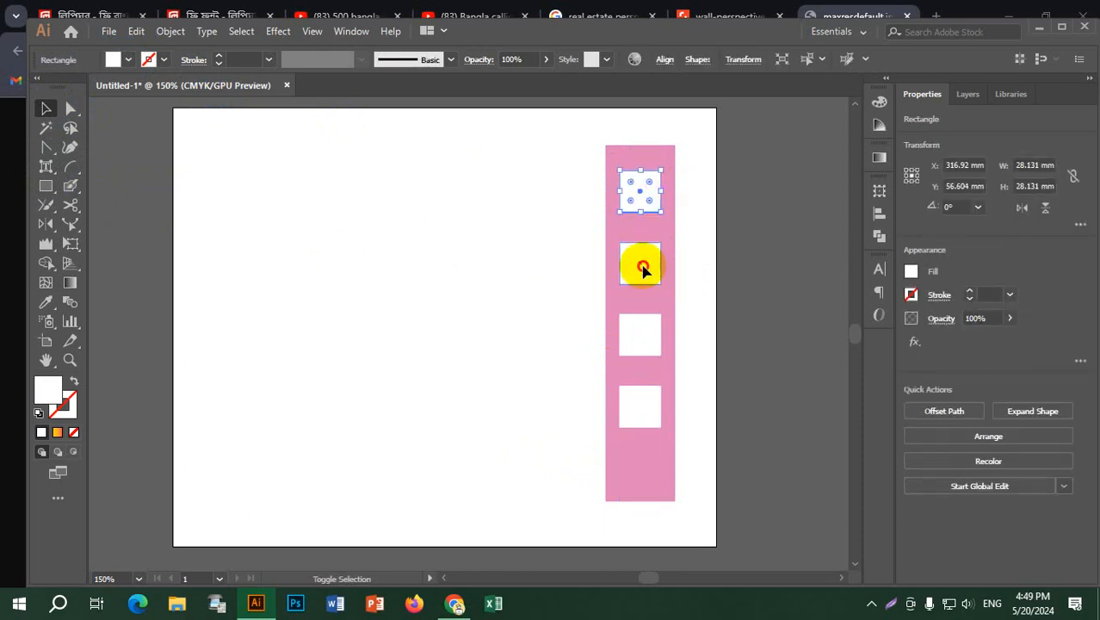
{"action": "left_click", "coordinate": [643, 269], "text": "shift"}
{"action": "left_click", "coordinate": [649, 337], "text": "shift"}
{"action": "left_click", "coordinate": [642, 406], "text": "shift"}
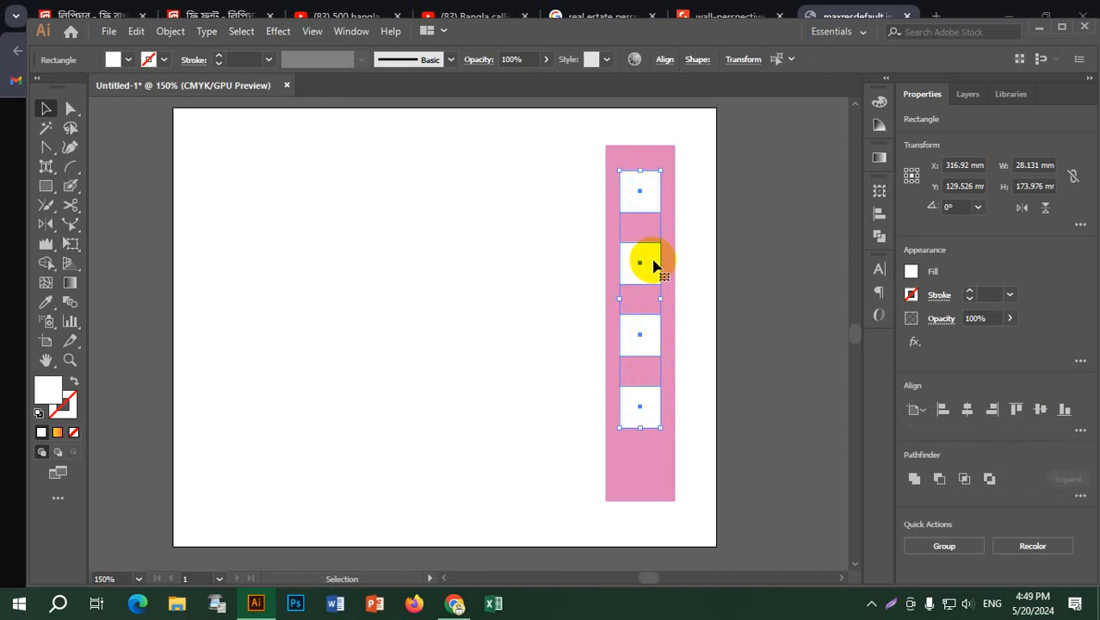
{"action": "left_click_drag", "start_coordinate": [654, 262], "coordinate": [655, 290]}
{"action": "left_click_drag", "start_coordinate": [656, 294], "coordinate": [656, 294]}
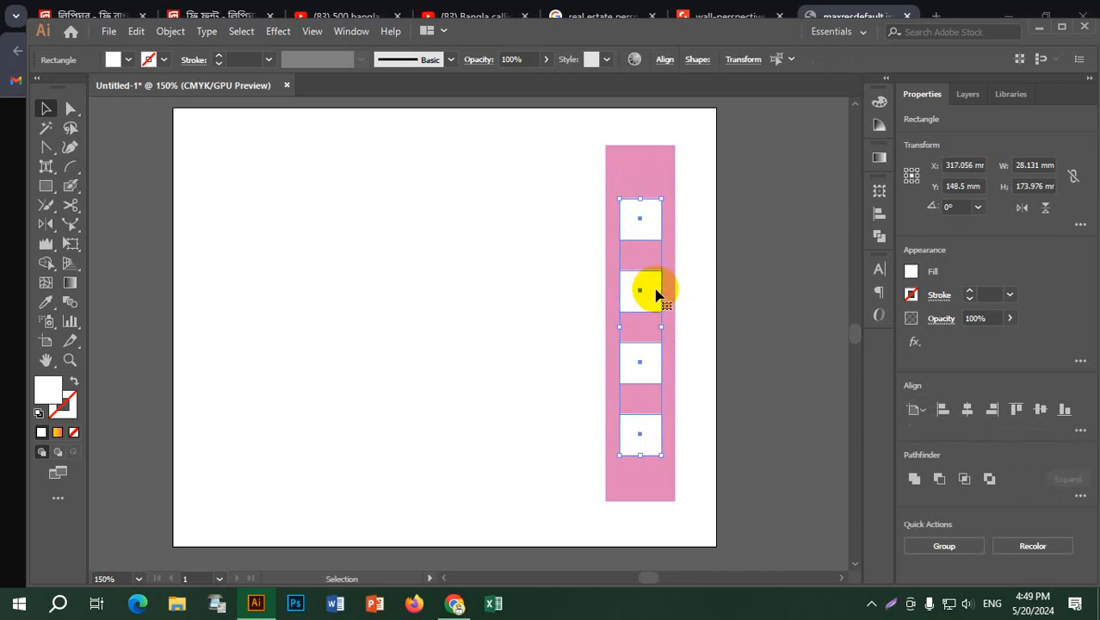
{"action": "left_click_drag", "start_coordinate": [656, 293], "coordinate": [656, 251]}
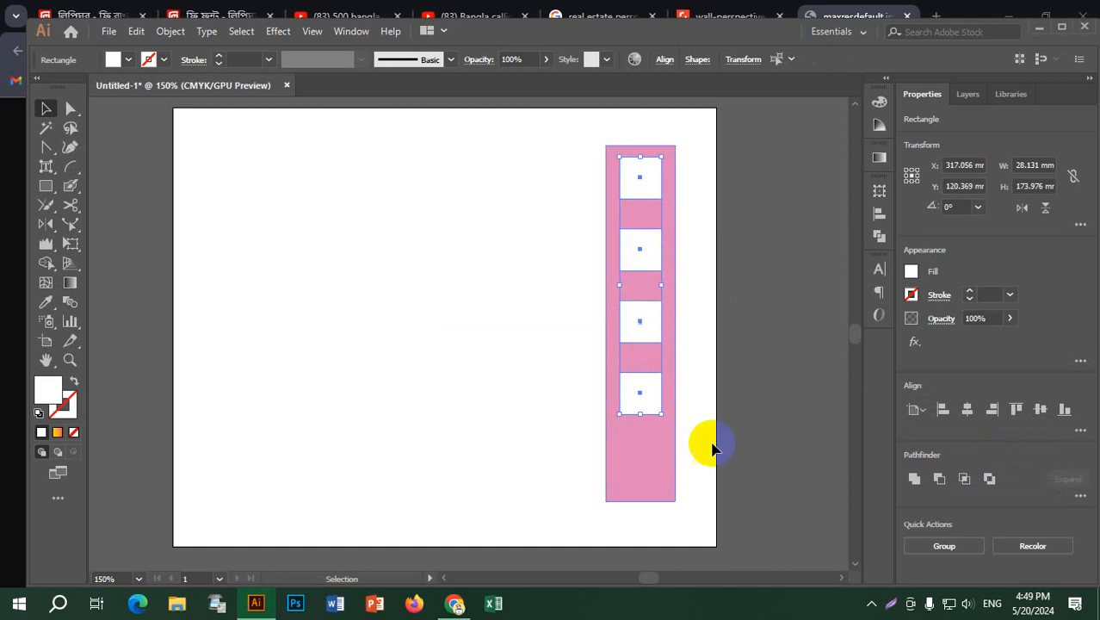
Step: Copy the lowest white window straight down to add a fifth window near the pink rectangle's lower end
{"action": "left_click", "coordinate": [754, 422]}
{"action": "left_click", "coordinate": [639, 398]}
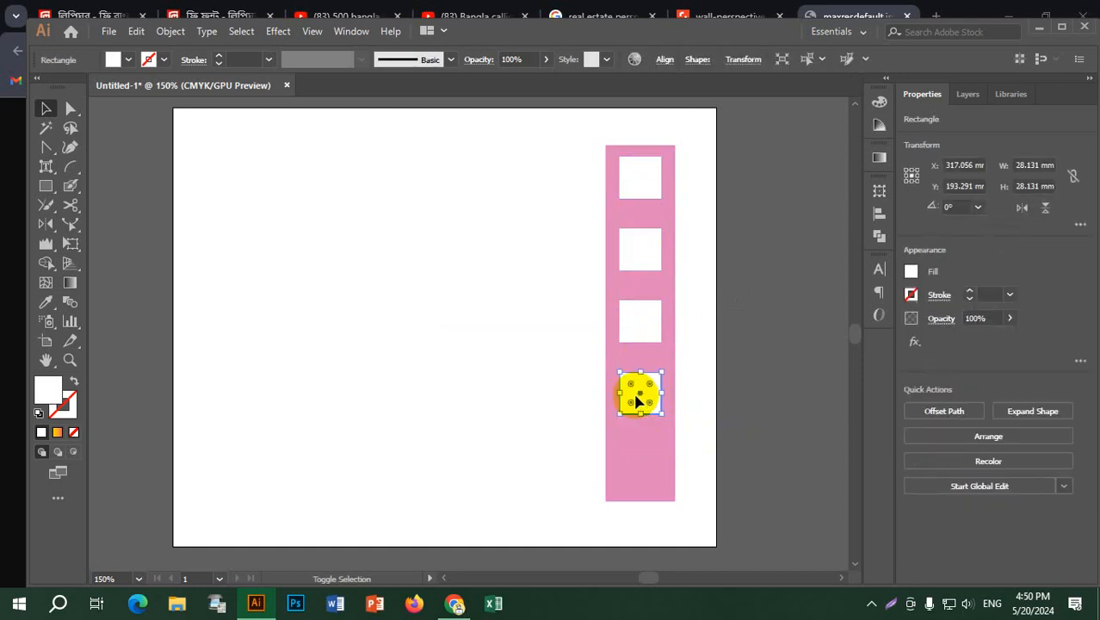
{"action": "left_click_drag", "start_coordinate": [638, 398], "coordinate": [641, 470]}
{"action": "left_click", "coordinate": [411, 254]}
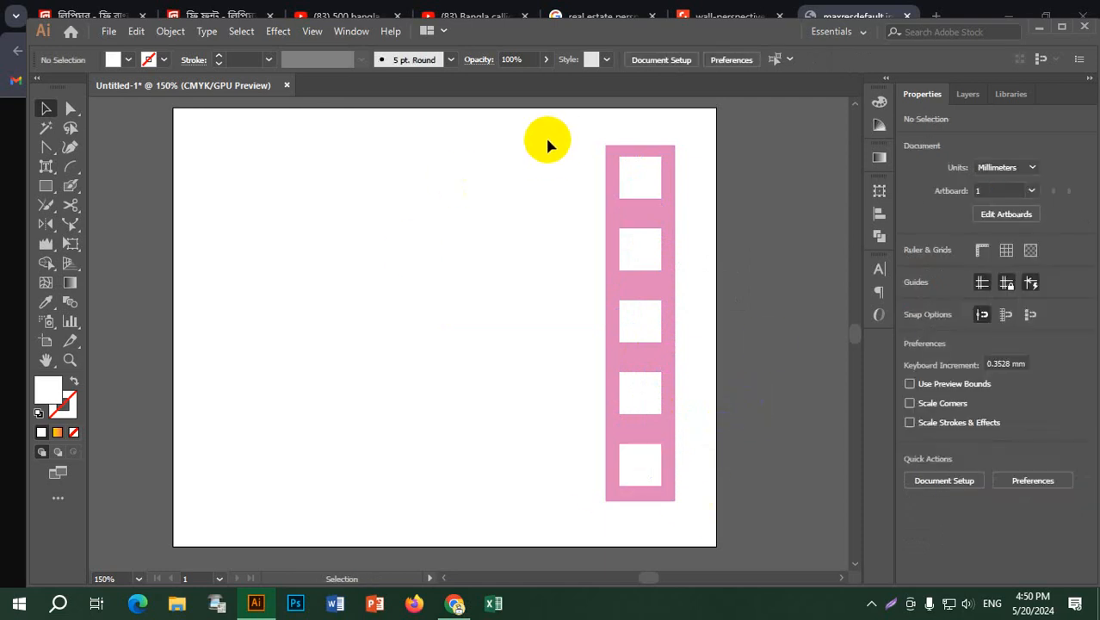
Step: Group the pink rectangle with its five white windows and duplicate the group beside it, leaving a narrow gap
{"action": "left_click_drag", "start_coordinate": [548, 142], "coordinate": [664, 512]}
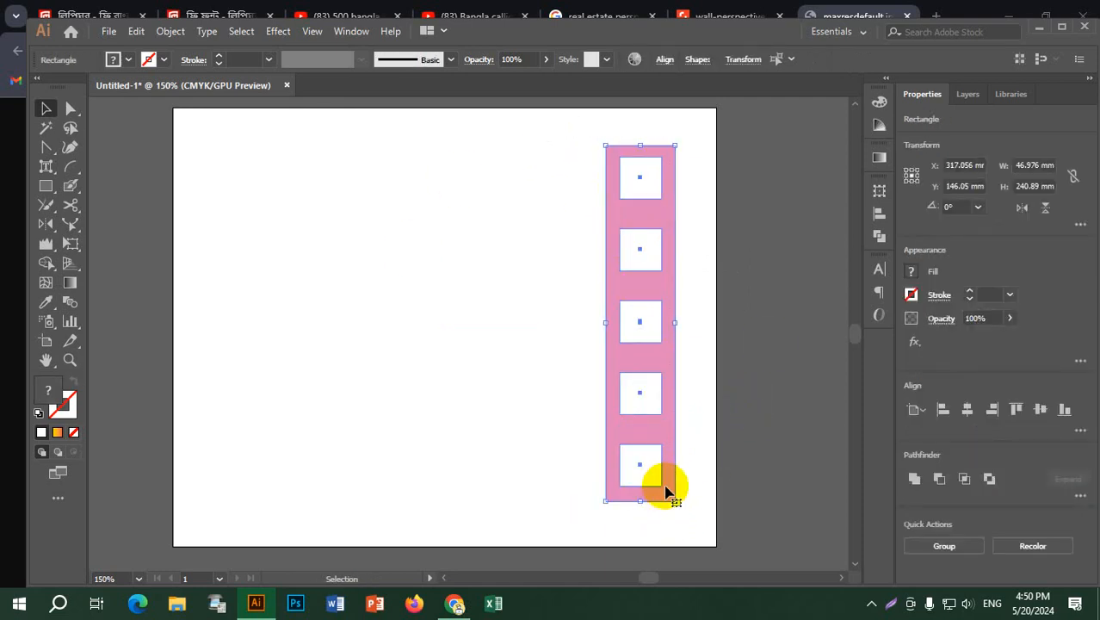
{"action": "key", "text": "ctrl+g"}
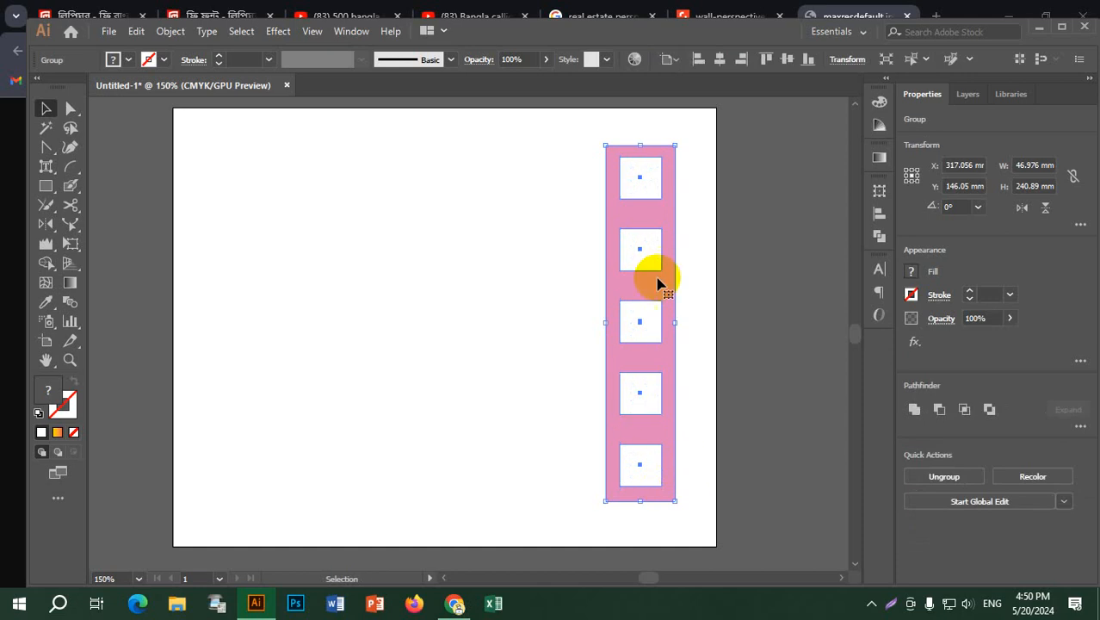
{"action": "left_click_drag", "start_coordinate": [659, 295], "coordinate": [742, 302]}
{"action": "left_click", "coordinate": [812, 278]}
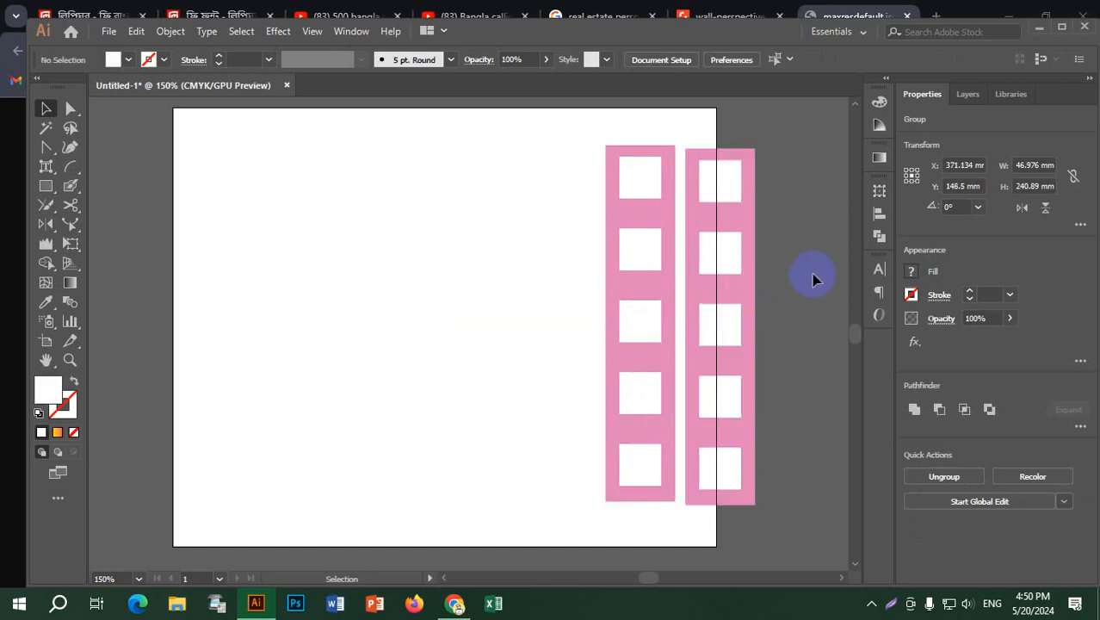
Step: Align the two window columns side by side and move them together off the artboard to its right
{"action": "left_click_drag", "start_coordinate": [737, 234], "coordinate": [803, 216]}
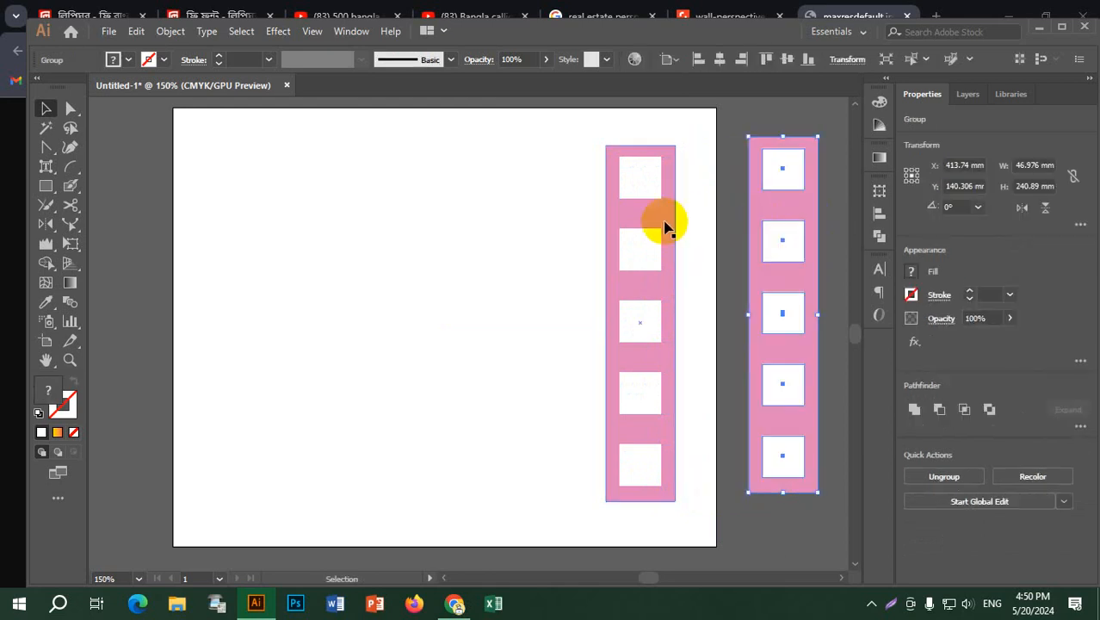
{"action": "left_click_drag", "start_coordinate": [666, 224], "coordinate": [725, 222]}
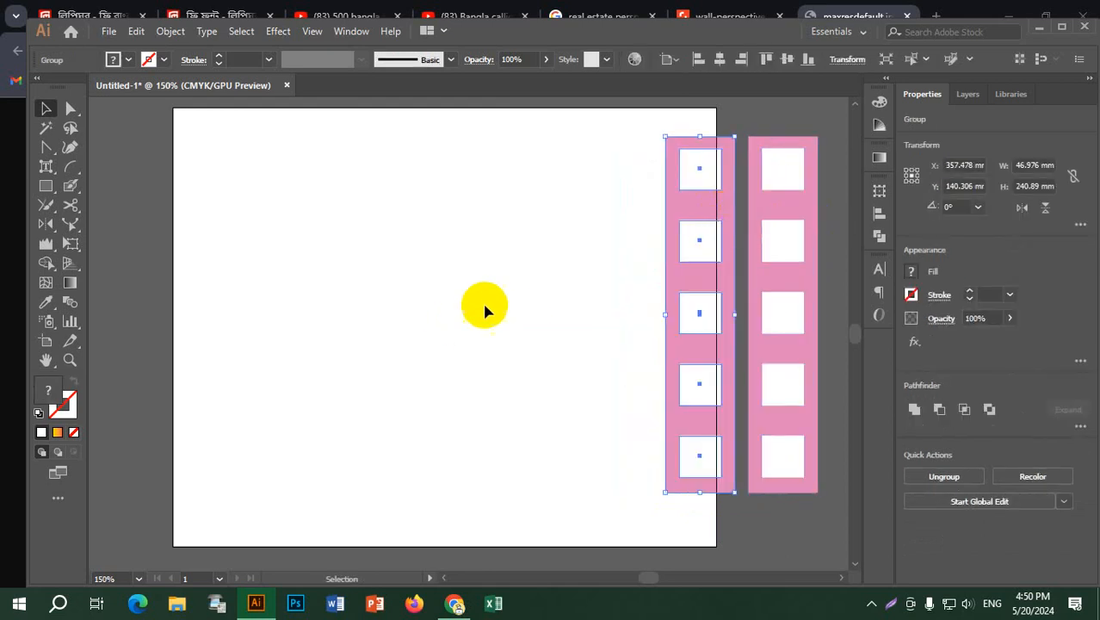
{"action": "scroll", "coordinate": [571, 332], "scroll_direction": "down", "scroll_amount": 2}
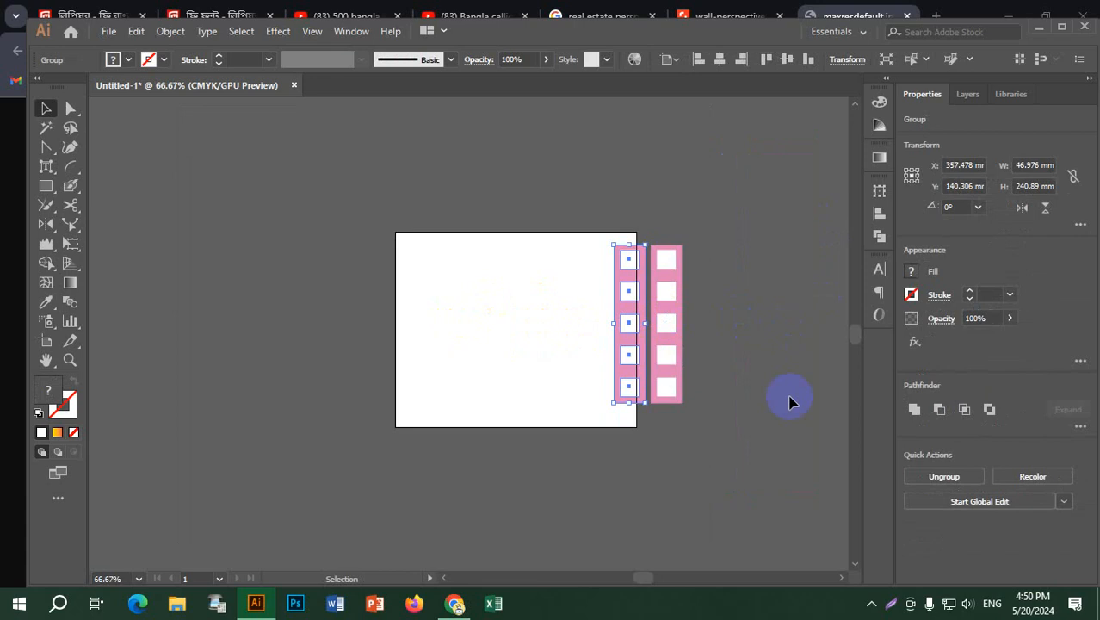
{"action": "left_click_drag", "start_coordinate": [788, 401], "coordinate": [609, 250]}
{"action": "left_click_drag", "start_coordinate": [645, 295], "coordinate": [732, 284]}
{"action": "left_click", "coordinate": [747, 449]}
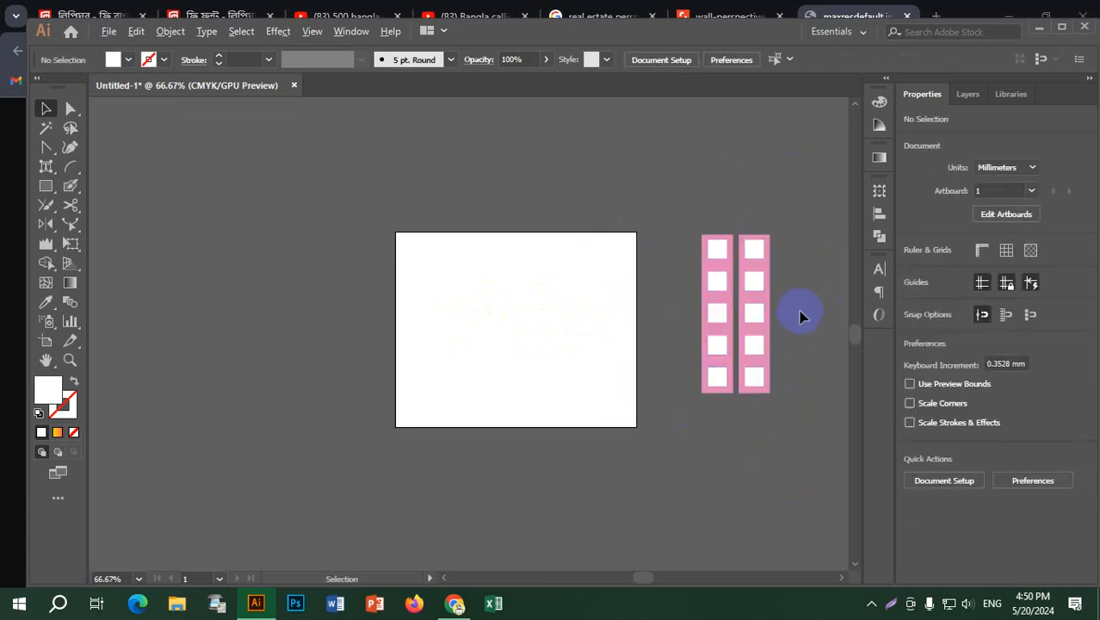
Step: Duplicate the rightmost window column to its right and ungroup the copy
{"action": "scroll", "coordinate": [799, 316], "scroll_direction": "up", "scroll_amount": 2}
{"action": "left_click_drag", "start_coordinate": [728, 301], "coordinate": [818, 300]}
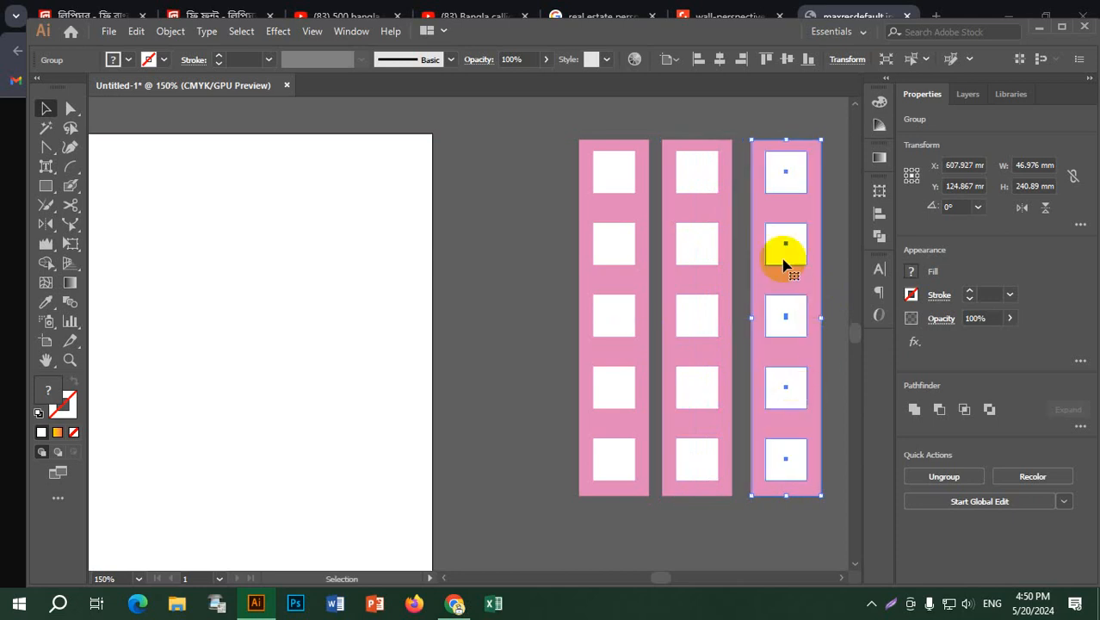
{"action": "right_click", "coordinate": [789, 232]}
{"action": "left_click", "coordinate": [839, 373]}
{"action": "left_click", "coordinate": [754, 551]}
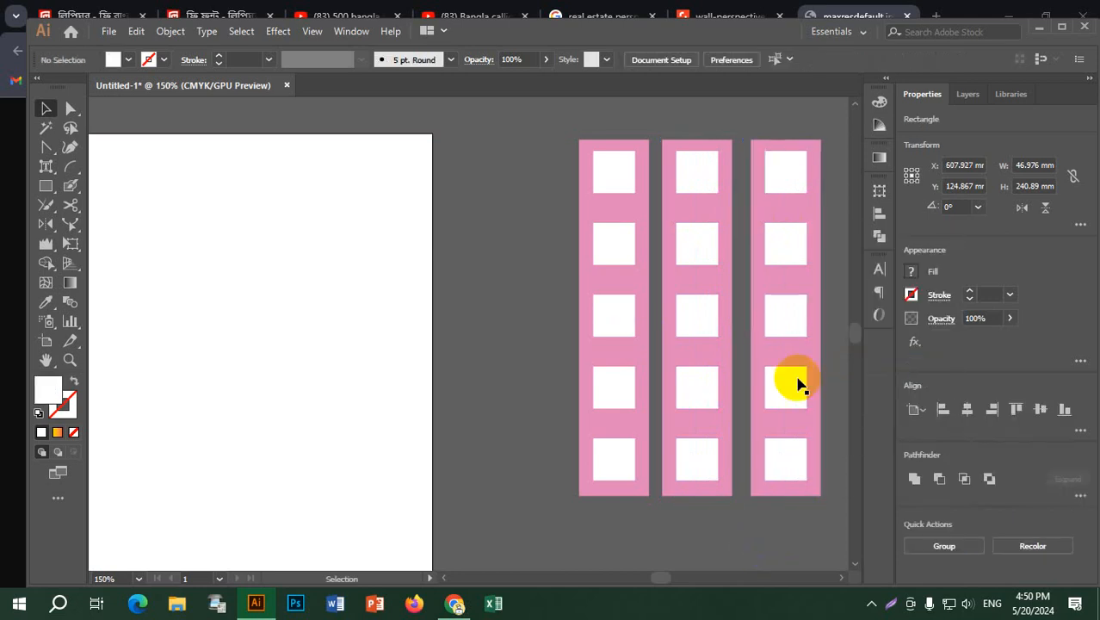
Step: Delete all five white windows from the ungrouped third column, keeping its pink rectangle
{"action": "left_click", "coordinate": [786, 314], "text": "shift"}
{"action": "left_click", "coordinate": [786, 245], "text": "shift"}
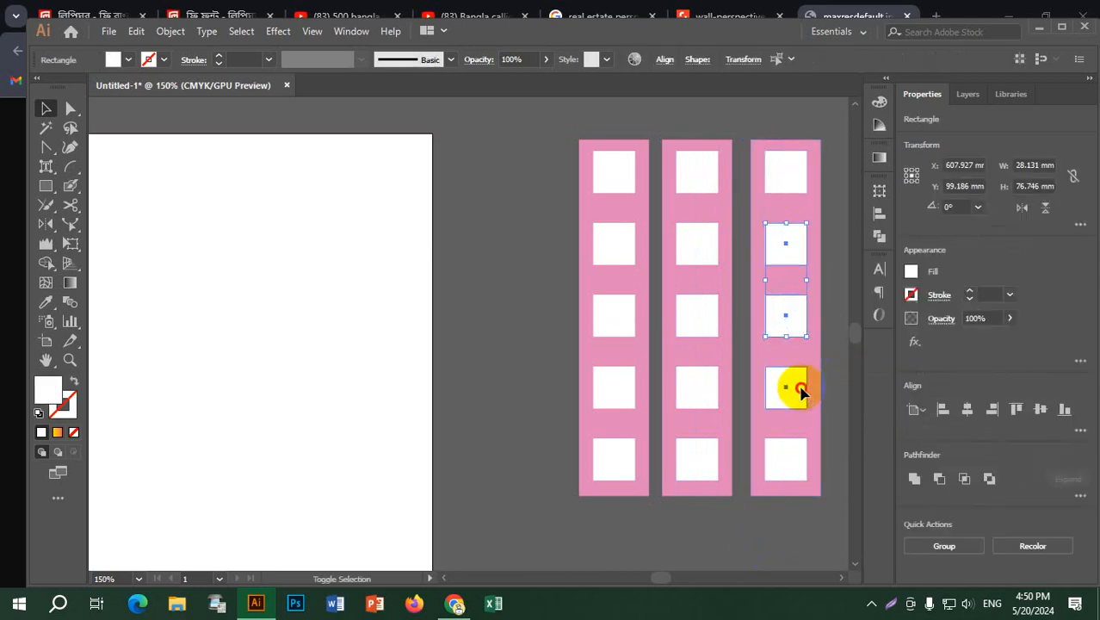
{"action": "left_click", "coordinate": [800, 391], "text": "shift"}
{"action": "left_click", "coordinate": [792, 468], "text": "shift"}
{"action": "key", "text": "Delete"}
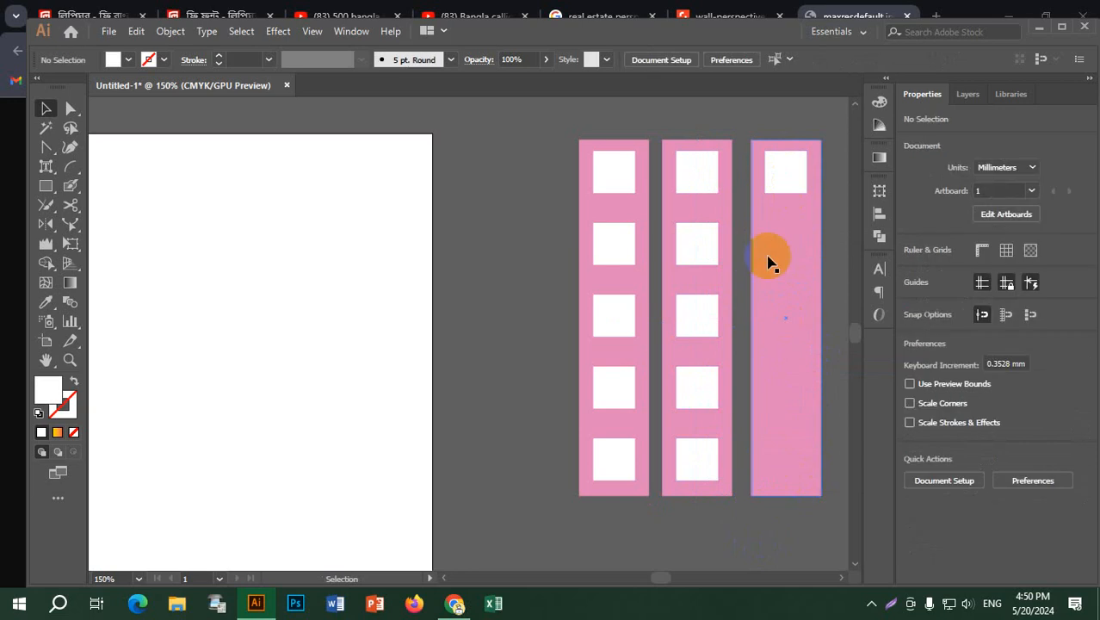
{"action": "left_click", "coordinate": [781, 183]}
{"action": "key", "text": "Delete"}
Step: Shorten the windowless pink rectangle from its upper edge to about 145 mm high
{"action": "left_click", "coordinate": [761, 148]}
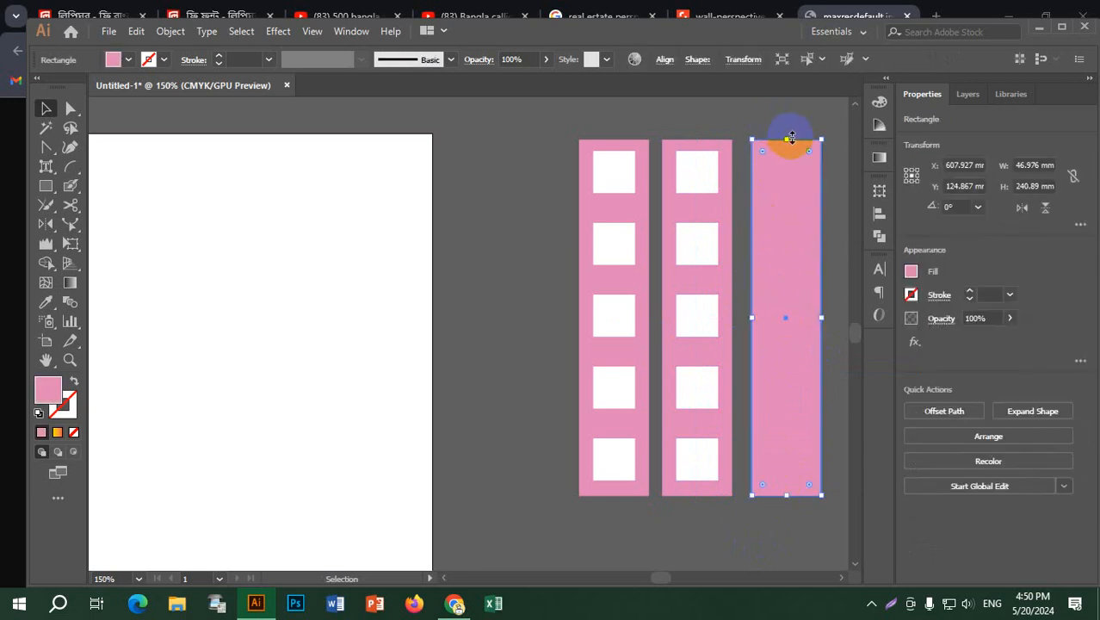
{"action": "left_click_drag", "start_coordinate": [790, 139], "coordinate": [799, 281]}
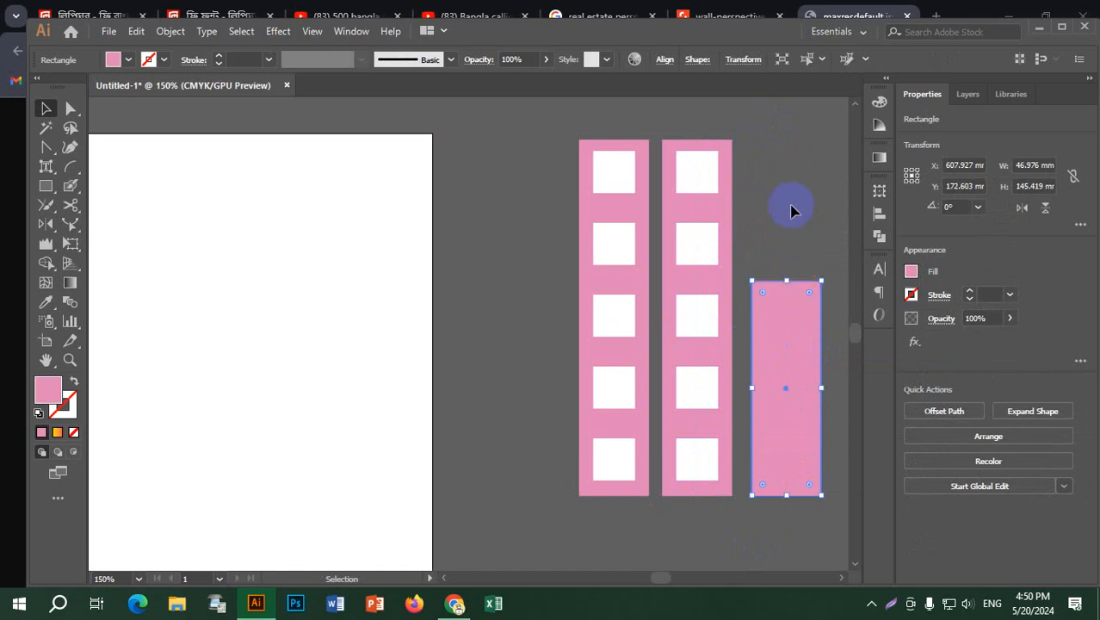
{"action": "left_click", "coordinate": [552, 193]}
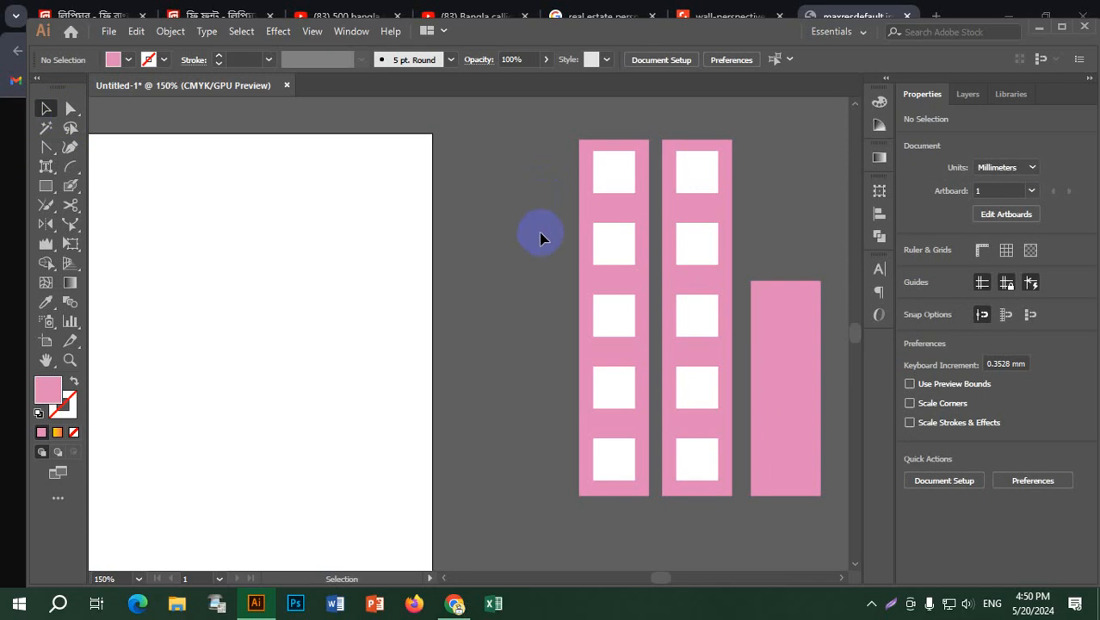
{"action": "left_click_drag", "start_coordinate": [516, 251], "coordinate": [500, 223]}
{"action": "left_click", "coordinate": [702, 265]}
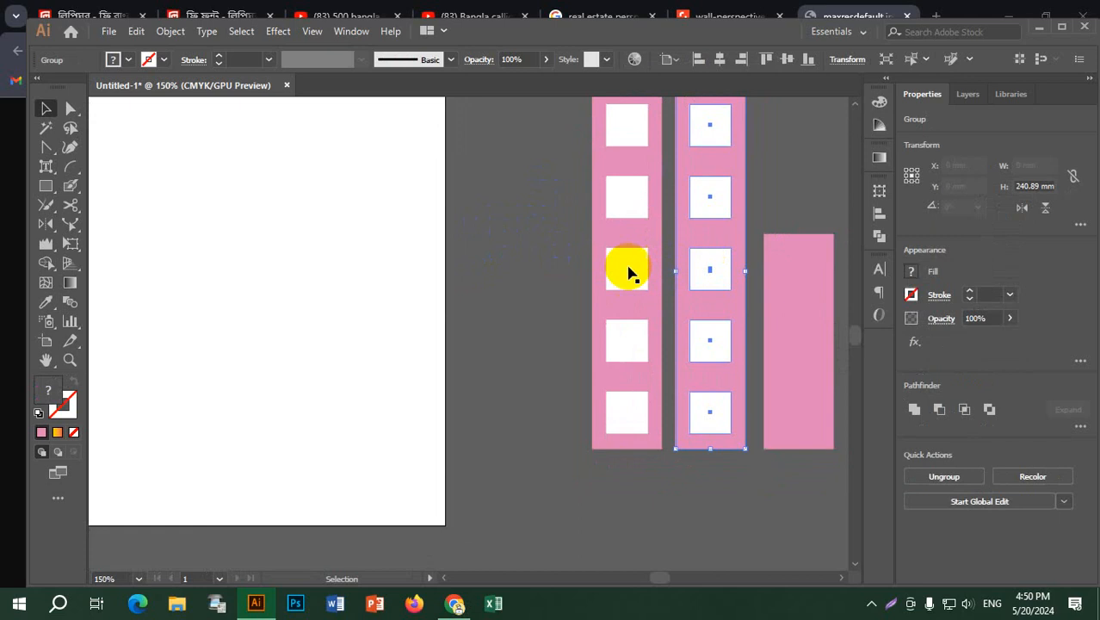
{"action": "left_click", "coordinate": [631, 270]}
{"action": "left_click", "coordinate": [537, 275]}
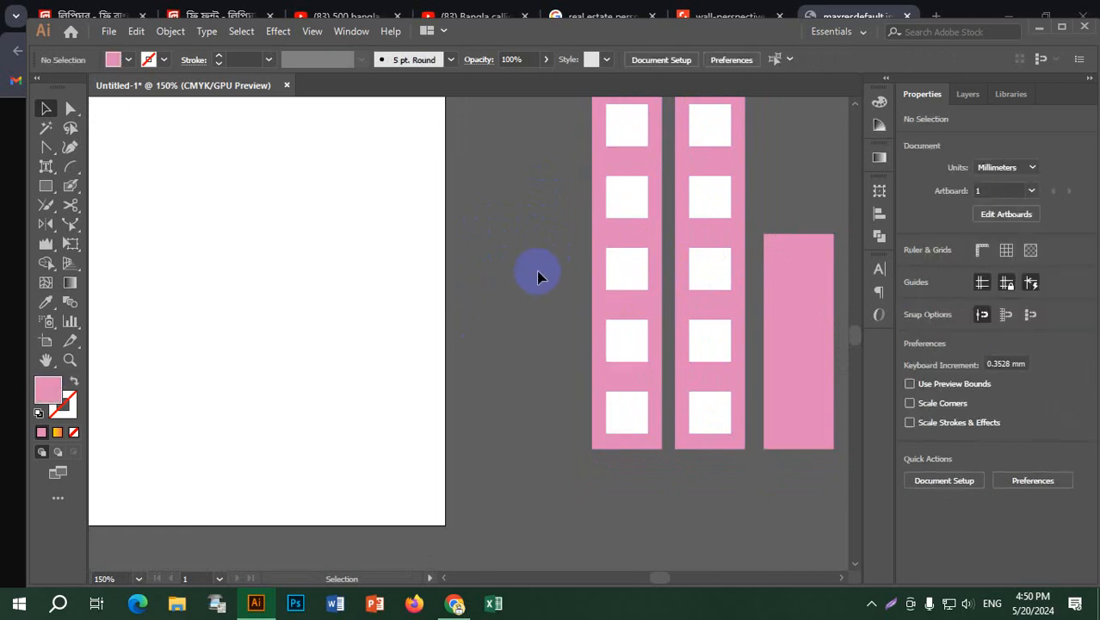
Step: Display the two-point perspective grid on the artboard with the Perspective Grid tool
{"action": "scroll", "coordinate": [551, 413], "scroll_direction": "down", "scroll_amount": 2}
{"action": "scroll", "coordinate": [568, 414], "scroll_direction": "up", "scroll_amount": 1}
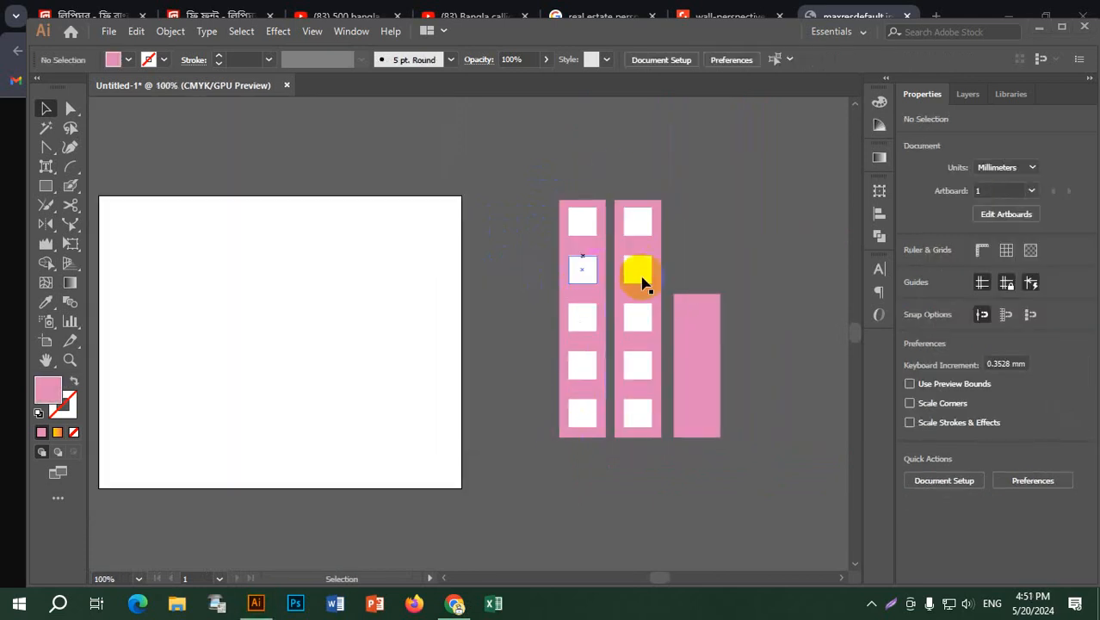
{"action": "key", "text": "space"}
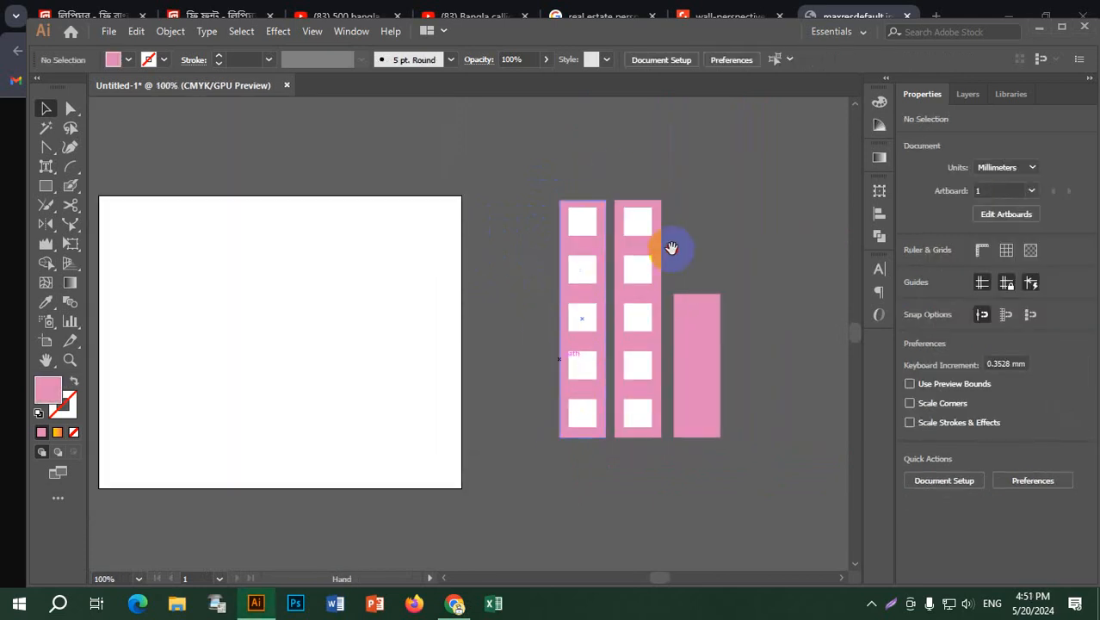
{"action": "left_click_drag", "start_coordinate": [450, 290], "coordinate": [538, 255]}
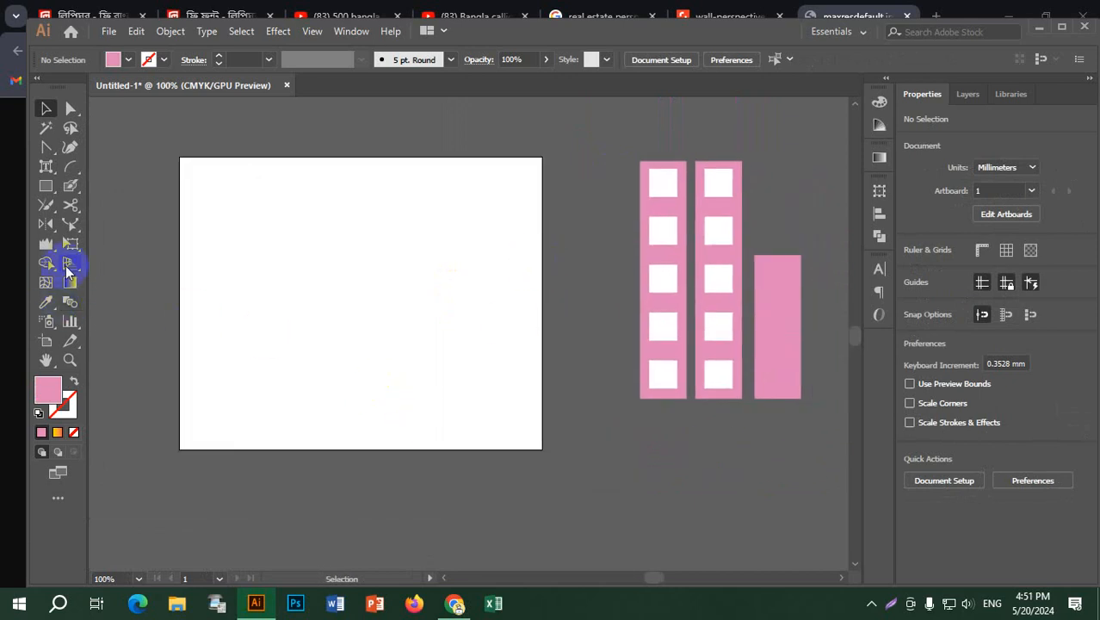
{"action": "left_click", "coordinate": [76, 264]}
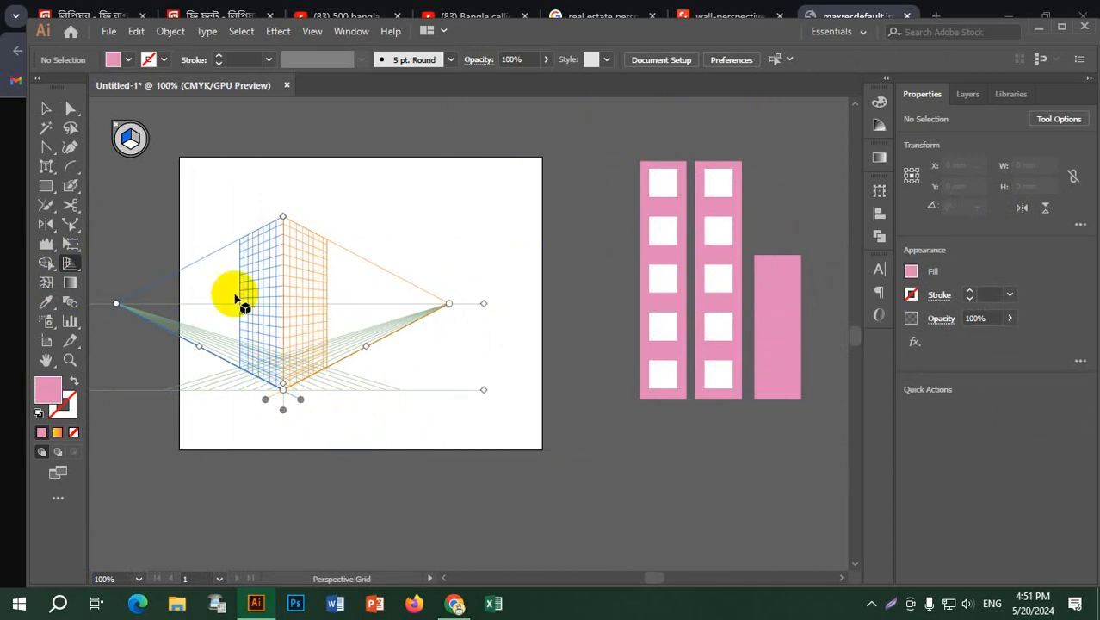
{"action": "left_click", "coordinate": [126, 135]}
{"action": "key", "text": "shift+p"}
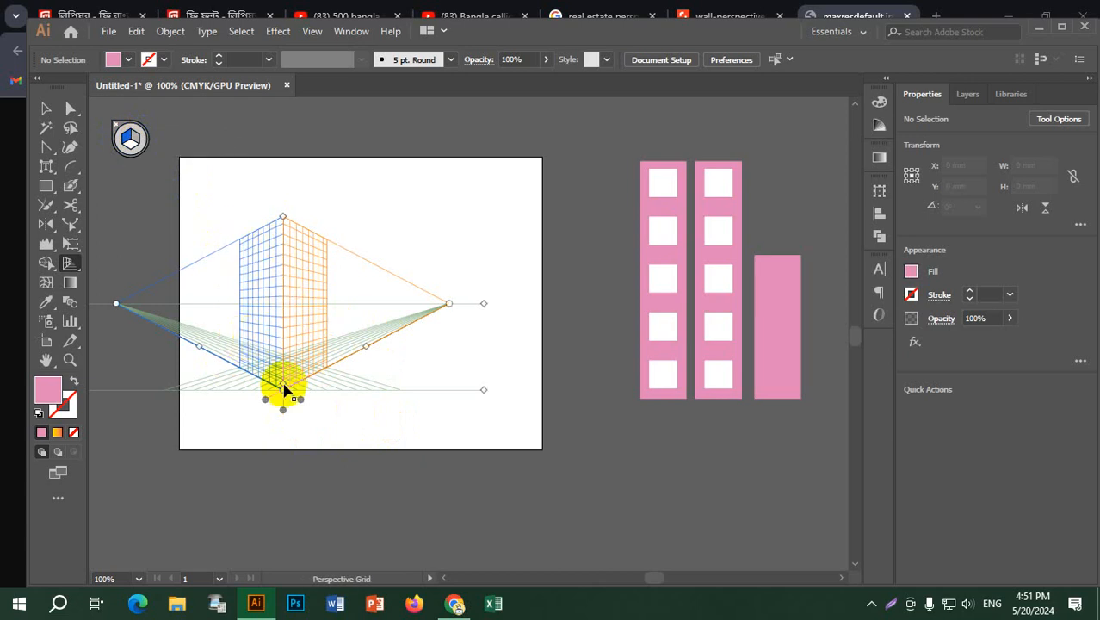
Step: Raise the perspective grid's horizontal plane until its base lies on the horizon line
{"action": "scroll", "coordinate": [301, 344], "scroll_direction": "up", "scroll_amount": 3}
{"action": "scroll", "coordinate": [315, 315], "scroll_direction": "down", "scroll_amount": 2}
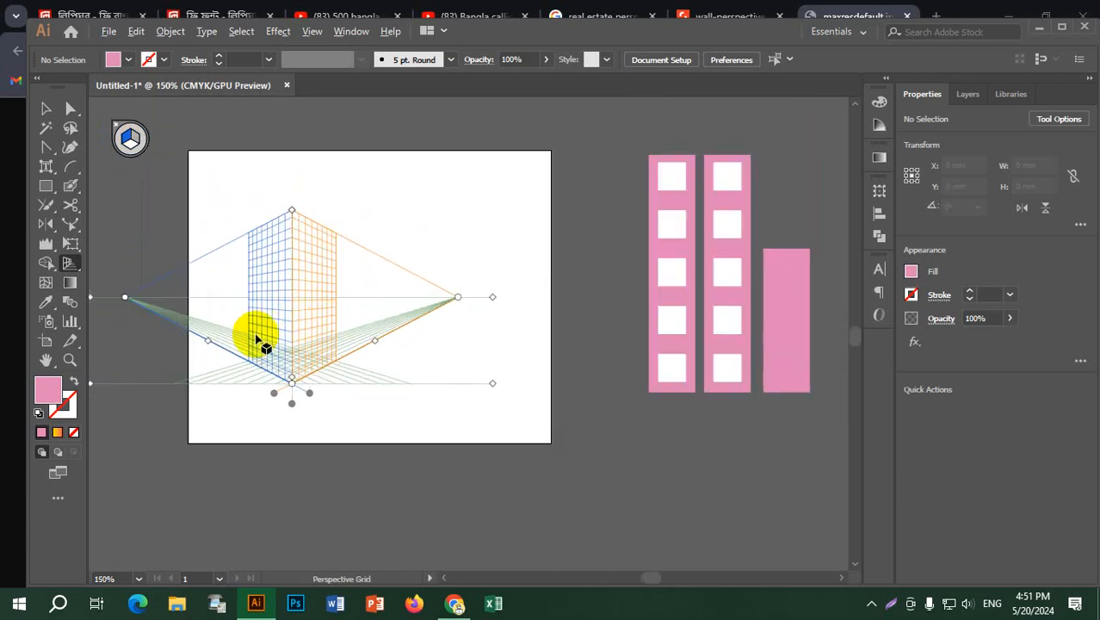
{"action": "scroll", "coordinate": [258, 336], "scroll_direction": "up", "scroll_amount": 1}
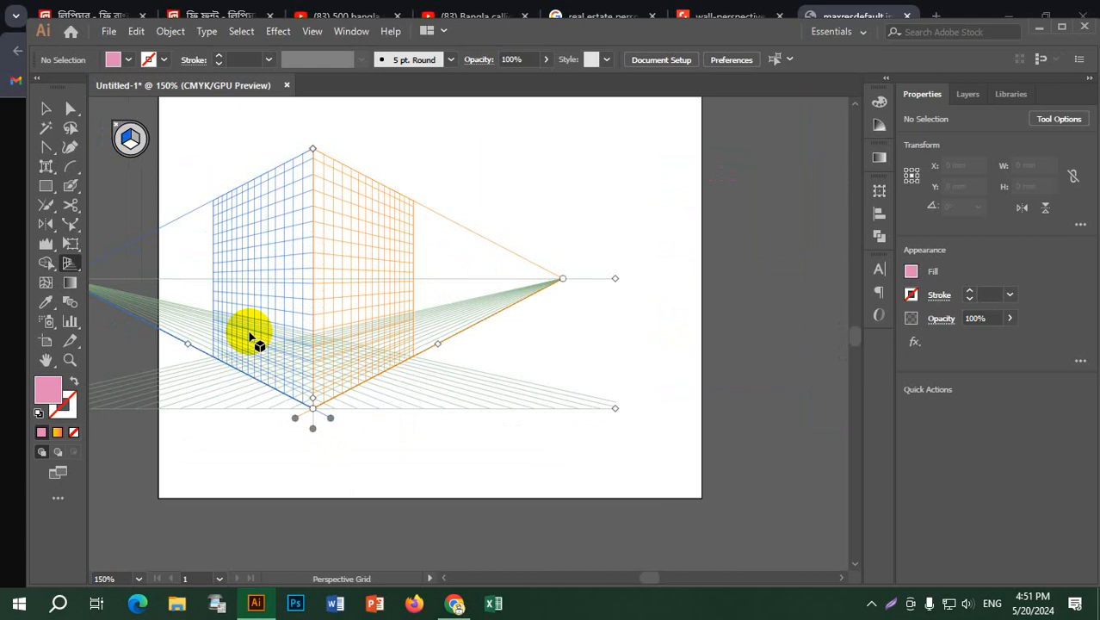
{"action": "scroll", "coordinate": [254, 331], "scroll_direction": "down", "scroll_amount": 1}
{"action": "scroll", "coordinate": [263, 327], "scroll_direction": "up", "scroll_amount": 1}
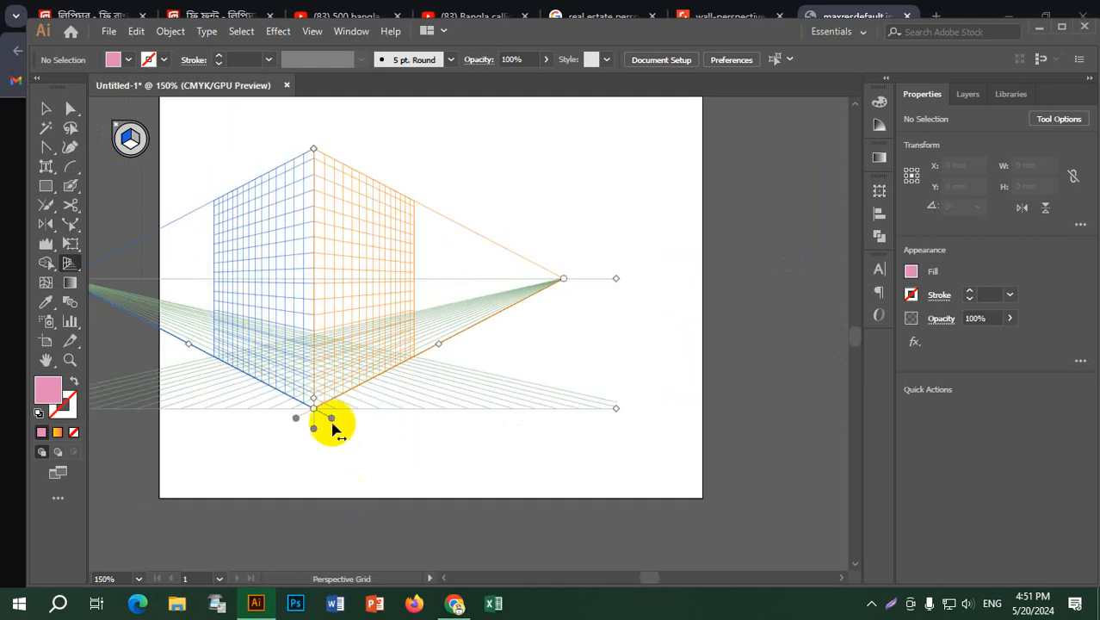
{"action": "left_click_drag", "start_coordinate": [333, 420], "coordinate": [331, 383]}
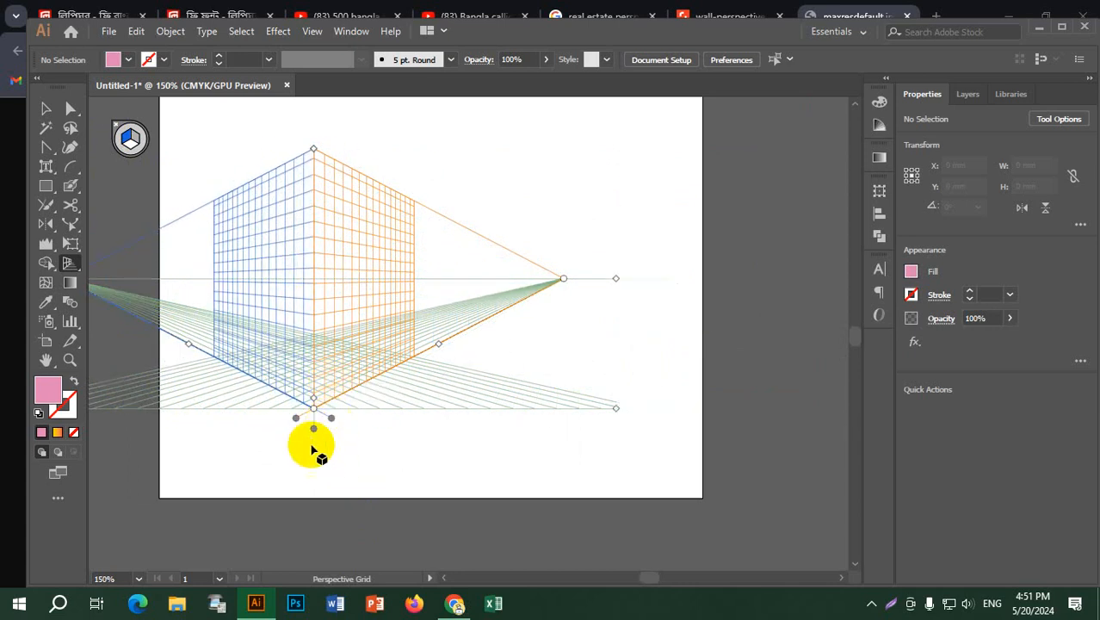
{"action": "mouse_move", "coordinate": [311, 433]}
{"action": "left_mouse_down"}
{"action": "mouse_move", "coordinate": [311, 112]}
{"action": "mouse_move", "coordinate": [310, 384]}
{"action": "mouse_move", "coordinate": [311, 326]}
{"action": "mouse_move", "coordinate": [301, 325]}
{"action": "mouse_move", "coordinate": [389, 351]}
{"action": "mouse_move", "coordinate": [655, 370]}
{"action": "mouse_move", "coordinate": [469, 369]}
{"action": "mouse_move", "coordinate": [798, 369]}
{"action": "mouse_move", "coordinate": [336, 368]}
{"action": "mouse_move", "coordinate": [291, 382]}
{"action": "left_mouse_up"}
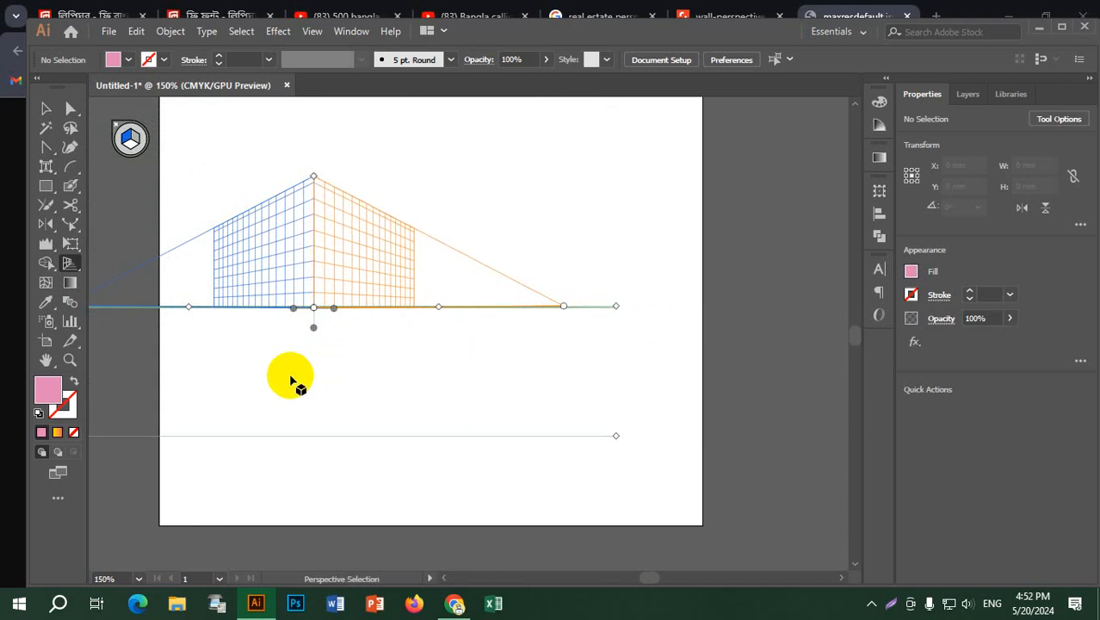
{"action": "key", "text": "shift+p"}
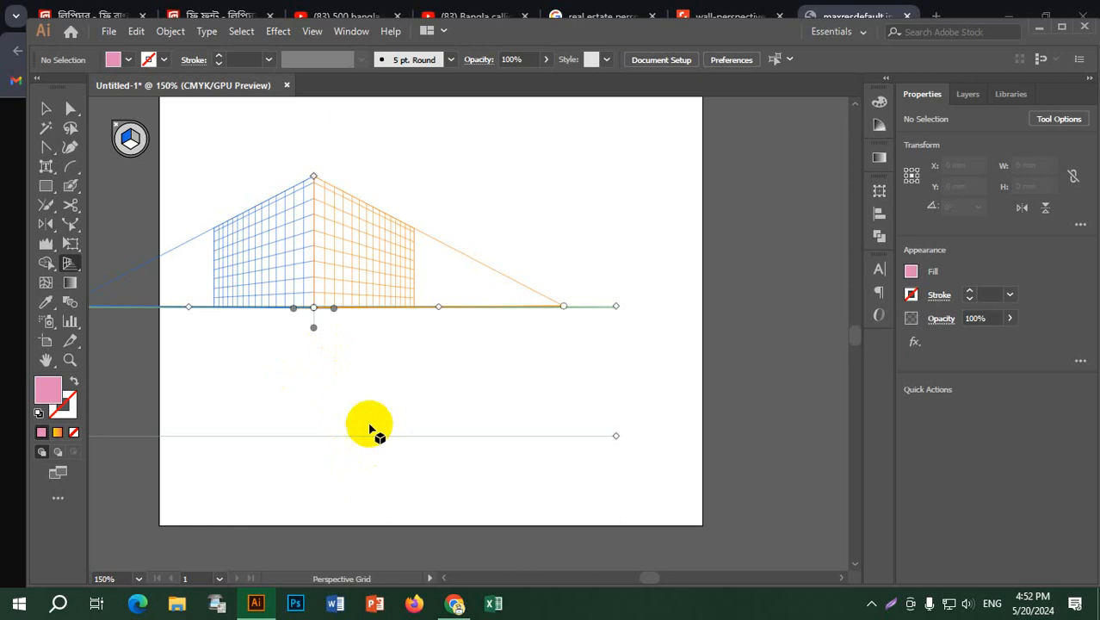
{"action": "left_click", "coordinate": [138, 140]}
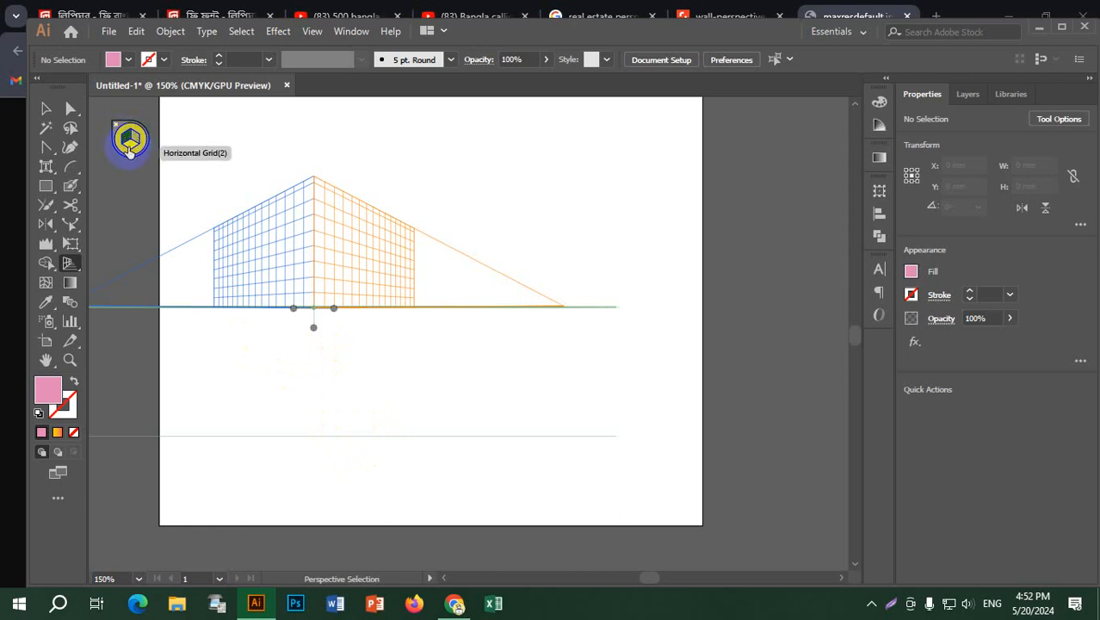
{"action": "key", "text": "shift+p"}
{"action": "left_click", "coordinate": [127, 142]}
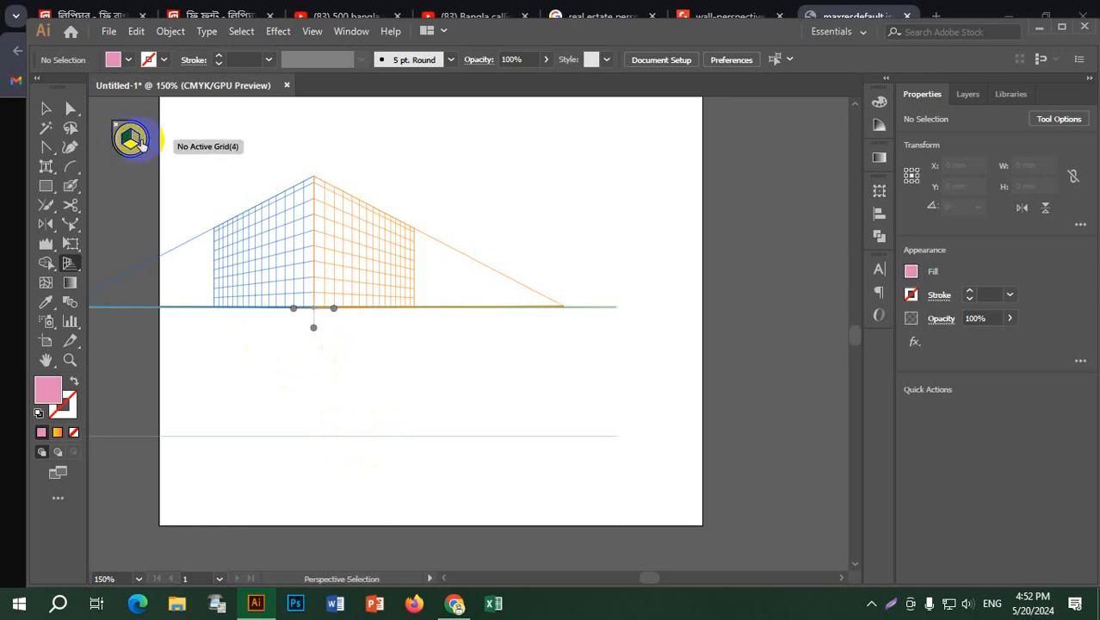
{"action": "left_click", "coordinate": [131, 150]}
{"action": "key", "text": "shift+p"}
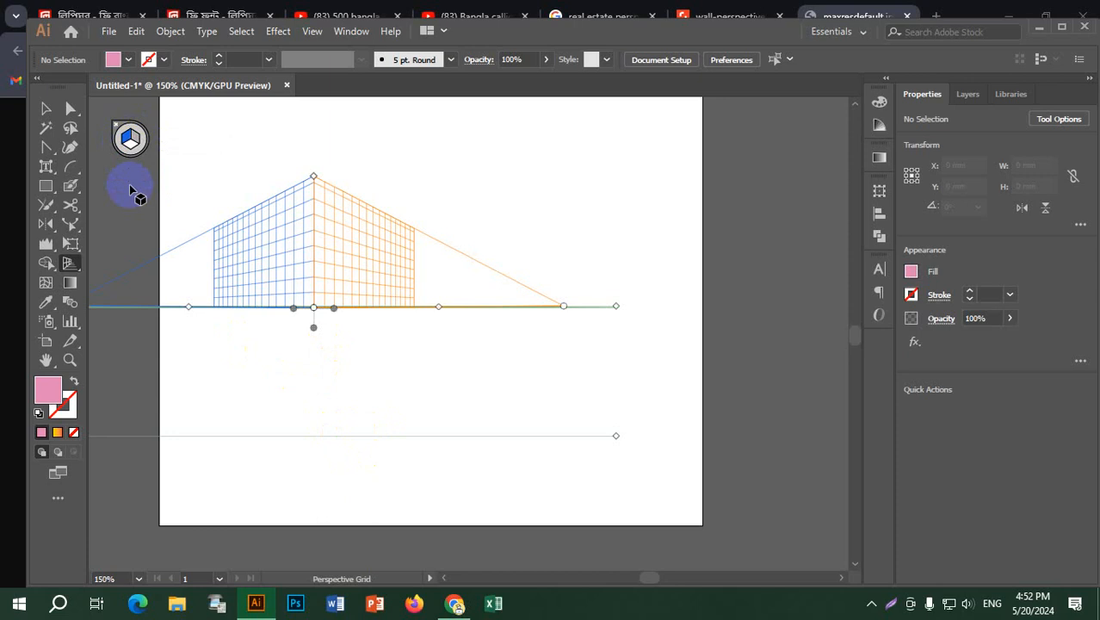
{"action": "scroll", "coordinate": [508, 293], "scroll_direction": "down", "scroll_amount": 1}
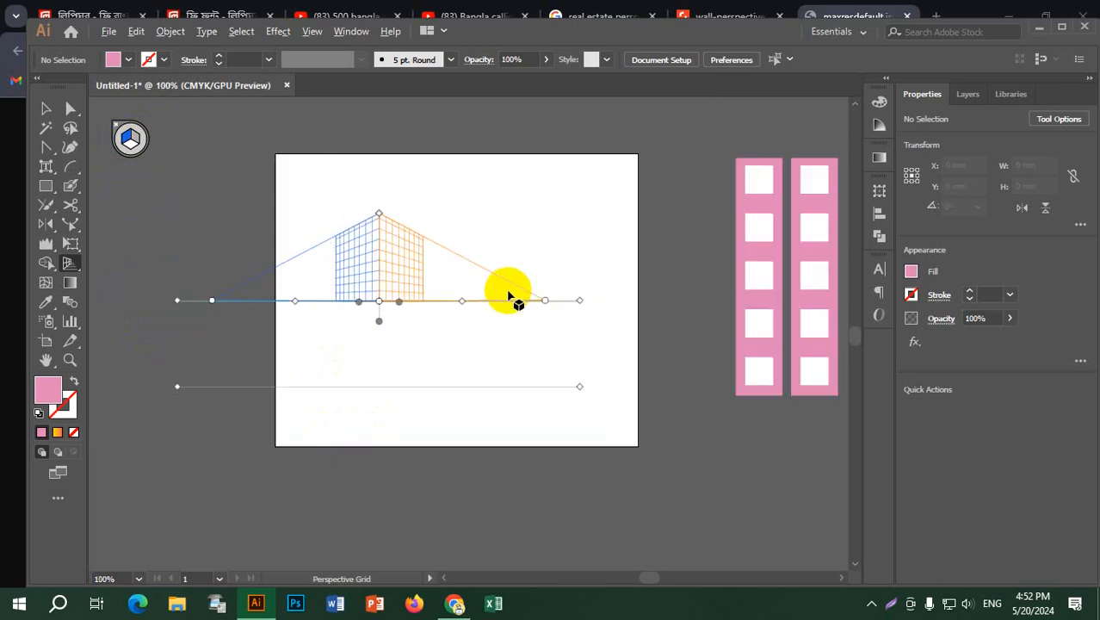
{"action": "left_click", "coordinate": [128, 143]}
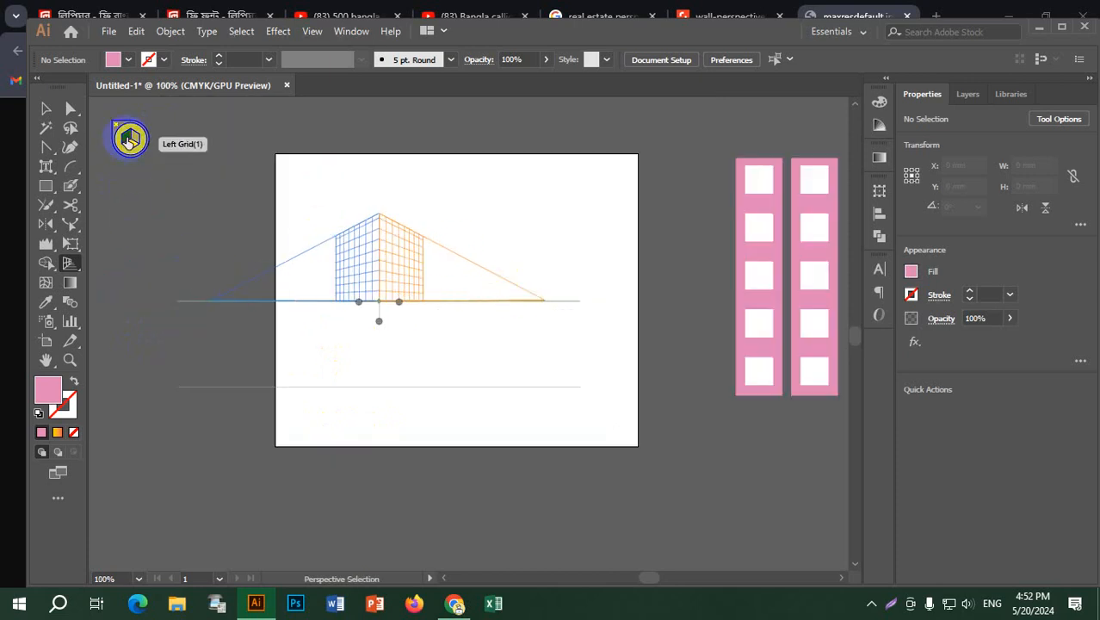
Step: Switch from the Perspective Grid tool to the Perspective Selection tool
{"action": "left_click", "coordinate": [71, 264]}
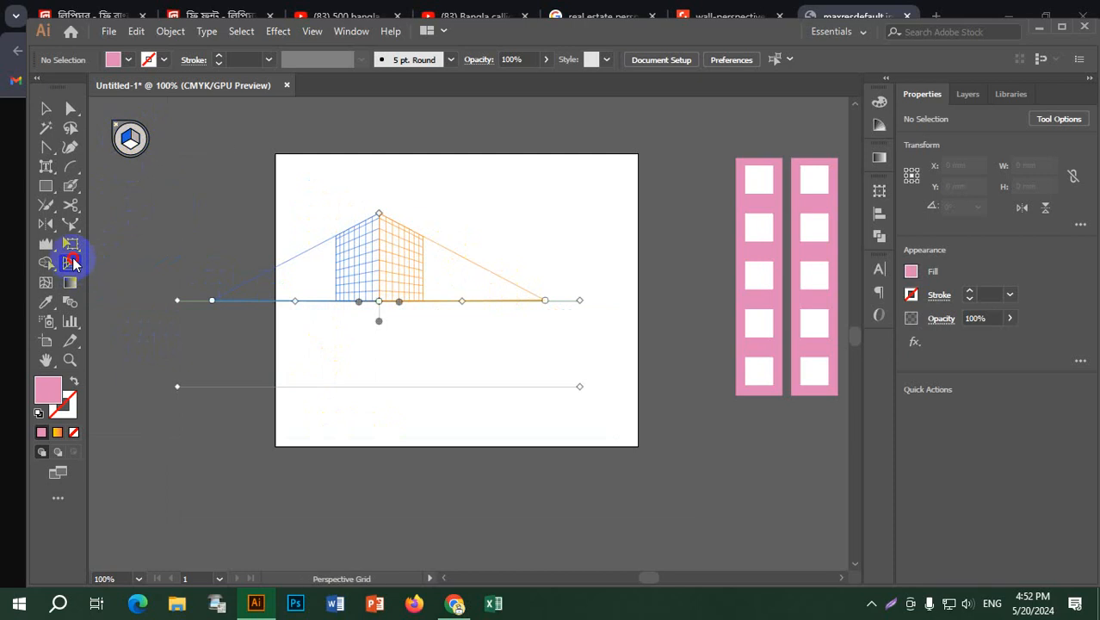
{"action": "left_click_drag", "start_coordinate": [73, 264], "coordinate": [152, 286]}
{"action": "left_click", "coordinate": [121, 138]}
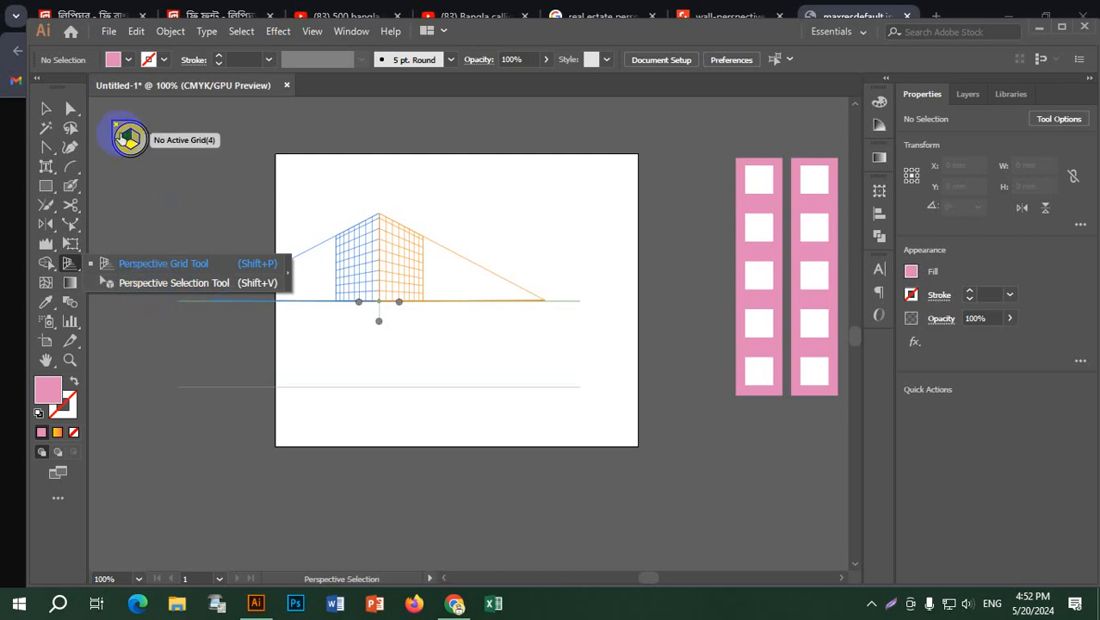
{"action": "left_click", "coordinate": [150, 285]}
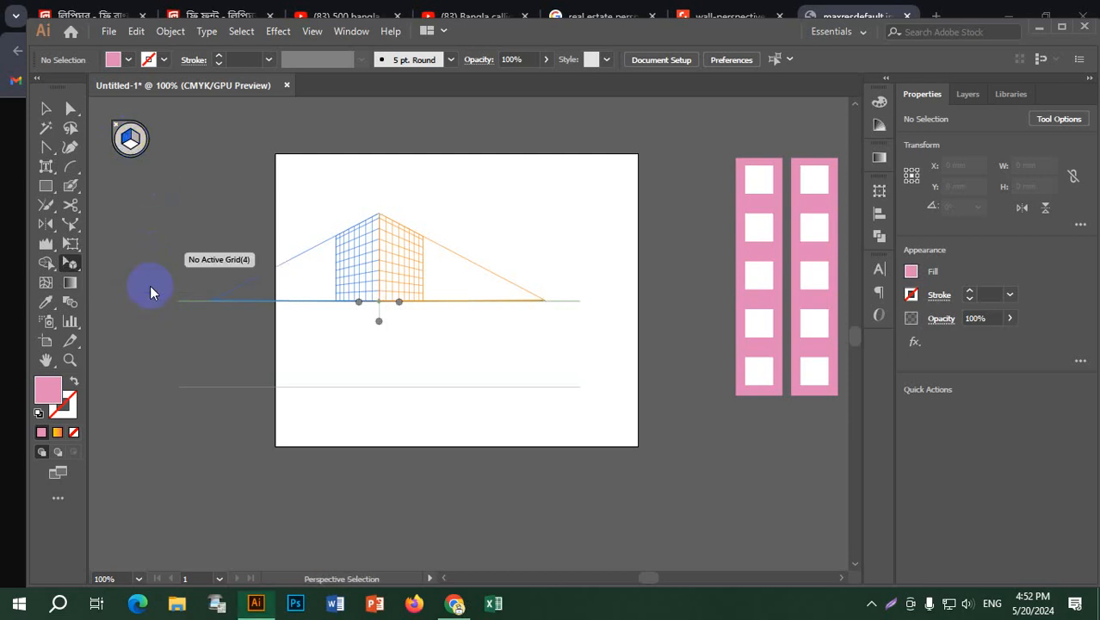
Step: Place a windowed column on the left perspective plane against the corner edge and shorten it to about 90 mm high
{"action": "left_click_drag", "start_coordinate": [751, 211], "coordinate": [362, 139]}
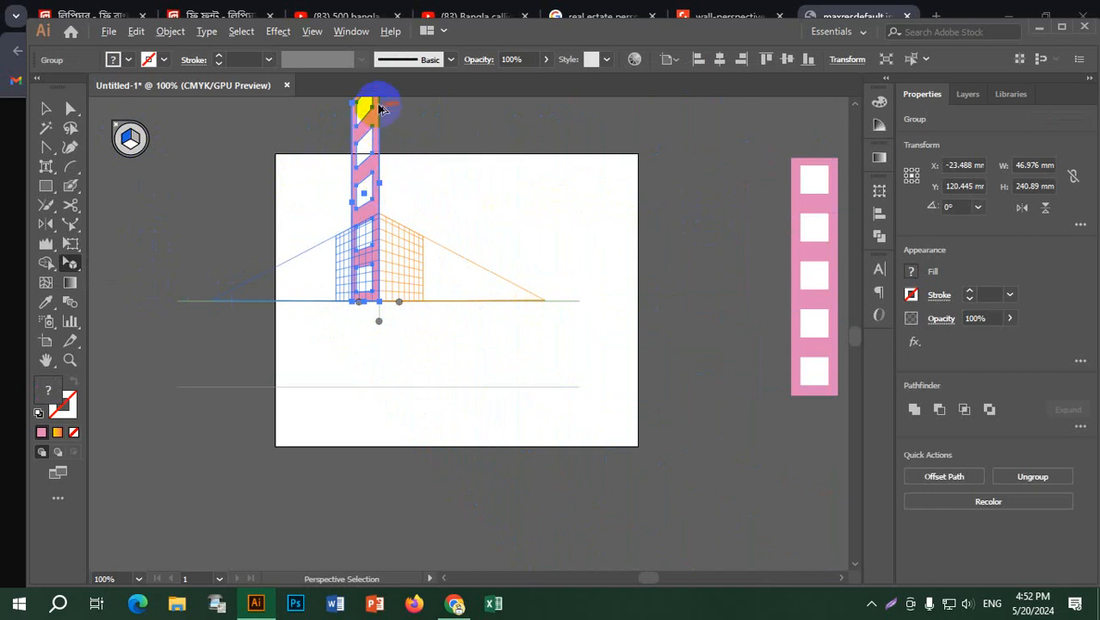
{"action": "scroll", "coordinate": [379, 106], "scroll_direction": "up", "scroll_amount": 3}
{"action": "scroll", "coordinate": [405, 175], "scroll_direction": "down", "scroll_amount": 2}
{"action": "scroll", "coordinate": [422, 238], "scroll_direction": "up", "scroll_amount": 2}
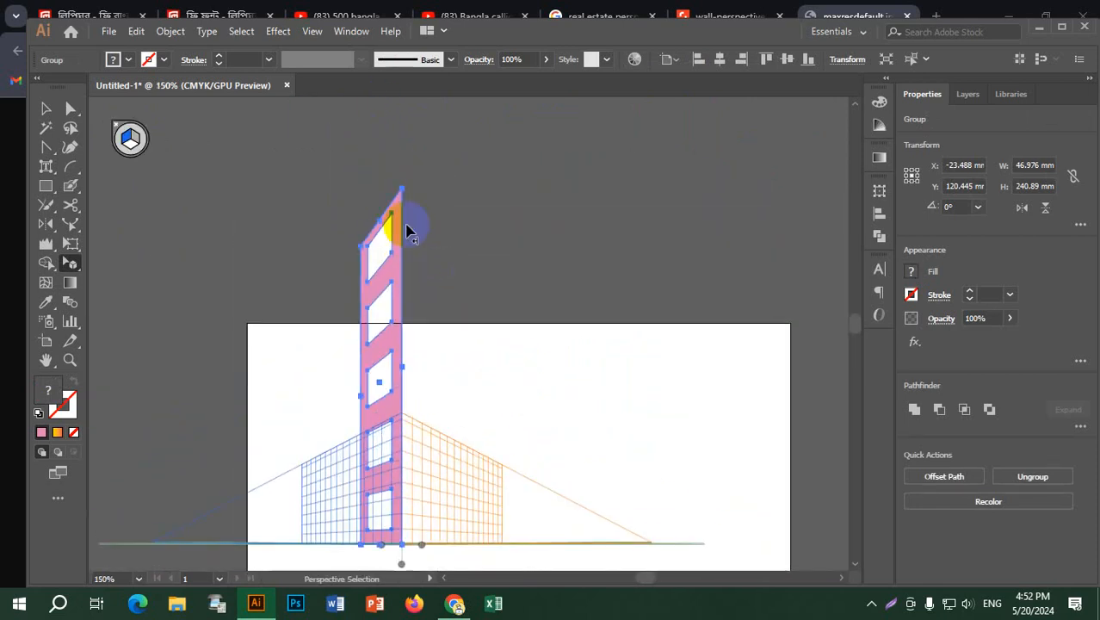
{"action": "left_click_drag", "start_coordinate": [404, 193], "coordinate": [402, 417]}
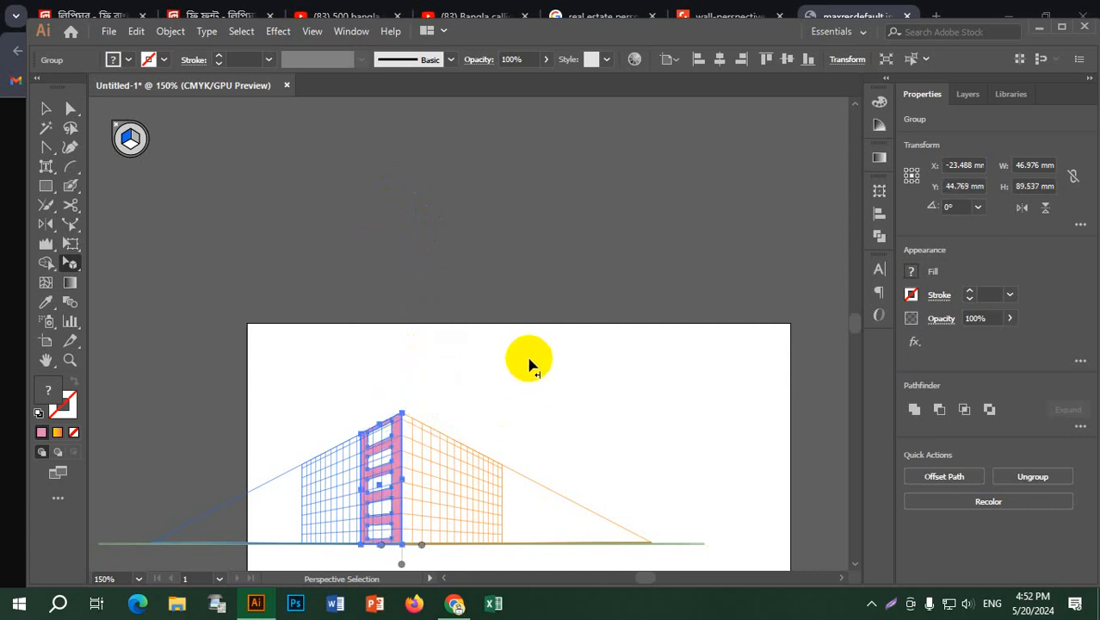
Step: Place the other windowed column on the right perspective plane against the corner edge and shorten it to about 90 mm high
{"action": "scroll", "coordinate": [399, 516], "scroll_direction": "up", "scroll_amount": 1}
{"action": "left_click_drag", "start_coordinate": [504, 374], "coordinate": [495, 240]}
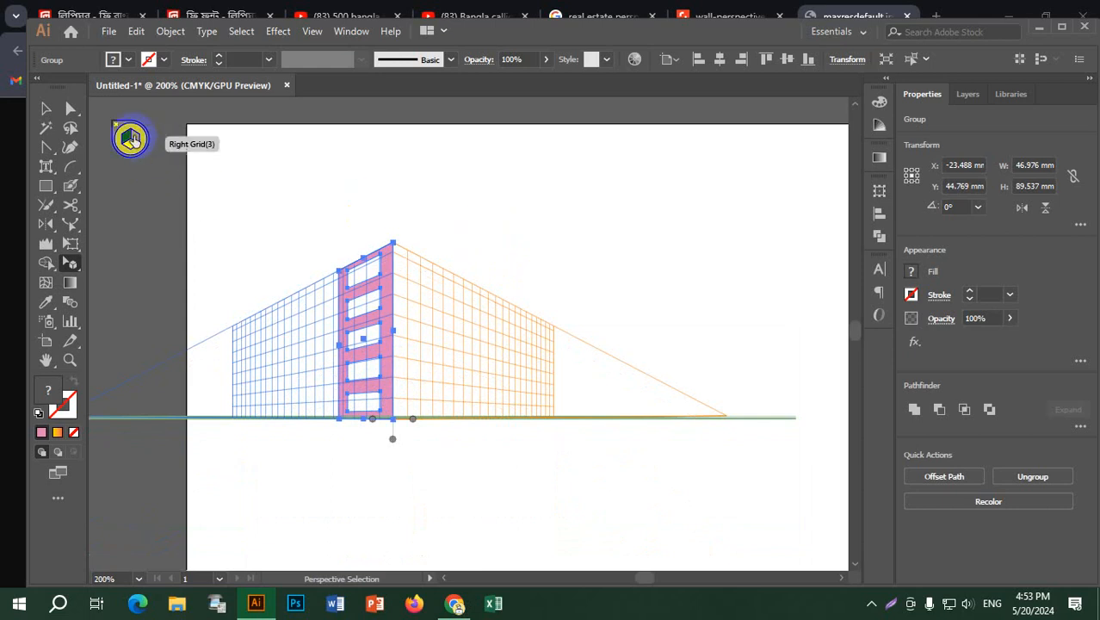
{"action": "left_click", "coordinate": [135, 143]}
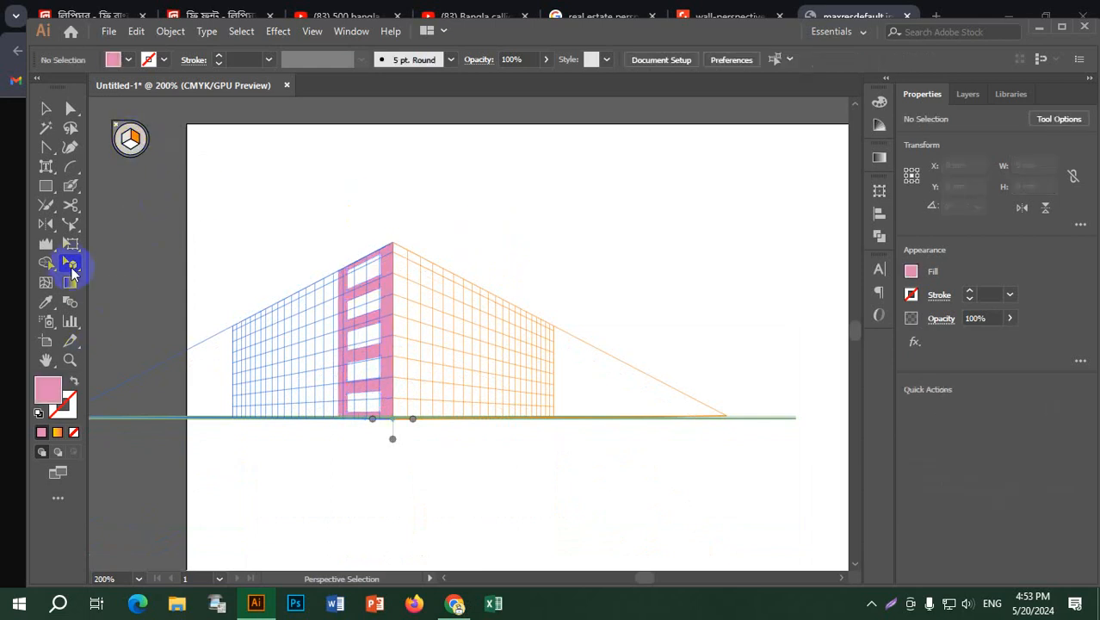
{"action": "left_click_drag", "start_coordinate": [72, 270], "coordinate": [159, 282]}
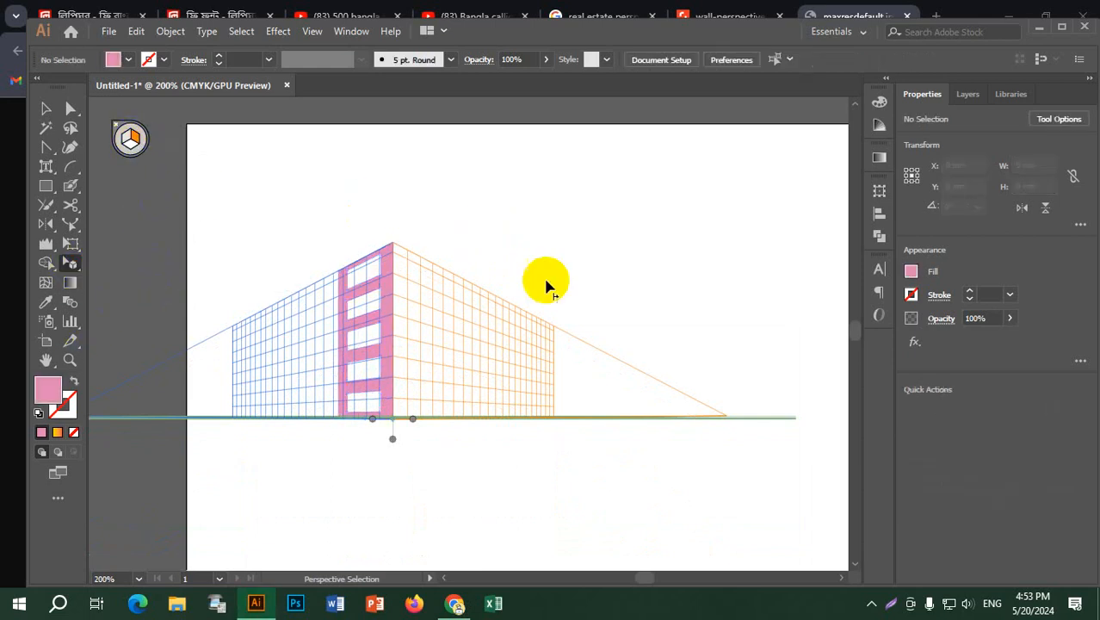
{"action": "scroll", "coordinate": [551, 281], "scroll_direction": "down", "scroll_amount": 2}
{"action": "left_click_drag", "start_coordinate": [732, 282], "coordinate": [485, 231]}
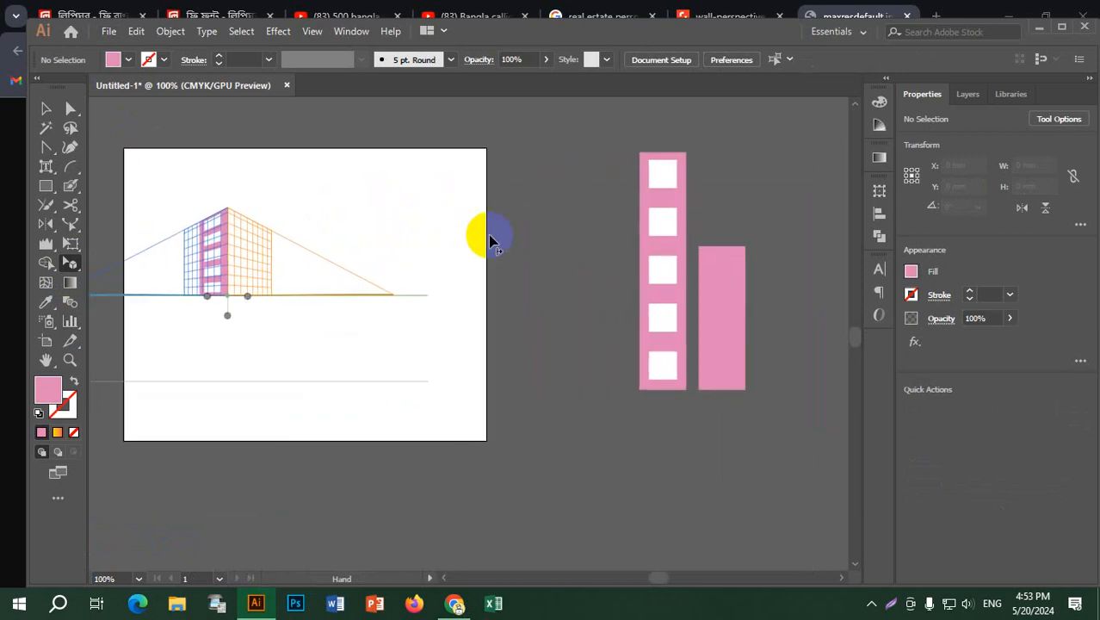
{"action": "left_click_drag", "start_coordinate": [633, 201], "coordinate": [238, 217]}
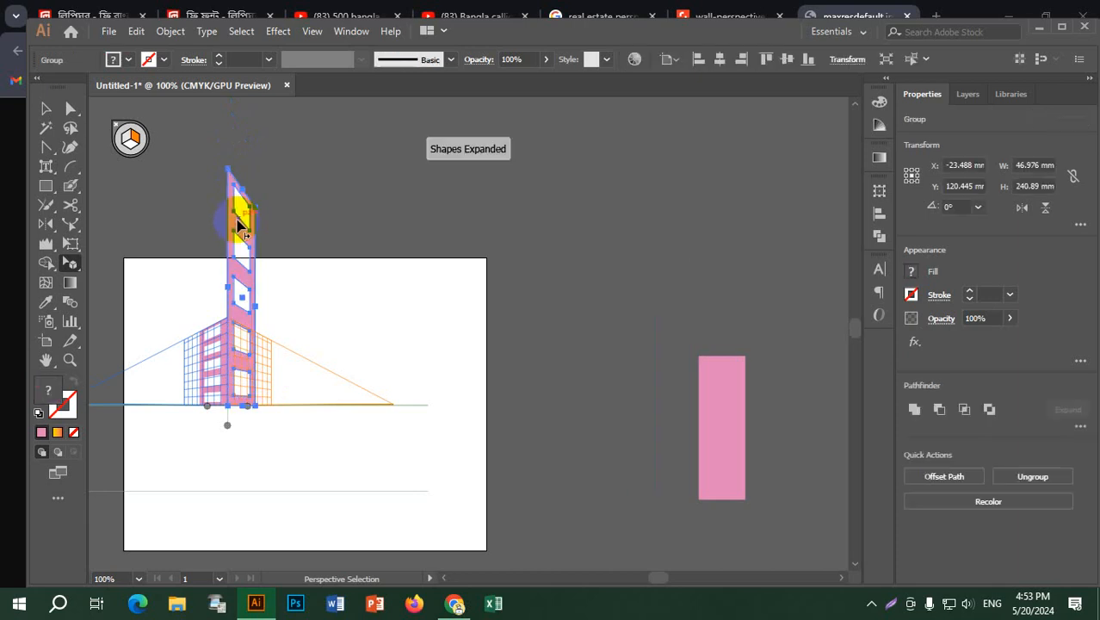
{"action": "left_click_drag", "start_coordinate": [228, 172], "coordinate": [225, 319]}
Step: Place the windowless pink rectangle over the right-hand column's base in perspective and shorten it to about 38 mm high
{"action": "scroll", "coordinate": [231, 349], "scroll_direction": "up", "scroll_amount": 4}
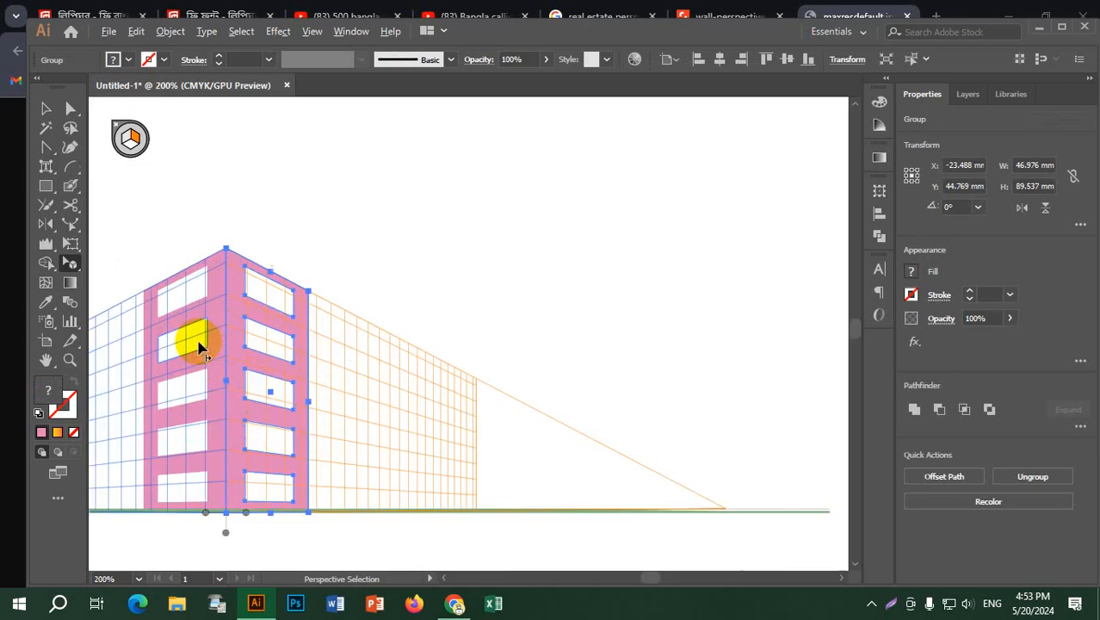
{"action": "scroll", "coordinate": [254, 369], "scroll_direction": "down", "scroll_amount": 2}
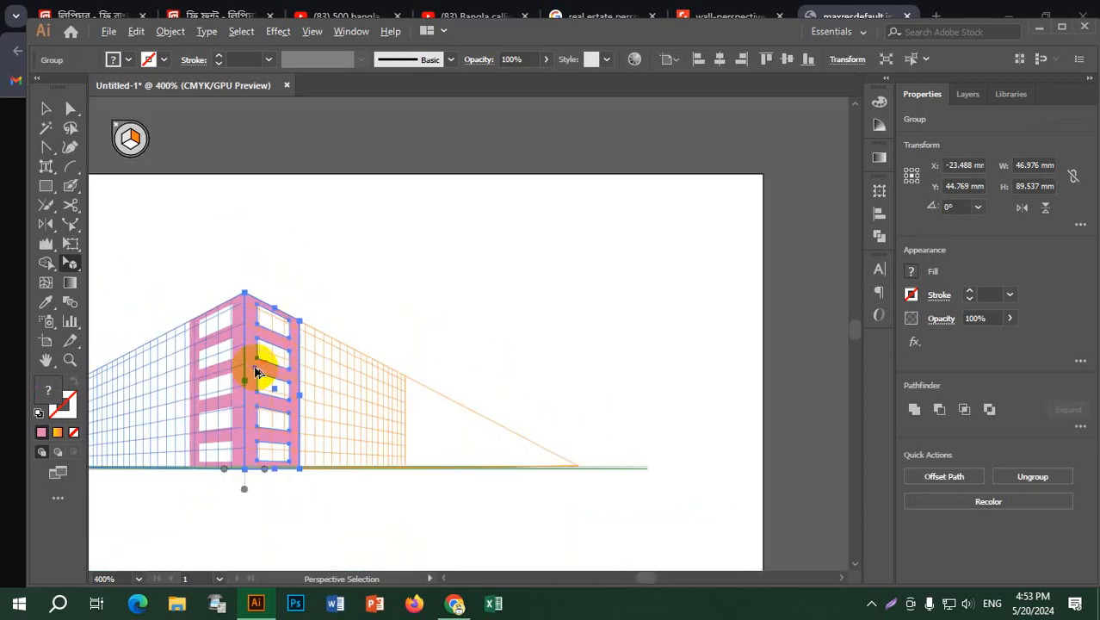
{"action": "left_click_drag", "start_coordinate": [363, 326], "coordinate": [361, 244]}
{"action": "scroll", "coordinate": [362, 244], "scroll_direction": "down", "scroll_amount": 1}
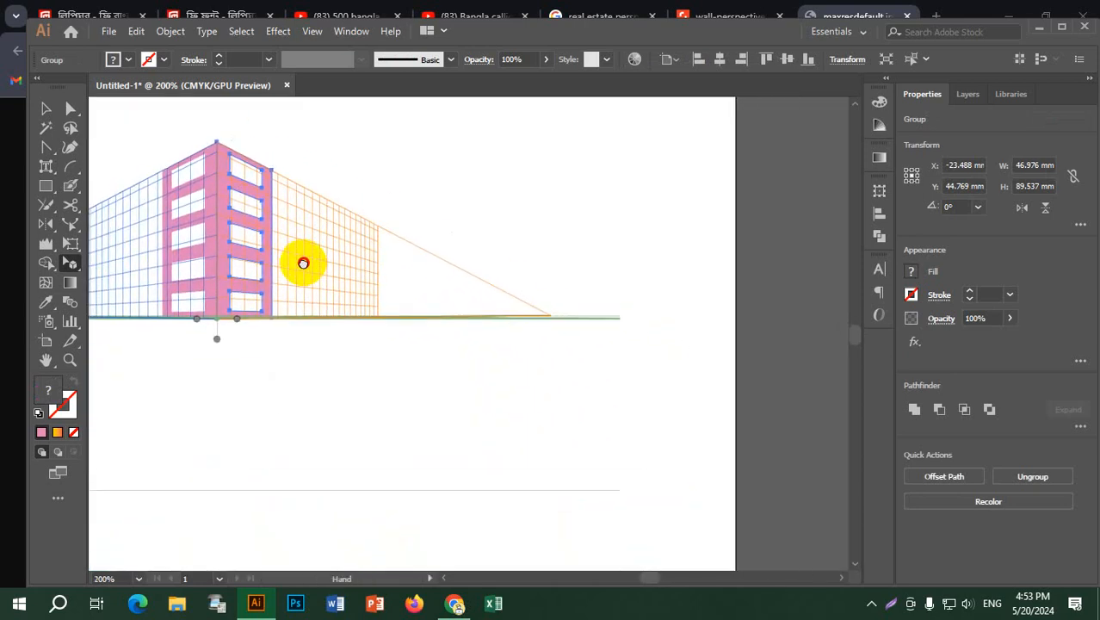
{"action": "key", "text": "shift+v"}
{"action": "scroll", "coordinate": [267, 303], "scroll_direction": "down", "scroll_amount": 1}
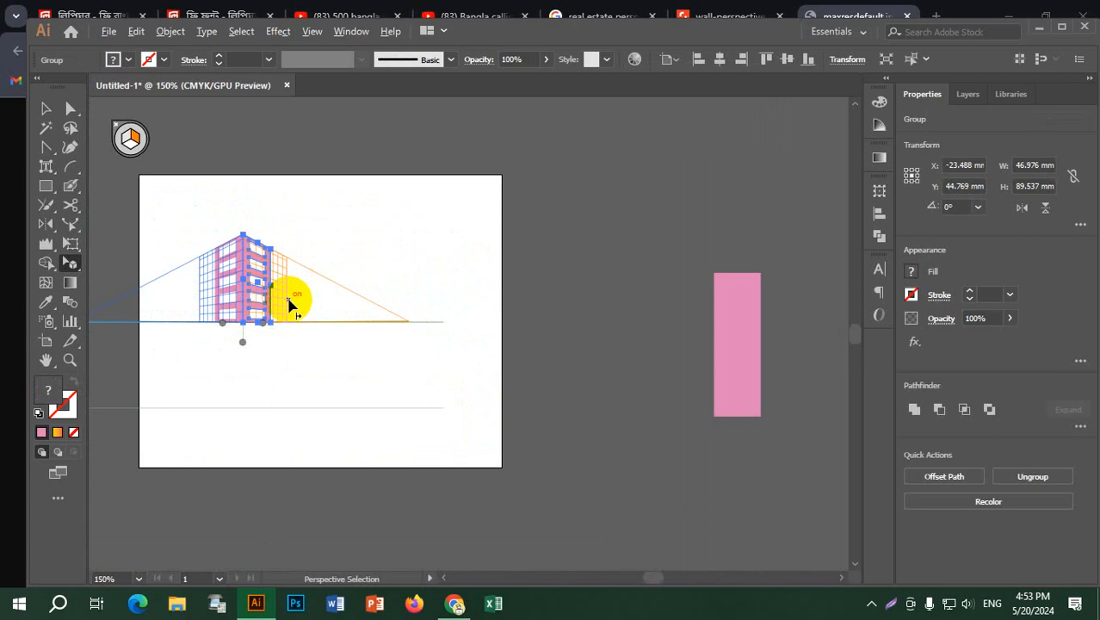
{"action": "scroll", "coordinate": [290, 303], "scroll_direction": "up", "scroll_amount": 1}
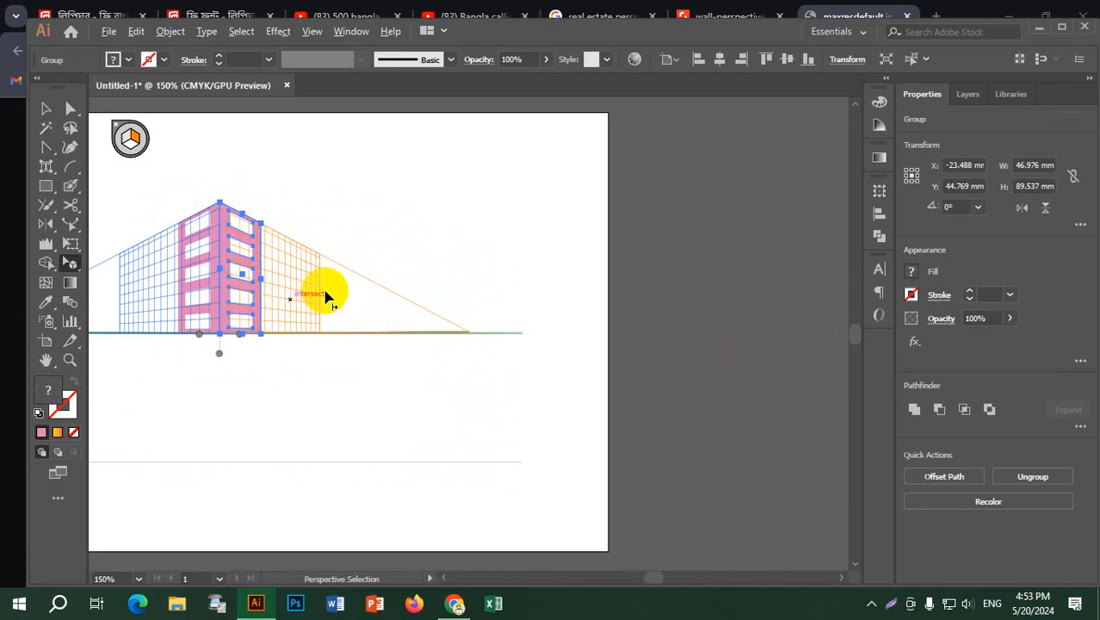
{"action": "scroll", "coordinate": [327, 297], "scroll_direction": "down", "scroll_amount": 1}
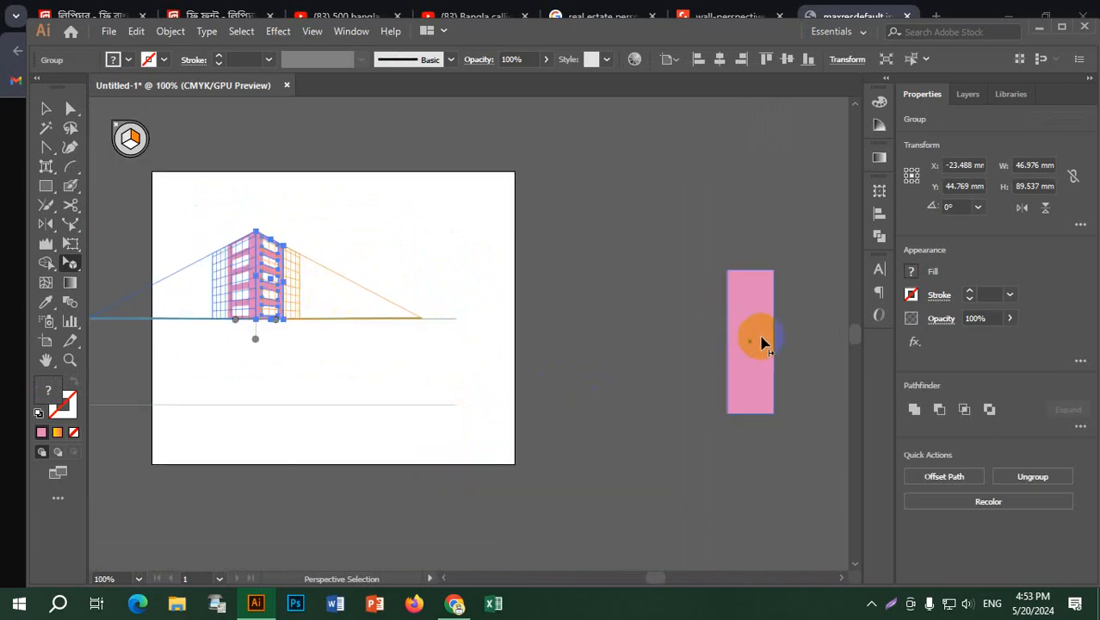
{"action": "left_click_drag", "start_coordinate": [764, 336], "coordinate": [275, 246]}
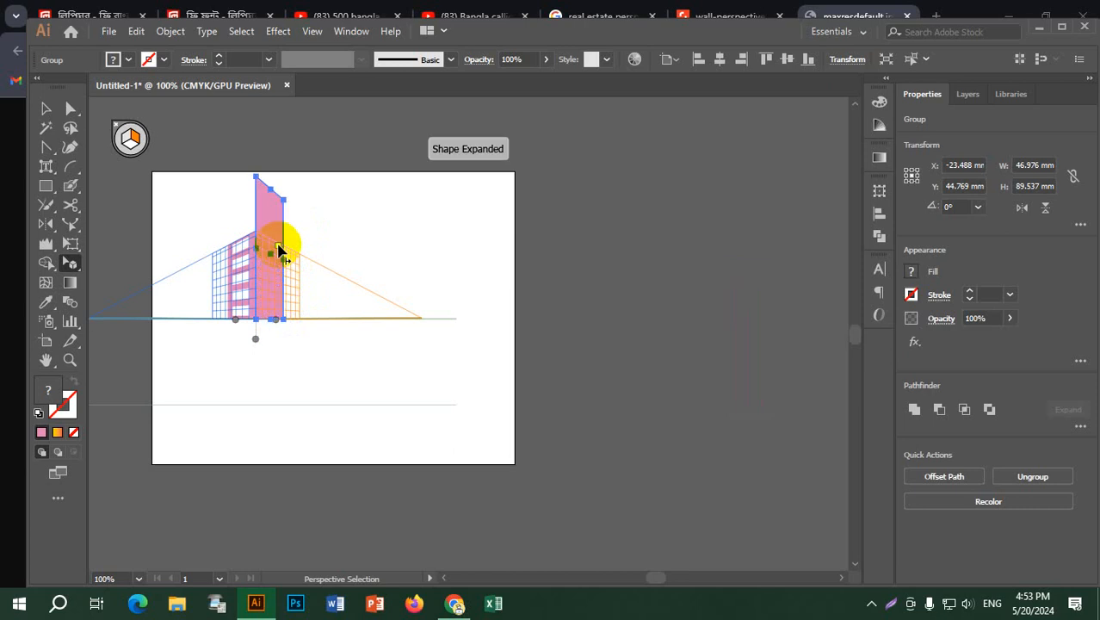
{"action": "left_click_drag", "start_coordinate": [269, 252], "coordinate": [271, 295]}
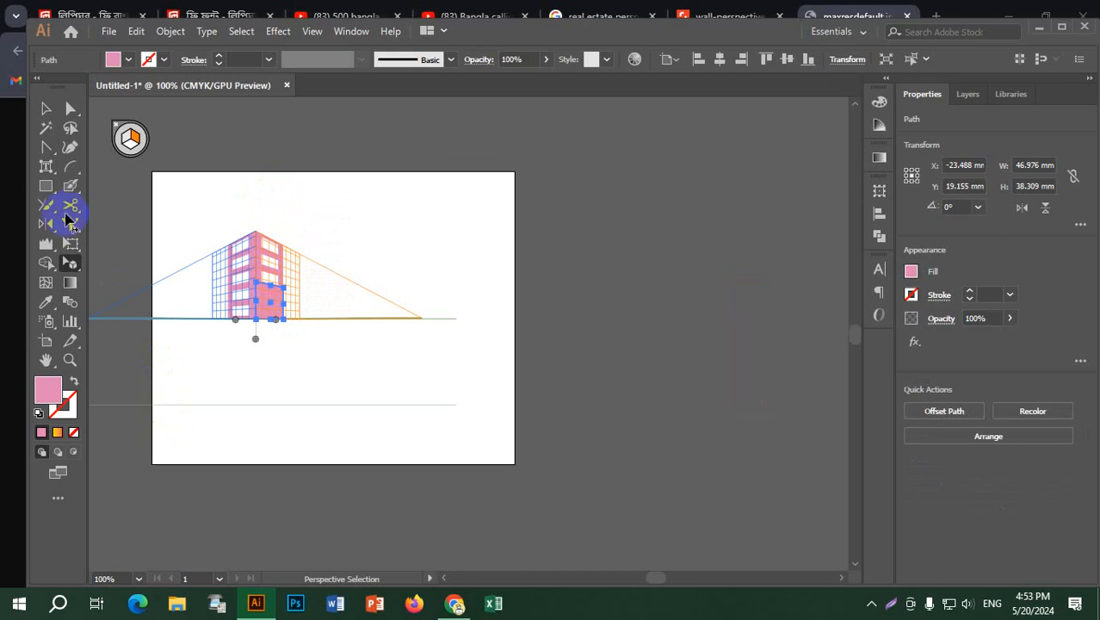
Step: Deselect the artwork with the Selection tool and hide the perspective grid
{"action": "left_click", "coordinate": [46, 107]}
{"action": "left_click", "coordinate": [380, 388]}
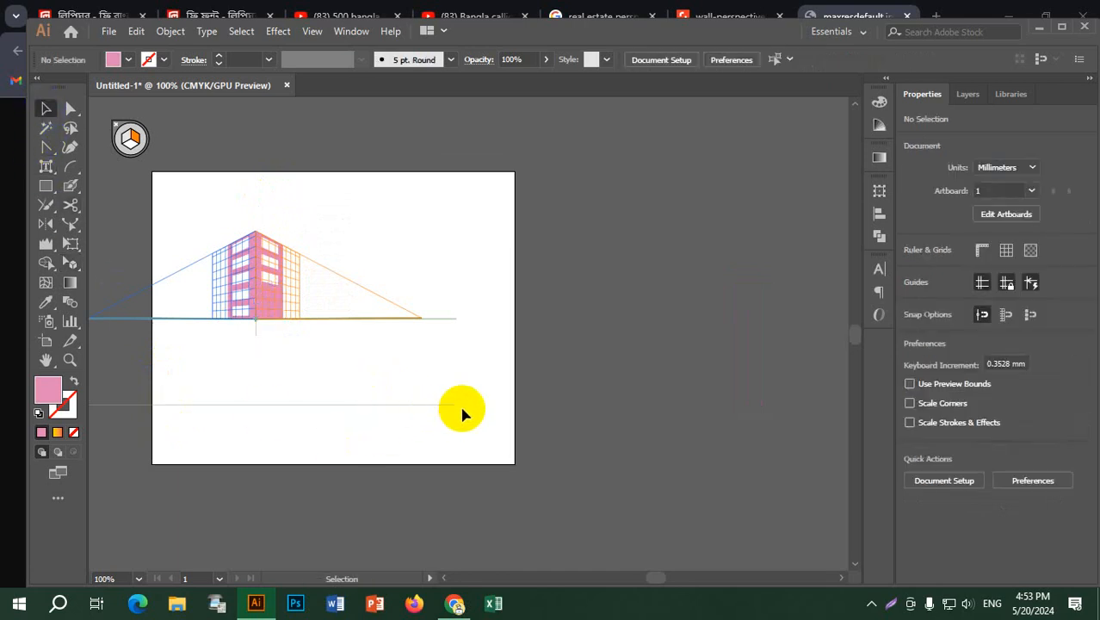
{"action": "key", "text": "ctrl+shift+i"}
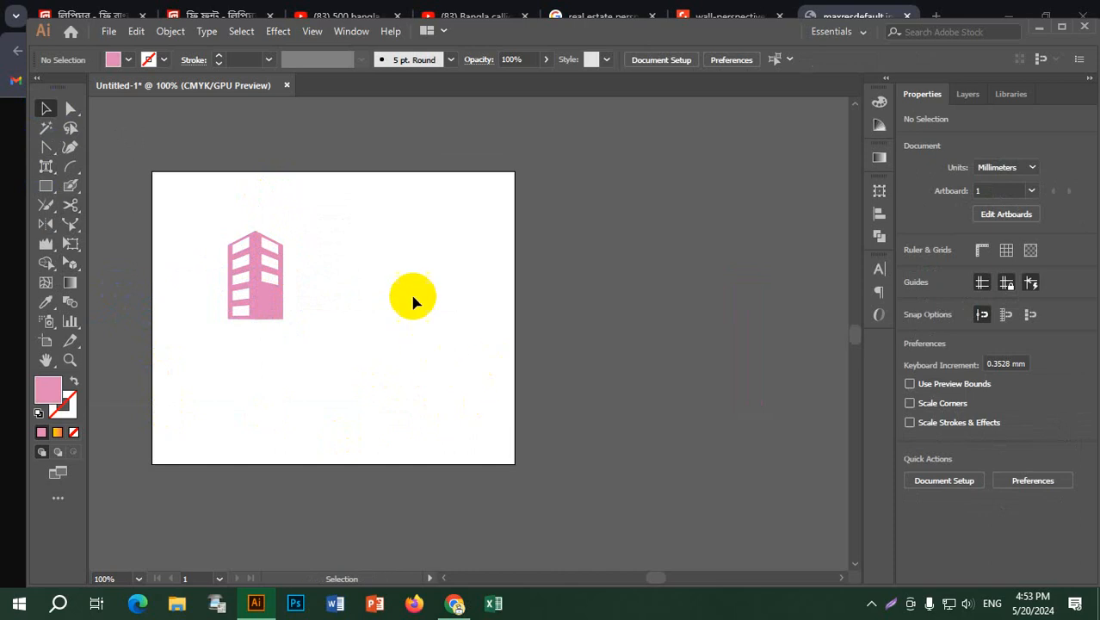
Step: Duplicate the whole building beside the original and stretch the copy upward to about 162 mm high
{"action": "left_click_drag", "start_coordinate": [214, 231], "coordinate": [301, 323]}
{"action": "scroll", "coordinate": [307, 337], "scroll_direction": "up", "scroll_amount": 1}
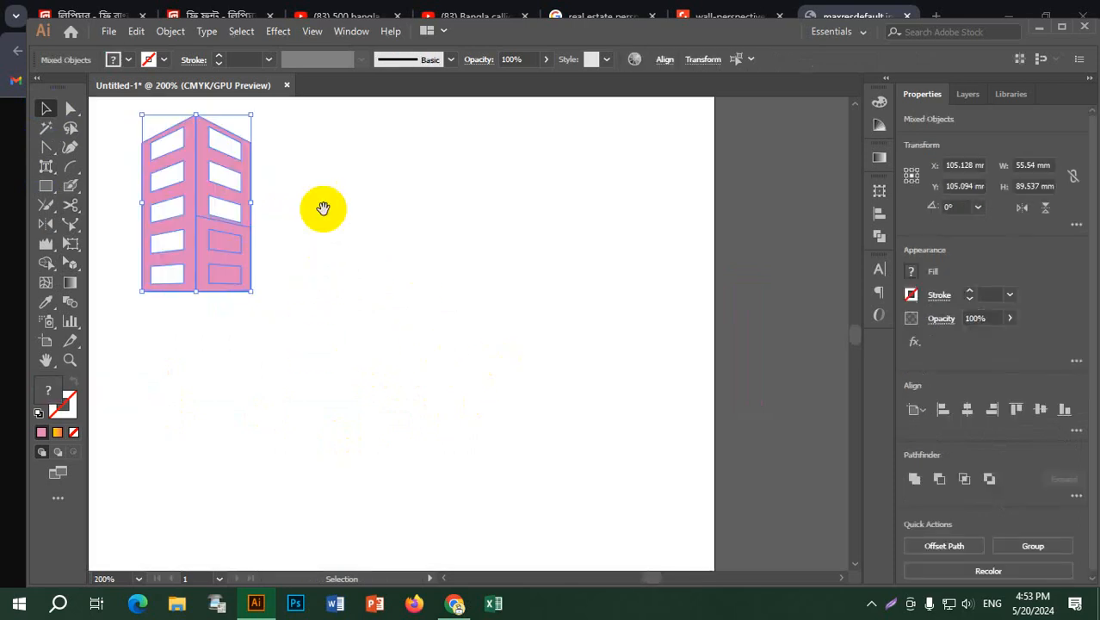
{"action": "left_click_drag", "start_coordinate": [326, 209], "coordinate": [551, 308]}
{"action": "left_click", "coordinate": [608, 217]}
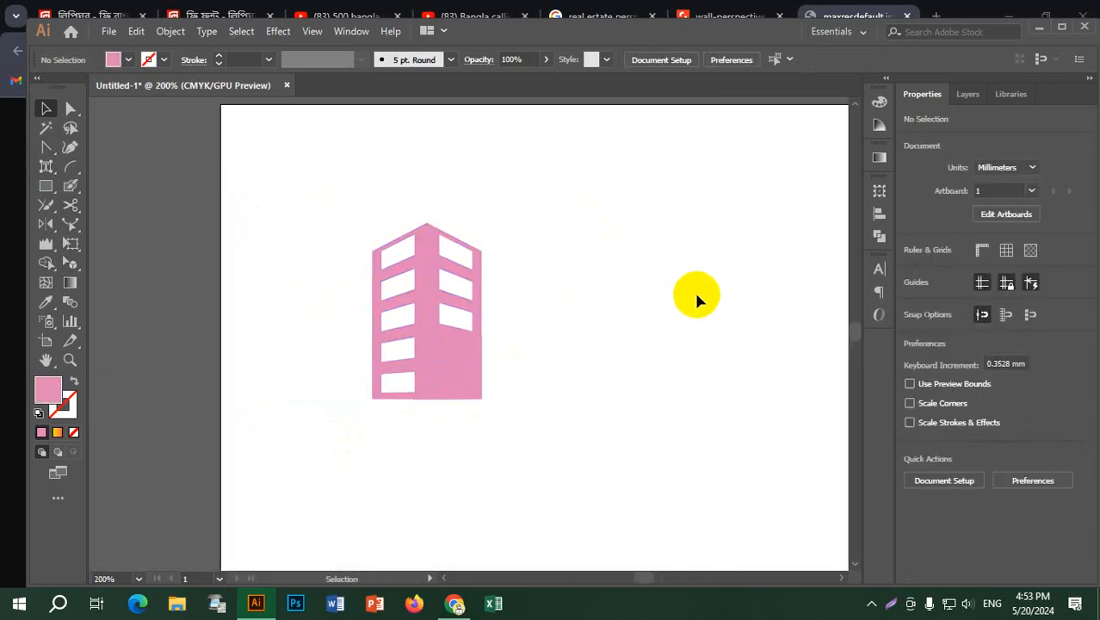
{"action": "left_click_drag", "start_coordinate": [400, 256], "coordinate": [504, 435]}
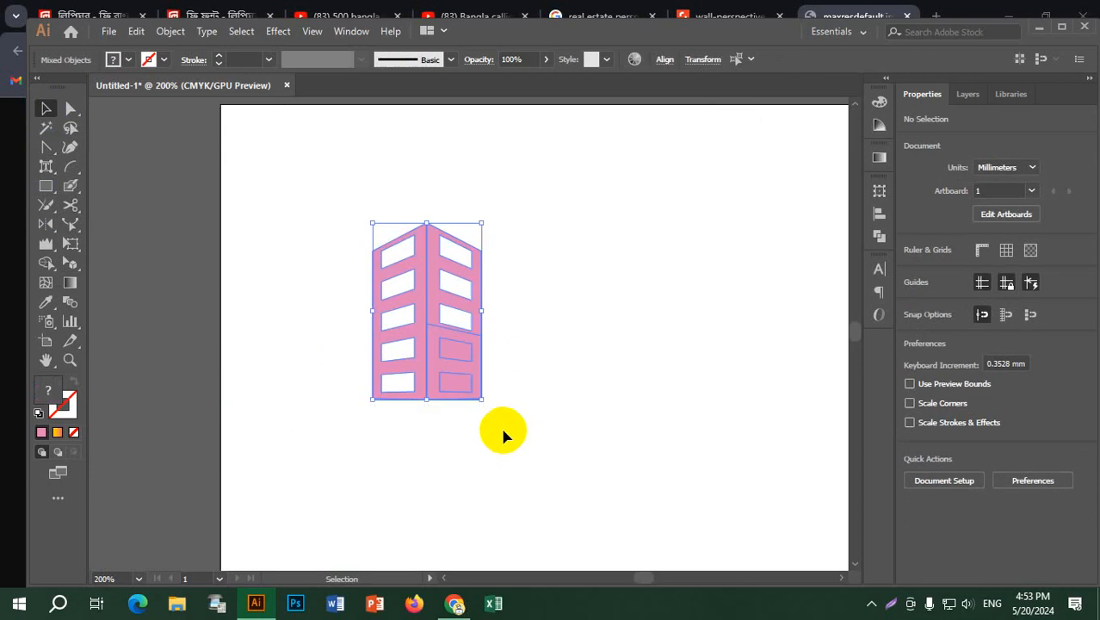
{"action": "left_click_drag", "start_coordinate": [468, 384], "coordinate": [642, 383]}
{"action": "left_click_drag", "start_coordinate": [600, 224], "coordinate": [598, 291]}
Step: Delete the windowless rectangle covering the lower windows of the tall building
{"action": "scroll", "coordinate": [699, 422], "scroll_direction": "down", "scroll_amount": 2}
{"action": "scroll", "coordinate": [719, 415], "scroll_direction": "right", "scroll_amount": 5}
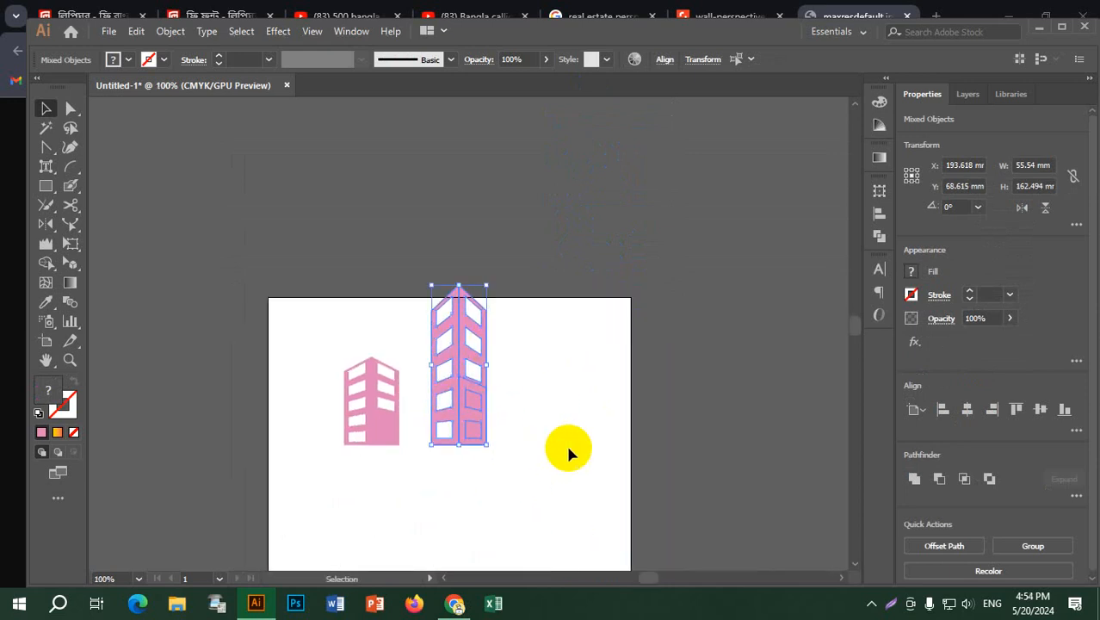
{"action": "left_click", "coordinate": [570, 449]}
{"action": "left_click_drag", "start_coordinate": [478, 403], "coordinate": [545, 398]}
{"action": "key", "text": "Delete"}
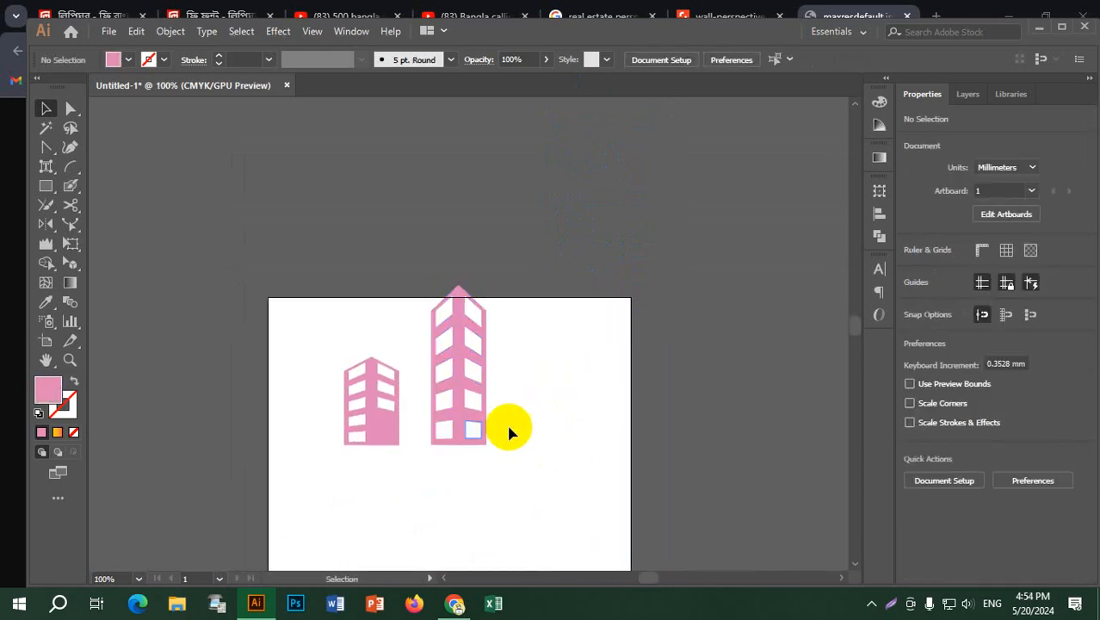
Step: Move the whole tall building sideways until it touches the small building's right side
{"action": "key", "text": "a"}
{"action": "left_click_drag", "start_coordinate": [523, 405], "coordinate": [427, 275]}
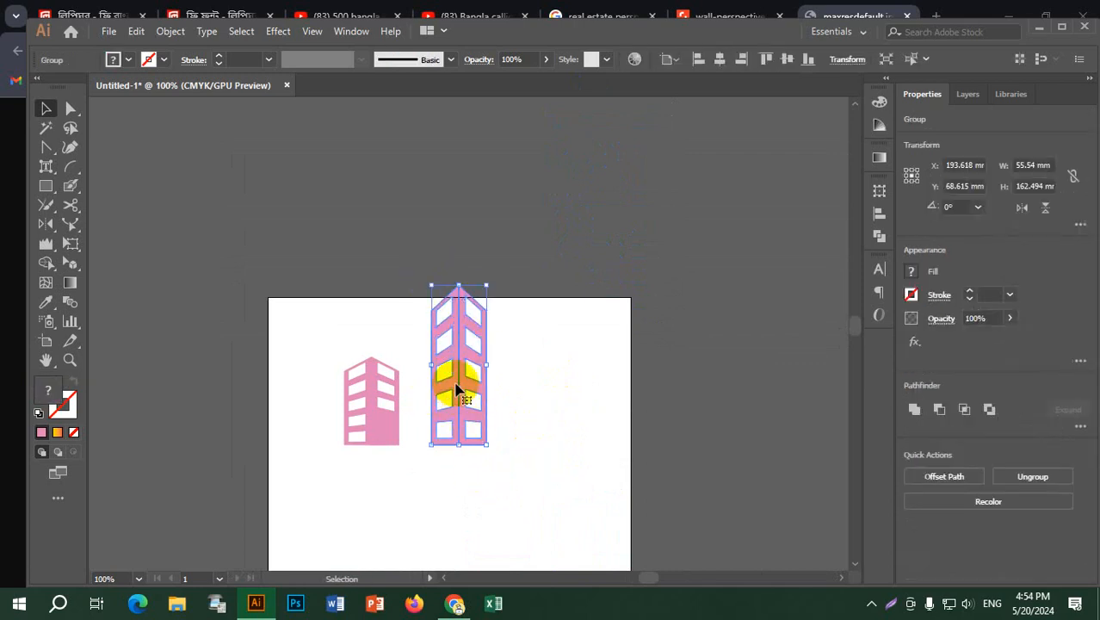
{"action": "left_click_drag", "start_coordinate": [455, 385], "coordinate": [424, 387]}
{"action": "left_click", "coordinate": [506, 443]}
Step: Narrow the small building from its outer side to about 34 mm wide
{"action": "left_click_drag", "start_coordinate": [325, 352], "coordinate": [399, 451]}
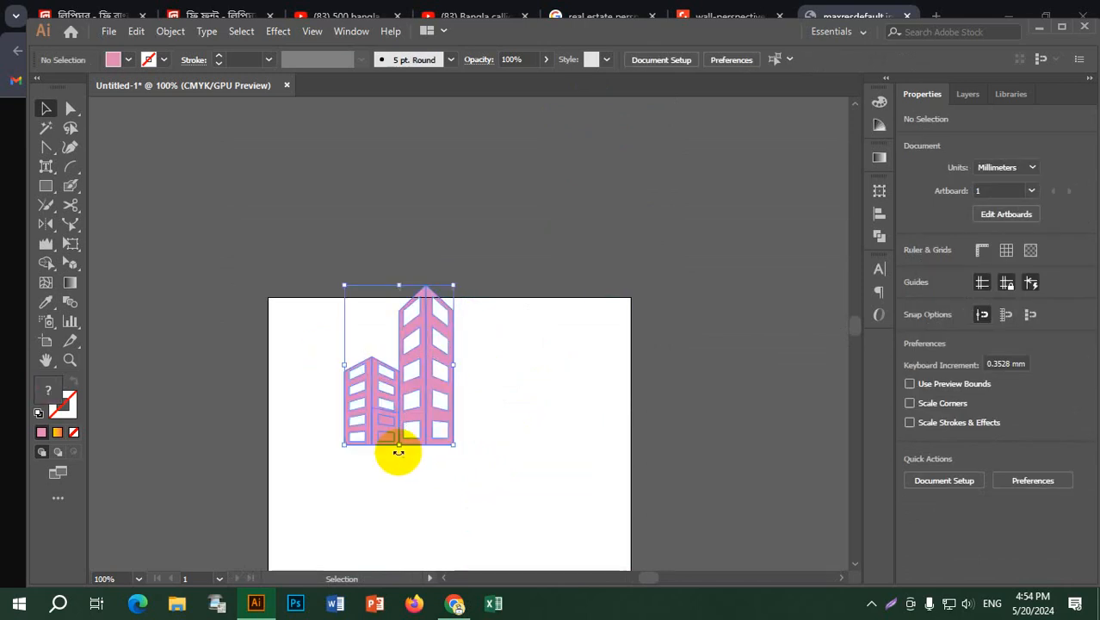
{"action": "left_click", "coordinate": [350, 477]}
{"action": "left_click_drag", "start_coordinate": [317, 335], "coordinate": [380, 449]}
{"action": "left_click_drag", "start_coordinate": [343, 400], "coordinate": [364, 401]}
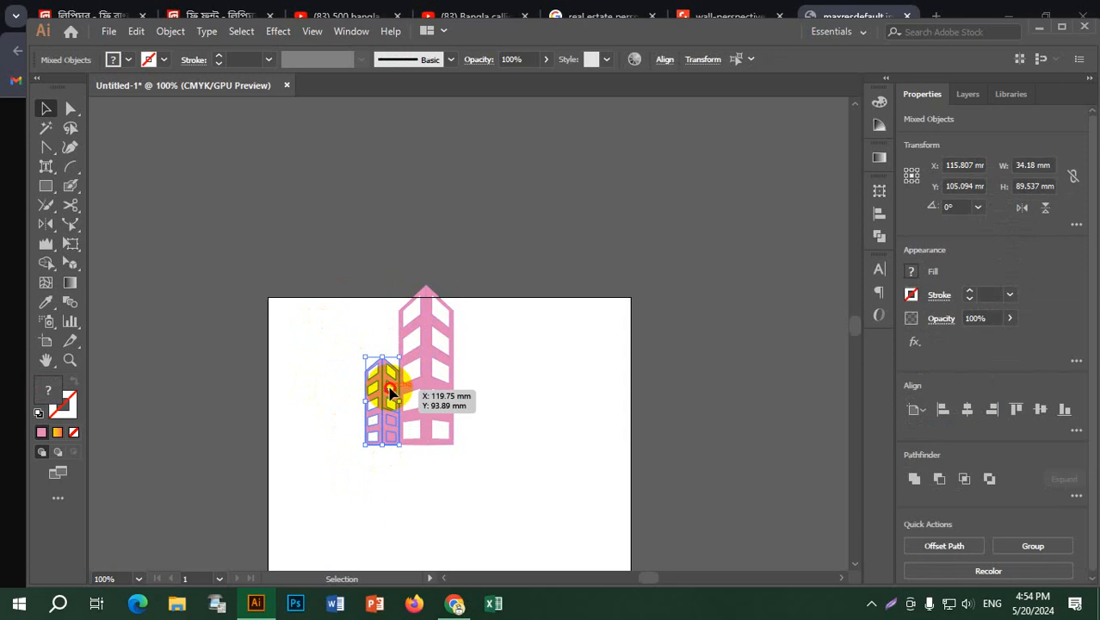
Step: Duplicate the small building and set the copy against the opposite side of the tall building
{"action": "left_click_drag", "start_coordinate": [390, 393], "coordinate": [640, 402]}
{"action": "key", "text": "ctrl+z"}
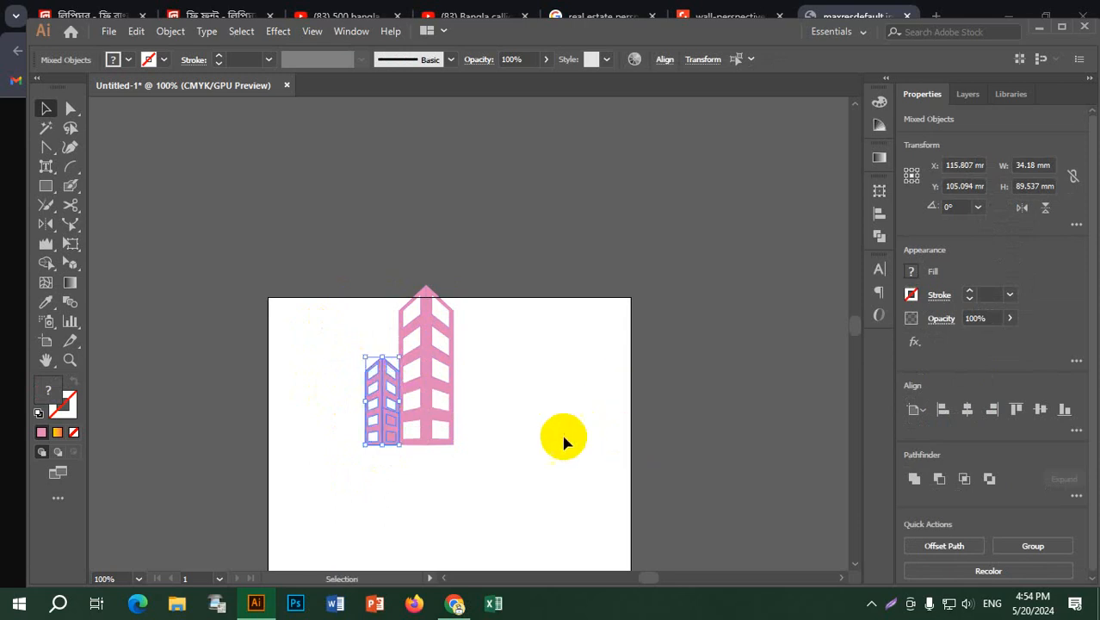
{"action": "left_click_drag", "start_coordinate": [388, 413], "coordinate": [472, 408]}
{"action": "left_click", "coordinate": [523, 495]}
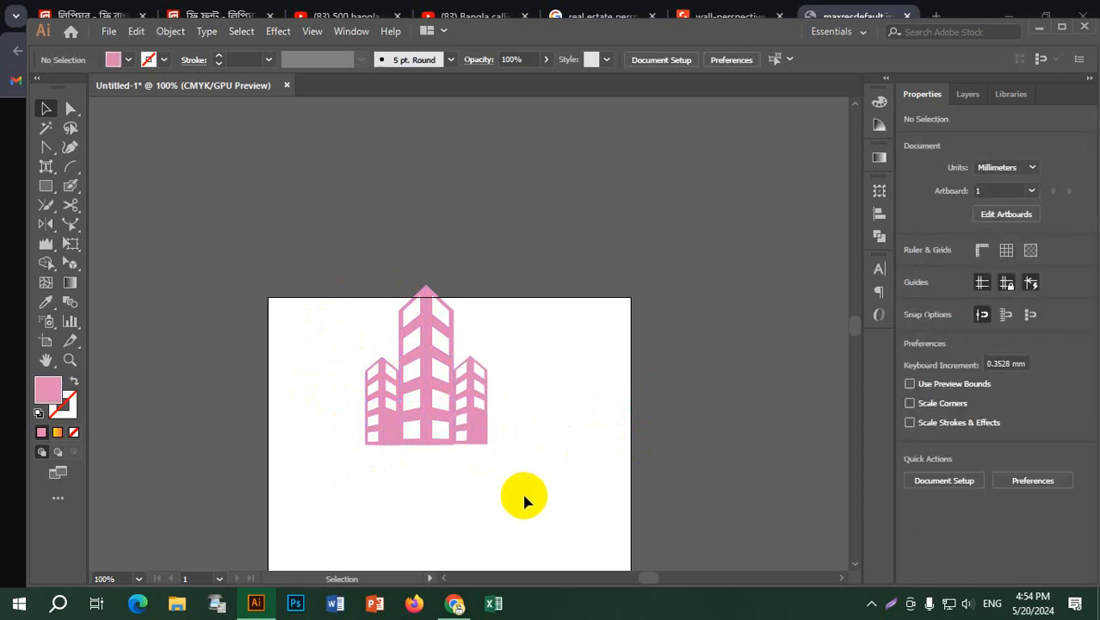
Step: Move all three buildings together down onto the middle of the artboard
{"action": "left_click_drag", "start_coordinate": [568, 513], "coordinate": [327, 268]}
{"action": "left_click_drag", "start_coordinate": [435, 368], "coordinate": [462, 422]}
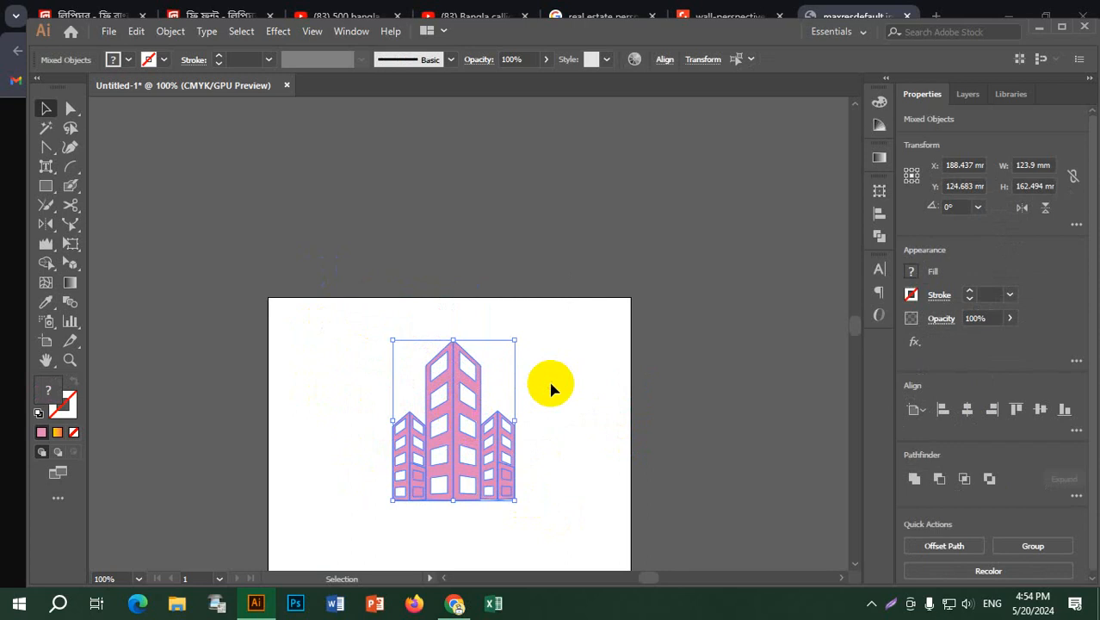
{"action": "left_click", "coordinate": [556, 386]}
Step: Narrow the three-building group to about 103 mm wide, keeping its height
{"action": "left_click_drag", "start_coordinate": [360, 346], "coordinate": [519, 505]}
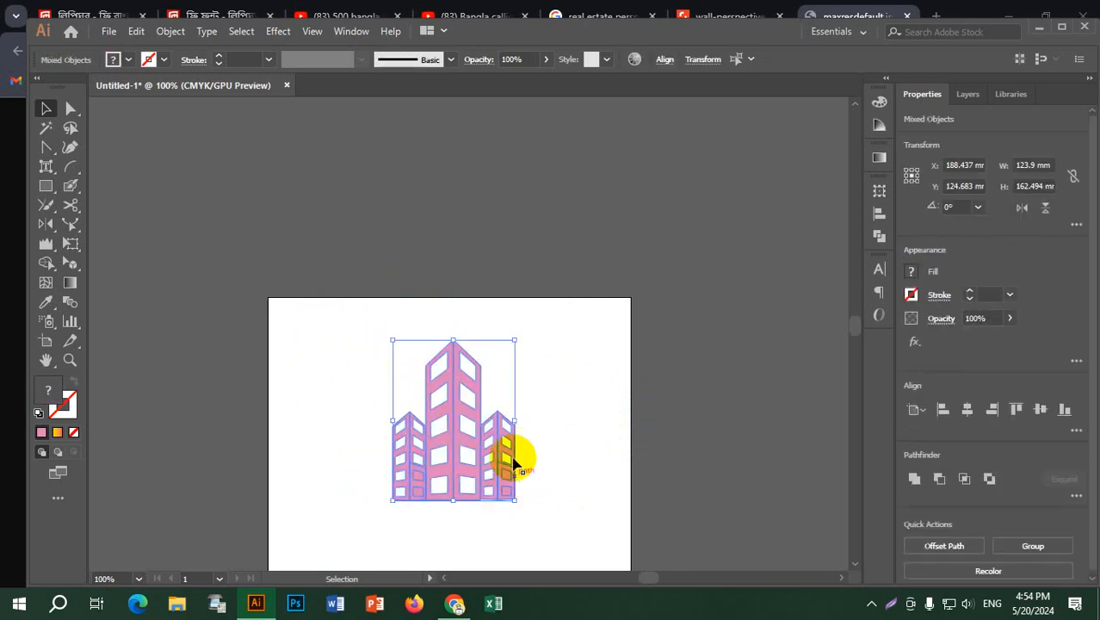
{"action": "mouse_move", "coordinate": [513, 425]}
{"action": "left_mouse_down"}
{"action": "mouse_move", "coordinate": [499, 423]}
{"action": "mouse_move", "coordinate": [494, 435]}
{"action": "left_mouse_up"}
{"action": "left_click", "coordinate": [516, 544]}
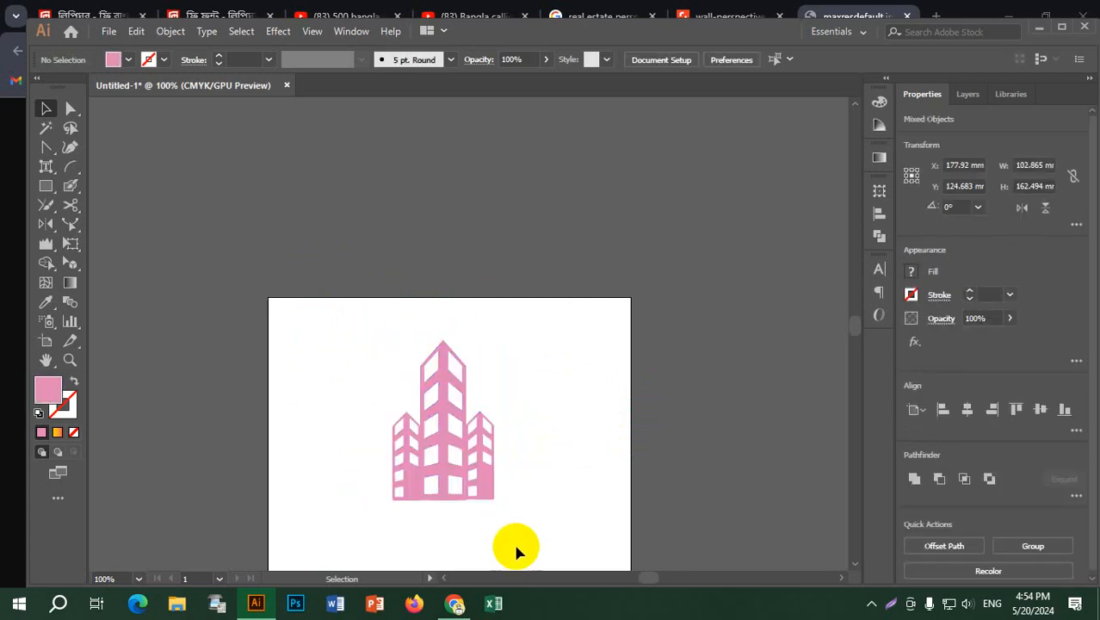
Step: Add the text REALSTATE just below the base of the building cluster
{"action": "left_click_drag", "start_coordinate": [537, 491], "coordinate": [533, 364]}
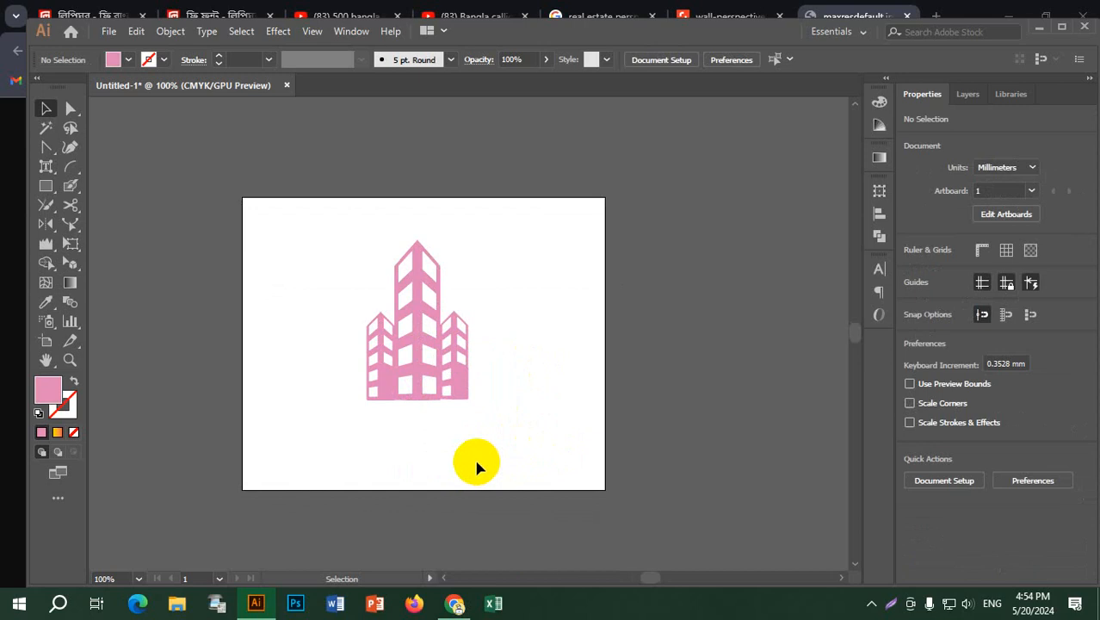
{"action": "scroll", "coordinate": [437, 396], "scroll_direction": "up", "scroll_amount": 1}
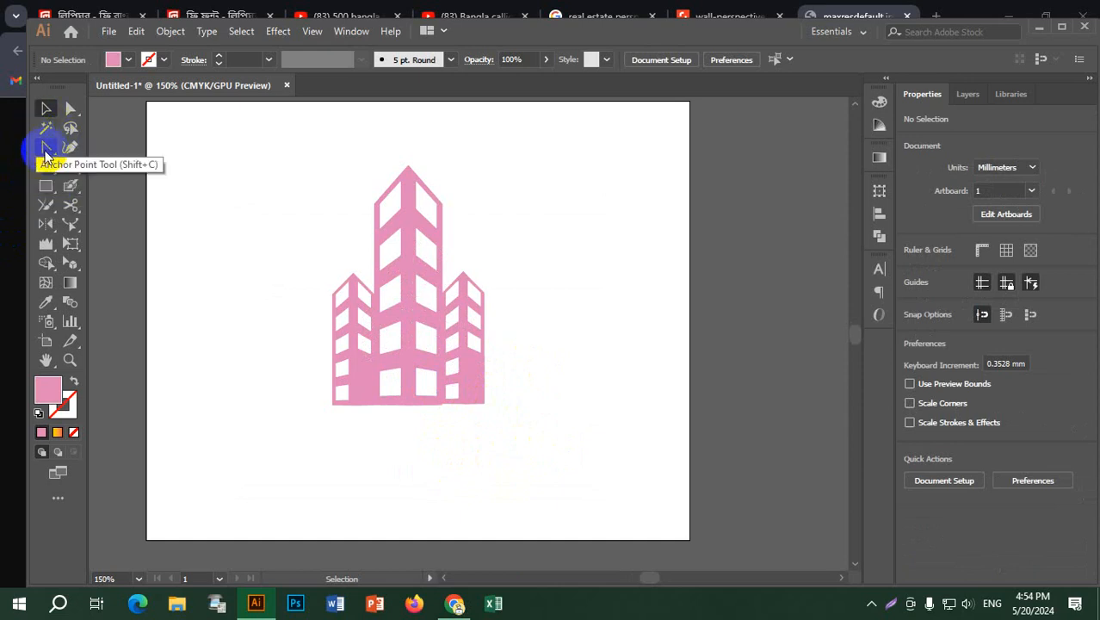
{"action": "left_click_drag", "start_coordinate": [46, 166], "coordinate": [65, 167]}
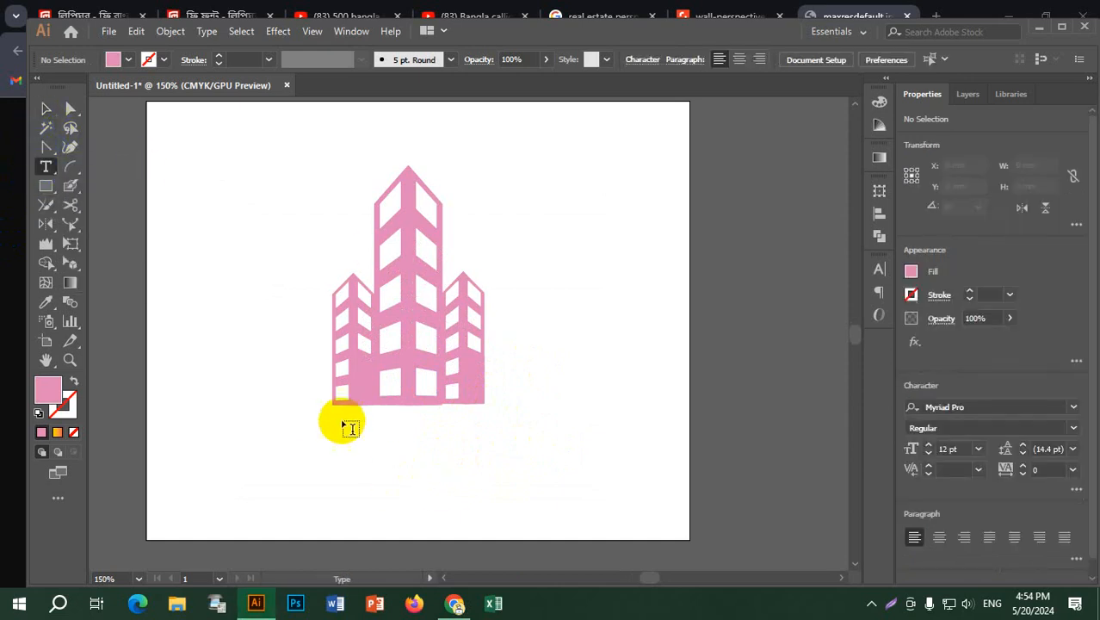
{"action": "left_click", "coordinate": [323, 422]}
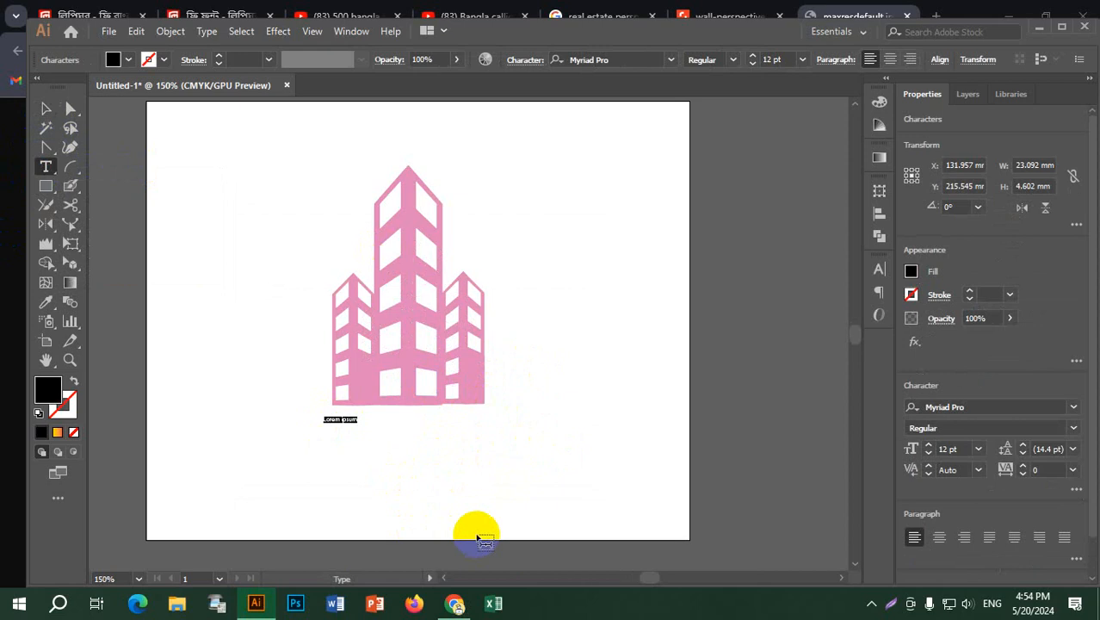
{"action": "type", "text": "REALSTATE"}
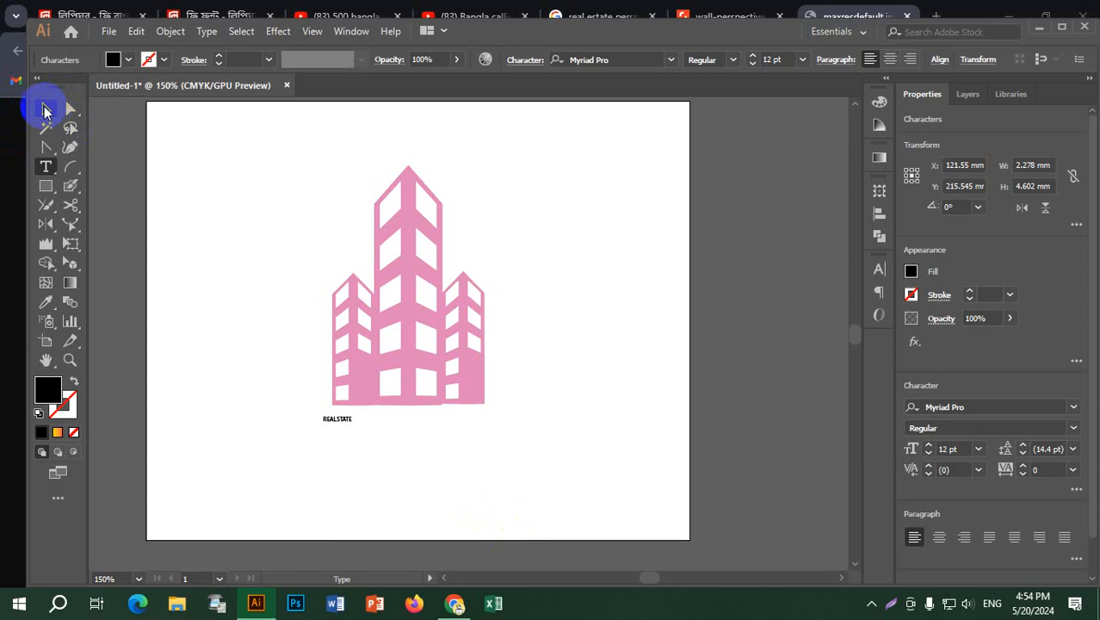
Step: Enlarge the REALSTATE text to about 105 mm wide and 15 mm high, matching the width of the buildings
{"action": "left_click", "coordinate": [46, 108]}
{"action": "left_click", "coordinate": [327, 422]}
{"action": "left_click_drag", "start_coordinate": [327, 422], "coordinate": [487, 454]}
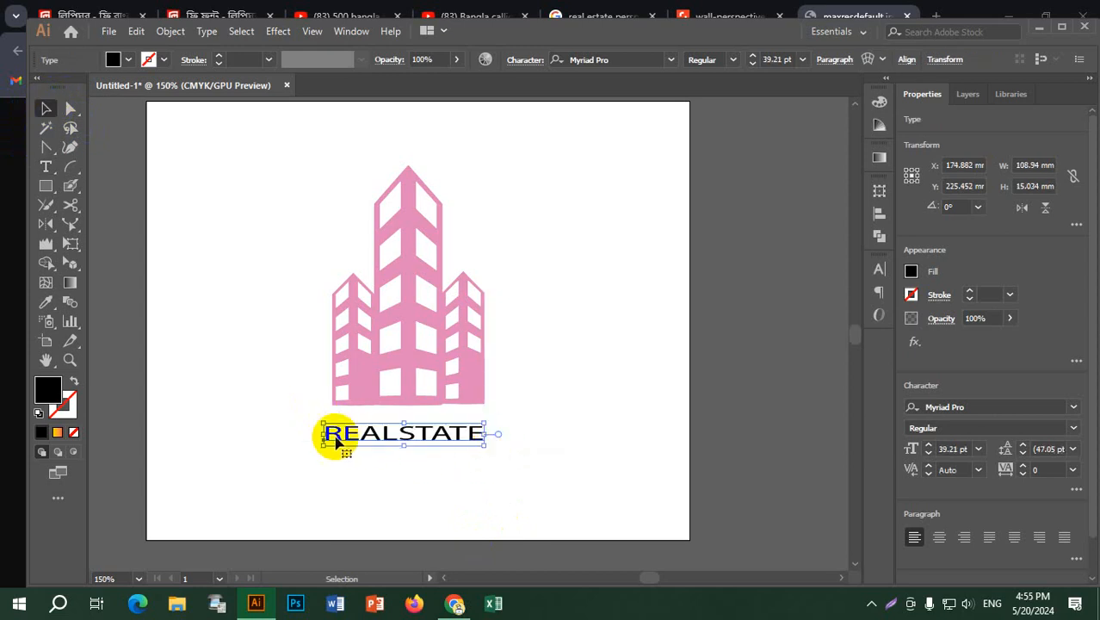
{"action": "left_click_drag", "start_coordinate": [320, 433], "coordinate": [330, 433]}
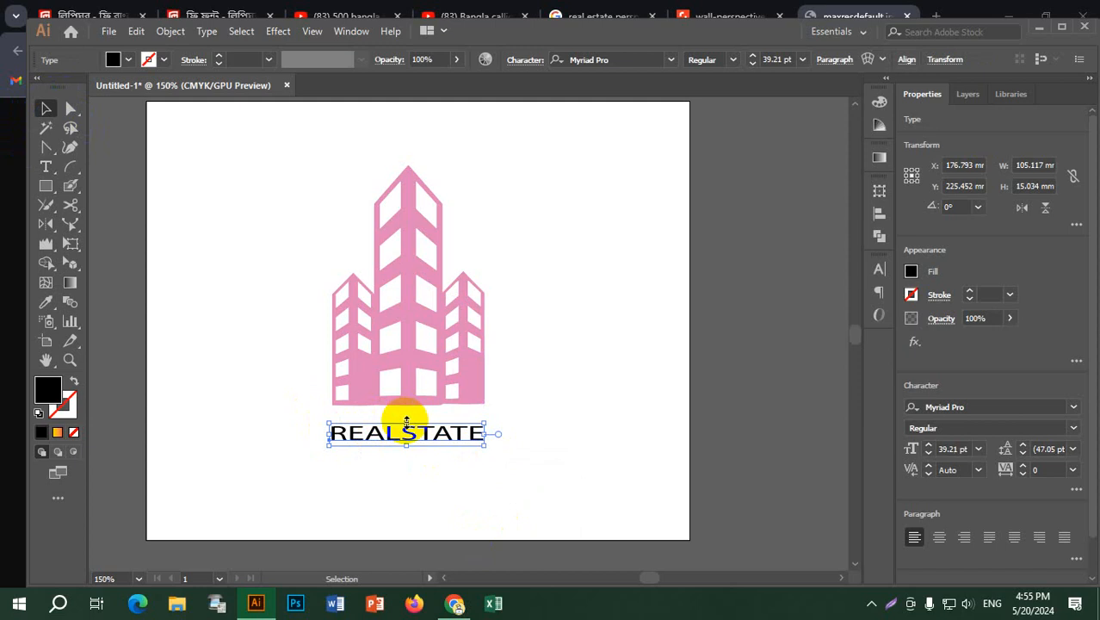
Step: Stretch the REALSTATE text to about 31 mm tall at the same width and nudge it down slightly
{"action": "mouse_move", "coordinate": [407, 422]}
{"action": "left_mouse_down"}
{"action": "mouse_move", "coordinate": [400, 401]}
{"action": "mouse_move", "coordinate": [411, 442]}
{"action": "left_mouse_up"}
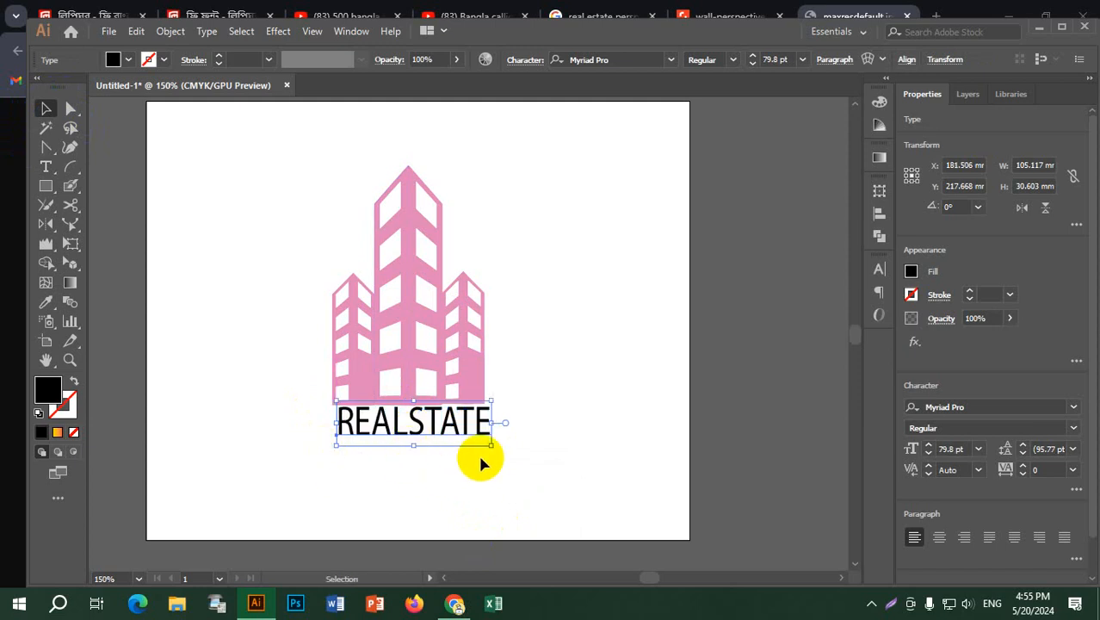
{"action": "key", "text": "Down"}
{"action": "key", "text": "Down"}
{"action": "key", "text": "Down"}
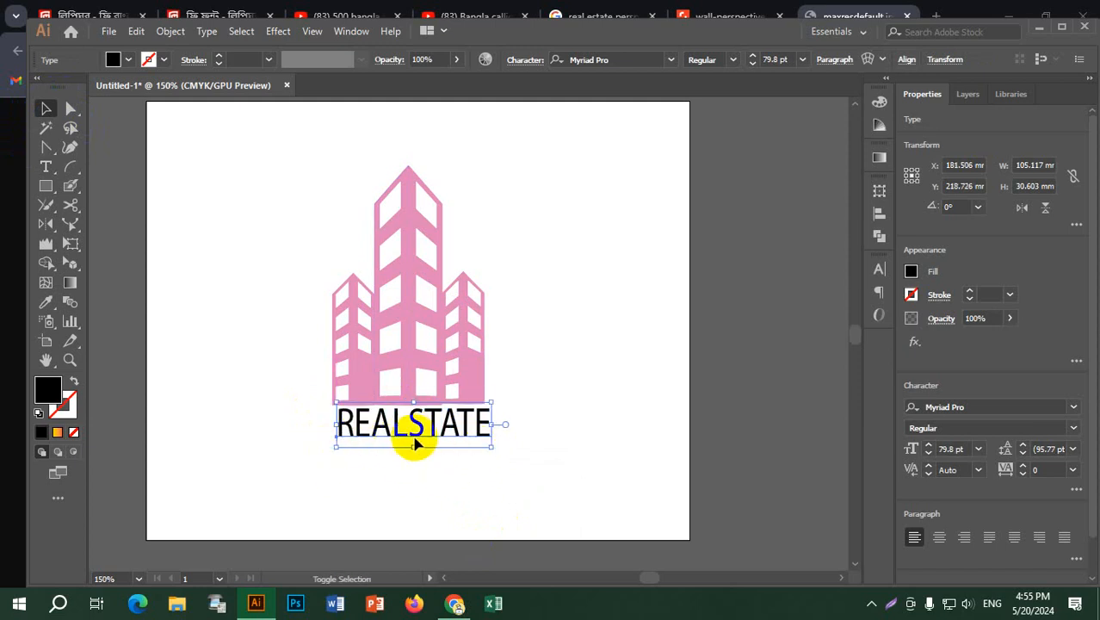
Step: Shift the REALSTATE text sideways until it lines up centrally under the three buildings
{"action": "scroll", "coordinate": [430, 444], "scroll_direction": "up", "scroll_amount": 5}
{"action": "scroll", "coordinate": [447, 526], "scroll_direction": "up", "scroll_amount": 2}
{"action": "left_click_drag", "start_coordinate": [514, 419], "coordinate": [598, 78]}
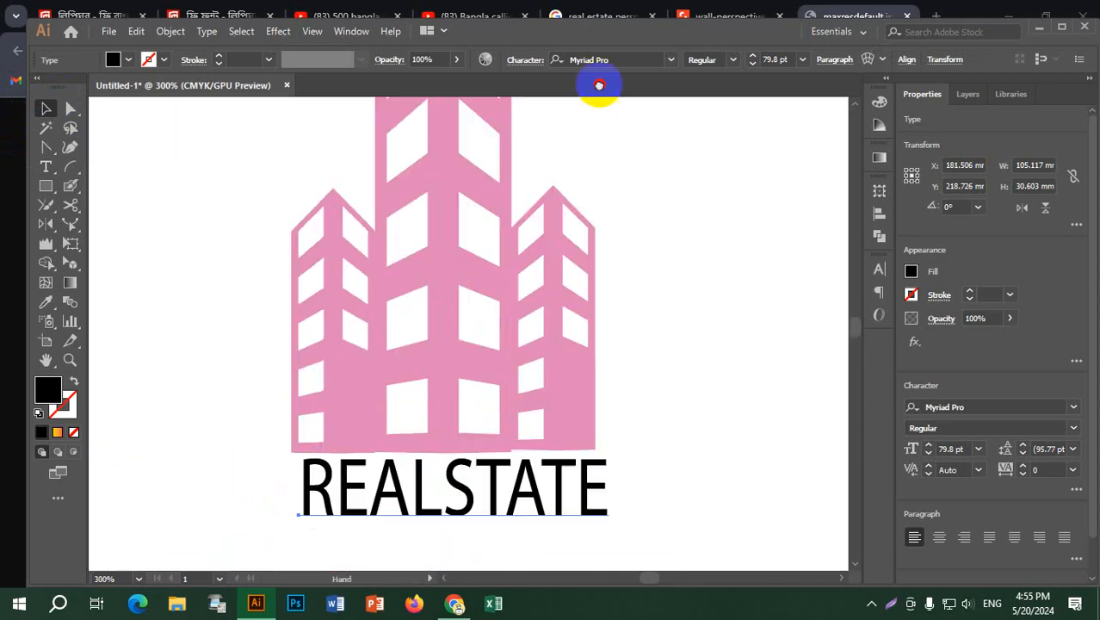
{"action": "left_click_drag", "start_coordinate": [536, 451], "coordinate": [524, 445]}
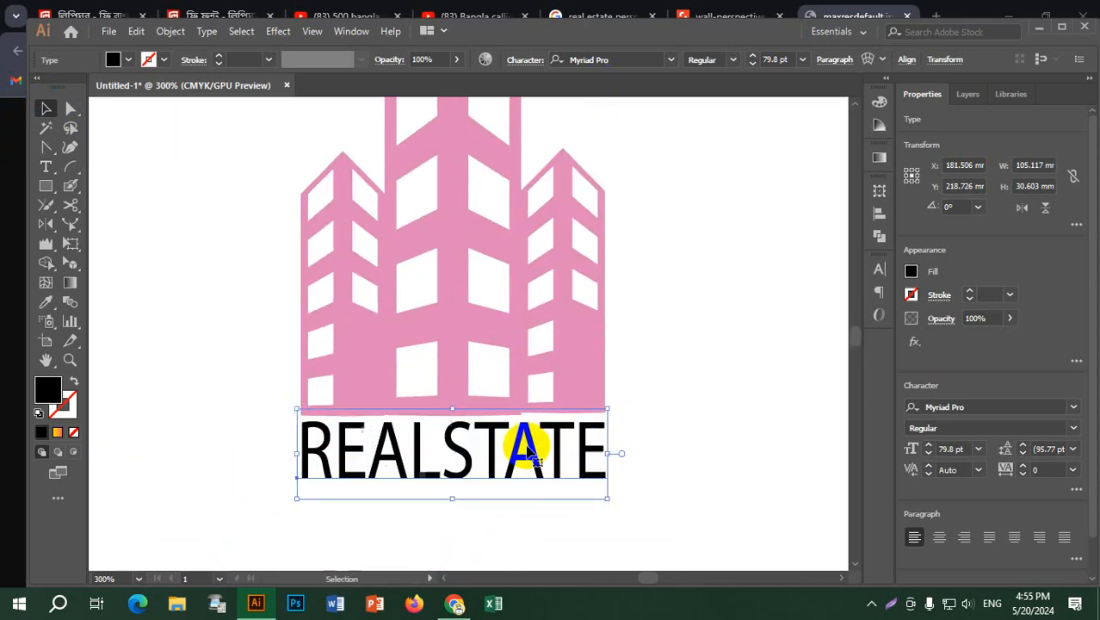
{"action": "left_click", "coordinate": [672, 435]}
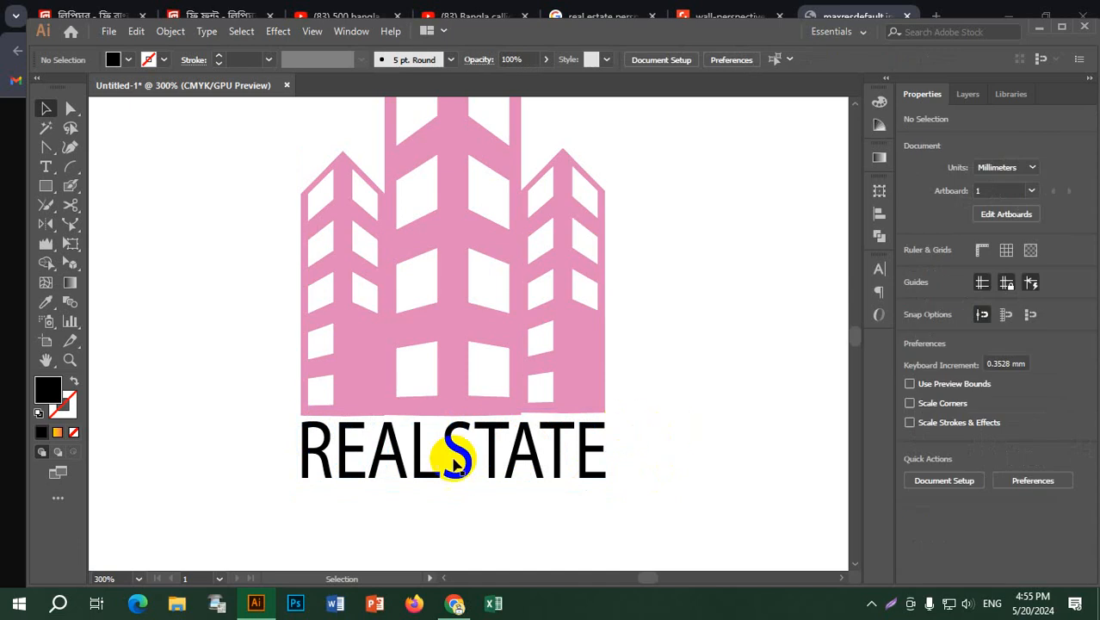
{"action": "left_click", "coordinate": [423, 451]}
{"action": "scroll", "coordinate": [441, 458], "scroll_direction": "down", "scroll_amount": 1}
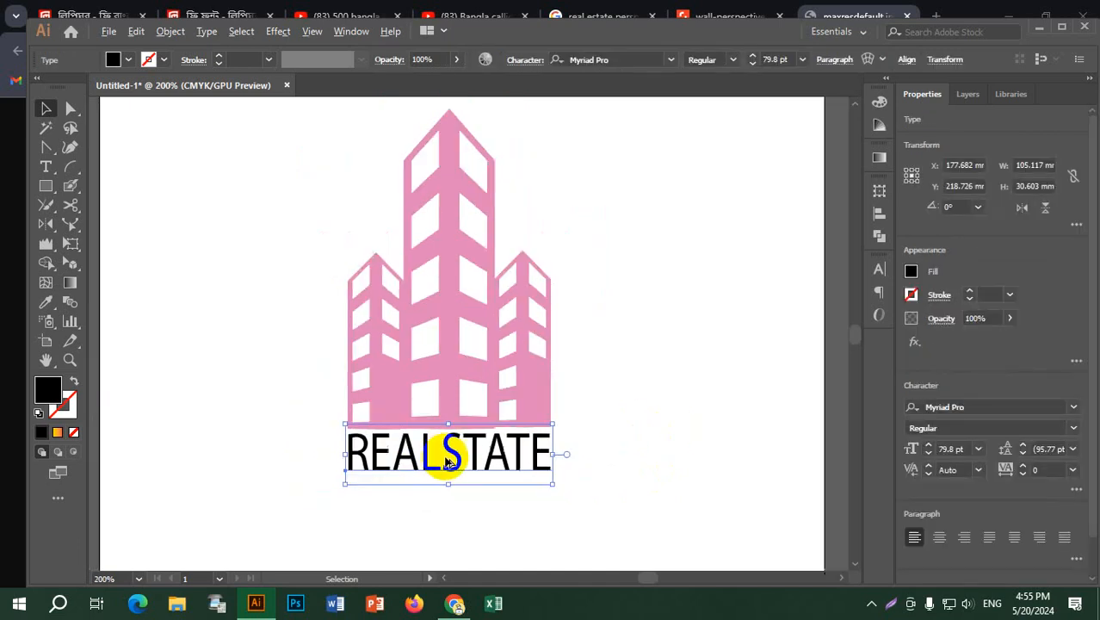
{"action": "key", "text": "space"}
{"action": "left_click_drag", "start_coordinate": [677, 400], "coordinate": [645, 421]}
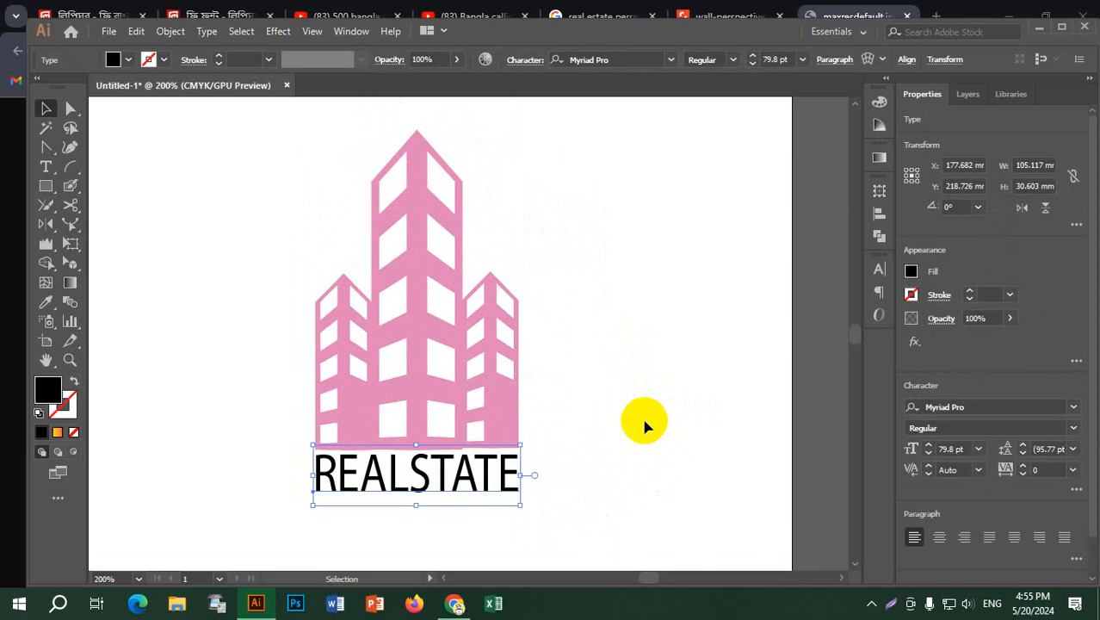
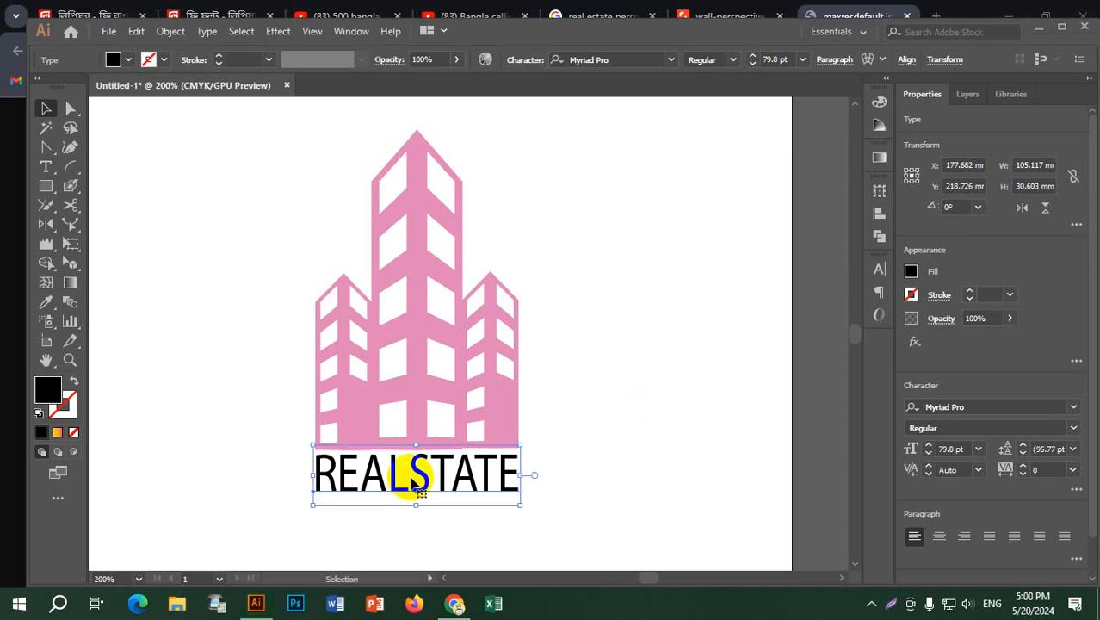
{"action": "double_click", "coordinate": [416, 479]}
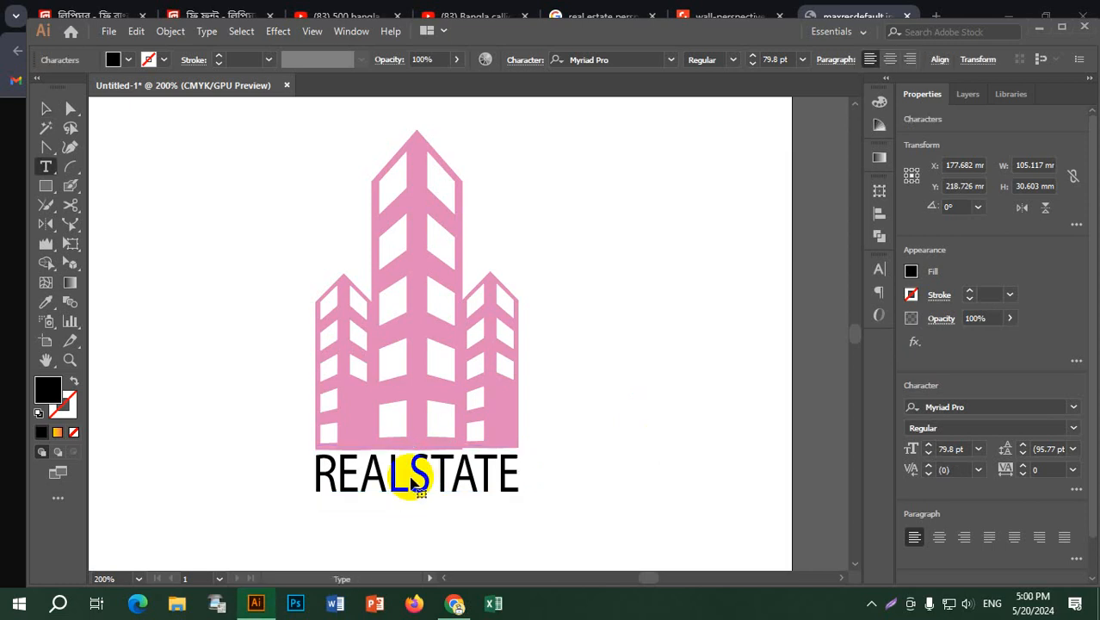
{"action": "left_click_drag", "start_coordinate": [413, 469], "coordinate": [611, 476]}
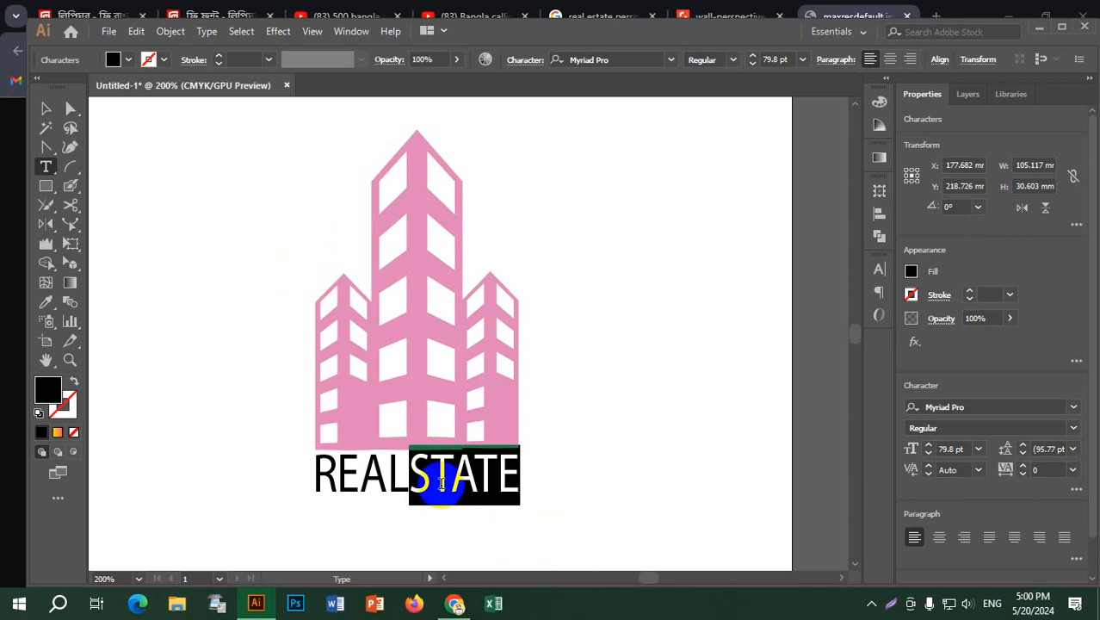
{"action": "left_click", "coordinate": [435, 482]}
{"action": "left_click_drag", "start_coordinate": [401, 491], "coordinate": [564, 482]}
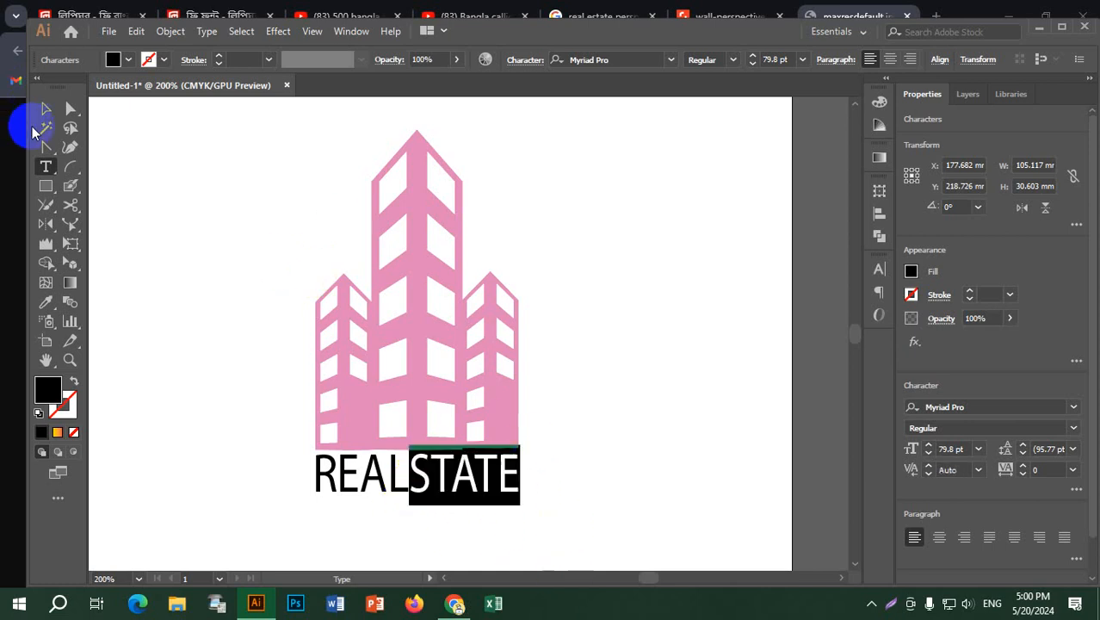
Step: Set the REALSTATE text in Poppins Black and narrow it to about 104 mm wide to match the buildings
{"action": "left_click", "coordinate": [47, 109]}
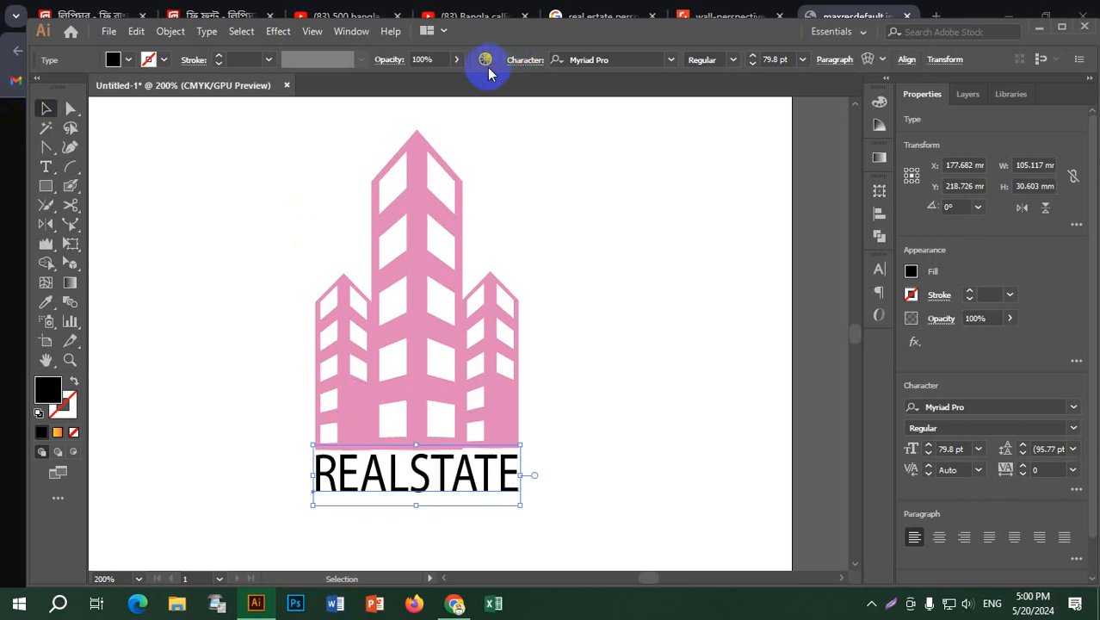
{"action": "left_click", "coordinate": [623, 59]}
{"action": "type", "text": "popp"}
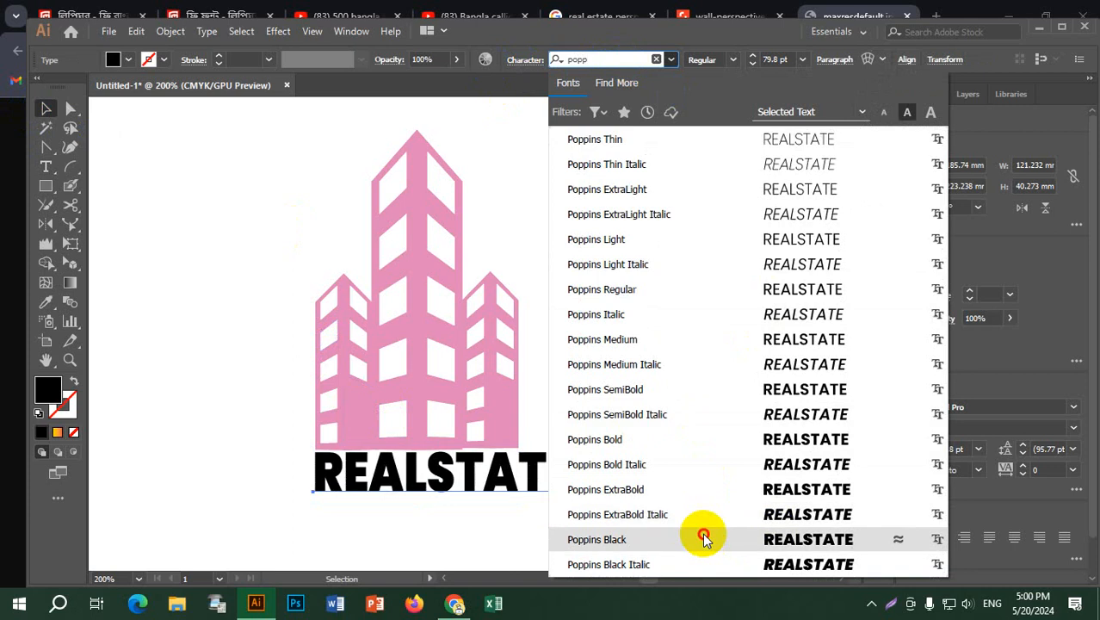
{"action": "left_click", "coordinate": [703, 538]}
{"action": "left_click_drag", "start_coordinate": [562, 484], "coordinate": [520, 487]}
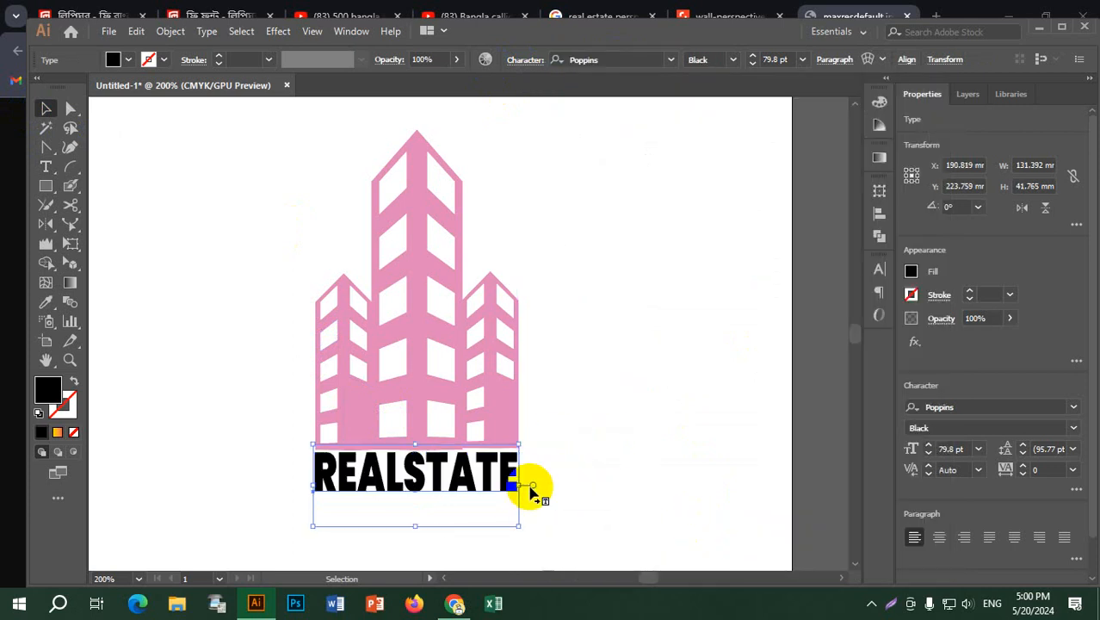
{"action": "left_click", "coordinate": [601, 439]}
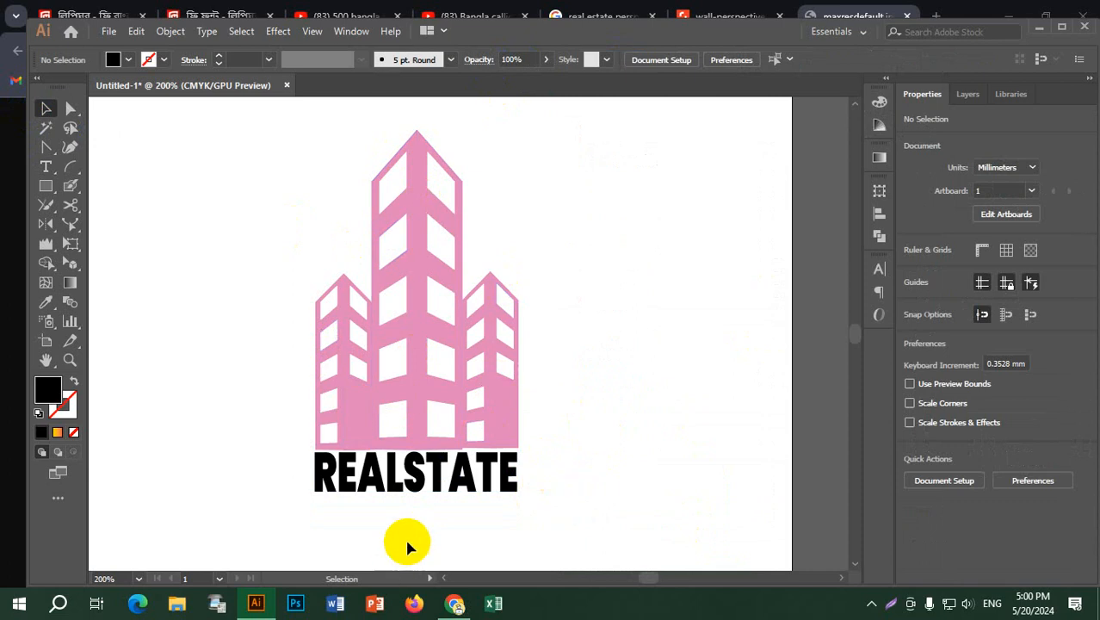
Step: Place a duplicate of the REALSTATE text outside the artboard, beside the logo
{"action": "scroll", "coordinate": [410, 542], "scroll_direction": "up", "scroll_amount": 2}
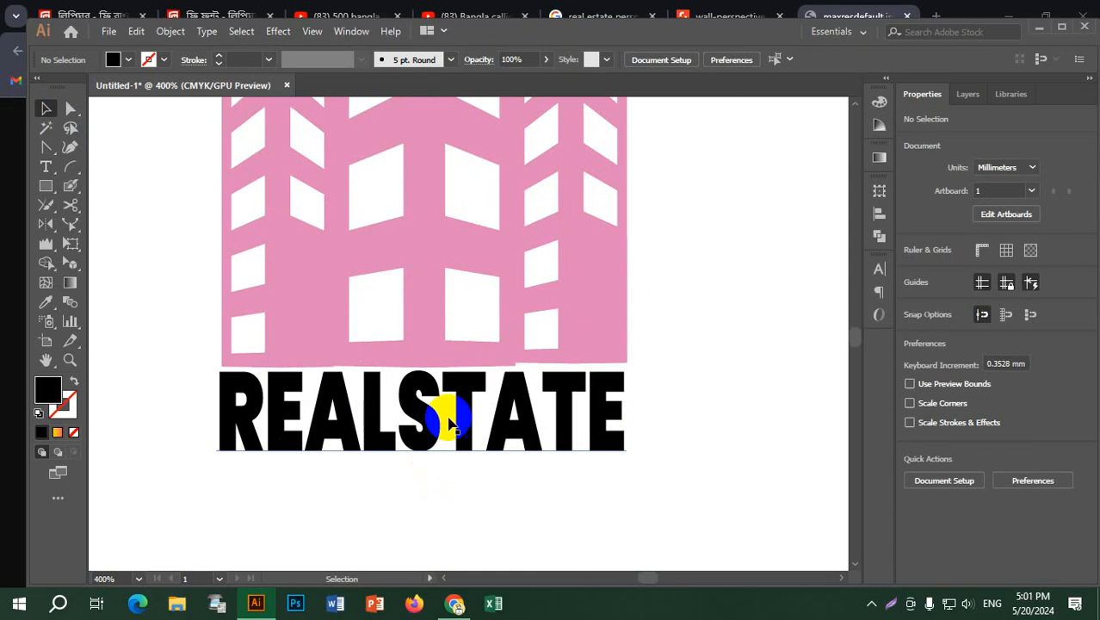
{"action": "left_click", "coordinate": [465, 418]}
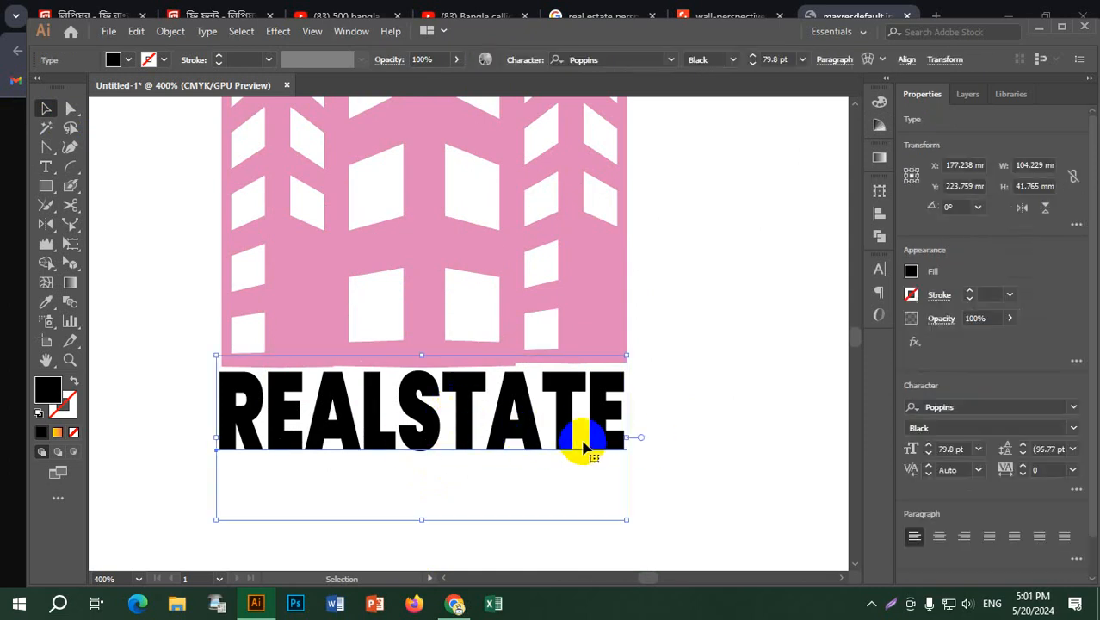
{"action": "left_click_drag", "start_coordinate": [423, 405], "coordinate": [52, 453]}
{"action": "scroll", "coordinate": [187, 514], "scroll_direction": "down", "scroll_amount": 3}
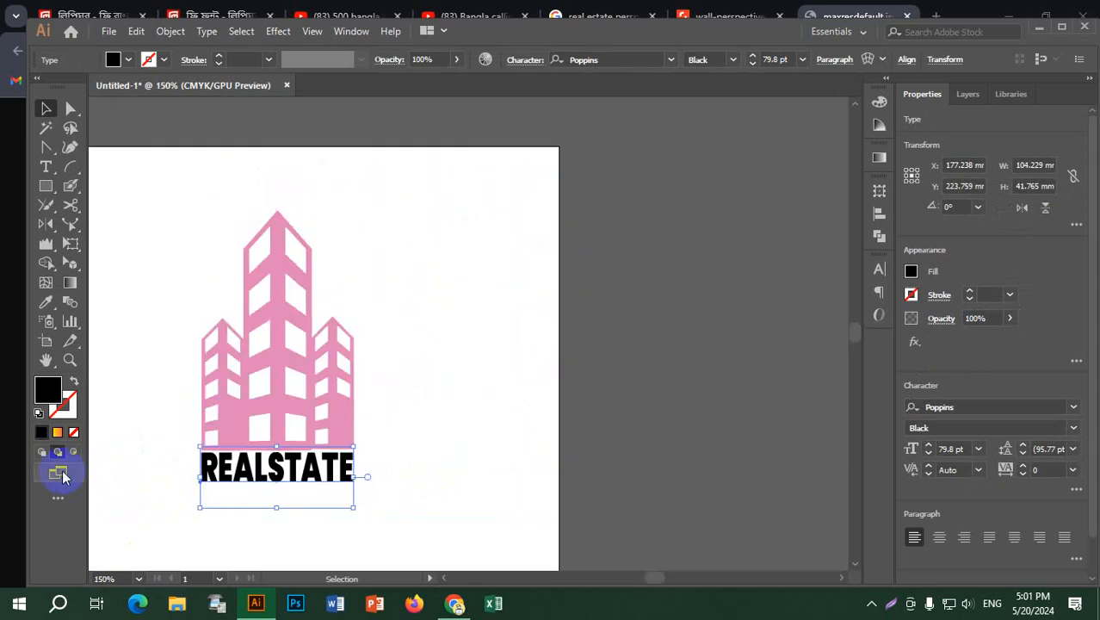
{"action": "left_click_drag", "start_coordinate": [300, 482], "coordinate": [713, 430]}
Step: Convert the original REALSTATE text under the buildings to outlines
{"action": "scroll", "coordinate": [247, 509], "scroll_direction": "up", "scroll_amount": 2}
{"action": "scroll", "coordinate": [413, 490], "scroll_direction": "left", "scroll_amount": 3}
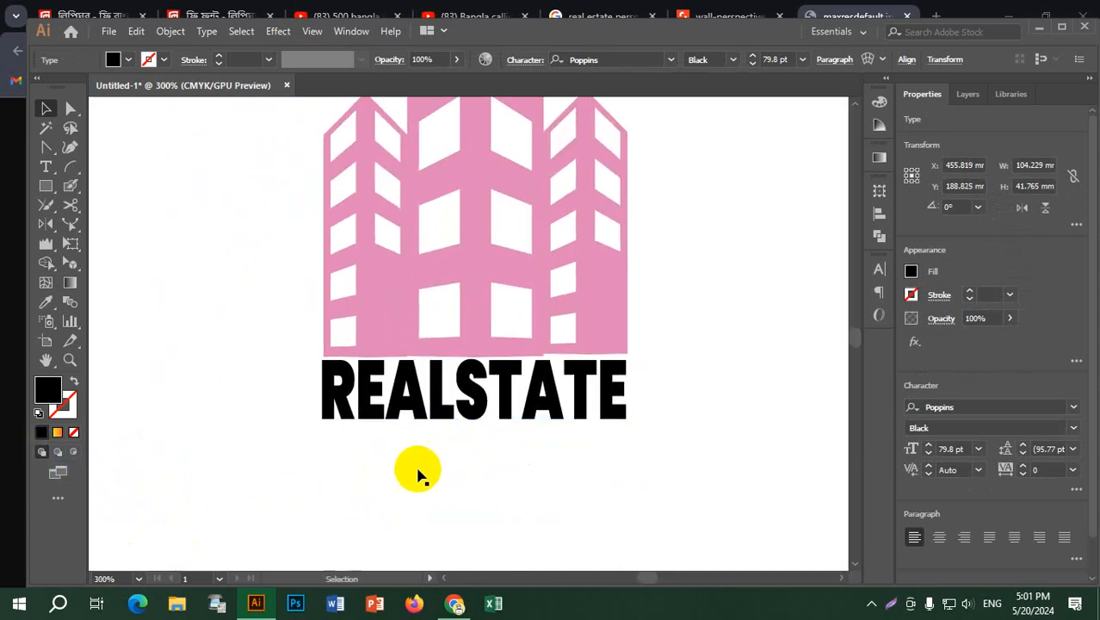
{"action": "scroll", "coordinate": [435, 465], "scroll_direction": "up", "scroll_amount": 1}
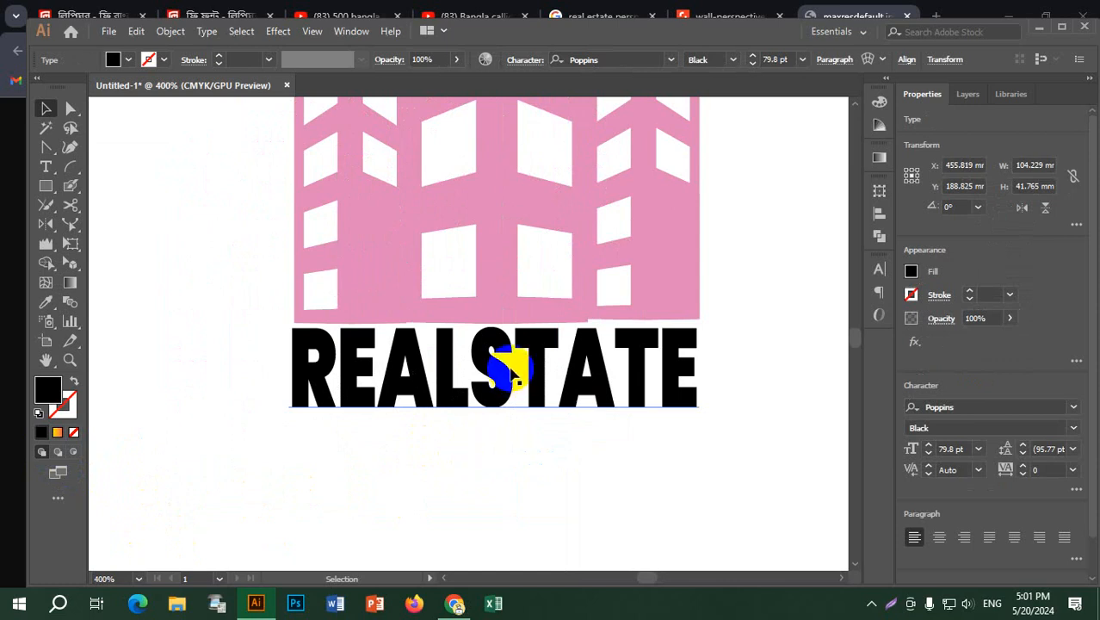
{"action": "left_click", "coordinate": [497, 369]}
{"action": "right_click", "coordinate": [498, 369]}
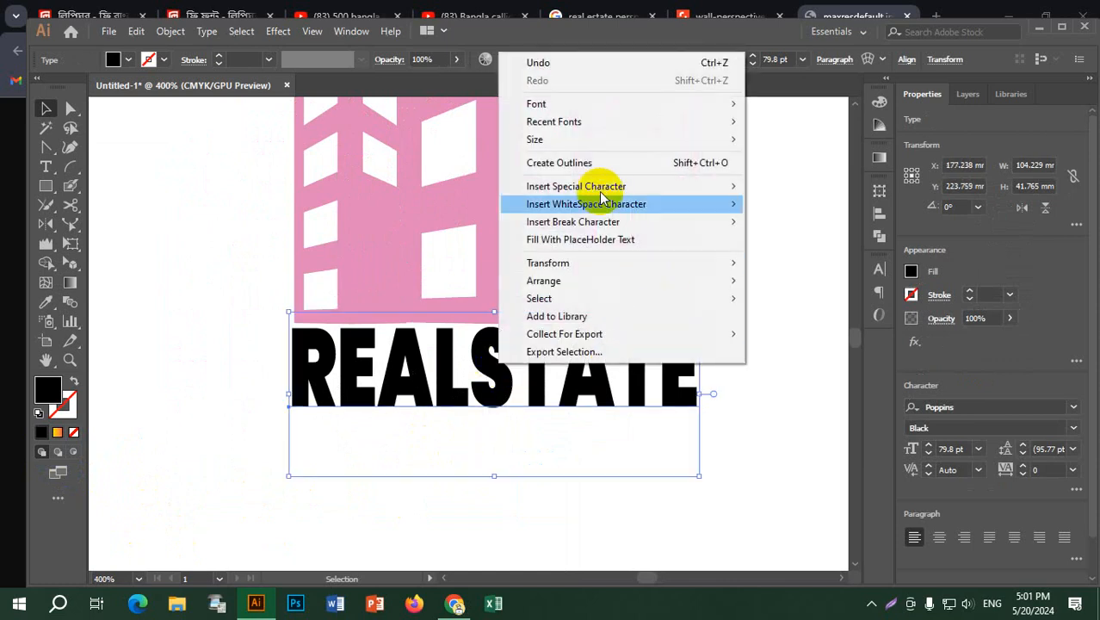
{"action": "left_click", "coordinate": [621, 162]}
{"action": "left_click", "coordinate": [670, 478]}
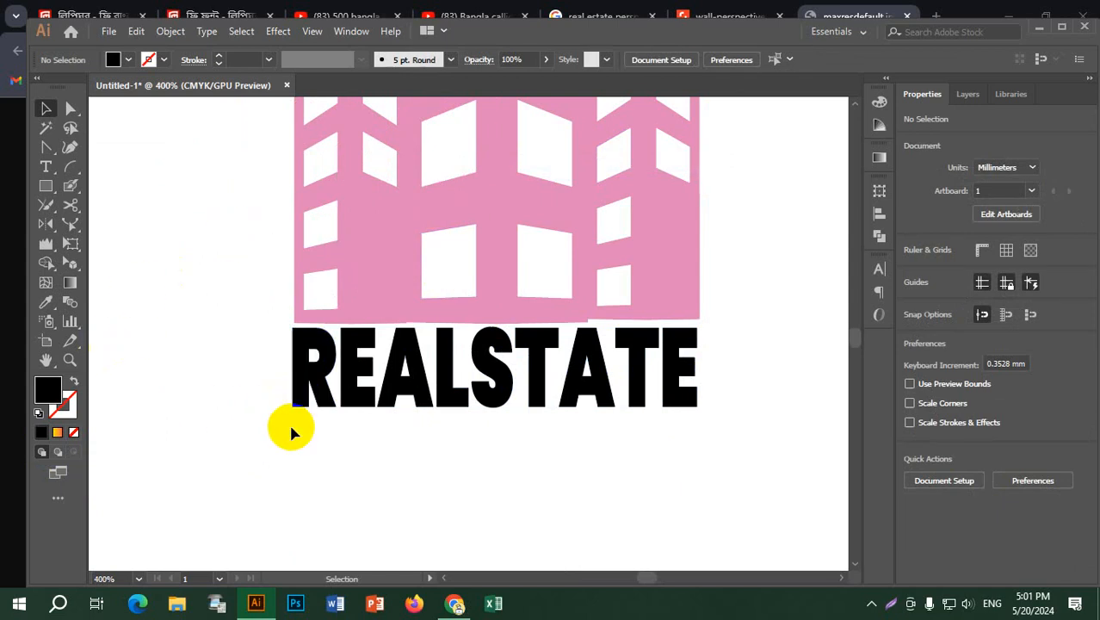
Step: Draw a diagonal line segment across the first letter E, spanning about 13 mm horizontally and 24 mm vertically
{"action": "left_click", "coordinate": [47, 186]}
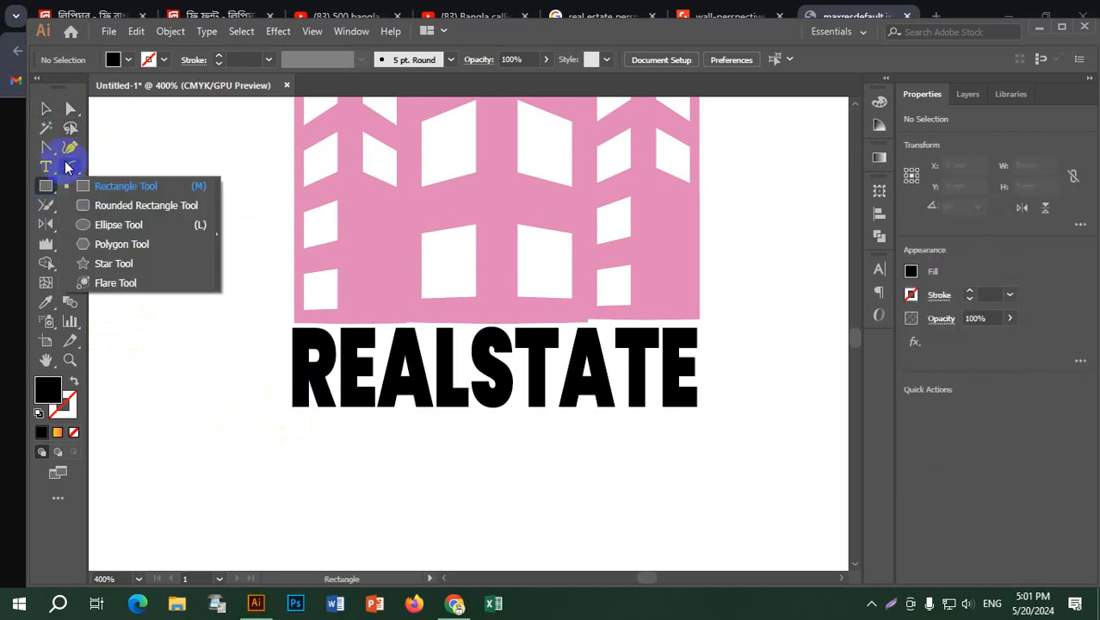
{"action": "left_click_drag", "start_coordinate": [70, 166], "coordinate": [146, 172]}
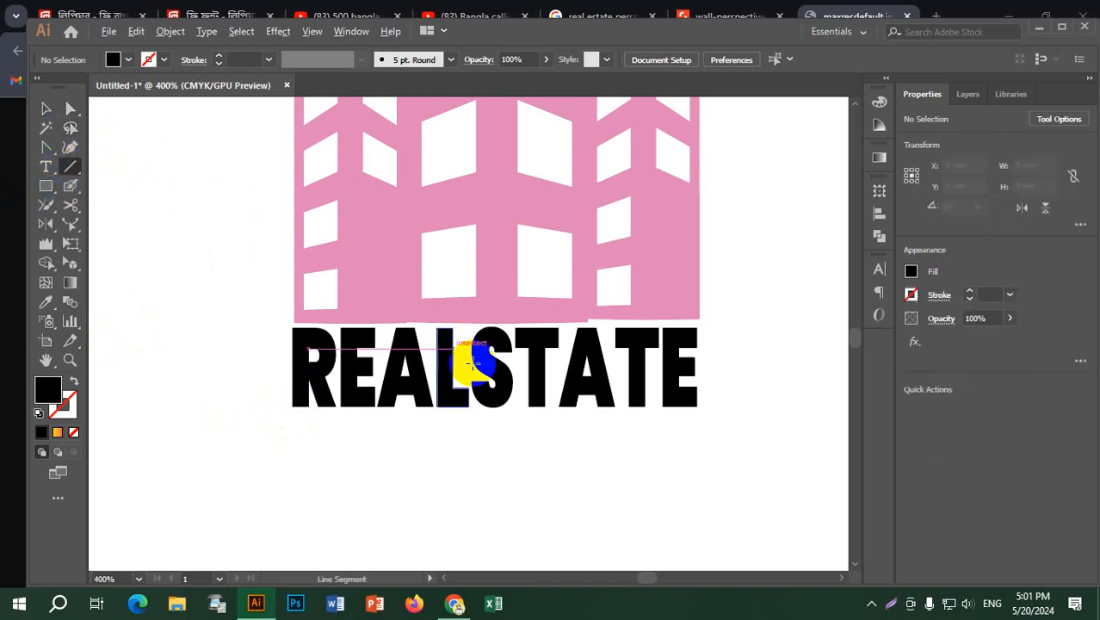
{"action": "scroll", "coordinate": [473, 363], "scroll_direction": "up", "scroll_amount": 2}
{"action": "left_click_drag", "start_coordinate": [299, 313], "coordinate": [196, 502]}
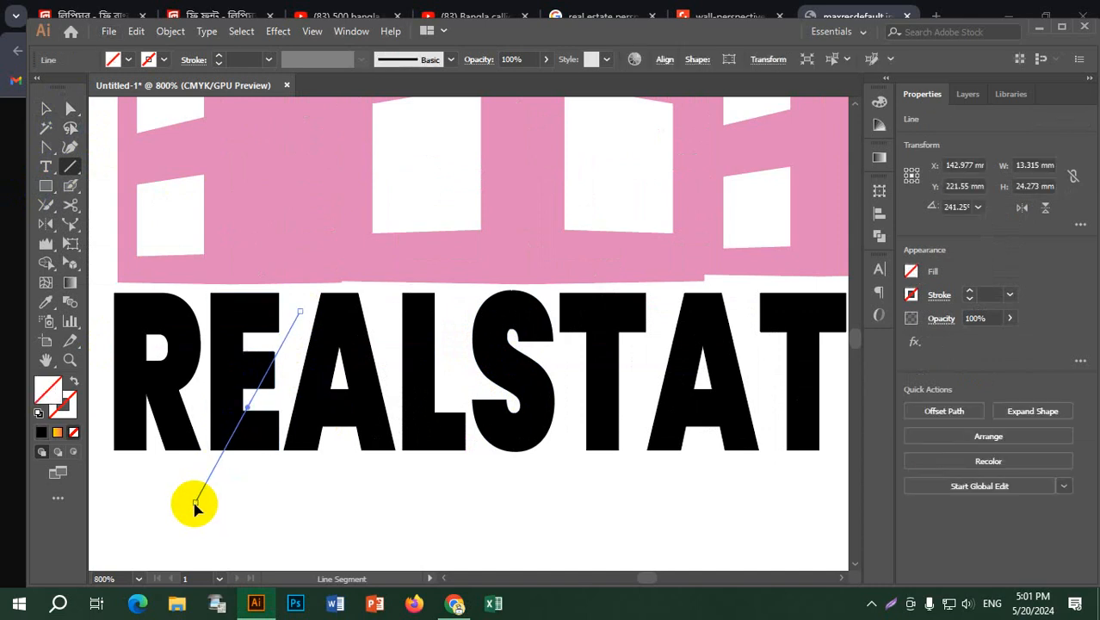
Step: Give the diagonal line a visible stroke of 1 pt
{"action": "left_click", "coordinate": [219, 58]}
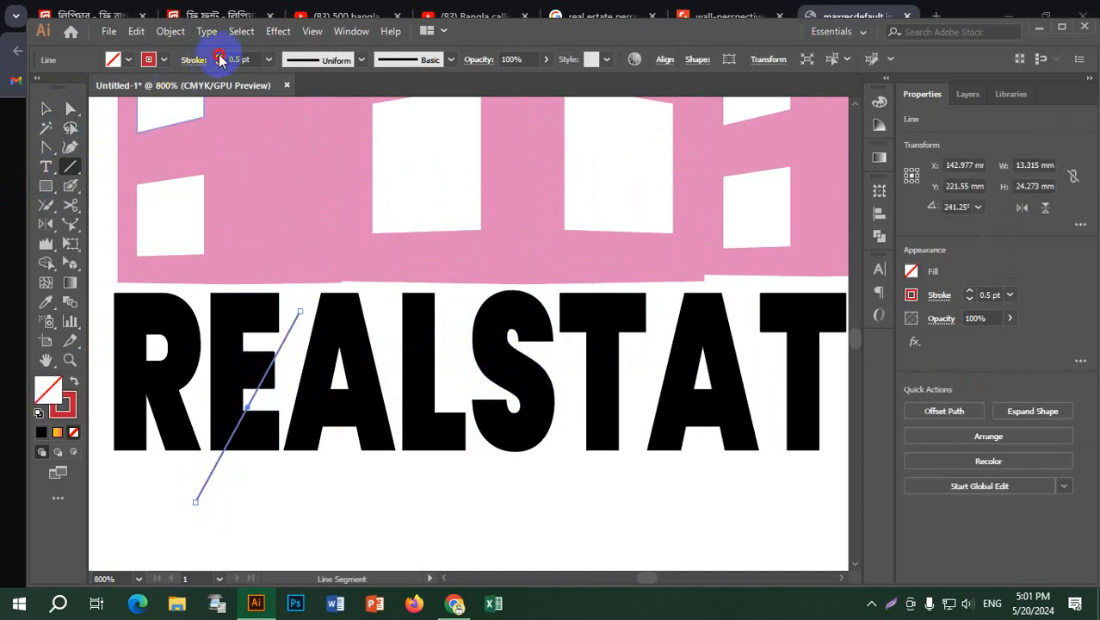
{"action": "left_click", "coordinate": [219, 58]}
{"action": "left_click", "coordinate": [220, 58]}
{"action": "left_click", "coordinate": [219, 58]}
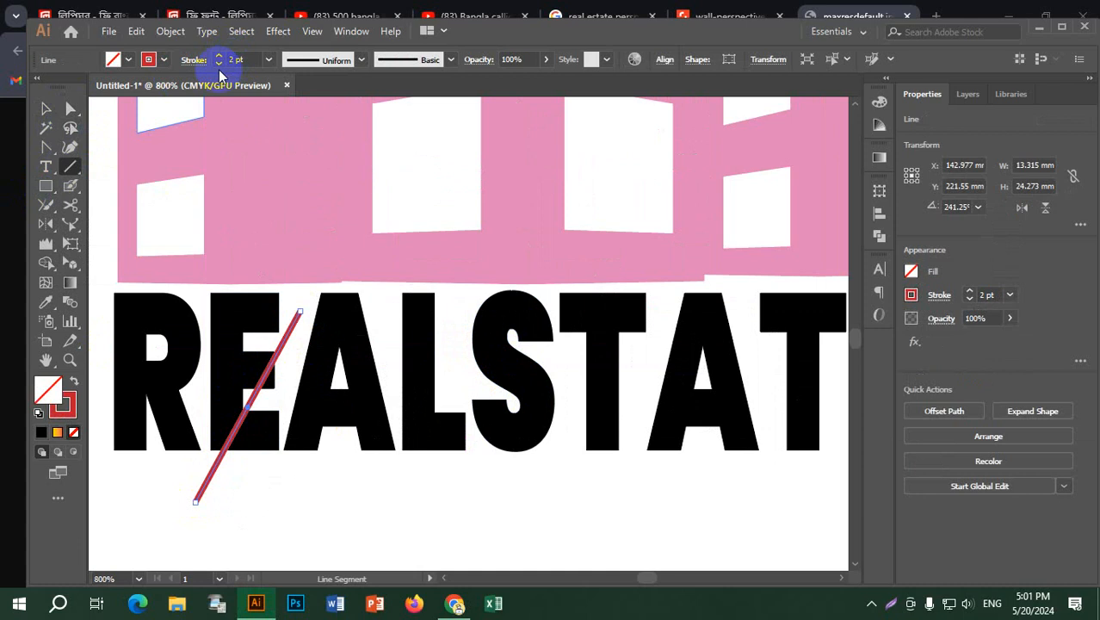
{"action": "left_click", "coordinate": [219, 64]}
{"action": "left_click", "coordinate": [44, 107]}
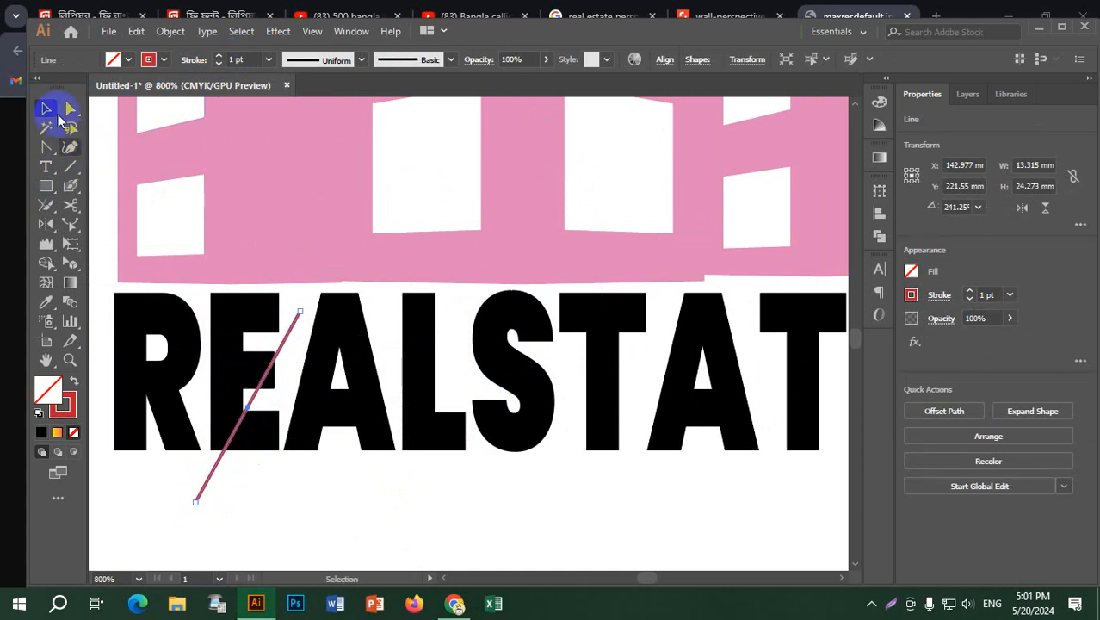
Step: Move the diagonal line to the start of the REALSTATE lettering, over the letter R
{"action": "left_click", "coordinate": [349, 518]}
{"action": "scroll", "coordinate": [364, 488], "scroll_direction": "down", "scroll_amount": 1}
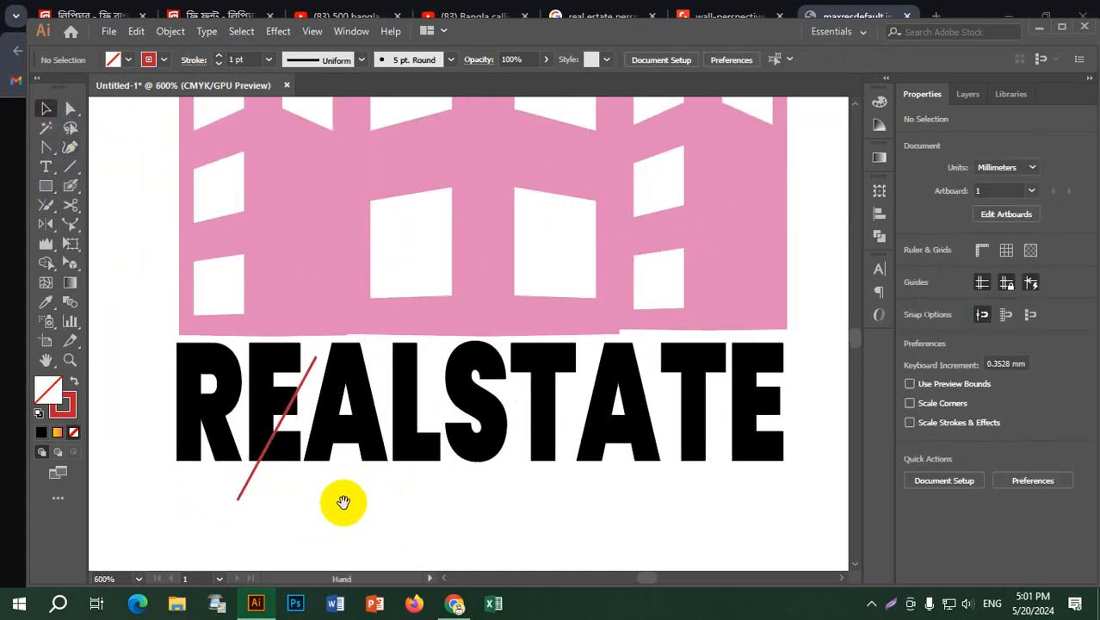
{"action": "left_click_drag", "start_coordinate": [342, 504], "coordinate": [338, 435]}
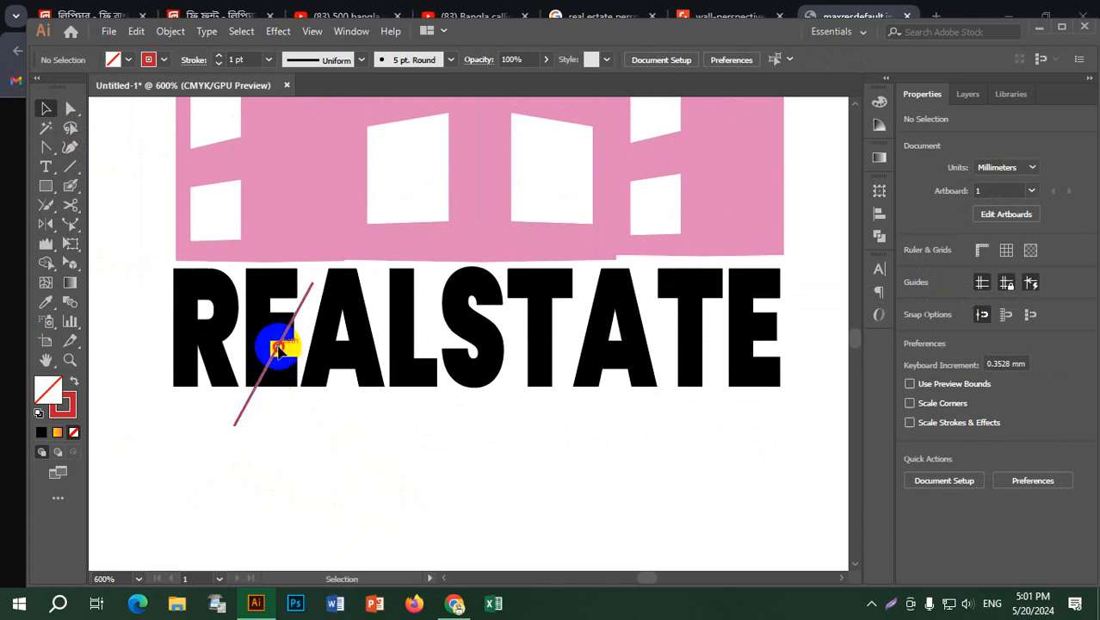
{"action": "left_click_drag", "start_coordinate": [277, 351], "coordinate": [224, 323]}
Step: Repeat evenly spaced copies of the diagonal line across the whole REALSTATE word, continuing just past the final E
{"action": "key", "text": "ctrl+d"}
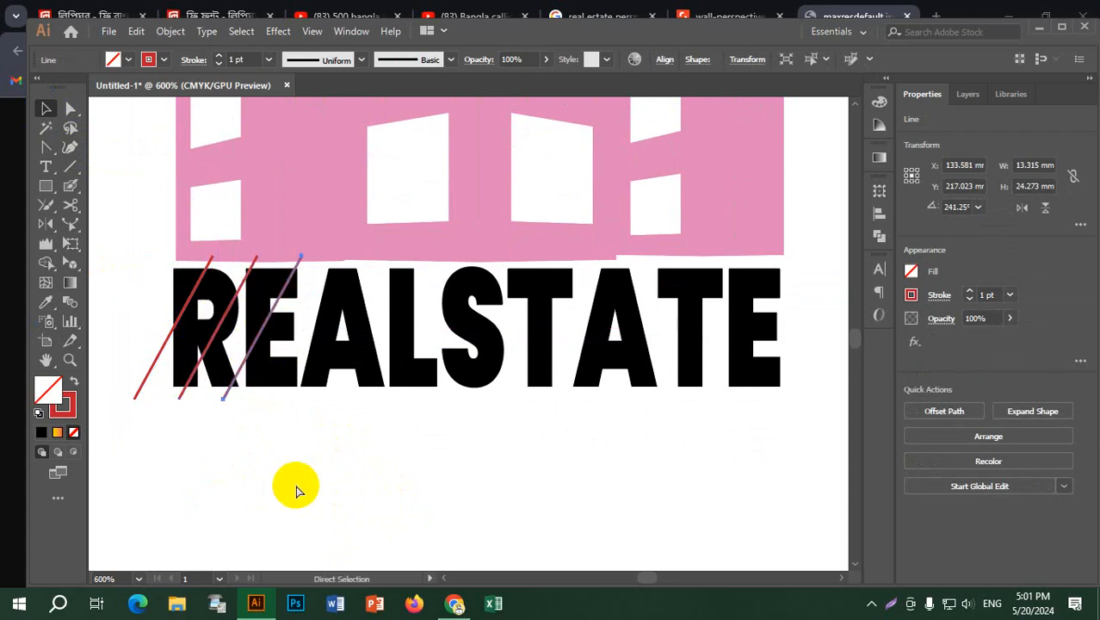
{"action": "key", "text": "ctrl+d"}
{"action": "key", "text": "ctrl+d"}
{"action": "key", "text": "ctrl+d"}
{"action": "key", "text": "ctrl+d"}
{"action": "key", "text": "ctrl+d"}
{"action": "key", "text": "ctrl+d"}
{"action": "key", "text": "ctrl+d"}
{"action": "key", "text": "ctrl+d"}
{"action": "key", "text": "ctrl+d"}
{"action": "key", "text": "ctrl+d"}
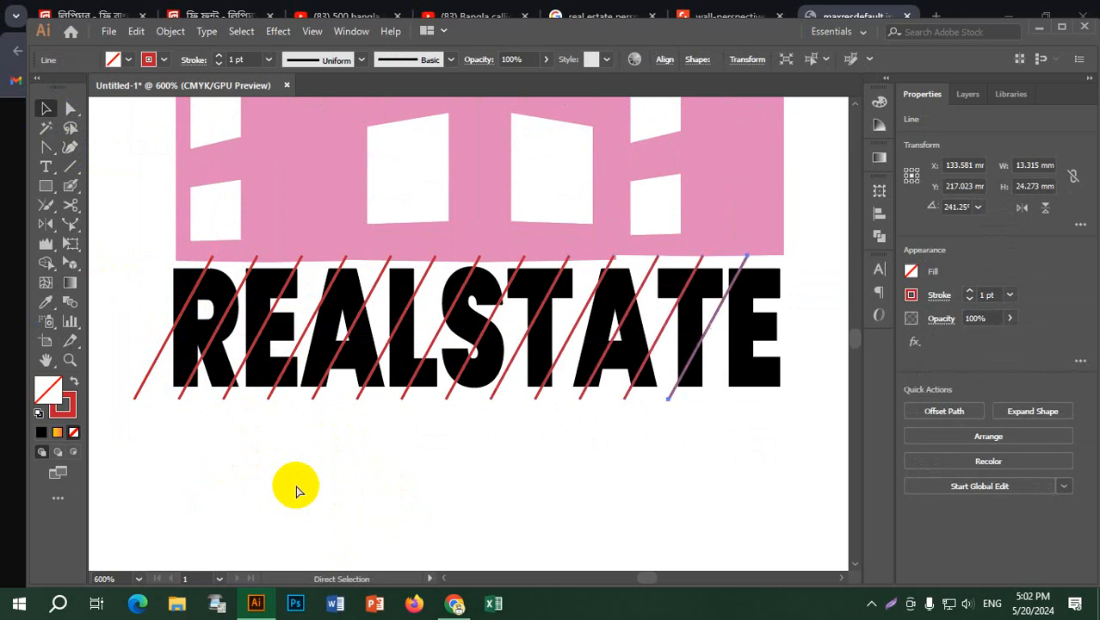
{"action": "key", "text": "ctrl+d"}
{"action": "key", "text": "ctrl+d"}
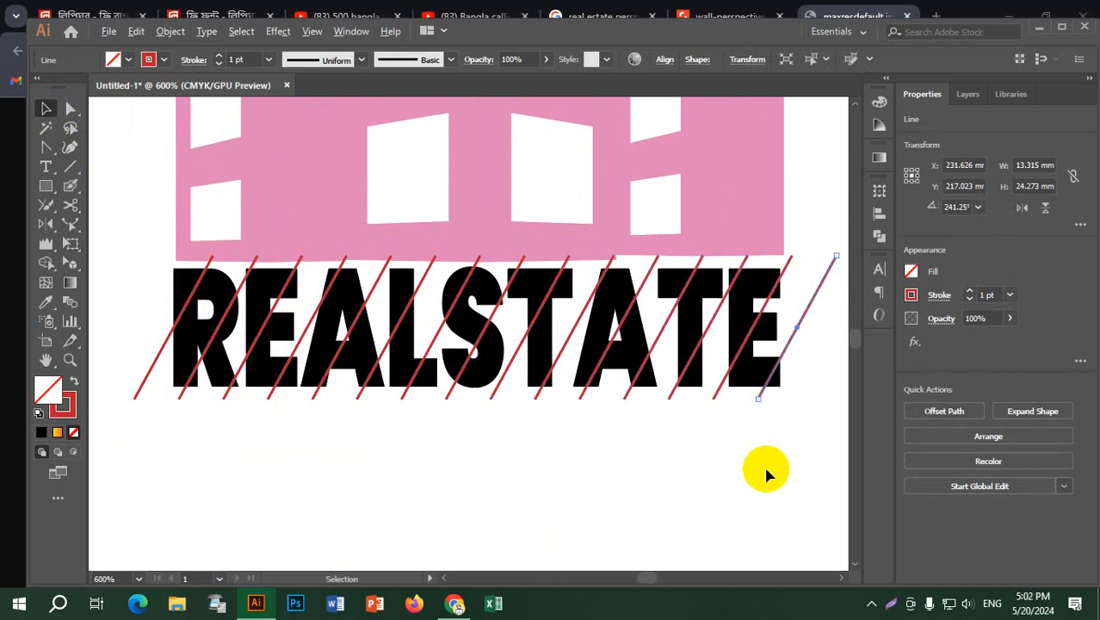
Step: Move the REALSTATE lettering together with its diagonal lines down and to the left, clear of the buildings
{"action": "scroll", "coordinate": [763, 464], "scroll_direction": "down", "scroll_amount": 1}
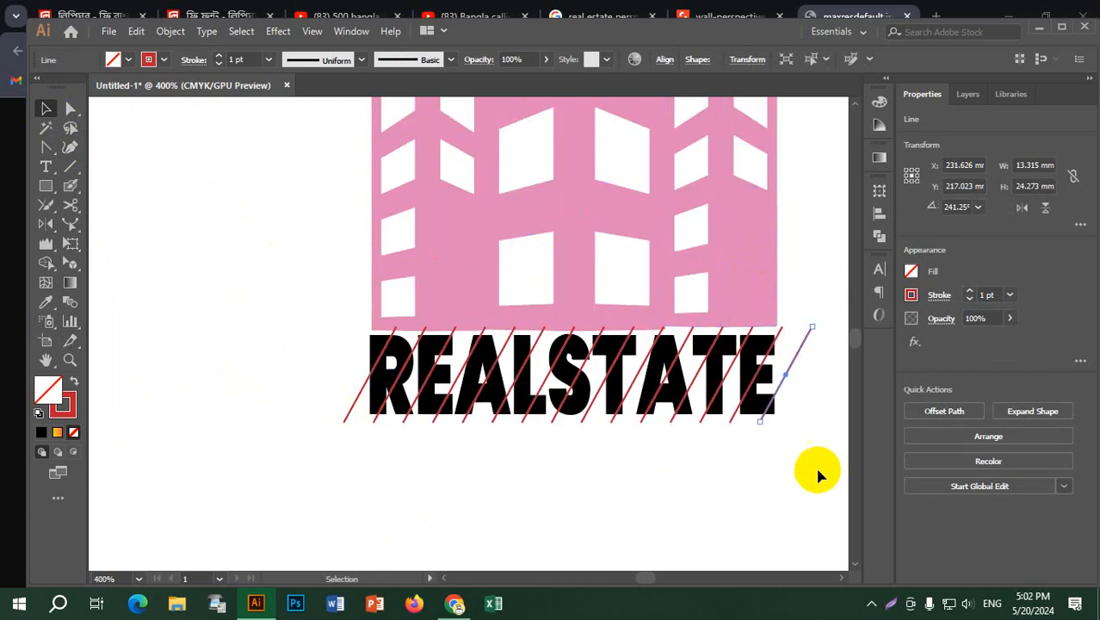
{"action": "left_click_drag", "start_coordinate": [821, 463], "coordinate": [435, 400]}
{"action": "left_click_drag", "start_coordinate": [531, 376], "coordinate": [436, 433]}
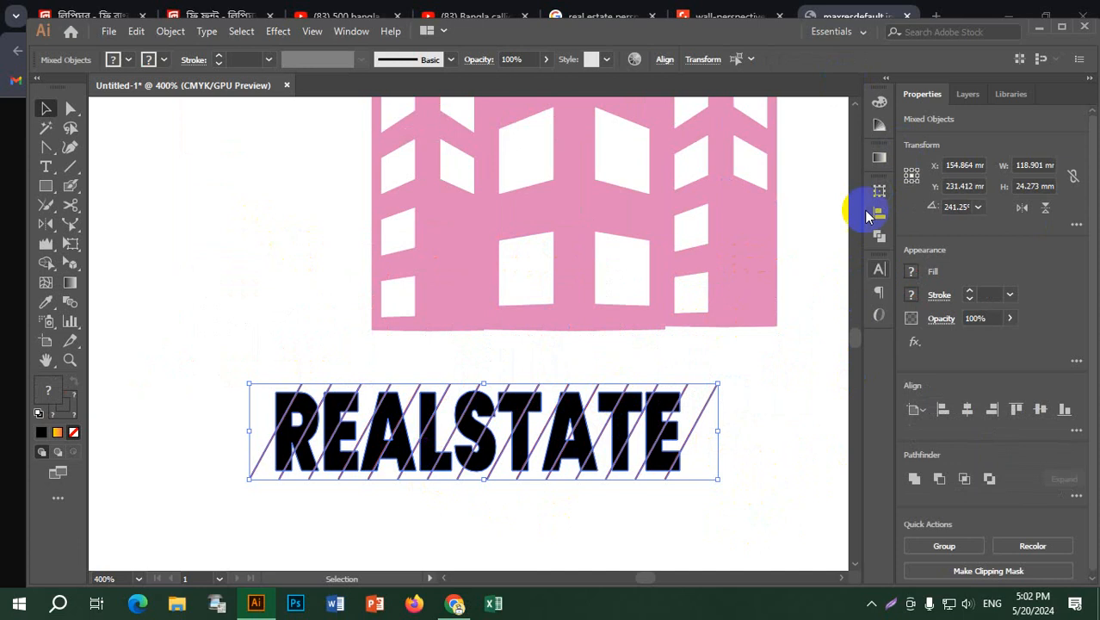
Step: Try to subtract the diagonal lines from the REALSTATE lettering with Pathfinder Minus Front
{"action": "left_click", "coordinate": [352, 31]}
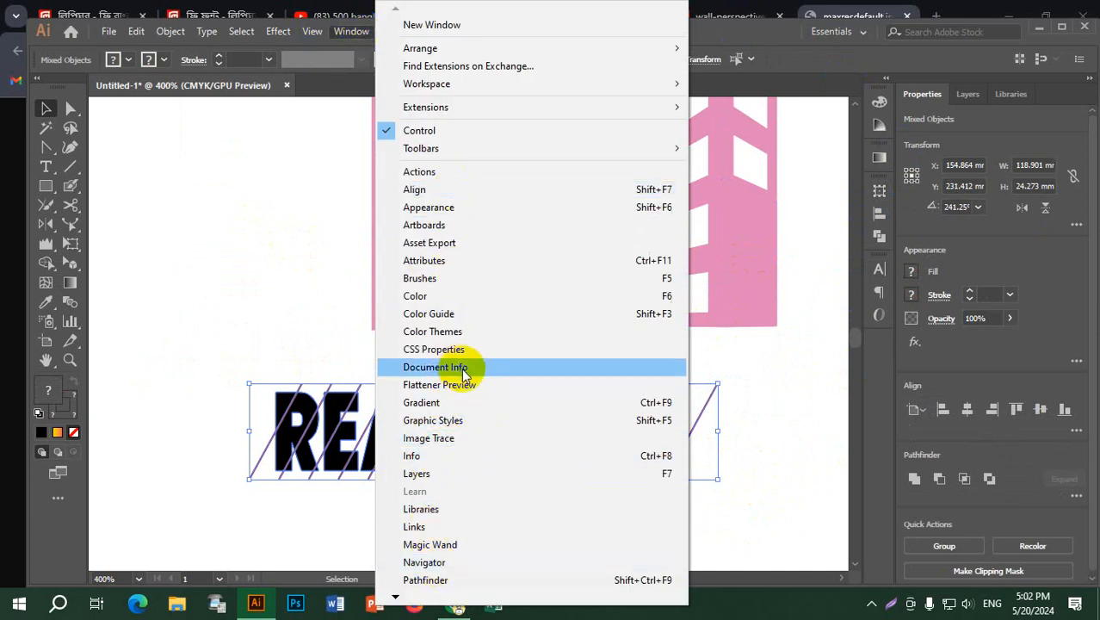
{"action": "left_click", "coordinate": [791, 376]}
{"action": "left_click", "coordinate": [790, 376]}
{"action": "left_click_drag", "start_coordinate": [172, 333], "coordinate": [791, 388]}
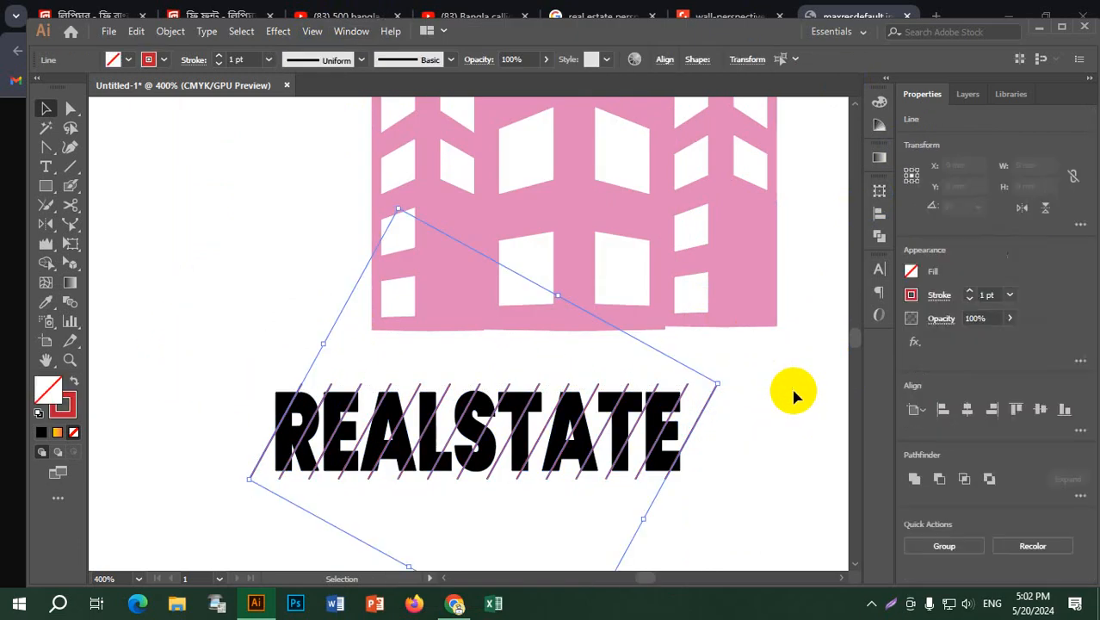
{"action": "key", "text": "a"}
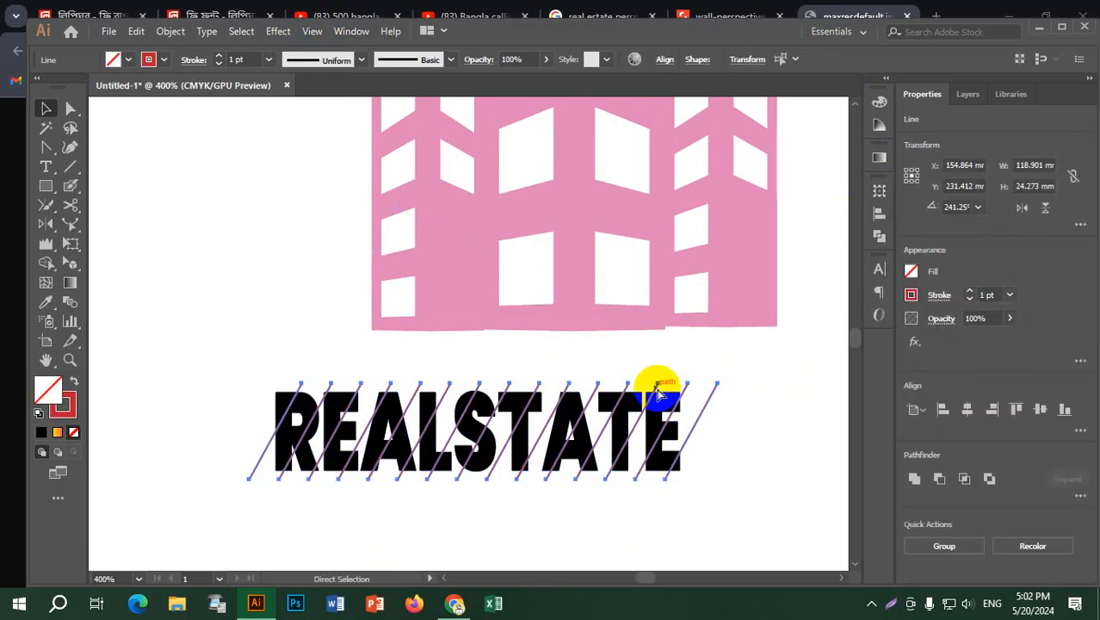
{"action": "key", "text": "v"}
{"action": "left_click_drag", "start_coordinate": [781, 520], "coordinate": [203, 380]}
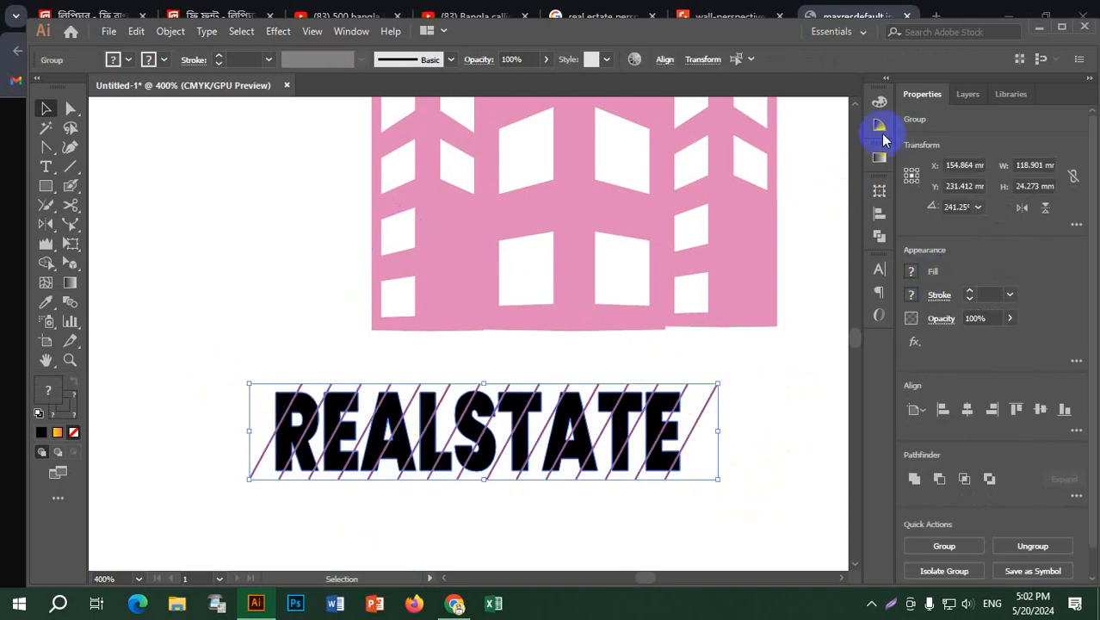
{"action": "left_click", "coordinate": [879, 237]}
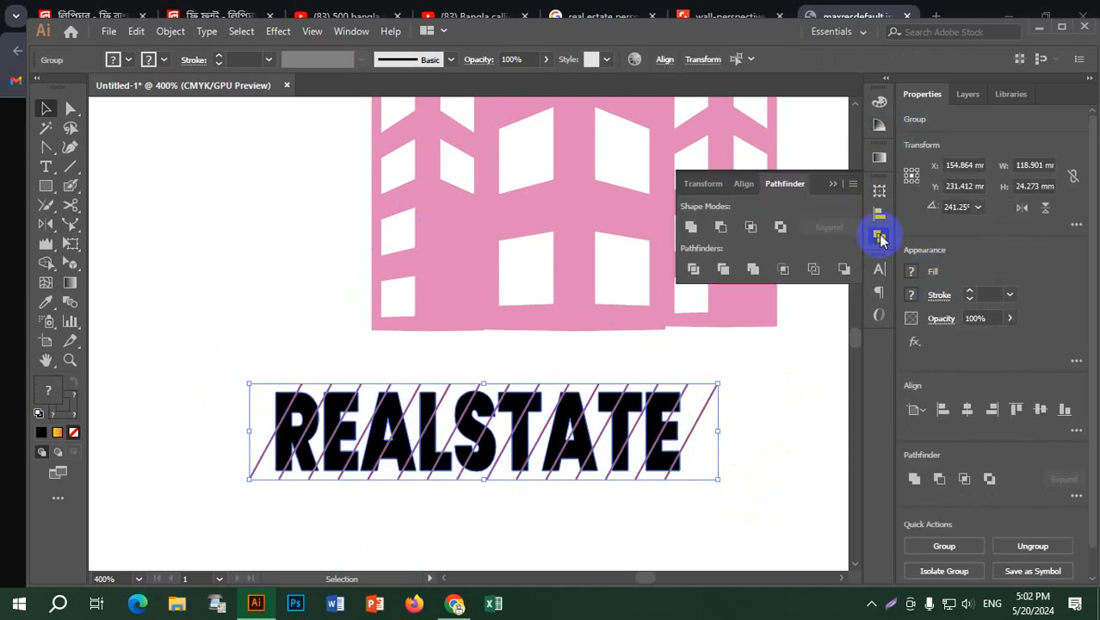
{"action": "left_click", "coordinate": [723, 228]}
{"action": "key", "text": "ctrl+z"}
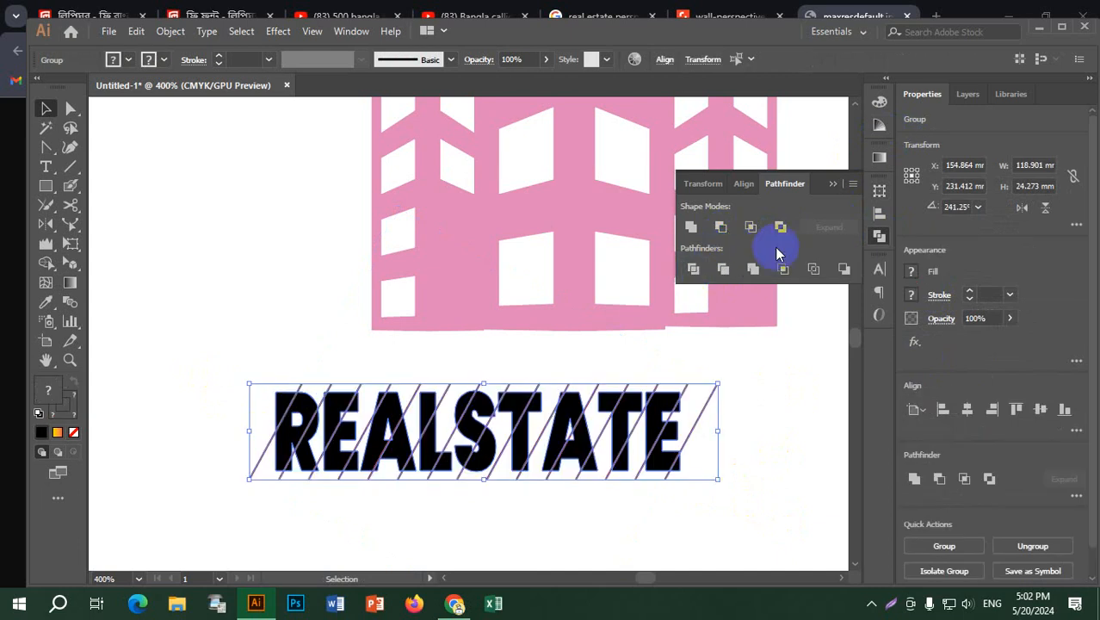
Step: Try to cut the lettering along the diagonal lines with Pathfinder Intersect and Trim
{"action": "left_click", "coordinate": [751, 227]}
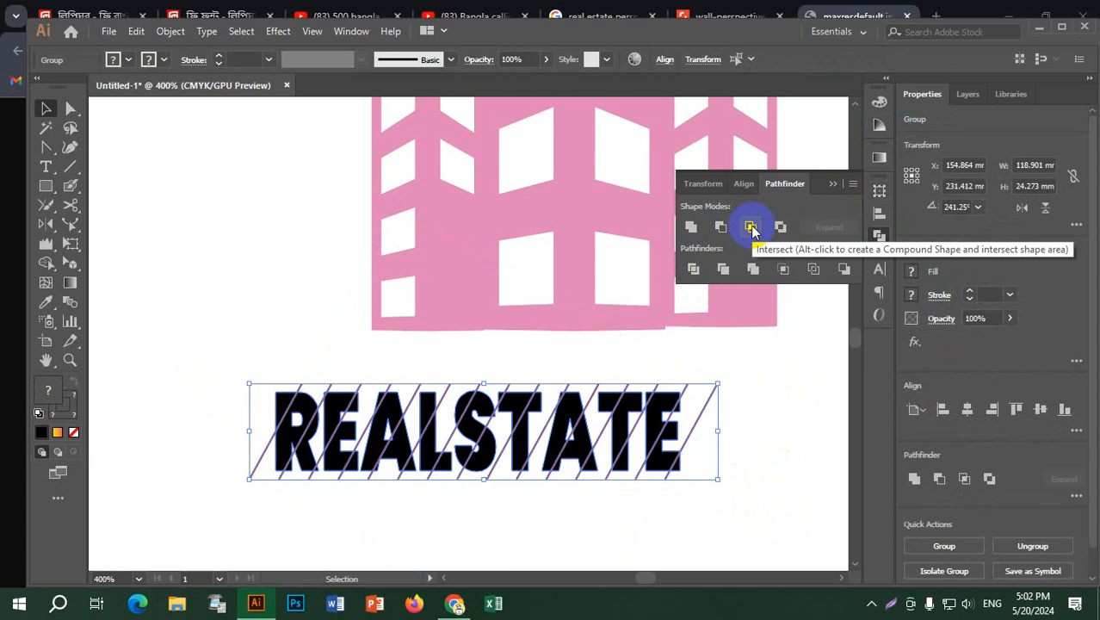
{"action": "left_click", "coordinate": [723, 271]}
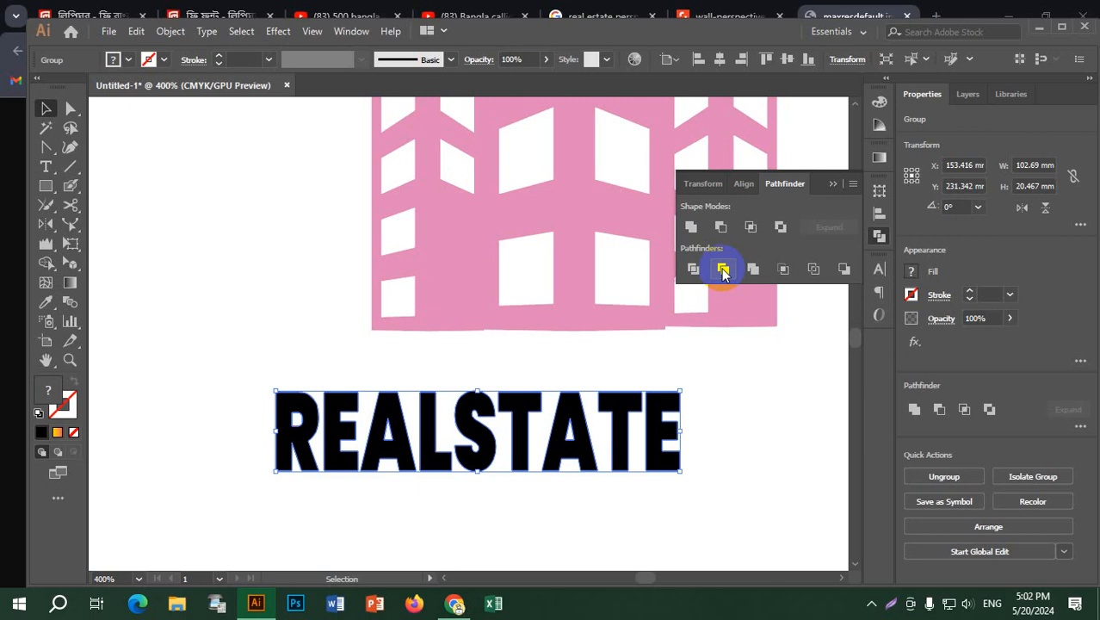
{"action": "key", "text": "ctrl+z"}
{"action": "scroll", "coordinate": [425, 392], "scroll_direction": "up", "scroll_amount": 1}
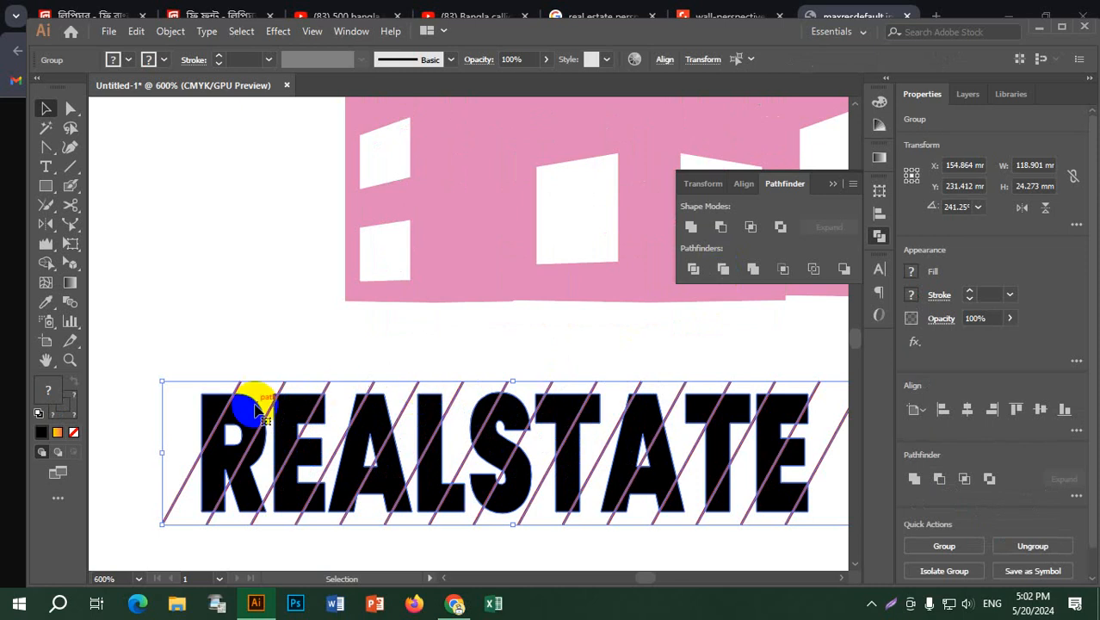
Step: Try to form the line-divided pieces of the letters R, E and A as separate shapes with the Shape Builder tool
{"action": "left_click", "coordinate": [182, 254]}
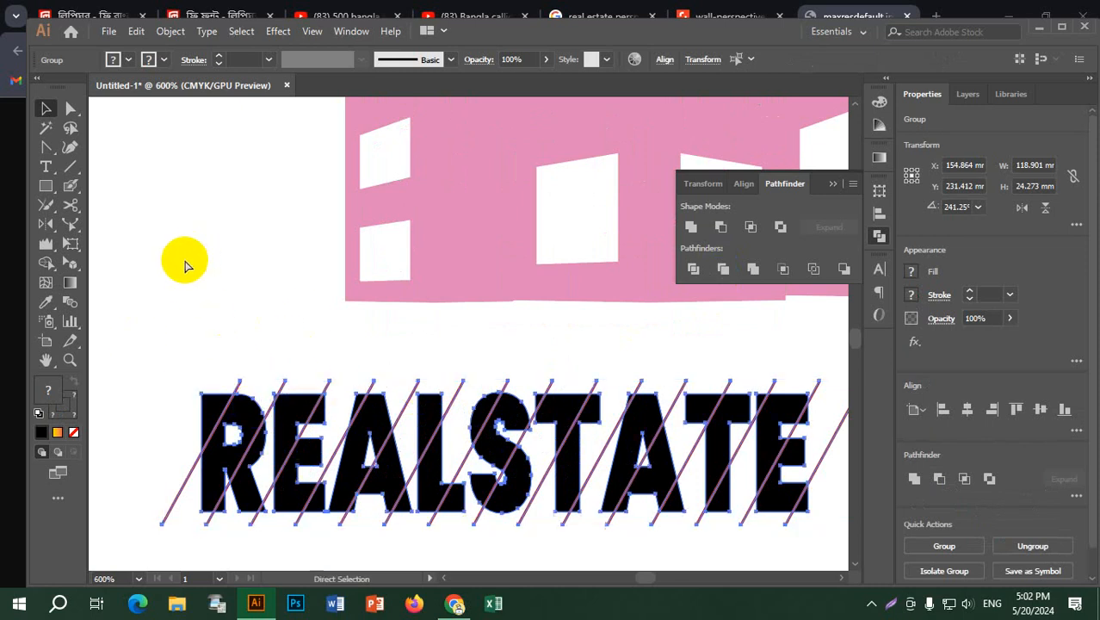
{"action": "left_click", "coordinate": [479, 478]}
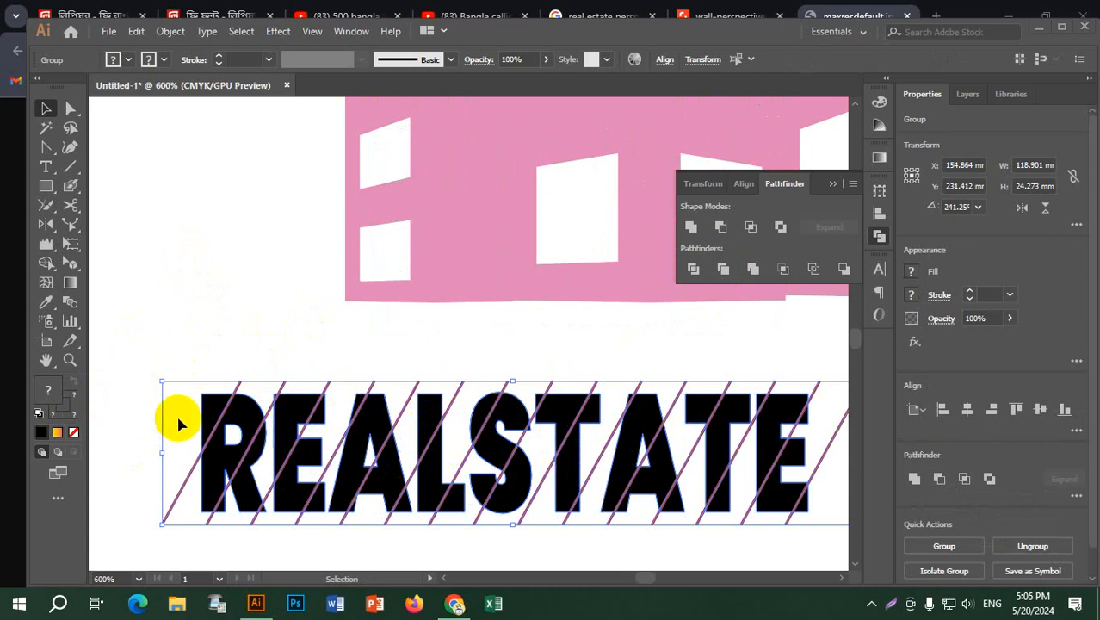
{"action": "left_click", "coordinate": [49, 265]}
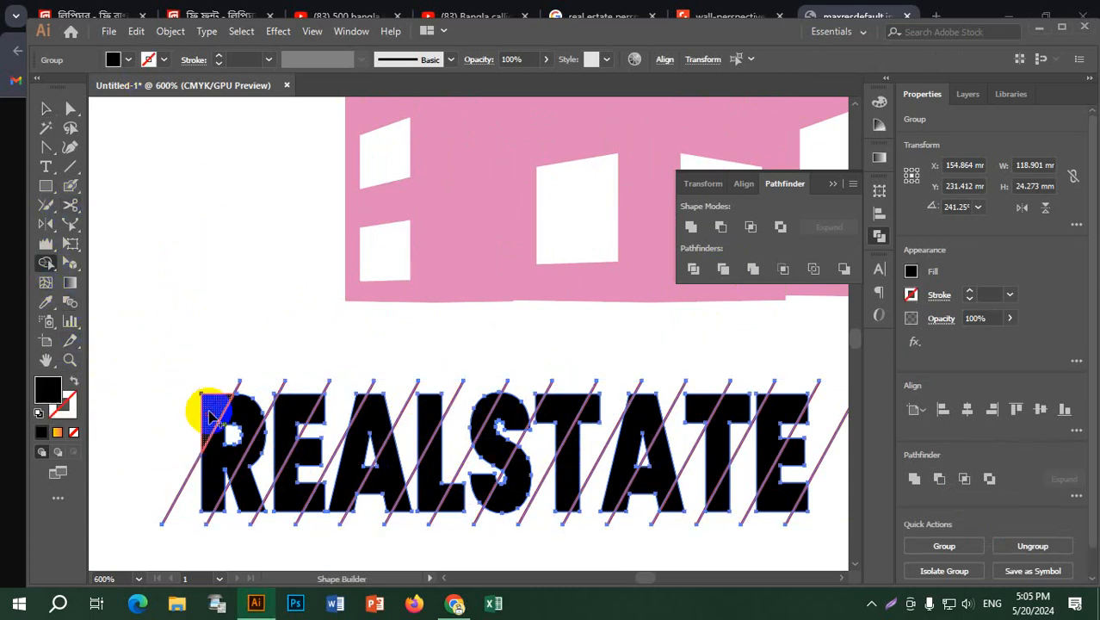
{"action": "left_click_drag", "start_coordinate": [217, 408], "coordinate": [244, 419]}
{"action": "left_click", "coordinate": [249, 413]}
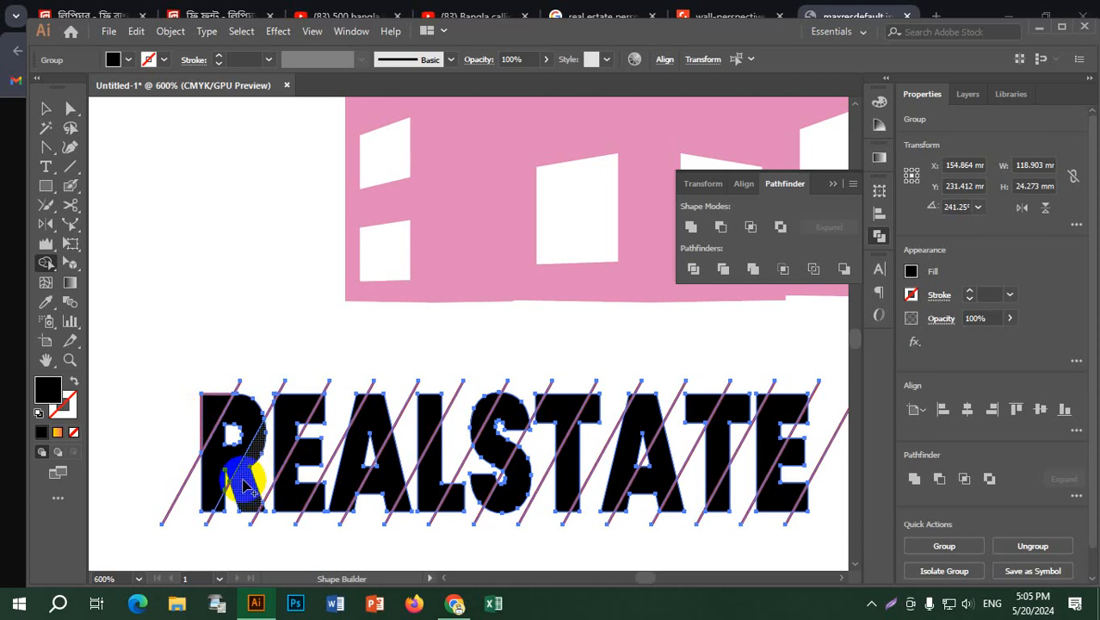
{"action": "left_click", "coordinate": [247, 486]}
{"action": "mouse_move", "coordinate": [291, 420]}
{"action": "left_mouse_down"}
{"action": "mouse_move", "coordinate": [295, 449]}
{"action": "mouse_move", "coordinate": [315, 461]}
{"action": "left_mouse_up"}
{"action": "left_click", "coordinate": [362, 435]}
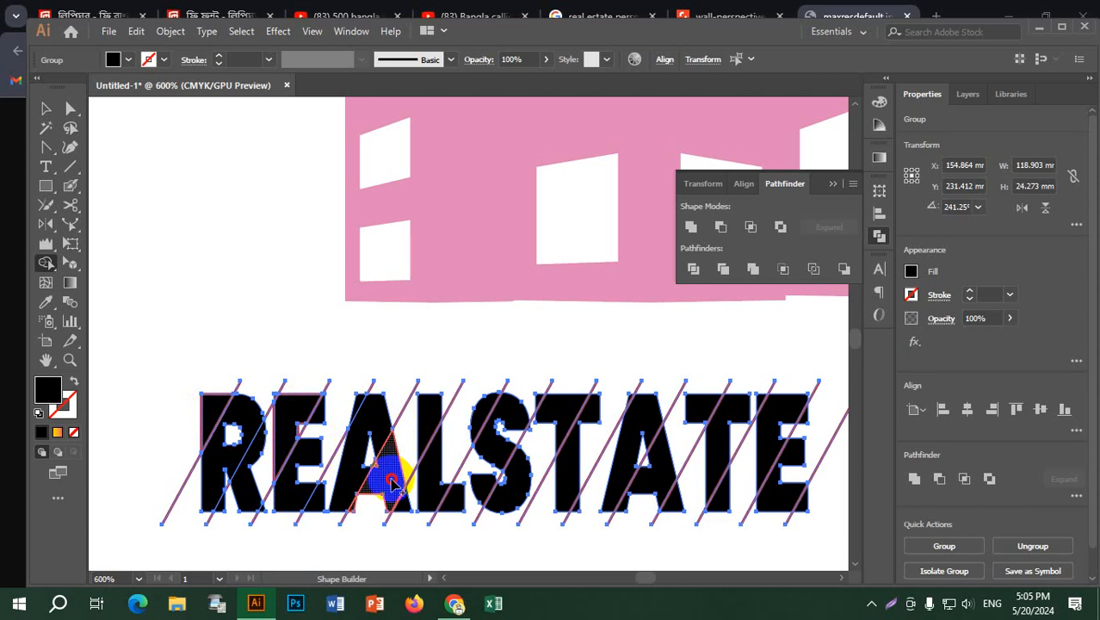
{"action": "left_click", "coordinate": [390, 479]}
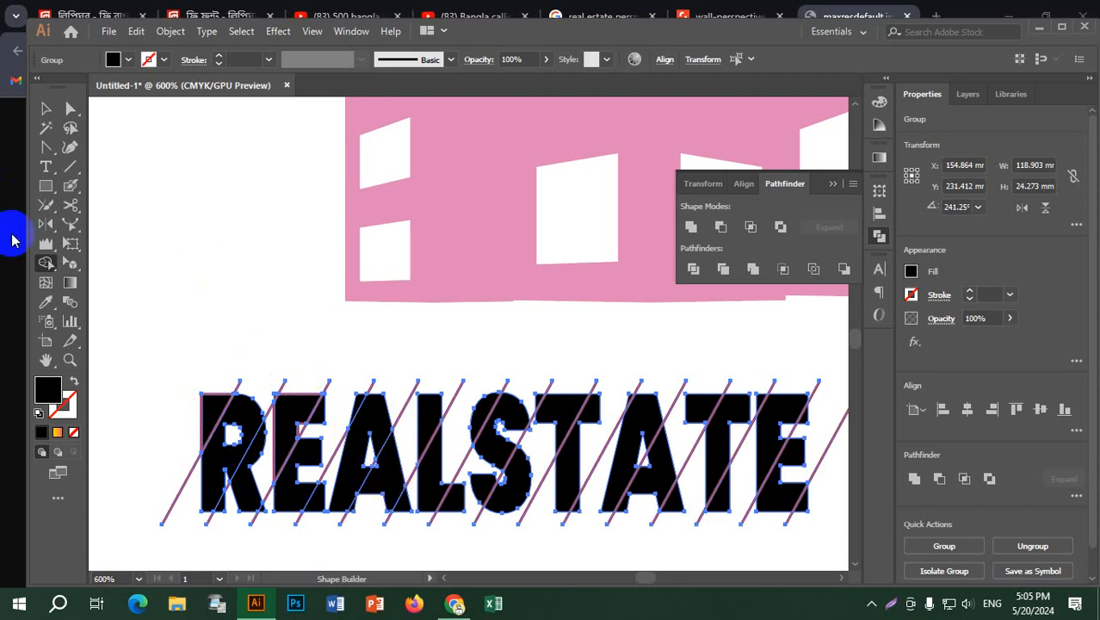
Step: Try to remove the pieces of the first diagonal line around the letter R with the Shape Builder tool
{"action": "mouse_move", "coordinate": [219, 396]}
{"action": "left_mouse_down"}
{"action": "mouse_move", "coordinate": [194, 467]}
{"action": "mouse_move", "coordinate": [240, 386]}
{"action": "mouse_move", "coordinate": [203, 426]}
{"action": "mouse_move", "coordinate": [230, 426]}
{"action": "mouse_move", "coordinate": [217, 473]}
{"action": "mouse_move", "coordinate": [222, 517]}
{"action": "left_mouse_up"}
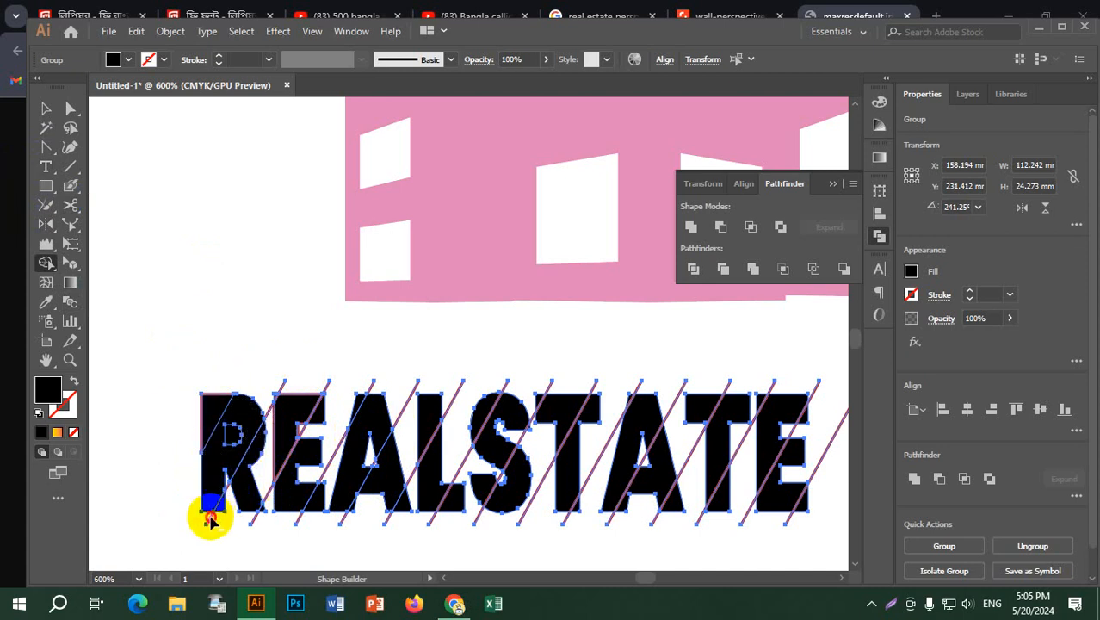
{"action": "left_click", "coordinate": [211, 517], "text": "alt"}
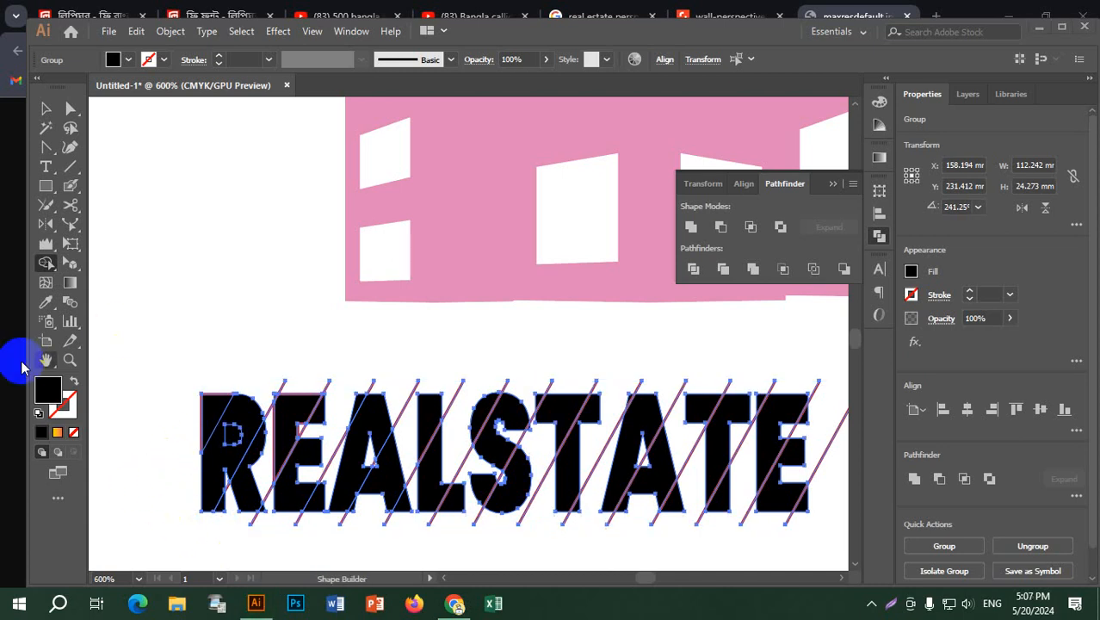
{"action": "mouse_move", "coordinate": [219, 420]}
{"action": "left_mouse_down"}
{"action": "mouse_move", "coordinate": [241, 413]}
{"action": "mouse_move", "coordinate": [238, 402]}
{"action": "mouse_move", "coordinate": [234, 466]}
{"action": "mouse_move", "coordinate": [214, 499]}
{"action": "mouse_move", "coordinate": [139, 462]}
{"action": "left_mouse_up"}
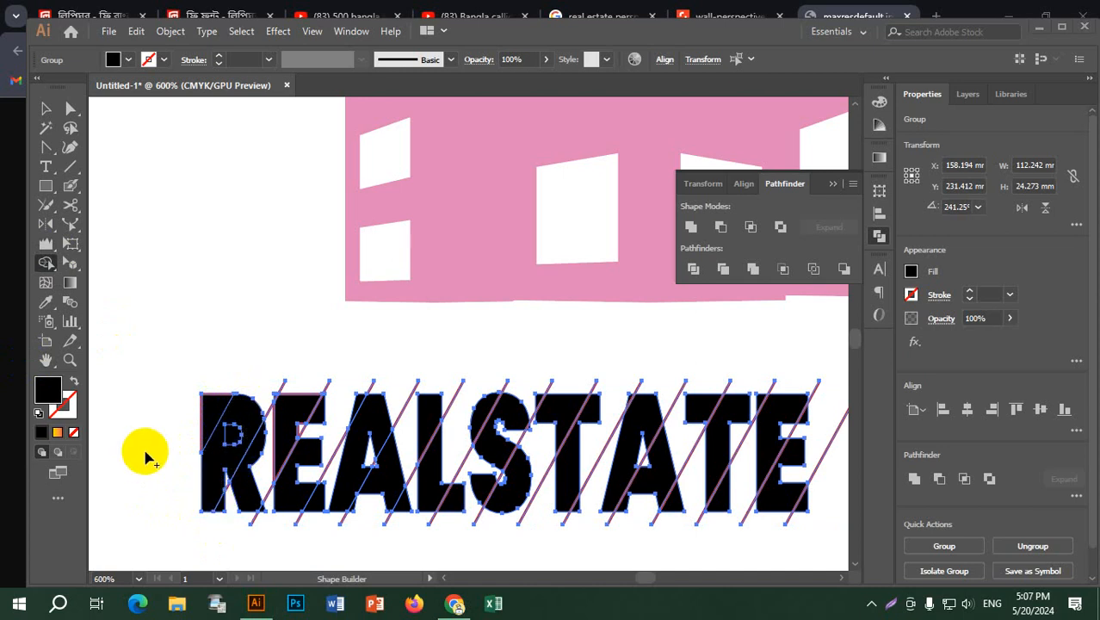
{"action": "key", "text": "ctrl"}
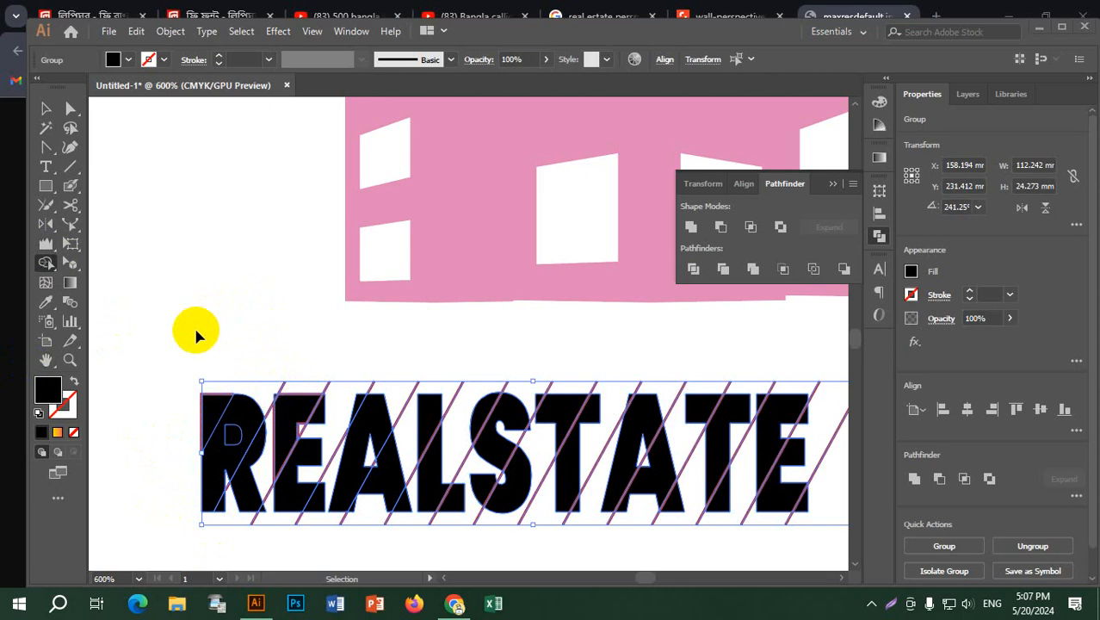
{"action": "left_click", "coordinate": [46, 108]}
{"action": "left_click", "coordinate": [249, 249]}
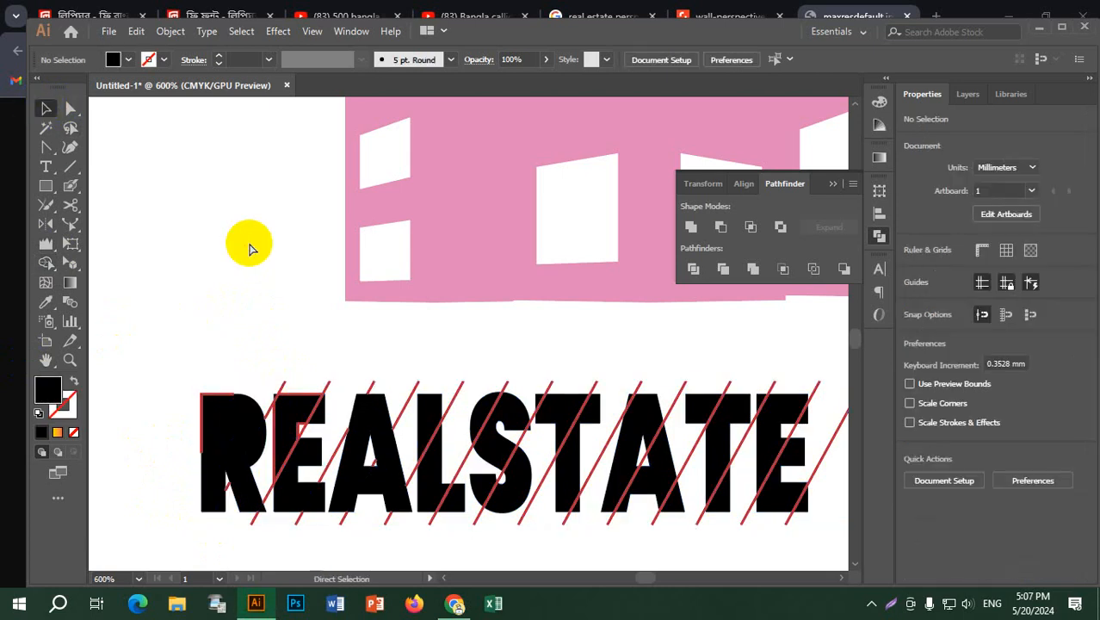
Step: Restore the first diagonal line and set the stroke weight of the lettering-and-lines group to 3 pt
{"action": "key", "text": "ctrl+a"}
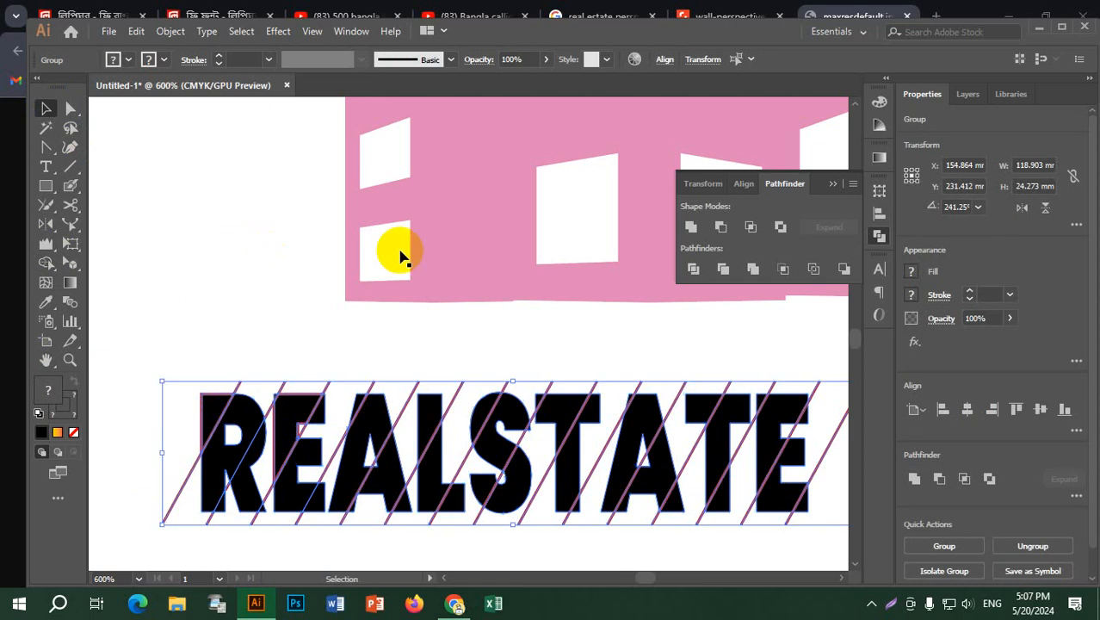
{"action": "left_click", "coordinate": [219, 56]}
{"action": "left_click", "coordinate": [219, 56]}
{"action": "left_click", "coordinate": [219, 56]}
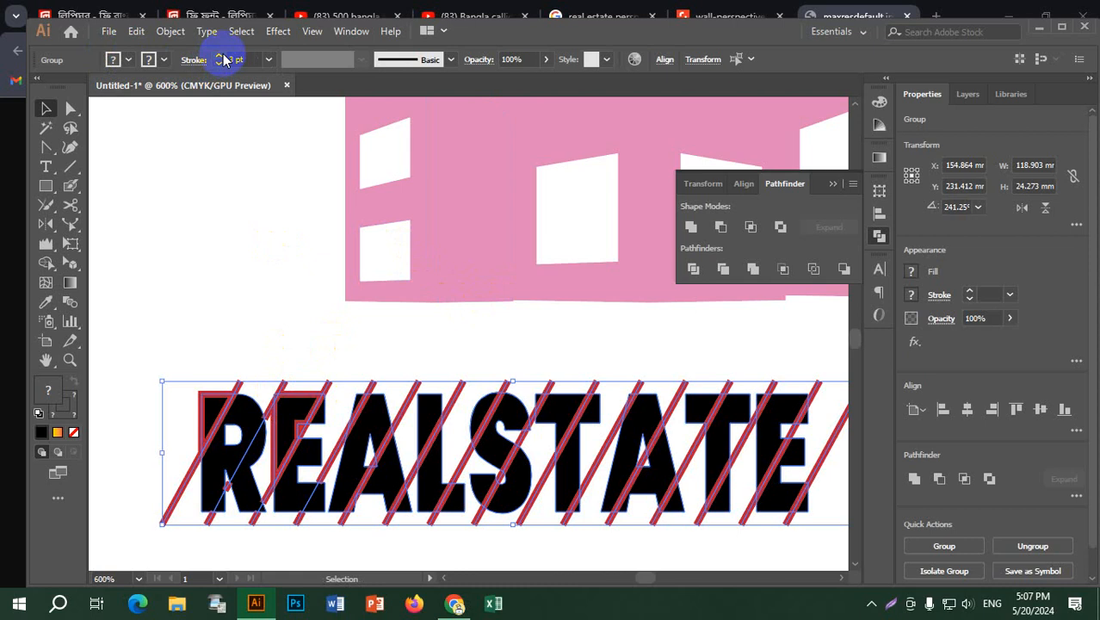
{"action": "key", "text": "Delete"}
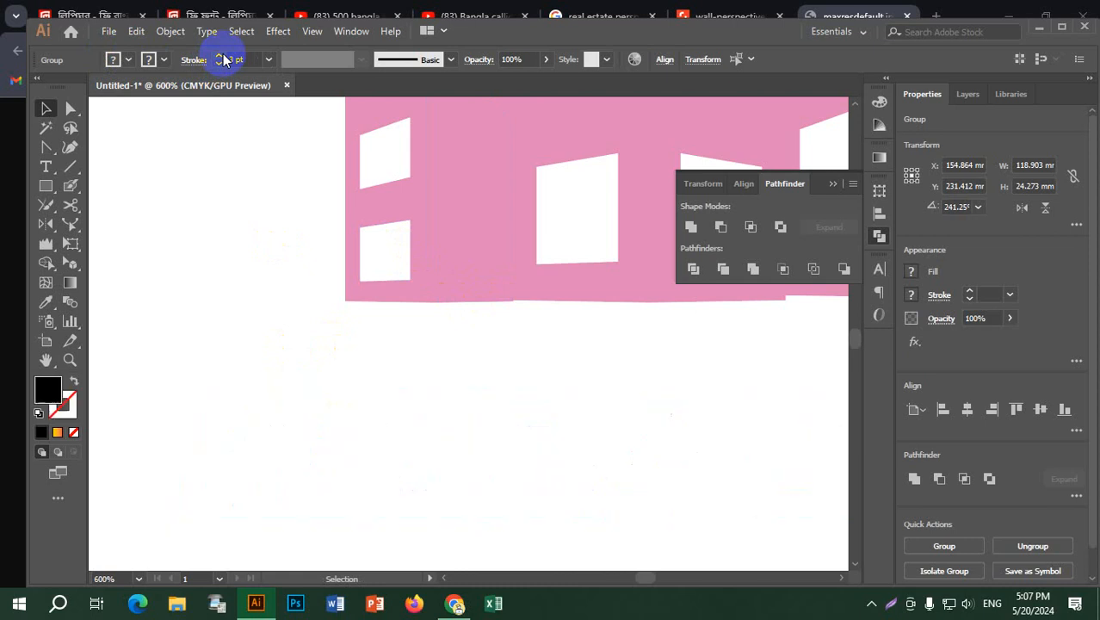
{"action": "key", "text": "ctrl+z"}
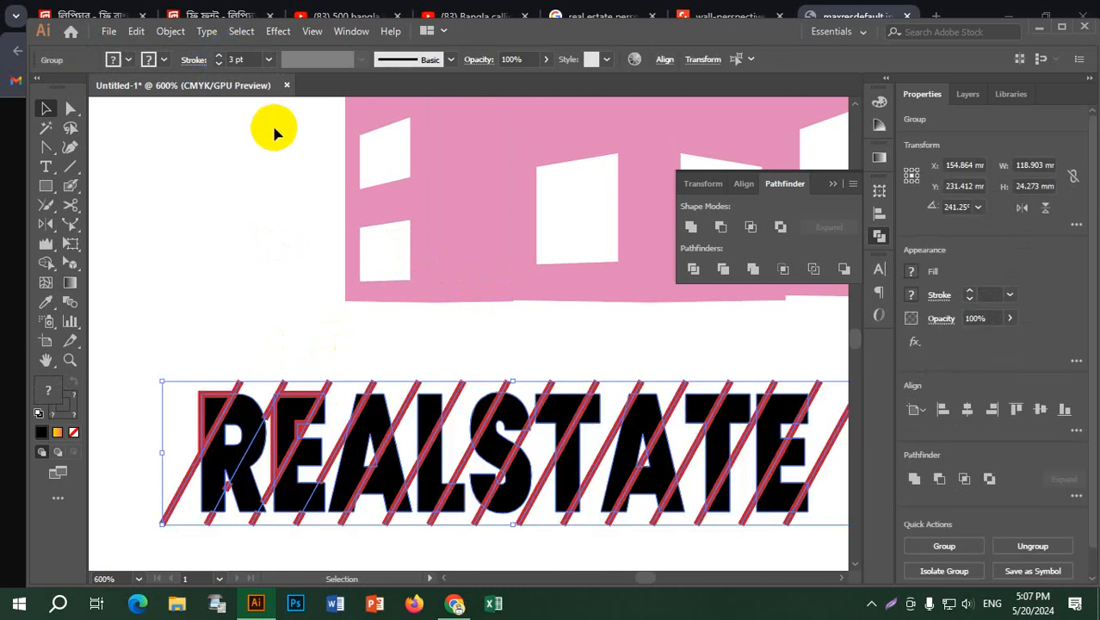
Step: Undo the stroke, Shape Builder and move changes back to the lettering with its 1 pt lines directly under the buildings
{"action": "left_click", "coordinate": [243, 299]}
{"action": "key", "text": "ctrl+z"}
{"action": "key", "text": "ctrl+z"}
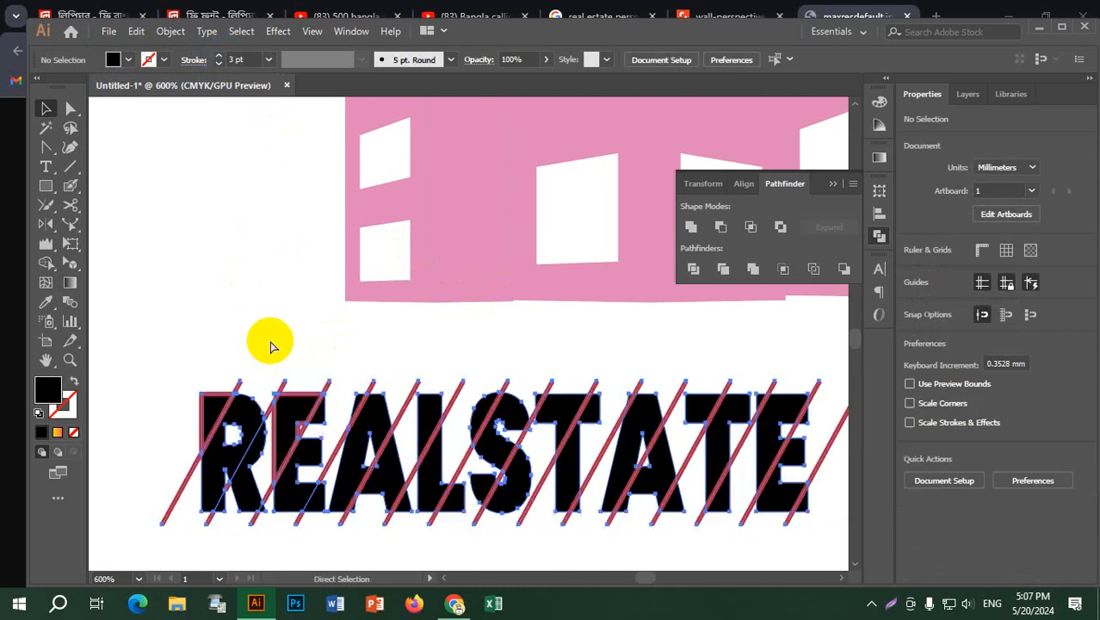
{"action": "key", "text": "ctrl+shift+z"}
{"action": "key", "text": "ctrl+shift+z"}
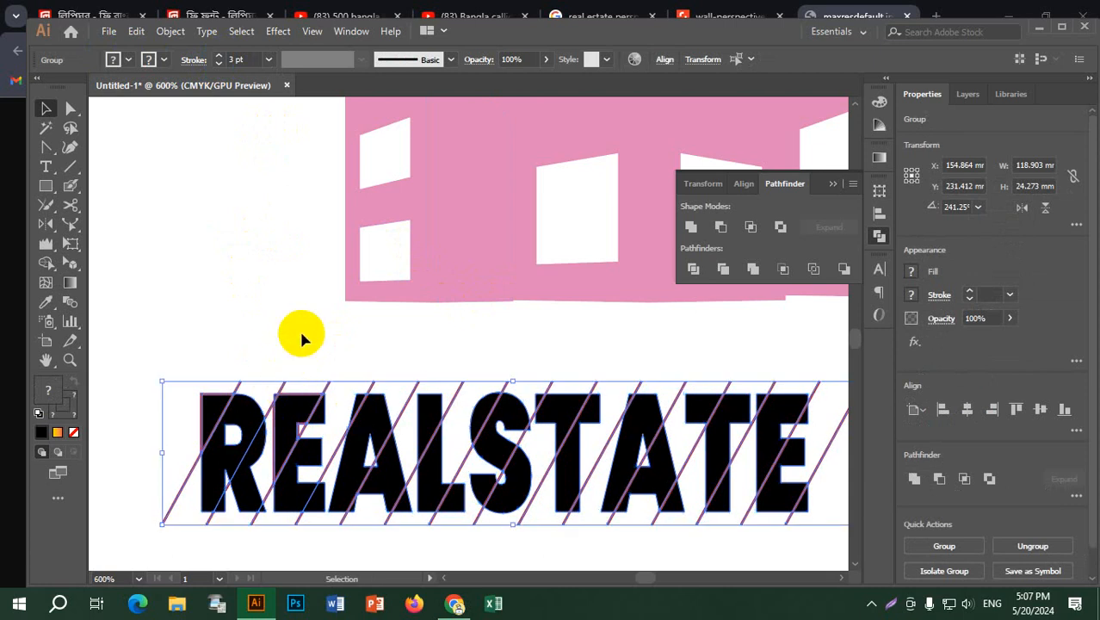
{"action": "left_click", "coordinate": [288, 365]}
{"action": "key", "text": "ctrl+z"}
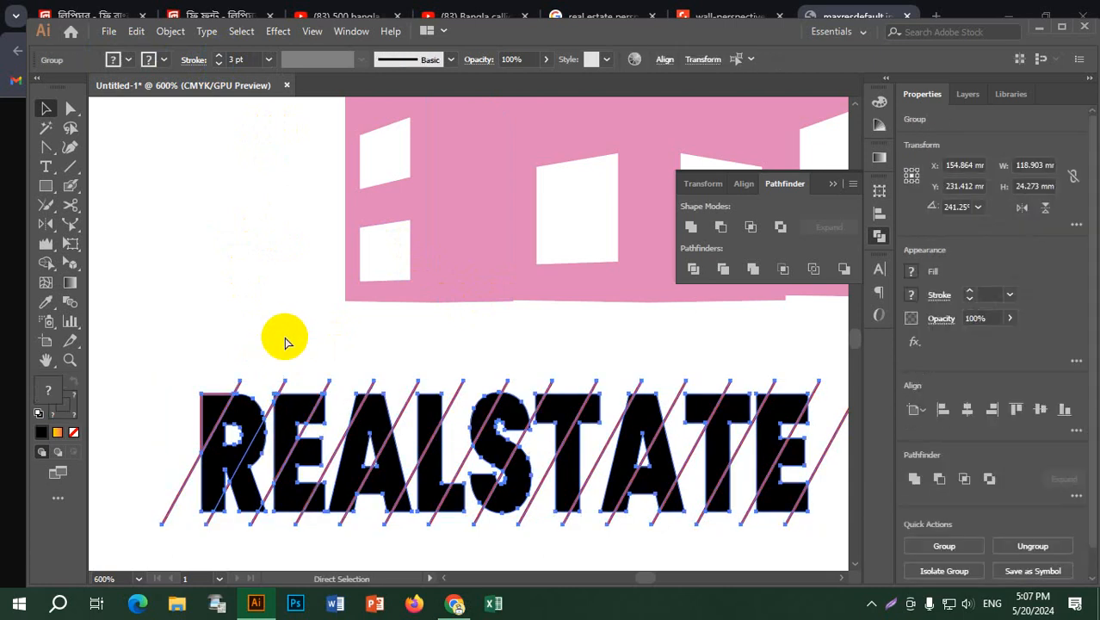
{"action": "key", "text": "ctrl+z"}
{"action": "left_click", "coordinate": [442, 529]}
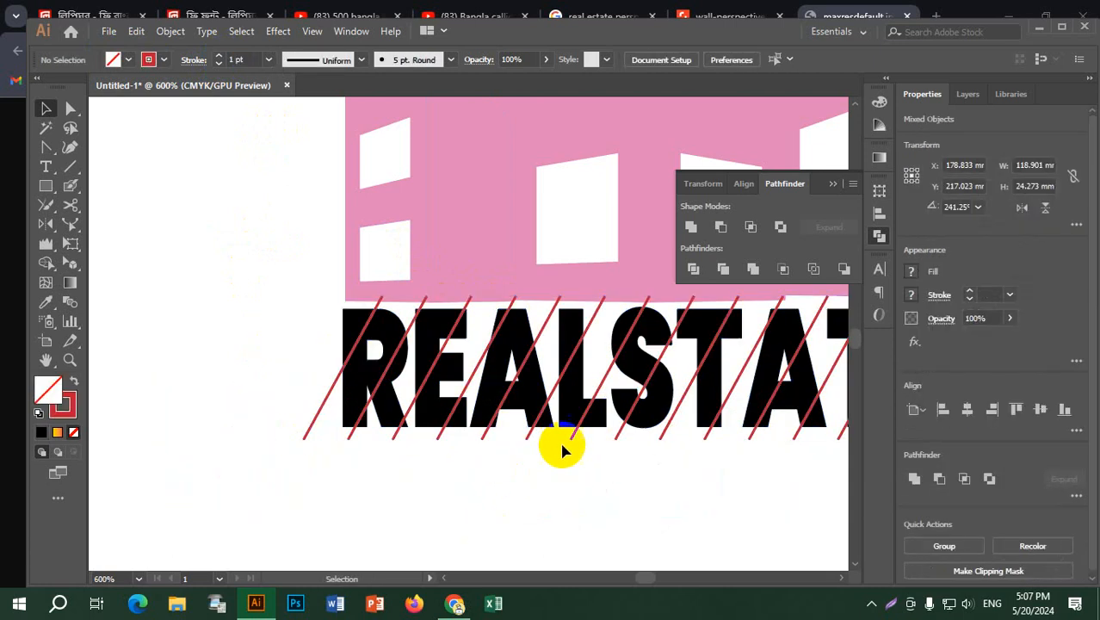
Step: Delete all the red diagonal lines crossing the REALSTATE lettering
{"action": "left_click_drag", "start_coordinate": [567, 495], "coordinate": [505, 504]}
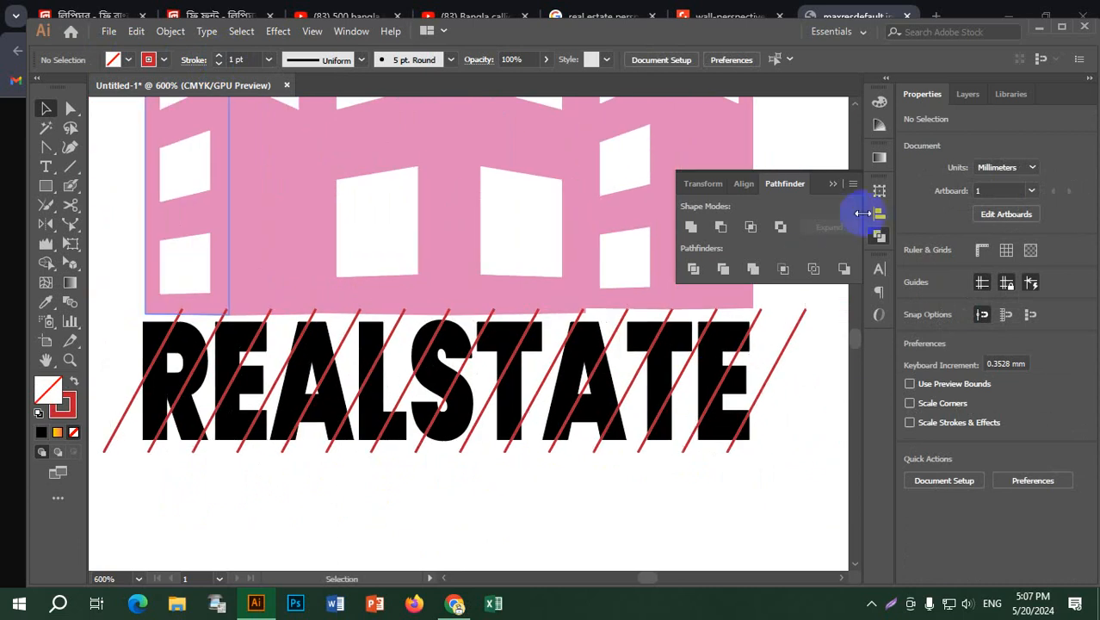
{"action": "left_click", "coordinate": [879, 237]}
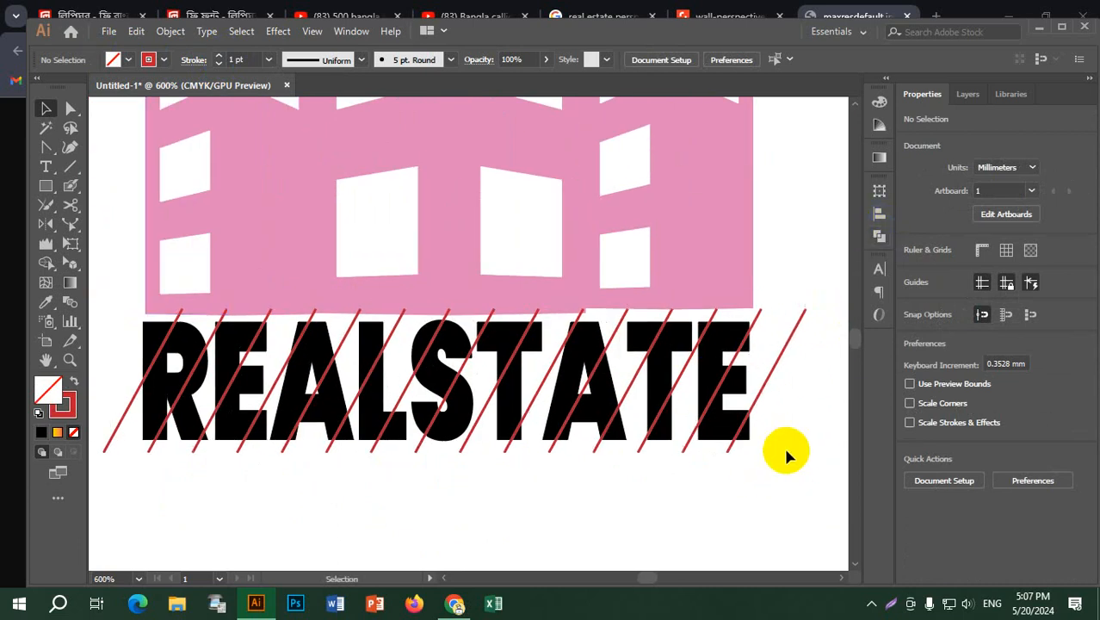
{"action": "left_click_drag", "start_coordinate": [803, 501], "coordinate": [216, 447]}
{"action": "key", "text": "Delete"}
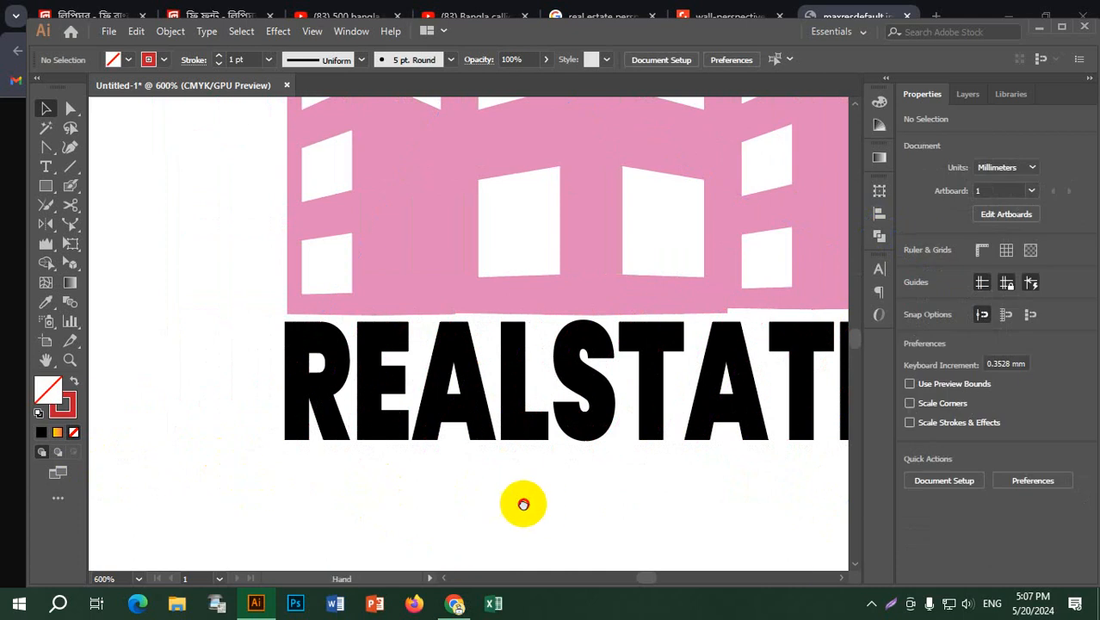
{"action": "left_click_drag", "start_coordinate": [524, 504], "coordinate": [439, 488]}
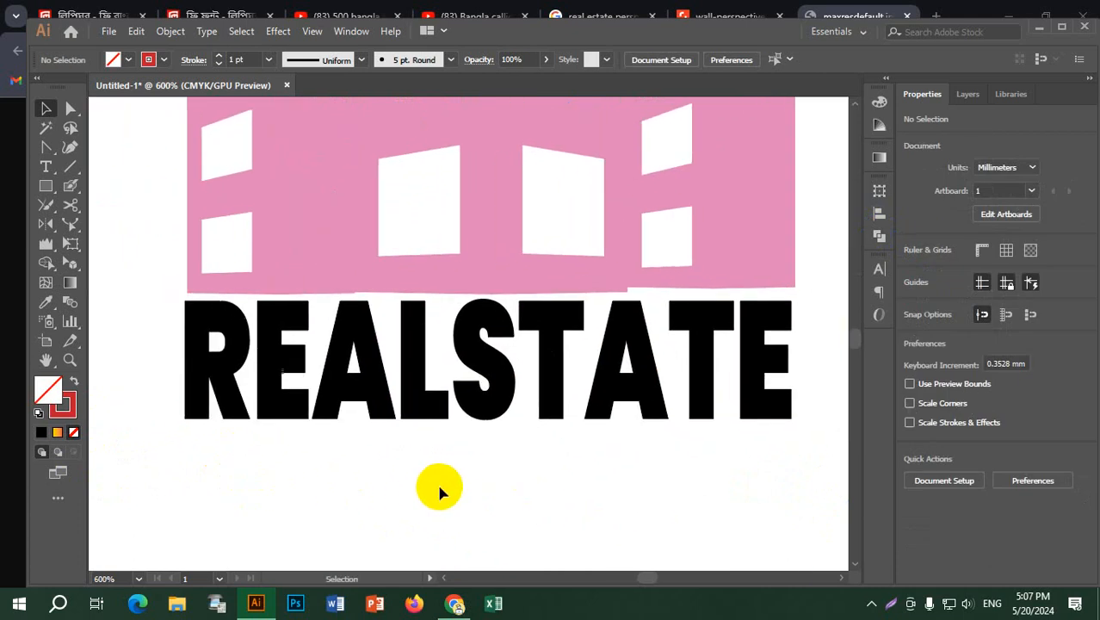
Step: Ungroup the REALSTATE lettering and move the letter E up against the R
{"action": "right_click", "coordinate": [277, 394]}
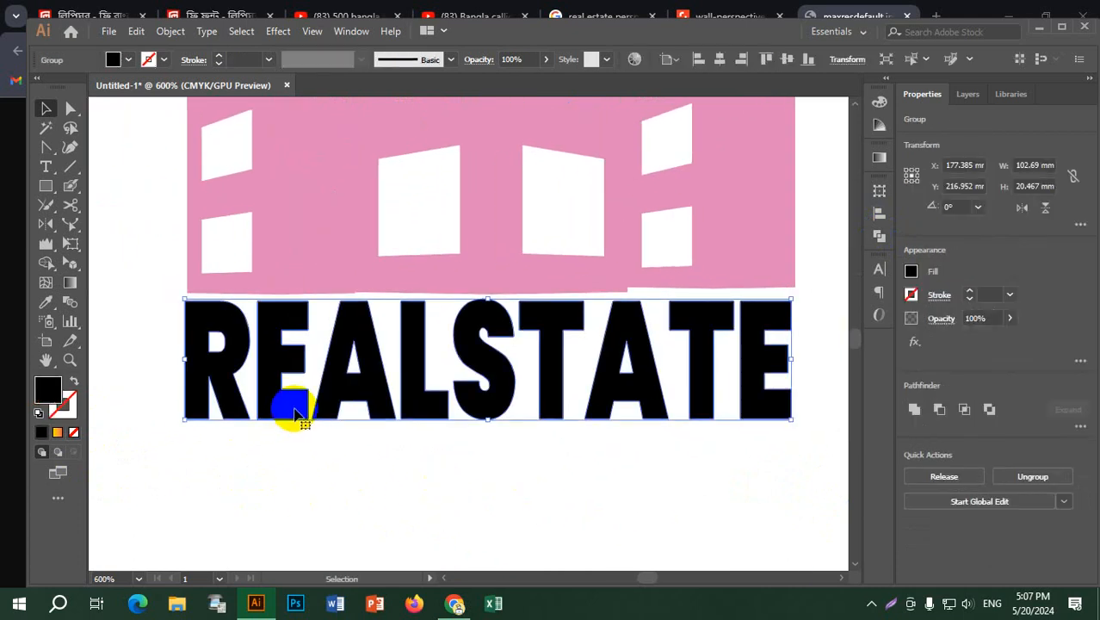
{"action": "left_click", "coordinate": [308, 489]}
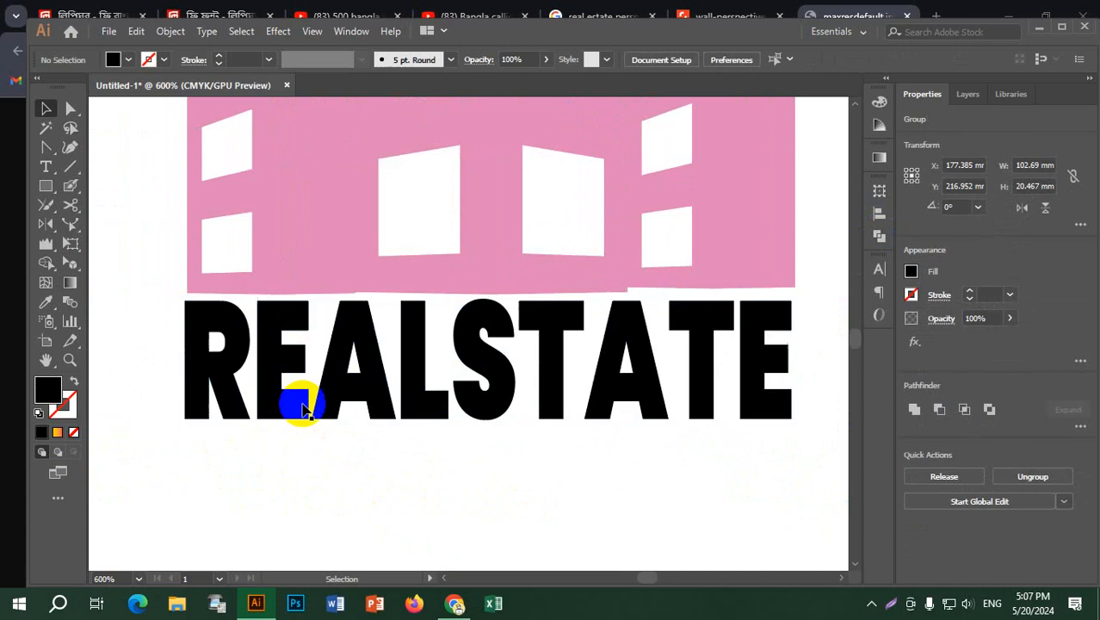
{"action": "right_click", "coordinate": [297, 377]}
{"action": "right_click", "coordinate": [263, 353]}
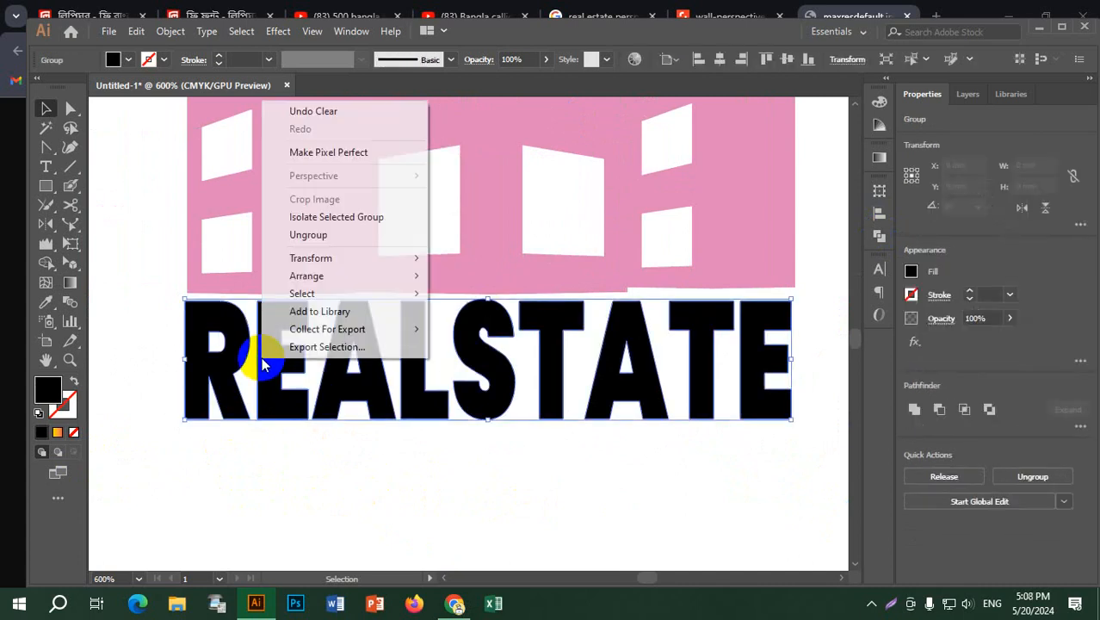
{"action": "left_click", "coordinate": [348, 235]}
{"action": "left_click", "coordinate": [265, 437]}
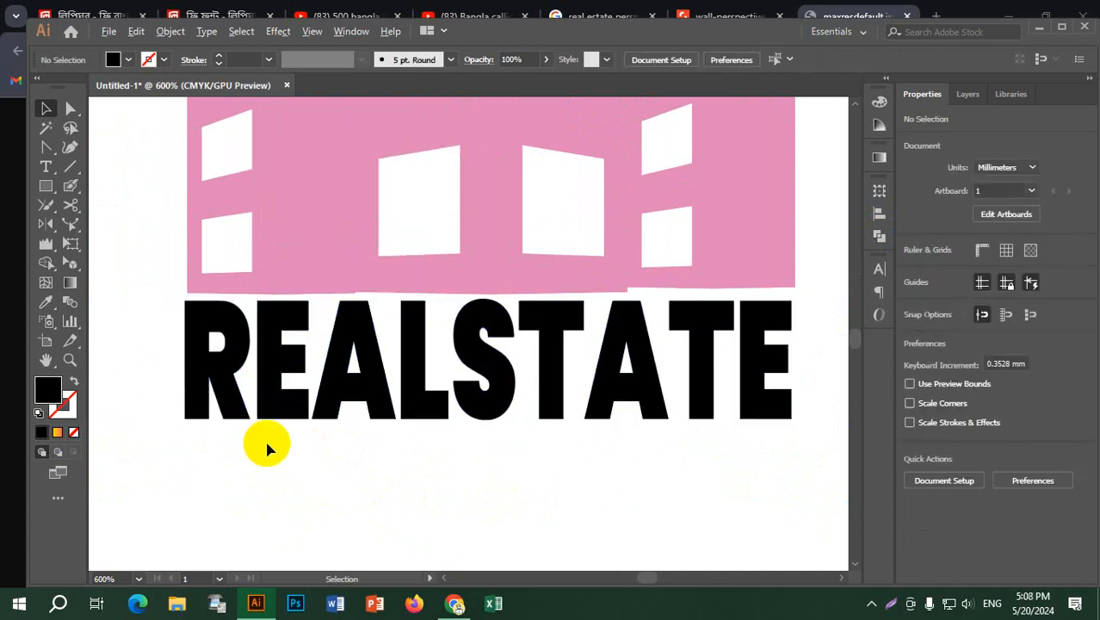
{"action": "scroll", "coordinate": [265, 438], "scroll_direction": "up", "scroll_amount": 1}
{"action": "scroll", "coordinate": [265, 438], "scroll_direction": "up", "scroll_amount": 1}
{"action": "left_click_drag", "start_coordinate": [267, 274], "coordinate": [243, 275]}
{"action": "left_click", "coordinate": [349, 460]}
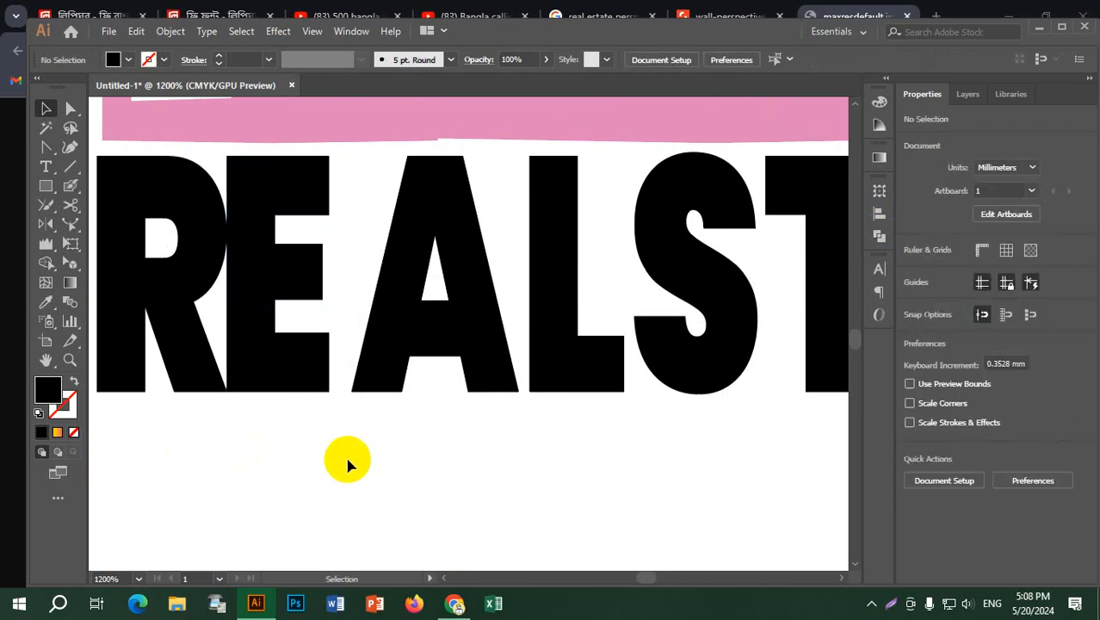
Step: Try to stretch the upper outer corner of the E's bottom arm across to the letter A
{"action": "left_click", "coordinate": [319, 344]}
{"action": "left_click", "coordinate": [70, 107]}
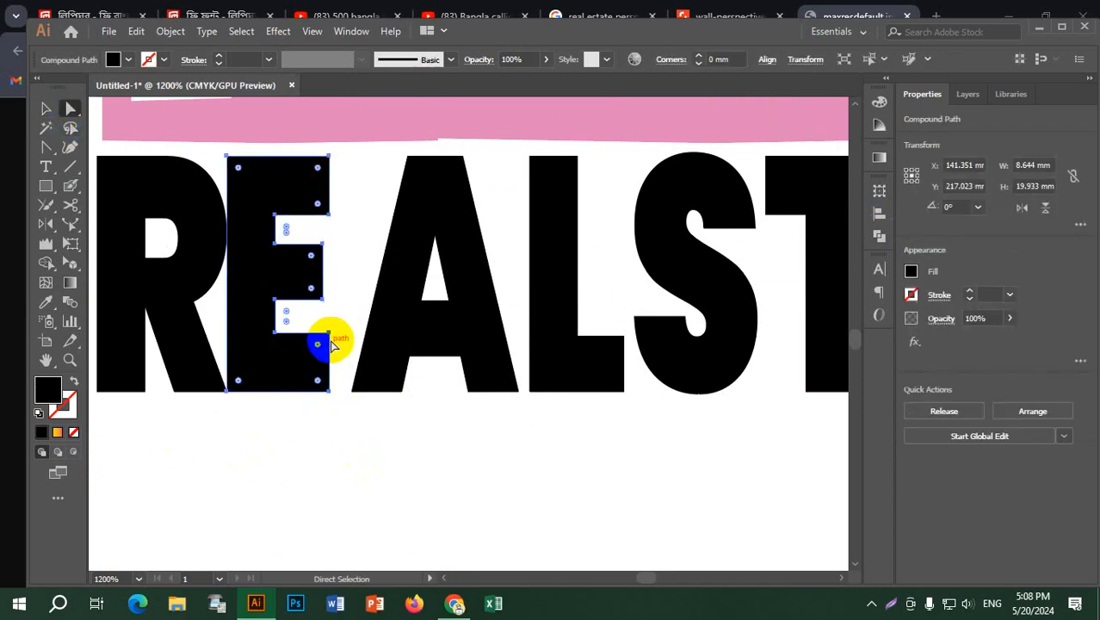
{"action": "left_click", "coordinate": [330, 333]}
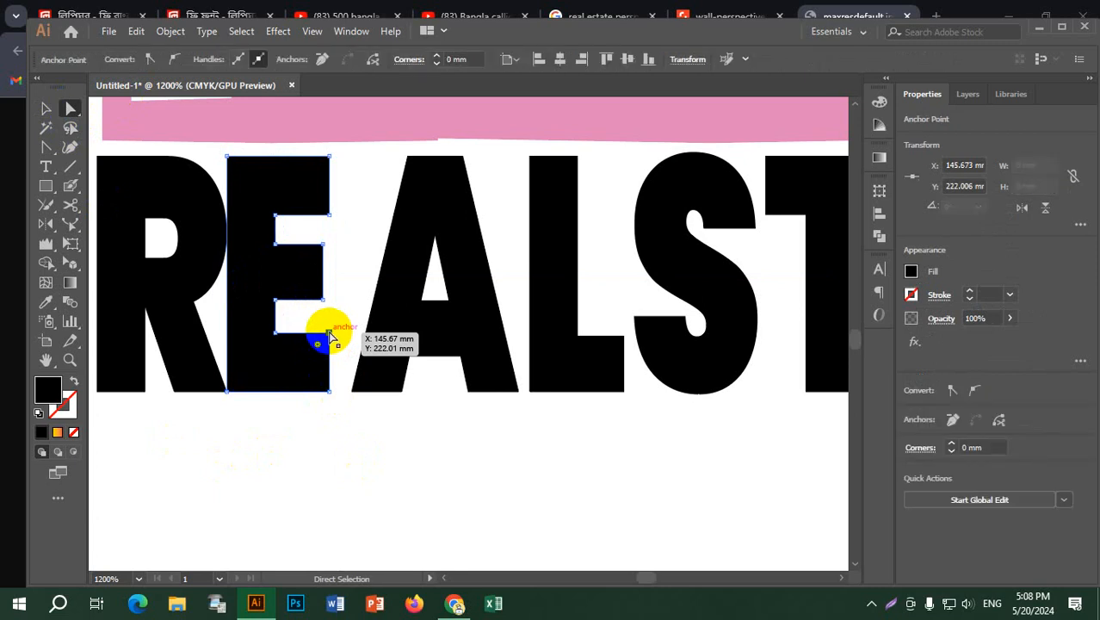
{"action": "left_click_drag", "start_coordinate": [330, 334], "coordinate": [365, 333]}
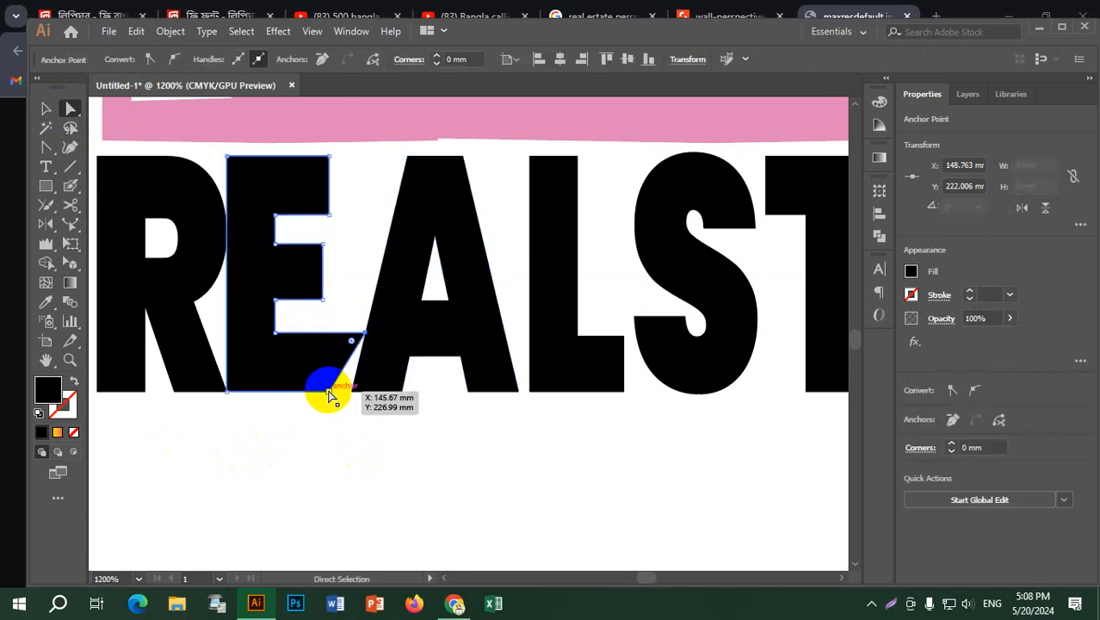
{"action": "key", "text": "ctrl+z"}
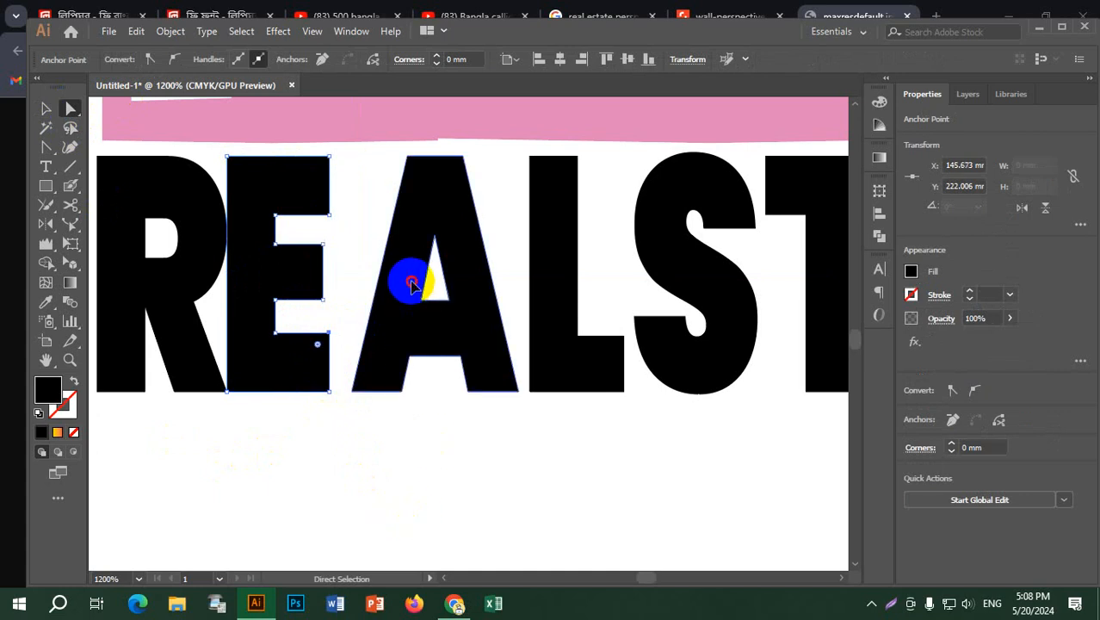
Step: Move the letter A closer to the E and slant the end of the E's bottom arm into the A
{"action": "left_click_drag", "start_coordinate": [414, 265], "coordinate": [393, 260]}
{"action": "left_click", "coordinate": [387, 448]}
{"action": "left_click", "coordinate": [319, 343]}
{"action": "left_click_drag", "start_coordinate": [334, 332], "coordinate": [344, 332]}
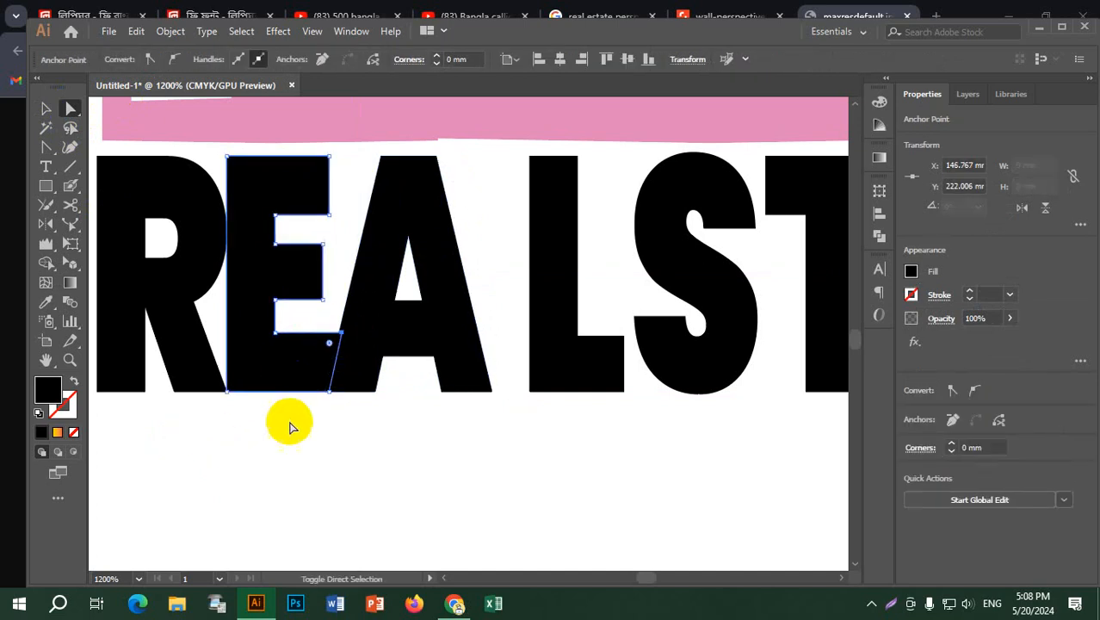
{"action": "left_click", "coordinate": [425, 447]}
{"action": "scroll", "coordinate": [352, 447], "scroll_direction": "down", "scroll_amount": 1}
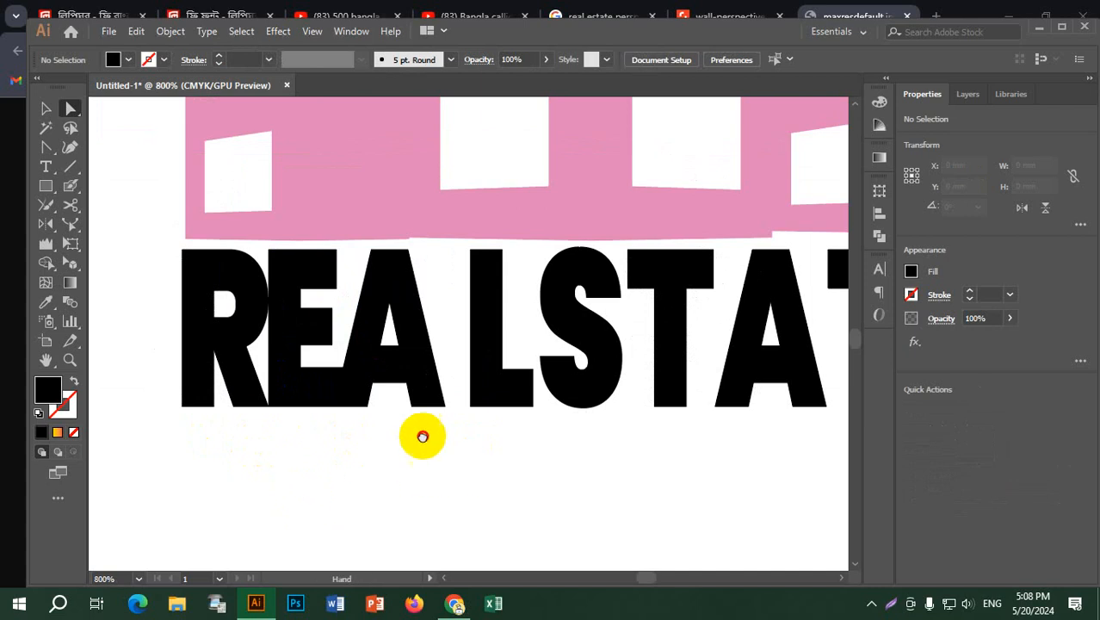
Step: Undo the letter edits and the line deletion, and remove the old lettering together with its diagonal lines
{"action": "left_click_drag", "start_coordinate": [423, 434], "coordinate": [498, 435]}
{"action": "key", "text": "ctrl+z"}
{"action": "key", "text": "ctrl+z"}
{"action": "key", "text": "ctrl+z"}
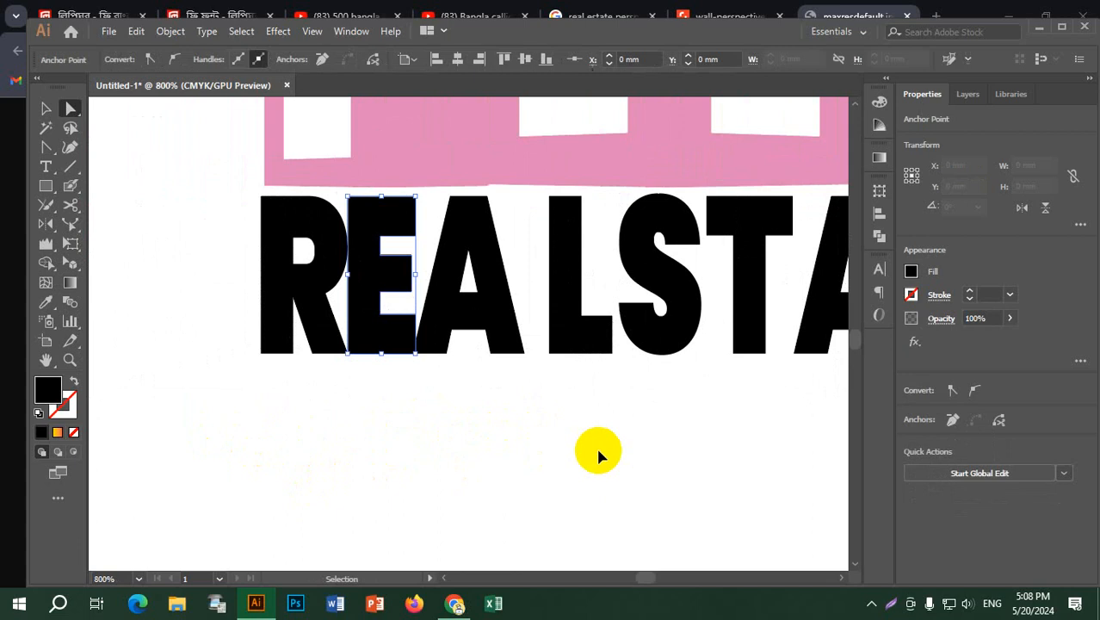
{"action": "key", "text": "ctrl+z"}
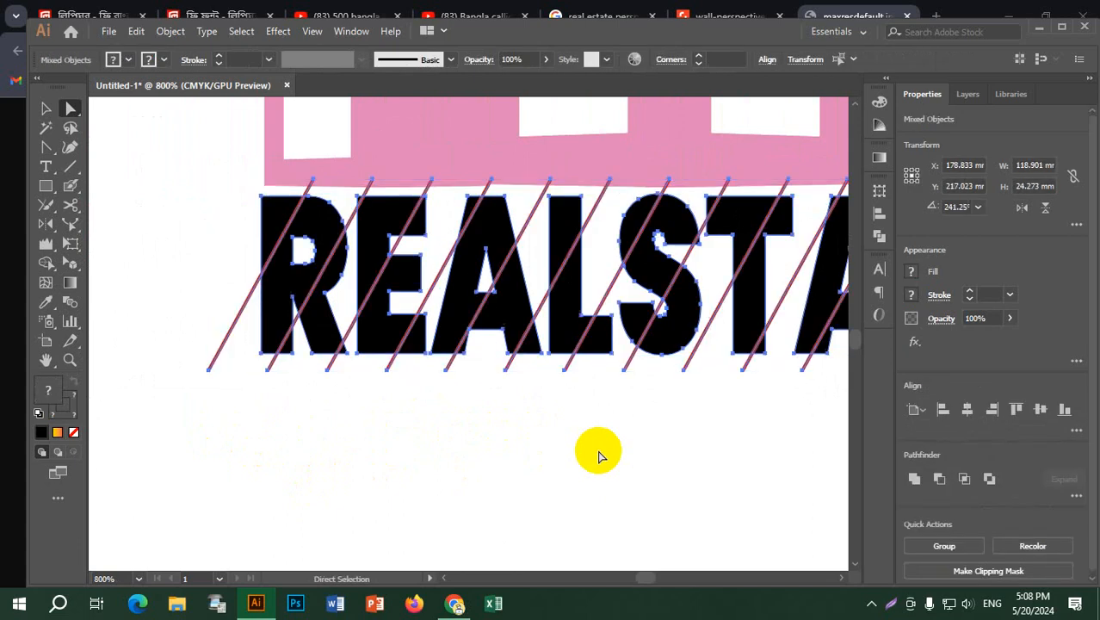
{"action": "key", "text": "ctrl+z"}
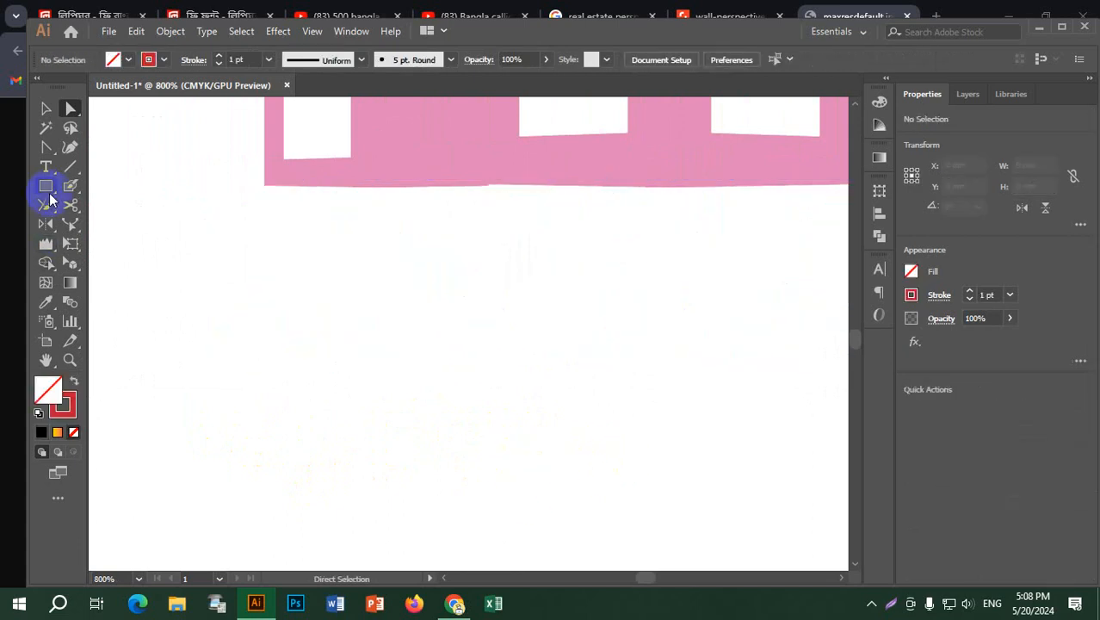
Step: Create the text REALSTATE in Poppins Black below the buildings
{"action": "left_click", "coordinate": [46, 166]}
{"action": "left_click", "coordinate": [313, 301]}
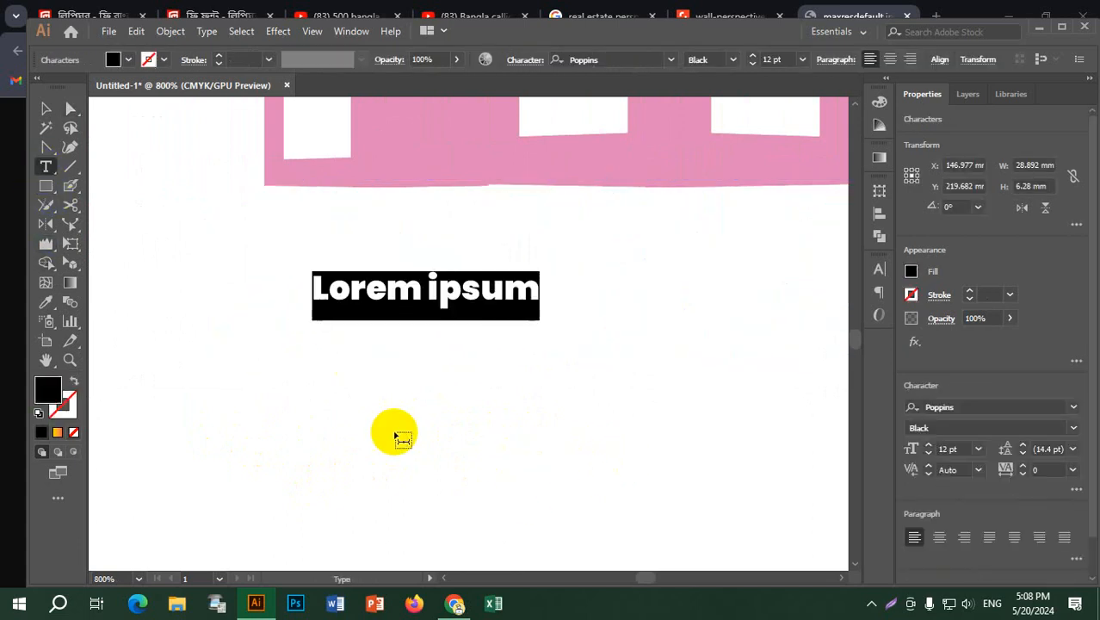
{"action": "type", "text": "REALSTATE"}
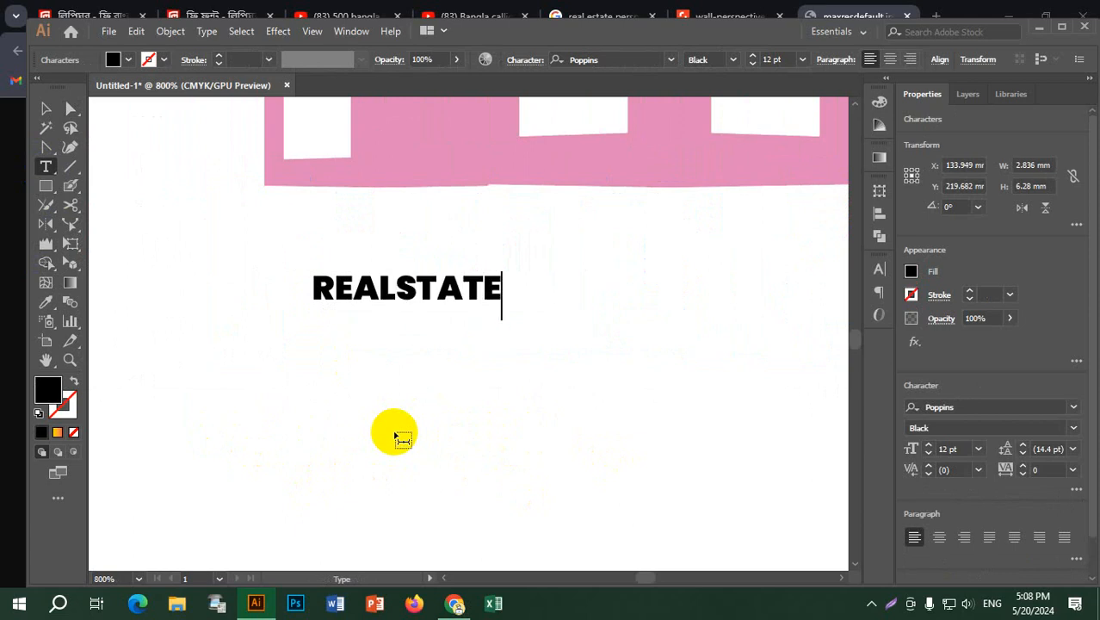
{"action": "left_click", "coordinate": [46, 109]}
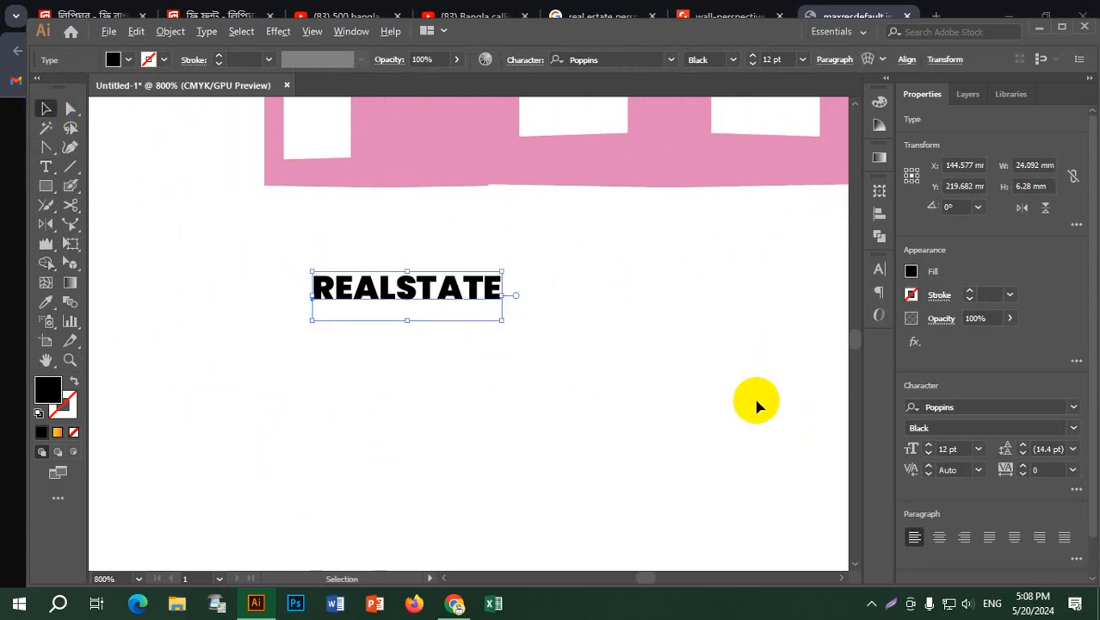
Step: Enlarge the REALSTATE text to about 98 mm wide and place it centred under the buildings
{"action": "scroll", "coordinate": [757, 400], "scroll_direction": "down", "scroll_amount": 1}
{"action": "left_click_drag", "start_coordinate": [740, 349], "coordinate": [411, 227]}
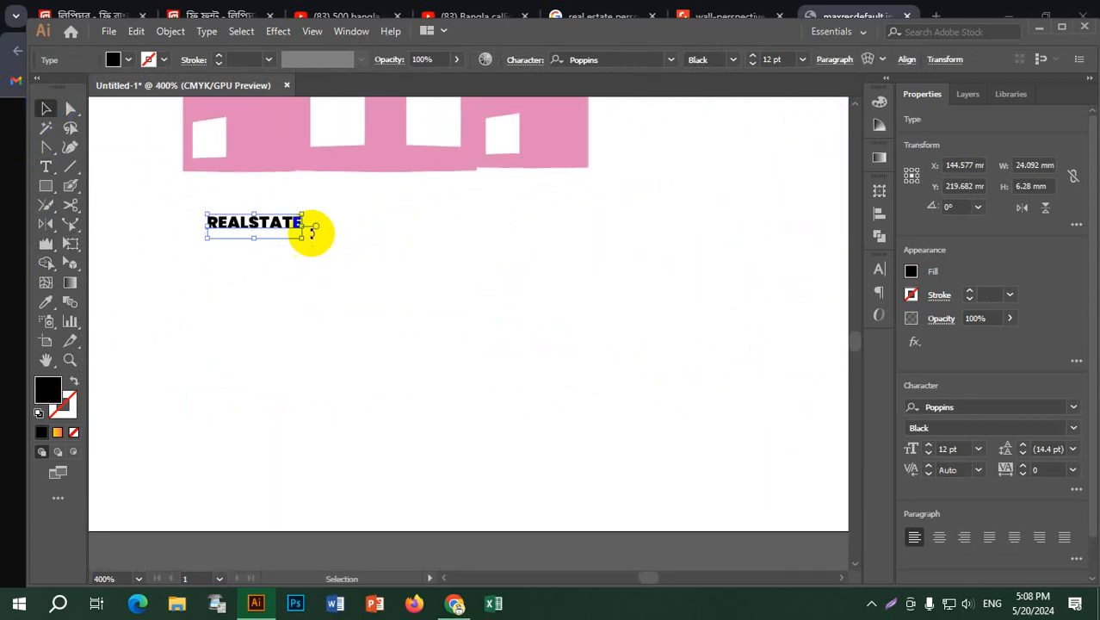
{"action": "left_click_drag", "start_coordinate": [300, 242], "coordinate": [601, 383]}
{"action": "left_click_drag", "start_coordinate": [485, 269], "coordinate": [475, 241]}
{"action": "left_click", "coordinate": [579, 439]}
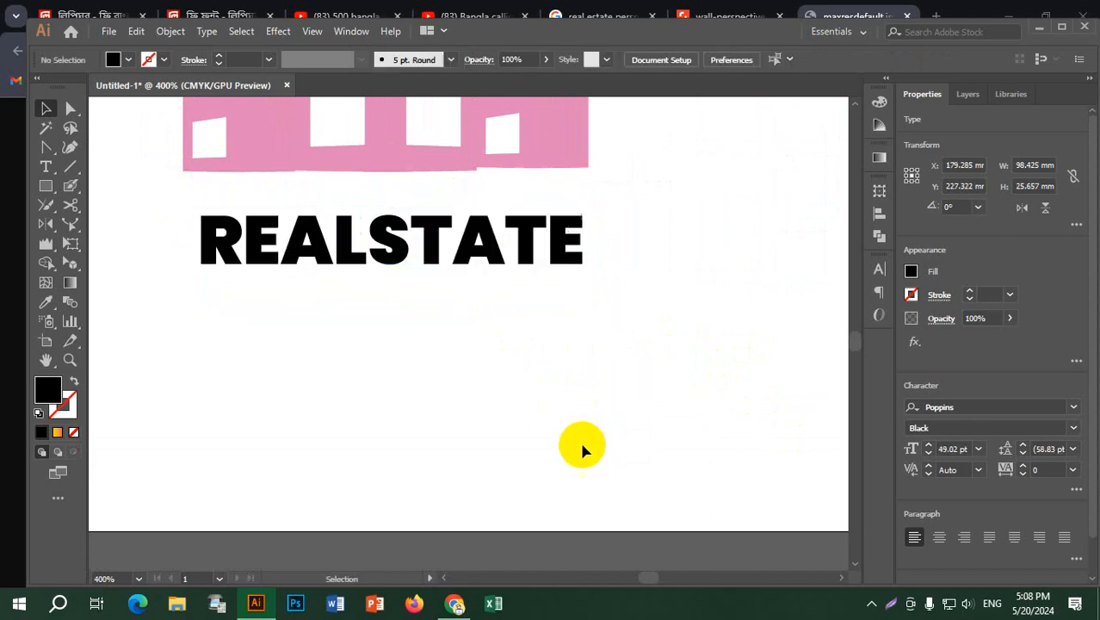
Step: Convert the REALSTATE text to outlines and ungroup it into individual letters
{"action": "right_click", "coordinate": [384, 241]}
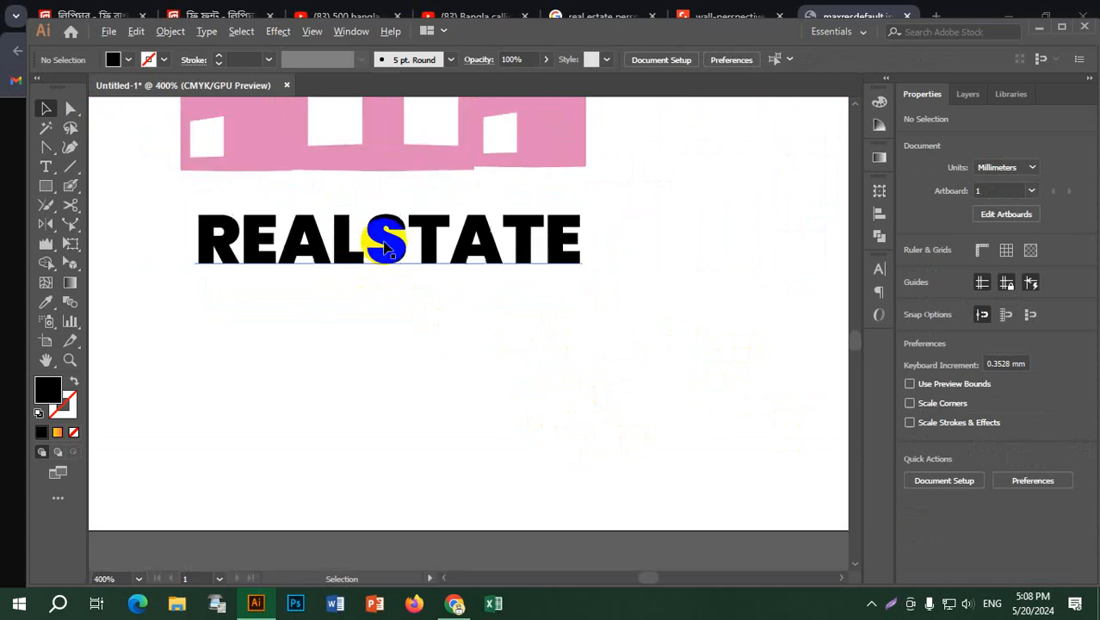
{"action": "left_click", "coordinate": [422, 352]}
{"action": "left_click", "coordinate": [523, 393]}
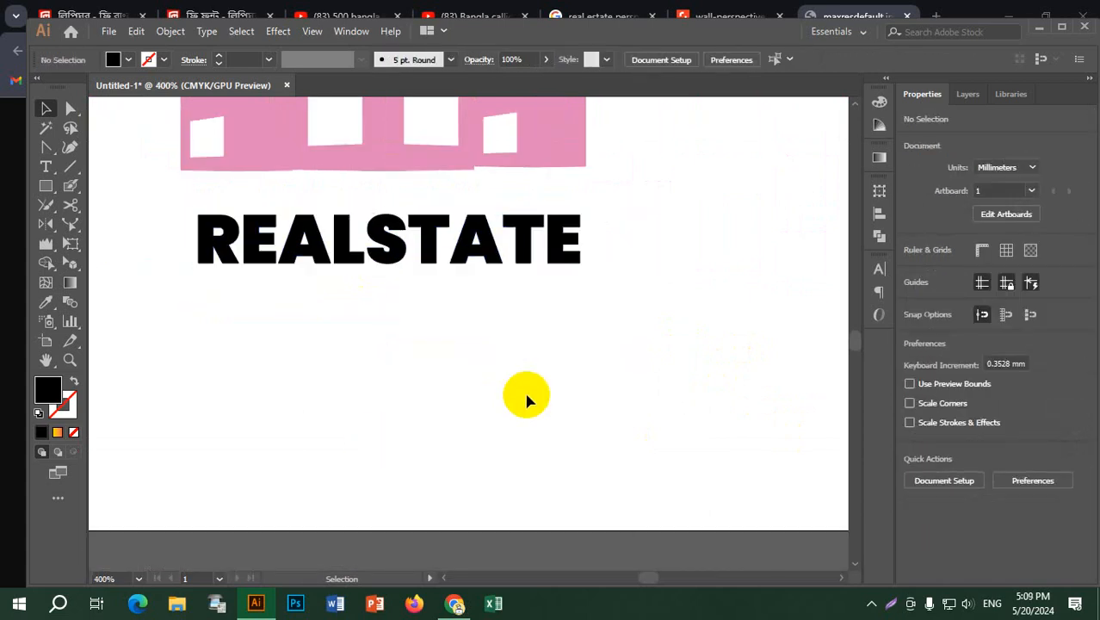
{"action": "scroll", "coordinate": [239, 258], "scroll_direction": "up", "scroll_amount": 1, "text": "alt"}
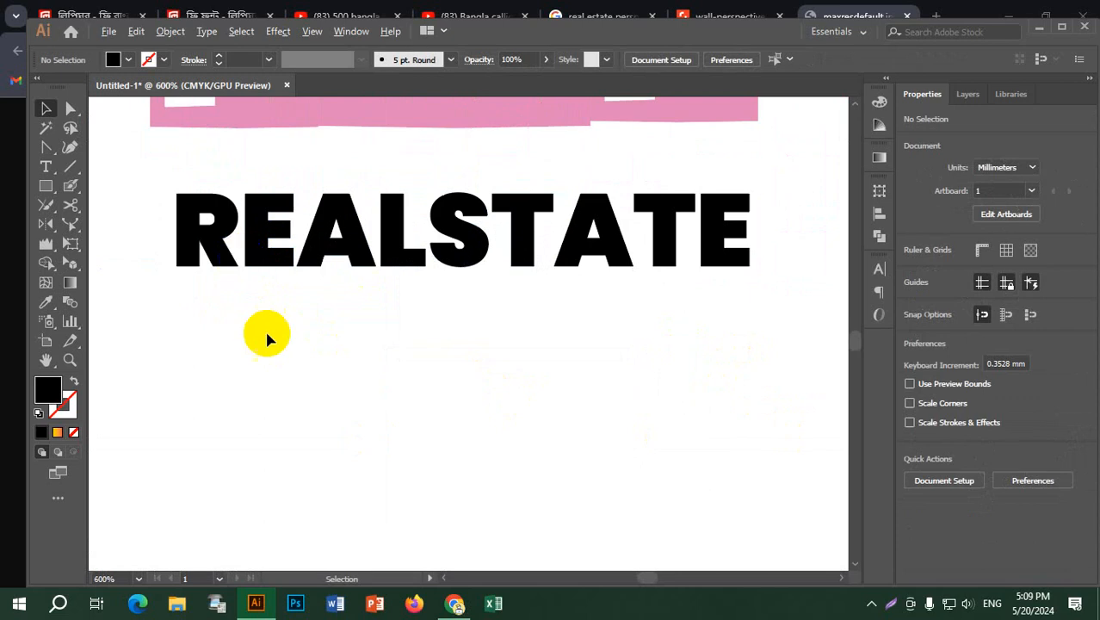
{"action": "scroll", "coordinate": [264, 322], "scroll_direction": "up", "scroll_amount": 1, "text": "alt"}
{"action": "mouse_move", "coordinate": [261, 201]}
{"action": "left_mouse_down"}
{"action": "mouse_move", "coordinate": [233, 204]}
{"action": "mouse_move", "coordinate": [244, 210]}
{"action": "left_mouse_up"}
{"action": "right_click", "coordinate": [259, 233]}
{"action": "left_click", "coordinate": [313, 370]}
Step: Align the letter E with the baseline close beside the R, and move the letter A up against the E
{"action": "left_click", "coordinate": [430, 259]}
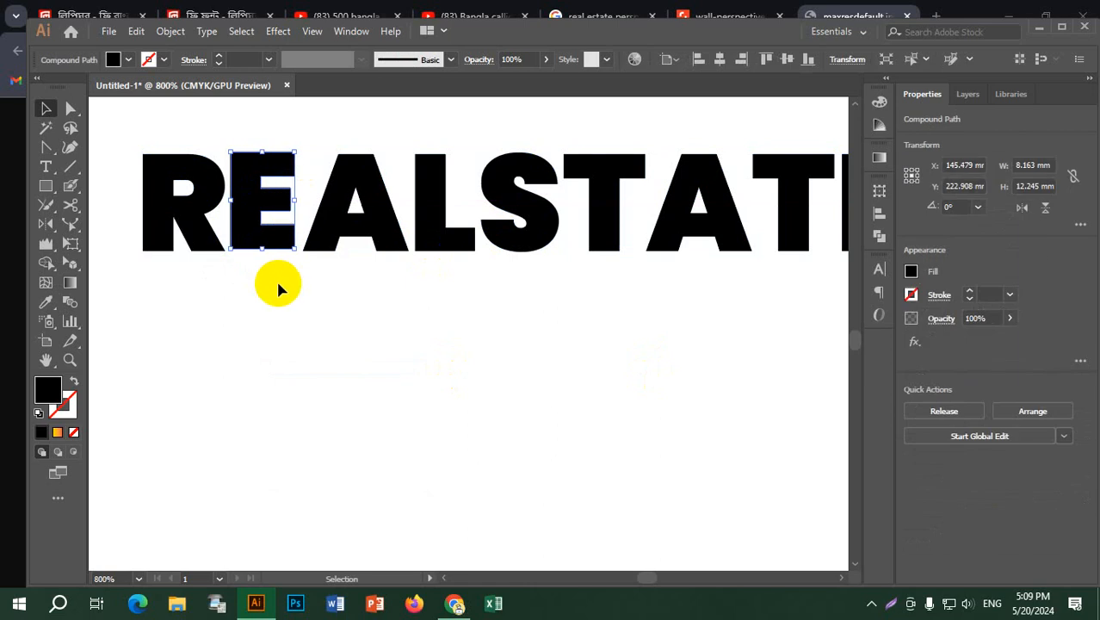
{"action": "left_click", "coordinate": [240, 280]}
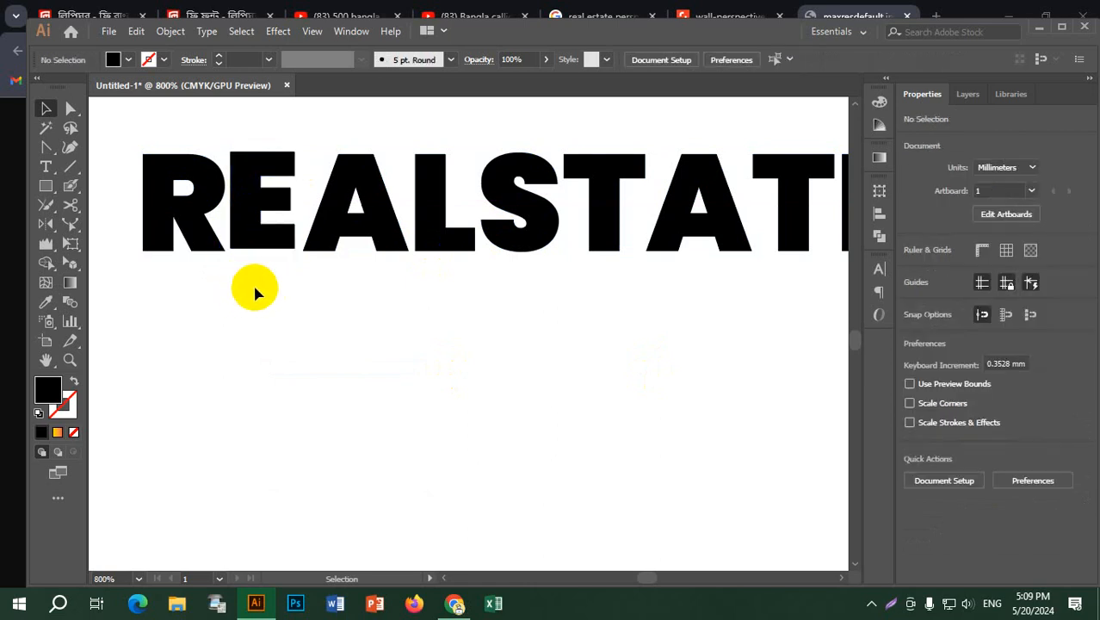
{"action": "left_click", "coordinate": [245, 222]}
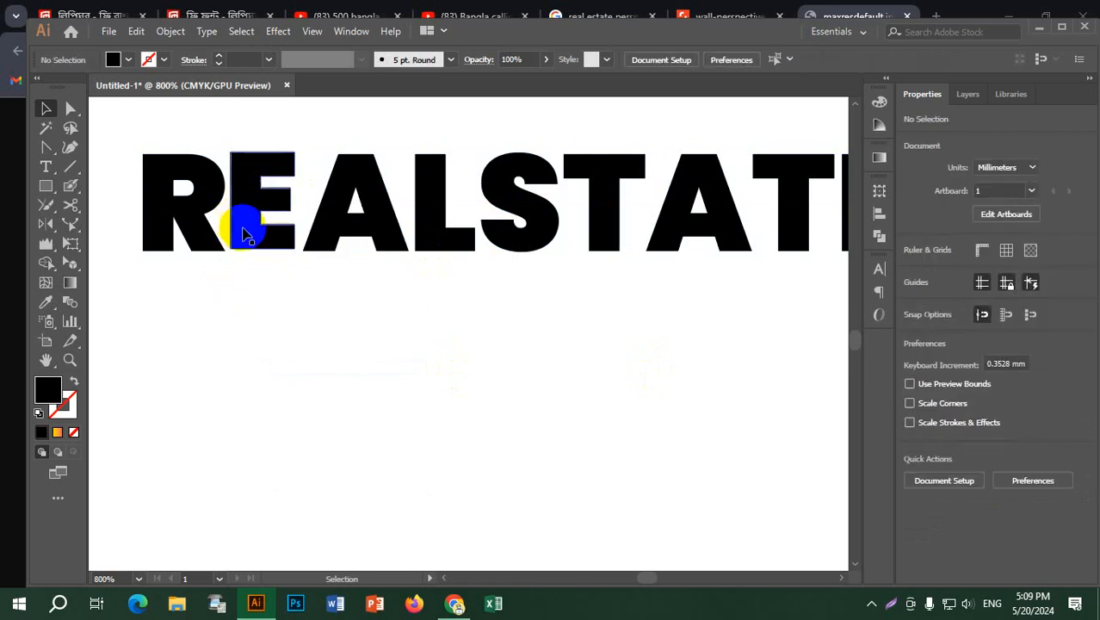
{"action": "scroll", "coordinate": [251, 227], "scroll_direction": "up", "scroll_amount": 2}
{"action": "left_click_drag", "start_coordinate": [235, 233], "coordinate": [236, 236]}
{"action": "left_click", "coordinate": [353, 265]}
{"action": "left_click_drag", "start_coordinate": [423, 203], "coordinate": [399, 204]}
{"action": "left_click", "coordinate": [386, 369]}
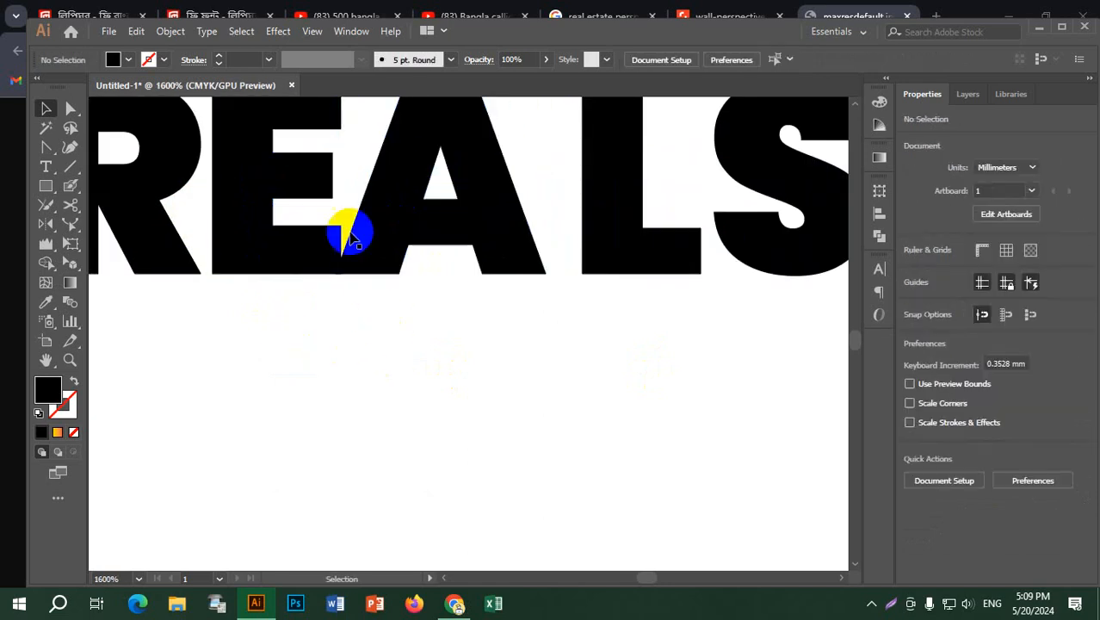
Step: Stretch the upper outer corner of the E's bottom arm horizontally until the arm joins the slanted side of the A
{"action": "left_click", "coordinate": [305, 250]}
{"action": "scroll", "coordinate": [303, 247], "scroll_direction": "up", "scroll_amount": 1}
{"action": "scroll", "coordinate": [297, 245], "scroll_direction": "down", "scroll_amount": 2}
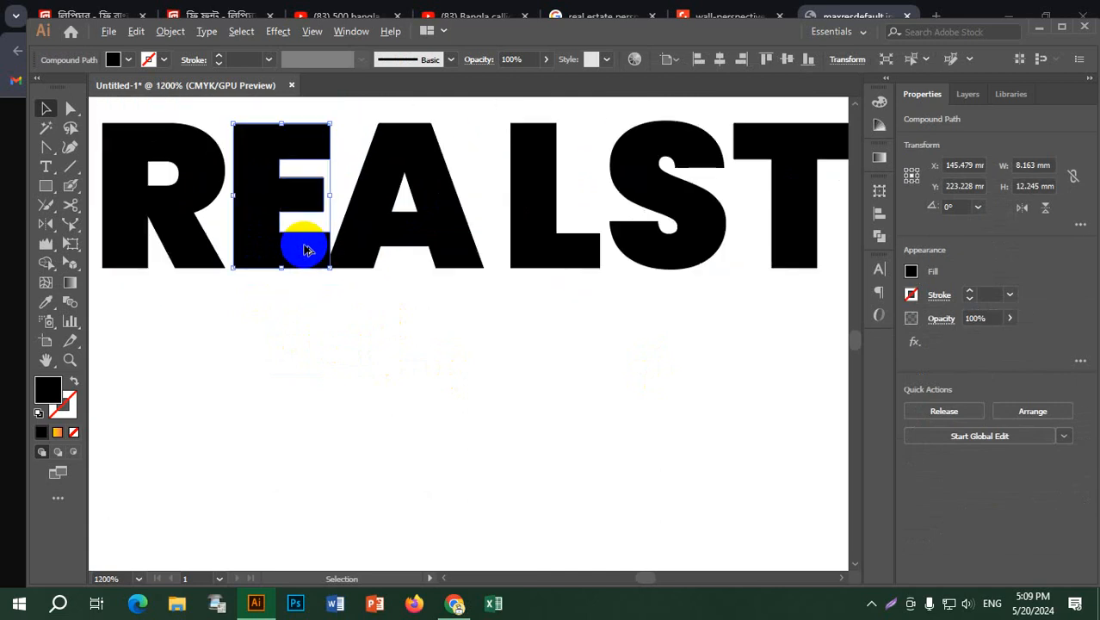
{"action": "left_click", "coordinate": [70, 109]}
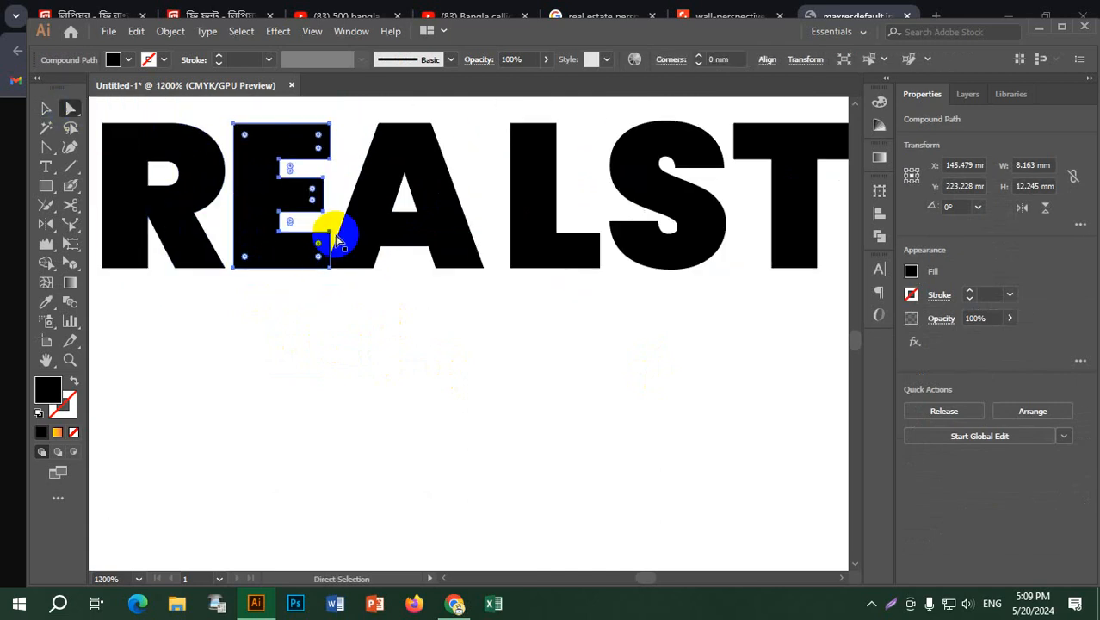
{"action": "left_click_drag", "start_coordinate": [328, 233], "coordinate": [343, 236]}
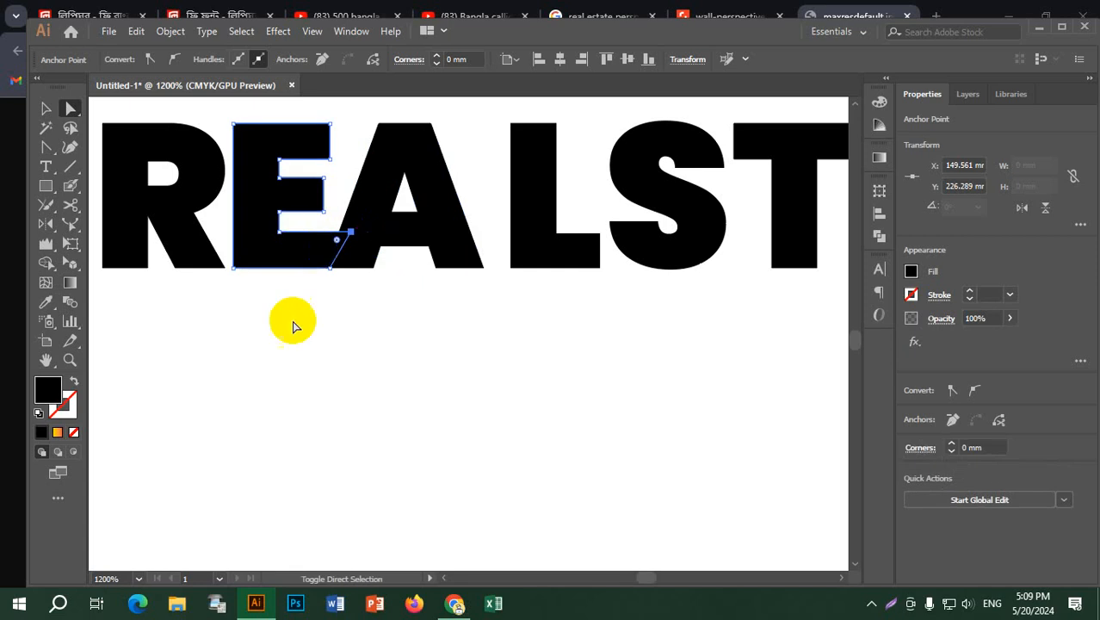
{"action": "left_click", "coordinate": [314, 379]}
{"action": "scroll", "coordinate": [476, 336], "scroll_direction": "down", "scroll_amount": 1}
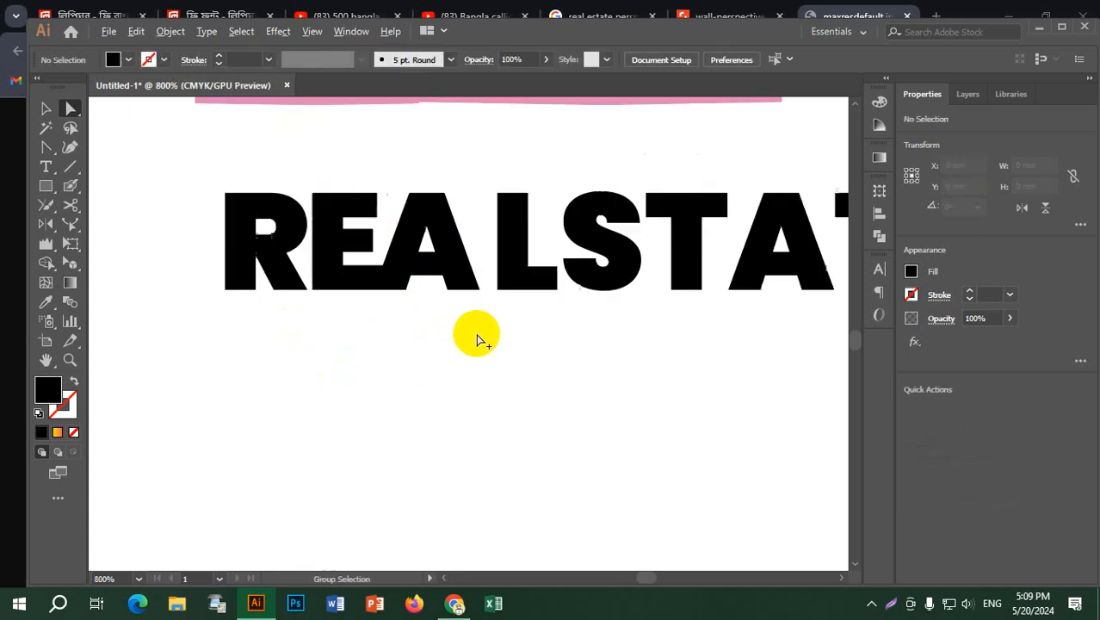
{"action": "left_click_drag", "start_coordinate": [509, 336], "coordinate": [512, 342]}
{"action": "scroll", "coordinate": [563, 340], "scroll_direction": "up", "scroll_amount": 2}
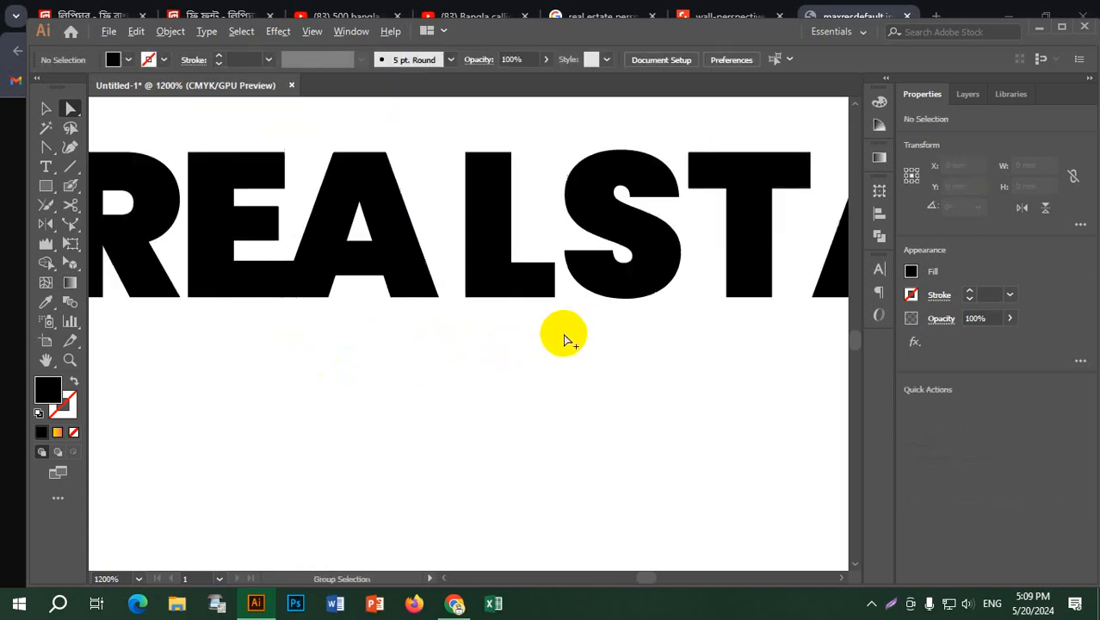
Step: Move the letter L horizontally against the A so that its stem overlaps the A's outer foot
{"action": "scroll", "coordinate": [563, 340], "scroll_direction": "down", "scroll_amount": 1}
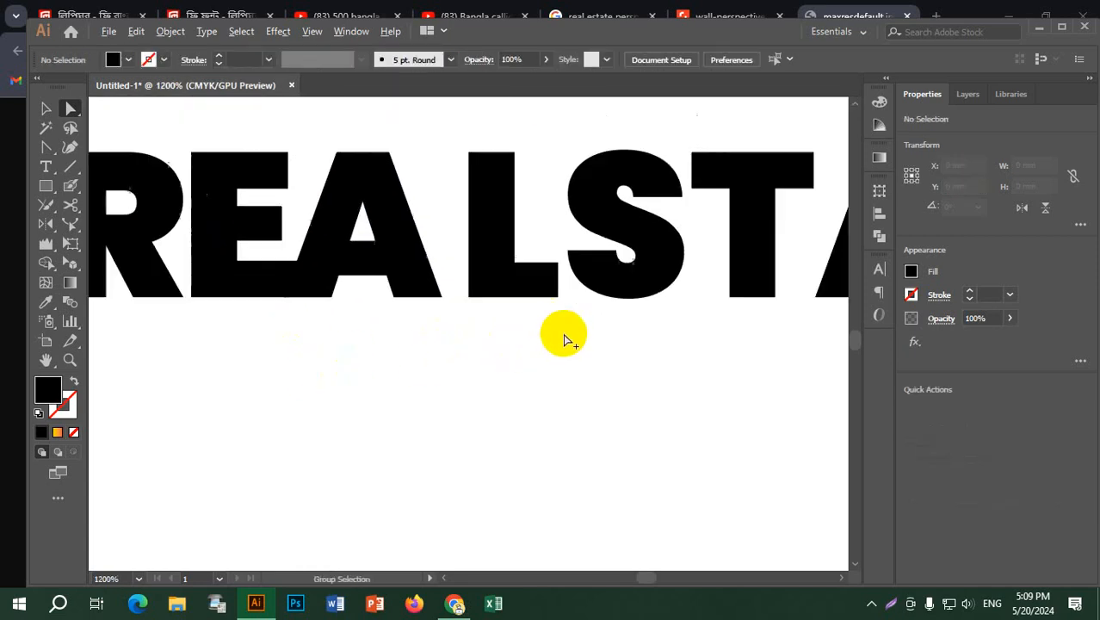
{"action": "left_click", "coordinate": [488, 232]}
{"action": "left_click_drag", "start_coordinate": [488, 233], "coordinate": [423, 234]}
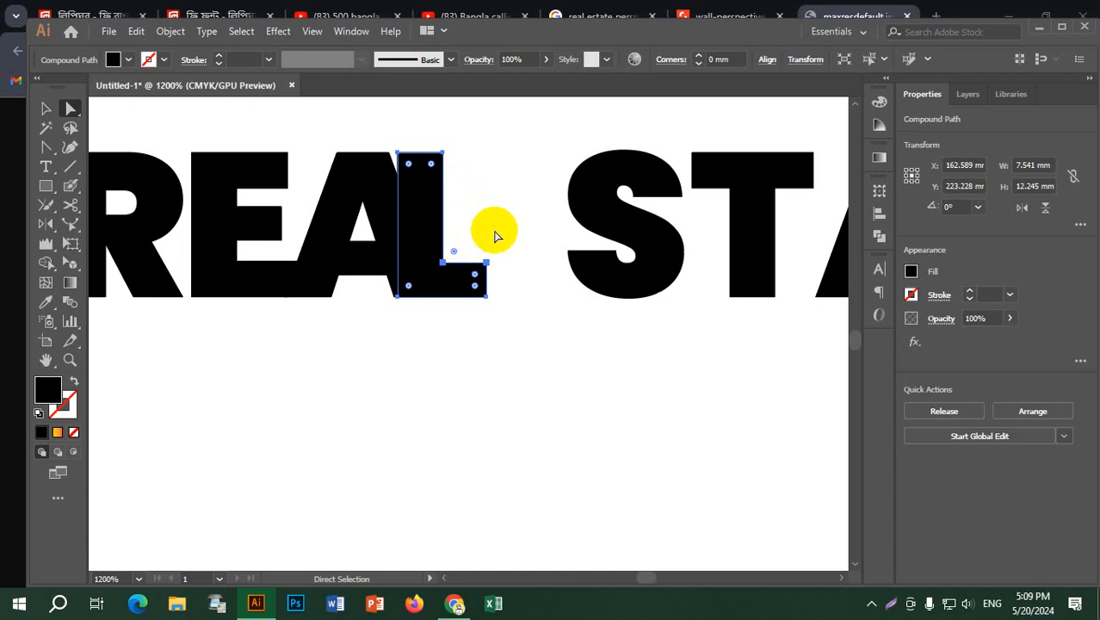
Step: Draw a black rectangle about 6.2 by 3 mm over the L's foot, reaching into the A, and delete the letter L
{"action": "left_click", "coordinate": [46, 185]}
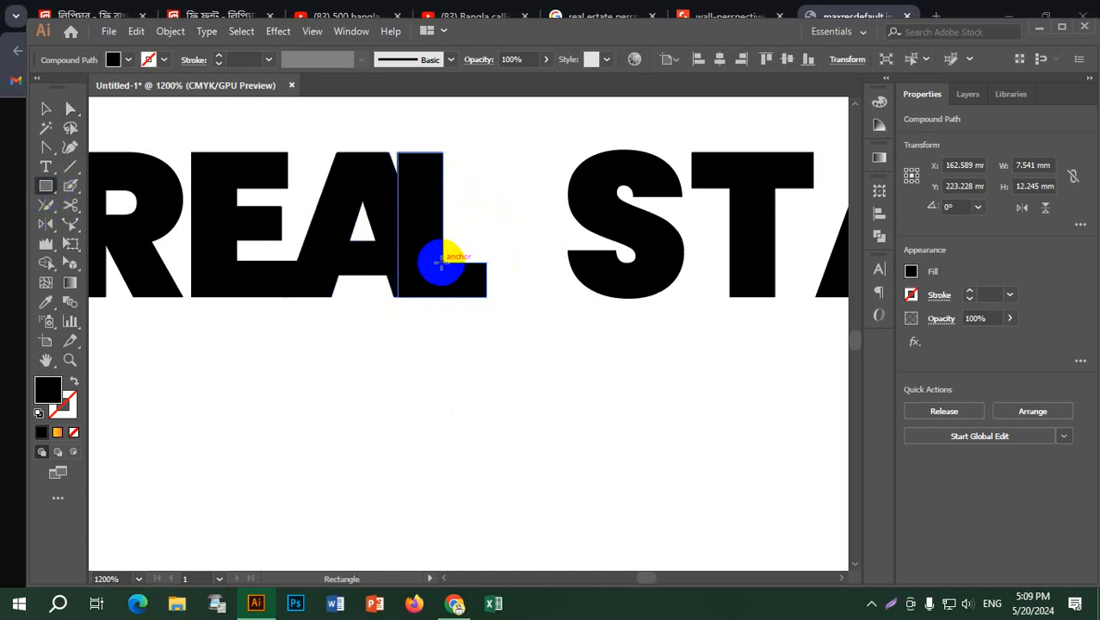
{"action": "left_click_drag", "start_coordinate": [413, 262], "coordinate": [486, 296]}
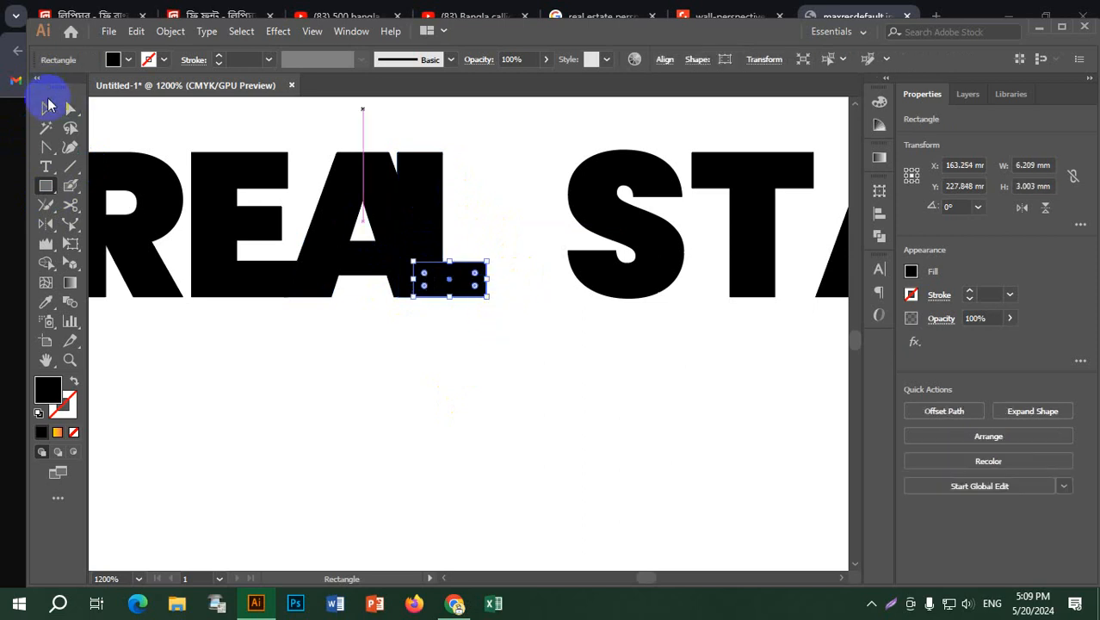
{"action": "left_click", "coordinate": [46, 108]}
{"action": "left_click", "coordinate": [423, 177]}
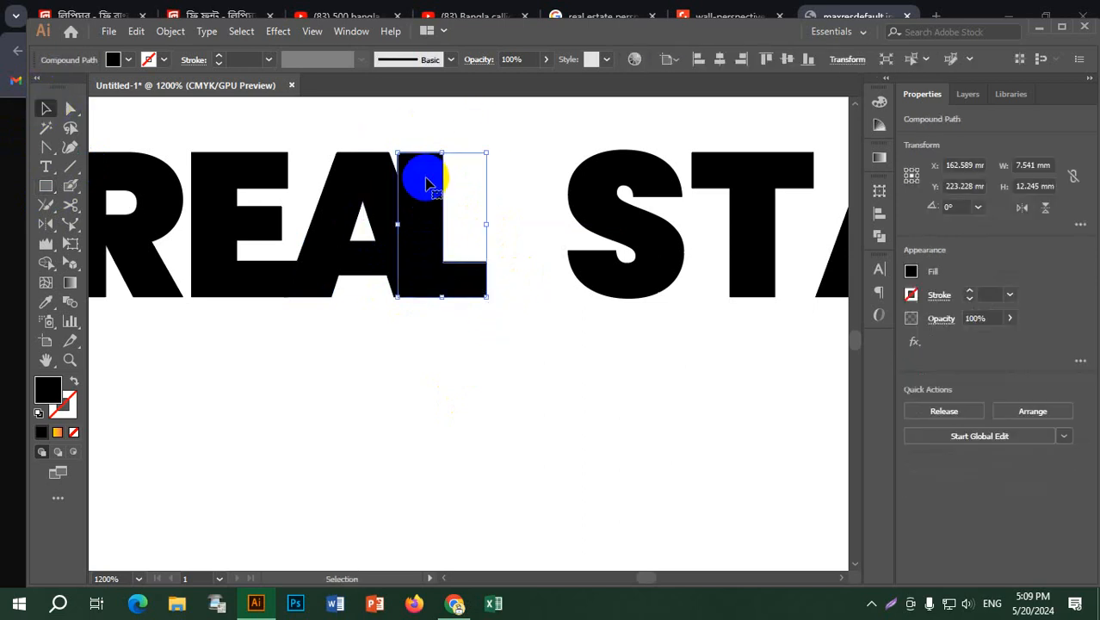
{"action": "key", "text": "Delete"}
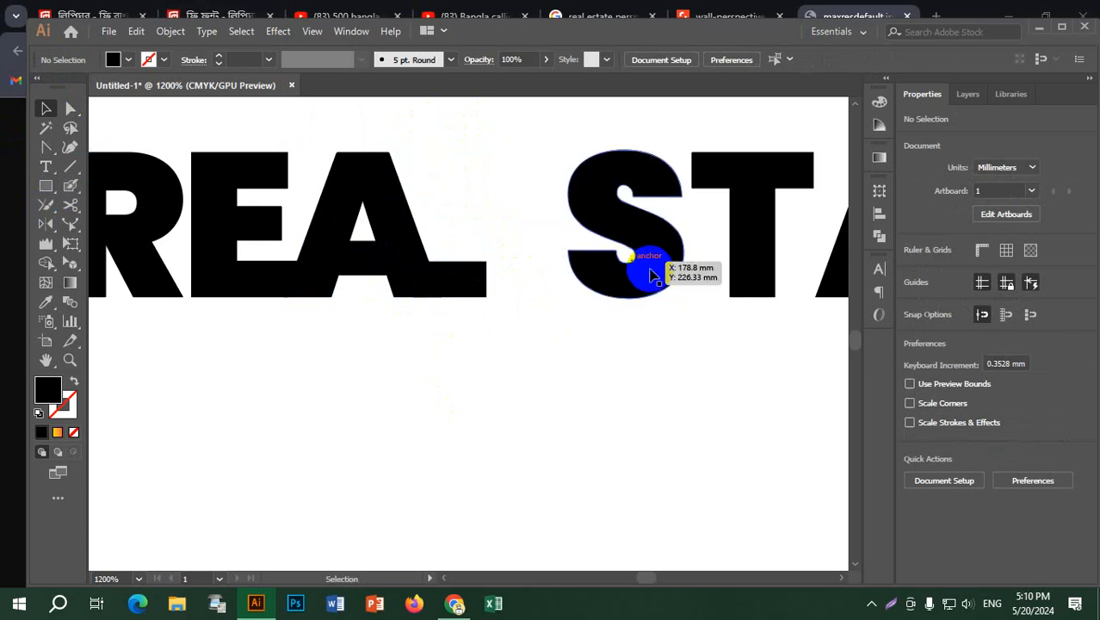
Step: Move the S over the end of the bar beside the A, and raise the bar's top edge to a height of about 3.75 mm
{"action": "left_click_drag", "start_coordinate": [663, 272], "coordinate": [578, 272]}
{"action": "left_click", "coordinate": [443, 276]}
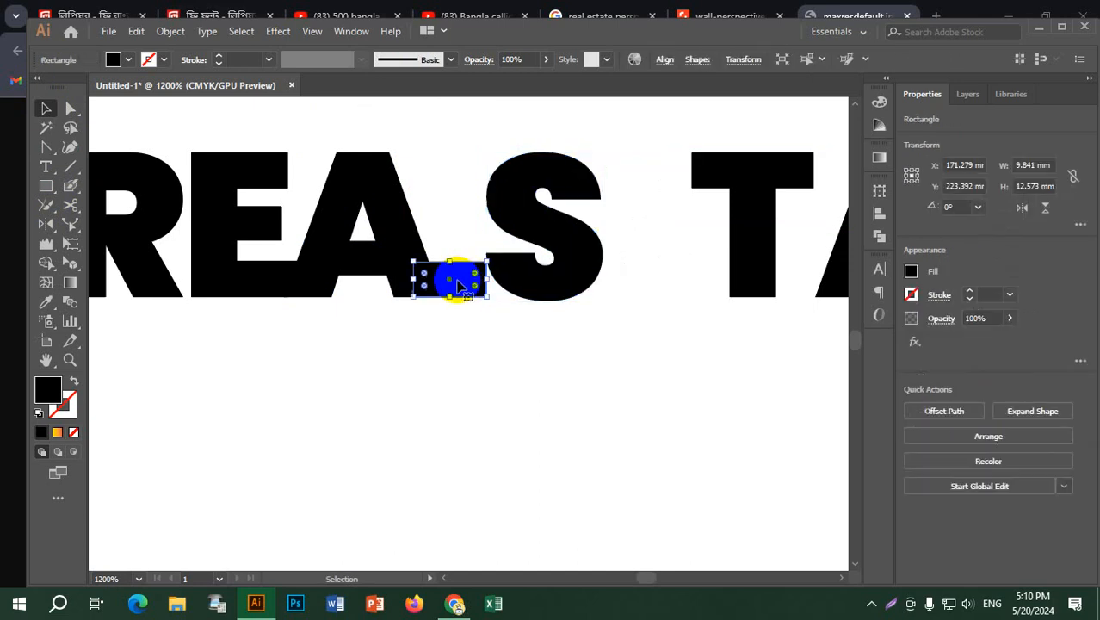
{"action": "left_click_drag", "start_coordinate": [449, 251], "coordinate": [450, 253]}
{"action": "left_click", "coordinate": [577, 320]}
{"action": "left_click_drag", "start_coordinate": [577, 278], "coordinate": [558, 277]}
{"action": "left_click", "coordinate": [598, 345]}
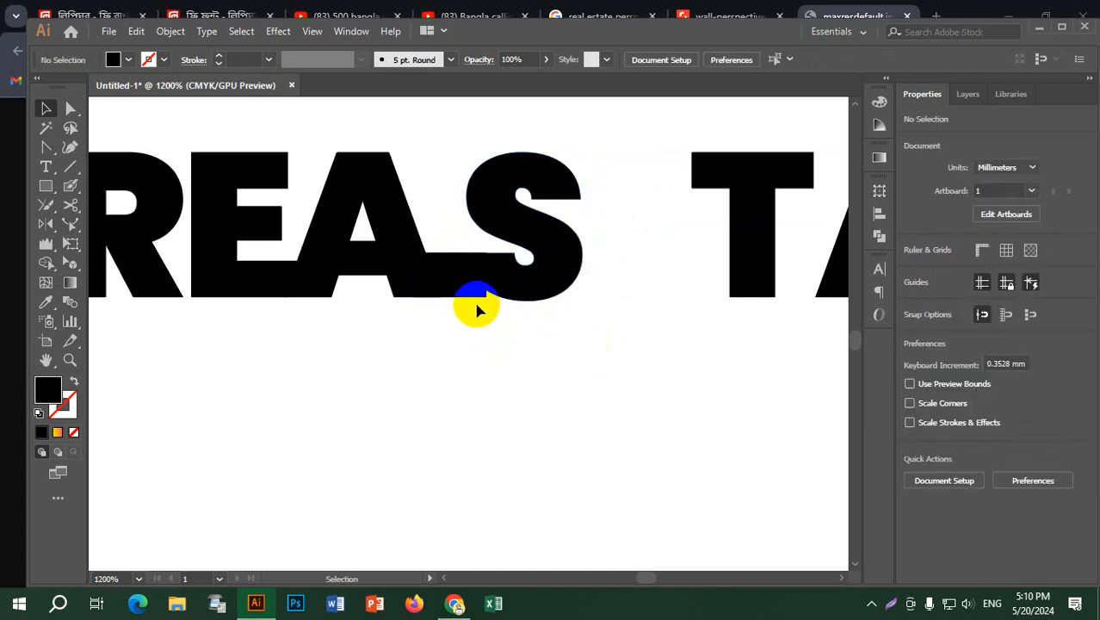
Step: Fine-tune the S's position so that the top of its lower arm lines up with the top edge of the bar
{"action": "left_click_drag", "start_coordinate": [546, 286], "coordinate": [539, 287]}
{"action": "scroll", "coordinate": [464, 336], "scroll_direction": "up", "scroll_amount": 2, "text": "alt"}
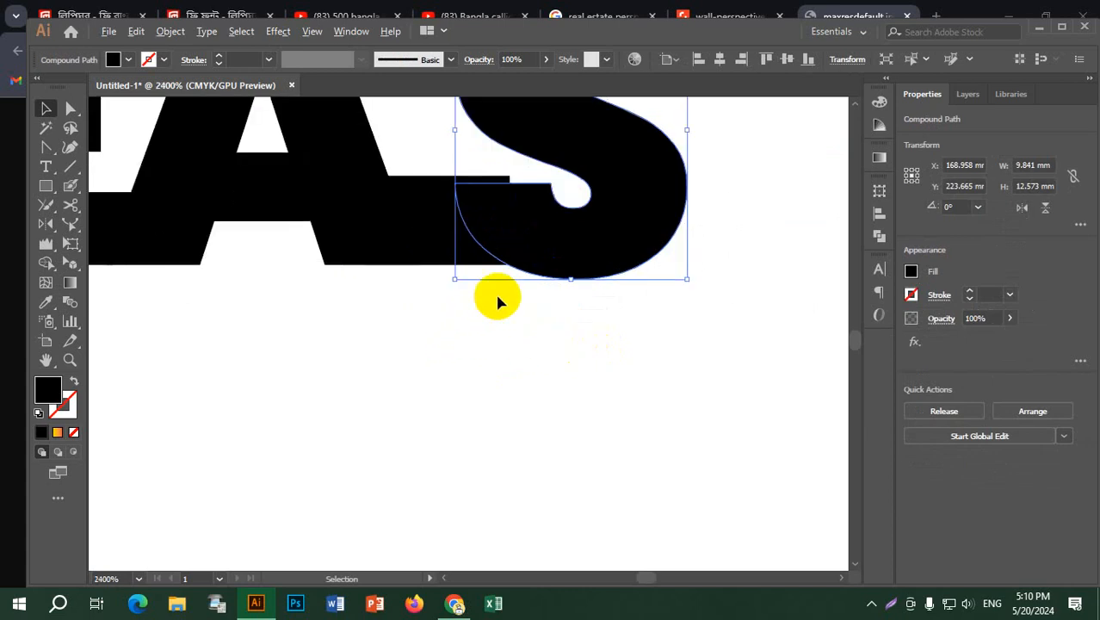
{"action": "left_click_drag", "start_coordinate": [538, 213], "coordinate": [560, 228]}
{"action": "left_click", "coordinate": [631, 325]}
{"action": "scroll", "coordinate": [648, 326], "scroll_direction": "down", "scroll_amount": 1, "text": "alt"}
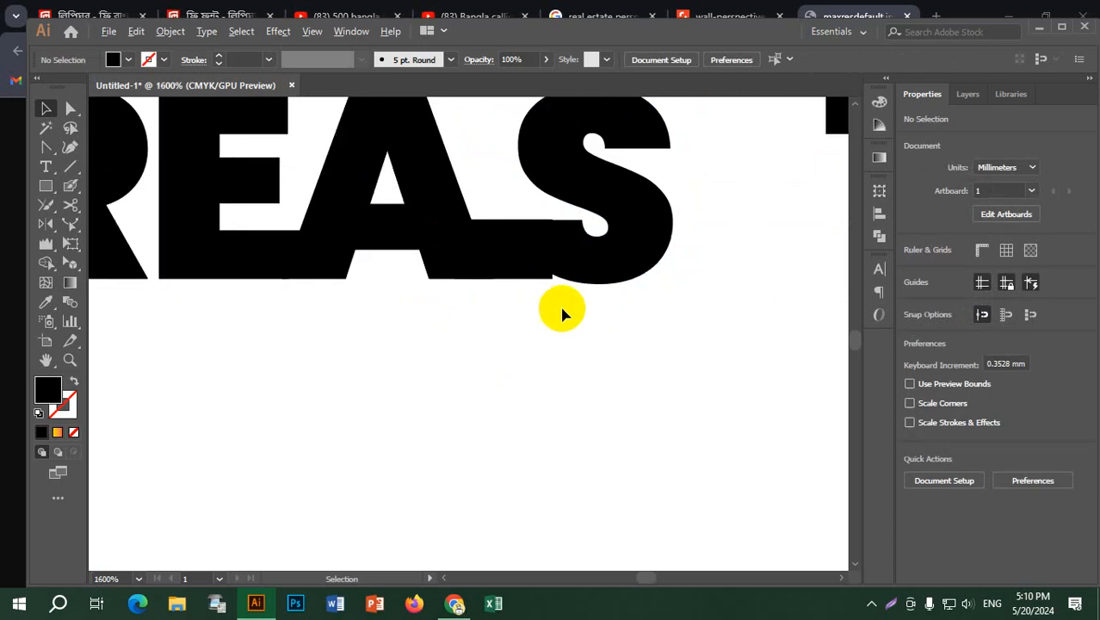
{"action": "scroll", "coordinate": [559, 209], "scroll_direction": "up", "scroll_amount": 2, "text": "alt"}
{"action": "left_click", "coordinate": [579, 261]}
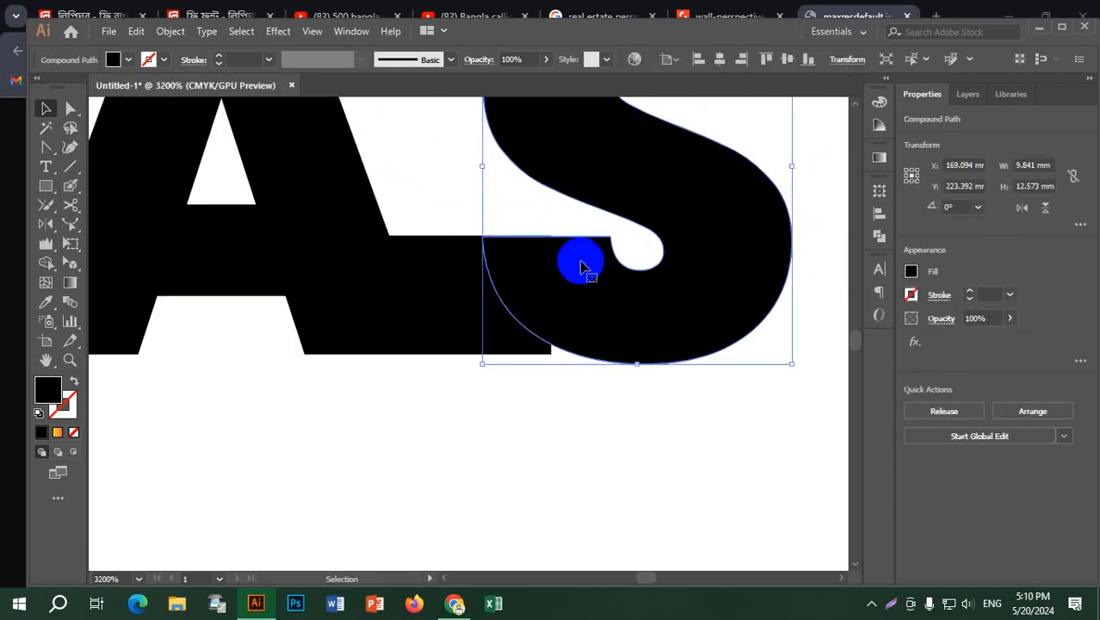
{"action": "key", "text": "Up"}
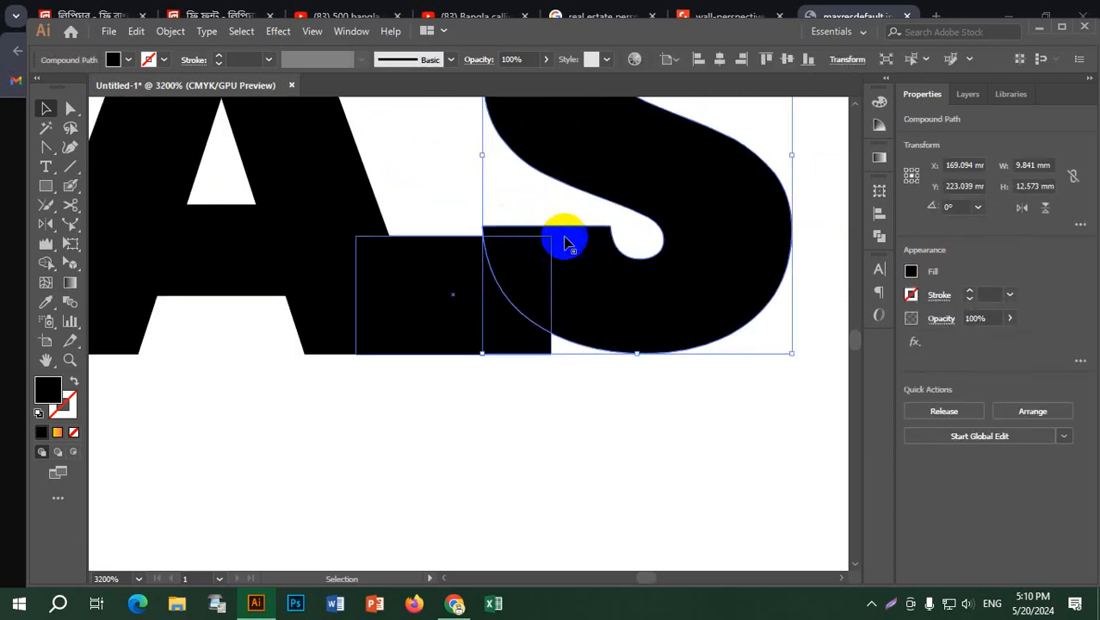
{"action": "left_click_drag", "start_coordinate": [586, 240], "coordinate": [586, 252]}
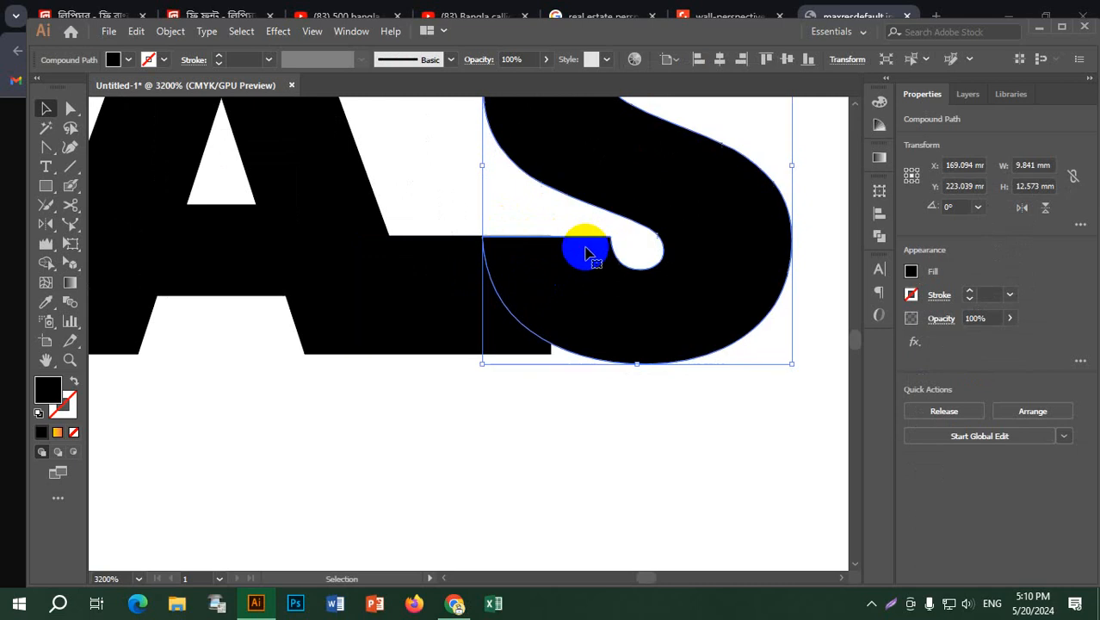
{"action": "left_click", "coordinate": [730, 430]}
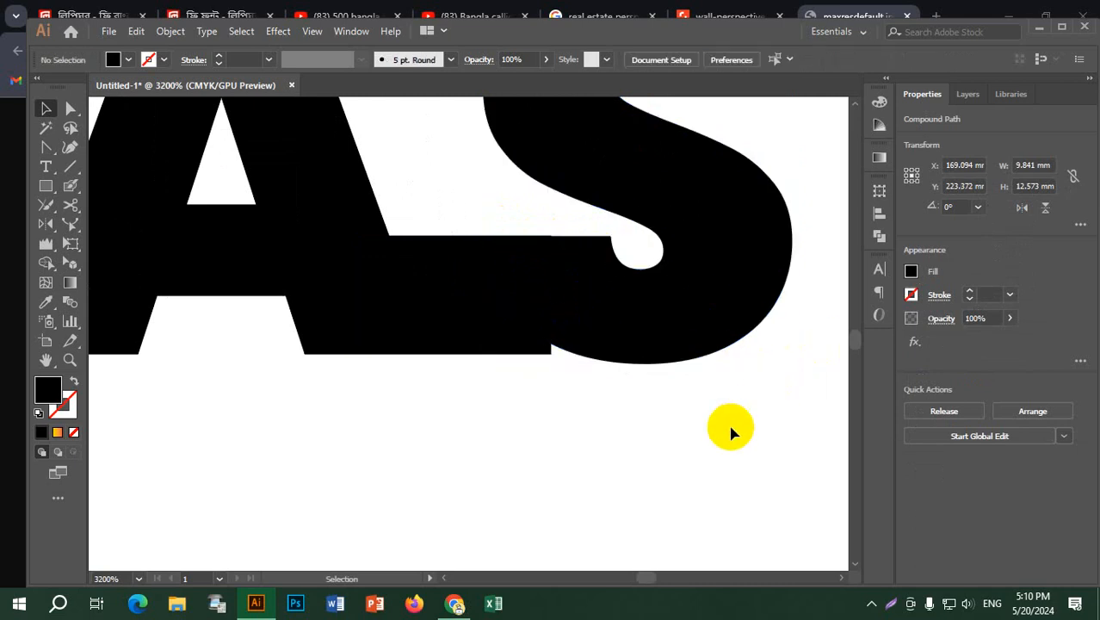
Step: Shift the S horizontally clear of the bar, leaving a narrow gap between them
{"action": "scroll", "coordinate": [729, 430], "scroll_direction": "down", "scroll_amount": 1}
{"action": "left_click_drag", "start_coordinate": [709, 381], "coordinate": [532, 373]}
{"action": "left_click", "coordinate": [675, 383]}
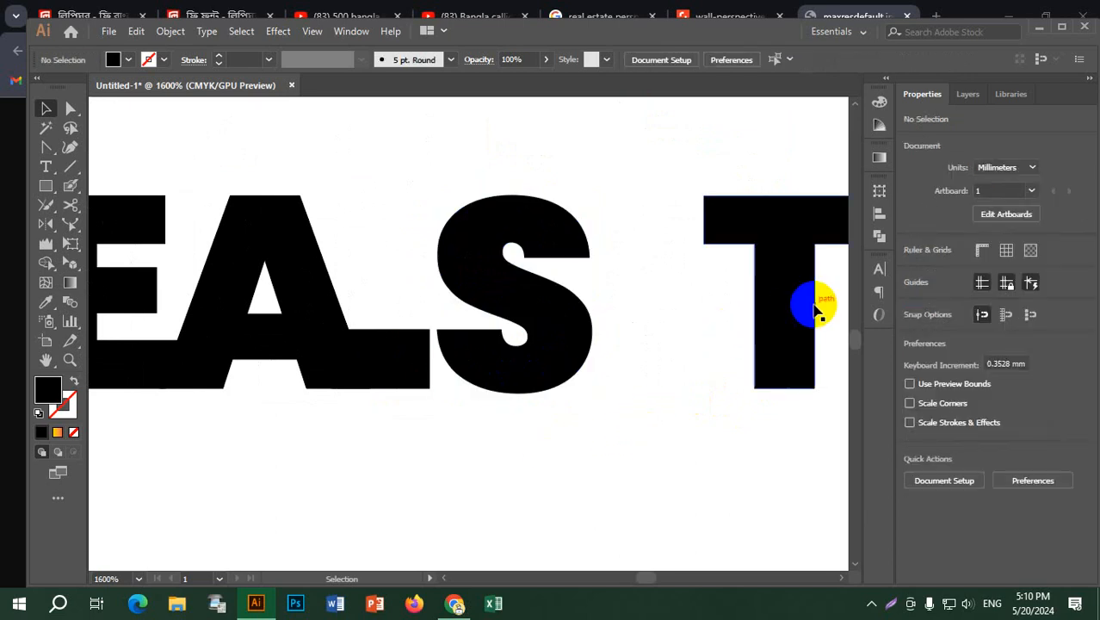
Step: Move the first T beside the S so that its crossbar overlaps the S's upper end
{"action": "left_click_drag", "start_coordinate": [787, 306], "coordinate": [638, 302]}
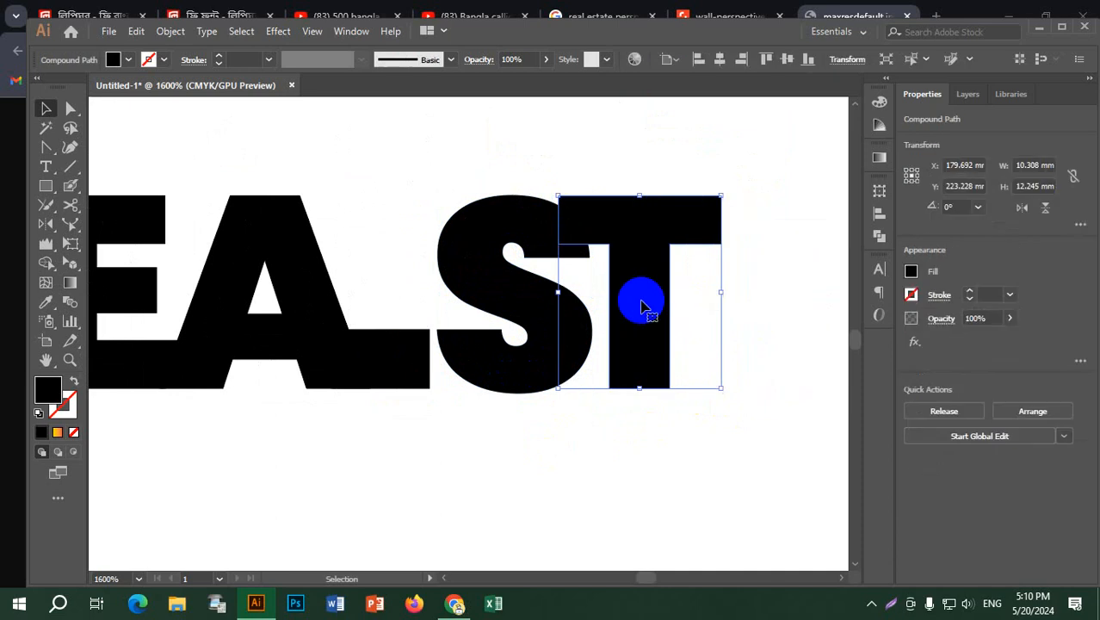
{"action": "left_click", "coordinate": [818, 338]}
Step: Try to thicken the first T's crossbar by lowering the anchor points along its underside
{"action": "left_click", "coordinate": [634, 266]}
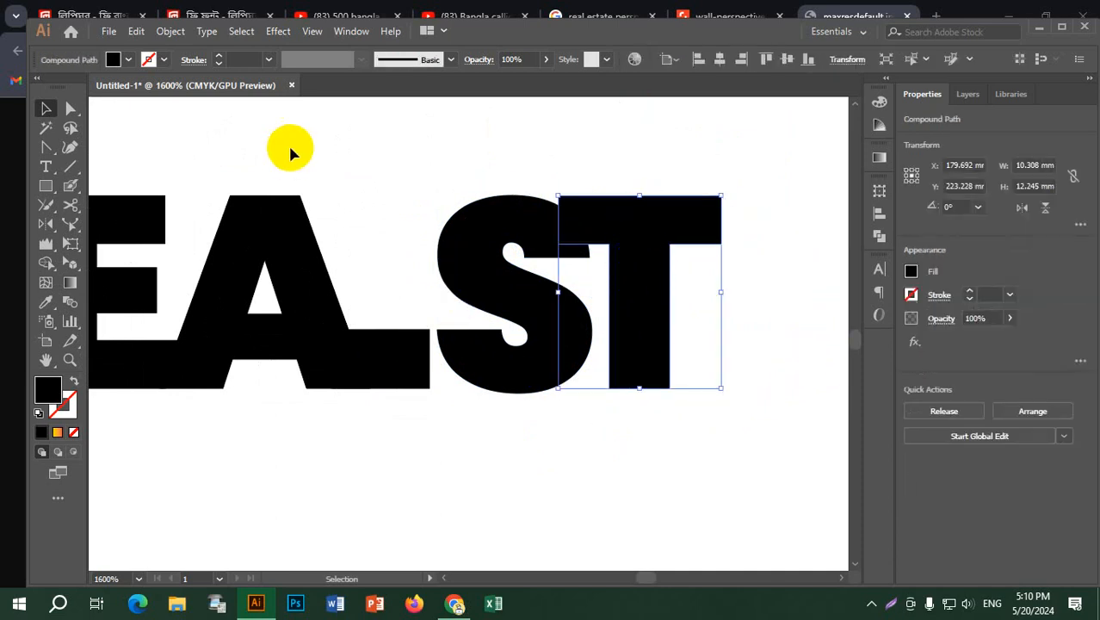
{"action": "left_click", "coordinate": [71, 108]}
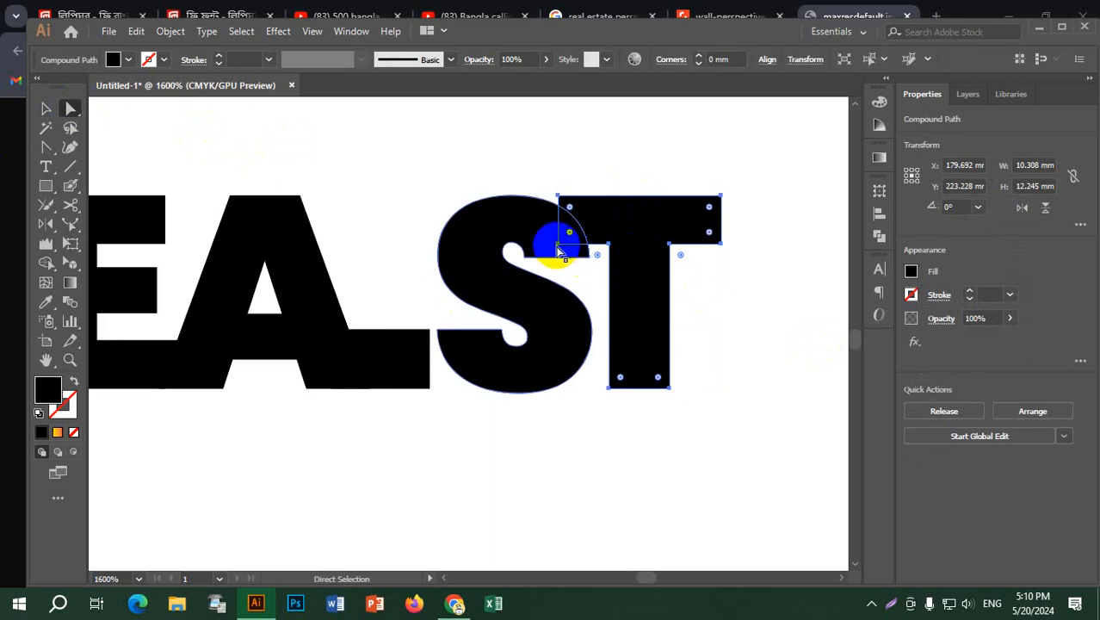
{"action": "left_click", "coordinate": [610, 245]}
{"action": "left_click_drag", "start_coordinate": [612, 248], "coordinate": [723, 251]}
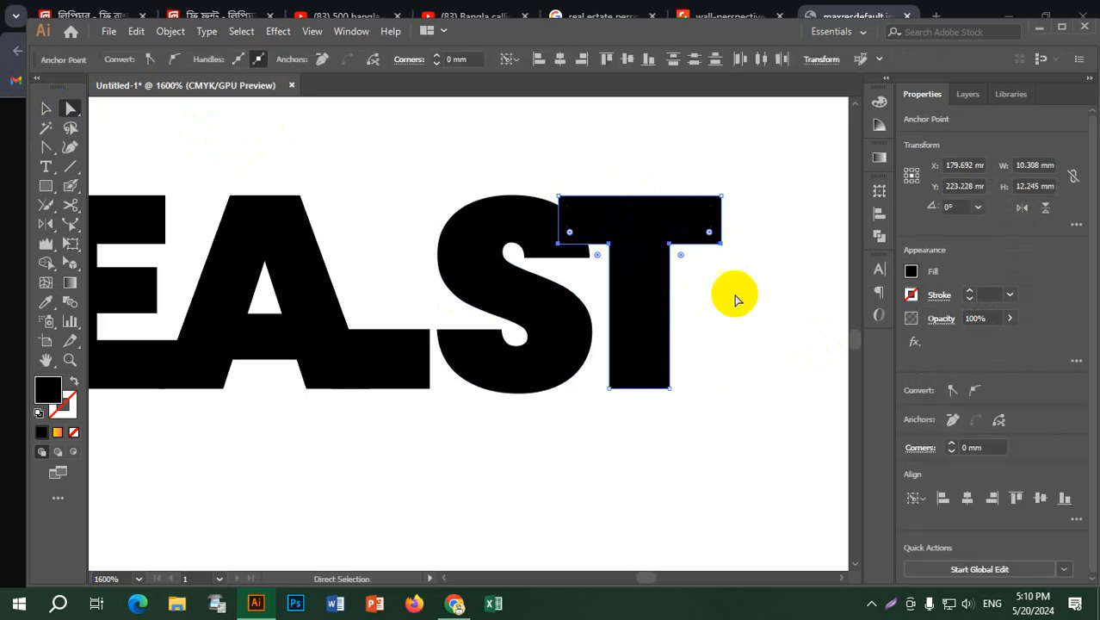
{"action": "key", "text": "Down"}
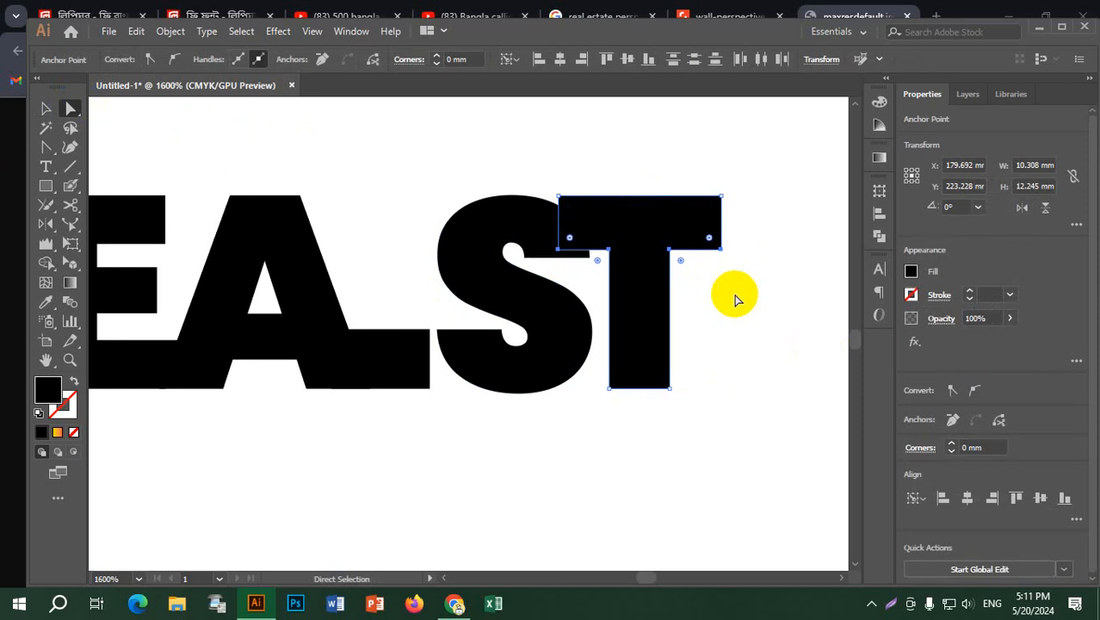
{"action": "key", "text": "ctrl"}
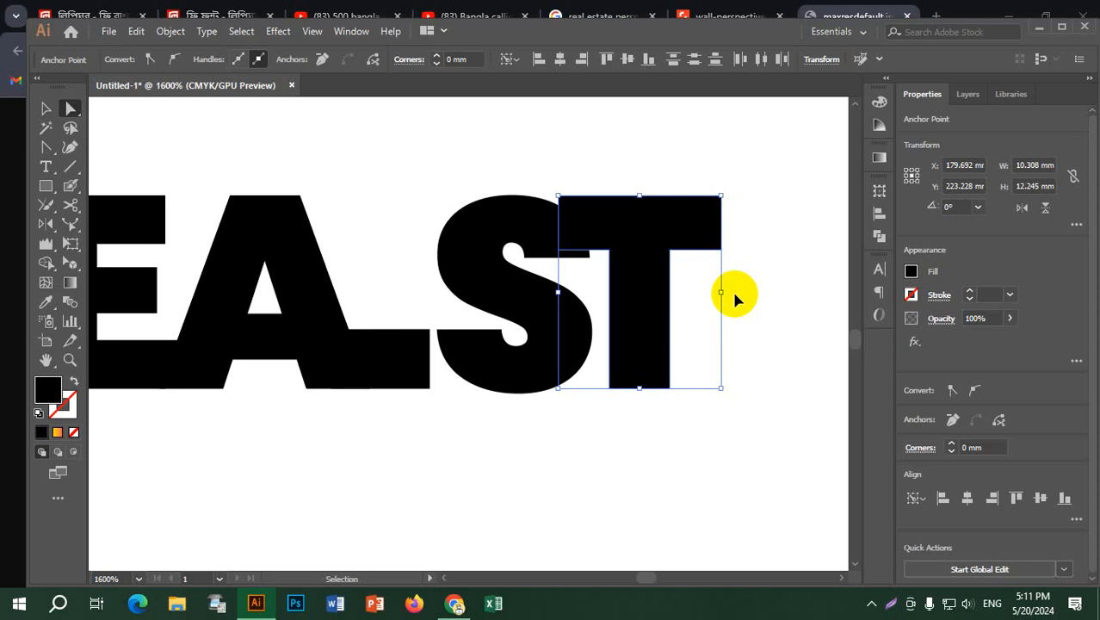
{"action": "key", "text": "ctrl+z"}
{"action": "key", "text": "ctrl+z"}
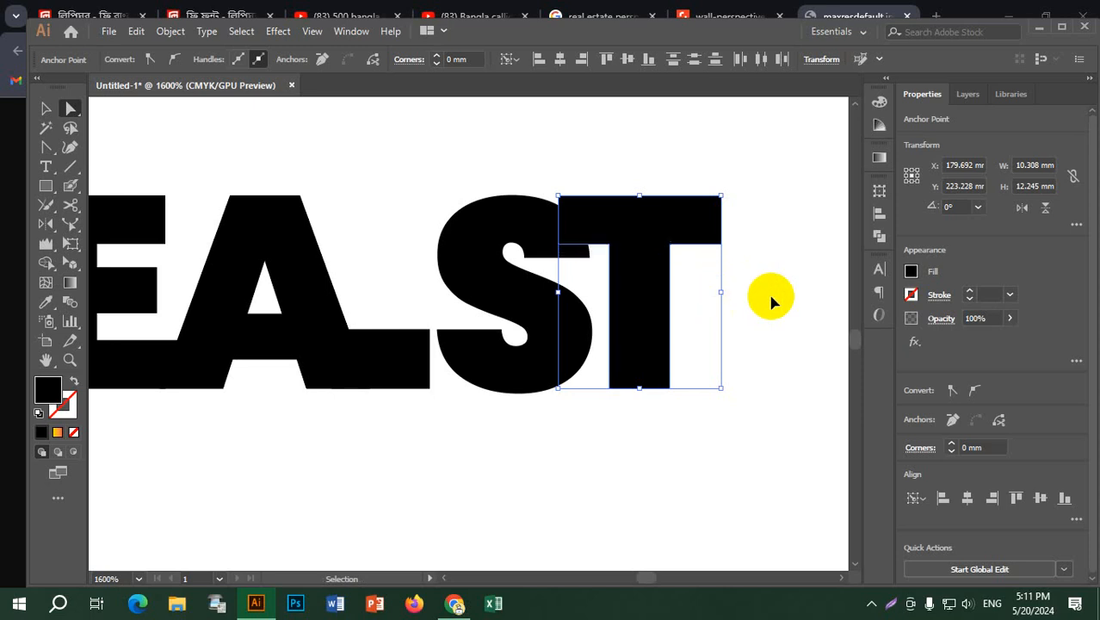
Step: Reposition the first T so that the end of its crossbar just touches the S's upper curve
{"action": "left_click_drag", "start_coordinate": [802, 281], "coordinate": [689, 289]}
{"action": "left_click", "coordinate": [783, 411]}
Step: Lower the top edge of the bar between the A and the S to make the bar slightly thinner
{"action": "scroll", "coordinate": [782, 406], "scroll_direction": "down", "scroll_amount": 2}
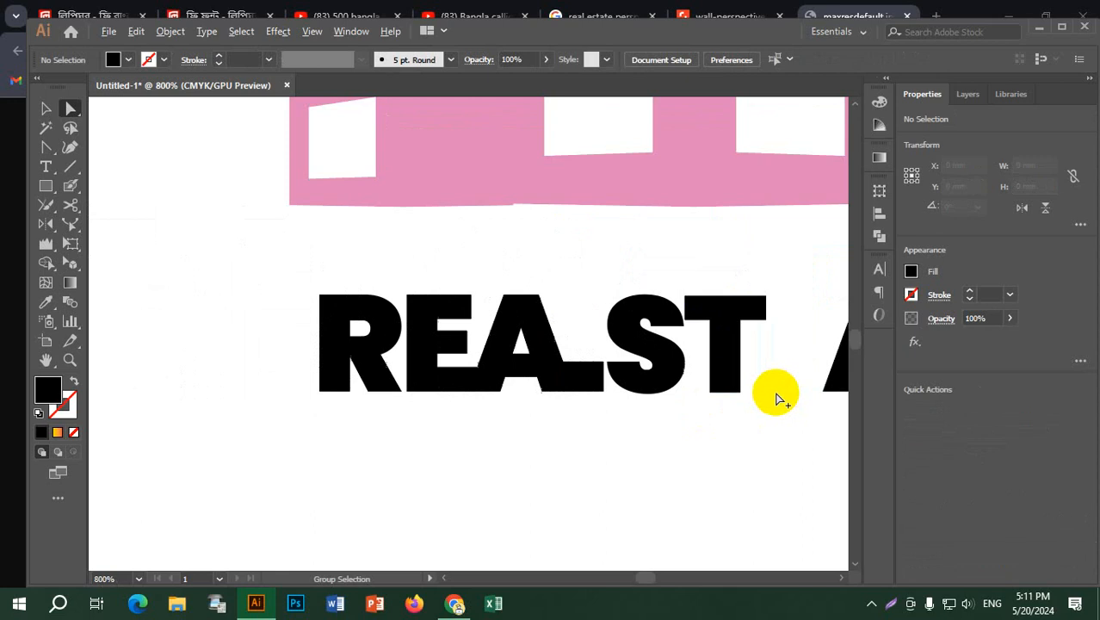
{"action": "key", "text": "space"}
{"action": "left_click_drag", "start_coordinate": [759, 421], "coordinate": [492, 392]}
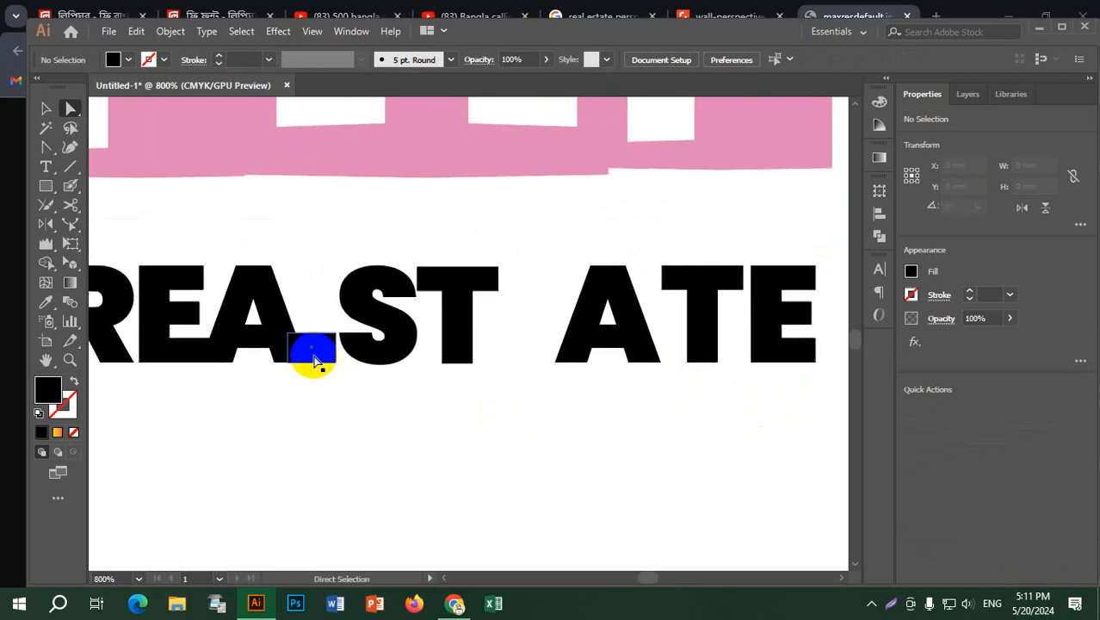
{"action": "left_click", "coordinate": [292, 355]}
{"action": "scroll", "coordinate": [331, 344], "scroll_direction": "up", "scroll_amount": 3}
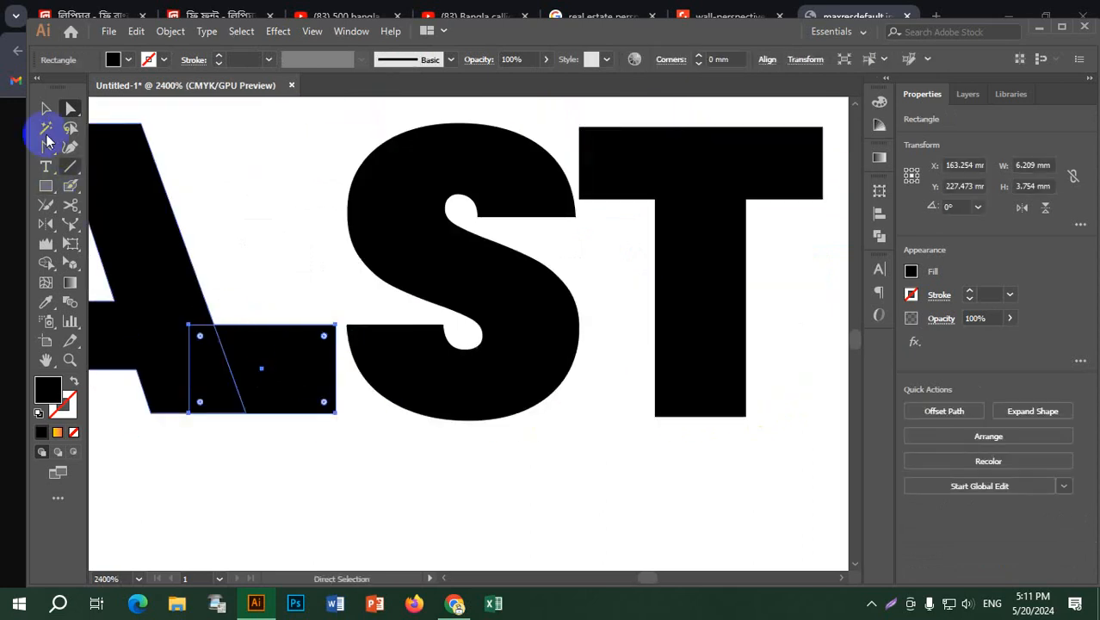
{"action": "left_click", "coordinate": [46, 109]}
{"action": "left_click", "coordinate": [261, 328]}
{"action": "left_click_drag", "start_coordinate": [263, 329], "coordinate": [262, 341]}
{"action": "left_click", "coordinate": [376, 493]}
Step: Move the second A against the first T so that its slanted side tucks under the T's crossbar
{"action": "scroll", "coordinate": [477, 432], "scroll_direction": "down", "scroll_amount": 1}
{"action": "scroll", "coordinate": [484, 446], "scroll_direction": "down", "scroll_amount": 1}
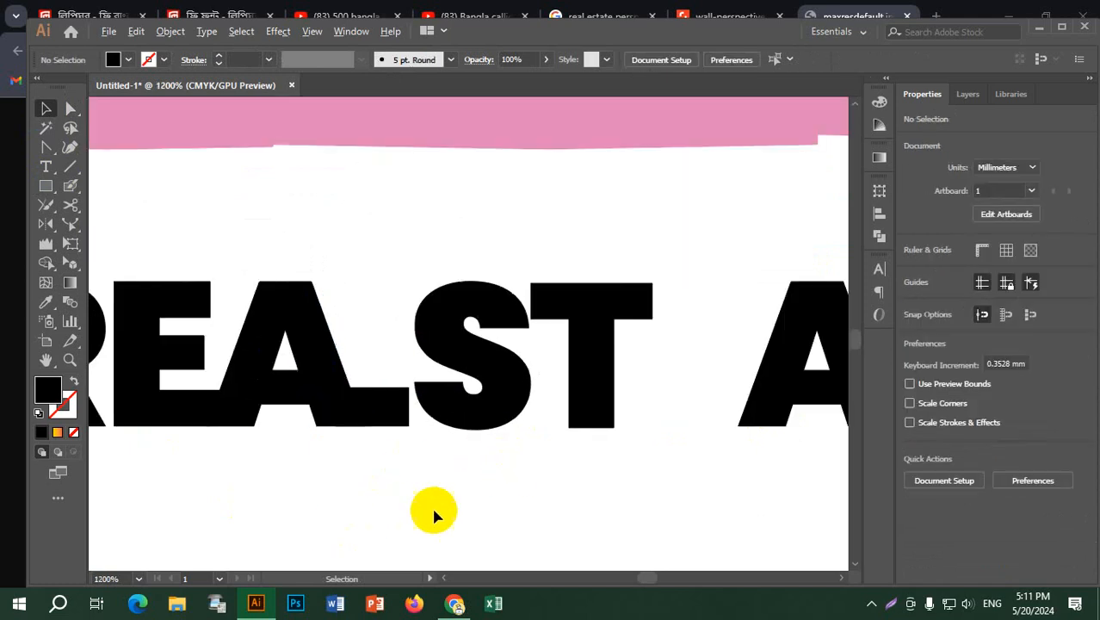
{"action": "left_click_drag", "start_coordinate": [672, 458], "coordinate": [464, 420]}
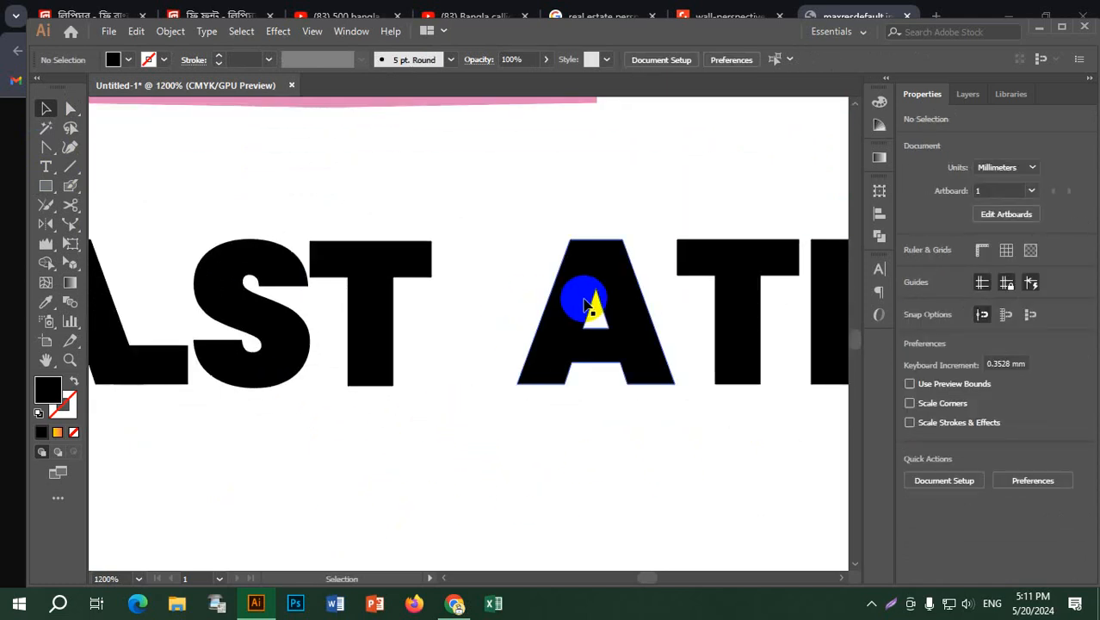
{"action": "left_click_drag", "start_coordinate": [579, 297], "coordinate": [463, 303]}
{"action": "left_click", "coordinate": [668, 384]}
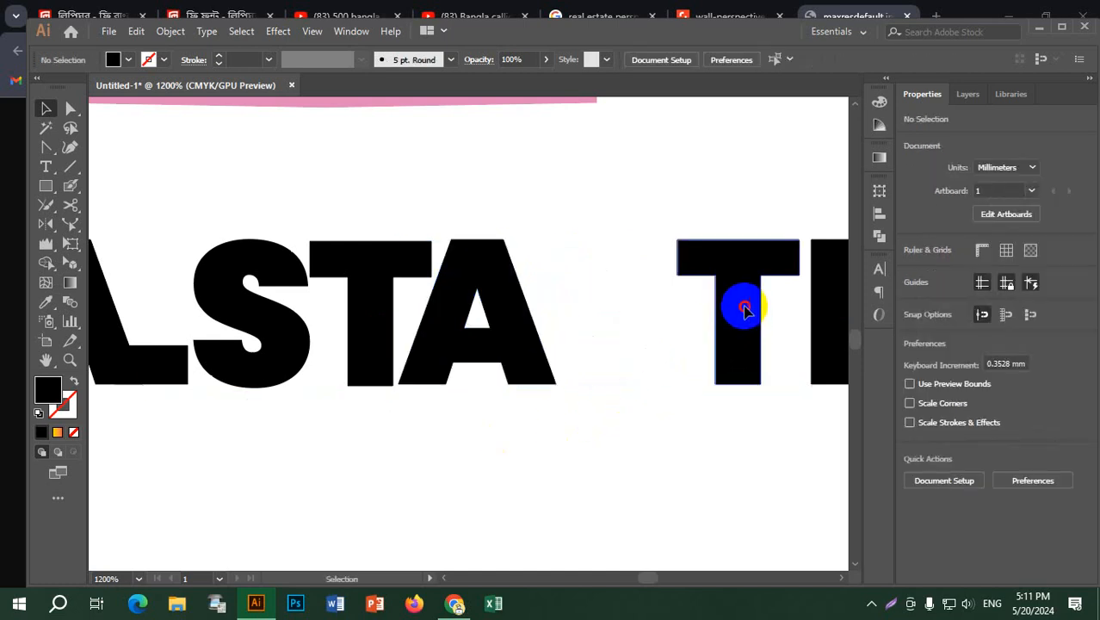
Step: Move the second T against the second A with its crossbar overlapping the A, and bring the final E closer to it
{"action": "left_click_drag", "start_coordinate": [745, 310], "coordinate": [585, 310]}
{"action": "left_click", "coordinate": [577, 479]}
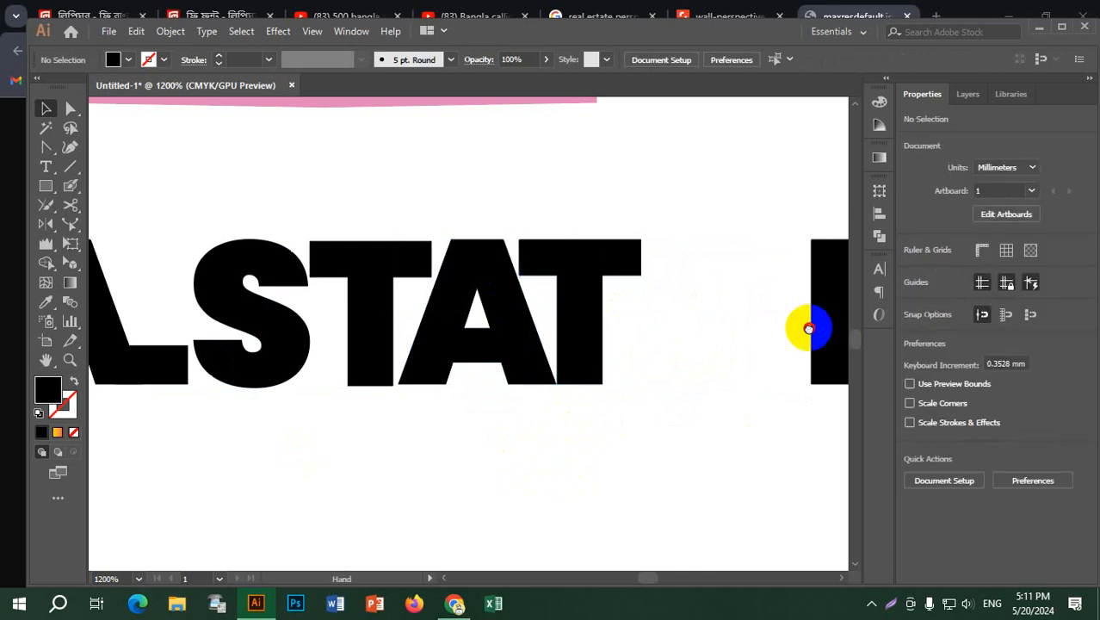
{"action": "left_click_drag", "start_coordinate": [810, 324], "coordinate": [600, 276]}
{"action": "left_click", "coordinate": [557, 435]}
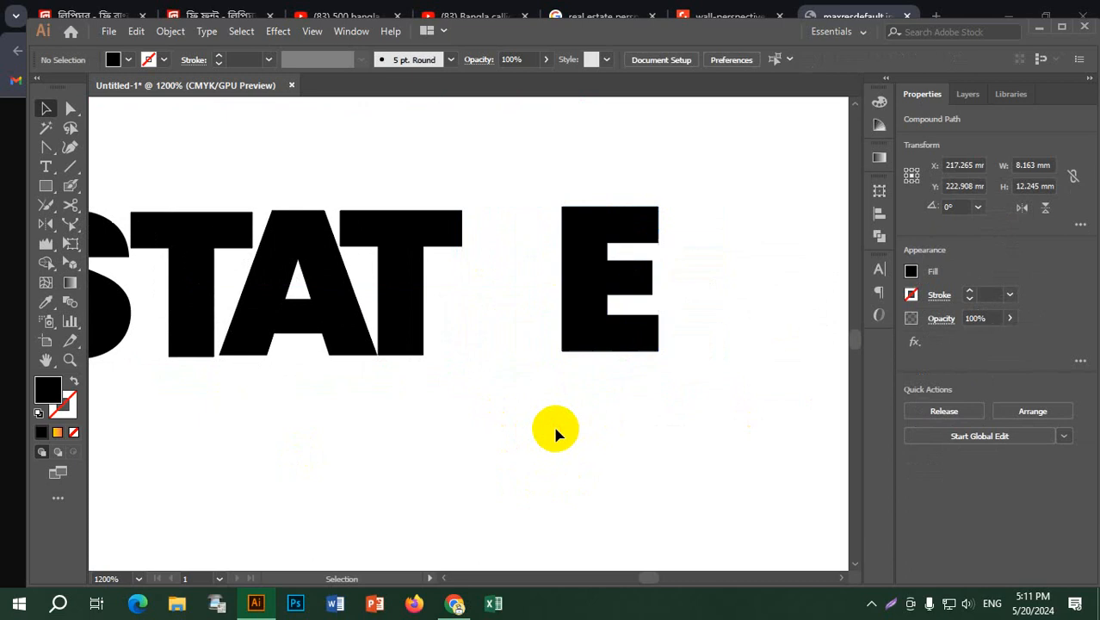
Step: Draw a rectangle about 5.9 by 3 mm over the second T's outer arm and duplicate it below as the middle and bottom arms of an E
{"action": "left_click", "coordinate": [47, 186]}
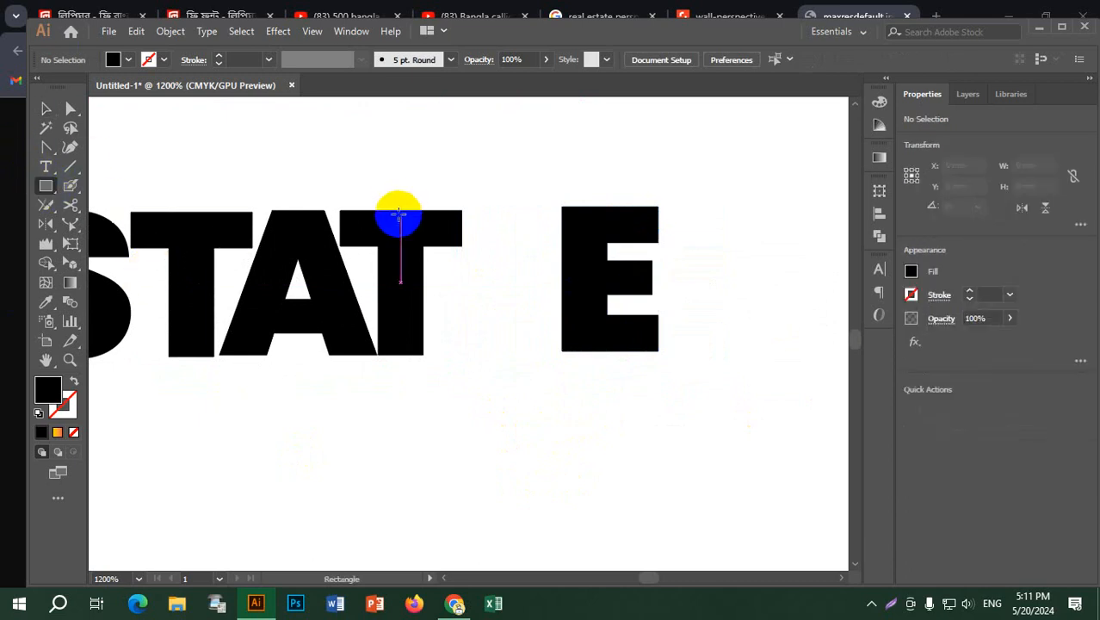
{"action": "left_click_drag", "start_coordinate": [391, 210], "coordinate": [463, 245]}
{"action": "left_click", "coordinate": [43, 107]}
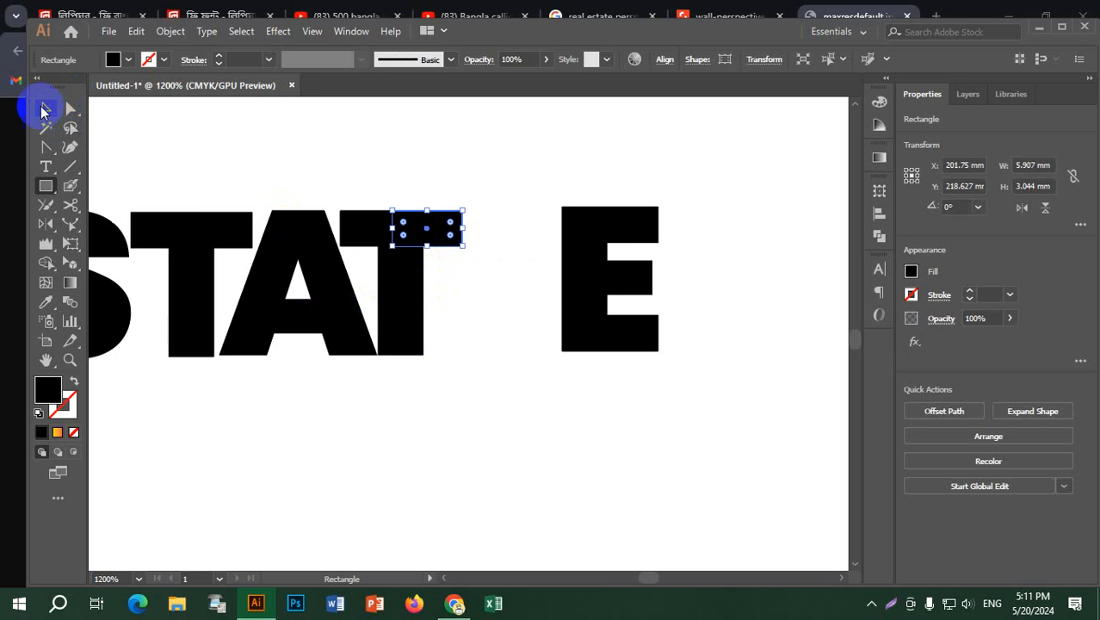
{"action": "left_click", "coordinate": [433, 229]}
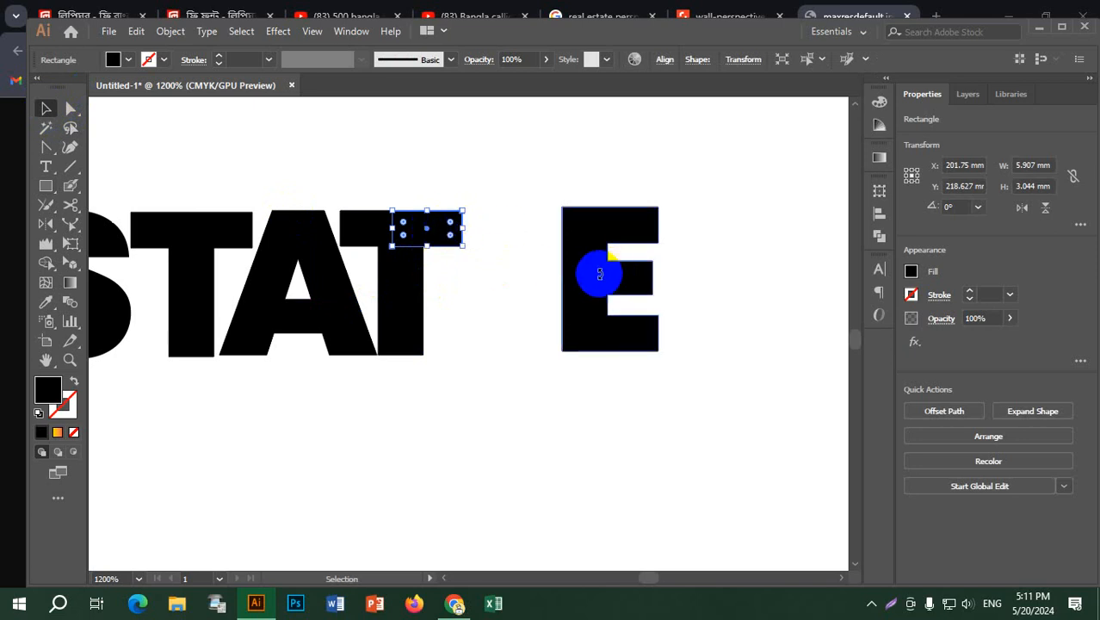
{"action": "left_click", "coordinate": [518, 201]}
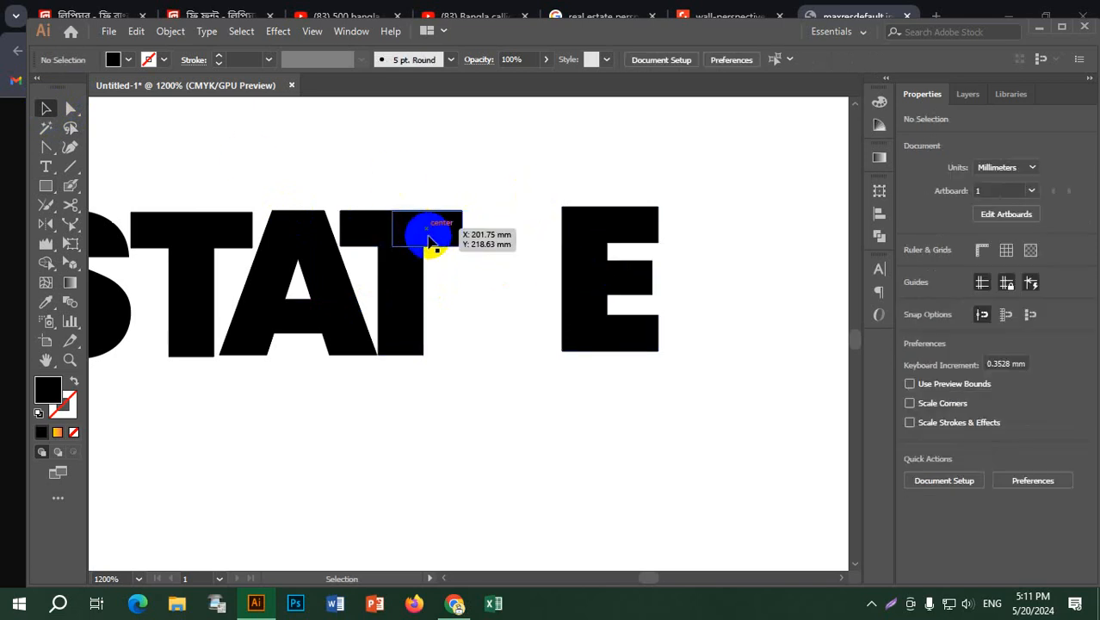
{"action": "left_click_drag", "start_coordinate": [444, 242], "coordinate": [447, 351], "text": "alt"}
{"action": "left_click", "coordinate": [693, 502]}
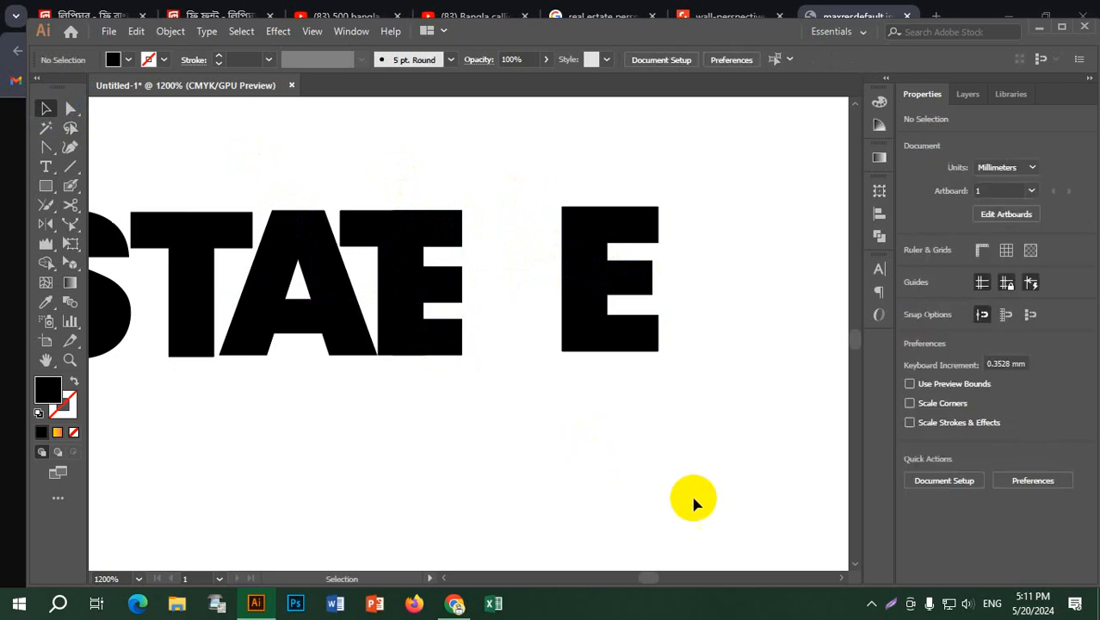
Step: Move the lower outer corner of the final E's middle arm inward to give the arm a slanted end
{"action": "left_click", "coordinate": [451, 291]}
{"action": "left_click", "coordinate": [71, 108]}
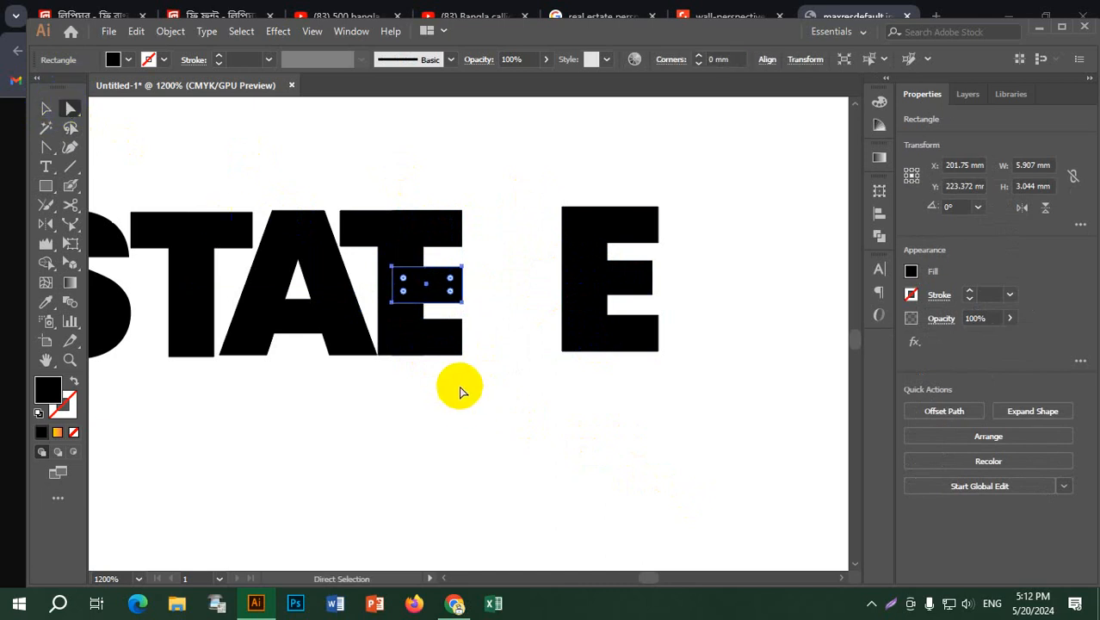
{"action": "left_click_drag", "start_coordinate": [463, 303], "coordinate": [442, 305]}
{"action": "left_click", "coordinate": [528, 542]}
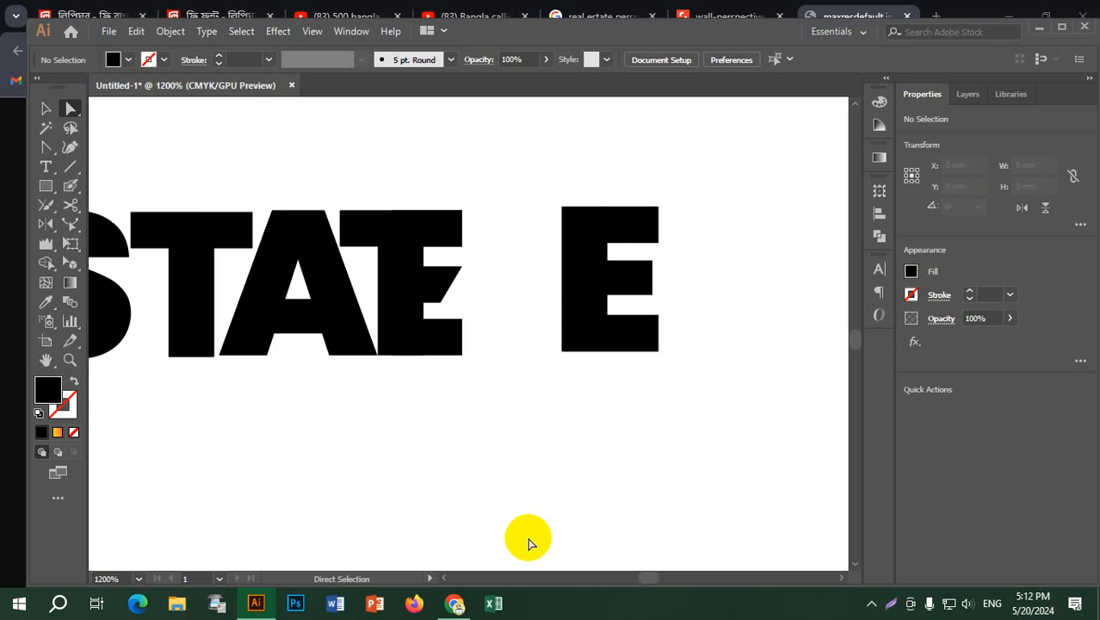
Step: Delete the spare letter E standing beyond the end of the lettering
{"action": "scroll", "coordinate": [582, 441], "scroll_direction": "down", "scroll_amount": 2}
{"action": "left_click_drag", "start_coordinate": [560, 280], "coordinate": [652, 456]}
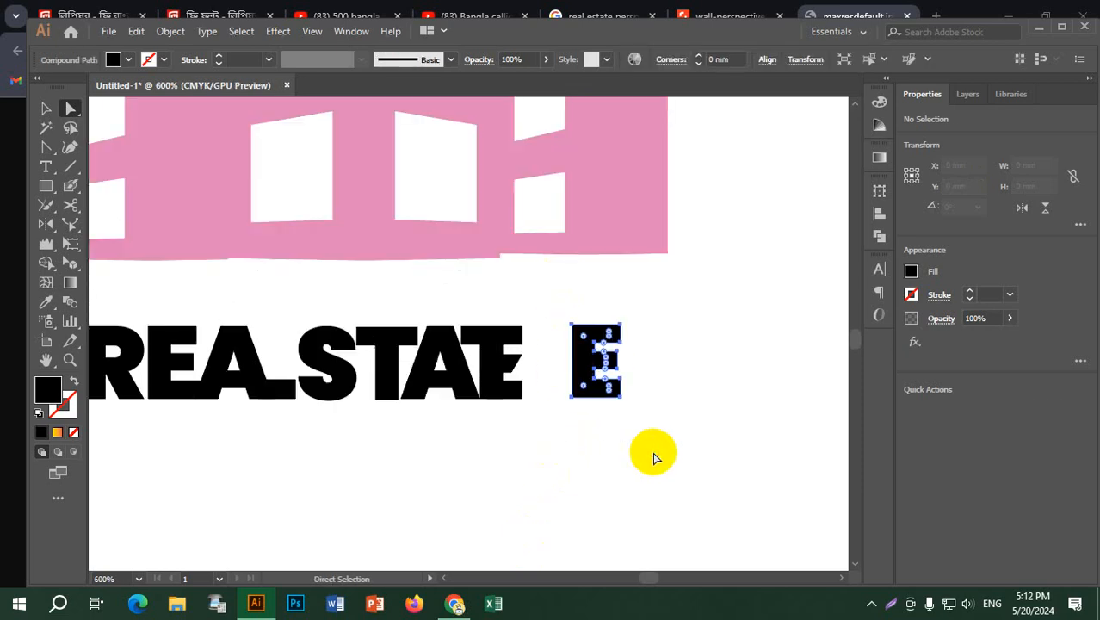
{"action": "left_click", "coordinate": [47, 112]}
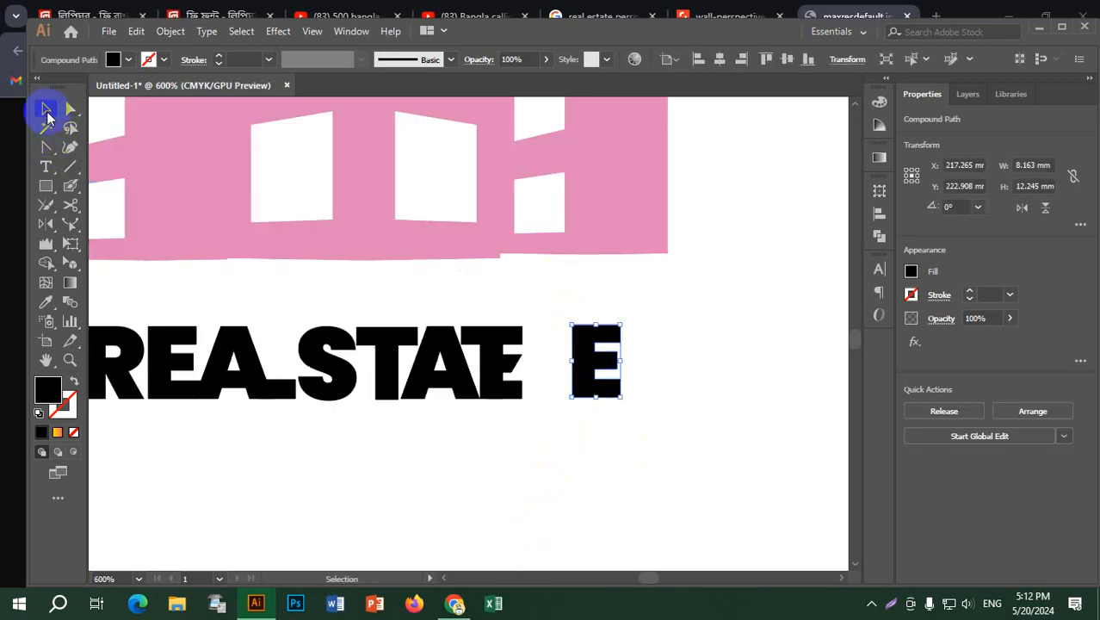
{"action": "key", "text": "Delete"}
Step: Group the lettering, place it just below the buildings and scale it to their full width, about 103 by 18.5 mm
{"action": "scroll", "coordinate": [682, 441], "scroll_direction": "down", "scroll_amount": 1}
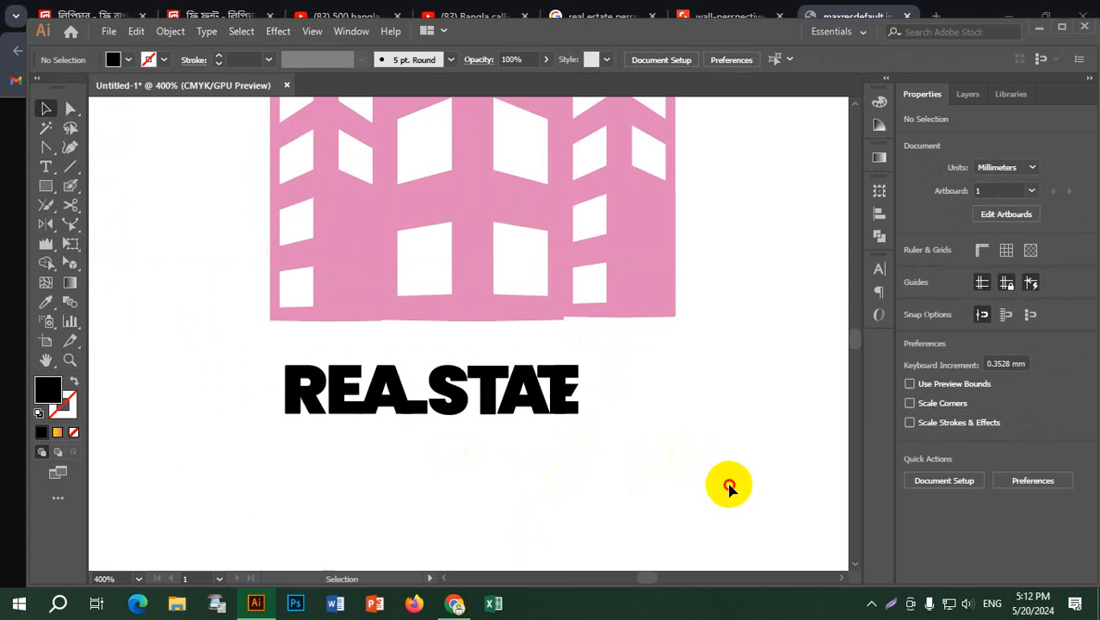
{"action": "left_click_drag", "start_coordinate": [727, 483], "coordinate": [191, 351]}
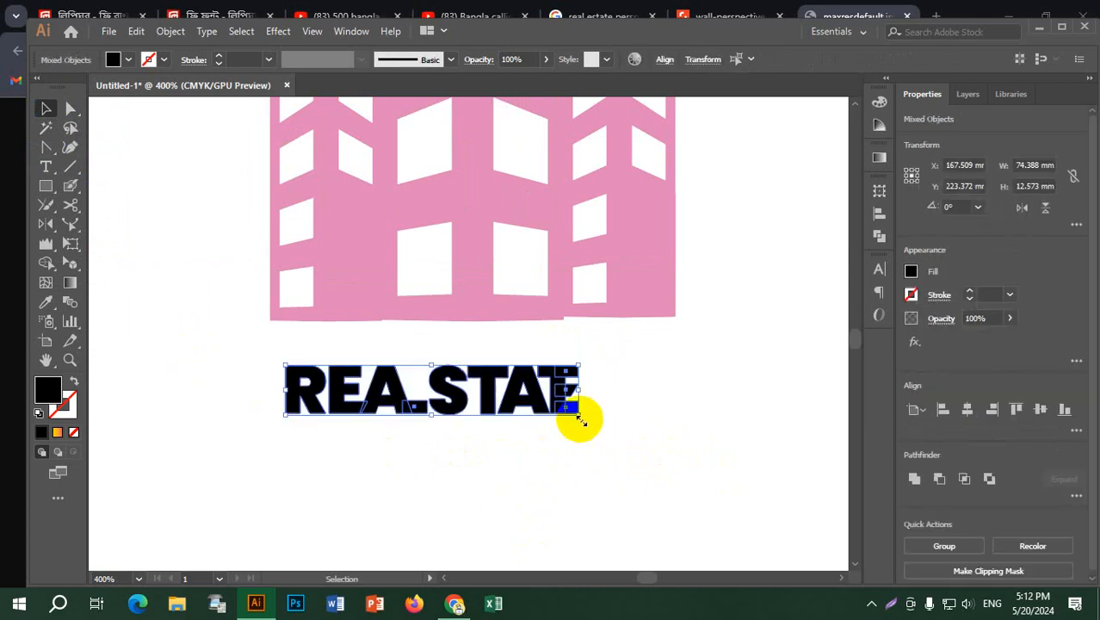
{"action": "key", "text": "ctrl+g"}
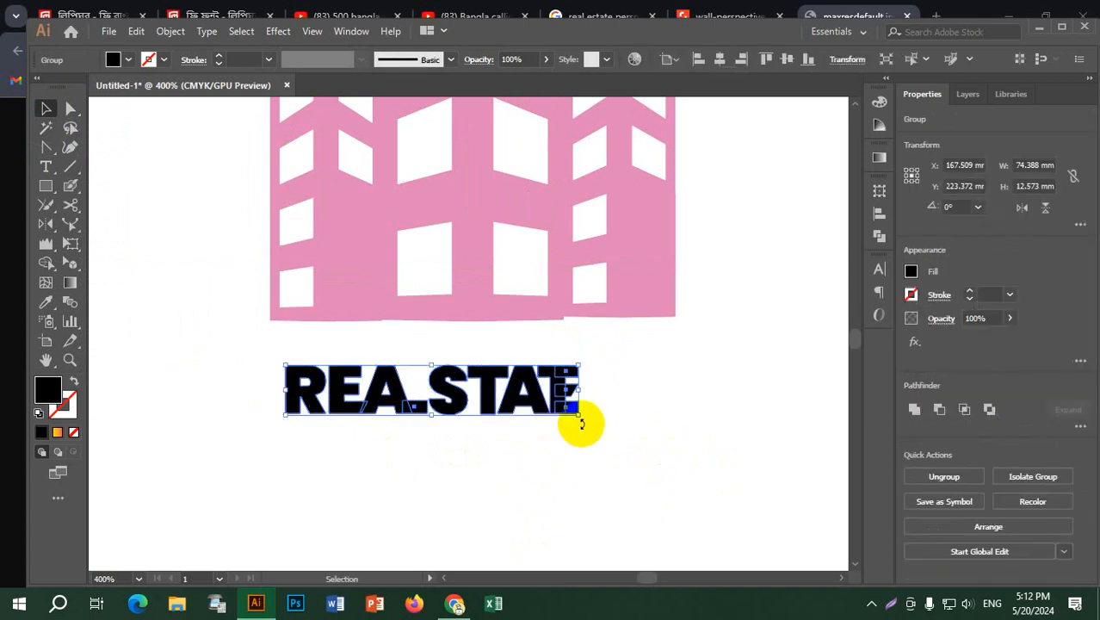
{"action": "left_click_drag", "start_coordinate": [582, 422], "coordinate": [679, 442]}
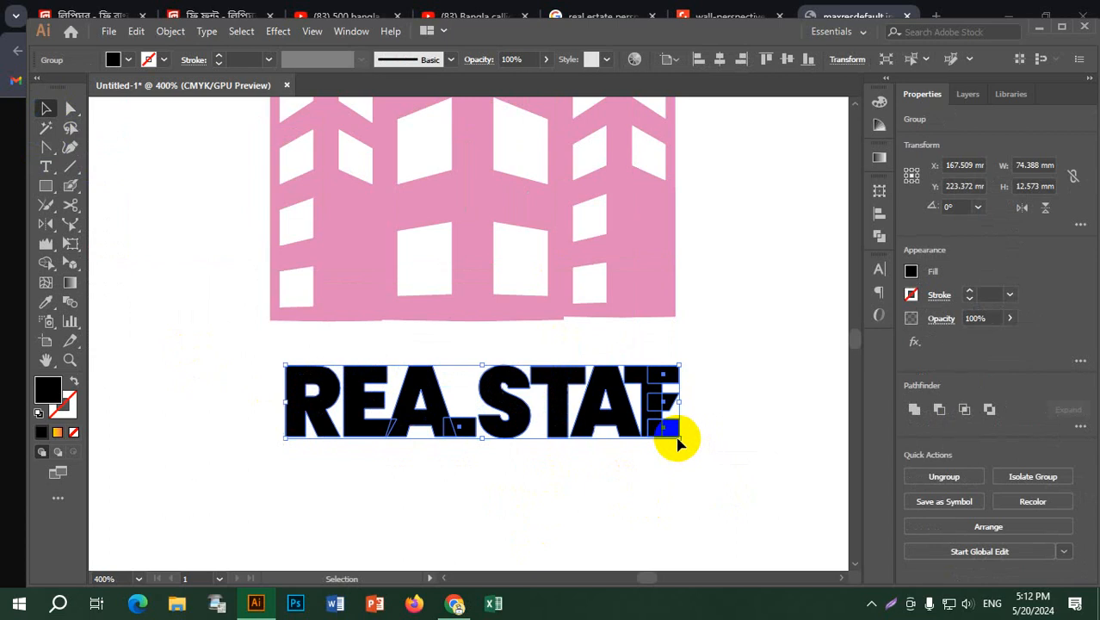
{"action": "left_click_drag", "start_coordinate": [495, 397], "coordinate": [495, 370]}
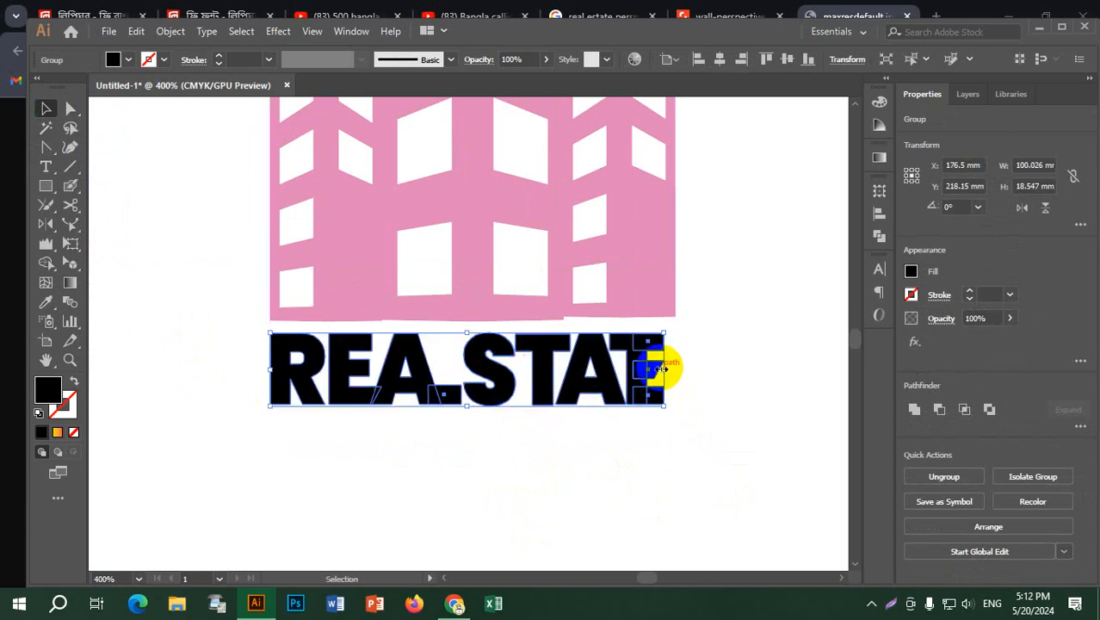
{"action": "left_click_drag", "start_coordinate": [665, 370], "coordinate": [677, 370]}
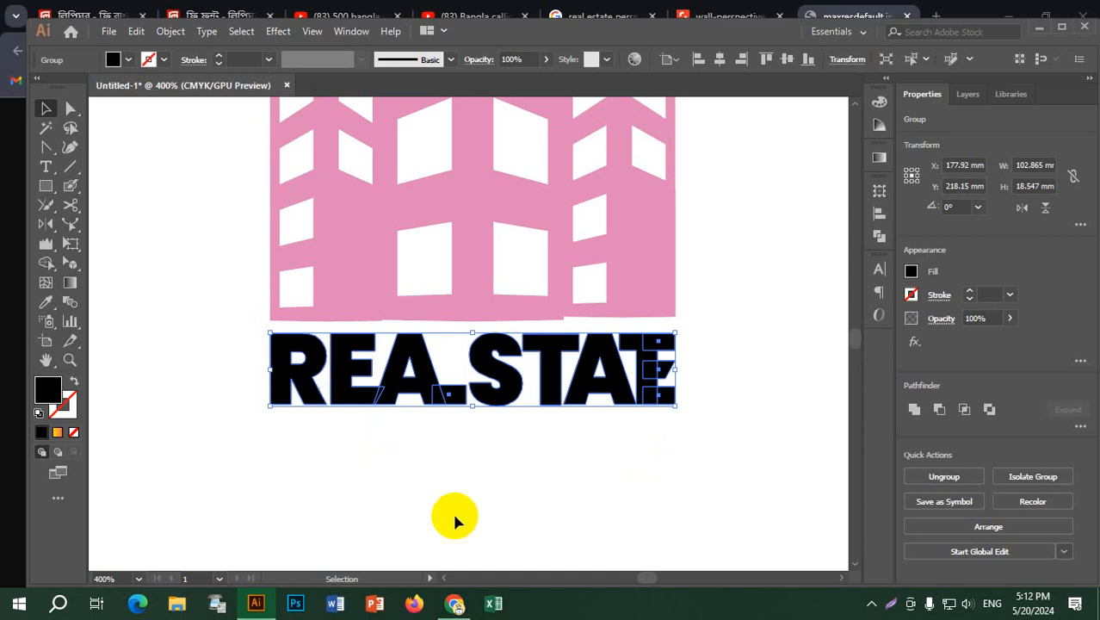
Step: Merge the overlapping letters and added bars of the lettering into joined shapes with the Shape Builder
{"action": "left_click", "coordinate": [46, 263]}
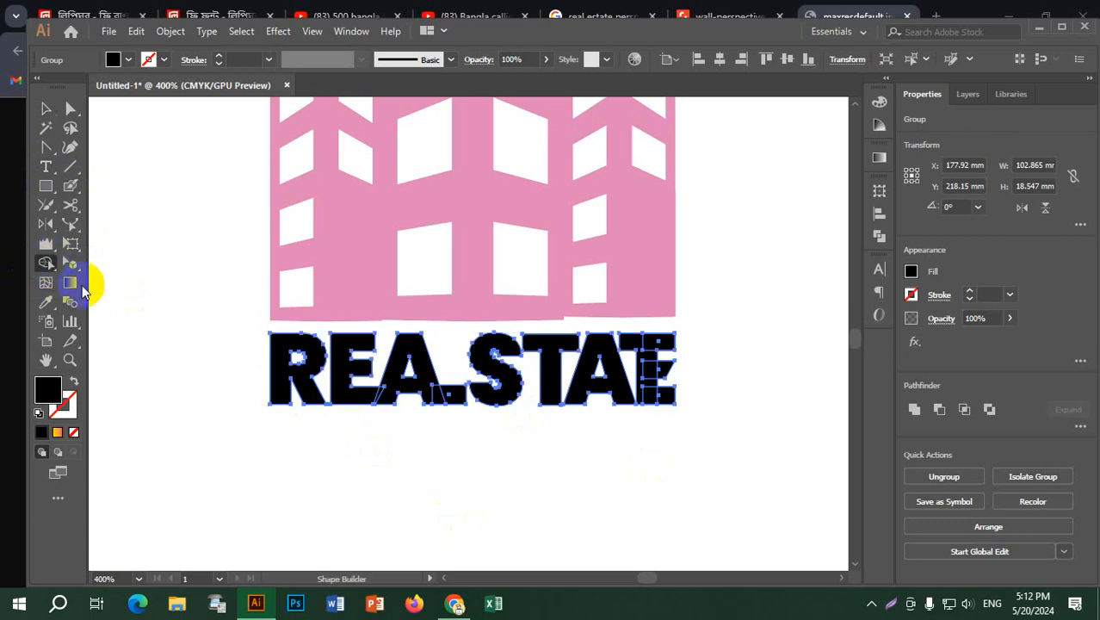
{"action": "mouse_move", "coordinate": [297, 383]}
{"action": "left_mouse_down"}
{"action": "mouse_move", "coordinate": [290, 374]}
{"action": "mouse_move", "coordinate": [388, 405]}
{"action": "mouse_move", "coordinate": [356, 392]}
{"action": "mouse_move", "coordinate": [453, 398]}
{"action": "left_mouse_up"}
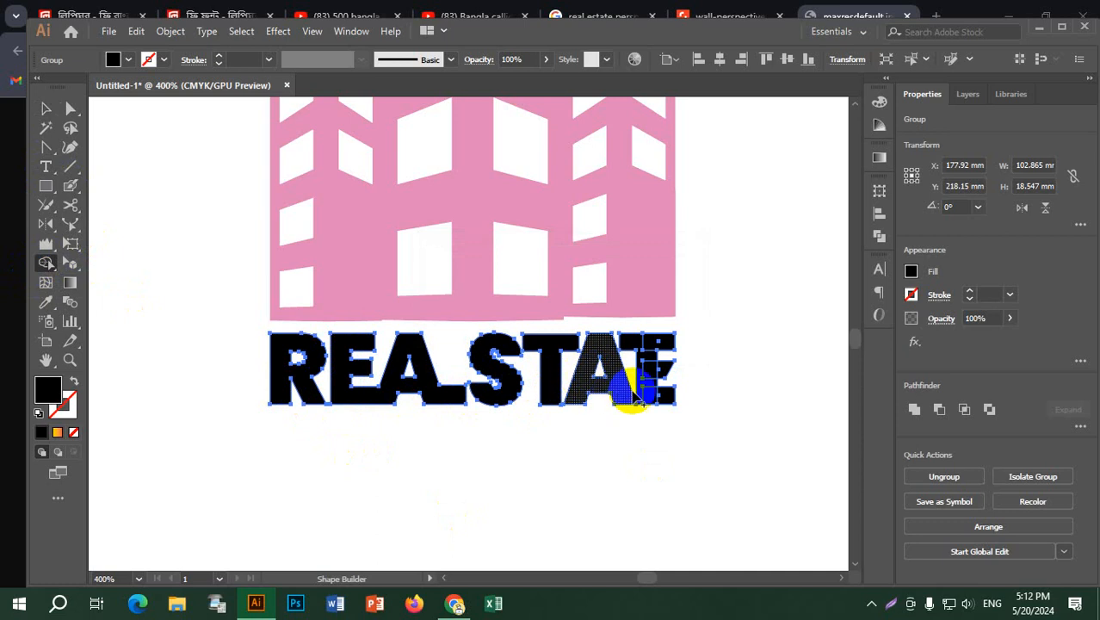
{"action": "mouse_move", "coordinate": [635, 345]}
{"action": "left_mouse_down"}
{"action": "mouse_move", "coordinate": [643, 327]}
{"action": "mouse_move", "coordinate": [644, 393]}
{"action": "mouse_move", "coordinate": [667, 398]}
{"action": "mouse_move", "coordinate": [648, 383]}
{"action": "mouse_move", "coordinate": [668, 371]}
{"action": "left_mouse_up"}
{"action": "left_click", "coordinate": [47, 109]}
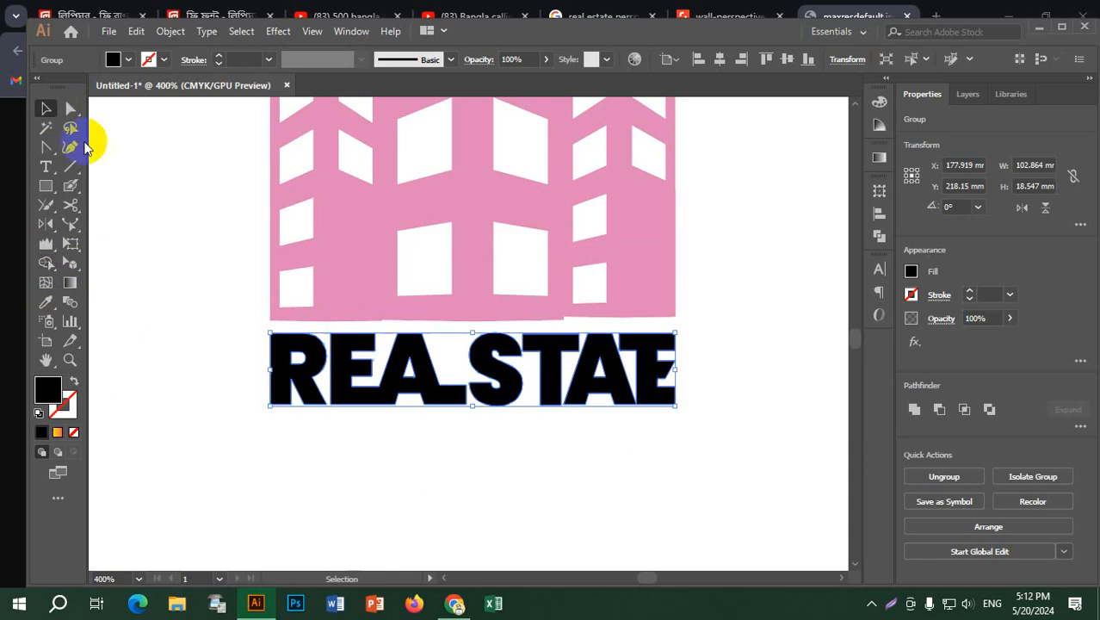
{"action": "left_click", "coordinate": [201, 373]}
Step: Examine the whole logo with the buildings and the lettering together
{"action": "scroll", "coordinate": [254, 430], "scroll_direction": "down", "scroll_amount": 2}
{"action": "scroll", "coordinate": [220, 423], "scroll_direction": "up", "scroll_amount": 1}
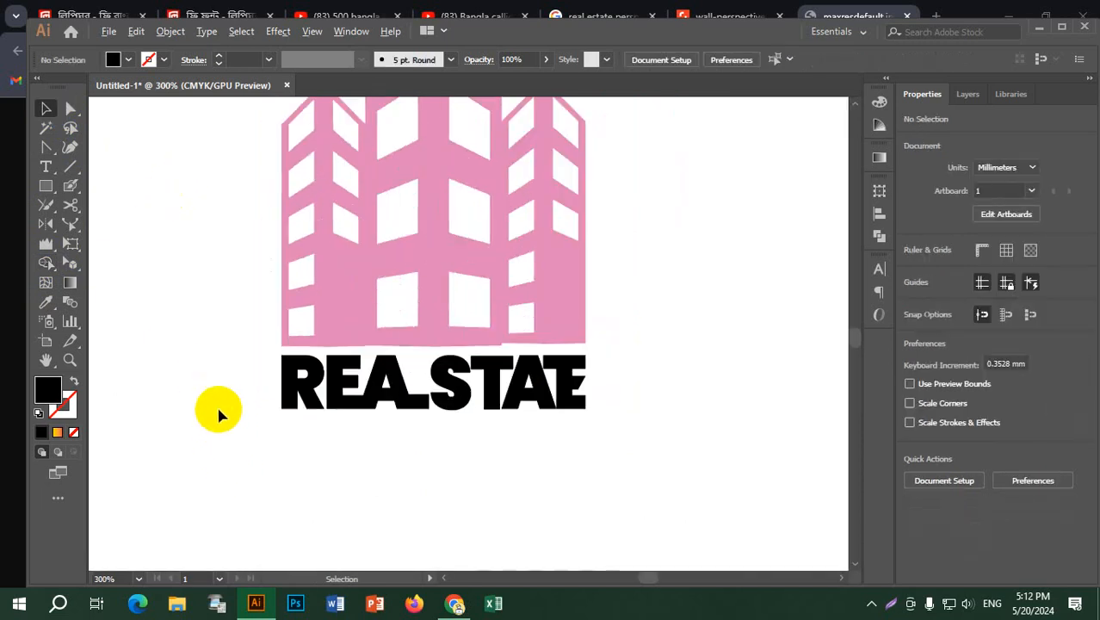
{"action": "left_click_drag", "start_coordinate": [265, 241], "coordinate": [325, 407]}
{"action": "scroll", "coordinate": [320, 364], "scroll_direction": "down", "scroll_amount": 2}
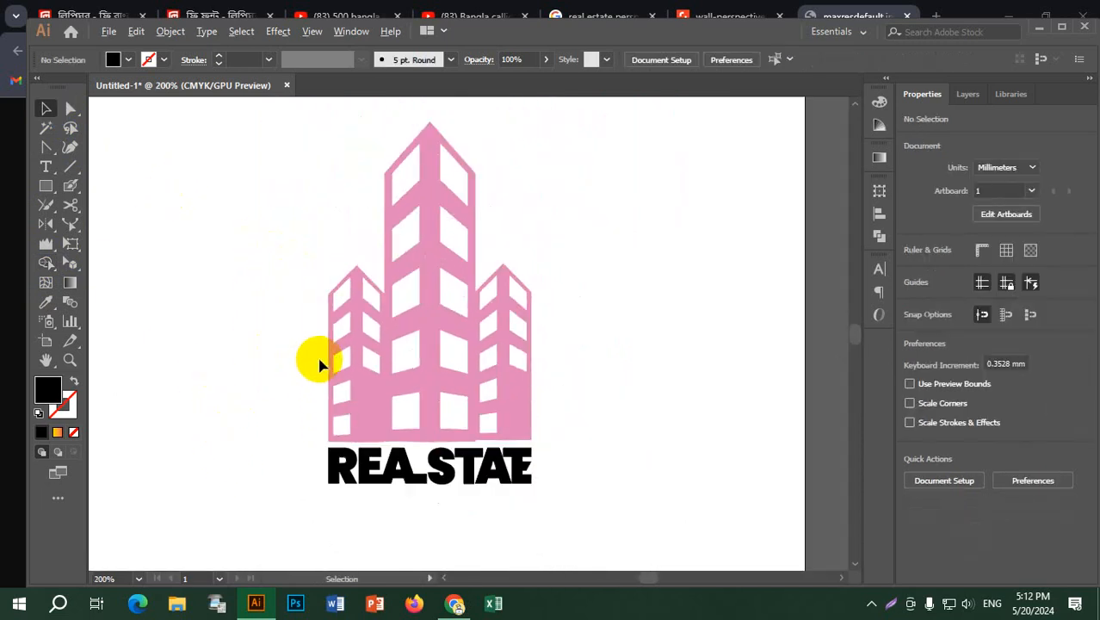
{"action": "scroll", "coordinate": [366, 258], "scroll_direction": "down", "scroll_amount": 1}
{"action": "left_click_drag", "start_coordinate": [366, 258], "coordinate": [358, 243]}
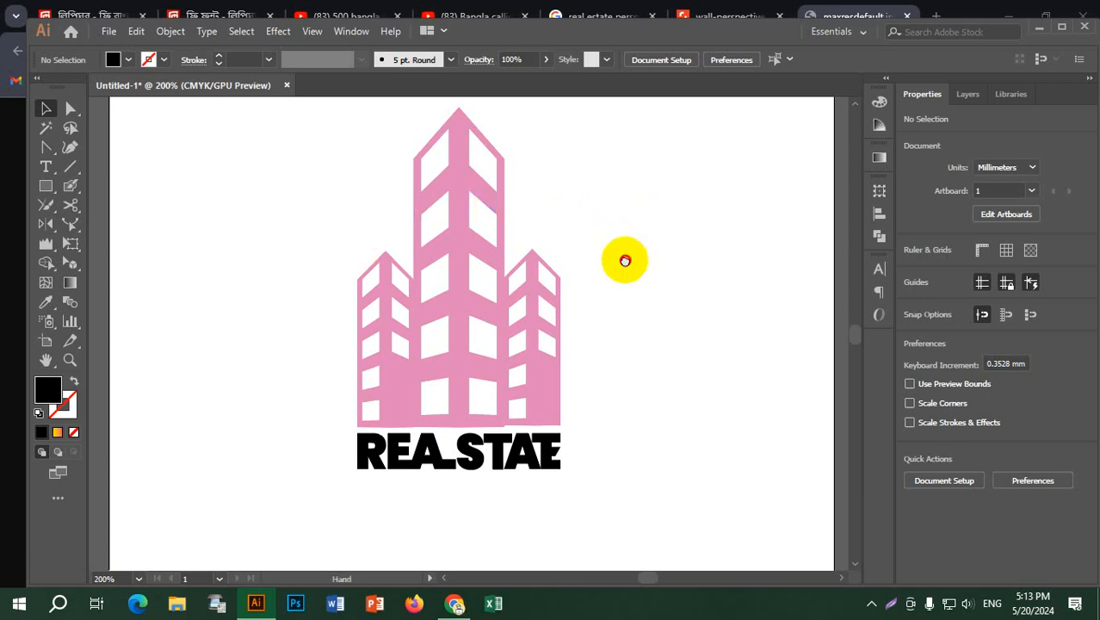
{"action": "scroll", "coordinate": [629, 255], "scroll_direction": "up", "scroll_amount": 2}
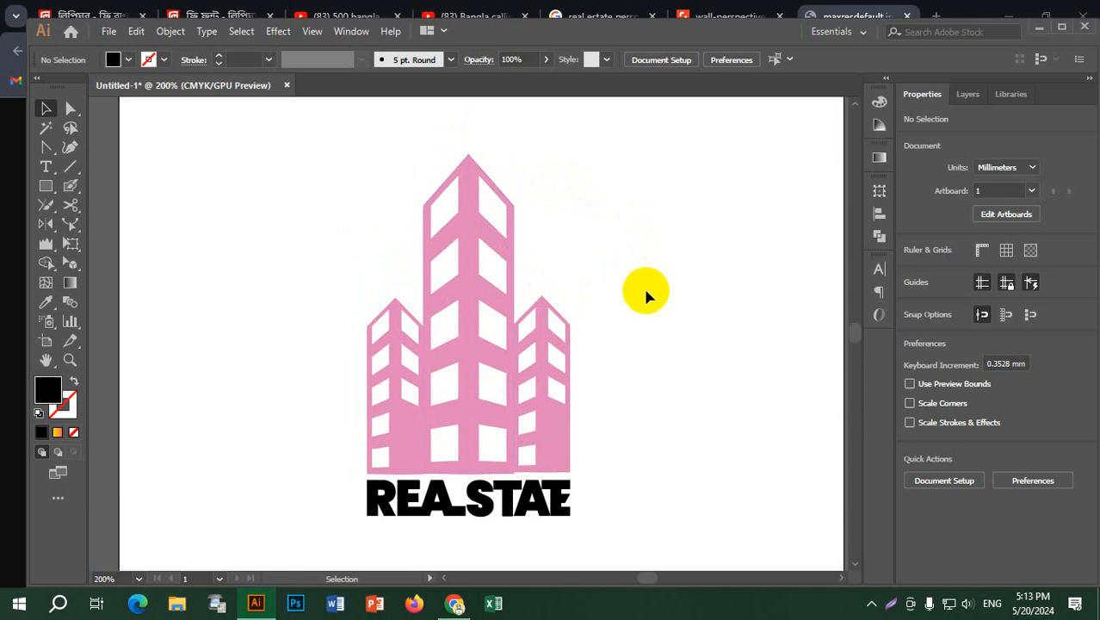
Step: Delete the spare REALSTATE text lying beside the artboard
{"action": "key", "text": "space"}
{"action": "left_click_drag", "start_coordinate": [682, 282], "coordinate": [467, 245]}
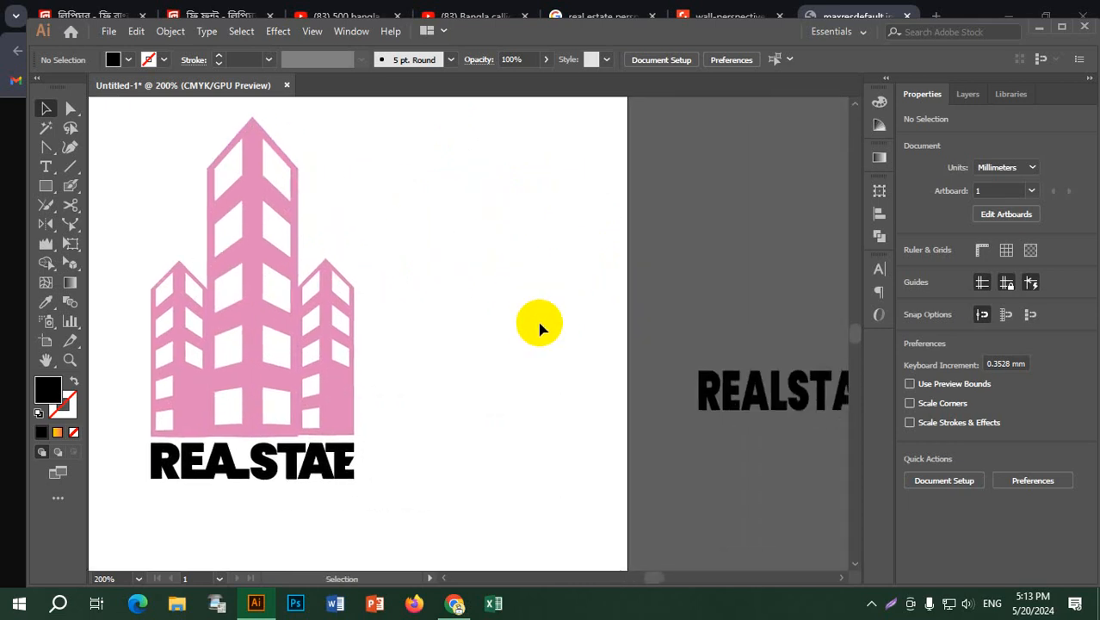
{"action": "scroll", "coordinate": [540, 325], "scroll_direction": "down", "scroll_amount": 2}
{"action": "left_click_drag", "start_coordinate": [654, 278], "coordinate": [788, 488]}
{"action": "key", "text": "Delete"}
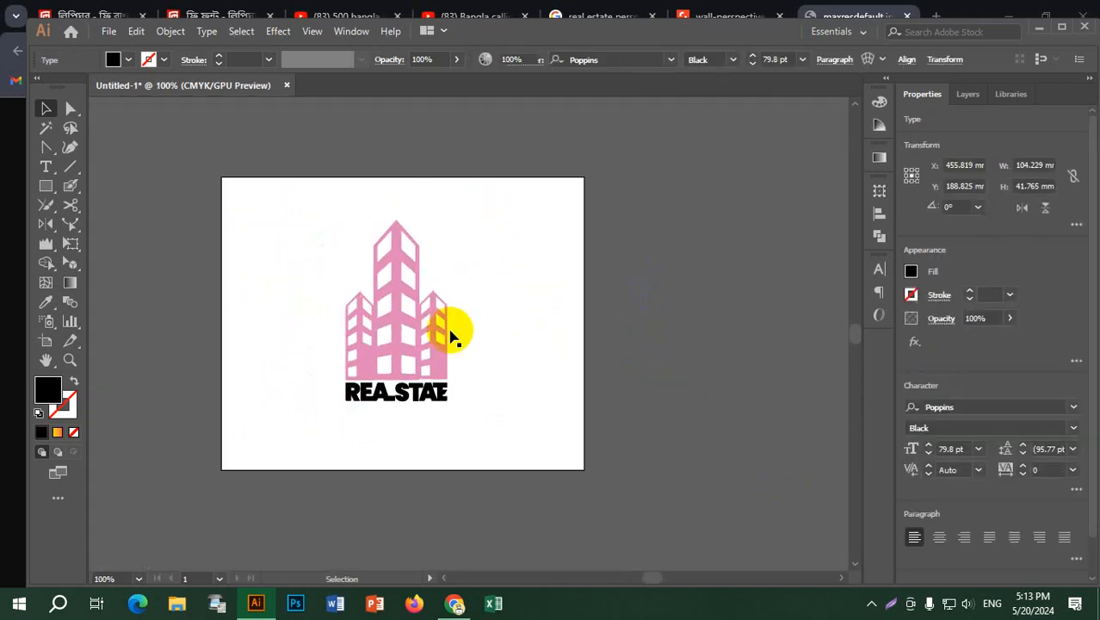
Step: Group the whole logo and move it off the artboard into the empty area beside it
{"action": "left_click", "coordinate": [442, 358]}
{"action": "key", "text": "ctrl+a"}
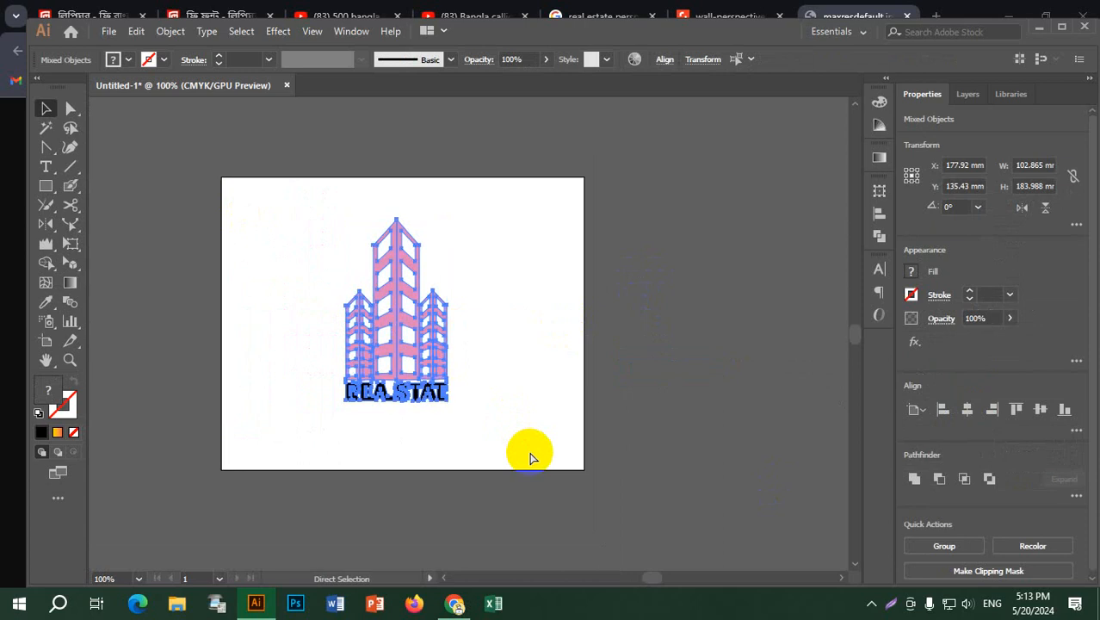
{"action": "key", "text": "ctrl+g"}
{"action": "left_click_drag", "start_coordinate": [400, 319], "coordinate": [708, 279]}
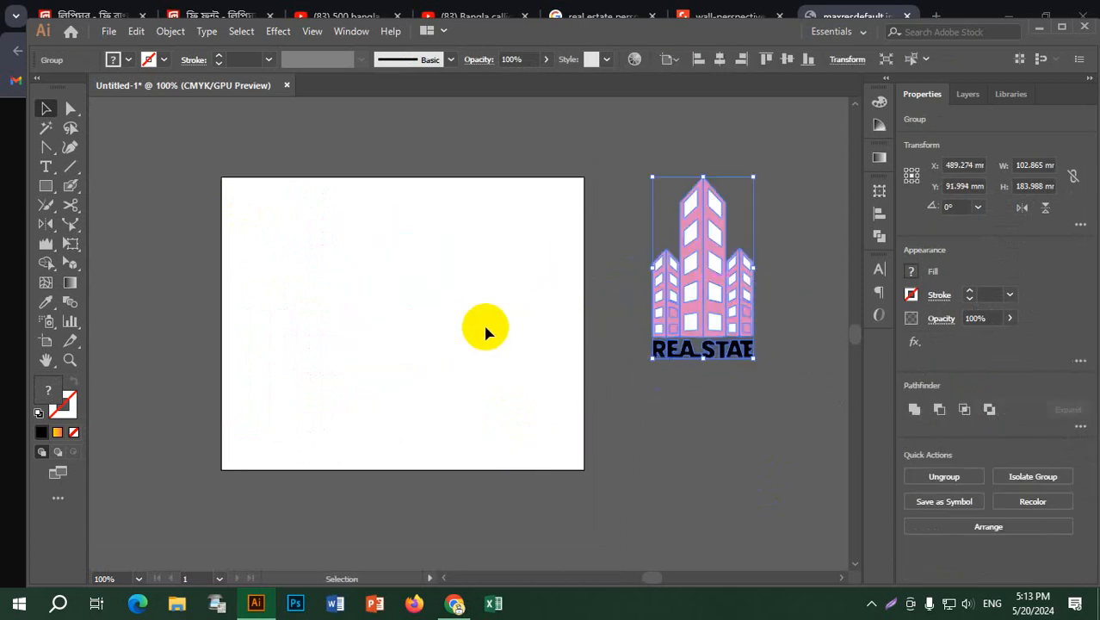
{"action": "scroll", "coordinate": [489, 320], "scroll_direction": "up", "scroll_amount": 1}
{"action": "scroll", "coordinate": [491, 319], "scroll_direction": "down", "scroll_amount": 1}
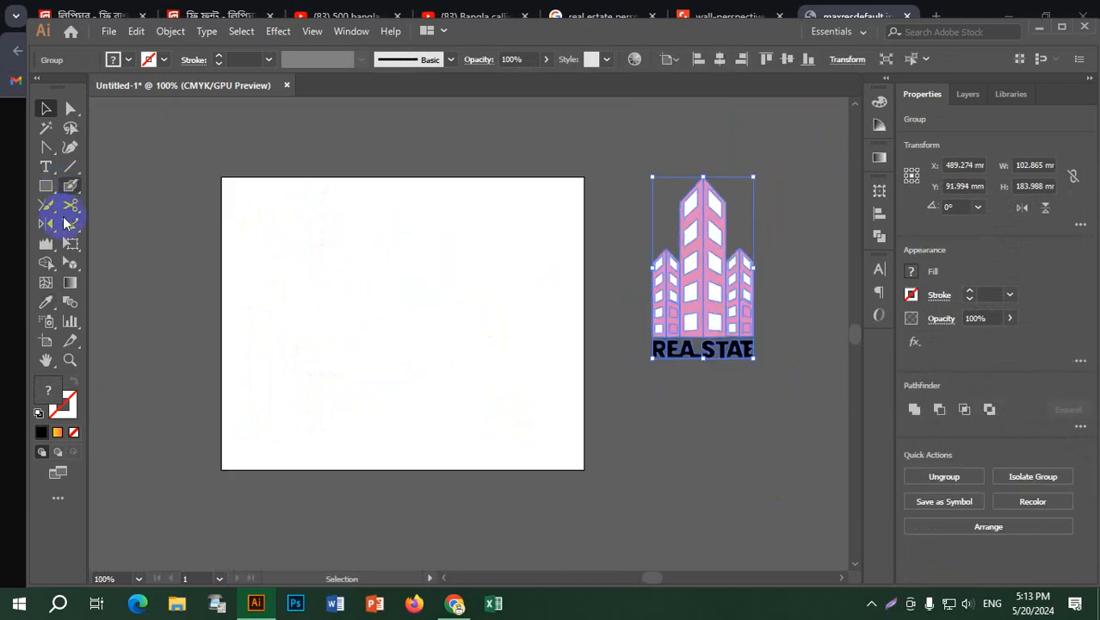
Step: Add the word REAL in Poppins Black on the empty artboard and scale it to about 96 pt
{"action": "left_click", "coordinate": [46, 166]}
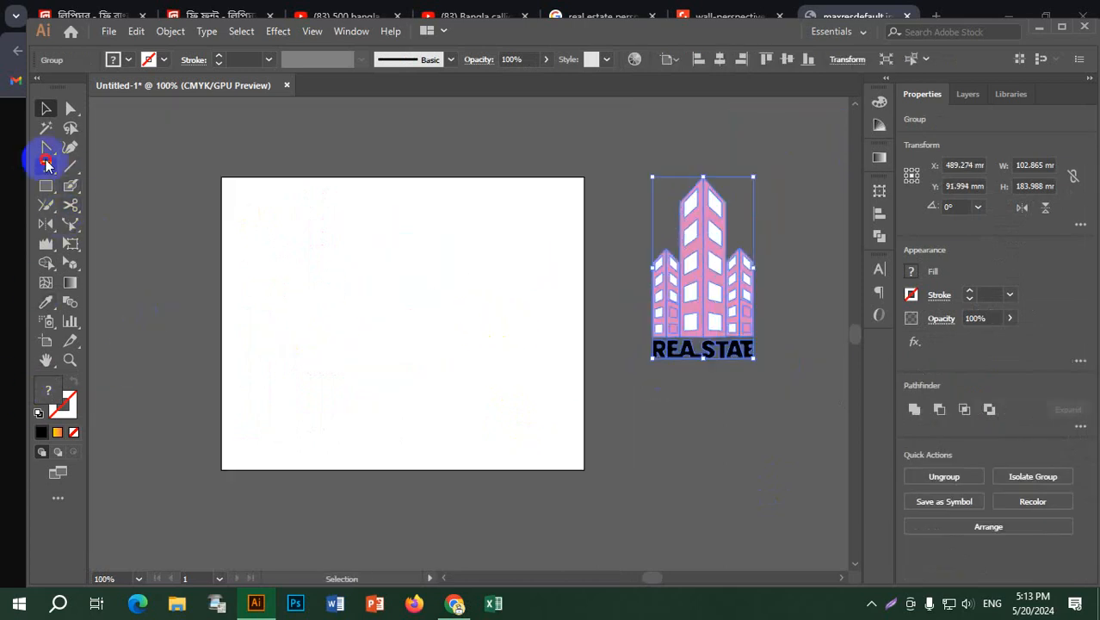
{"action": "left_click", "coordinate": [350, 256]}
{"action": "key", "text": "BackSpace"}
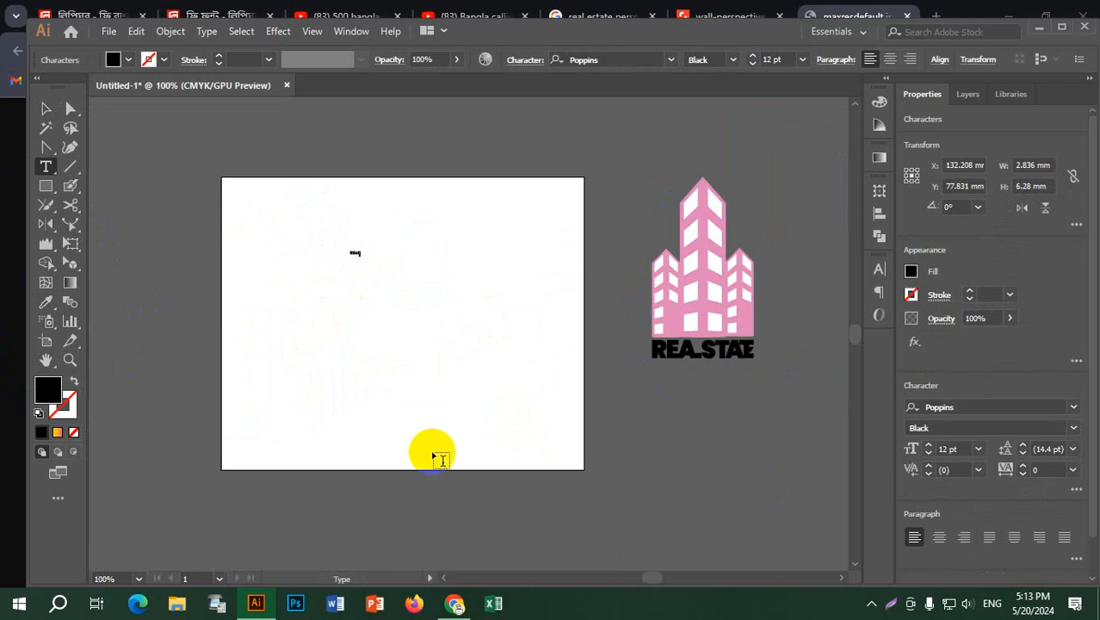
{"action": "left_click", "coordinate": [43, 107]}
{"action": "left_click_drag", "start_coordinate": [362, 258], "coordinate": [466, 281]}
{"action": "double_click", "coordinate": [416, 295]}
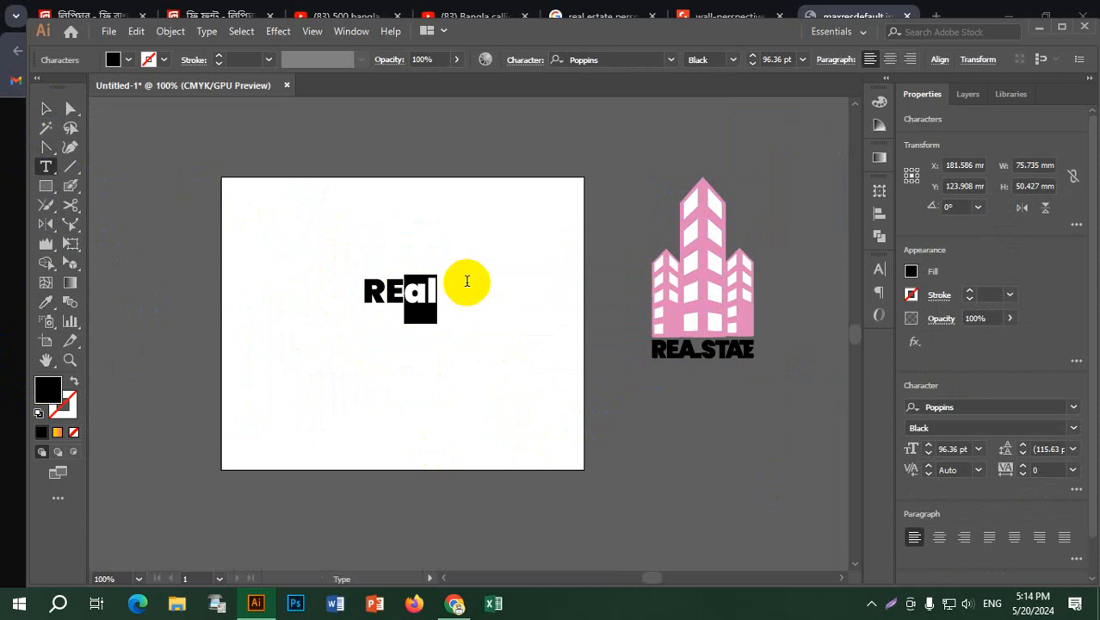
{"action": "type", "text": "A"}
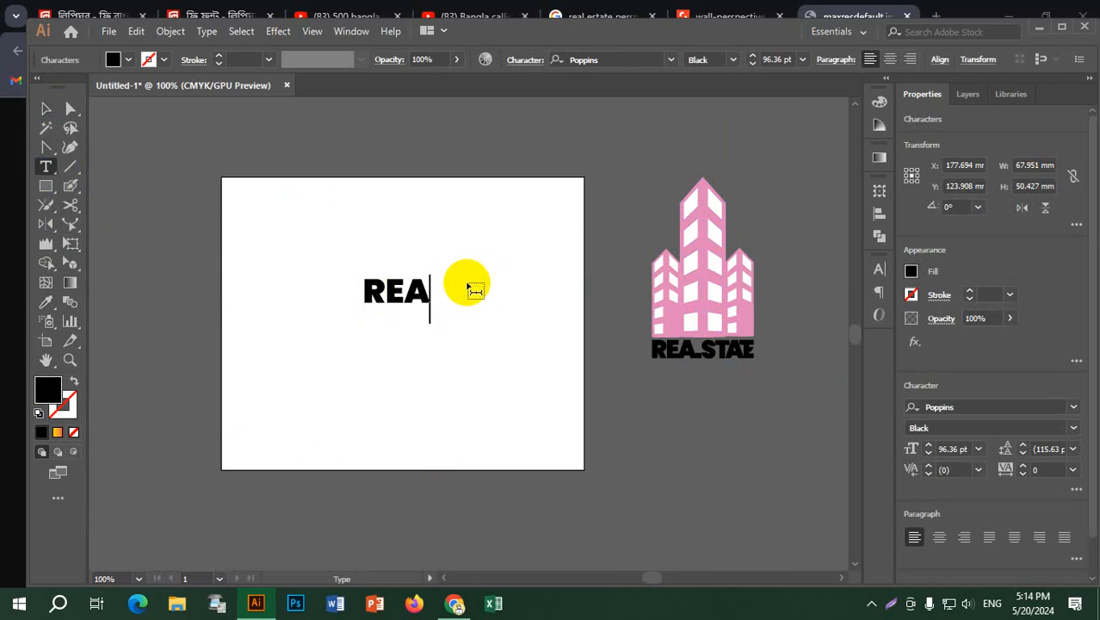
{"action": "type", "text": "L"}
{"action": "left_click", "coordinate": [45, 108]}
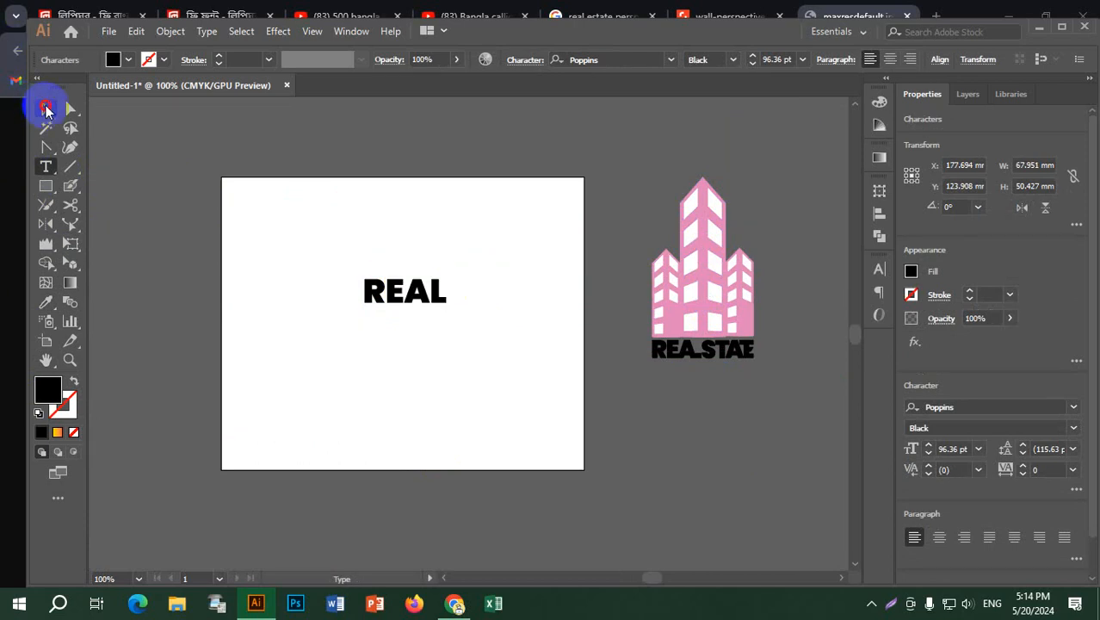
Step: Move REAL to the artboard's edge beside the logo, duplicate it above and change the copy's text to ESTATE
{"action": "left_click", "coordinate": [418, 303]}
{"action": "left_click_drag", "start_coordinate": [418, 300], "coordinate": [687, 212]}
{"action": "key", "text": "t"}
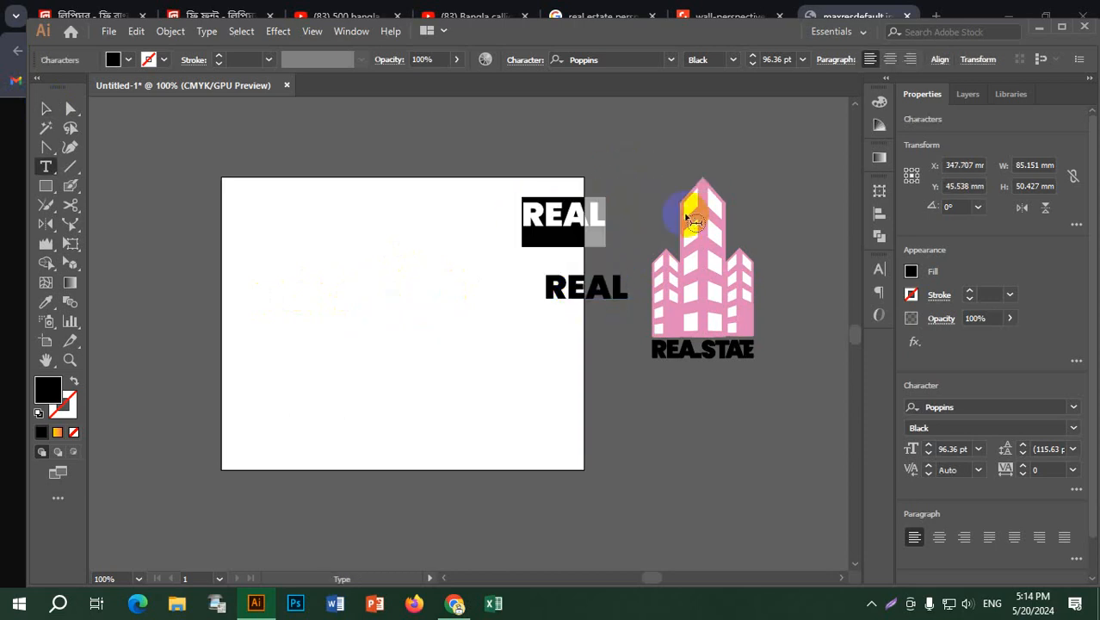
{"action": "type", "text": "ESTATE"}
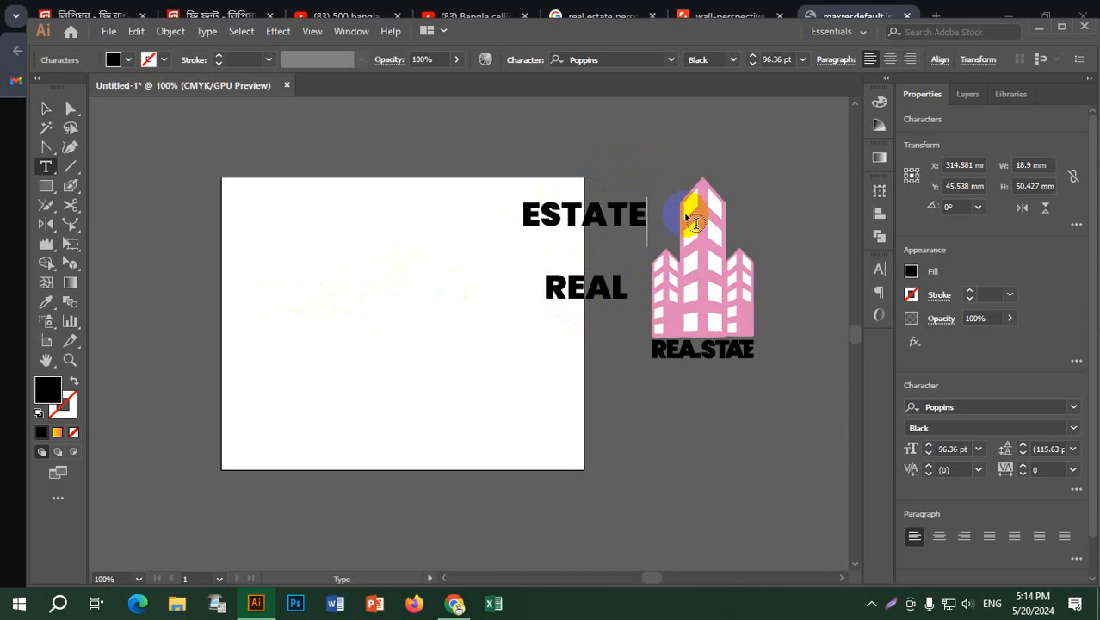
{"action": "left_click", "coordinate": [46, 109]}
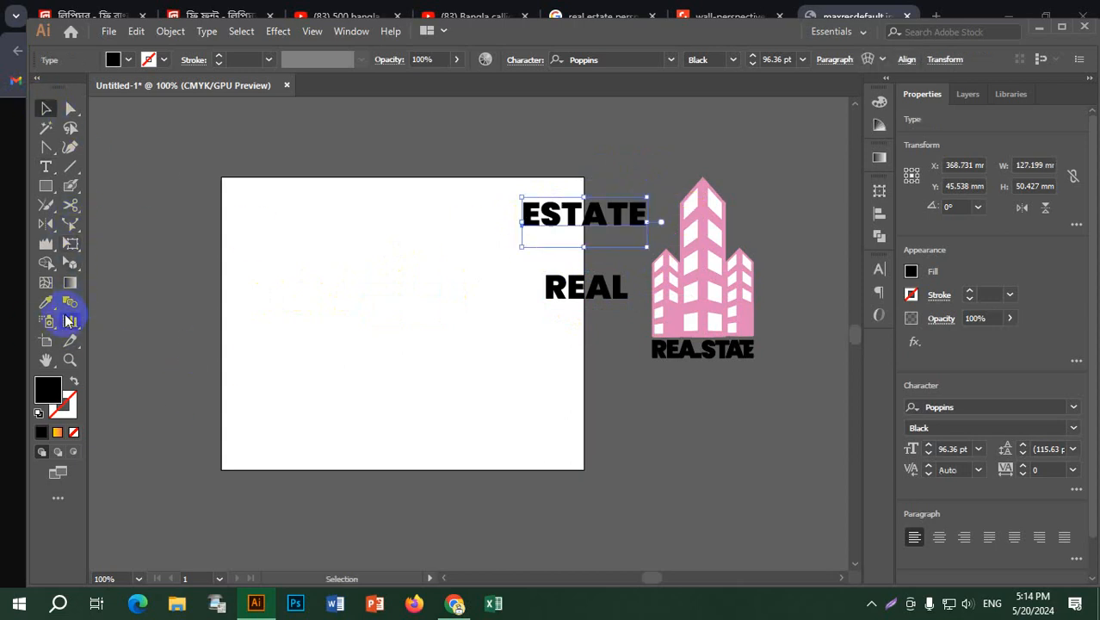
Step: Show the perspective grid, make its left plane active and place the word REAL at the foot of that plane
{"action": "left_click_drag", "start_coordinate": [70, 260], "coordinate": [144, 270]}
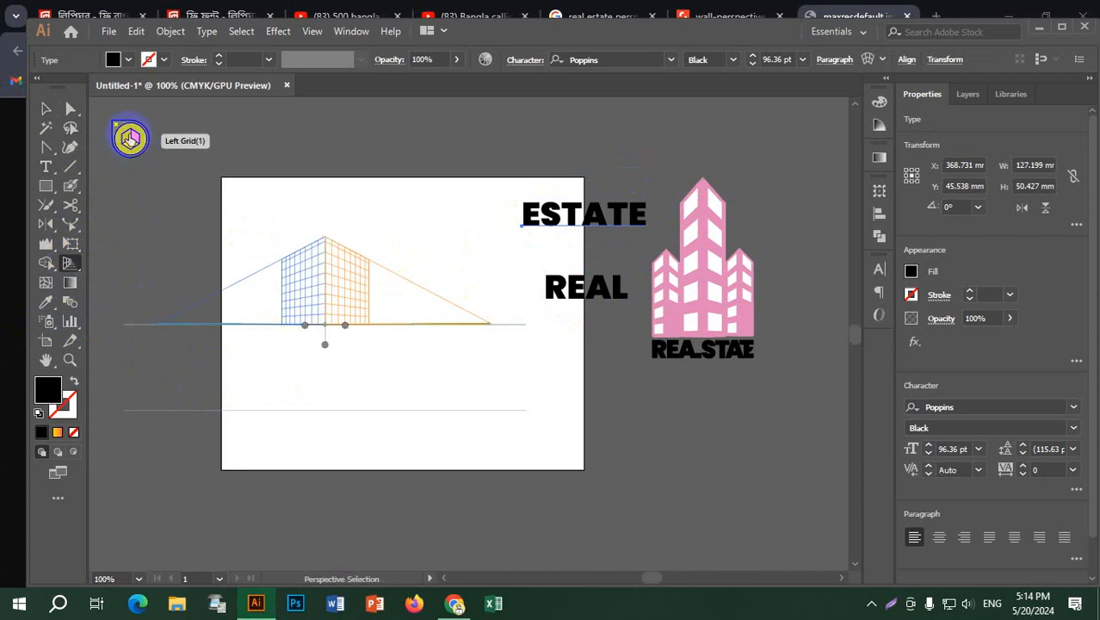
{"action": "left_click", "coordinate": [129, 140]}
{"action": "left_click", "coordinate": [316, 294]}
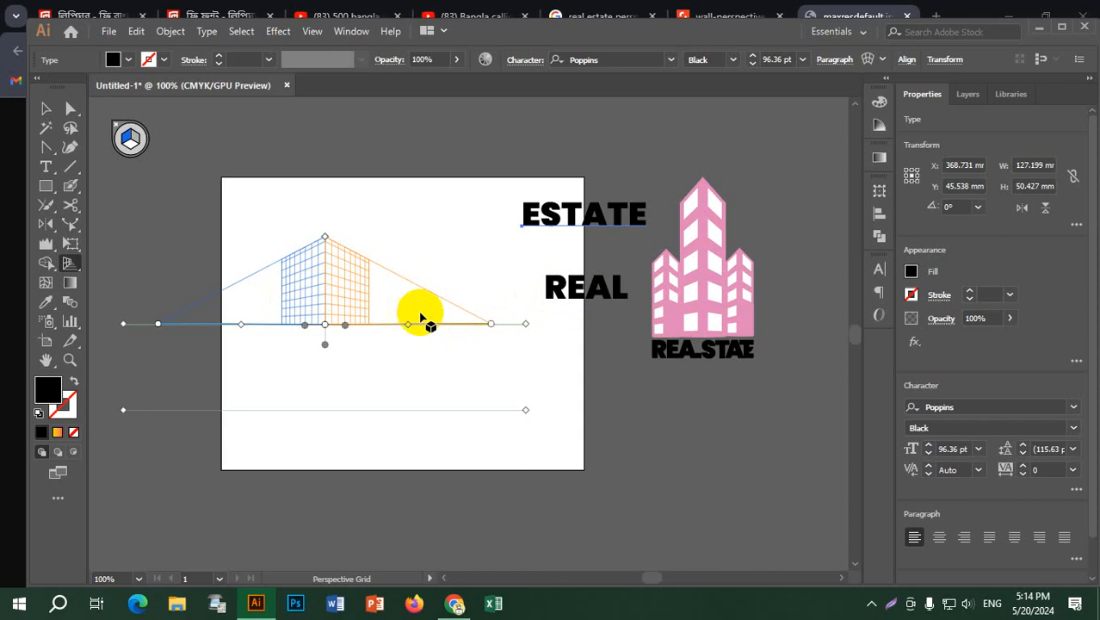
{"action": "left_click_drag", "start_coordinate": [71, 262], "coordinate": [116, 277]}
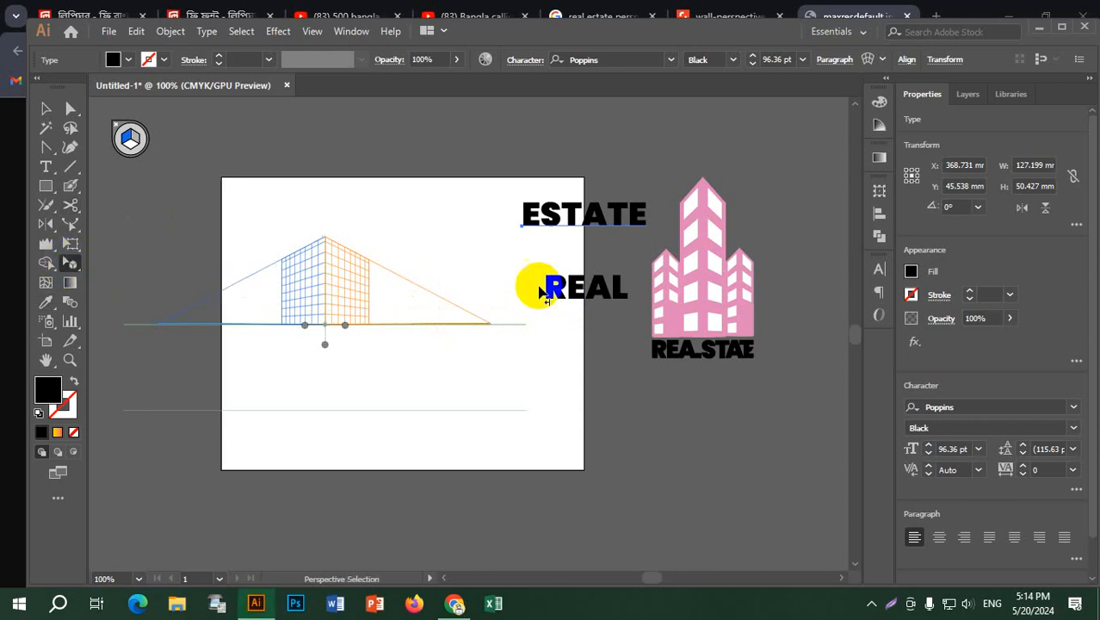
{"action": "left_click_drag", "start_coordinate": [540, 290], "coordinate": [295, 315]}
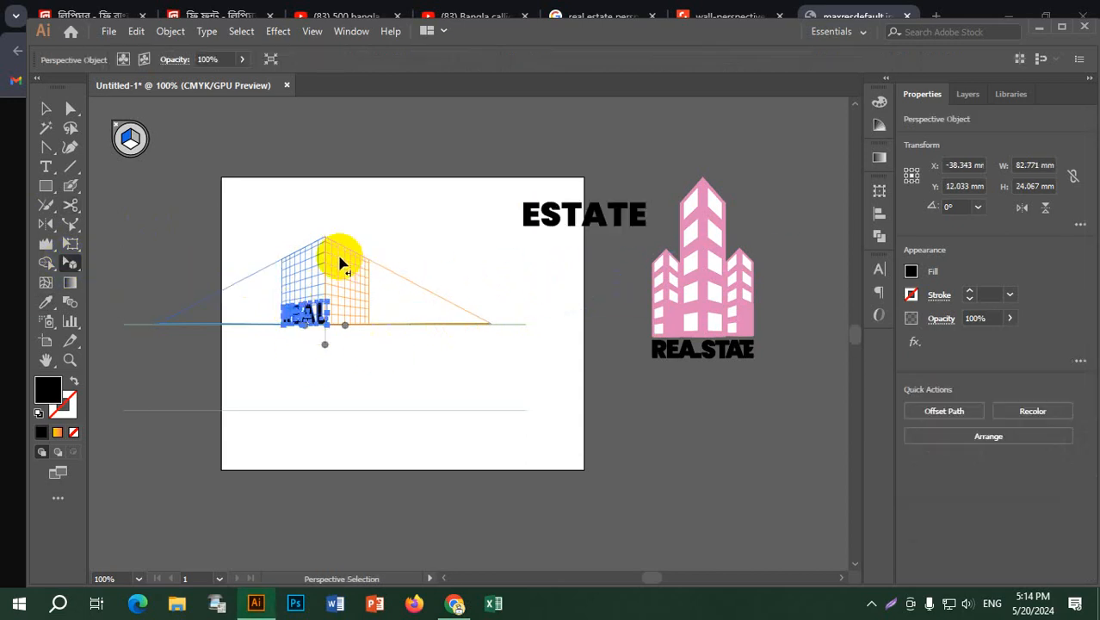
Step: Place the word ESTATE at the foot of the right perspective plane and narrow it to about 86 mm wide
{"action": "left_click", "coordinate": [133, 141]}
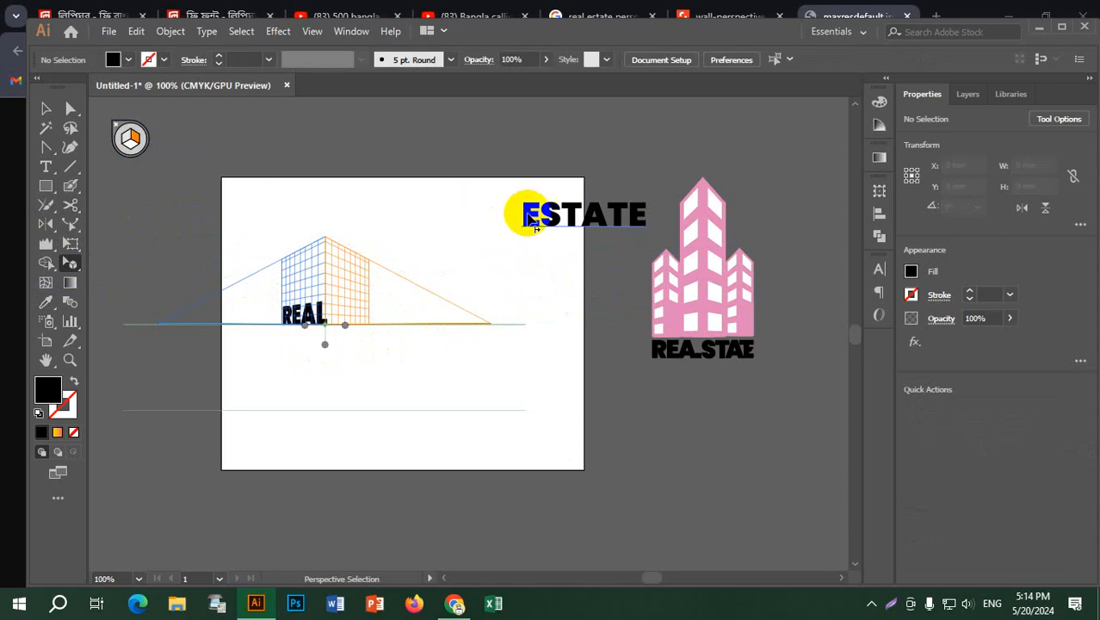
{"action": "left_click_drag", "start_coordinate": [523, 211], "coordinate": [378, 315]}
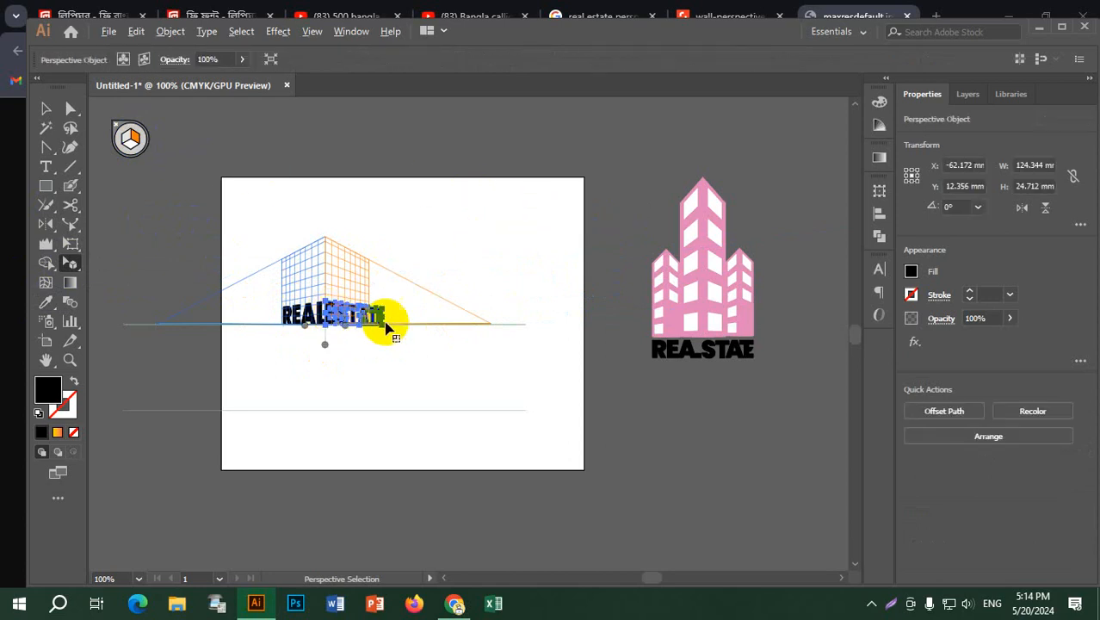
{"action": "scroll", "coordinate": [387, 316], "scroll_direction": "up", "scroll_amount": 5}
{"action": "scroll", "coordinate": [391, 324], "scroll_direction": "down", "scroll_amount": 2}
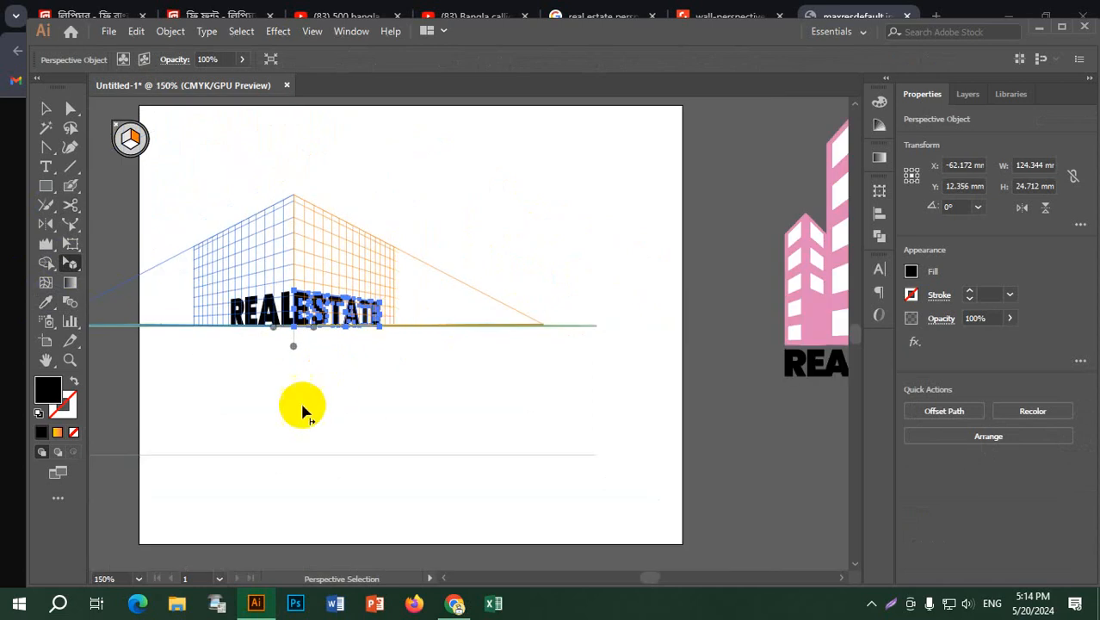
{"action": "scroll", "coordinate": [372, 320], "scroll_direction": "up", "scroll_amount": 1}
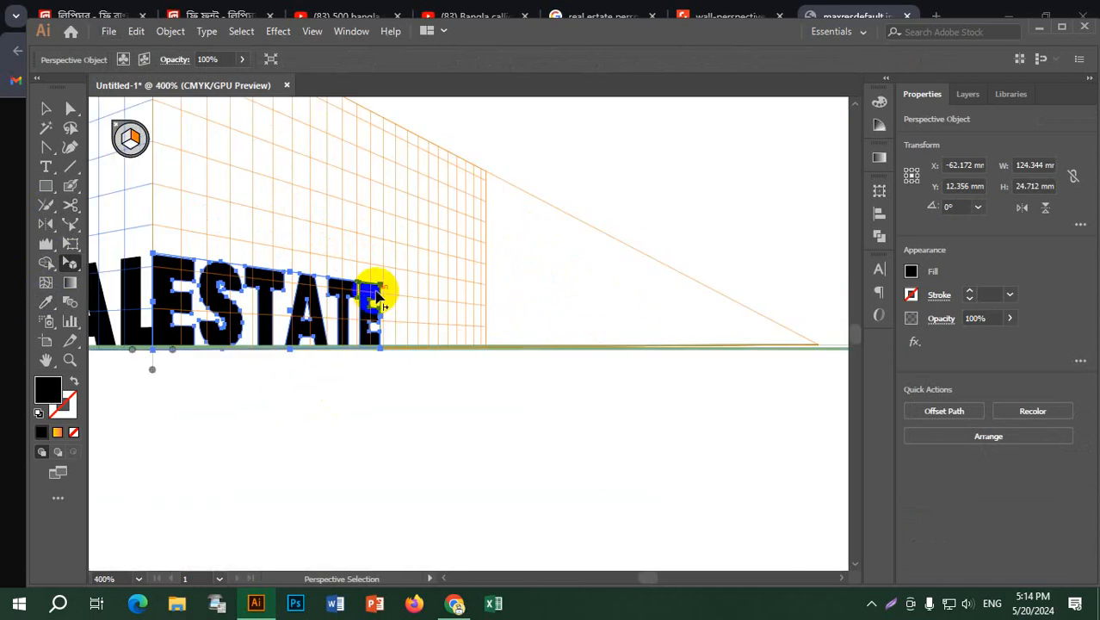
{"action": "left_click_drag", "start_coordinate": [380, 284], "coordinate": [327, 278]}
{"action": "scroll", "coordinate": [258, 362], "scroll_direction": "down", "scroll_amount": 4}
{"action": "scroll", "coordinate": [166, 376], "scroll_direction": "up", "scroll_amount": 1}
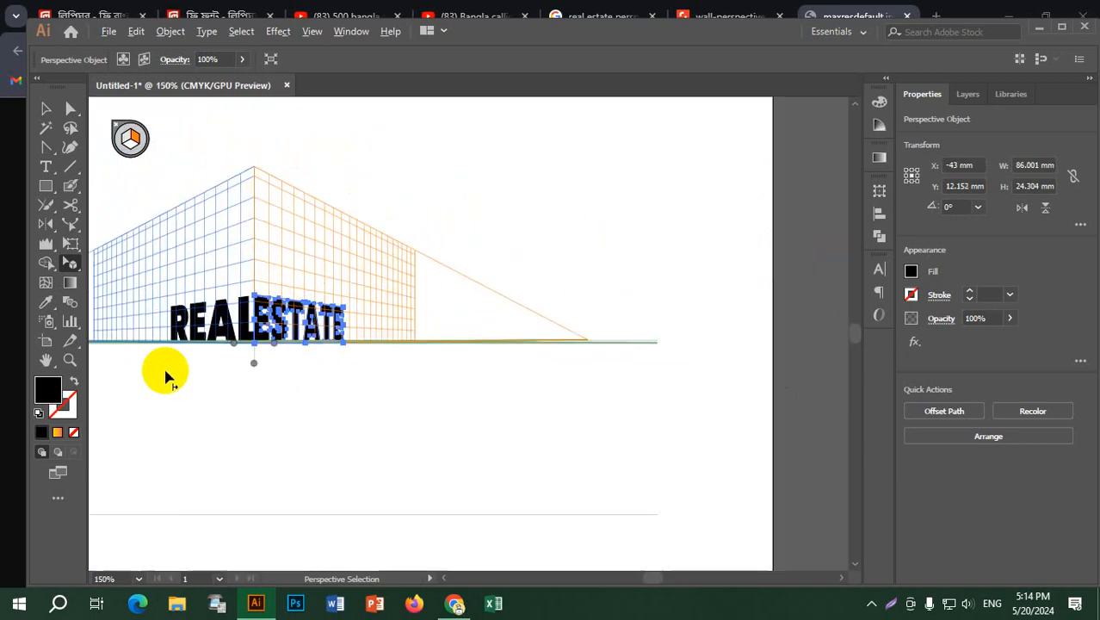
Step: Hide the perspective grid and deselect the lettering
{"action": "scroll", "coordinate": [166, 376], "scroll_direction": "up", "scroll_amount": 1}
{"action": "key", "text": "space"}
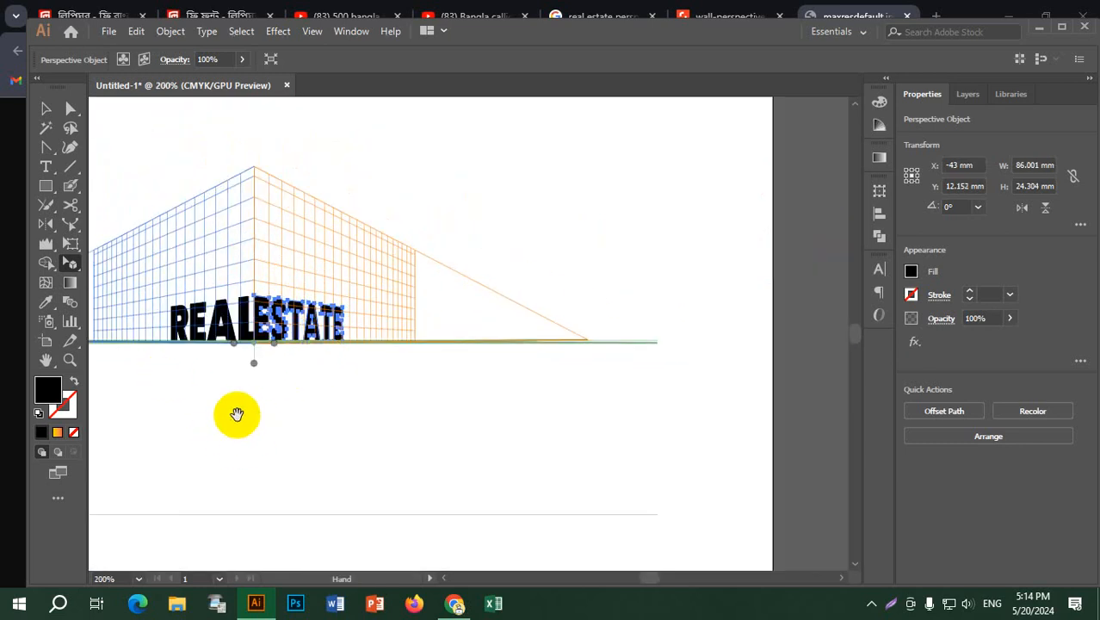
{"action": "left_click_drag", "start_coordinate": [239, 413], "coordinate": [392, 379]}
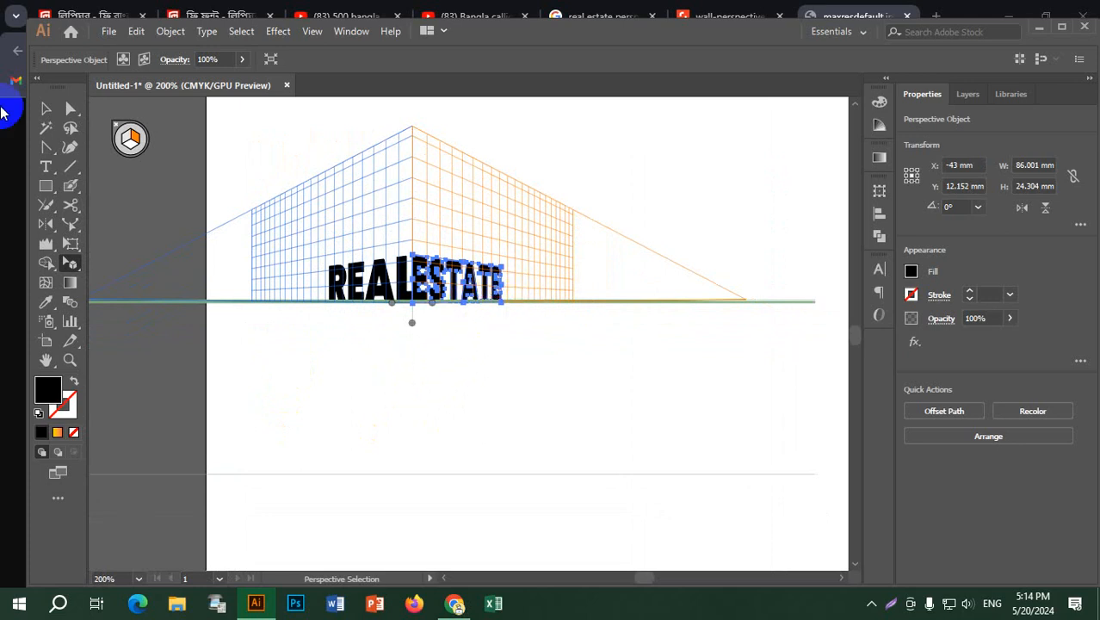
{"action": "left_click", "coordinate": [45, 111]}
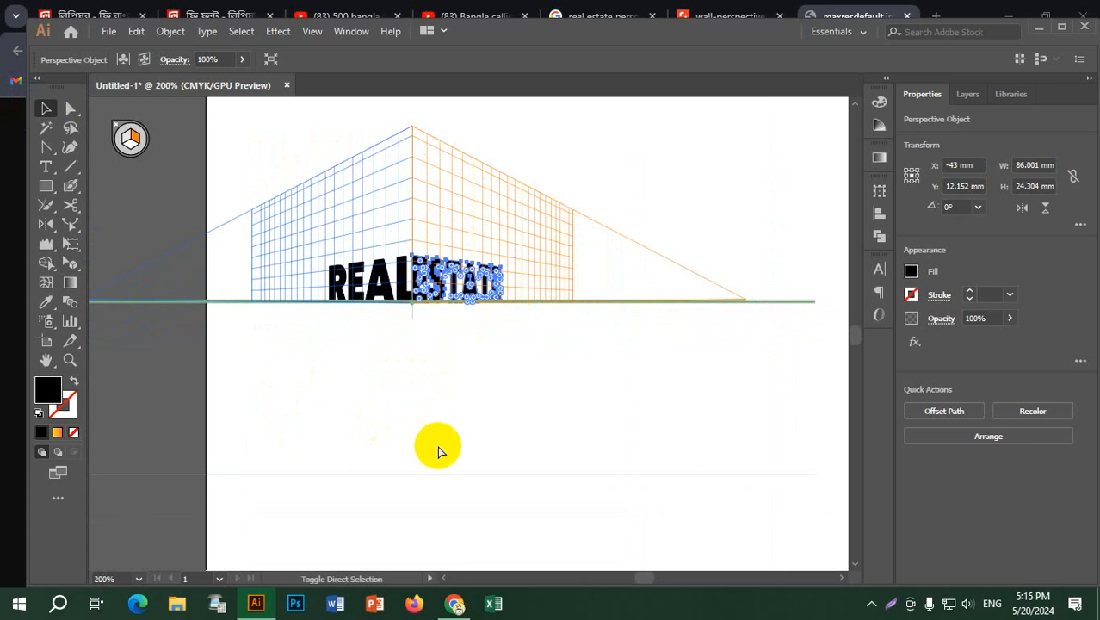
{"action": "key", "text": "ctrl+shift+i"}
{"action": "left_click", "coordinate": [438, 450]}
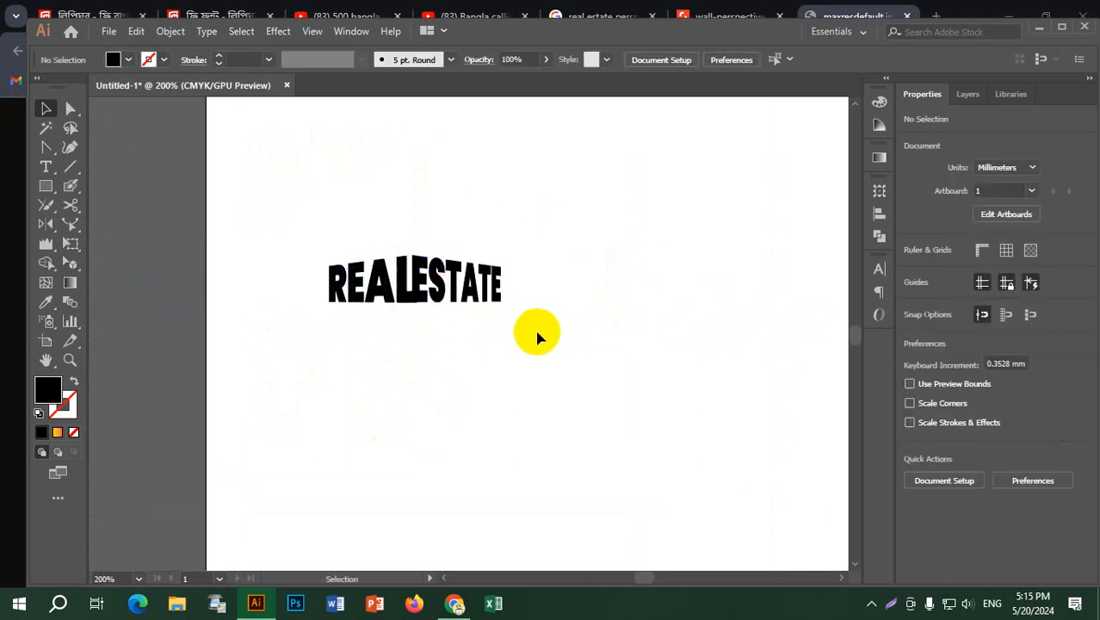
Step: Expand the ESTATE perspective object and nudge it so its first letter sits against the L of REAL with level baselines
{"action": "scroll", "coordinate": [403, 322], "scroll_direction": "up", "scroll_amount": 2}
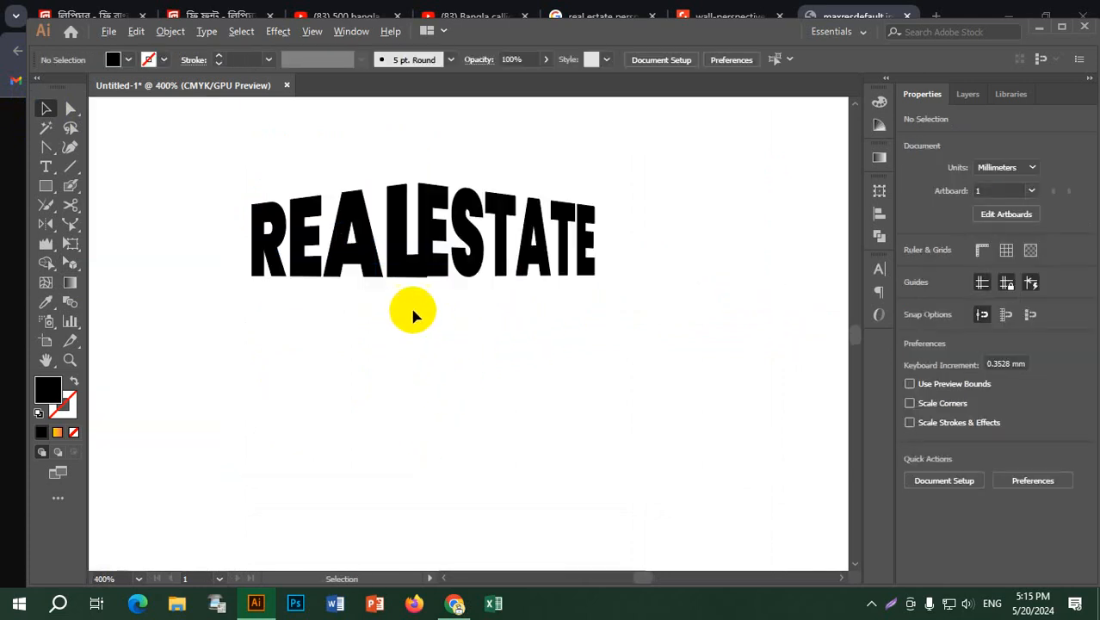
{"action": "left_click_drag", "start_coordinate": [426, 226], "coordinate": [434, 228]}
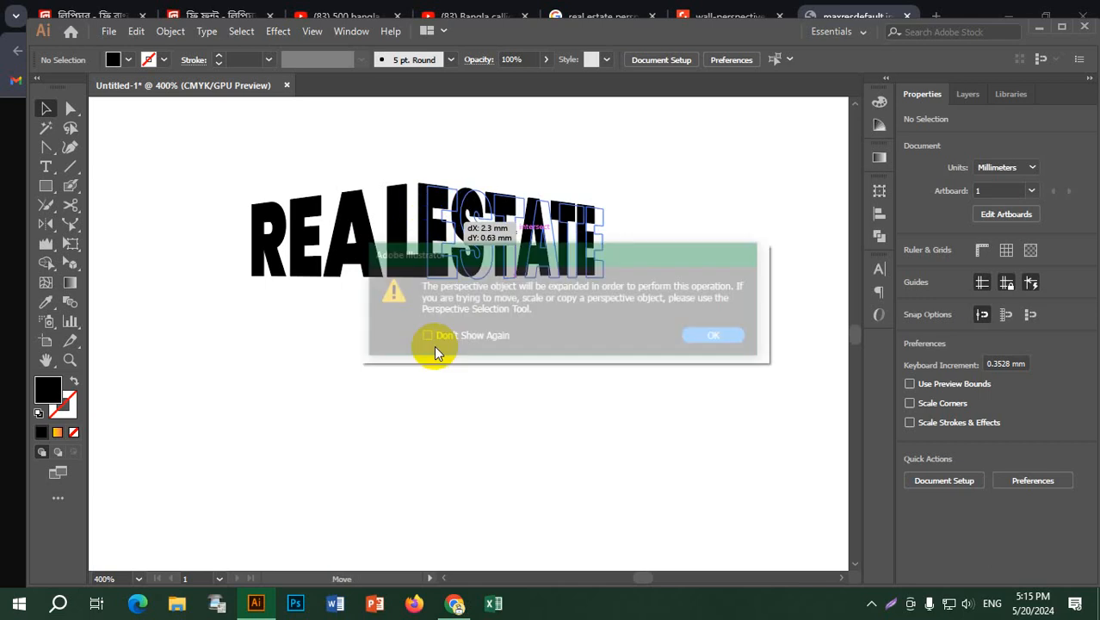
{"action": "left_click", "coordinate": [720, 338]}
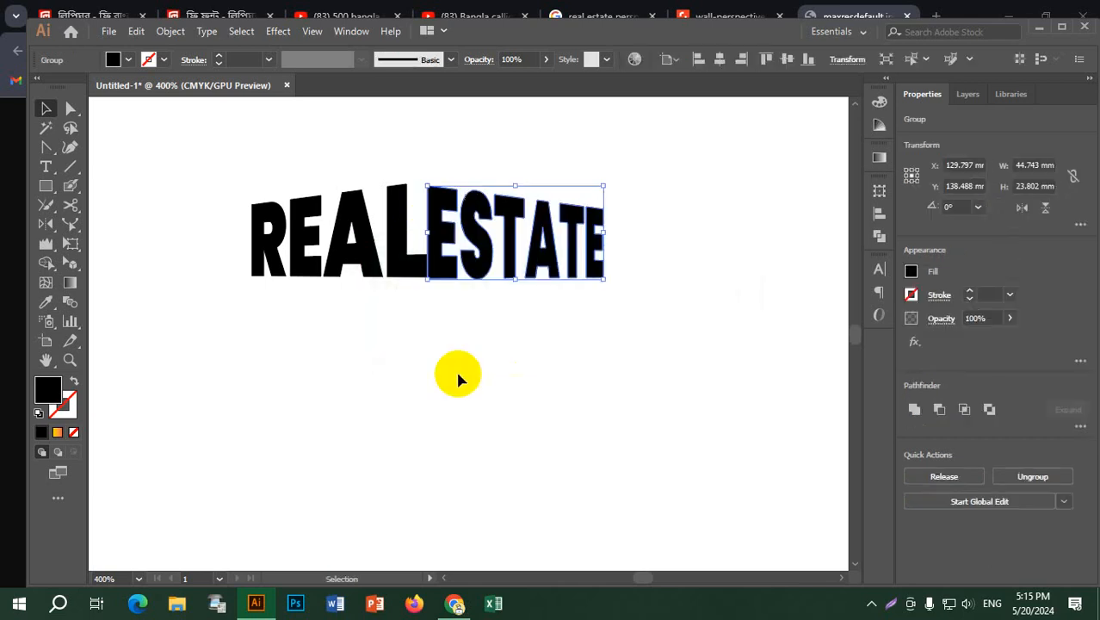
{"action": "left_click", "coordinate": [523, 365]}
{"action": "left_click", "coordinate": [442, 253]}
{"action": "key", "text": "Up"}
{"action": "key", "text": "Right"}
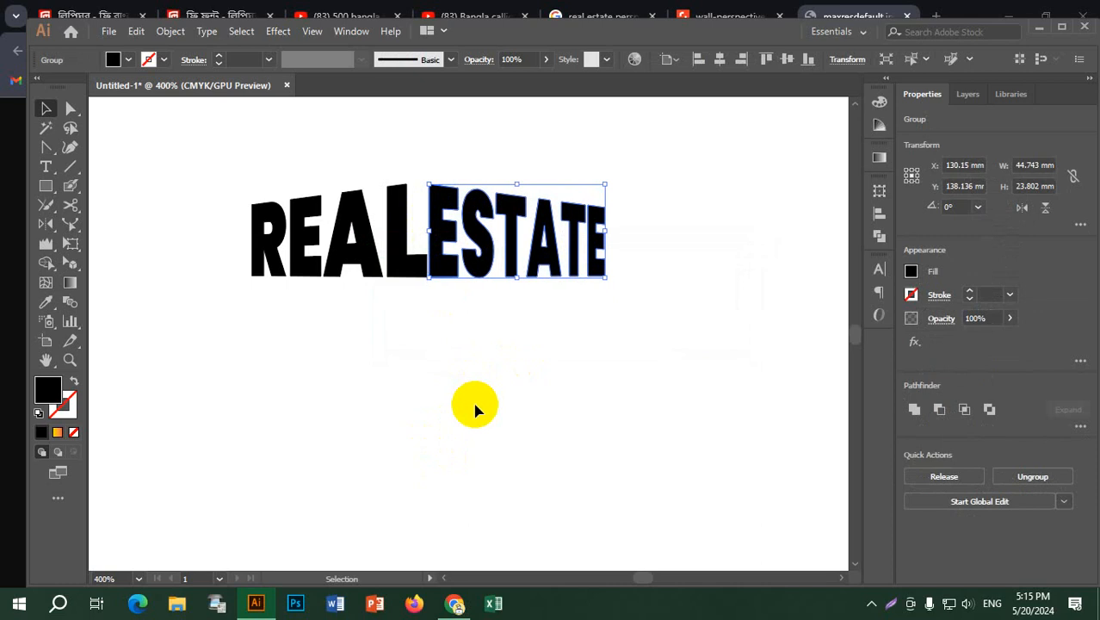
{"action": "key", "text": "Up"}
{"action": "left_click", "coordinate": [480, 409]}
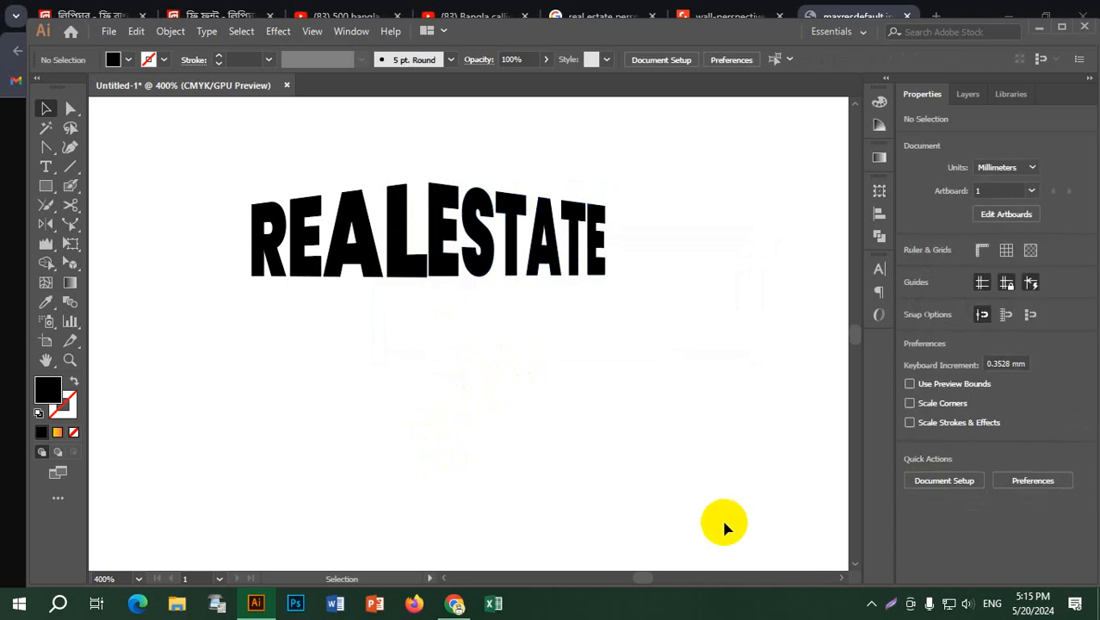
Step: Try moving the central tower out of the grouped pink logo to stand above the REALESTATE lettering
{"action": "scroll", "coordinate": [677, 484], "scroll_direction": "down", "scroll_amount": 2}
{"action": "left_click_drag", "start_coordinate": [771, 308], "coordinate": [583, 242]}
{"action": "left_click_drag", "start_coordinate": [274, 228], "coordinate": [492, 367]}
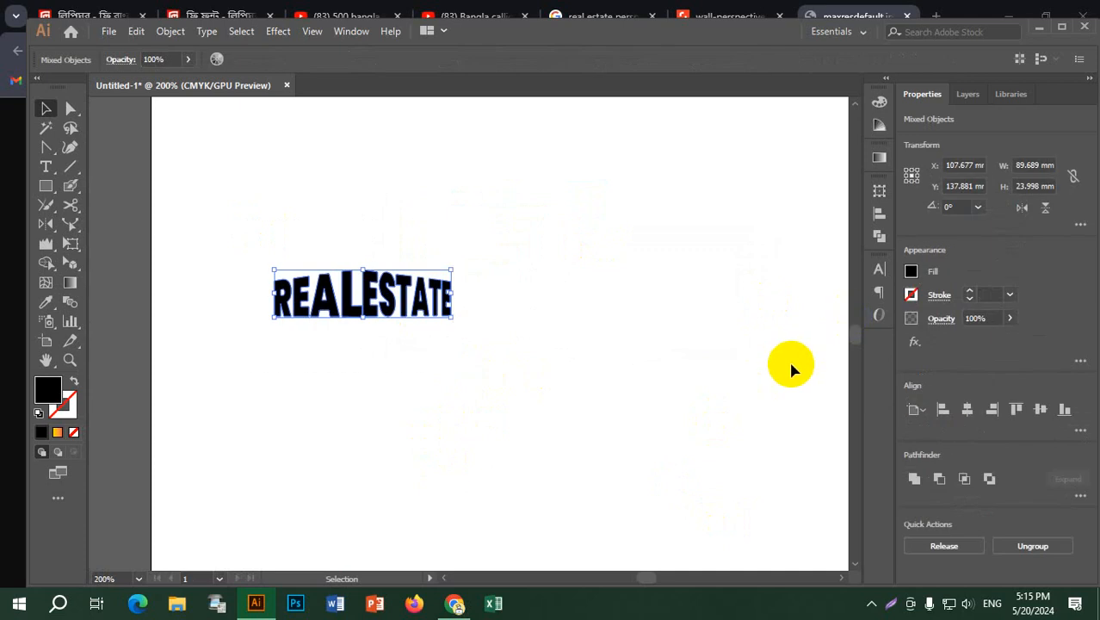
{"action": "scroll", "coordinate": [651, 354], "scroll_direction": "down", "scroll_amount": 2}
{"action": "left_click_drag", "start_coordinate": [691, 290], "coordinate": [573, 264]}
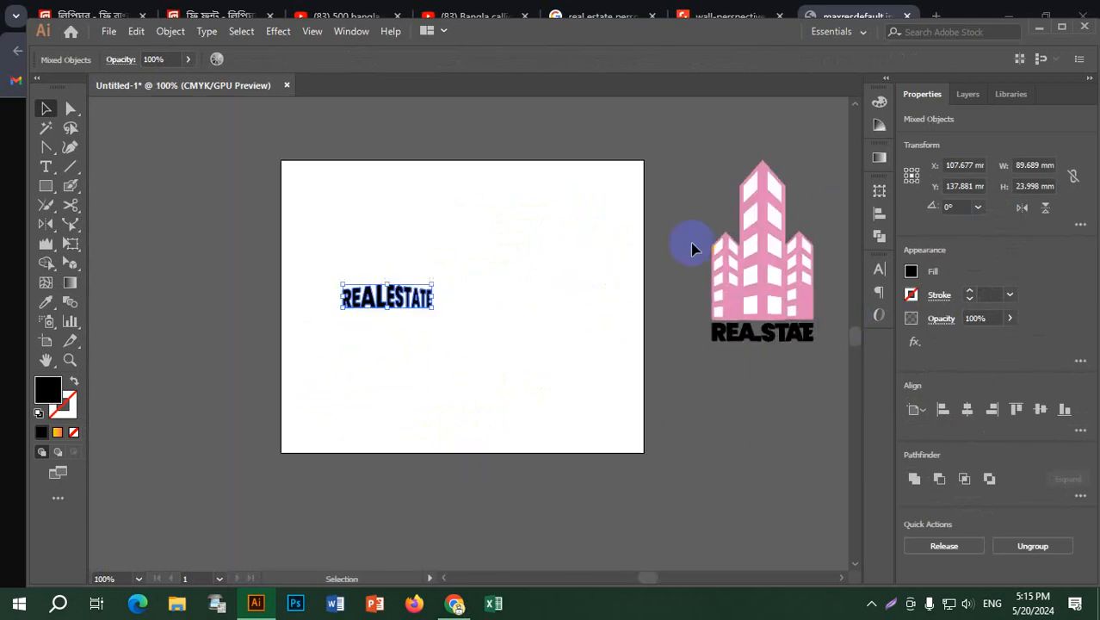
{"action": "left_click_drag", "start_coordinate": [690, 196], "coordinate": [774, 269]}
{"action": "left_click", "coordinate": [775, 274]}
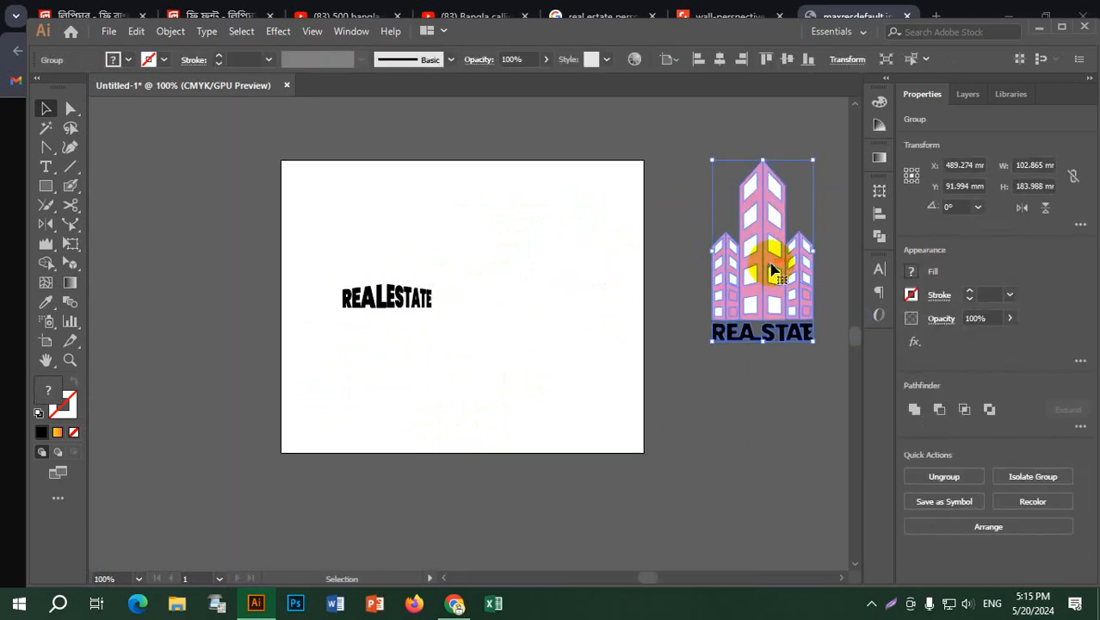
{"action": "double_click", "coordinate": [773, 271]}
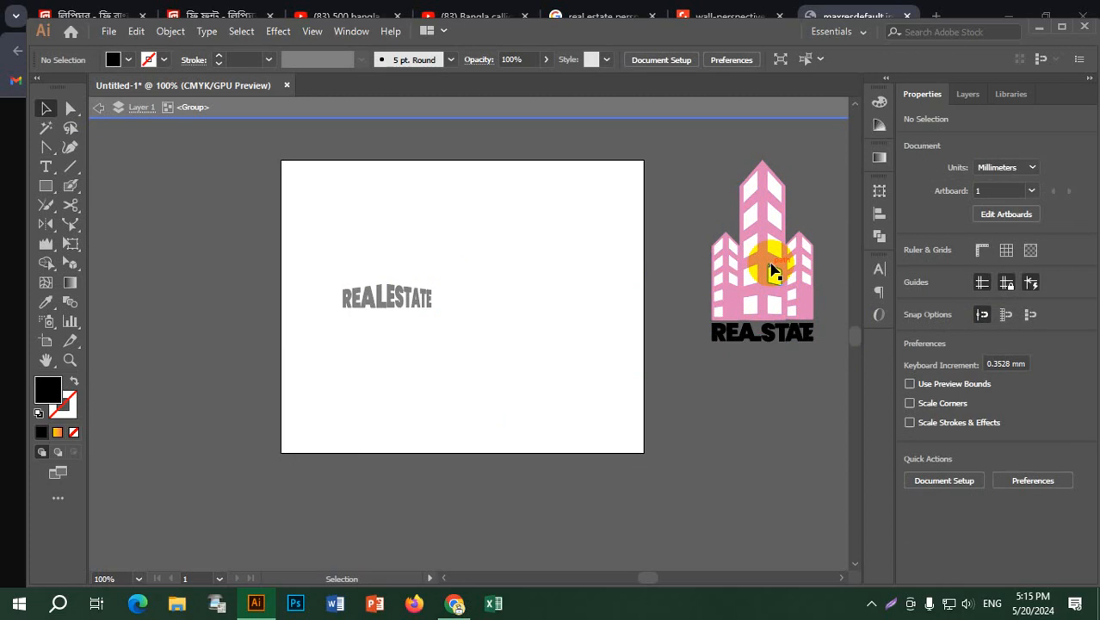
{"action": "left_click_drag", "start_coordinate": [773, 271], "coordinate": [388, 226]}
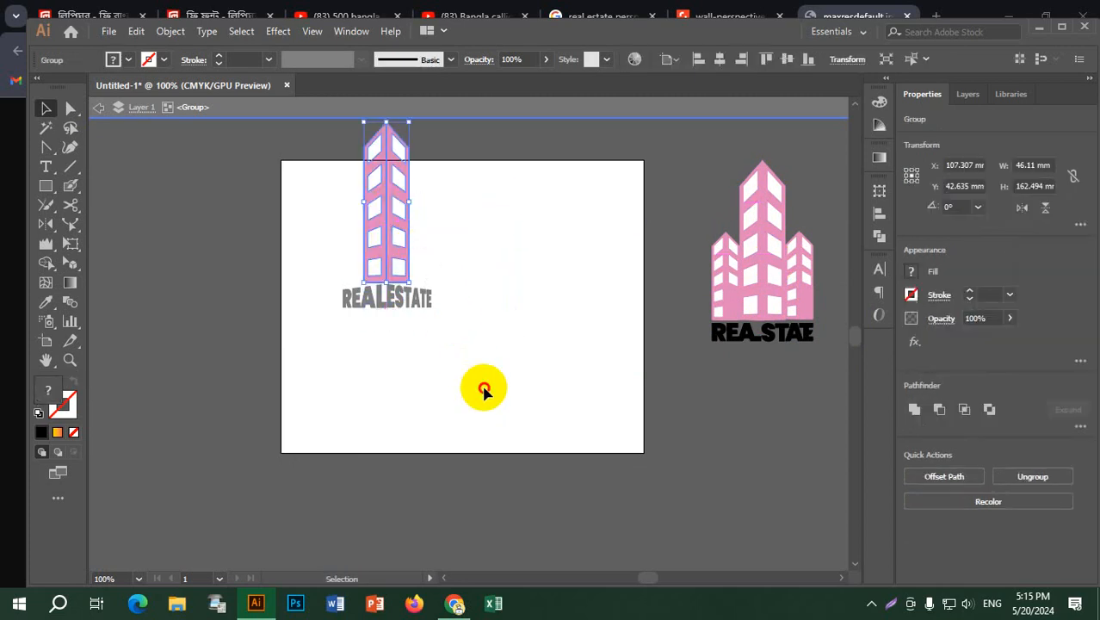
{"action": "left_click", "coordinate": [483, 392]}
{"action": "left_click", "coordinate": [98, 107]}
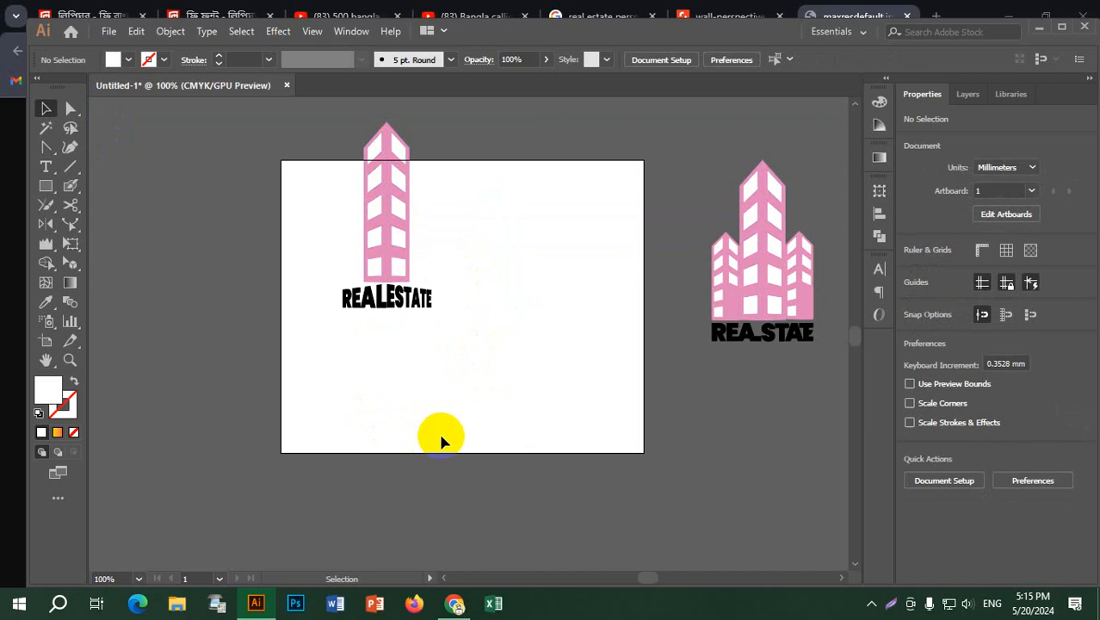
{"action": "key", "text": "ctrl+z"}
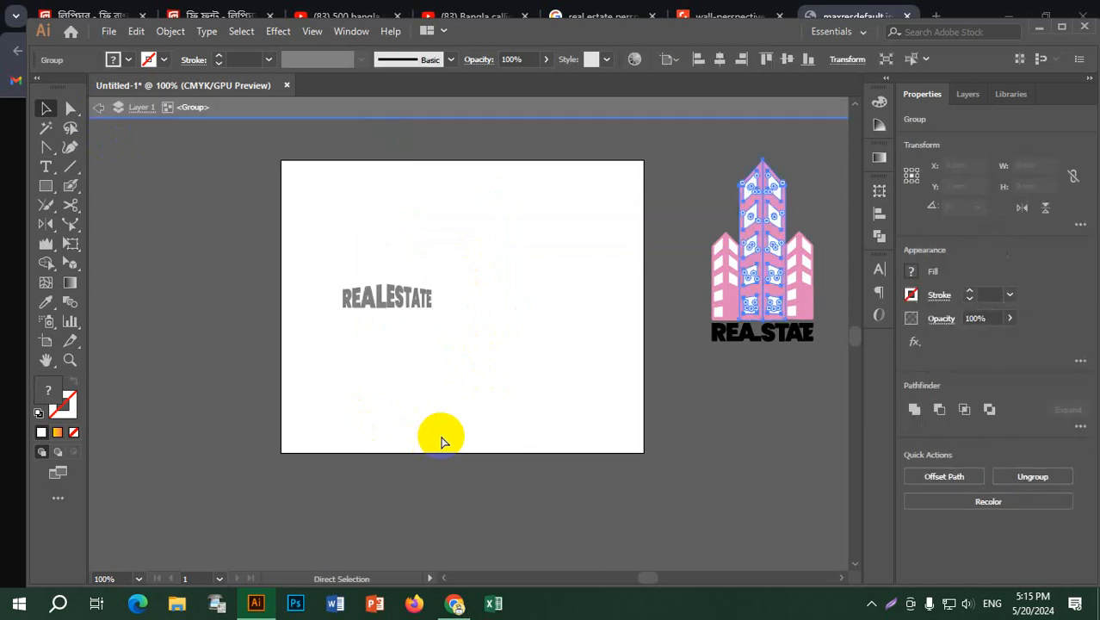
{"action": "left_click", "coordinate": [99, 109]}
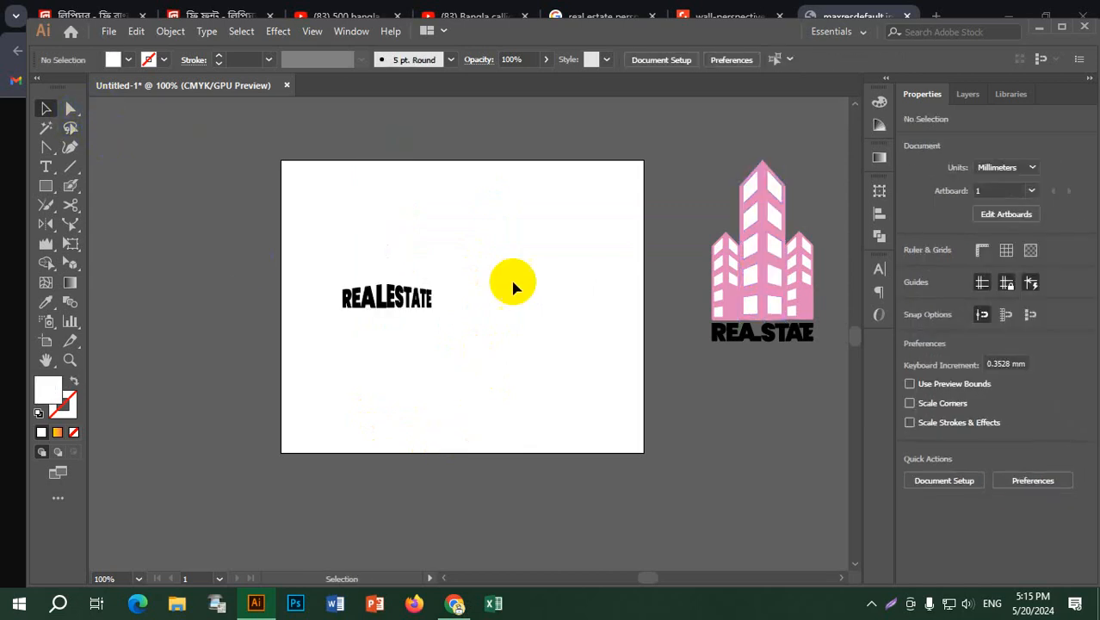
Step: Switch to Chrome and view the wall-perspective real estate logo reference image on Shutterstock
{"action": "scroll", "coordinate": [358, 296], "scroll_direction": "up", "scroll_amount": 1}
{"action": "scroll", "coordinate": [360, 297], "scroll_direction": "up", "scroll_amount": 1}
{"action": "scroll", "coordinate": [402, 299], "scroll_direction": "down", "scroll_amount": 3}
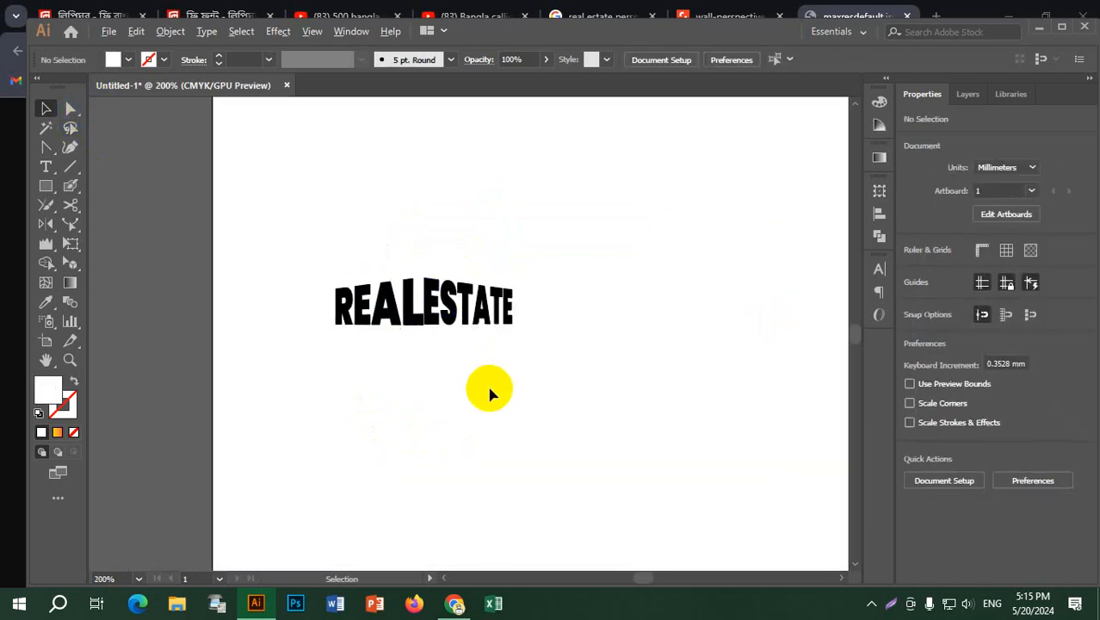
{"action": "scroll", "coordinate": [522, 382], "scroll_direction": "up", "scroll_amount": 1}
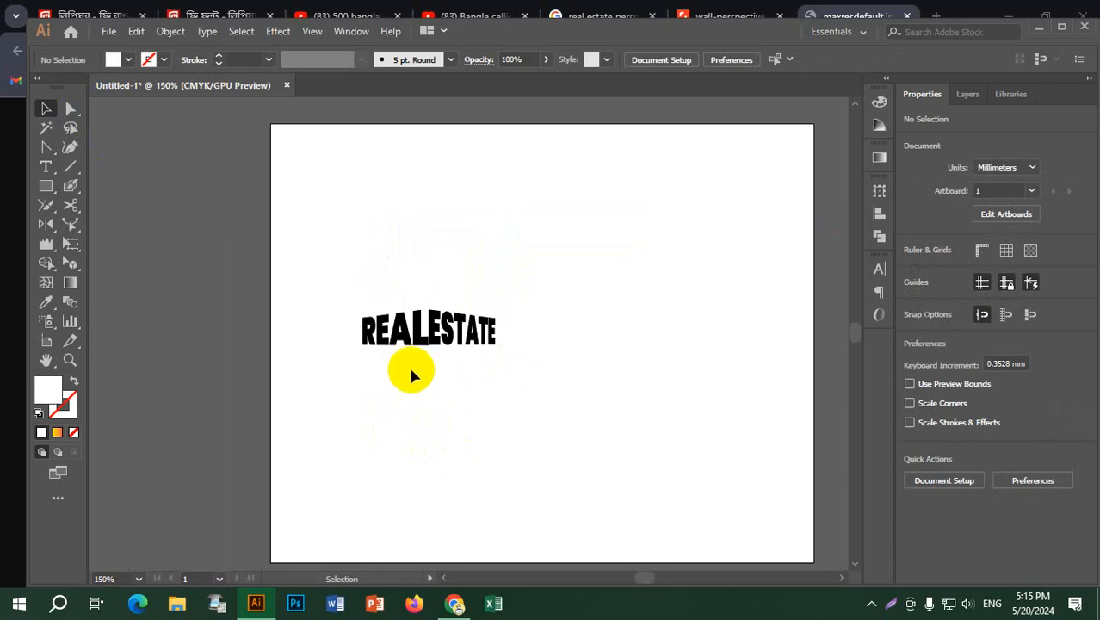
{"action": "left_click", "coordinate": [457, 607]}
{"action": "left_click", "coordinate": [727, 15]}
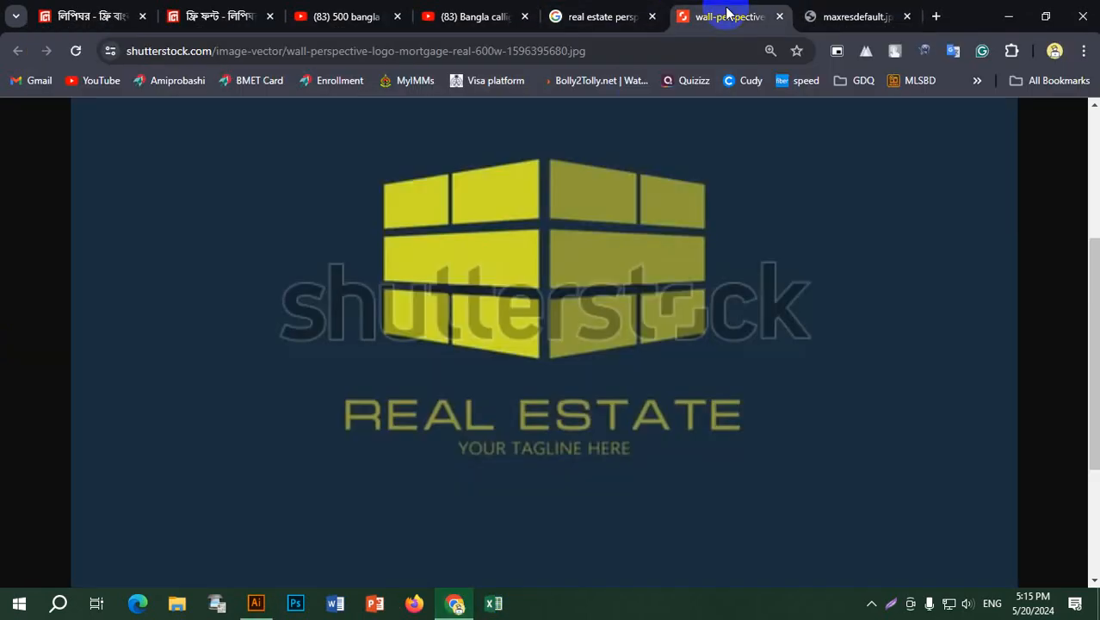